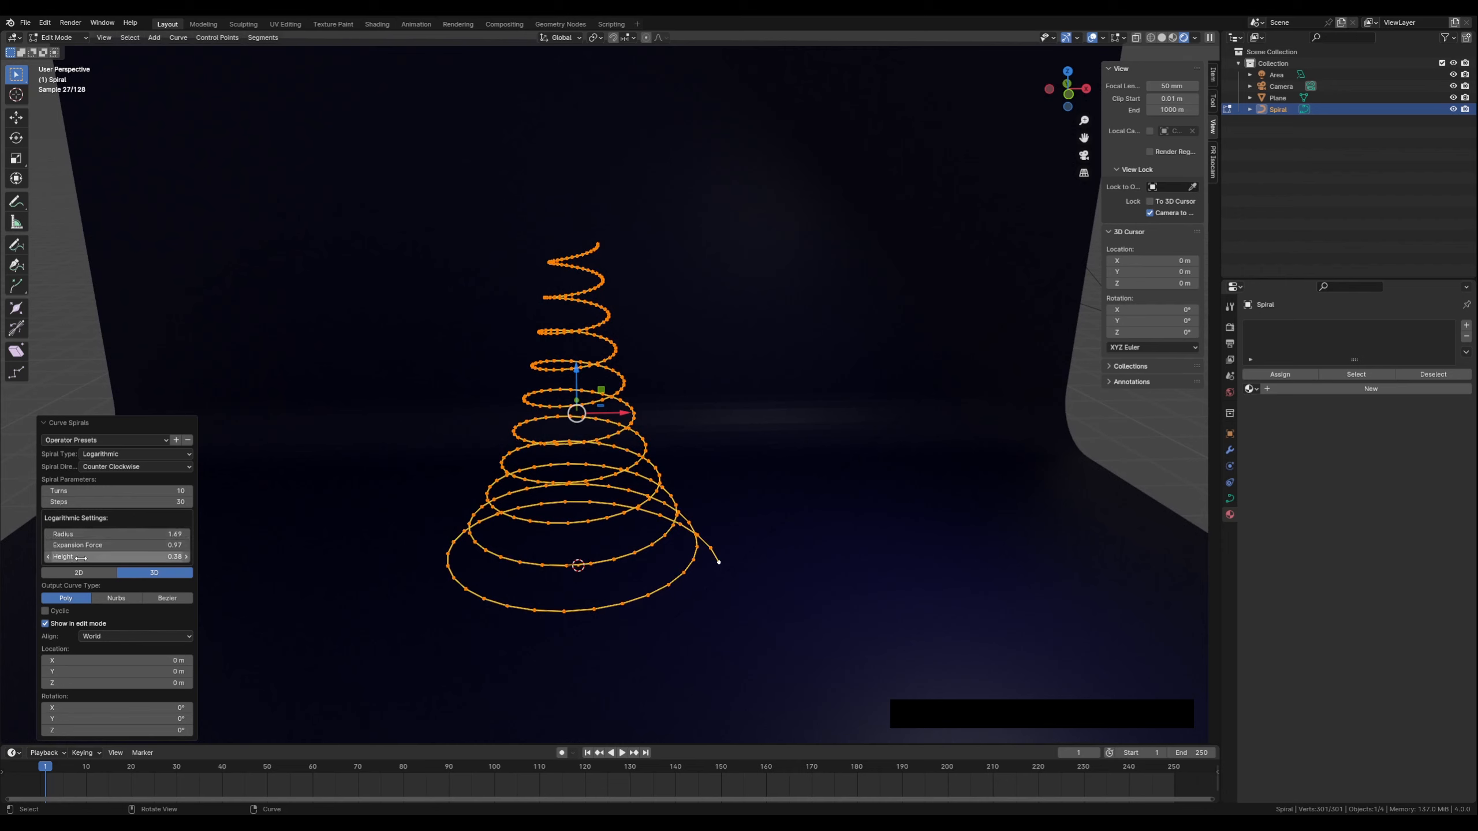
# Set the spiral's logarithmic height to 0.44 and test the turn count, leaving it at 10 turns
pyautogui.moveTo(117, 557); pyautogui.dragTo(1267, 556)
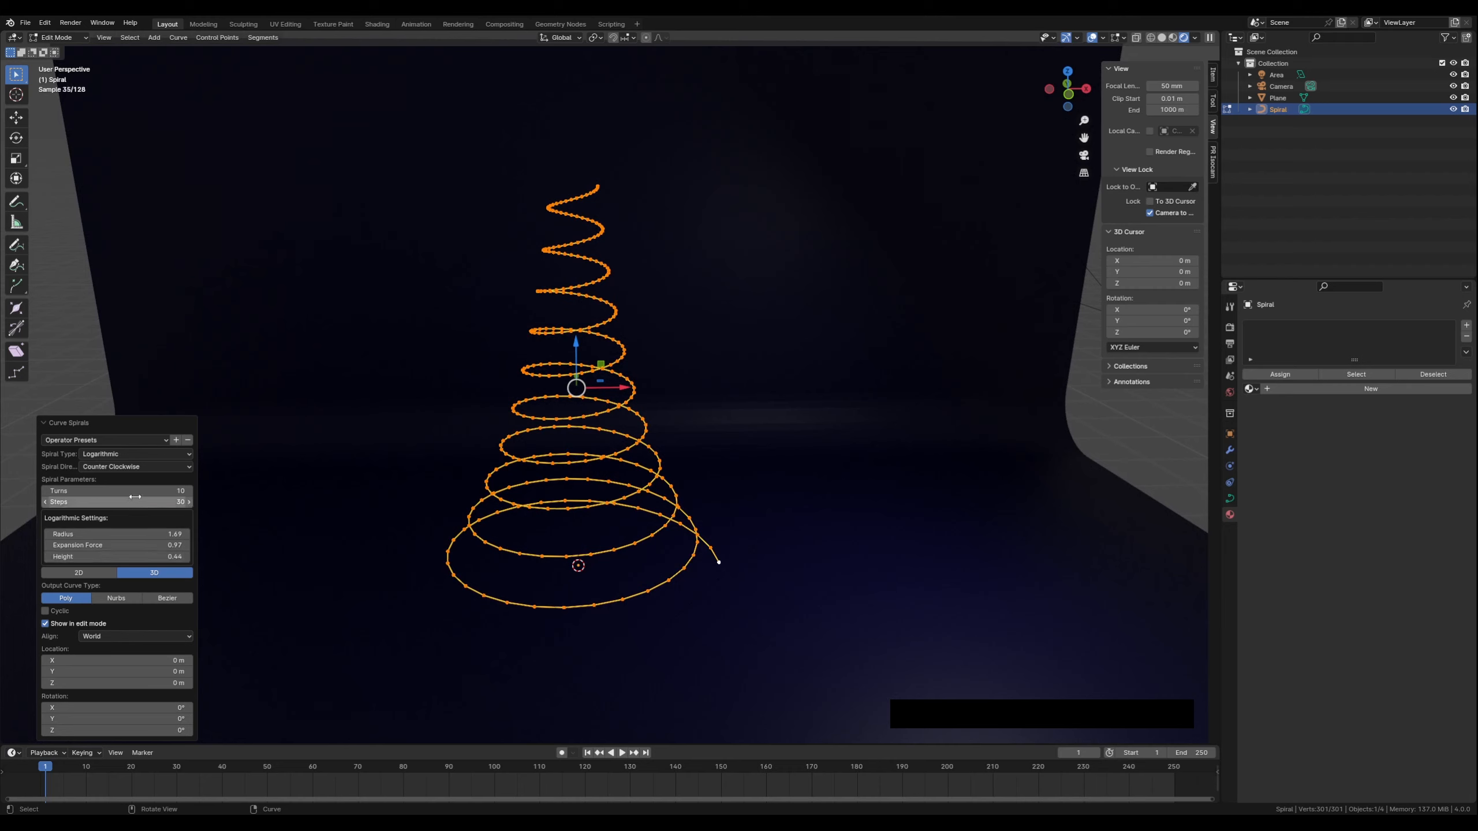
pyautogui.click(48, 490)
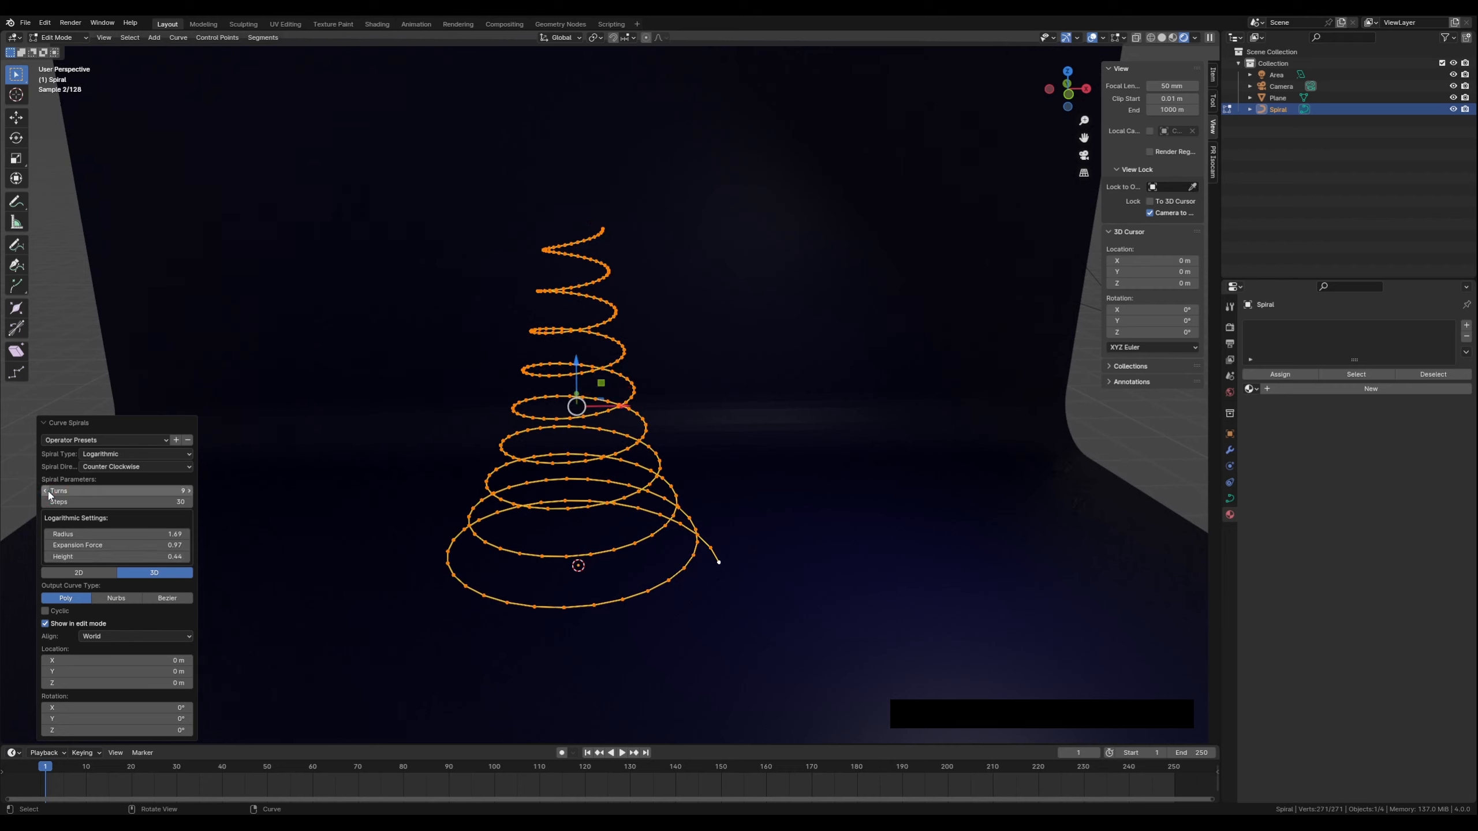
pyautogui.click(189, 491)
pyautogui.click(188, 491)
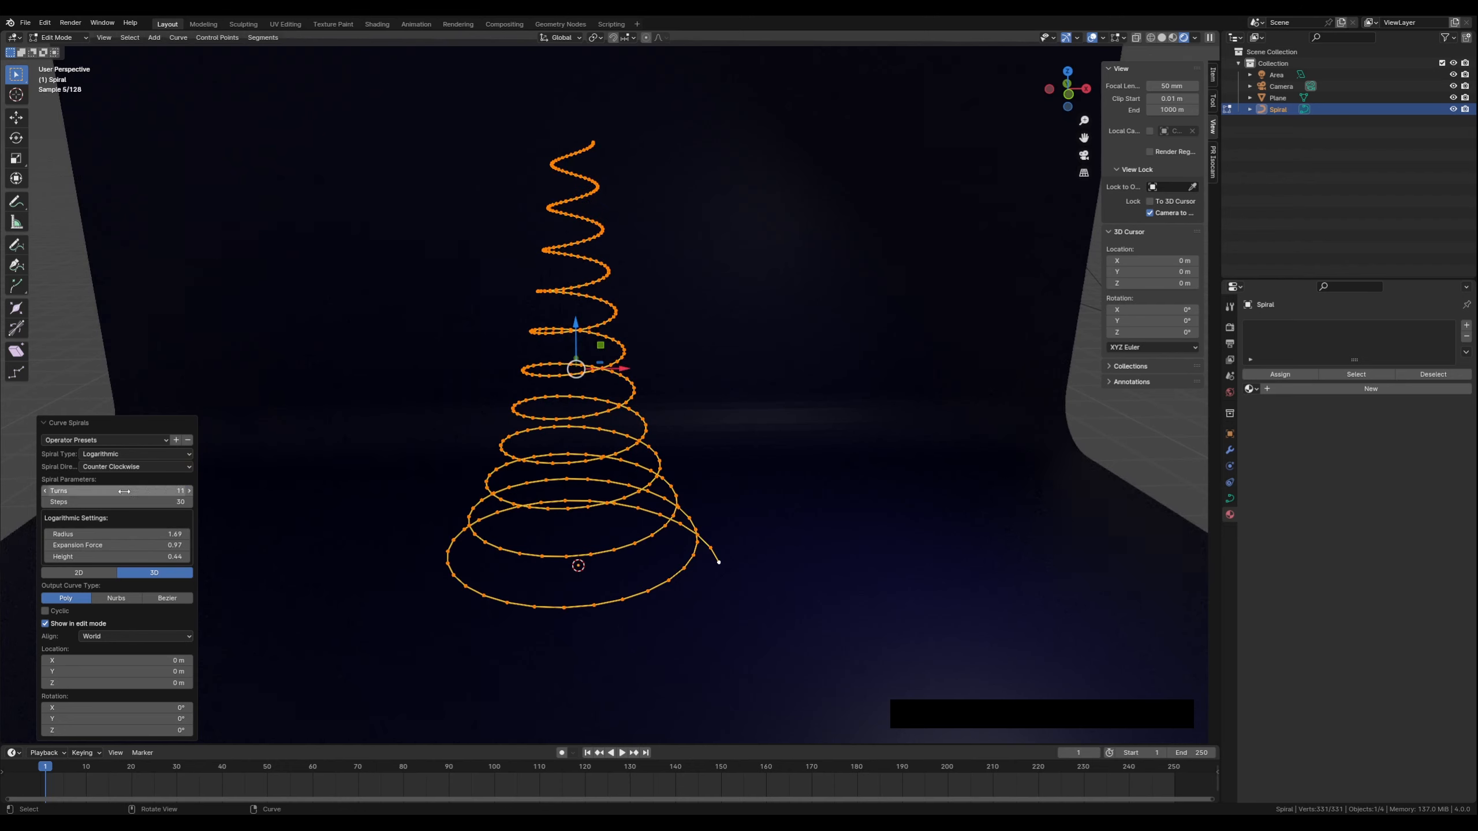
pyautogui.click(48, 491)
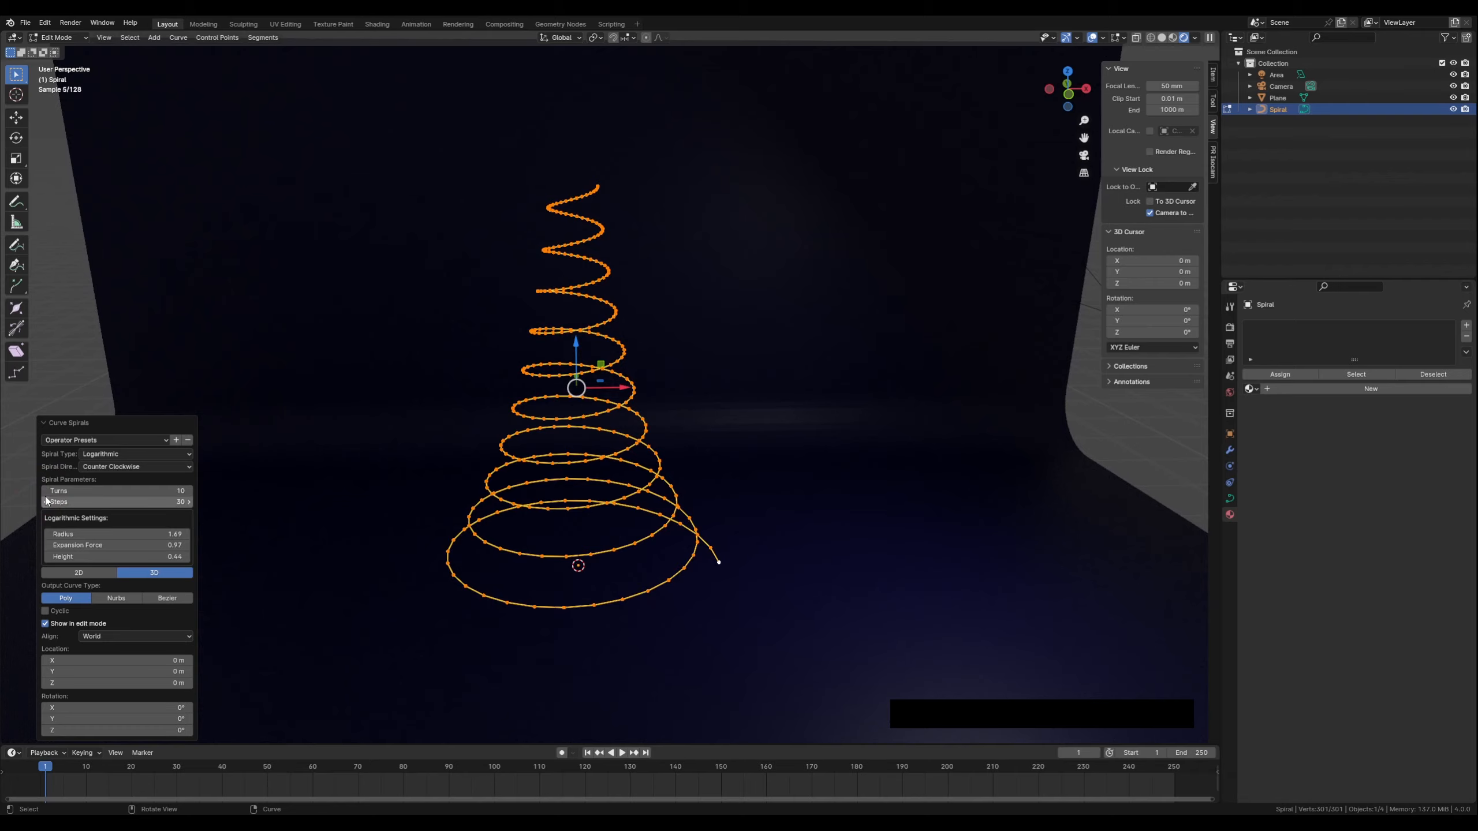
# Open the spiral's curve data properties and leave Edit Mode for Object Mode
pyautogui.moveTo(574, 486)
pyautogui.mouseDown(button='middle')
pyautogui.moveTo(515, 502)
pyautogui.moveTo(588, 486)
pyautogui.mouseUp(button='middle')
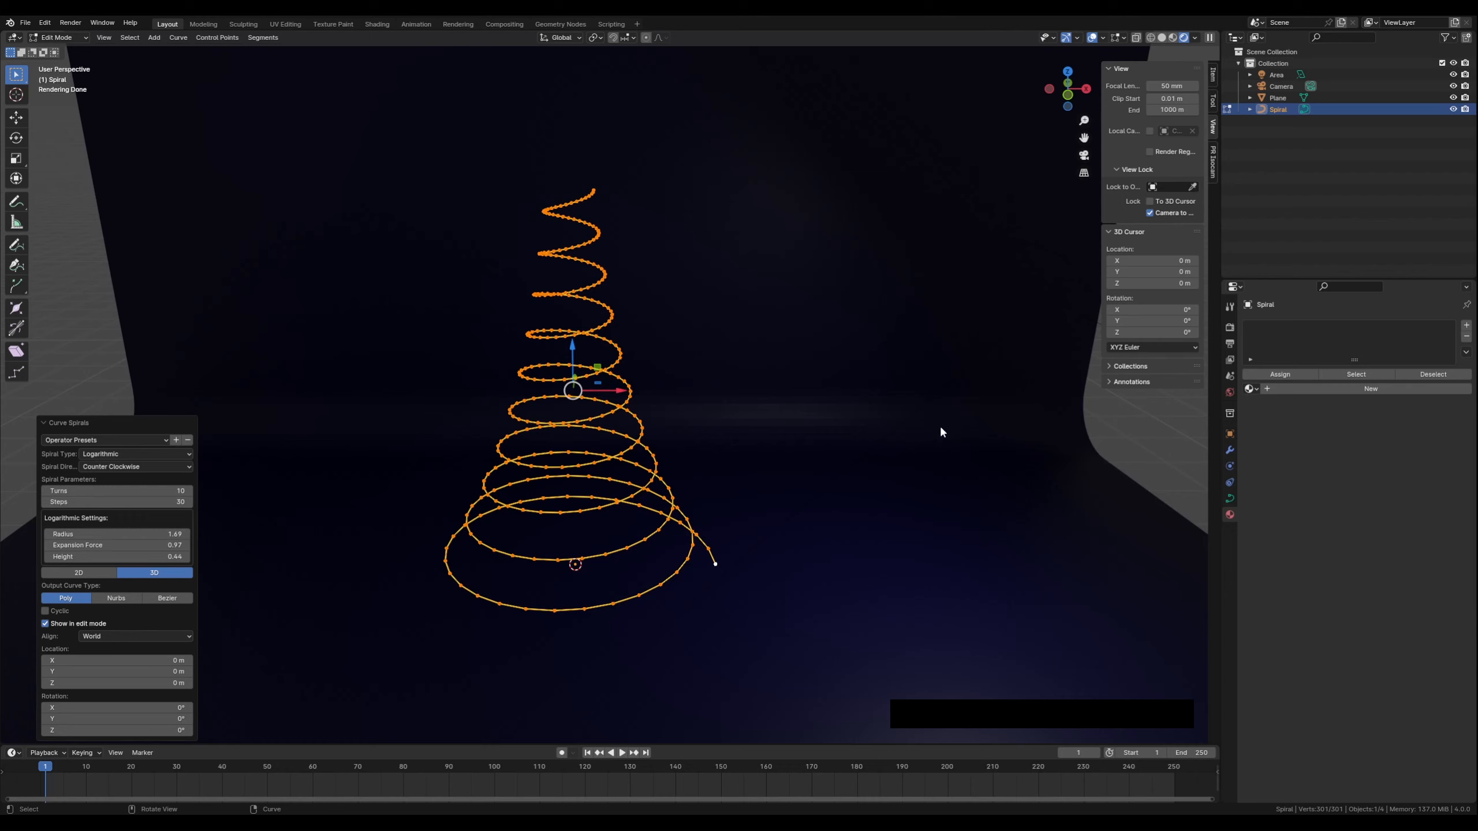
pyautogui.click(1230, 499)
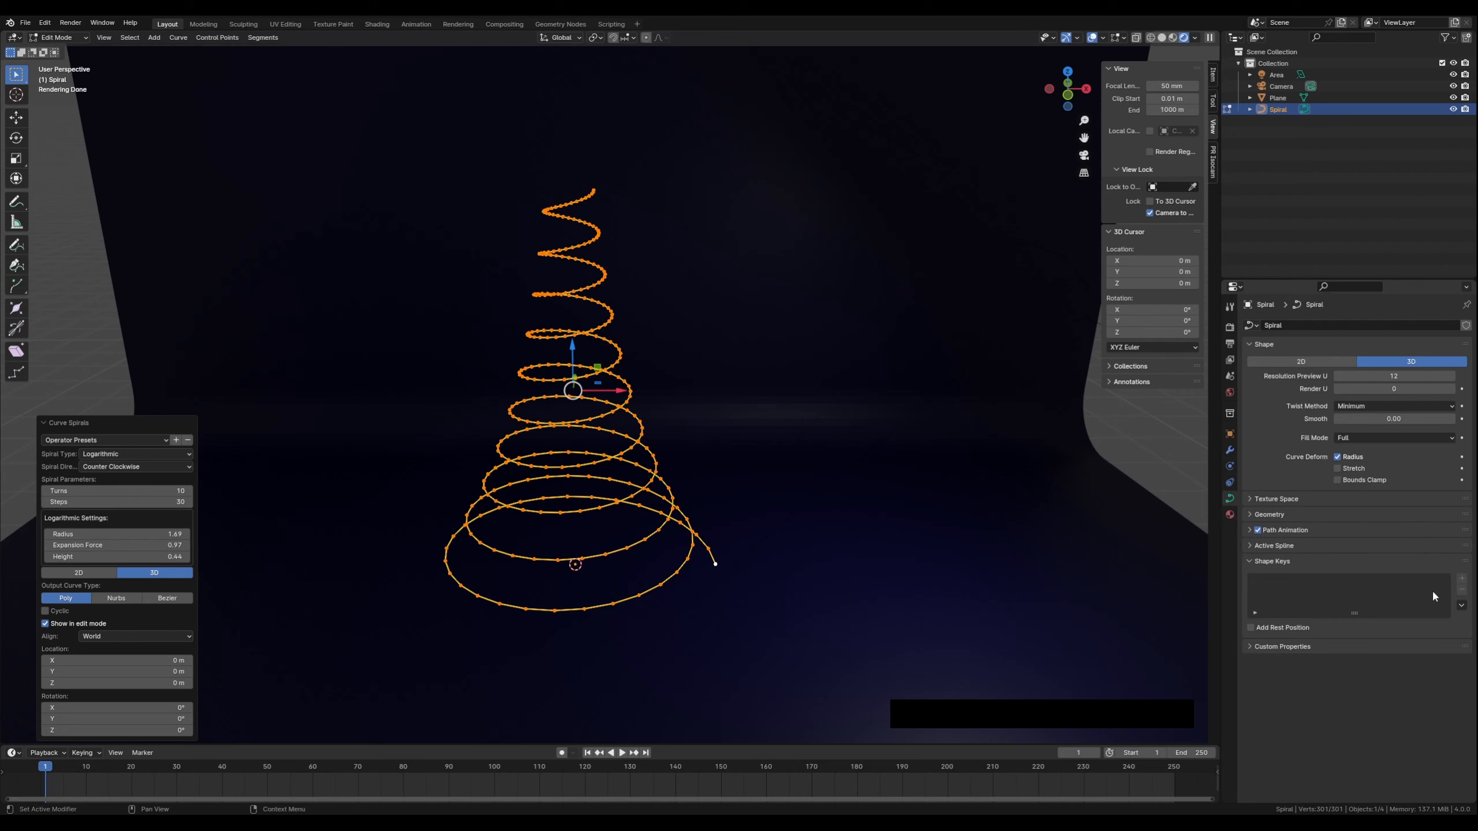
pyautogui.press('Tab')
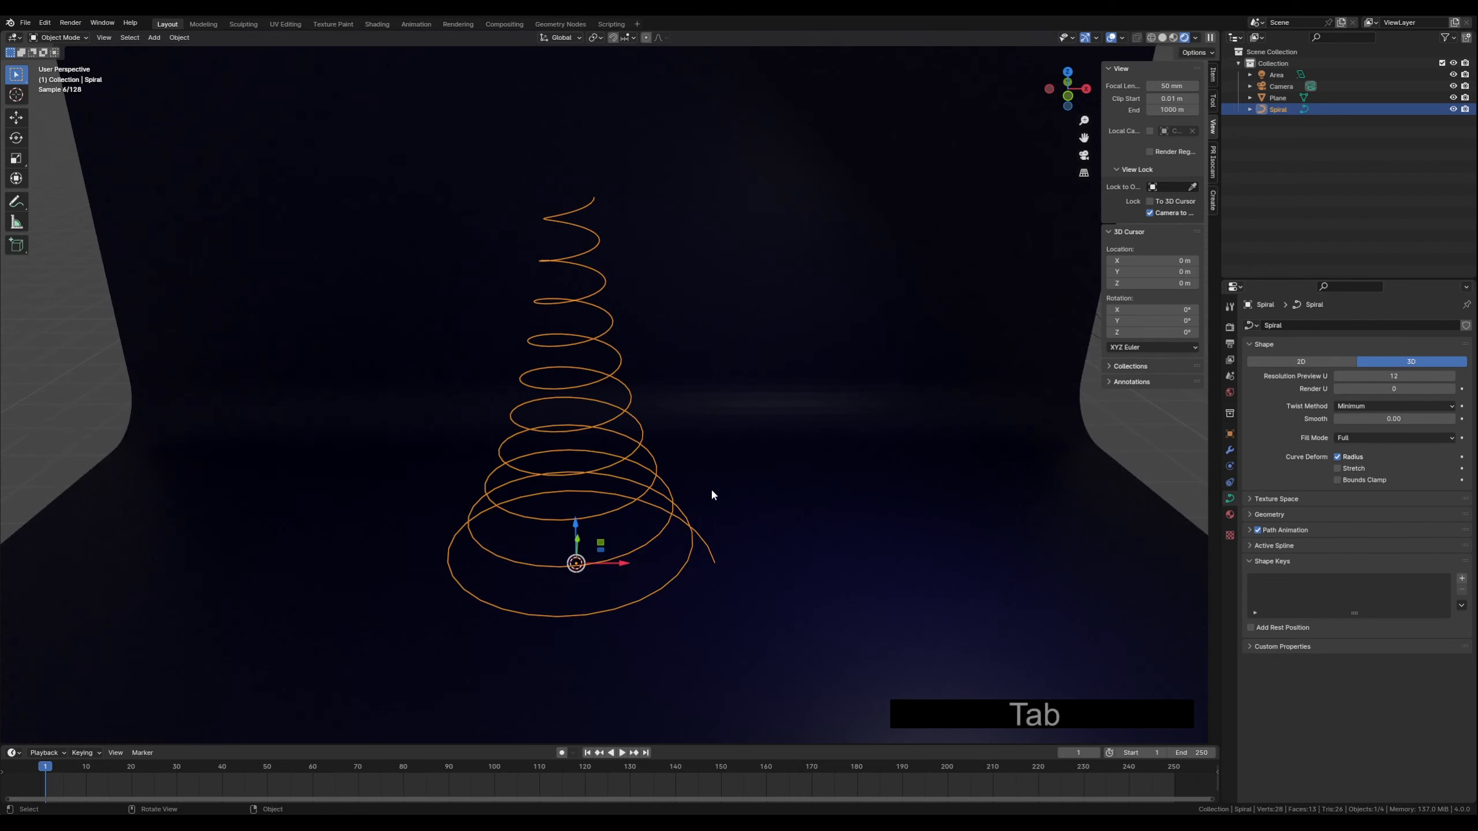
# Give the spiral a round bevel with a depth of 0.01 m in the Geometry settings
pyautogui.moveTo(748, 493); pyautogui.dragTo(733, 488, button='middle')
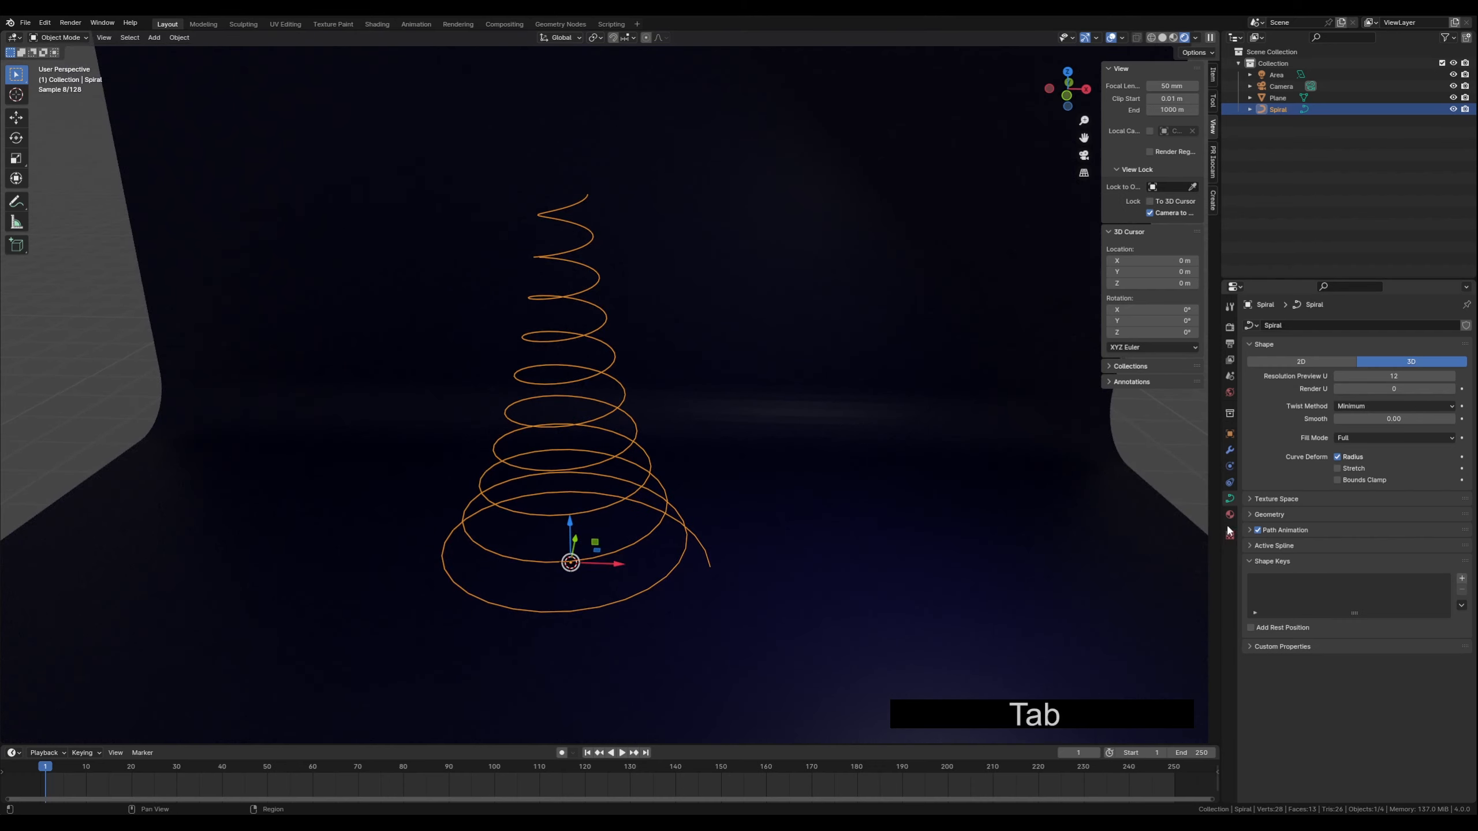
pyautogui.click(1251, 513)
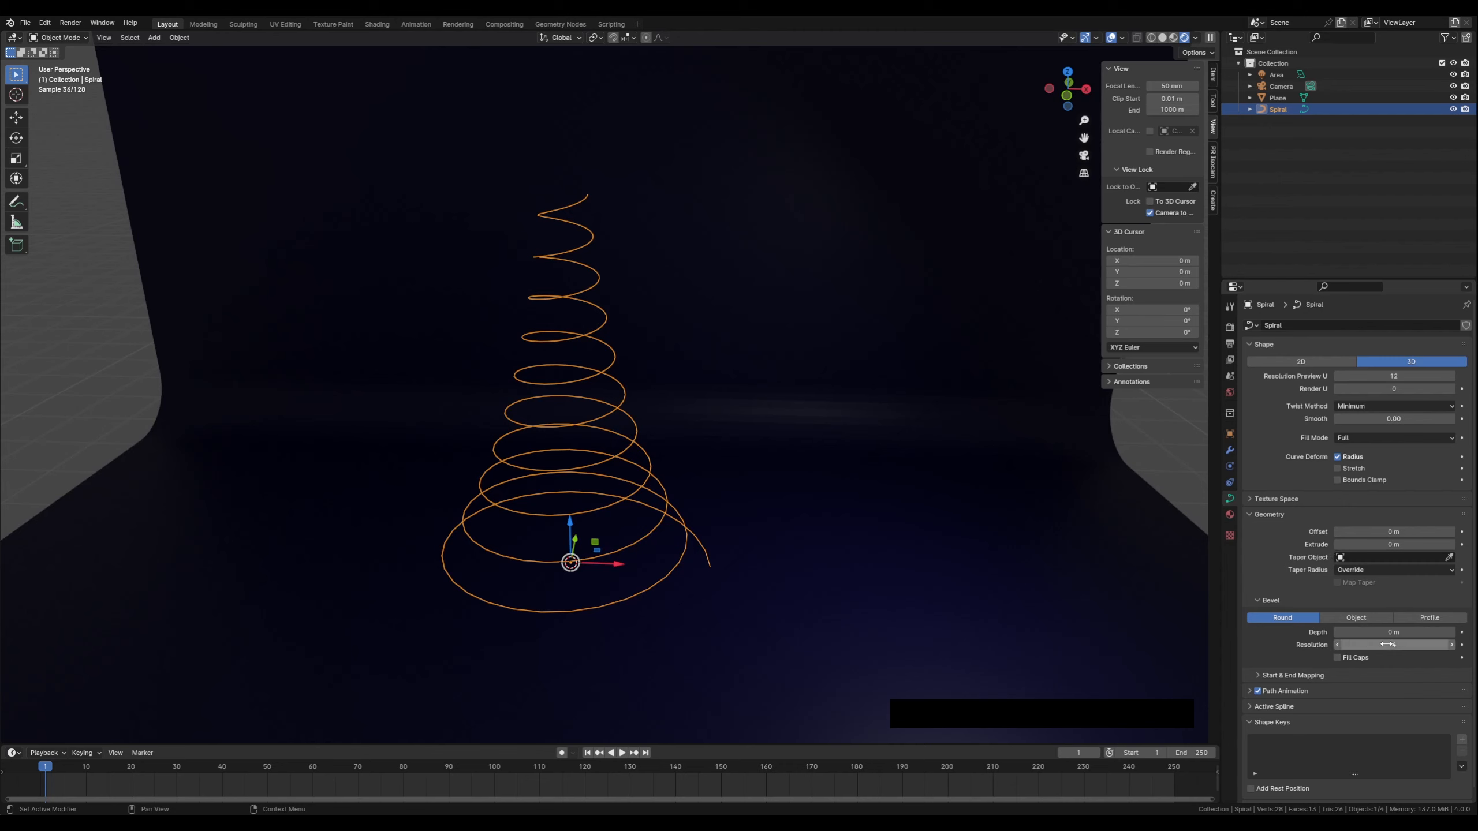
pyautogui.click(1452, 632)
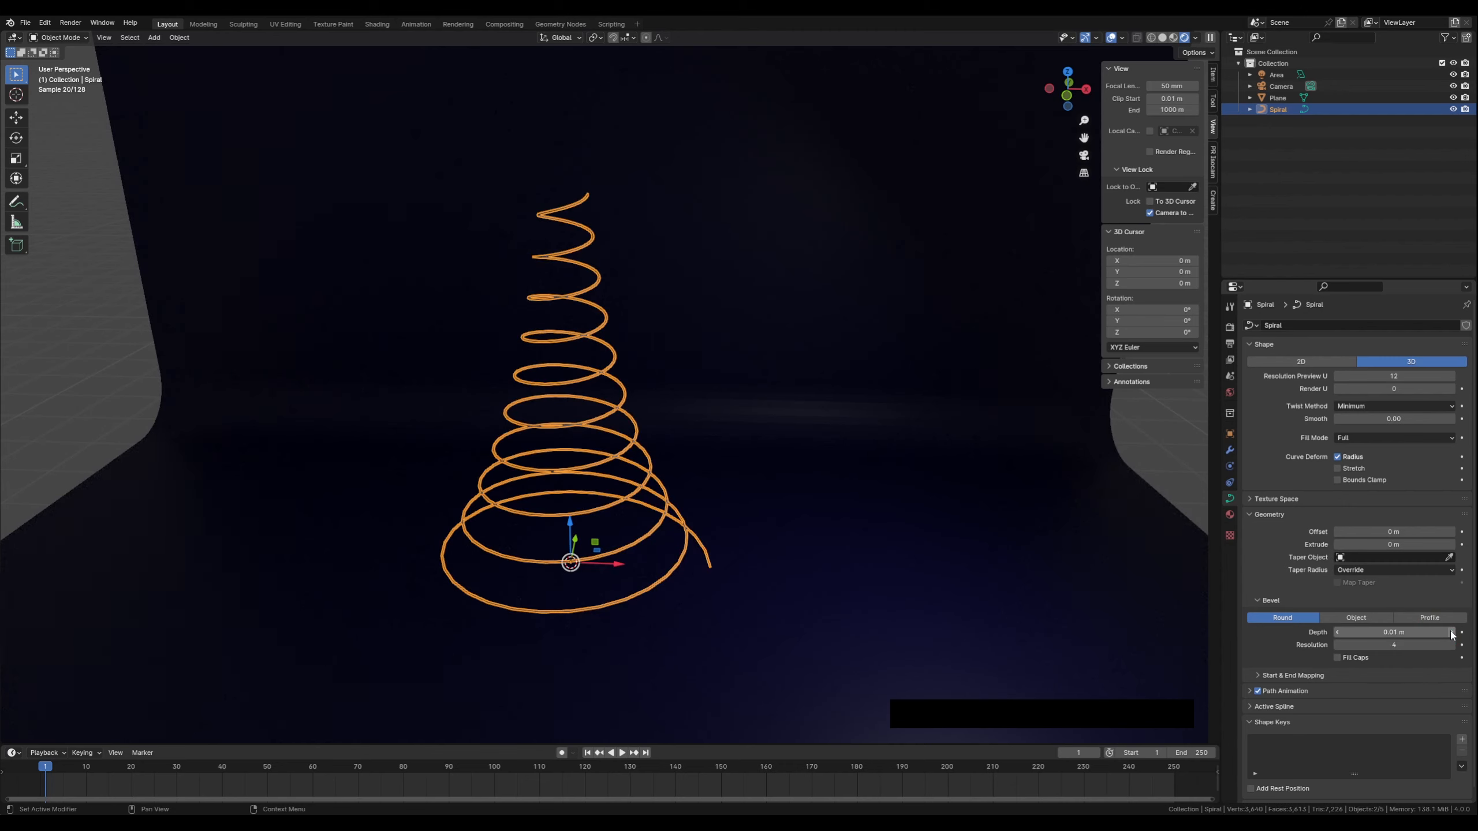
# Set the spiral curve's geometry extrude to 0.01 m
pyautogui.scroll(3, 601, 549)
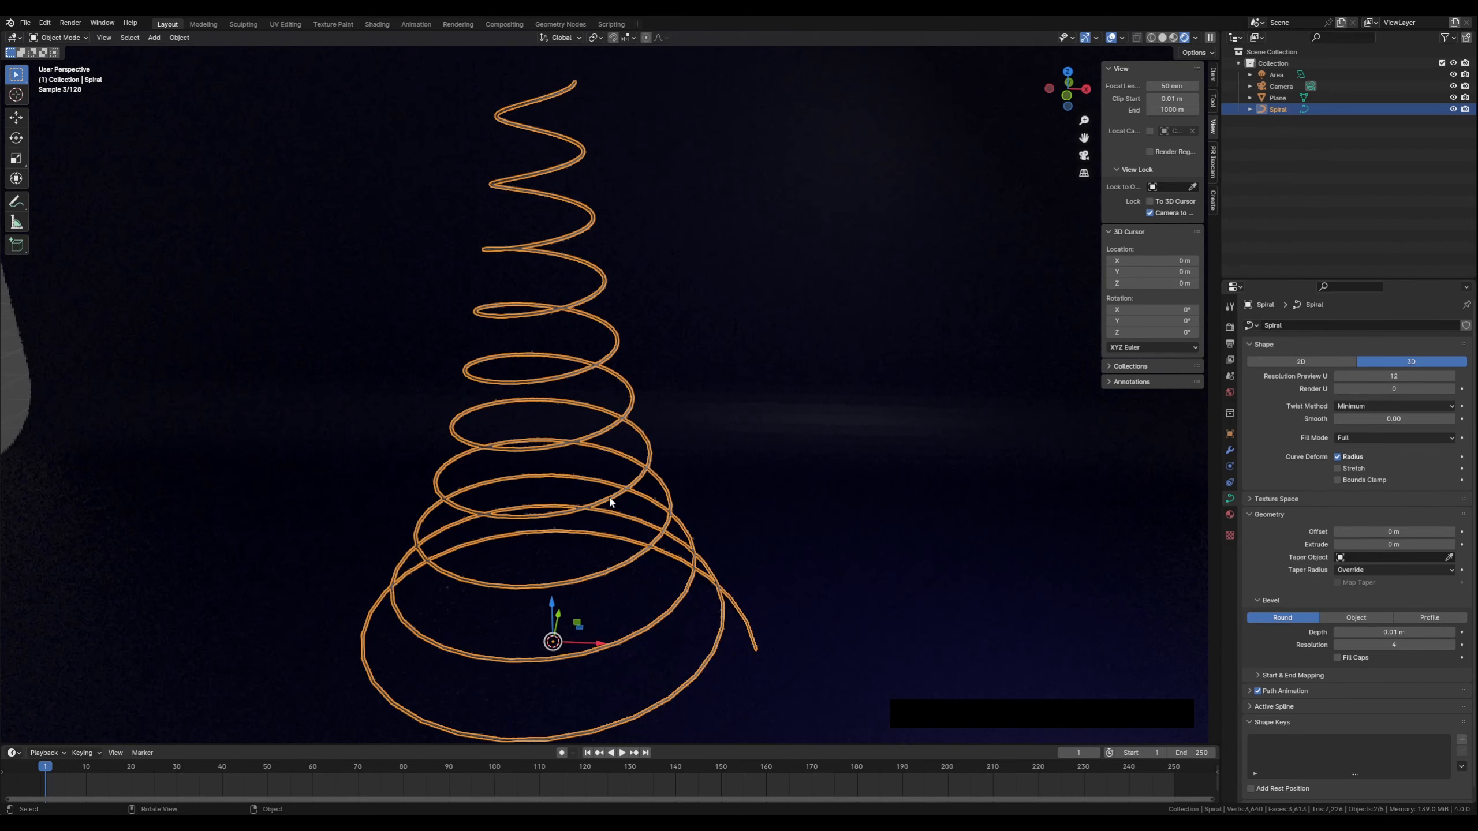
pyautogui.keyDown('shift'); pyautogui.moveTo(601, 549); pyautogui.dragTo(641, 497, button='middle'); pyautogui.keyUp('shift')
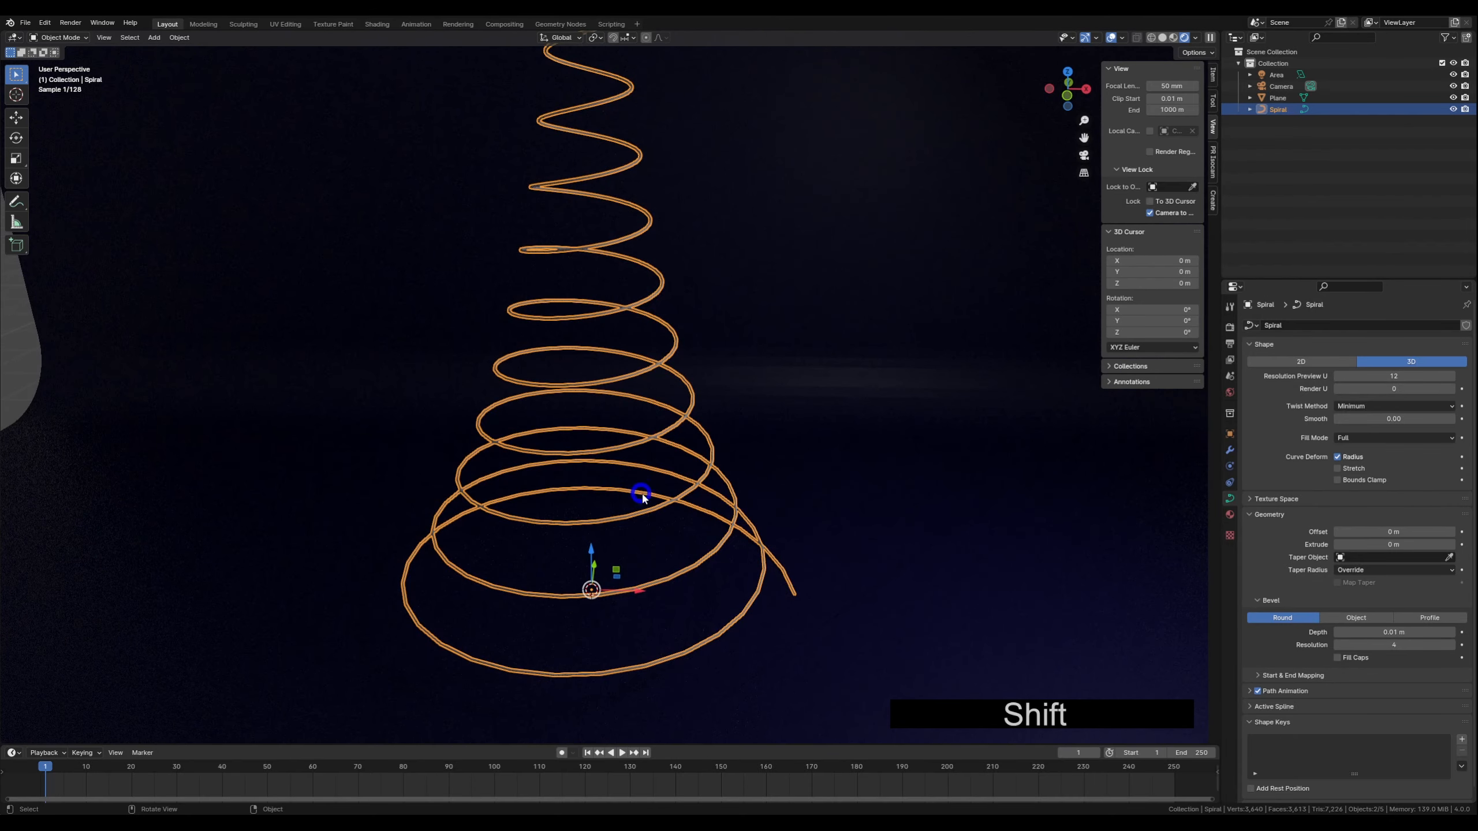
pyautogui.click(882, 498)
pyautogui.click(593, 519)
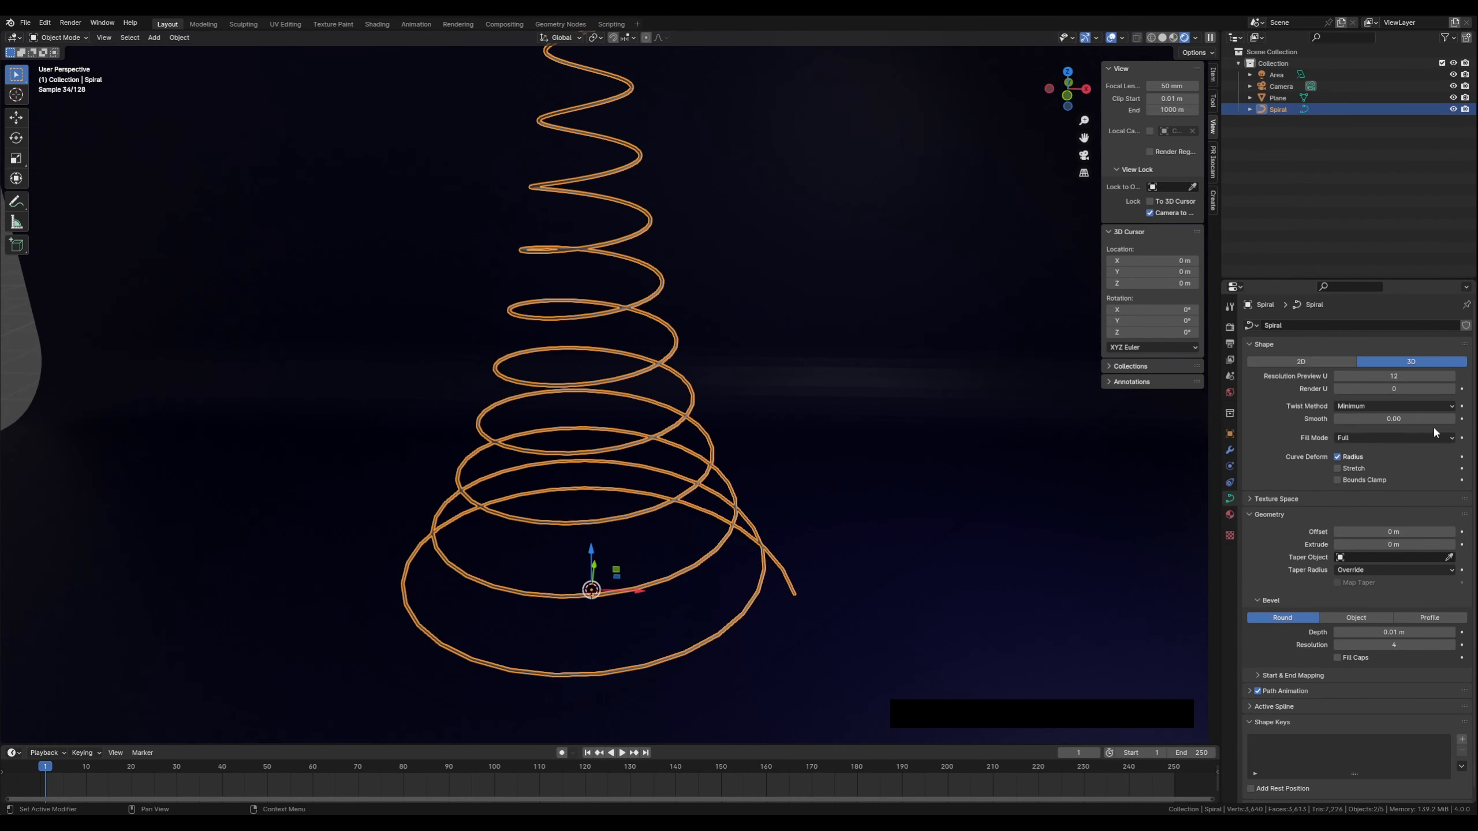
pyautogui.click(1453, 545)
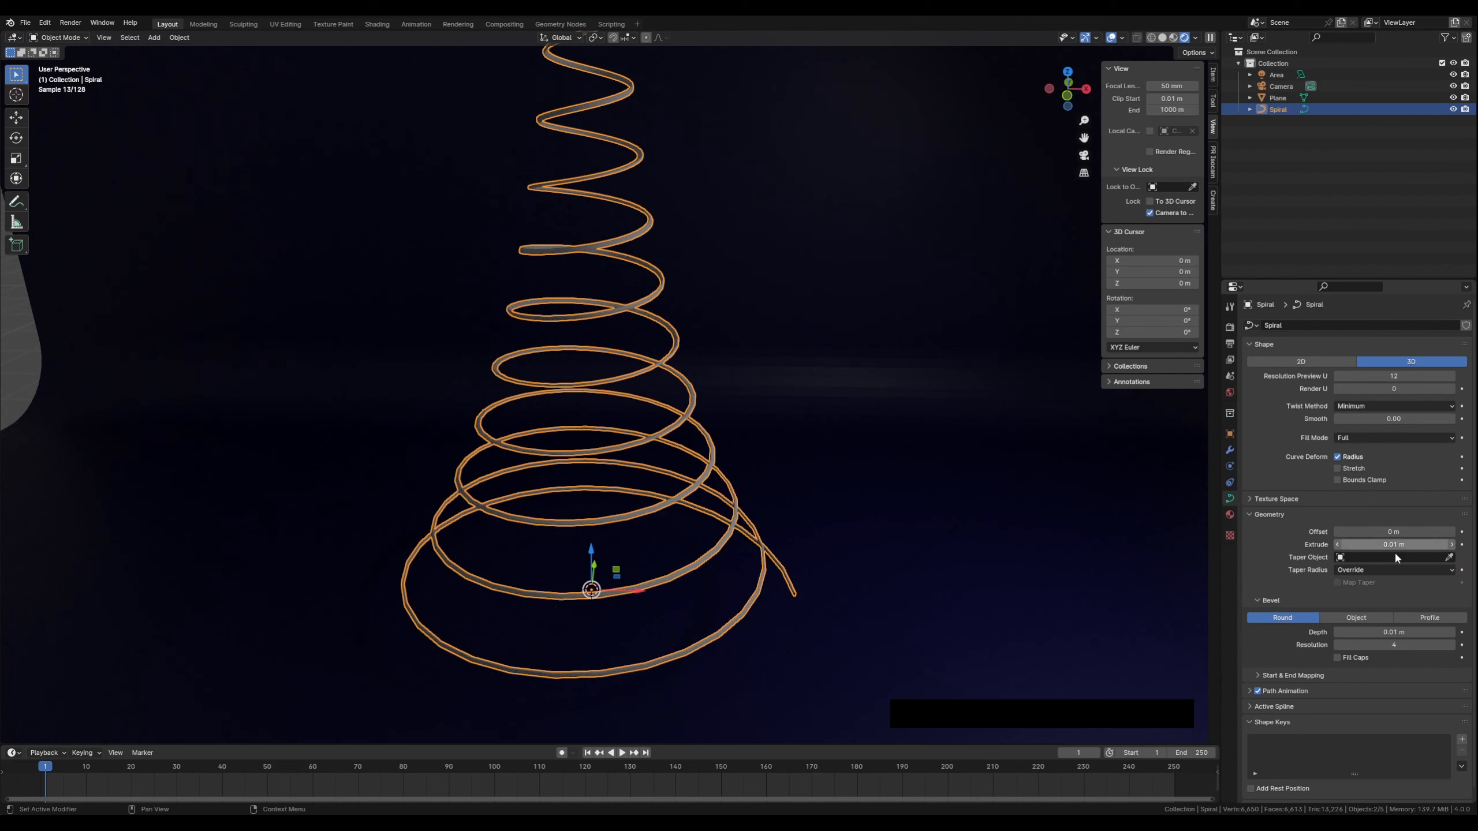
# Select the floor plane and split the 3D viewport into two side-by-side areas
pyautogui.click(912, 580)
pyautogui.moveTo(659, 585); pyautogui.dragTo(591, 491, button='middle')
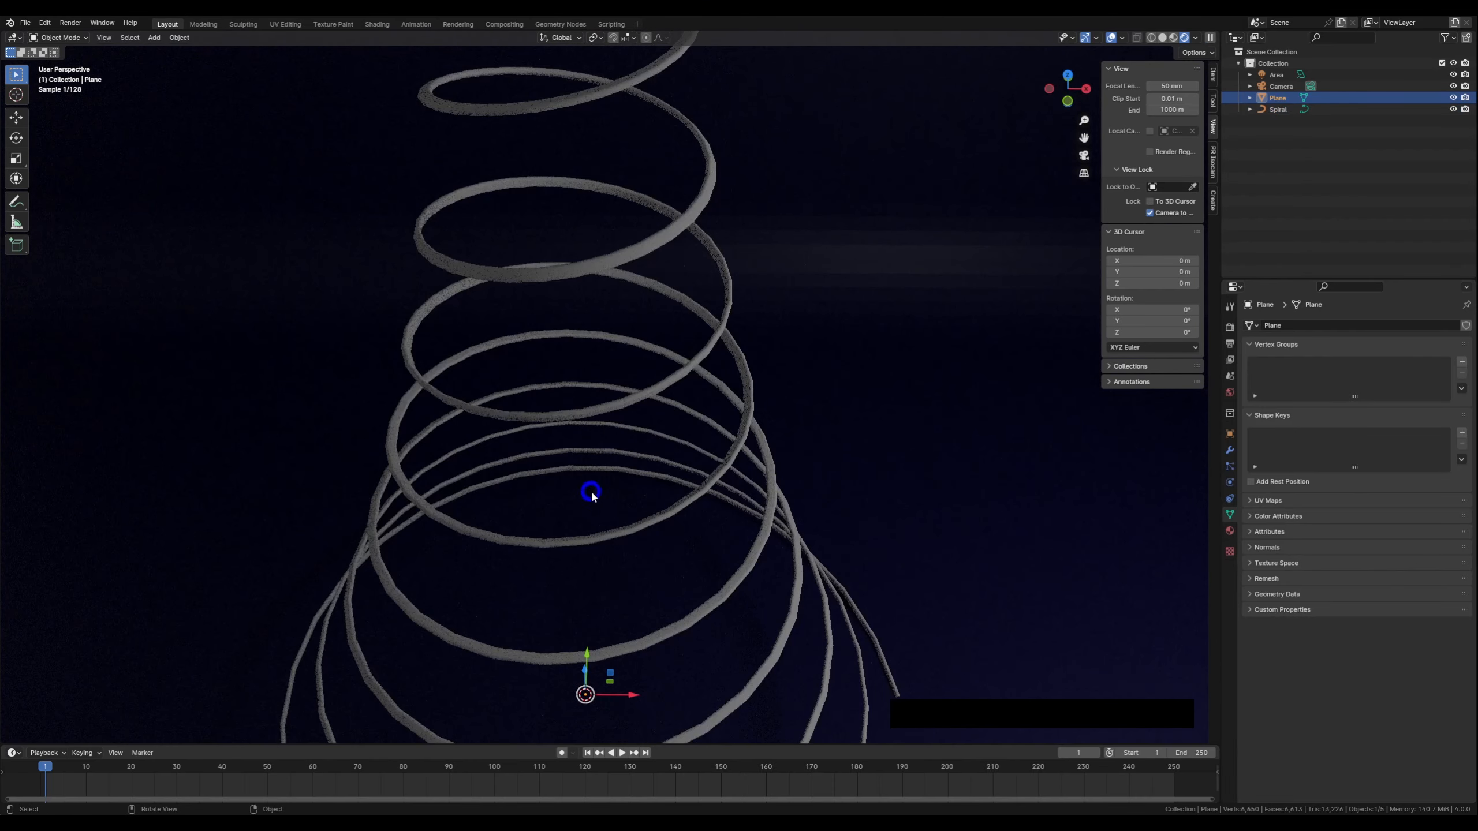
pyautogui.scroll(-5, 568, 457)
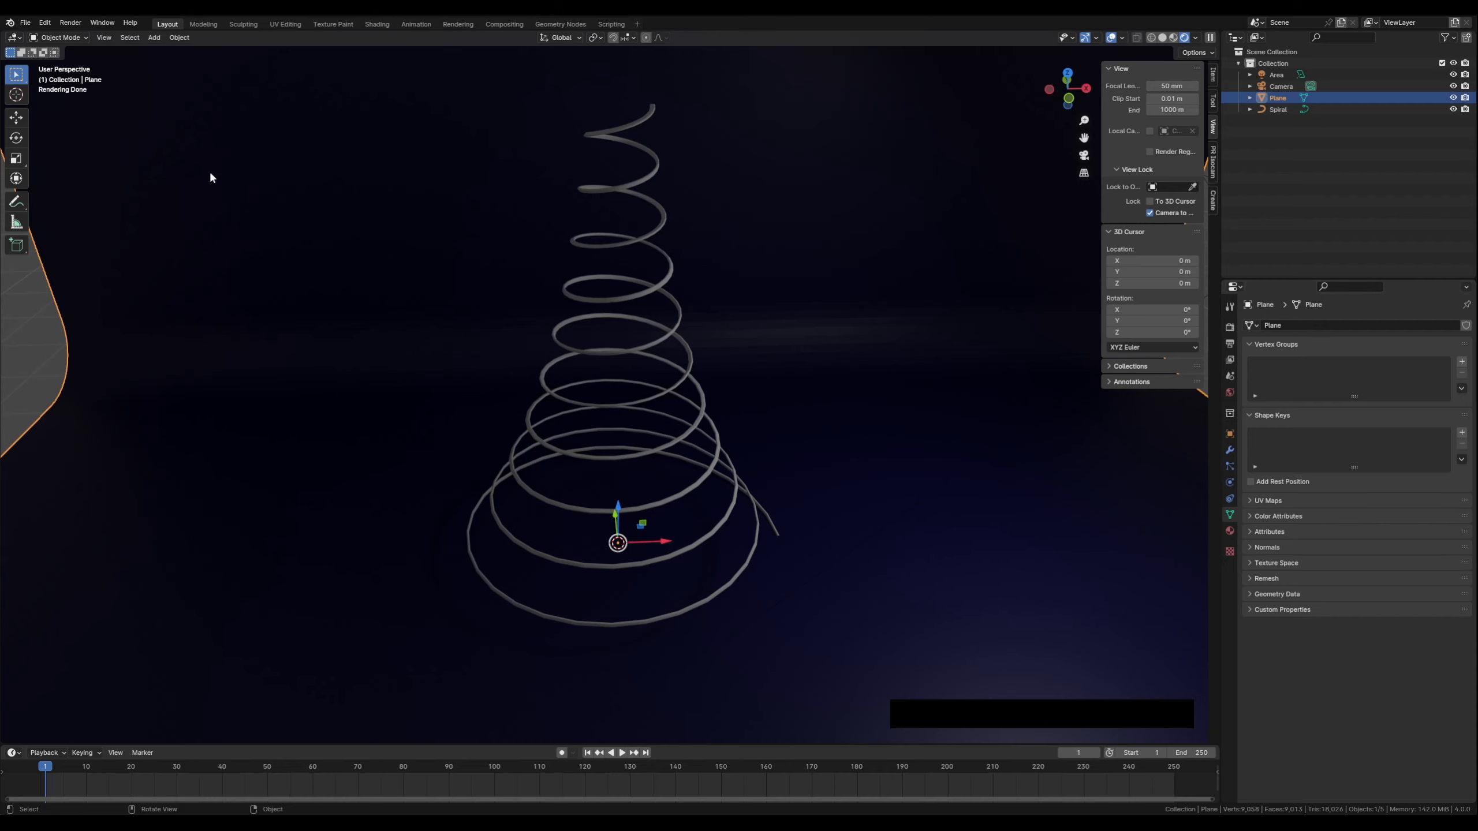
pyautogui.click(10, 38)
pyautogui.moveTo(11, 36); pyautogui.dragTo(528, 65)
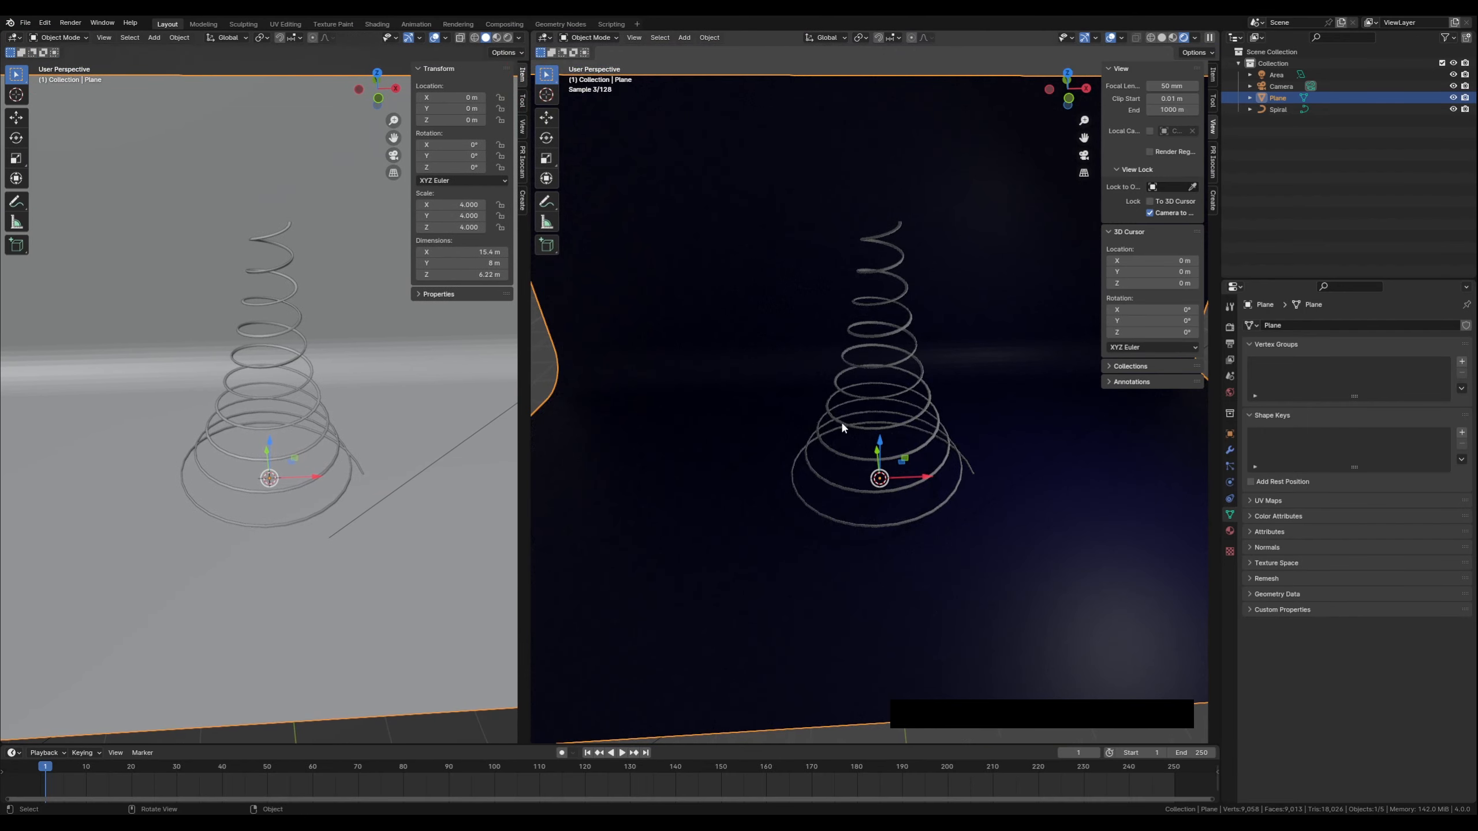
# Switch the left area to the Geometry Node Editor
pyautogui.moveTo(843, 428); pyautogui.dragTo(830, 403, button='middle')
pyautogui.scroll(2, 954, 326)
pyautogui.click(14, 39)
pyautogui.click(50, 124)
# Add a Geometry Nodes modifier with a new node tree to the plane
pyautogui.click(1230, 451)
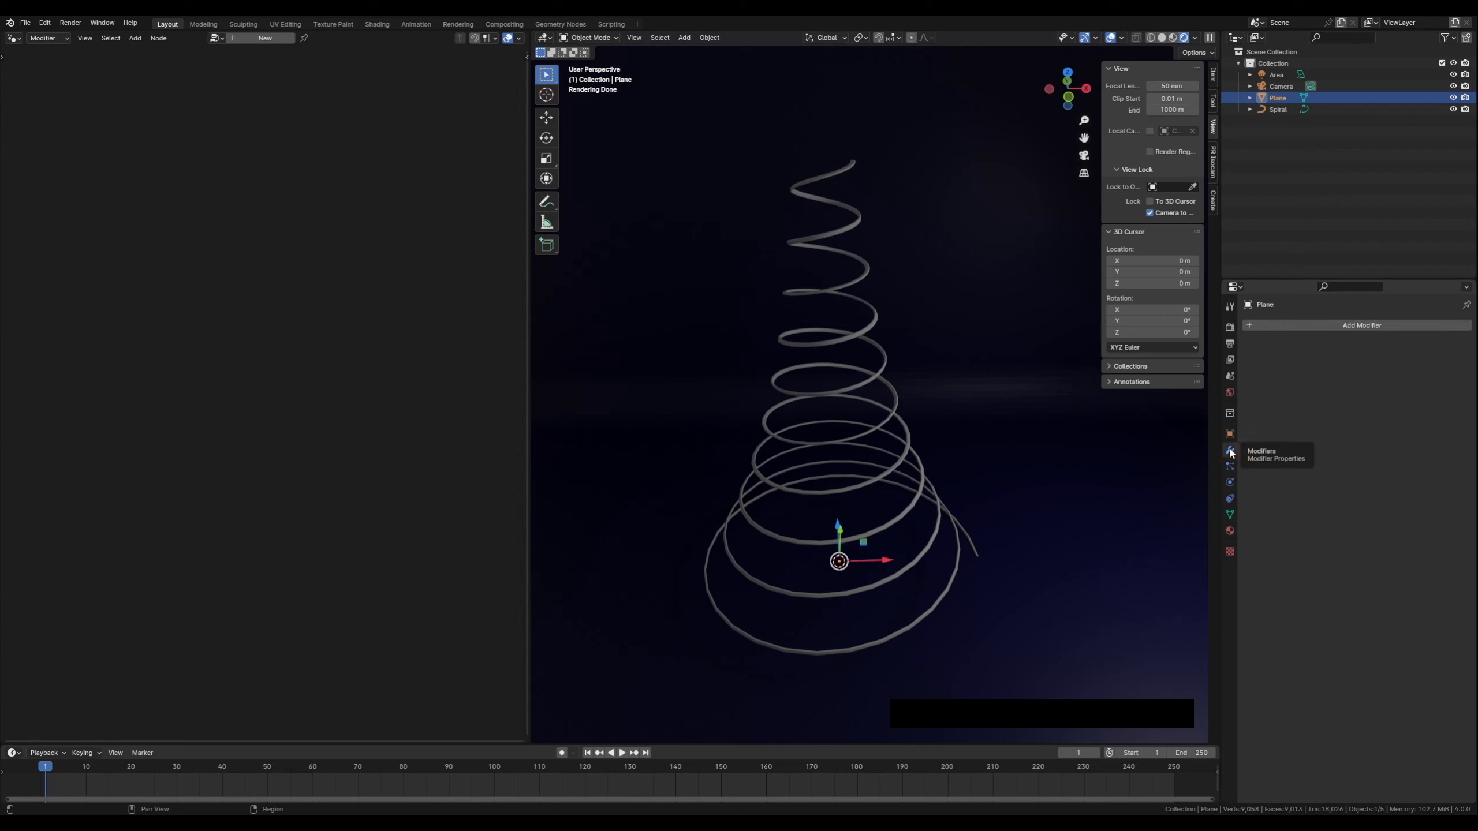
pyautogui.click(1303, 325)
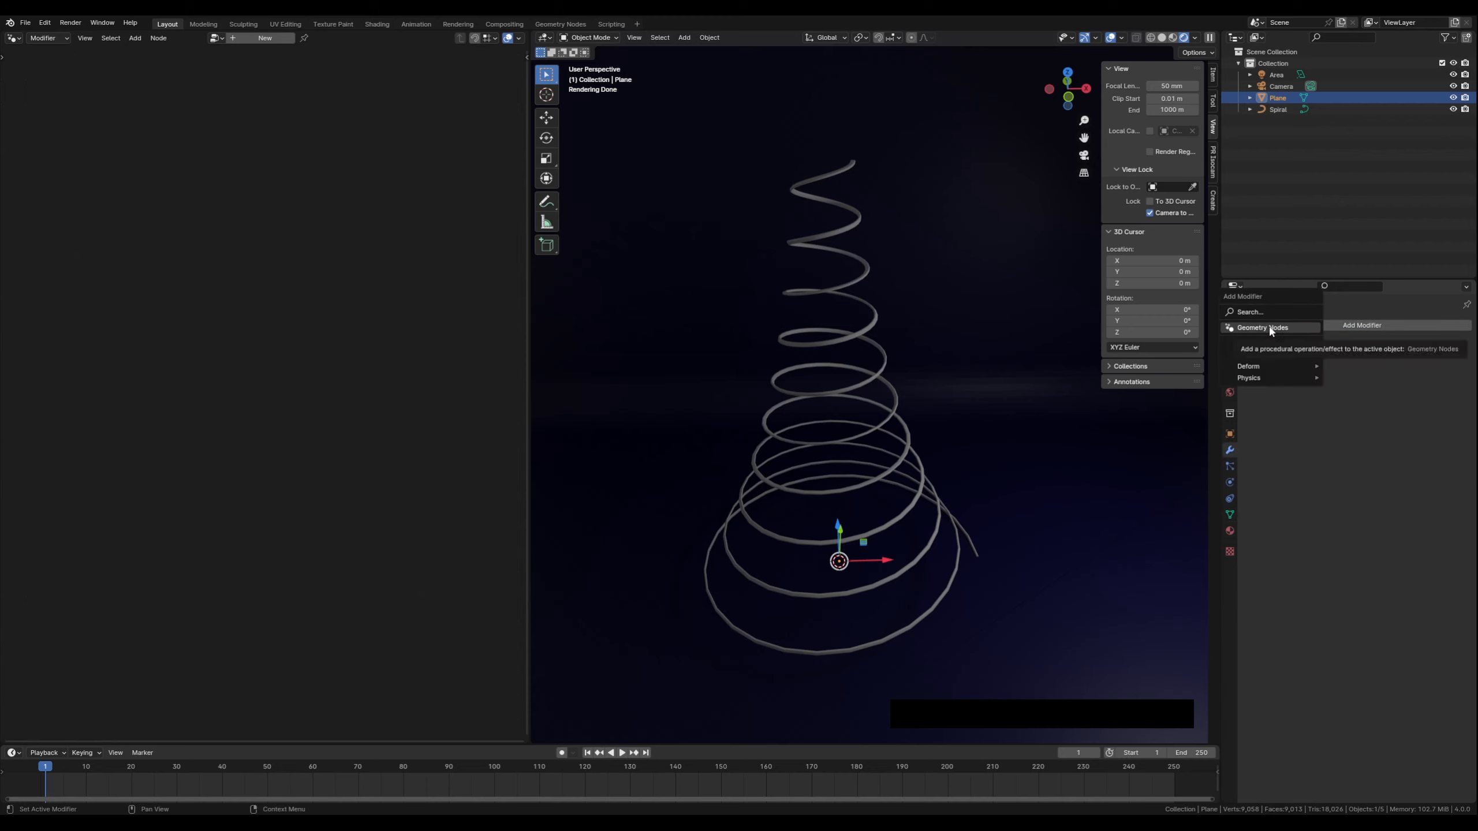
pyautogui.click(1269, 328)
pyautogui.click(1371, 361)
# Reposition the Group Input and Group Output nodes in the plane's node tree
pyautogui.scroll(3, 266, 460)
pyautogui.scroll(3, 273, 457)
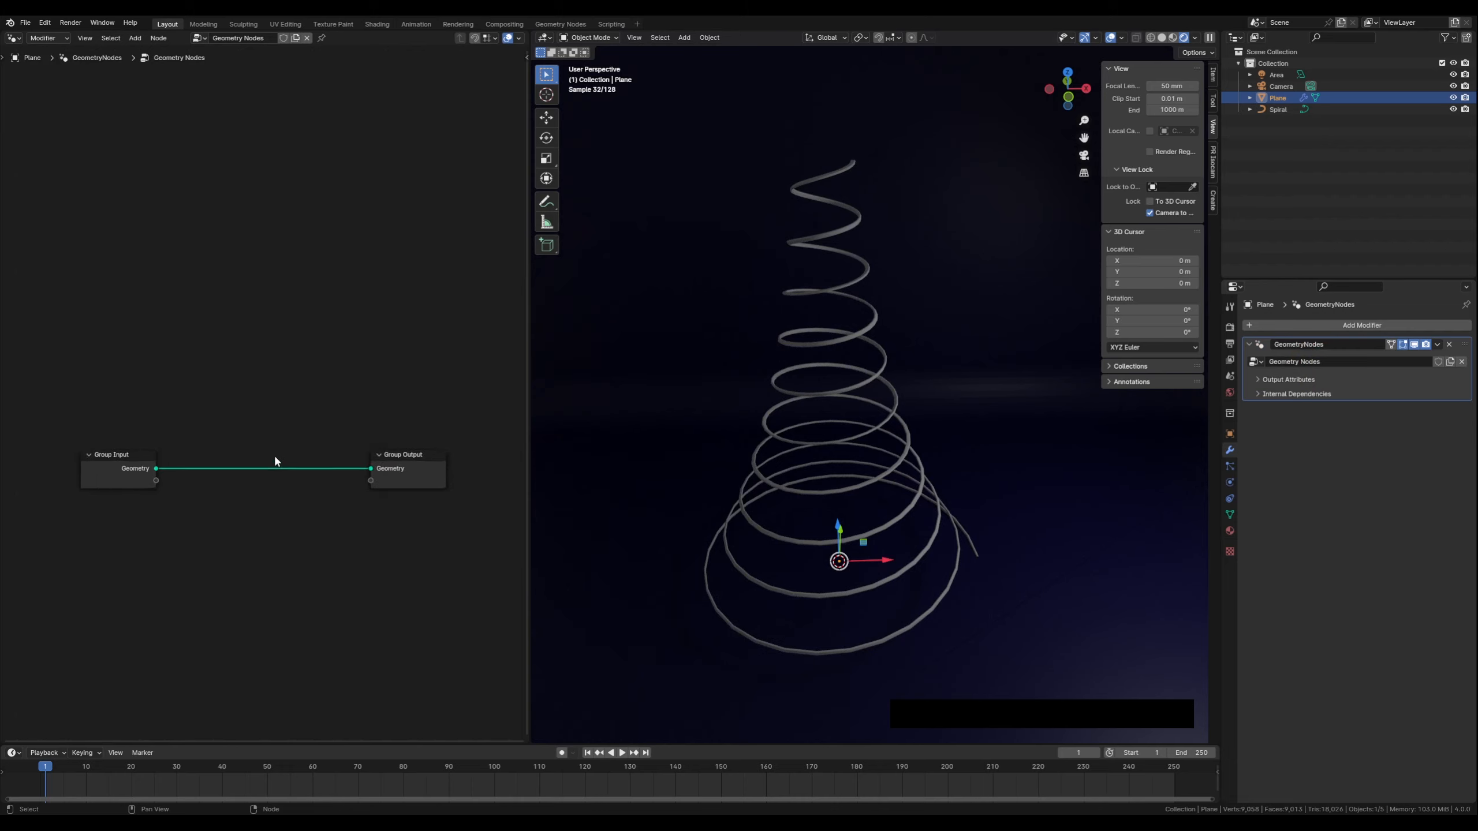
pyautogui.moveTo(270, 550); pyautogui.dragTo(277, 473, button='middle')
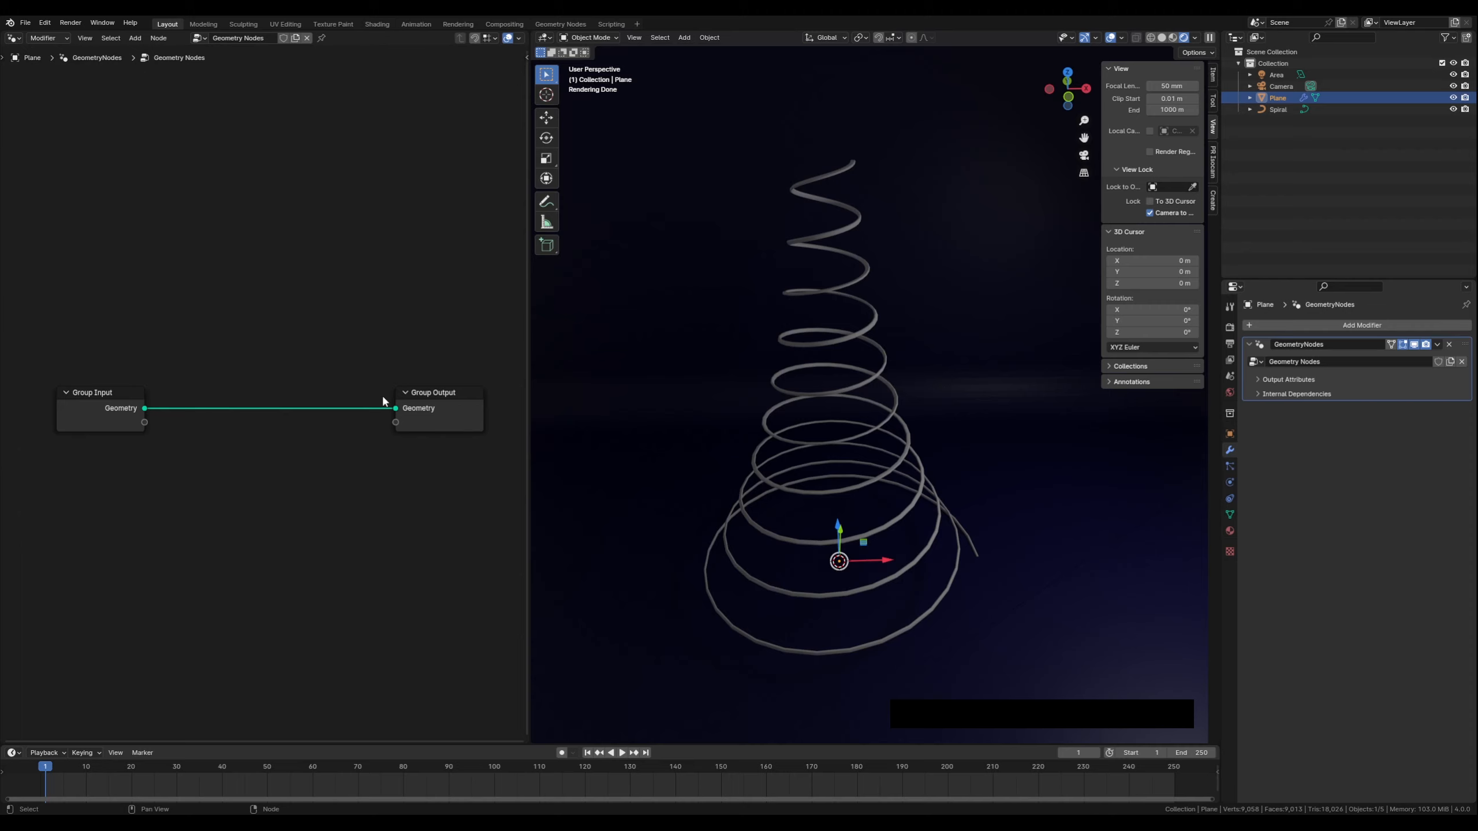
pyautogui.moveTo(425, 393); pyautogui.dragTo(439, 395)
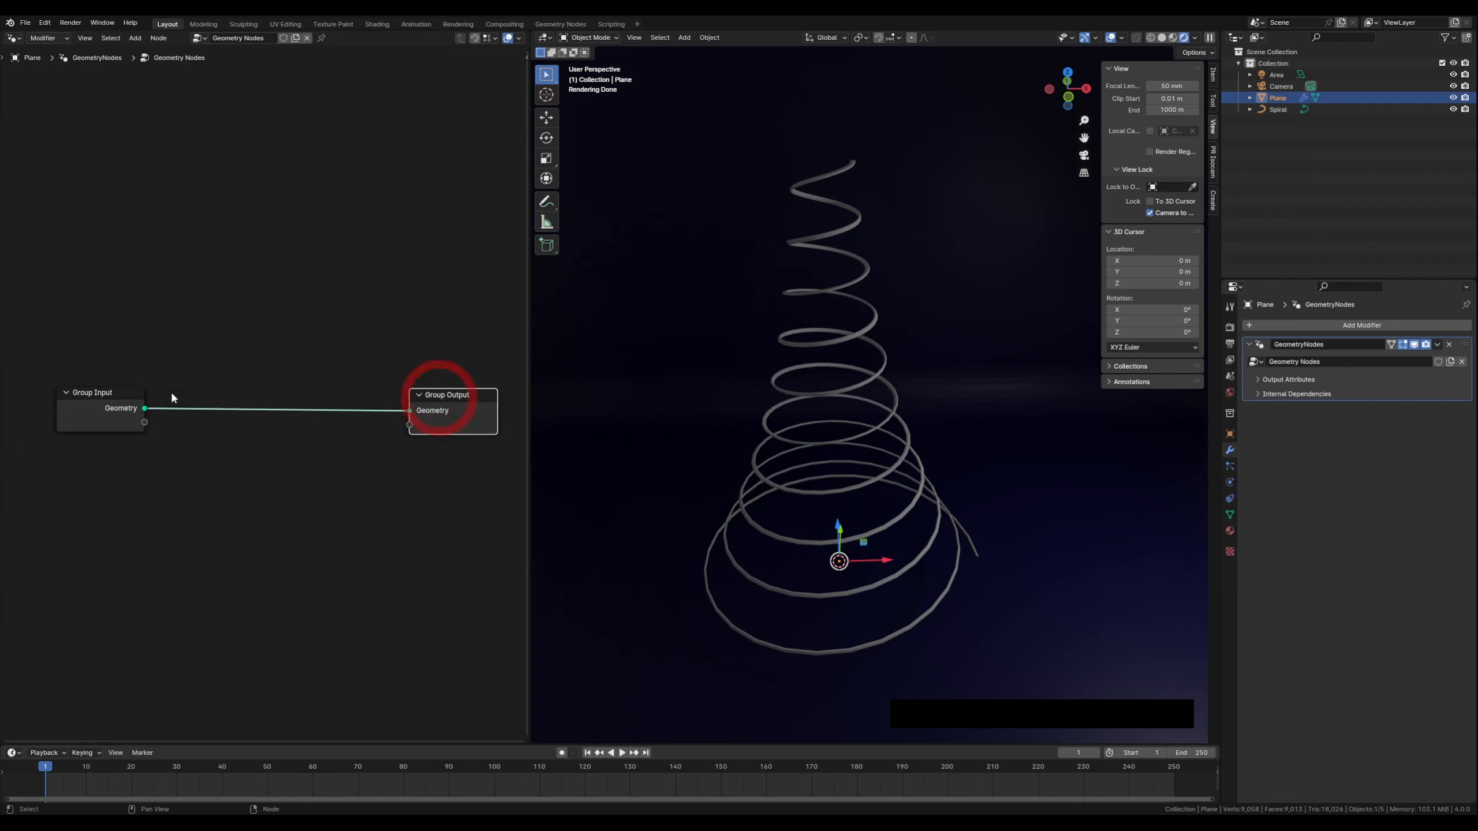
pyautogui.moveTo(109, 389); pyautogui.dragTo(80, 390)
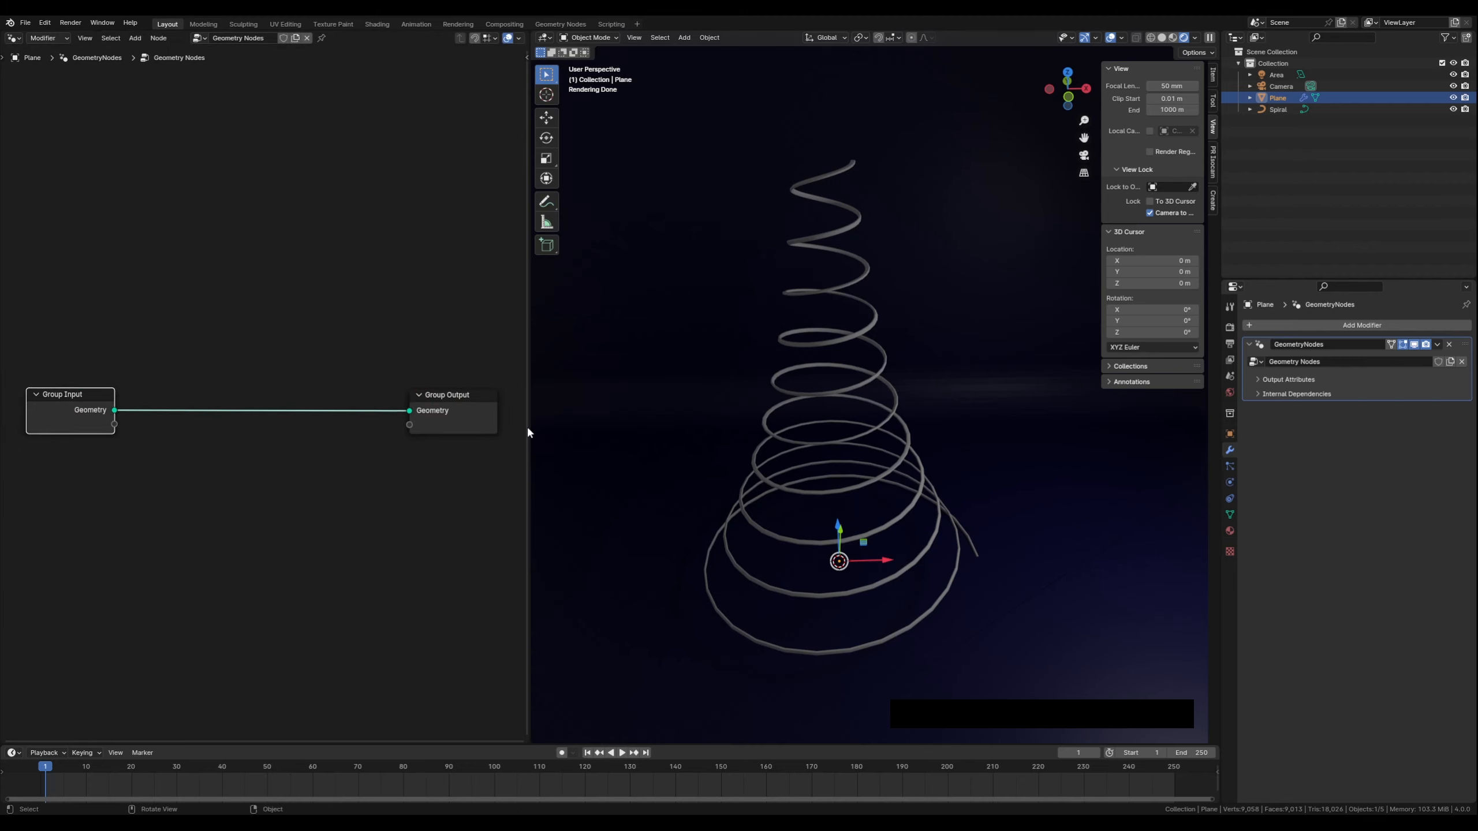
# Widen the node editor area by moving its border into the viewport
pyautogui.moveTo(528, 430); pyautogui.dragTo(705, 424)
pyautogui.moveTo(849, 453); pyautogui.dragTo(931, 433, button='middle')
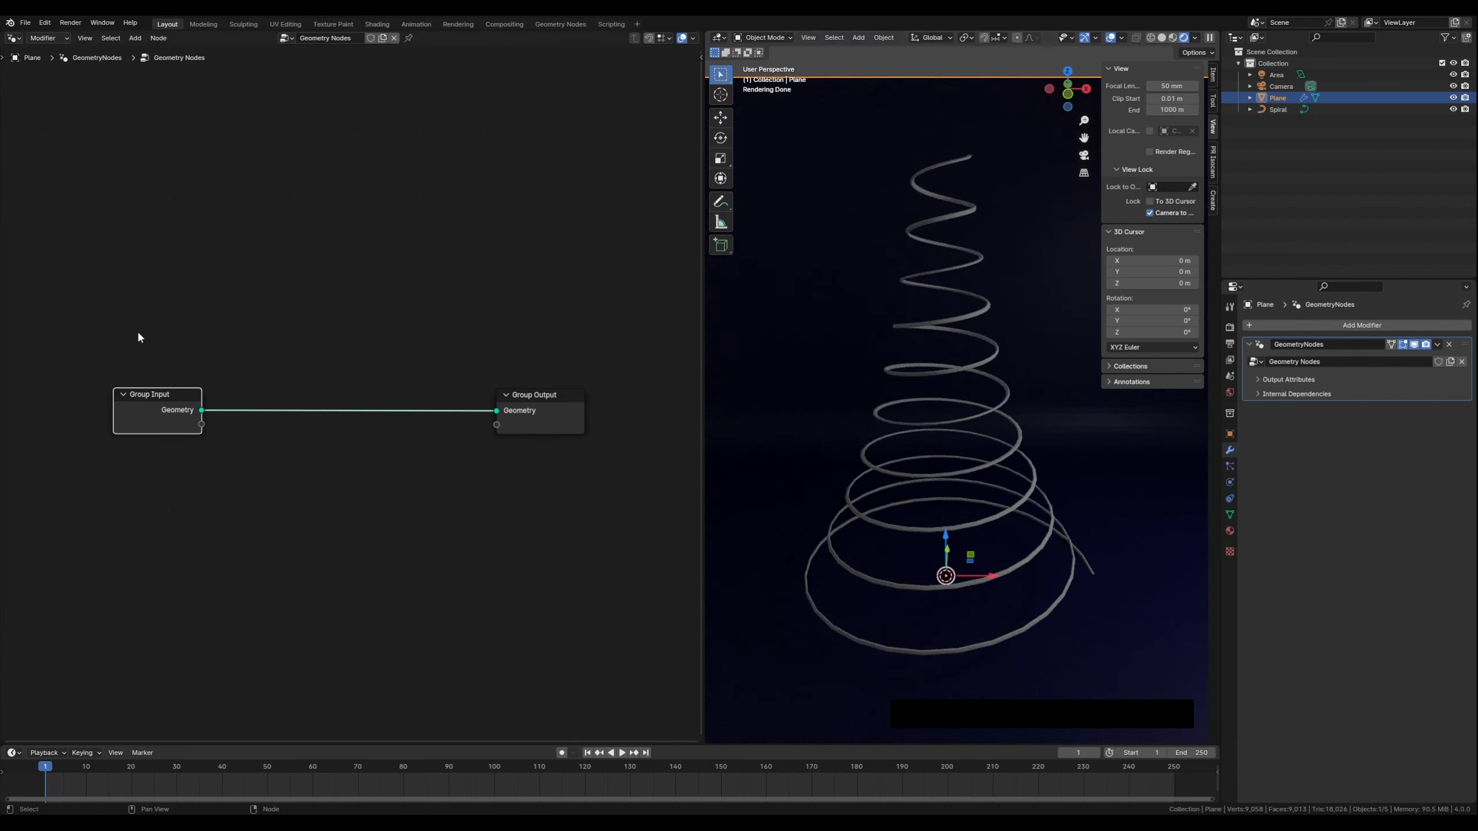
pyautogui.moveTo(162, 395); pyautogui.dragTo(161, 393)
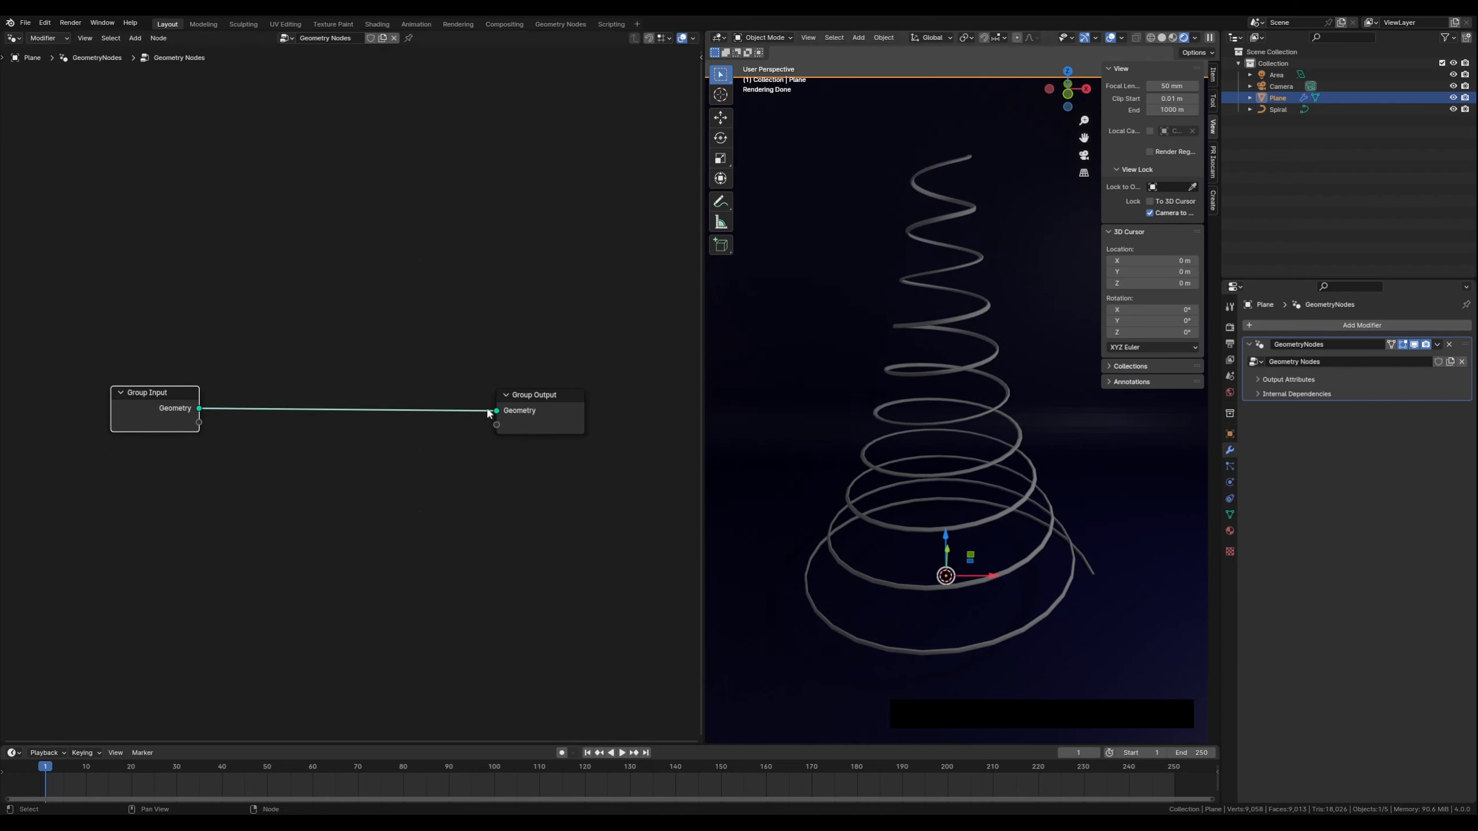
# Disconnect and reconnect the geometry link between the plane's Group Input and Group Output
pyautogui.moveTo(497, 411); pyautogui.dragTo(461, 418)
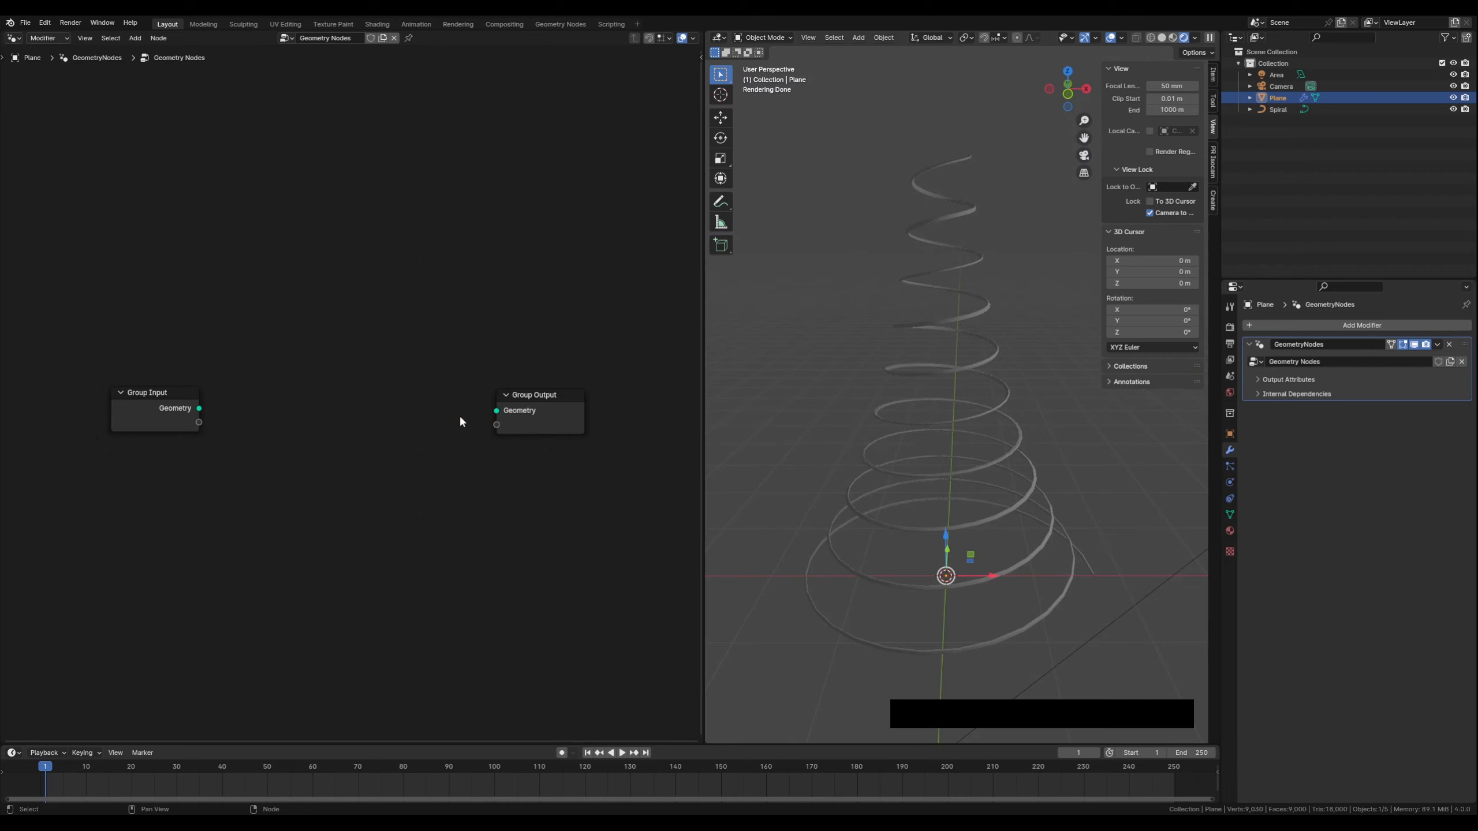
pyautogui.moveTo(203, 409); pyautogui.dragTo(491, 414)
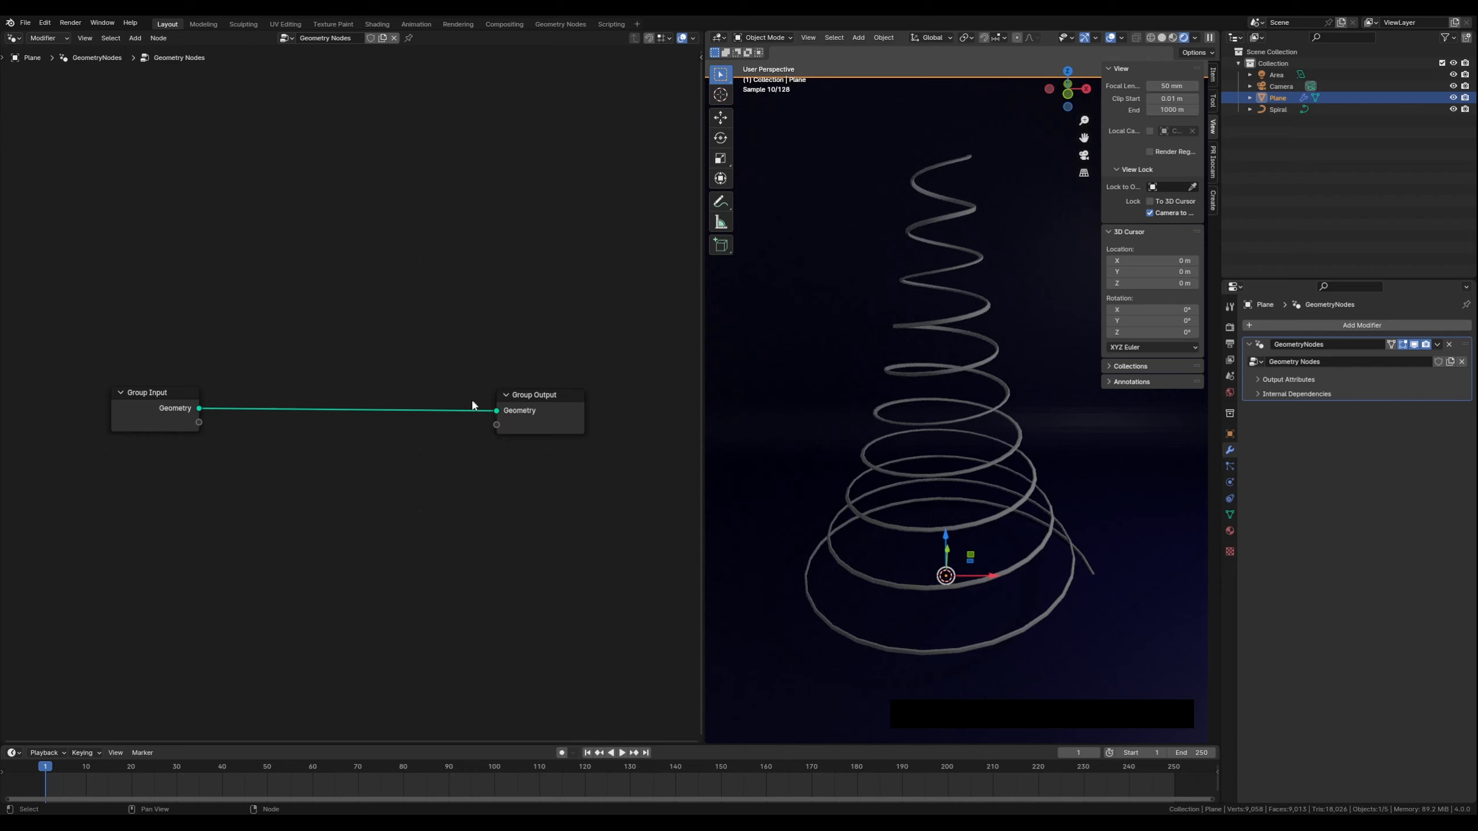
pyautogui.scroll(-3, 849, 255)
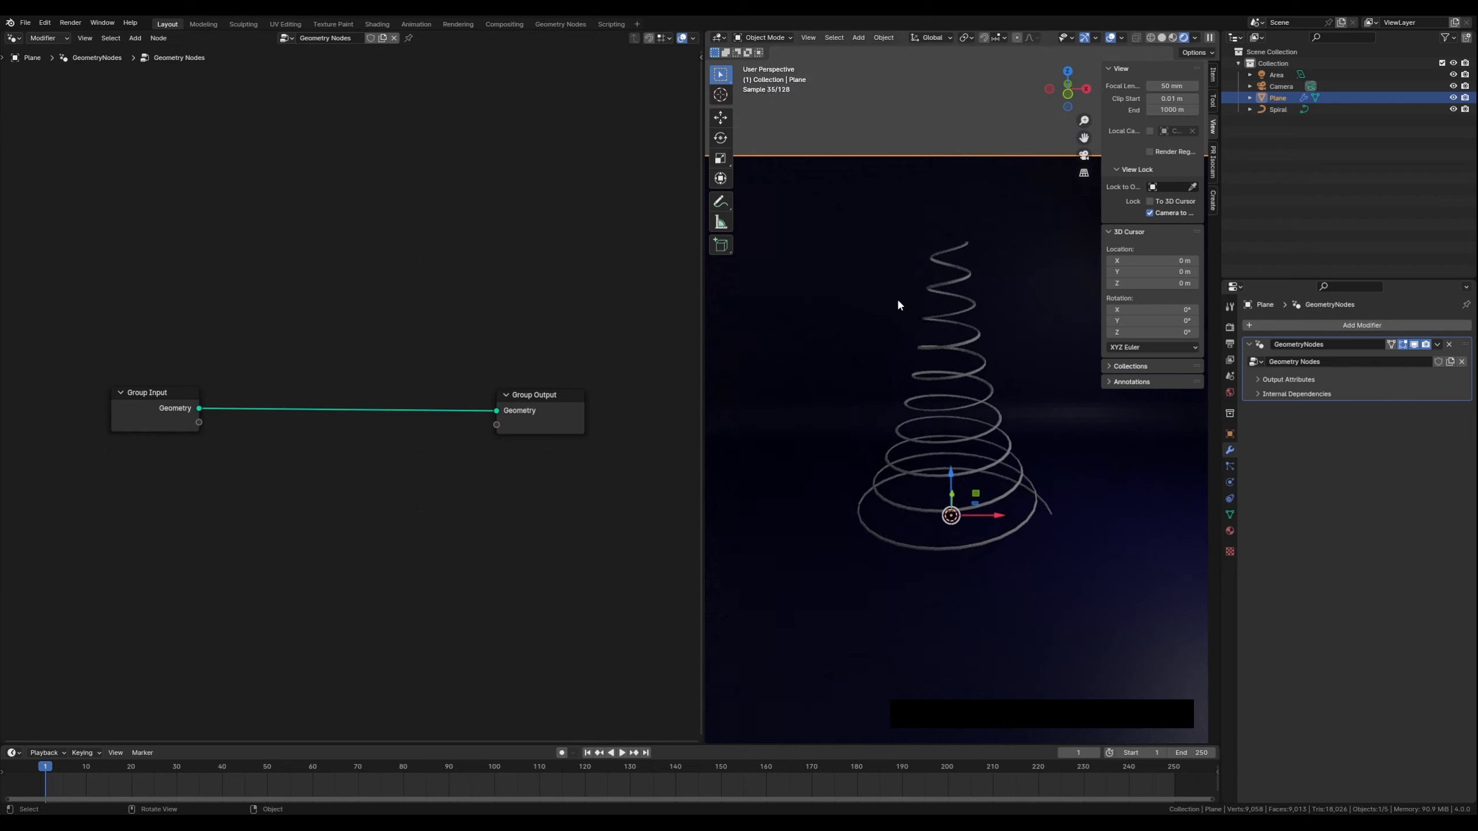
# Remove the Geometry Nodes modifier from the plane
pyautogui.click(947, 411)
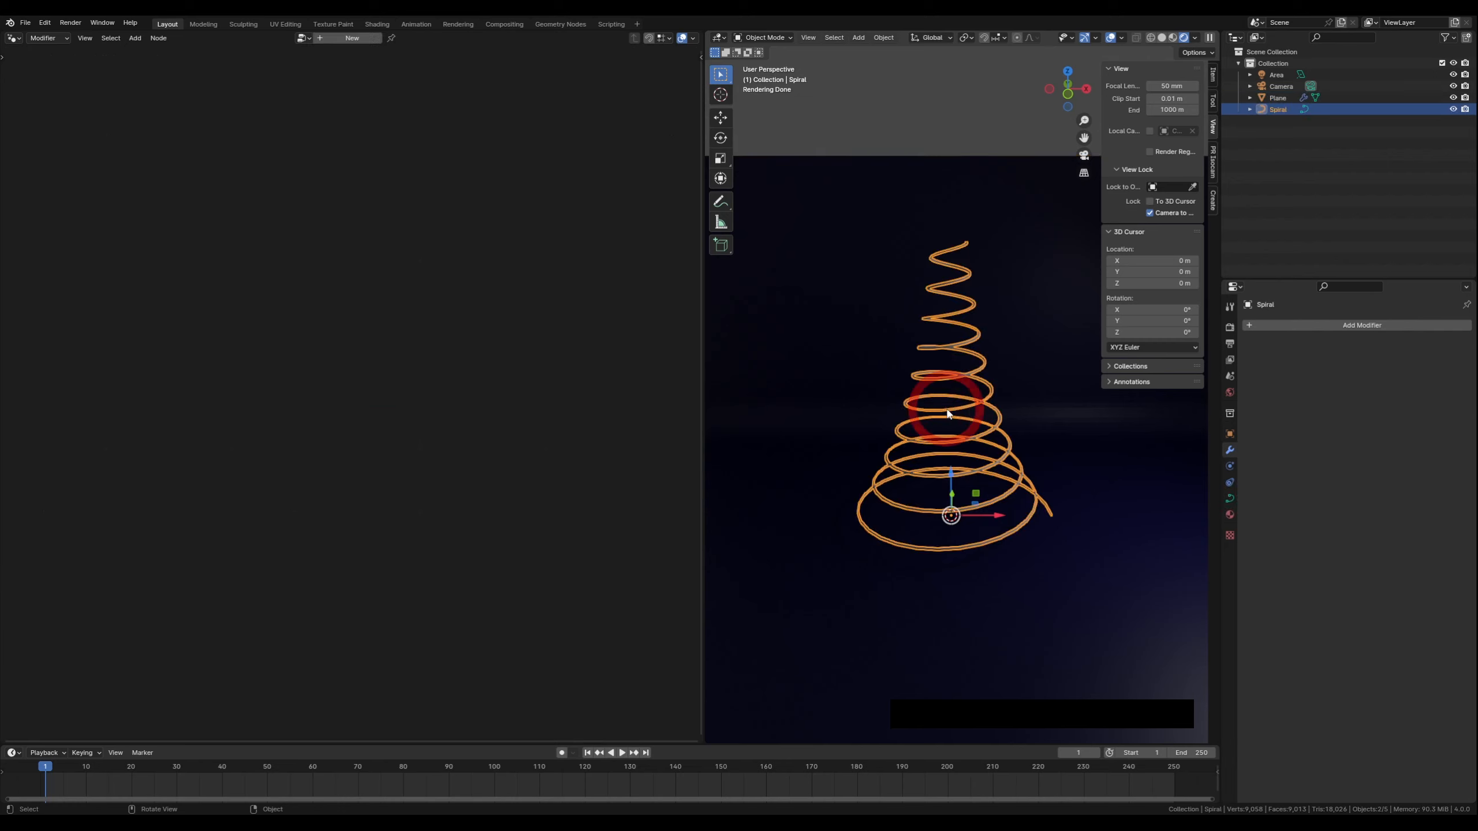
pyautogui.click(825, 256)
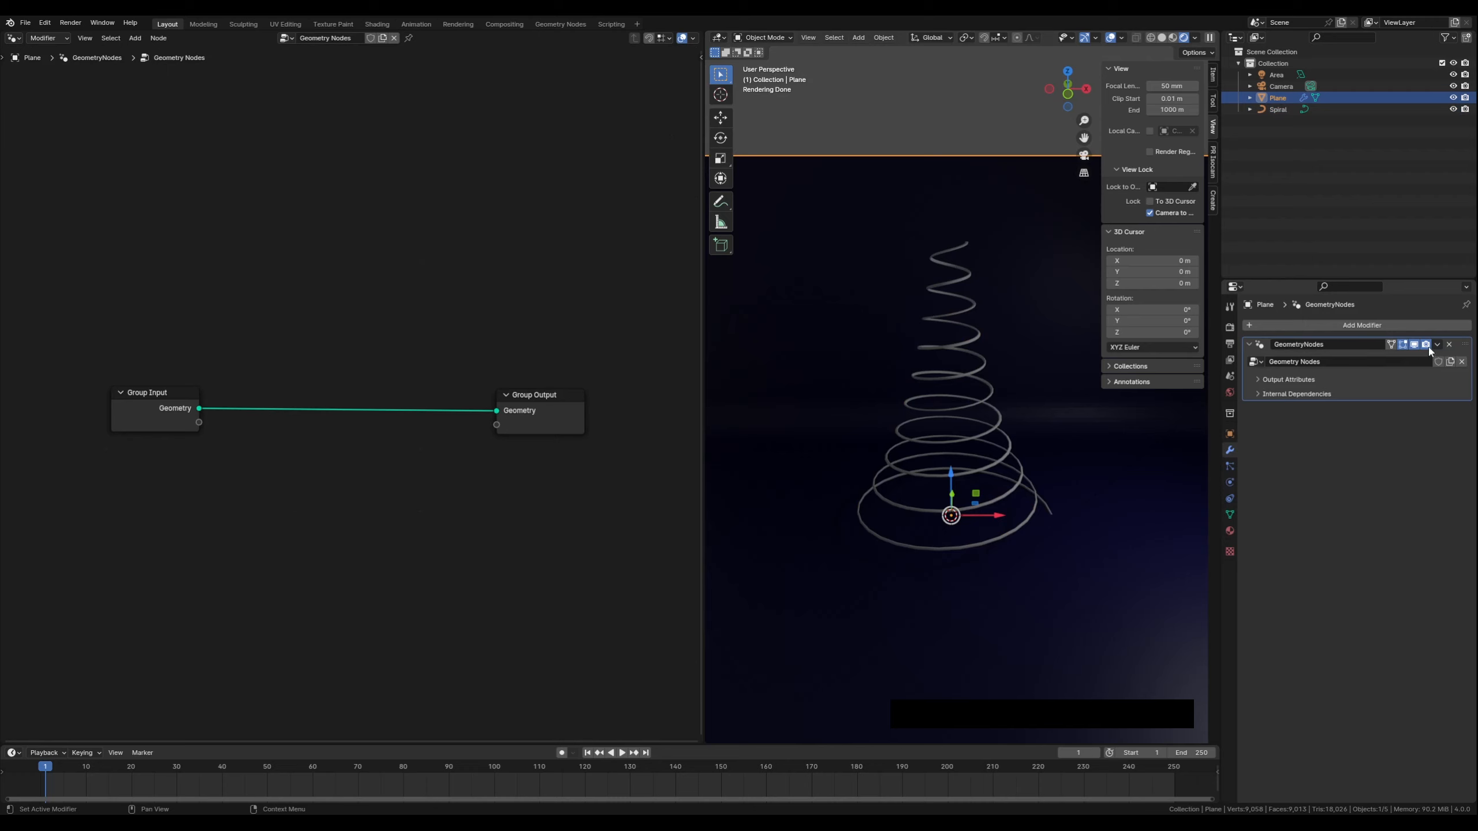
pyautogui.click(1449, 344)
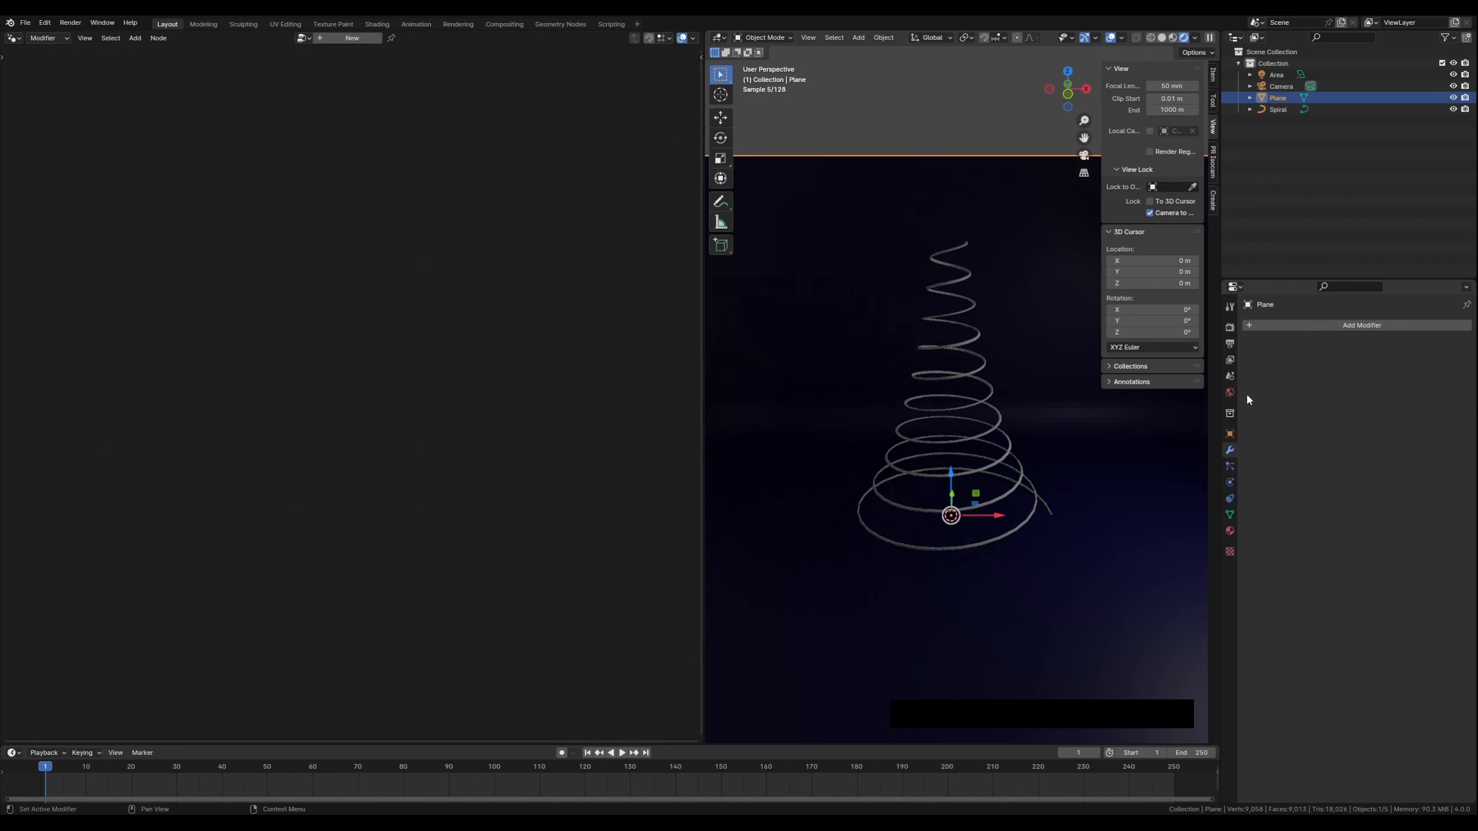
# Select the spiral and add a Geometry Nodes modifier with a new node tree
pyautogui.click(926, 441)
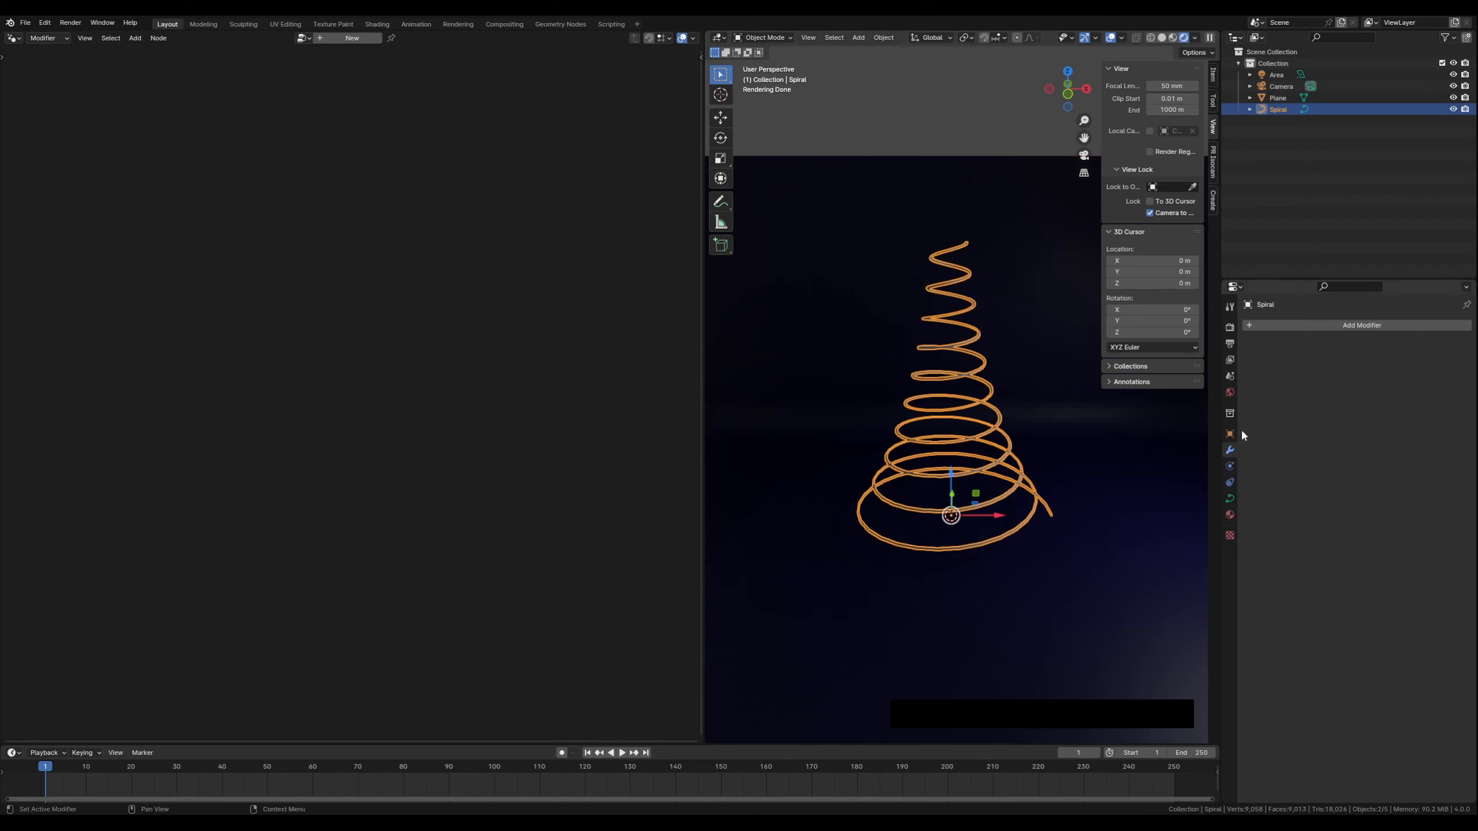
pyautogui.click(1311, 324)
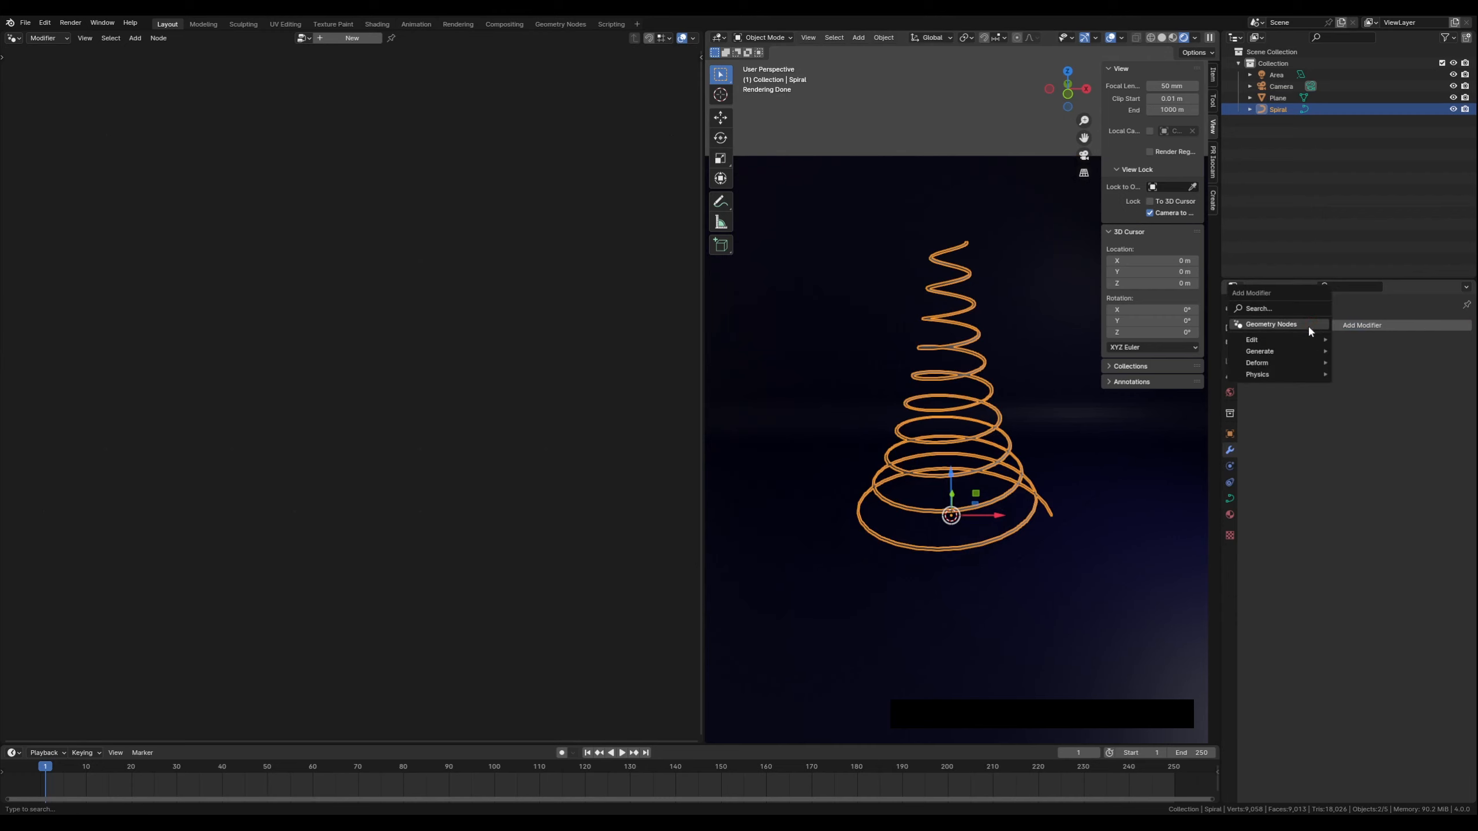
pyautogui.click(1263, 325)
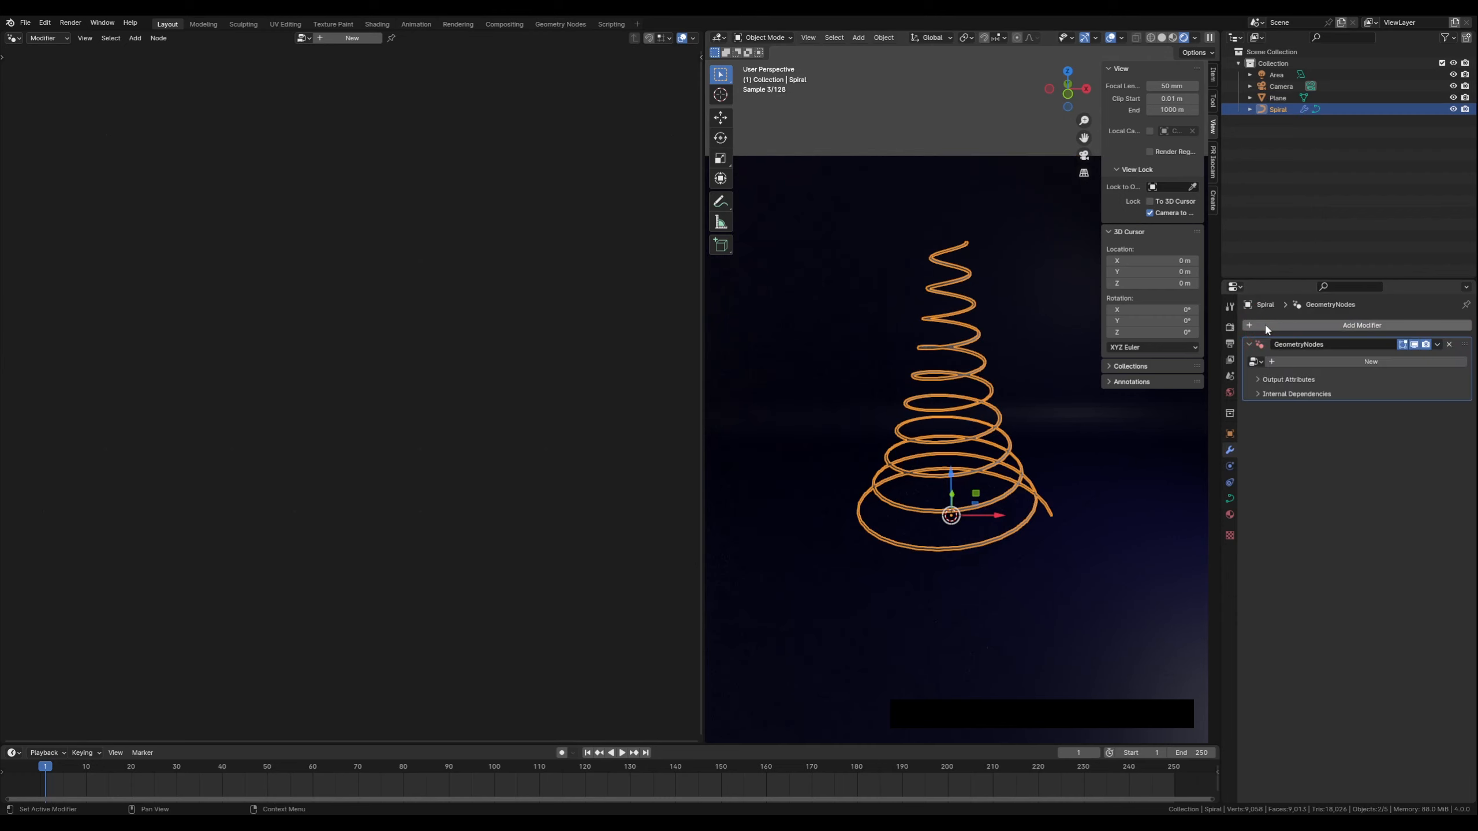
pyautogui.click(1339, 361)
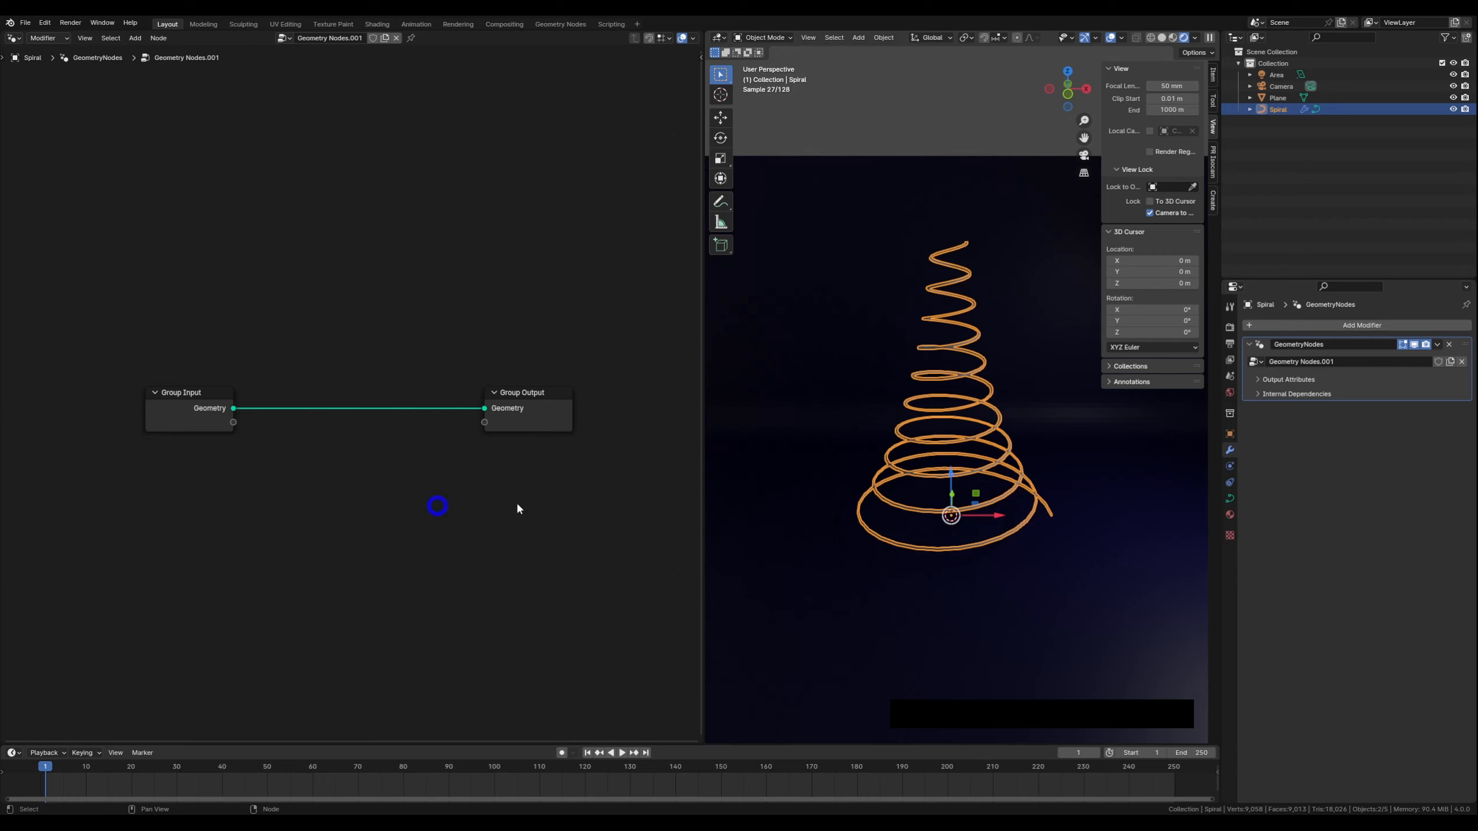
# Disconnect and reconnect the spiral's Geometry link from Group Input to Group Output
pyautogui.scroll(2, 948, 516)
pyautogui.moveTo(948, 513); pyautogui.dragTo(957, 501, button='middle')
pyautogui.moveTo(484, 409); pyautogui.dragTo(450, 413)
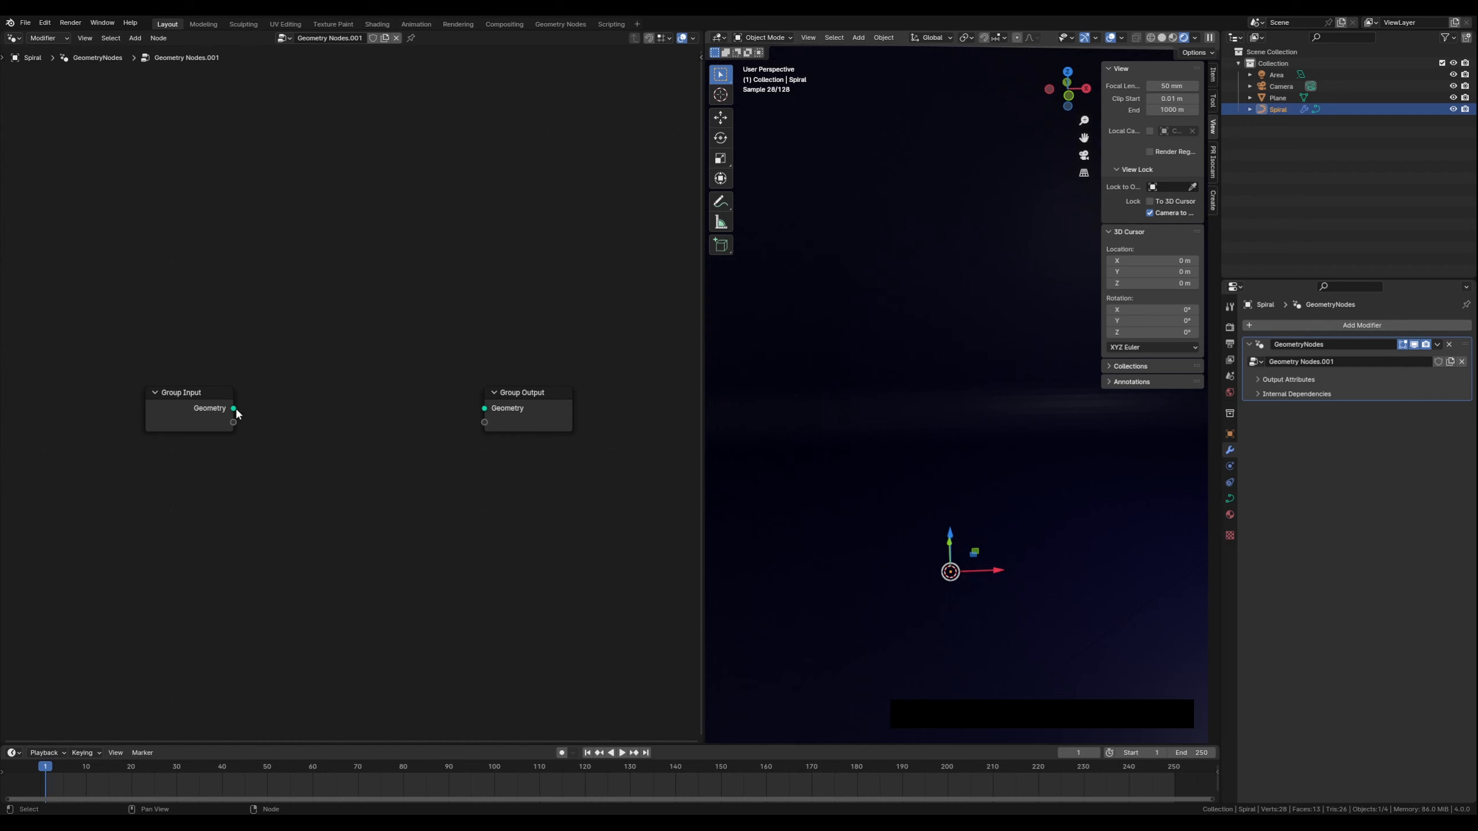
pyautogui.moveTo(233, 409); pyautogui.dragTo(484, 409)
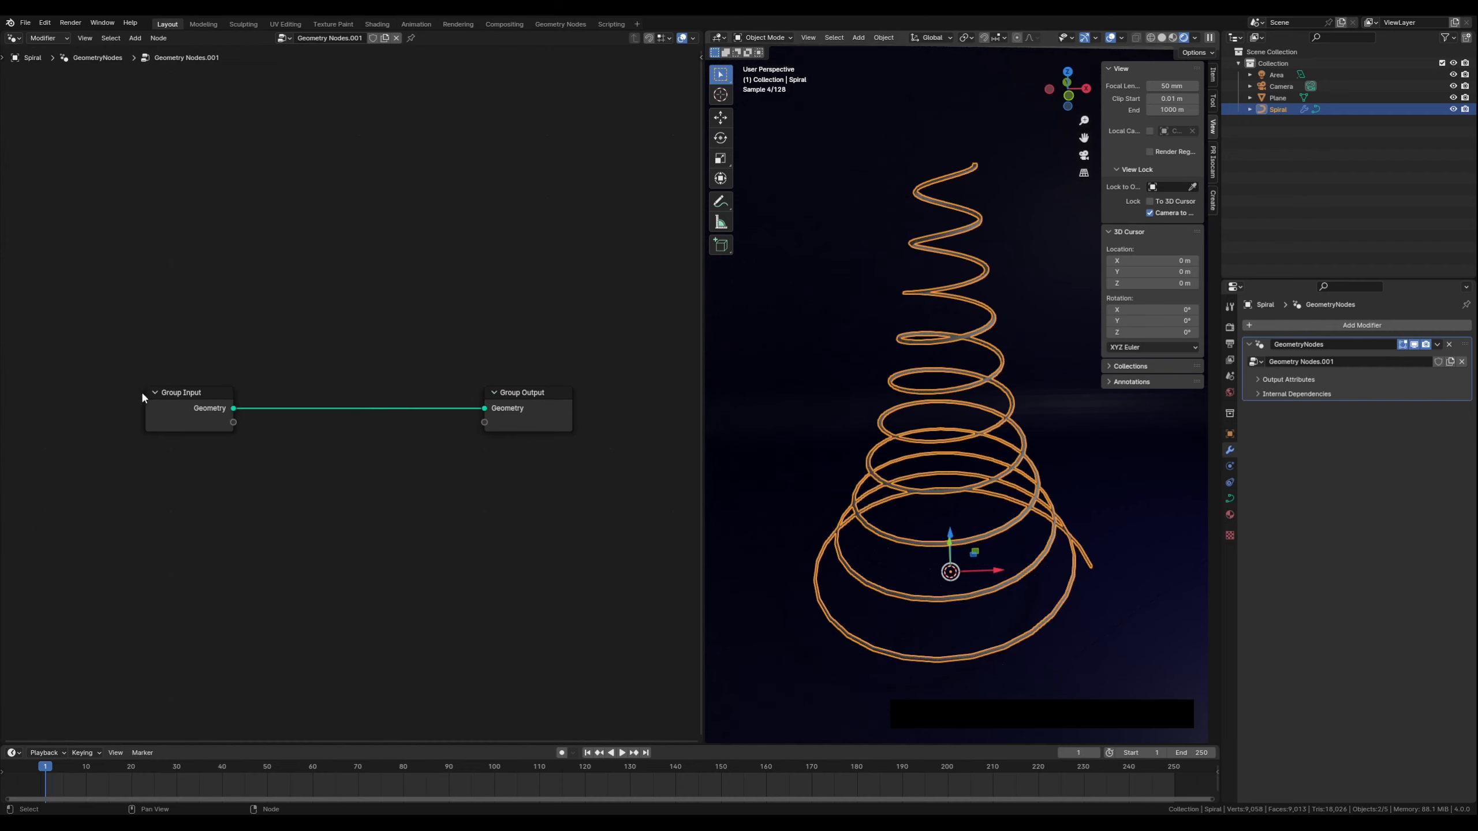
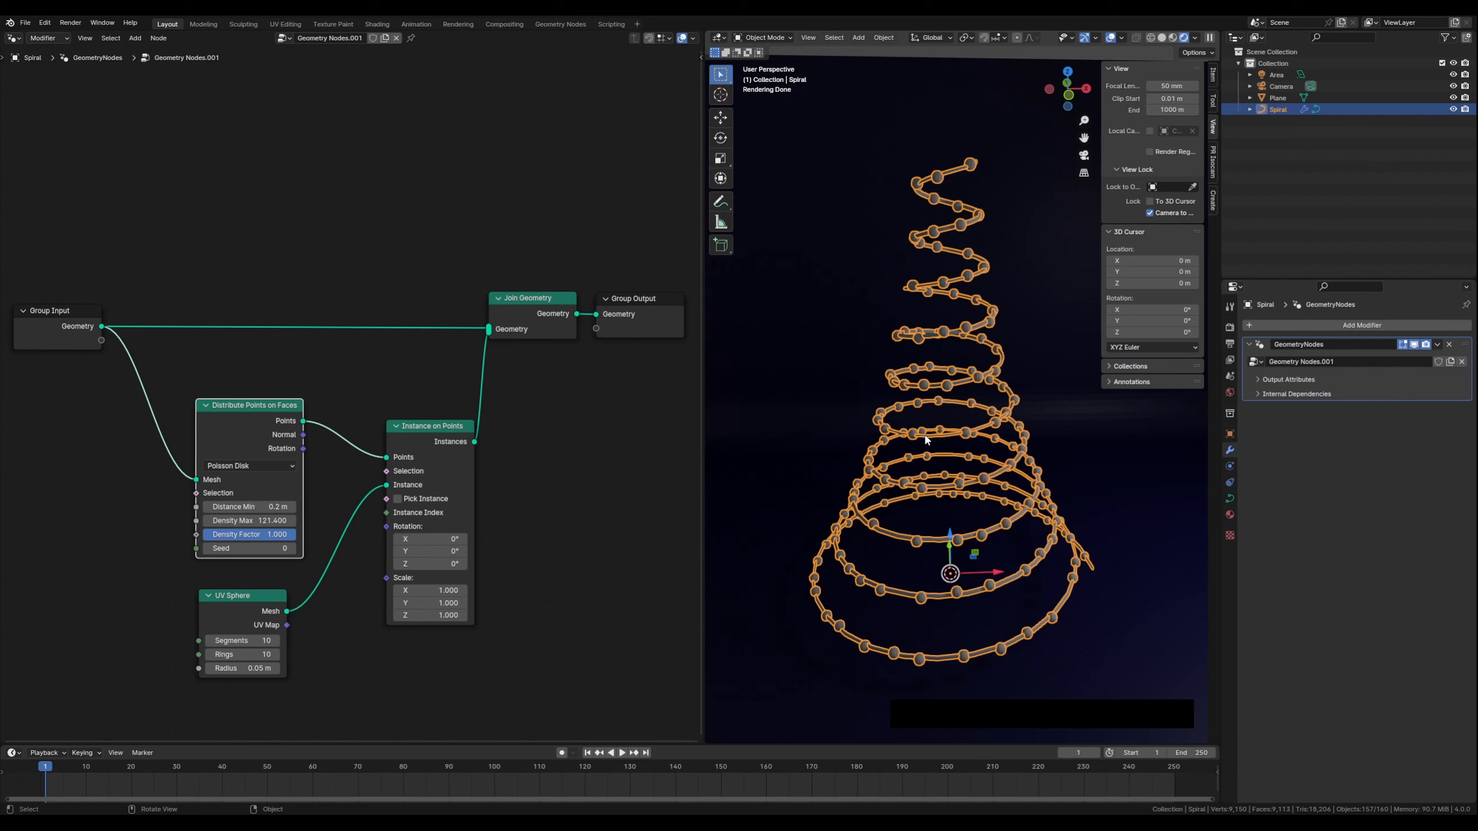
# Reposition the Group Input, Join Geometry and Group Output nodes in the node editor
pyautogui.moveTo(66, 305); pyautogui.dragTo(69, 297)
pyautogui.moveTo(535, 295); pyautogui.dragTo(542, 289)
pyautogui.click(642, 291)
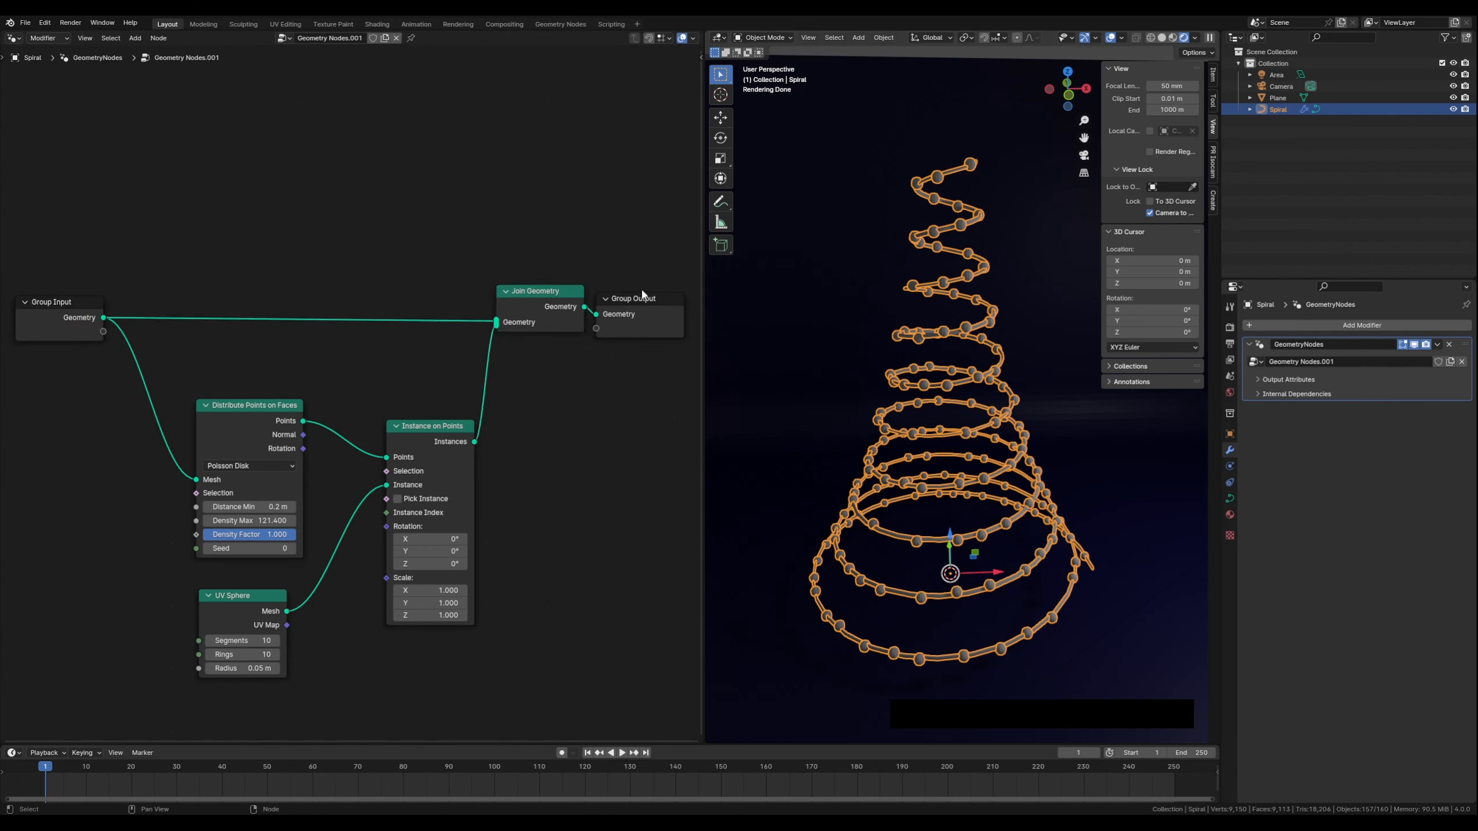
pyautogui.moveTo(643, 293); pyautogui.dragTo(649, 288)
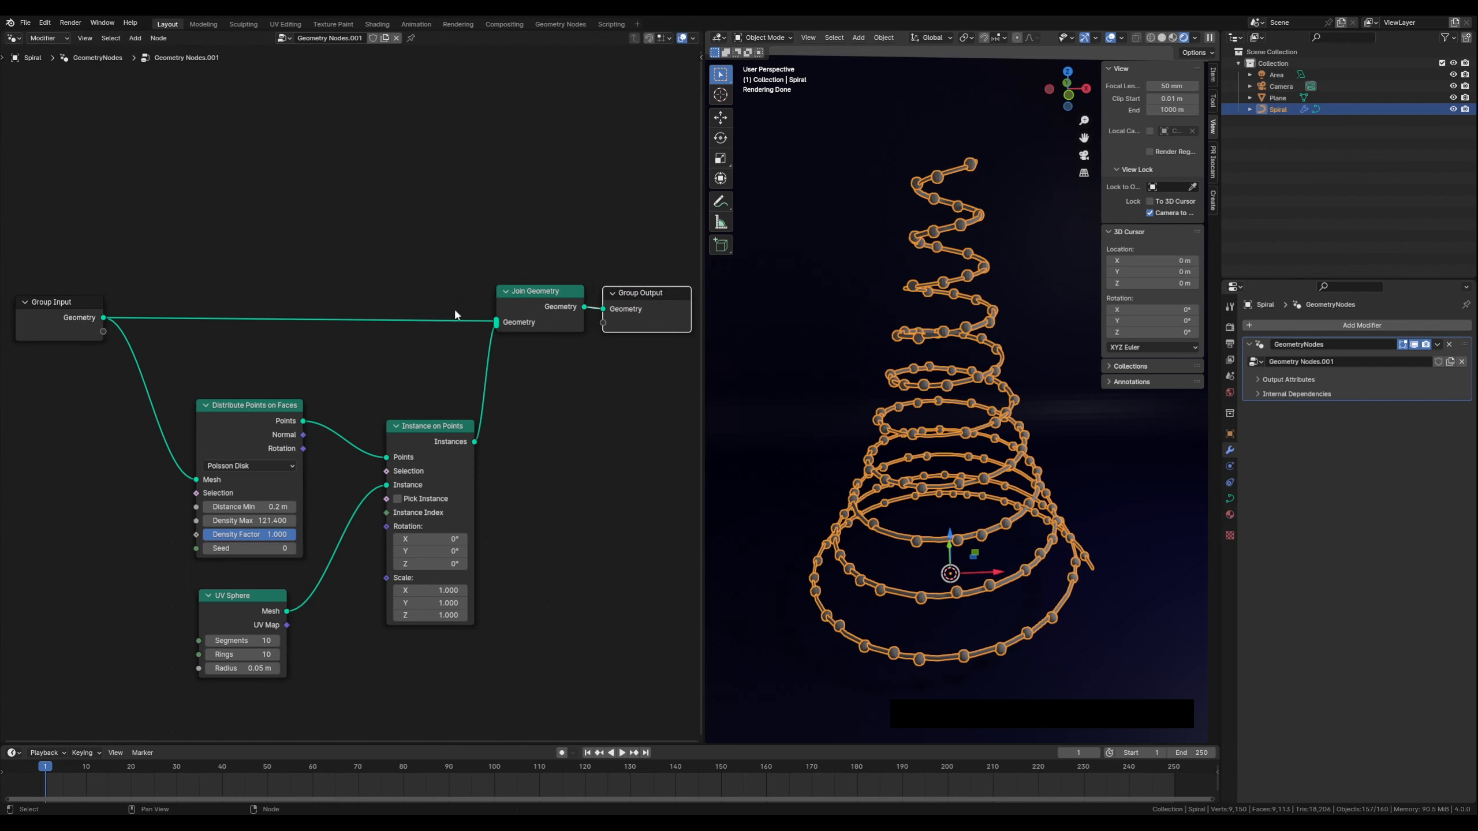
pyautogui.click(304, 272)
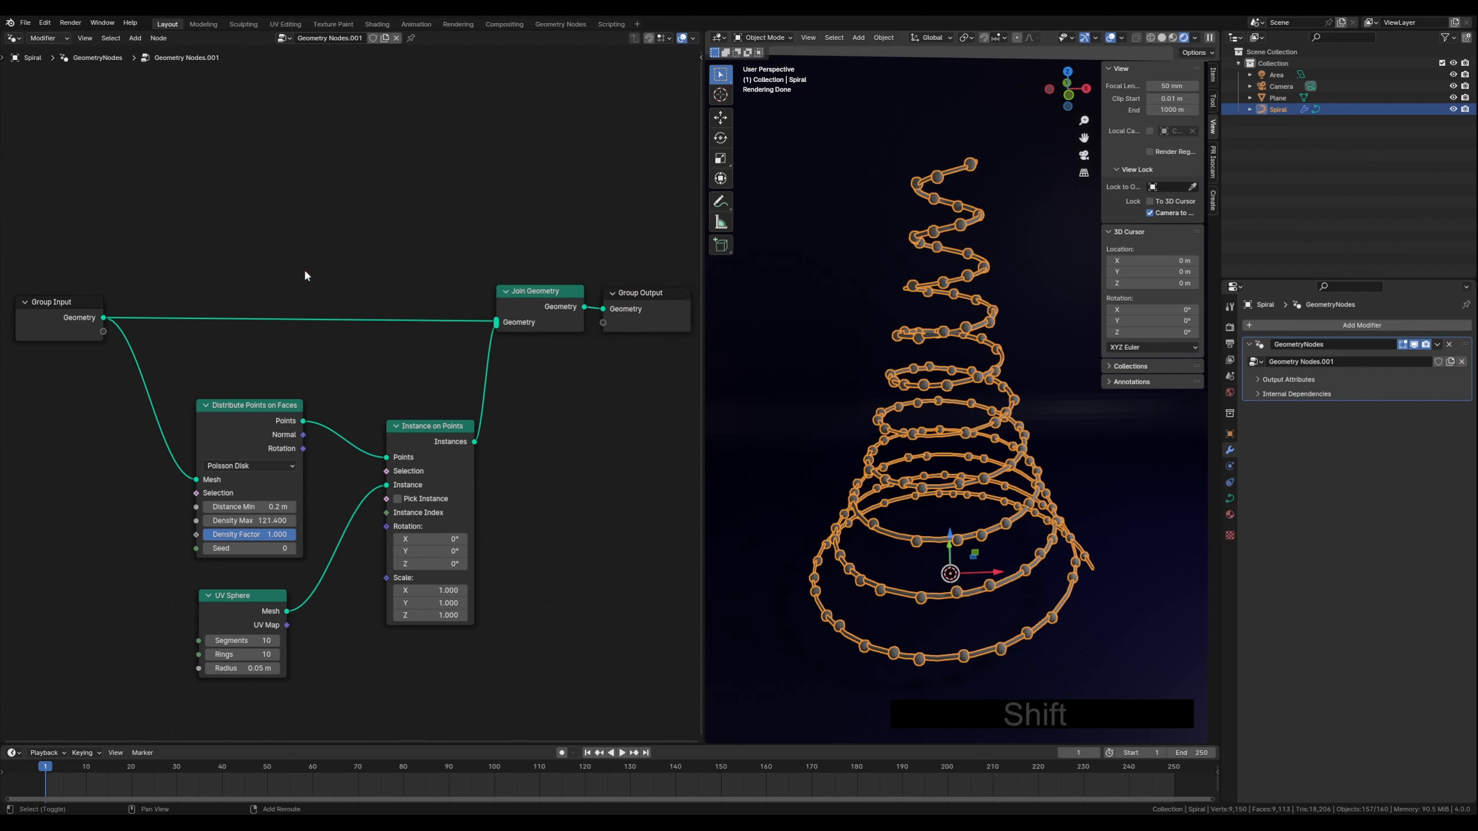
# Add a Transform Geometry node and insert it into the link between Group Input and Join Geometry
pyautogui.hotkey('shift', 'a')
pyautogui.write('trans')
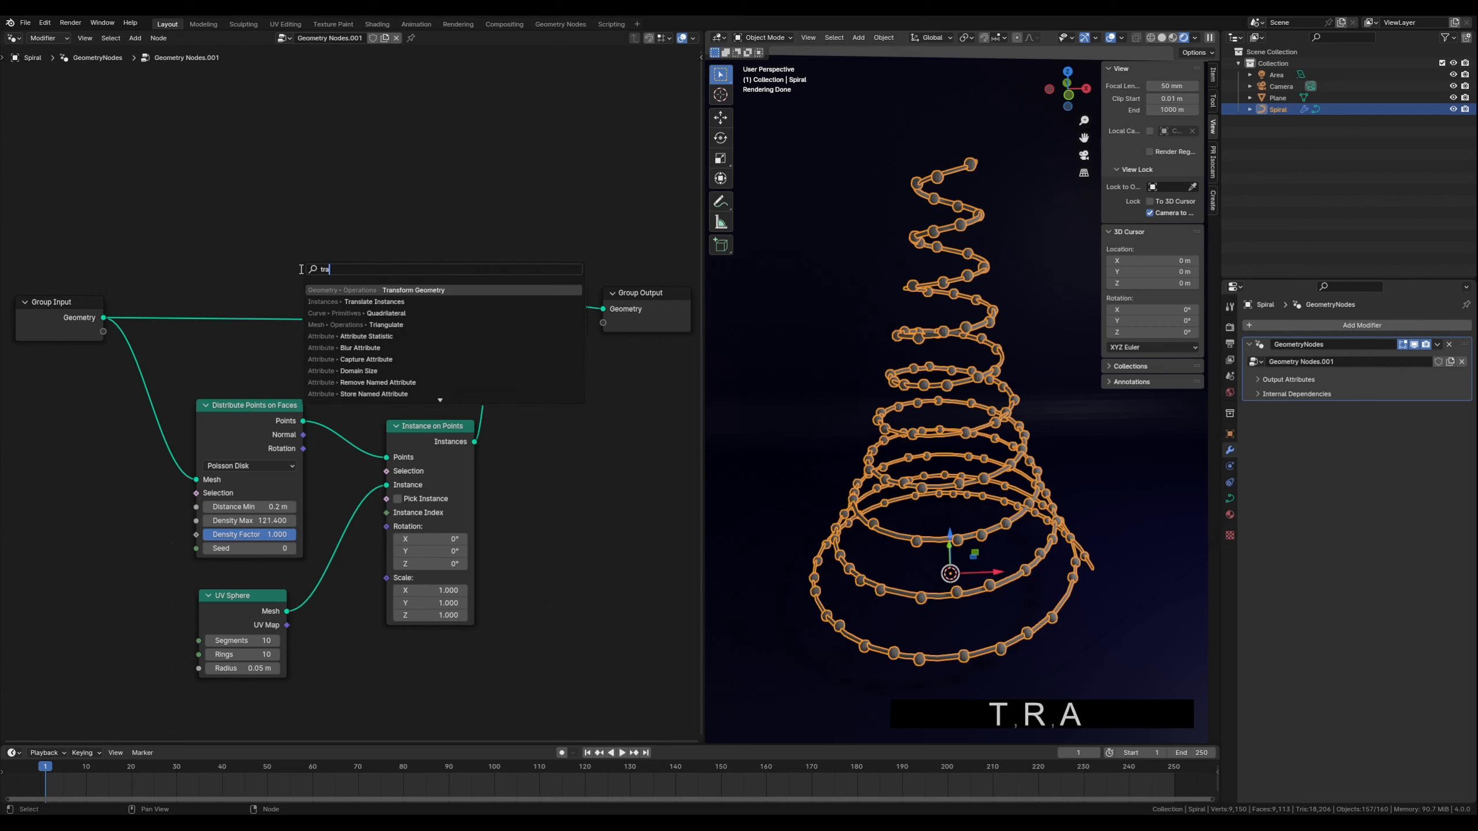
pyautogui.click(420, 289)
pyautogui.click(276, 95)
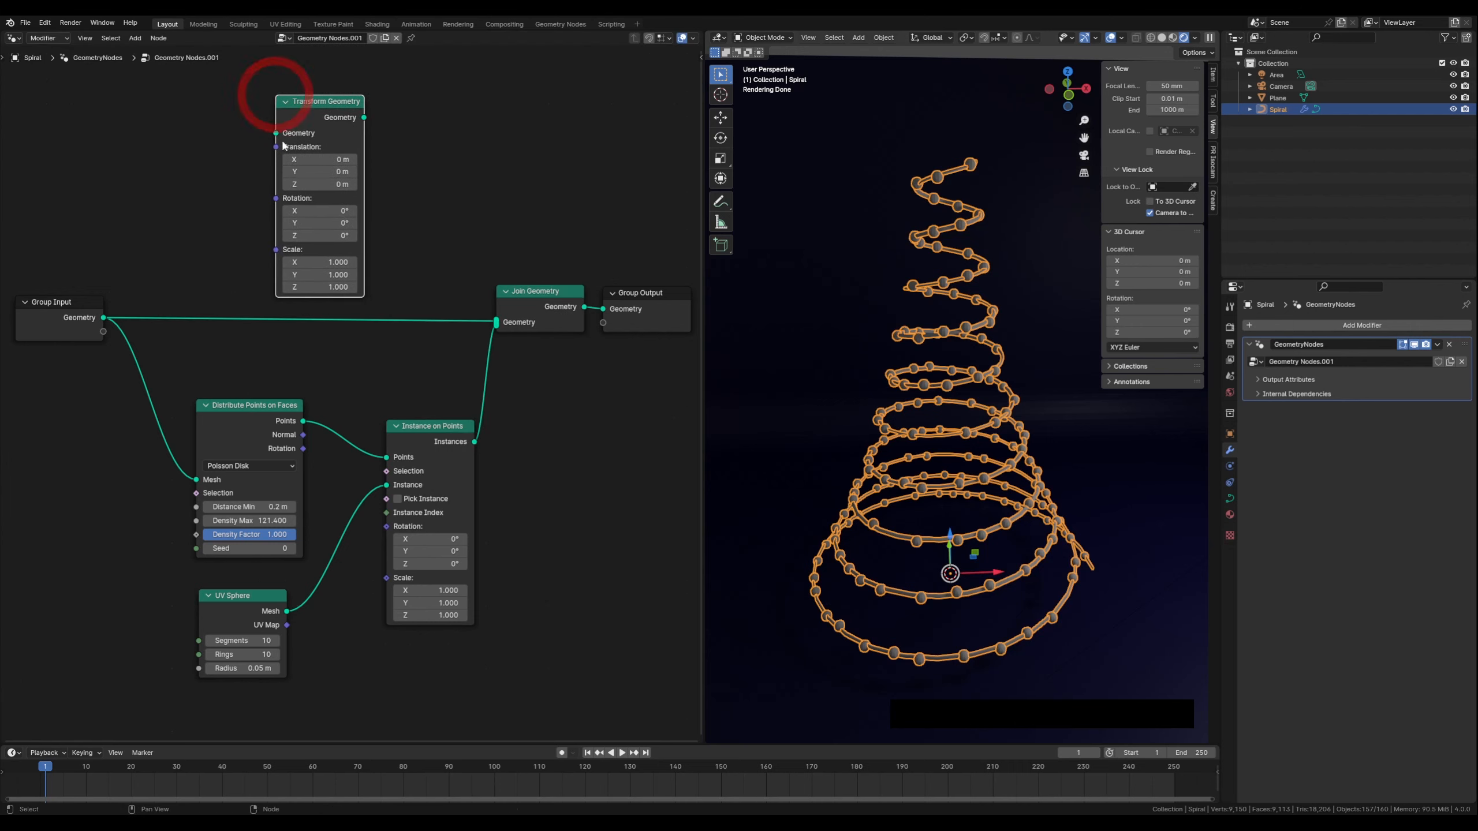
pyautogui.moveTo(323, 384); pyautogui.dragTo(367, 394, button='middle')
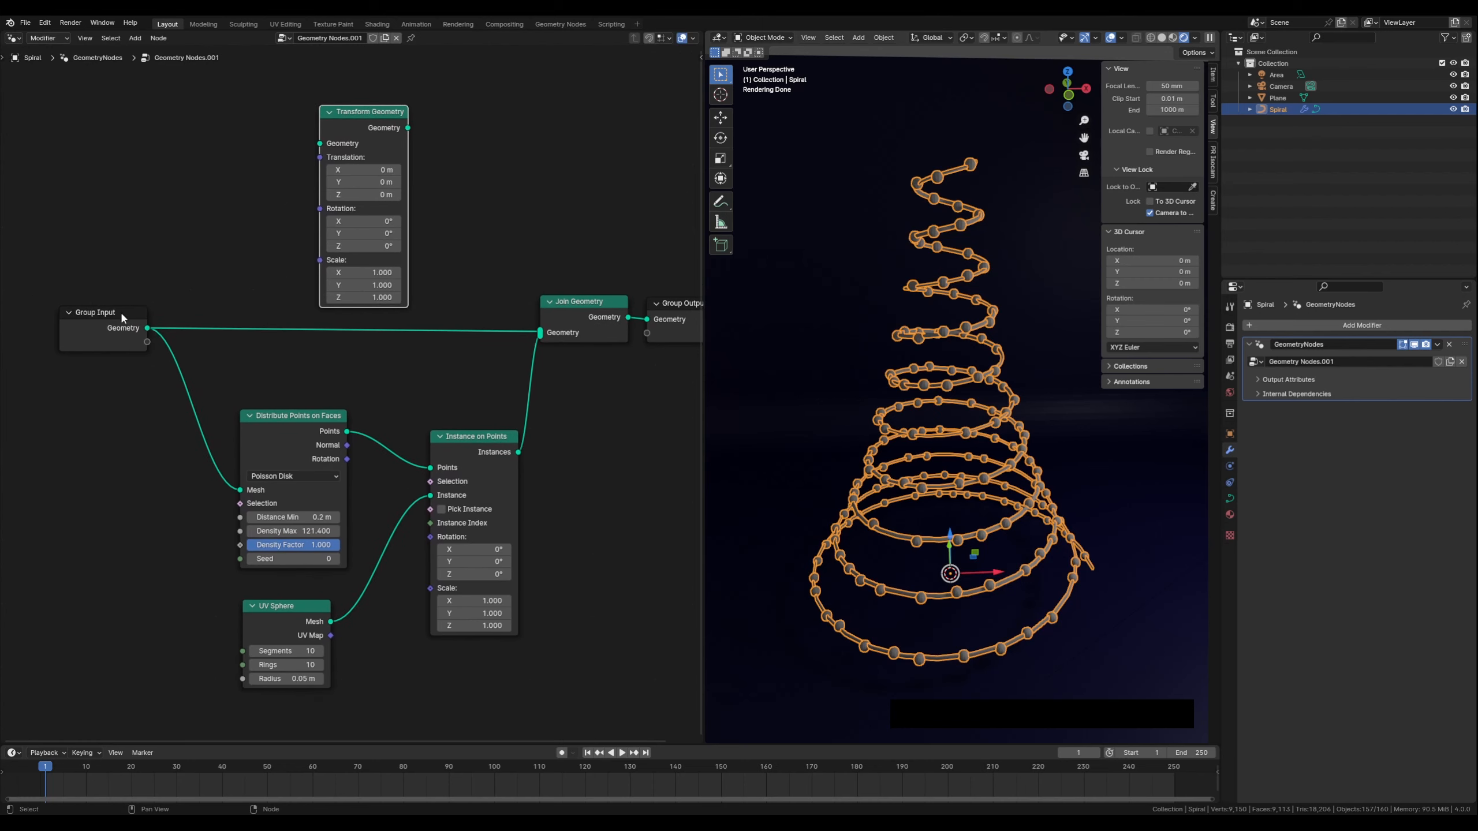
pyautogui.moveTo(120, 311)
pyautogui.mouseDown()
pyautogui.moveTo(105, 283)
pyautogui.moveTo(115, 309)
pyautogui.mouseUp()
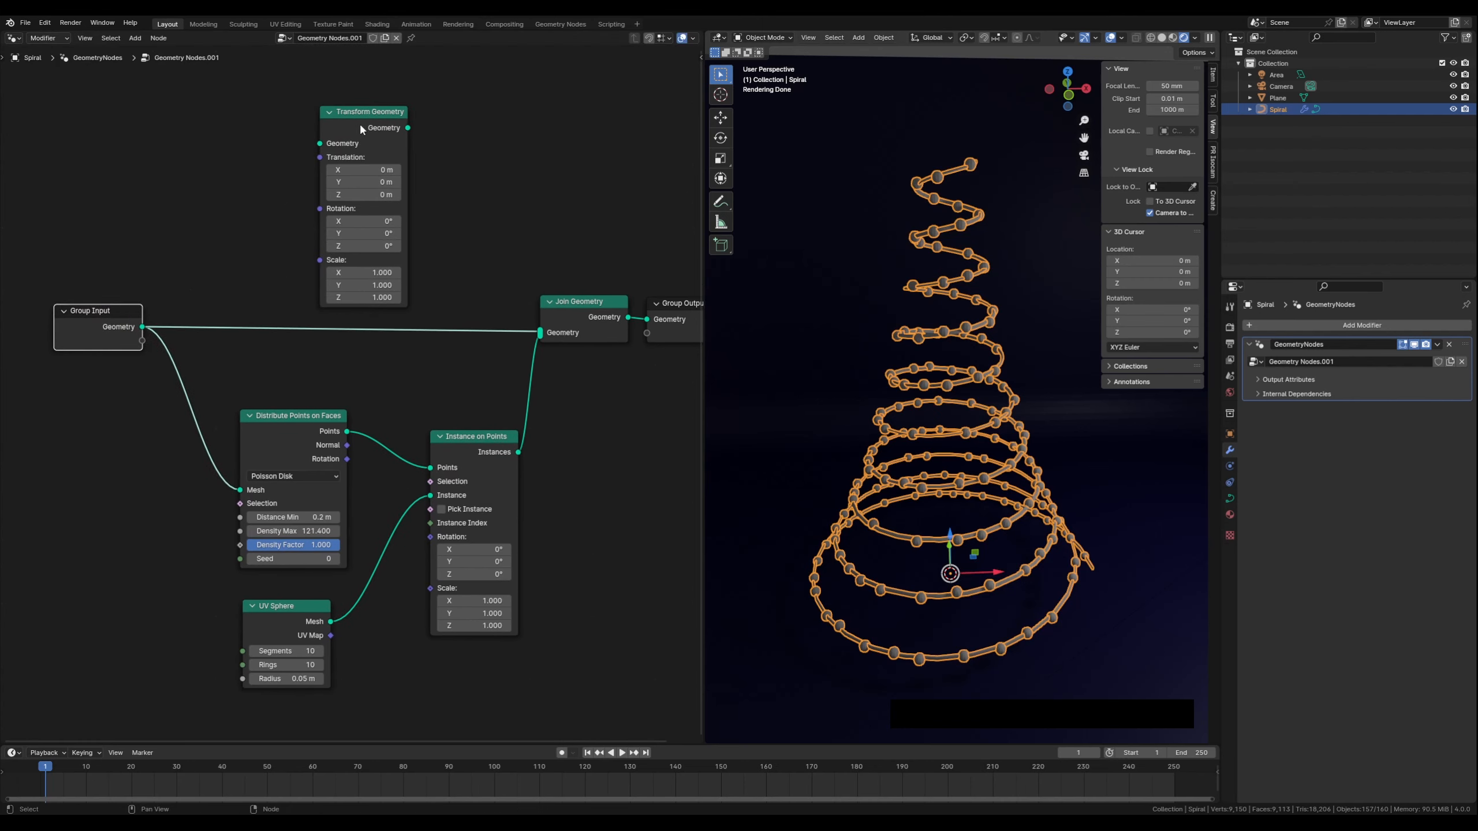
pyautogui.moveTo(358, 110); pyautogui.dragTo(322, 103)
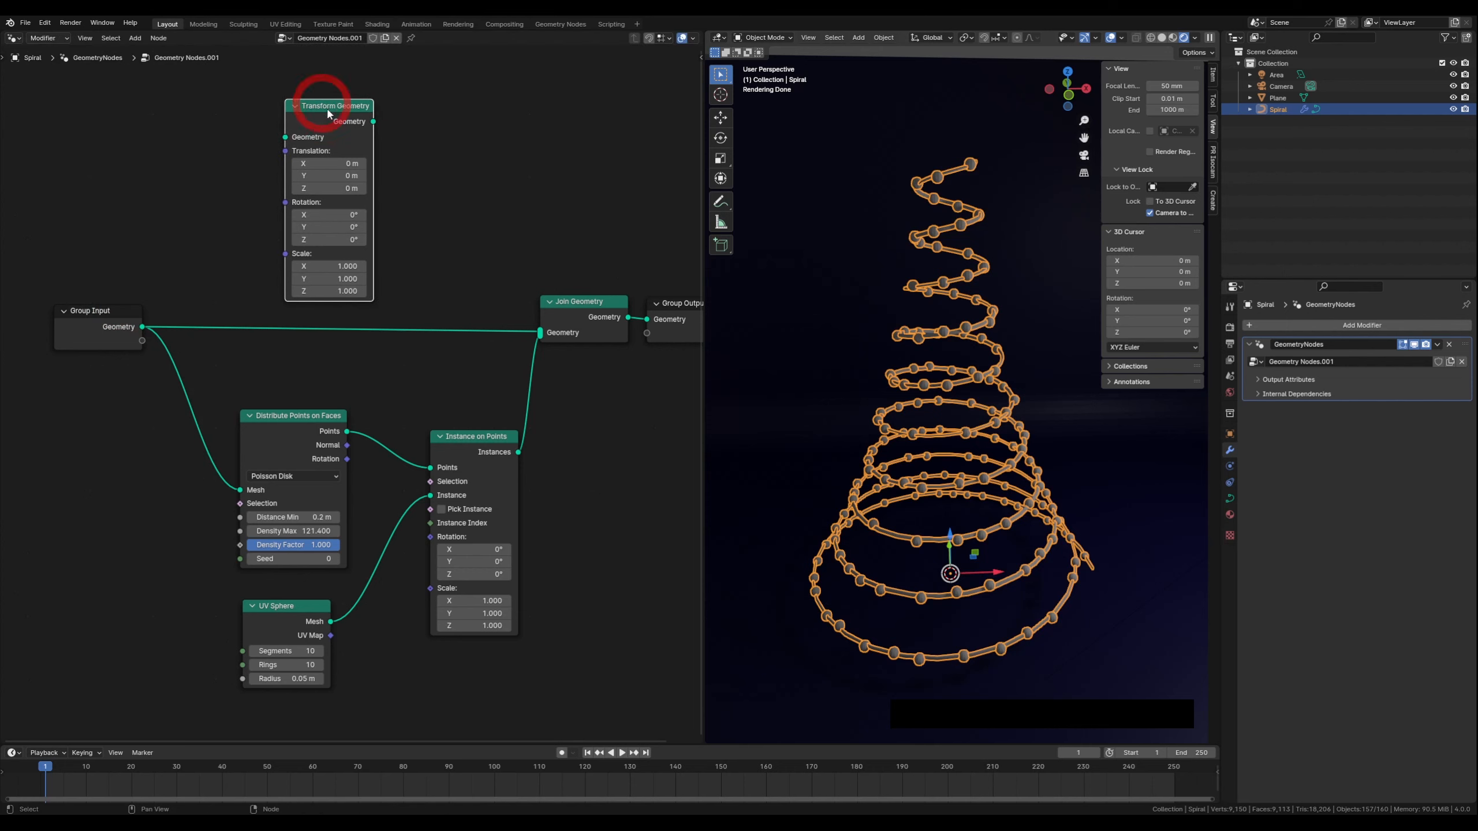
pyautogui.click(122, 319)
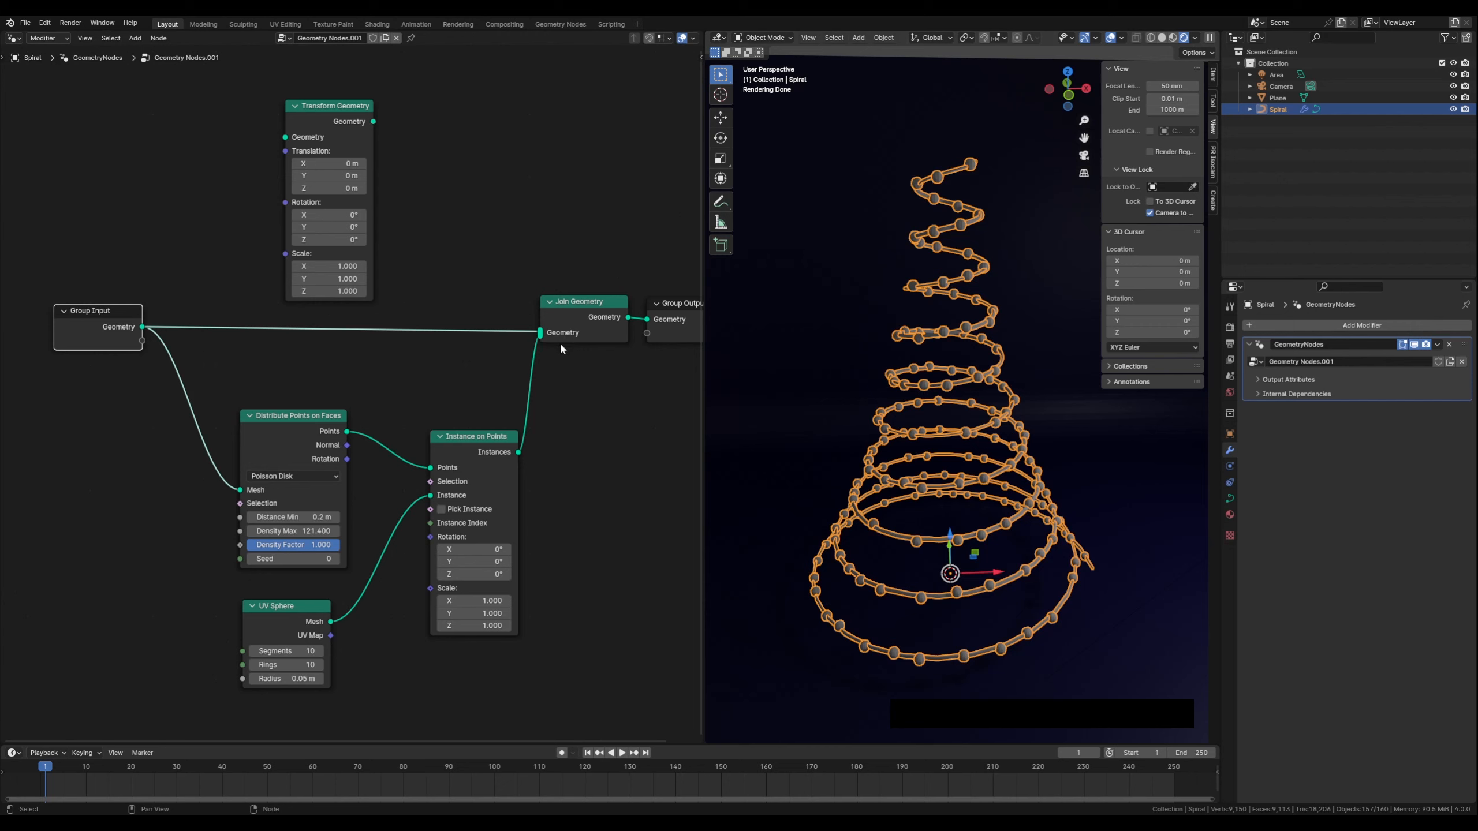
pyautogui.moveTo(337, 109); pyautogui.dragTo(361, 188)
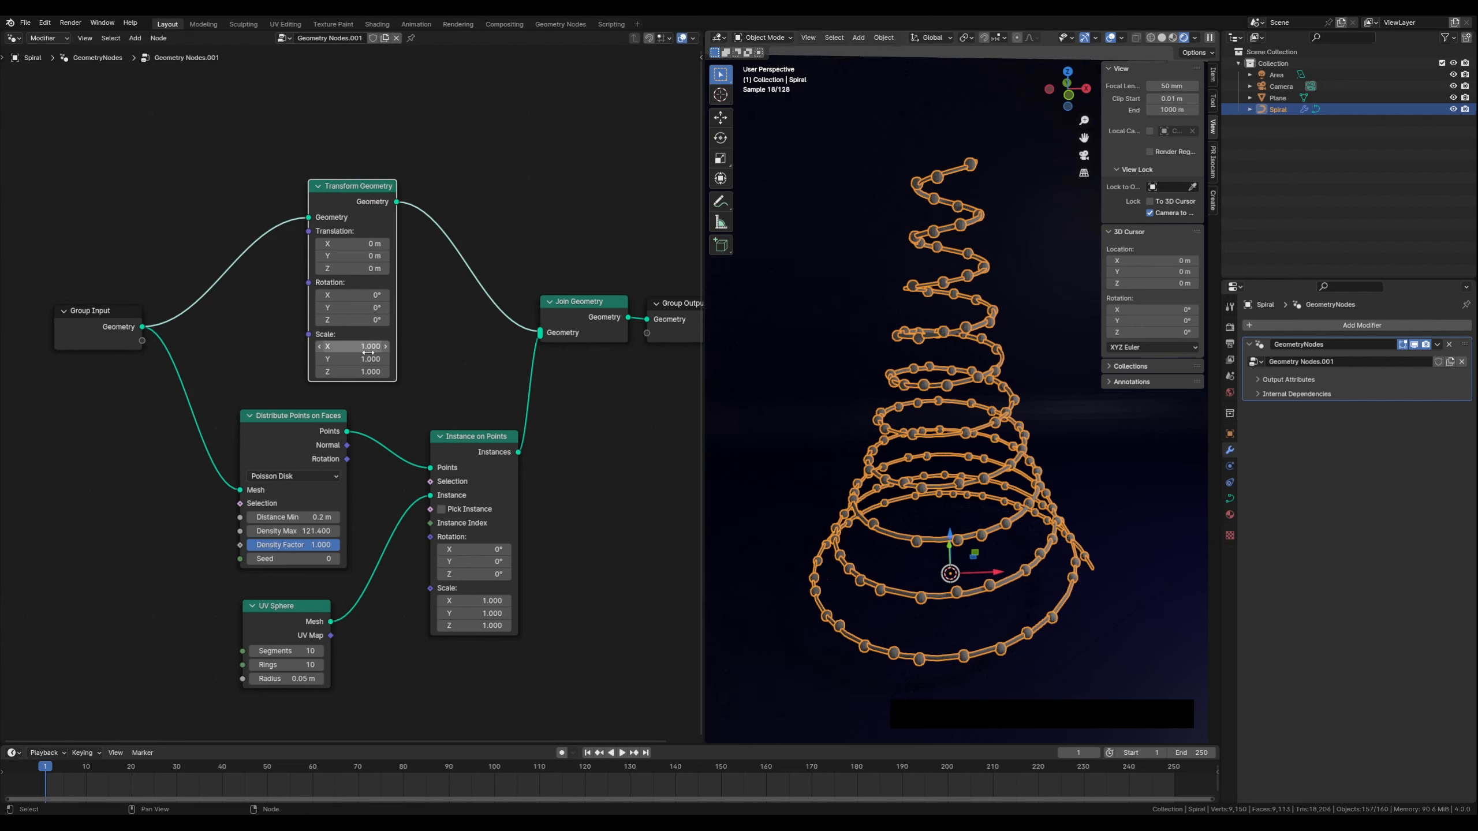
# Set the Transform Geometry scale to 0.9 on X, Y and Z
pyautogui.click(319, 347)
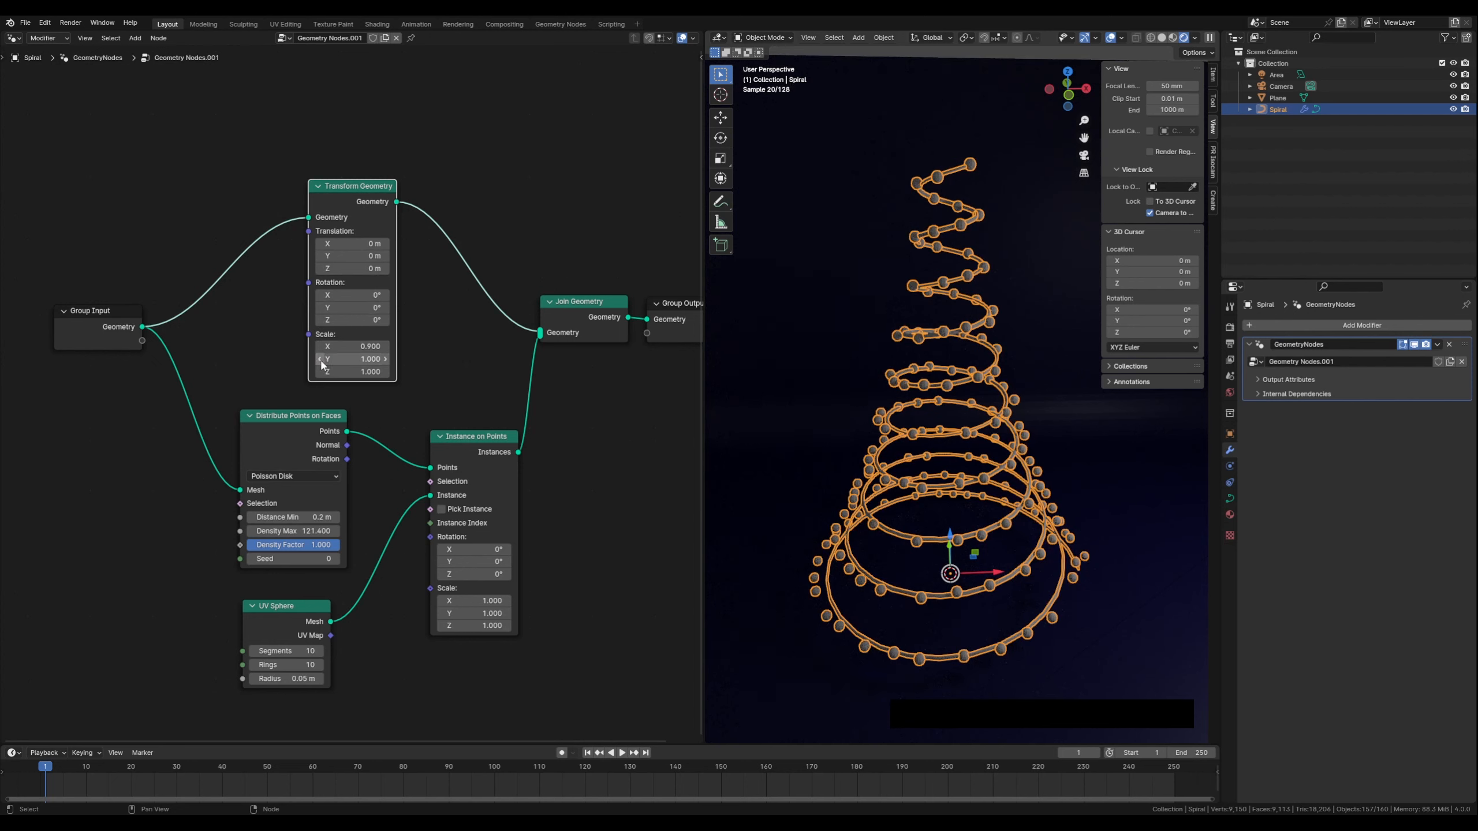
pyautogui.click(319, 359)
pyautogui.click(319, 372)
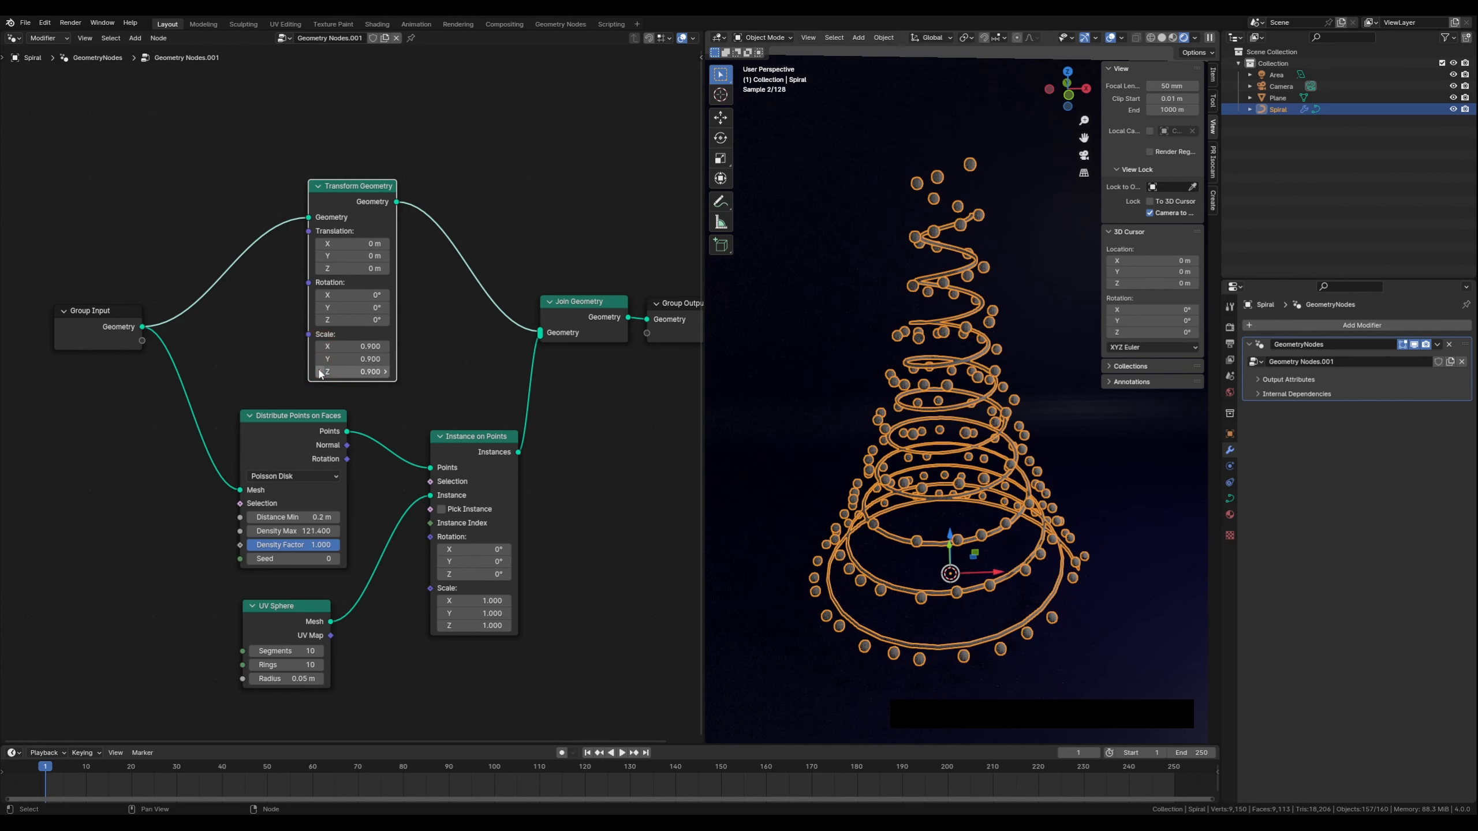
# Switch the 3D viewport to solid shading and look at the tree closer up
pyautogui.scroll(5, 970, 501)
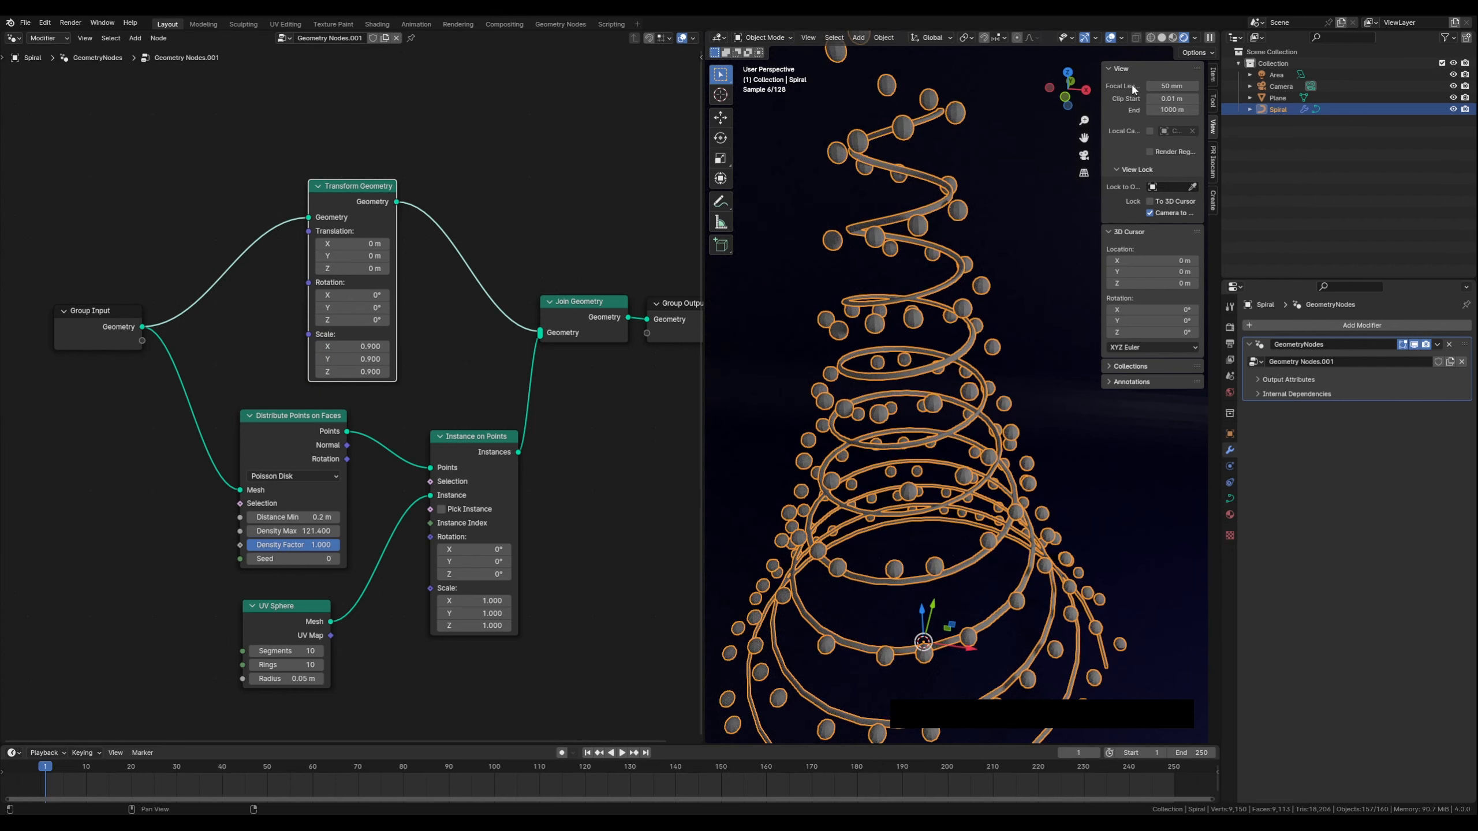
pyautogui.click(1110, 38)
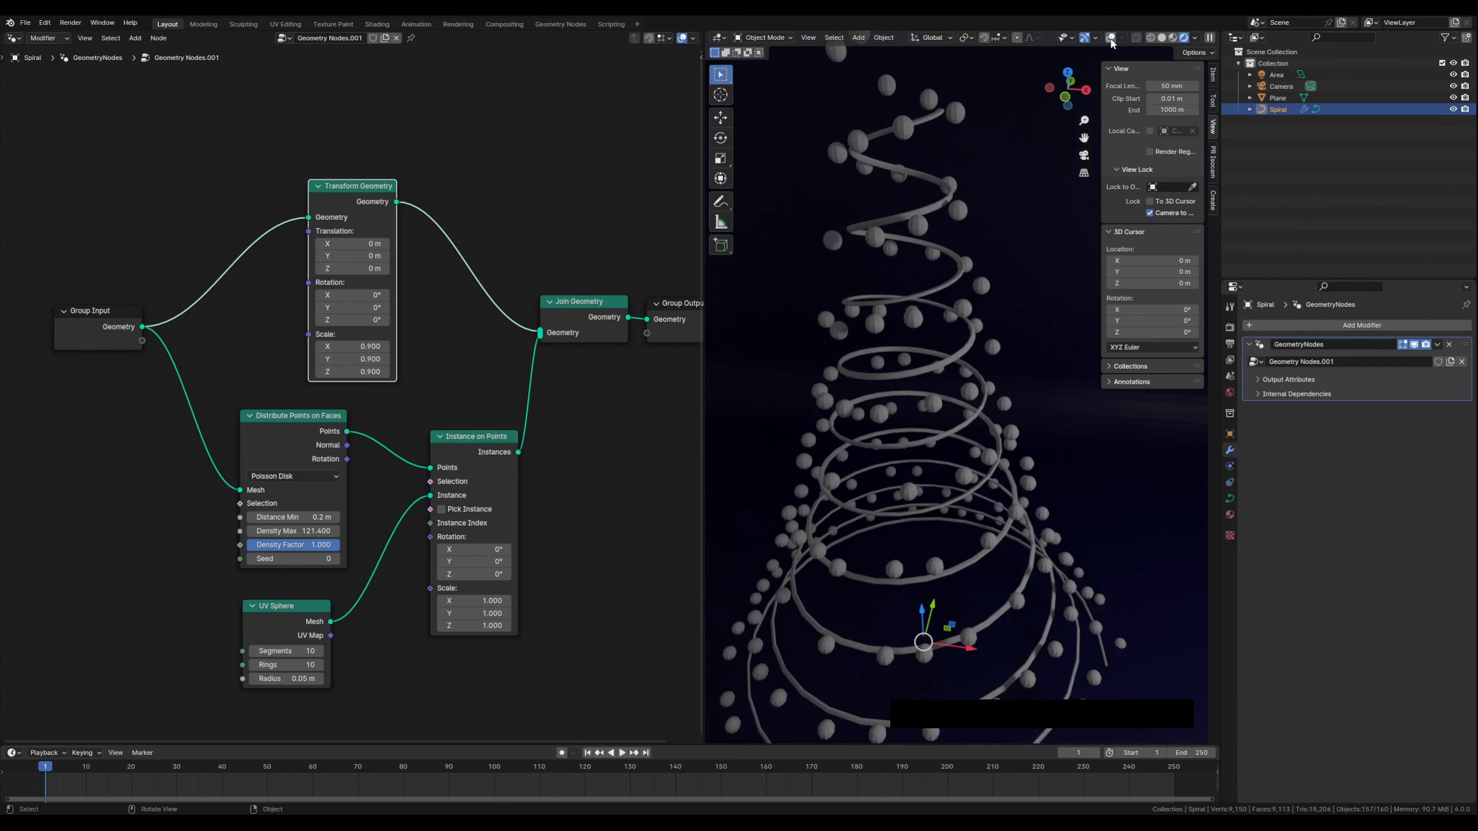
pyautogui.moveTo(849, 457); pyautogui.dragTo(832, 484, button='middle')
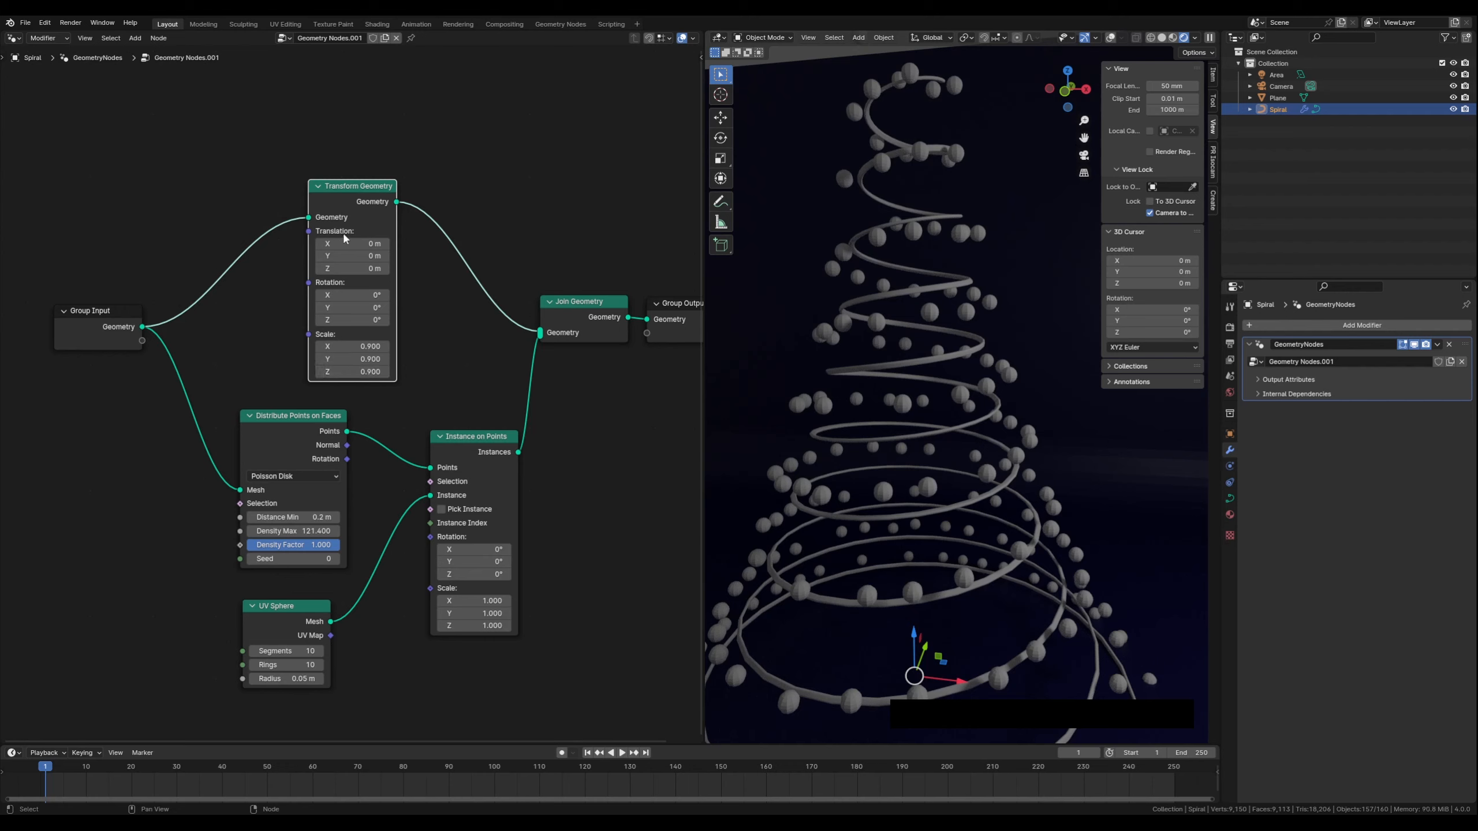
# Tidy the node layout by repositioning the input, output, join, distribution and UV Sphere nodes
pyautogui.moveTo(347, 192); pyautogui.dragTo(349, 183)
pyautogui.moveTo(122, 305); pyautogui.dragTo(105, 242)
pyautogui.moveTo(582, 380); pyautogui.dragTo(537, 379, button='middle')
pyautogui.moveTo(630, 320); pyautogui.dragTo(635, 319)
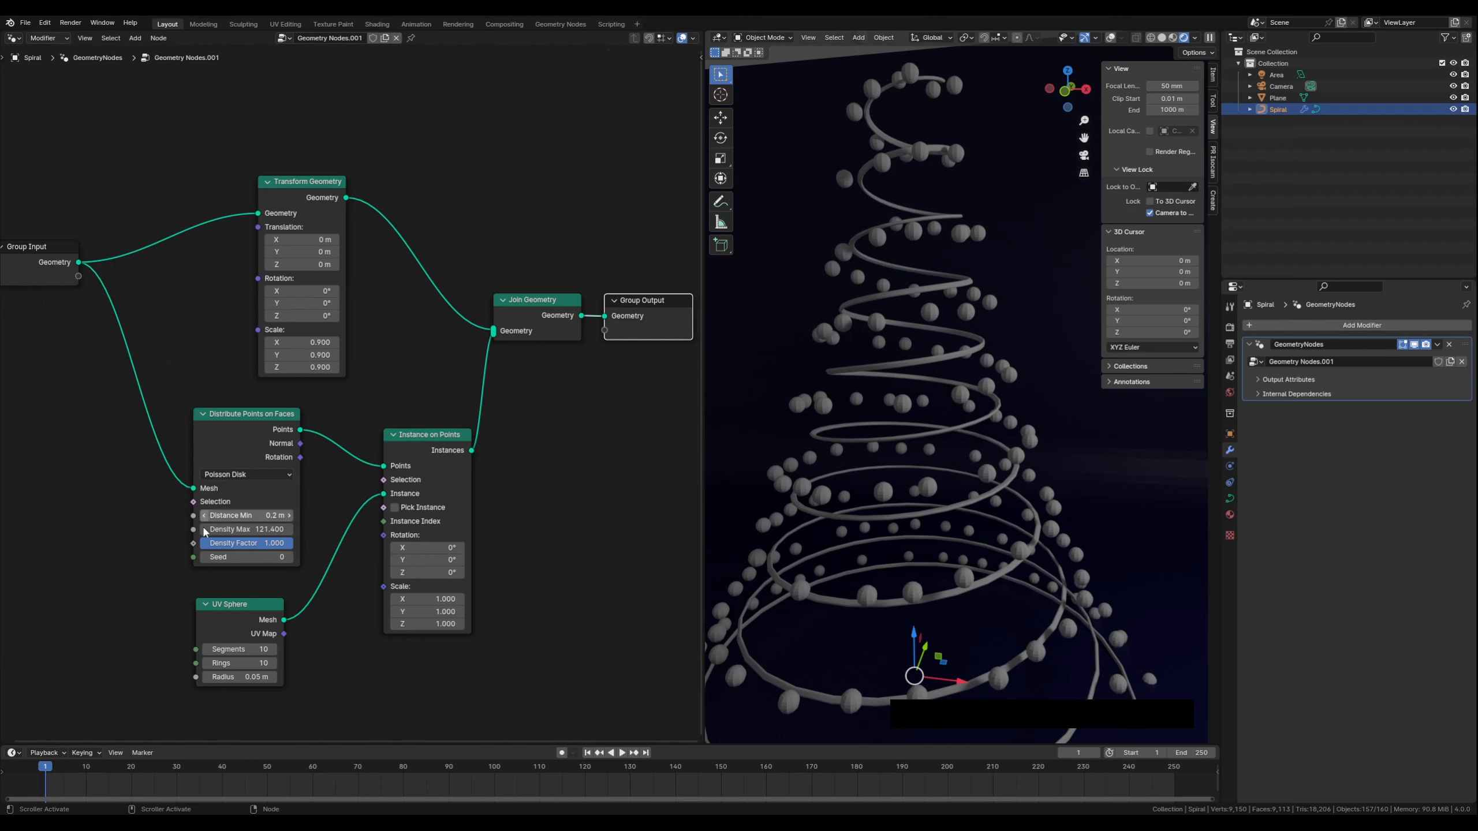
pyautogui.click(233, 605)
pyautogui.moveTo(233, 606); pyautogui.dragTo(239, 602)
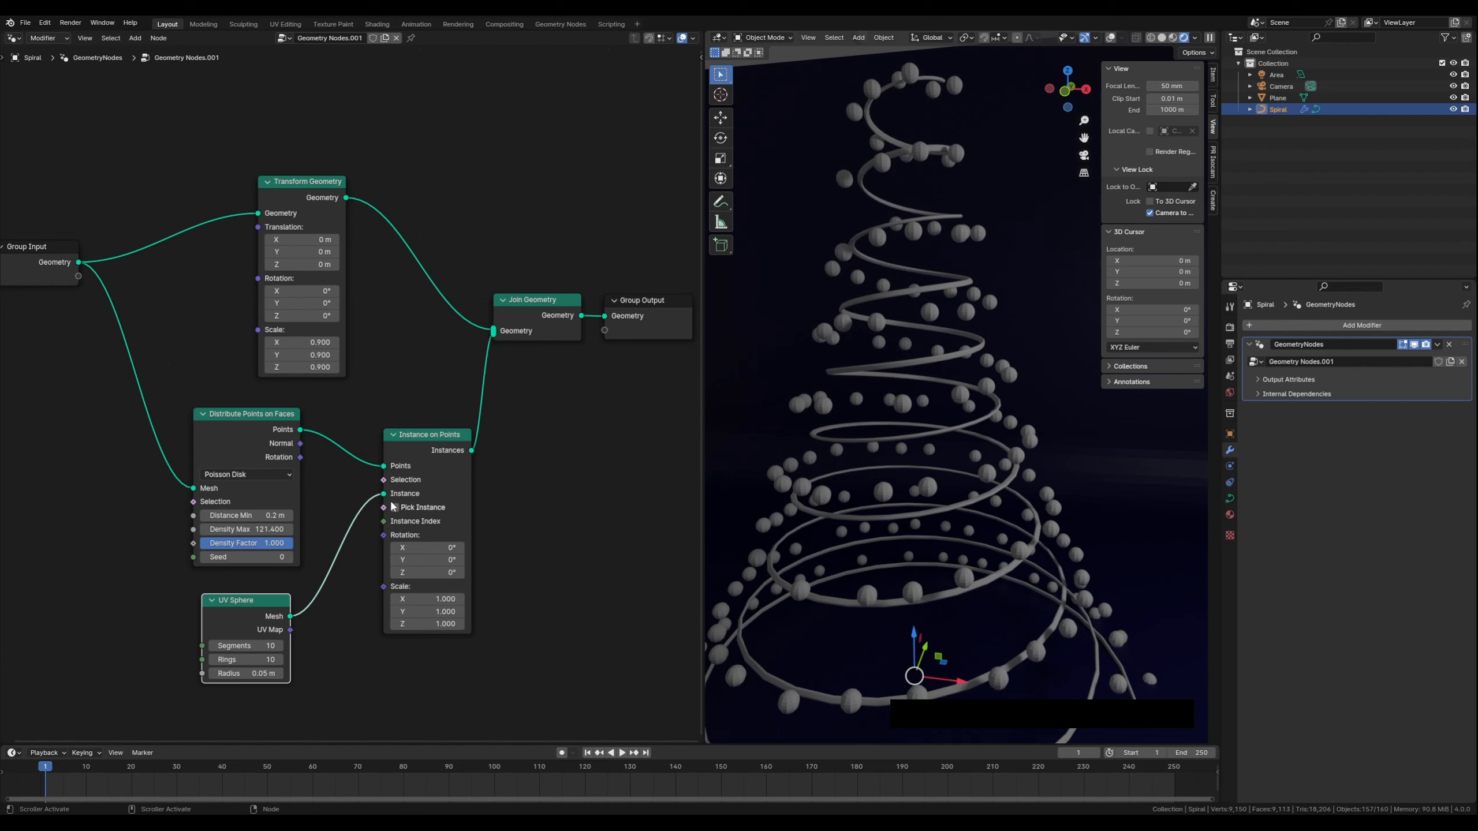
pyautogui.moveTo(233, 606); pyautogui.dragTo(245, 609)
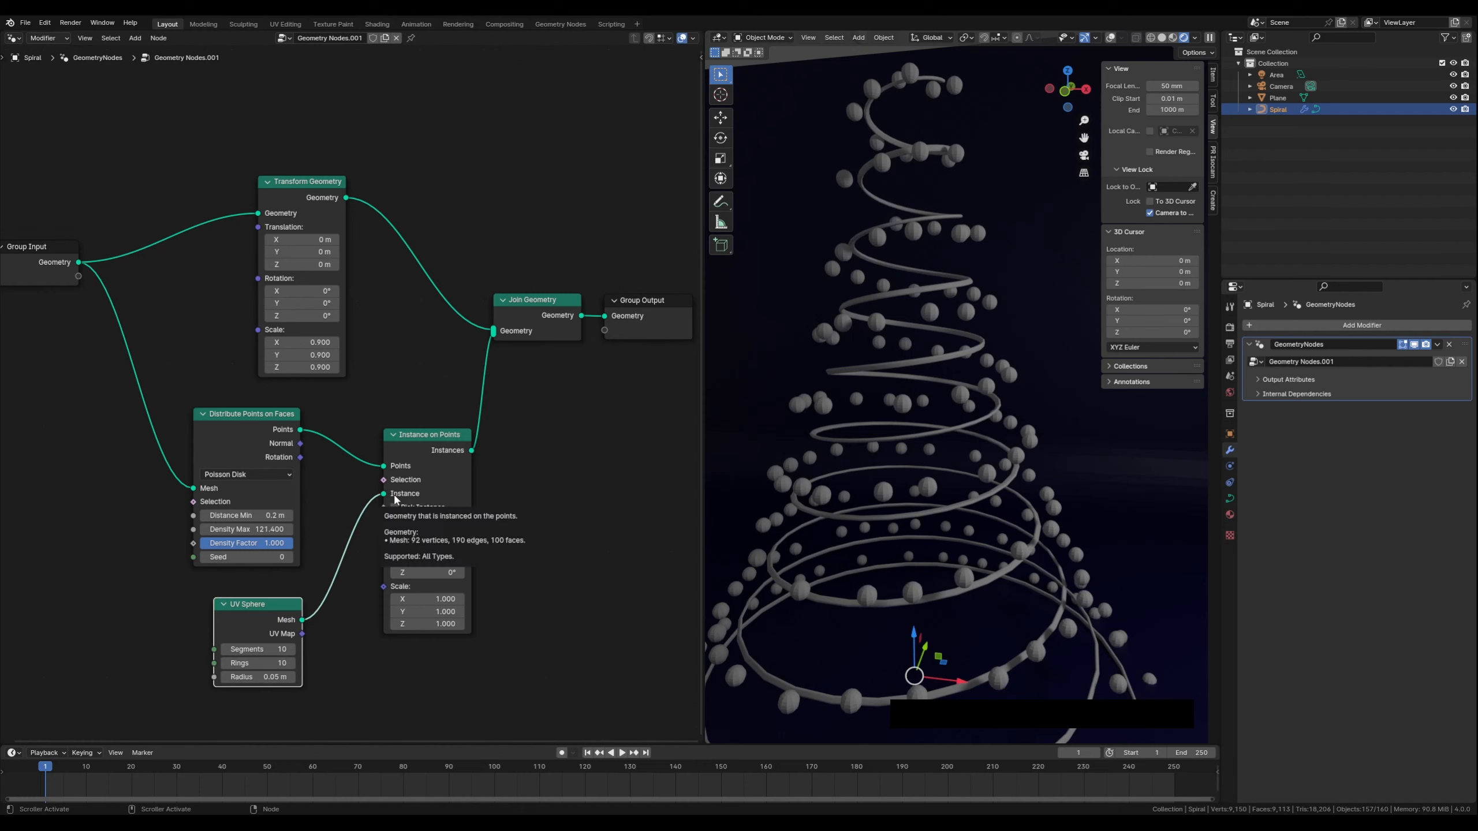
pyautogui.moveTo(253, 417); pyautogui.dragTo(258, 424)
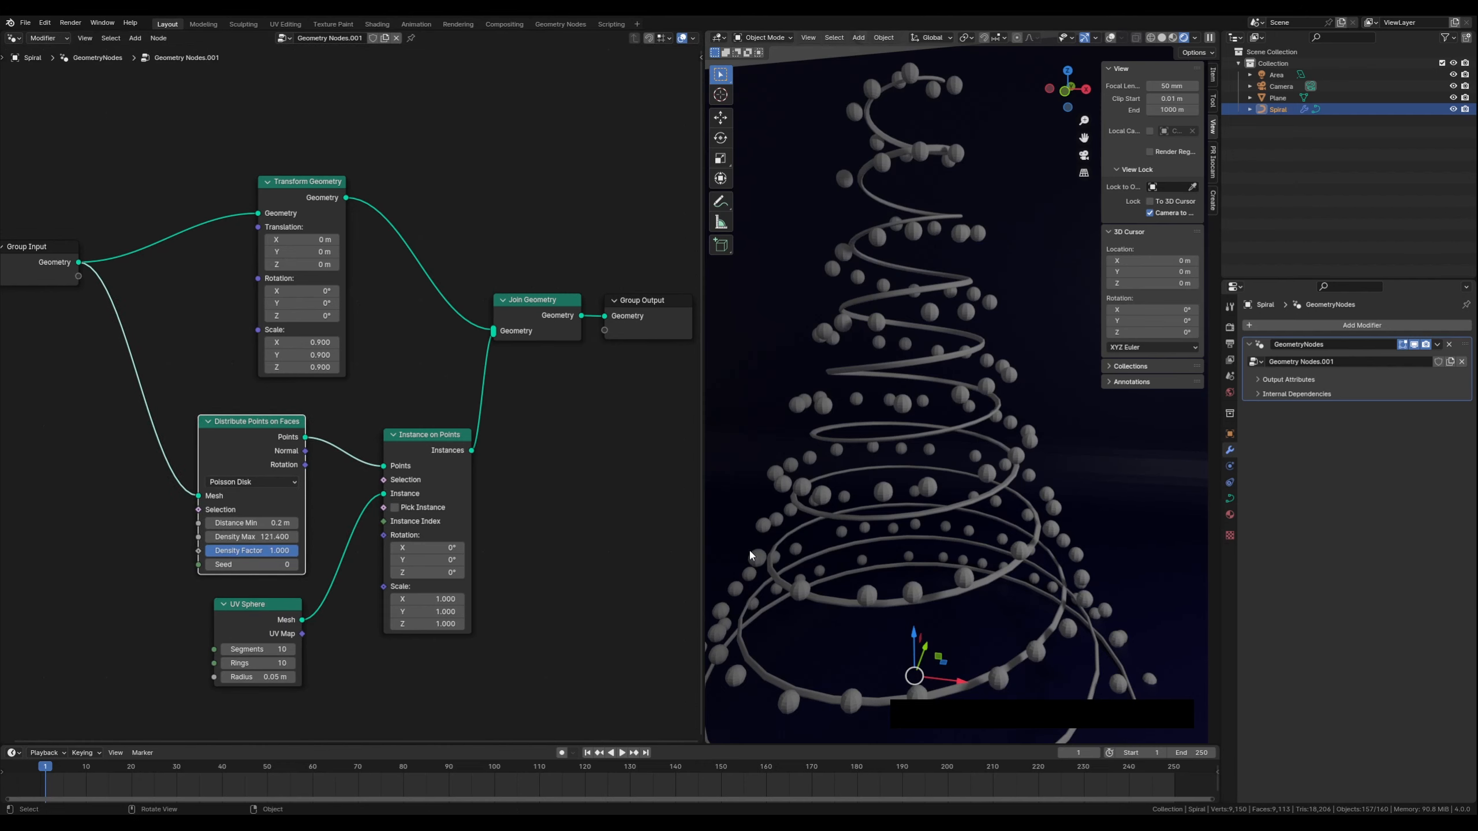
pyautogui.moveTo(462, 690); pyautogui.dragTo(466, 617, button='middle')
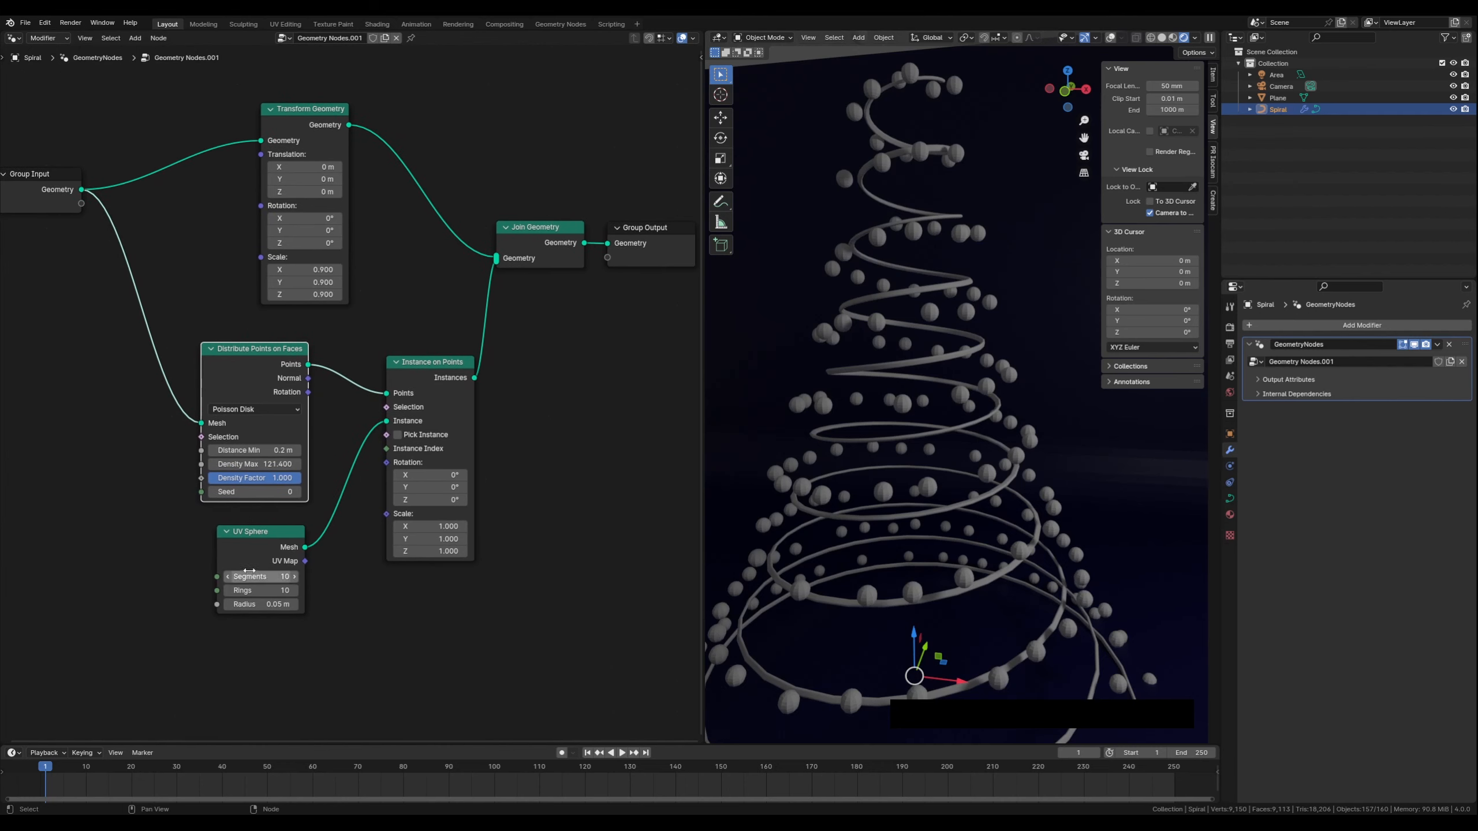
pyautogui.moveTo(261, 532); pyautogui.dragTo(236, 532)
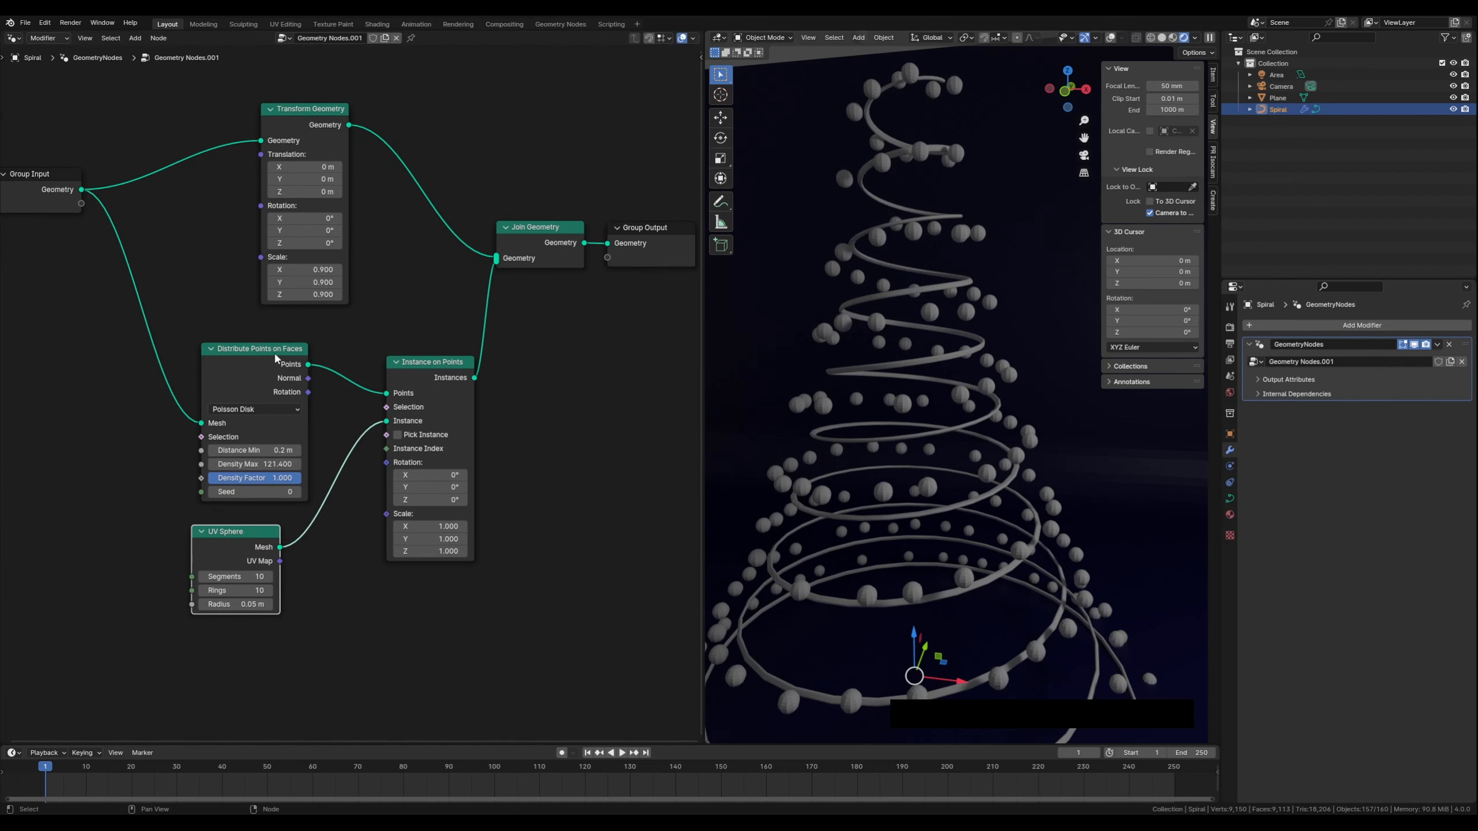
pyautogui.moveTo(260, 351); pyautogui.dragTo(222, 348)
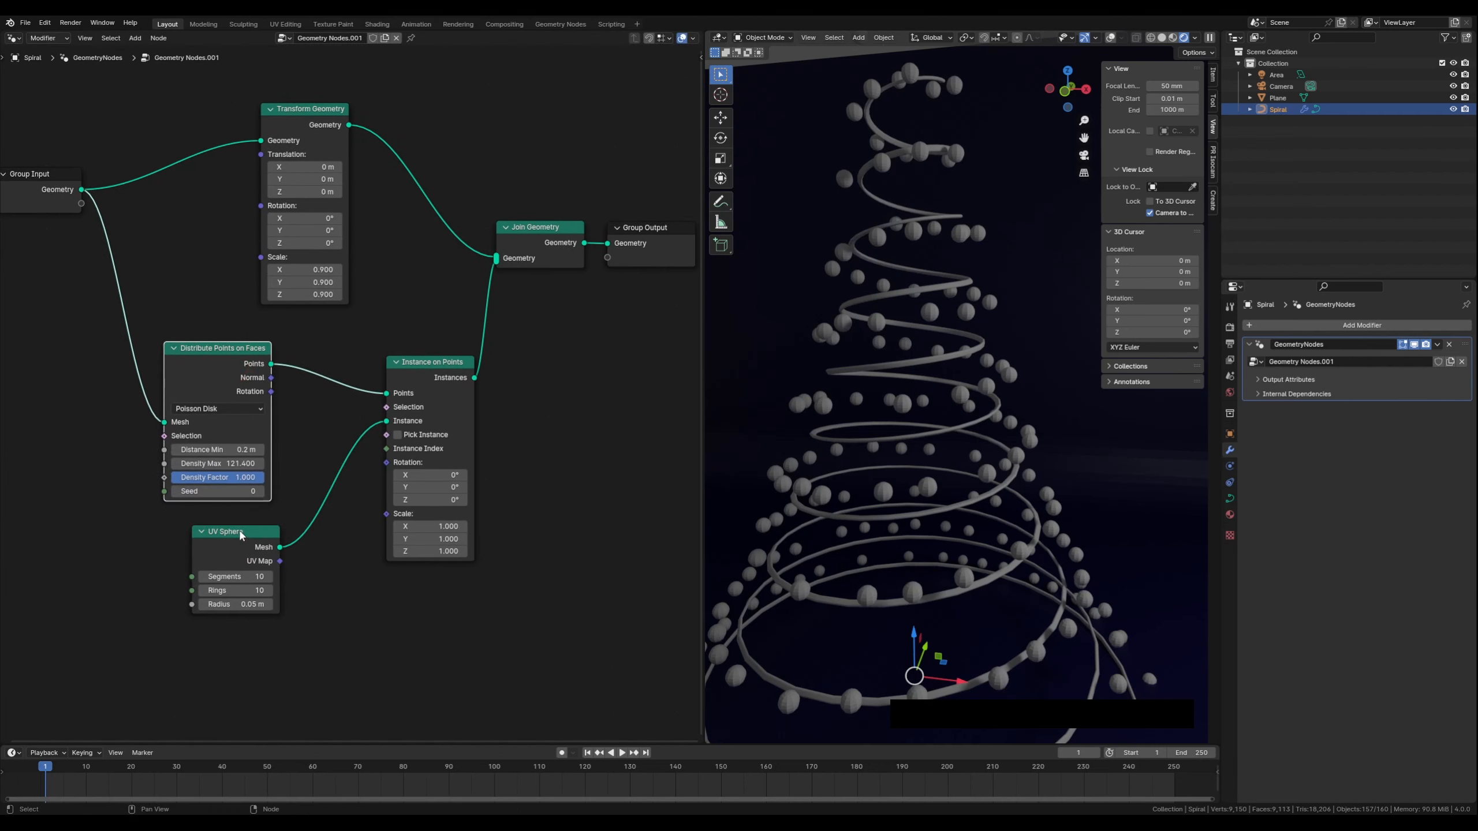
pyautogui.moveTo(238, 531); pyautogui.dragTo(220, 522)
pyautogui.click(346, 611)
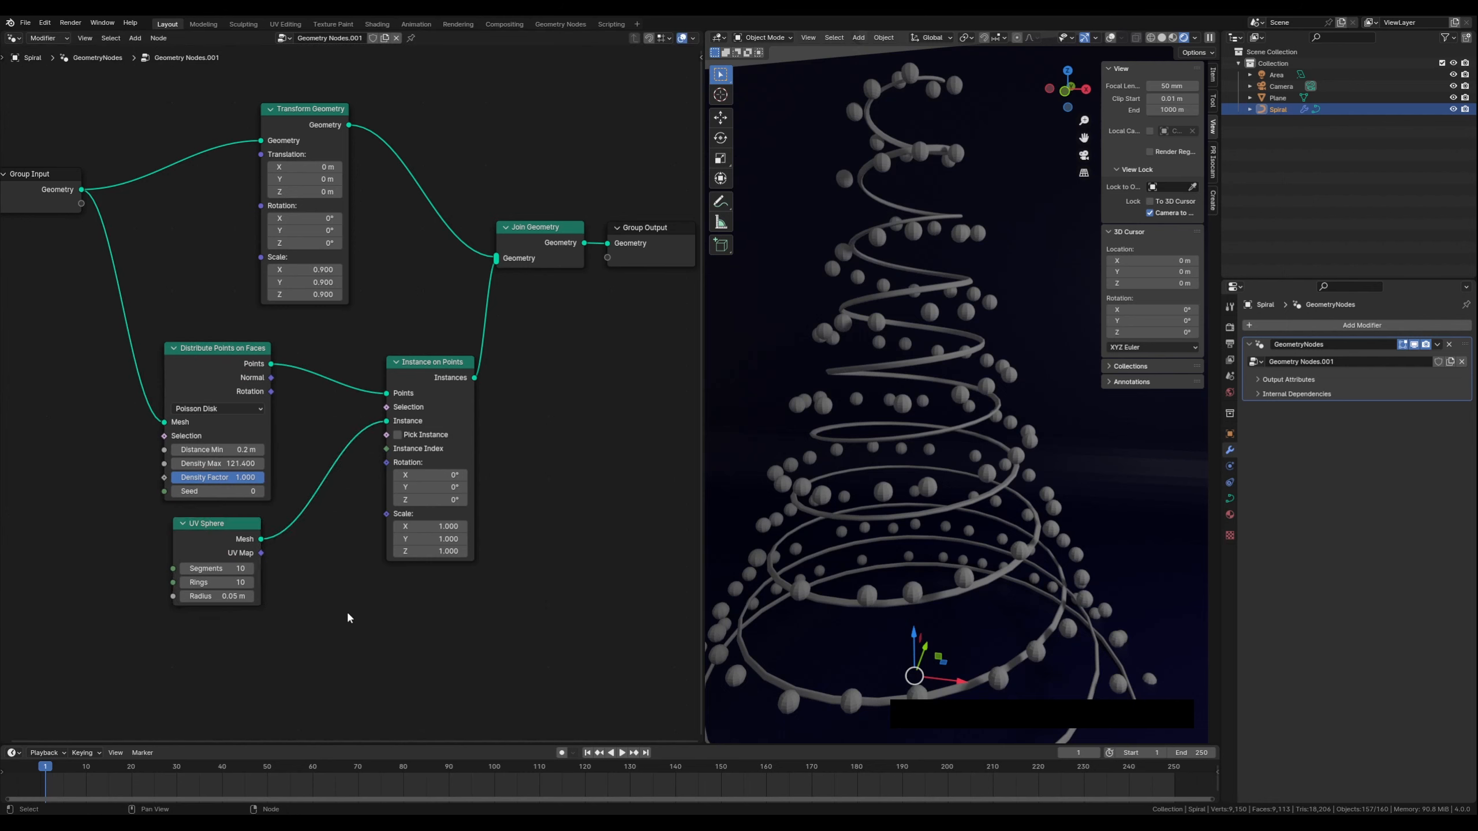
# Add a Random Value node and place it below the UV Sphere node
pyautogui.hotkey('shift', 'a')
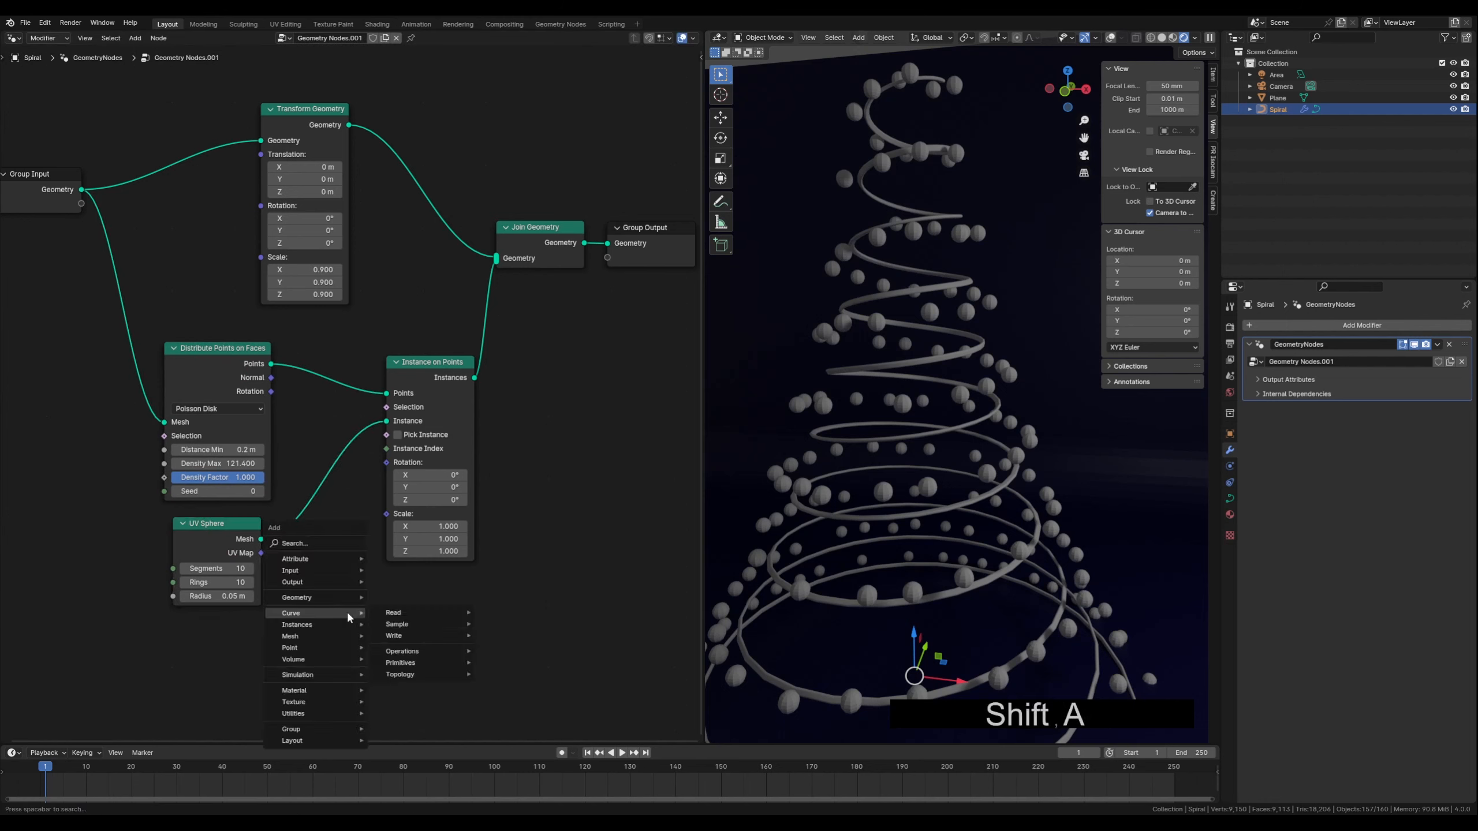
pyautogui.write('rand')
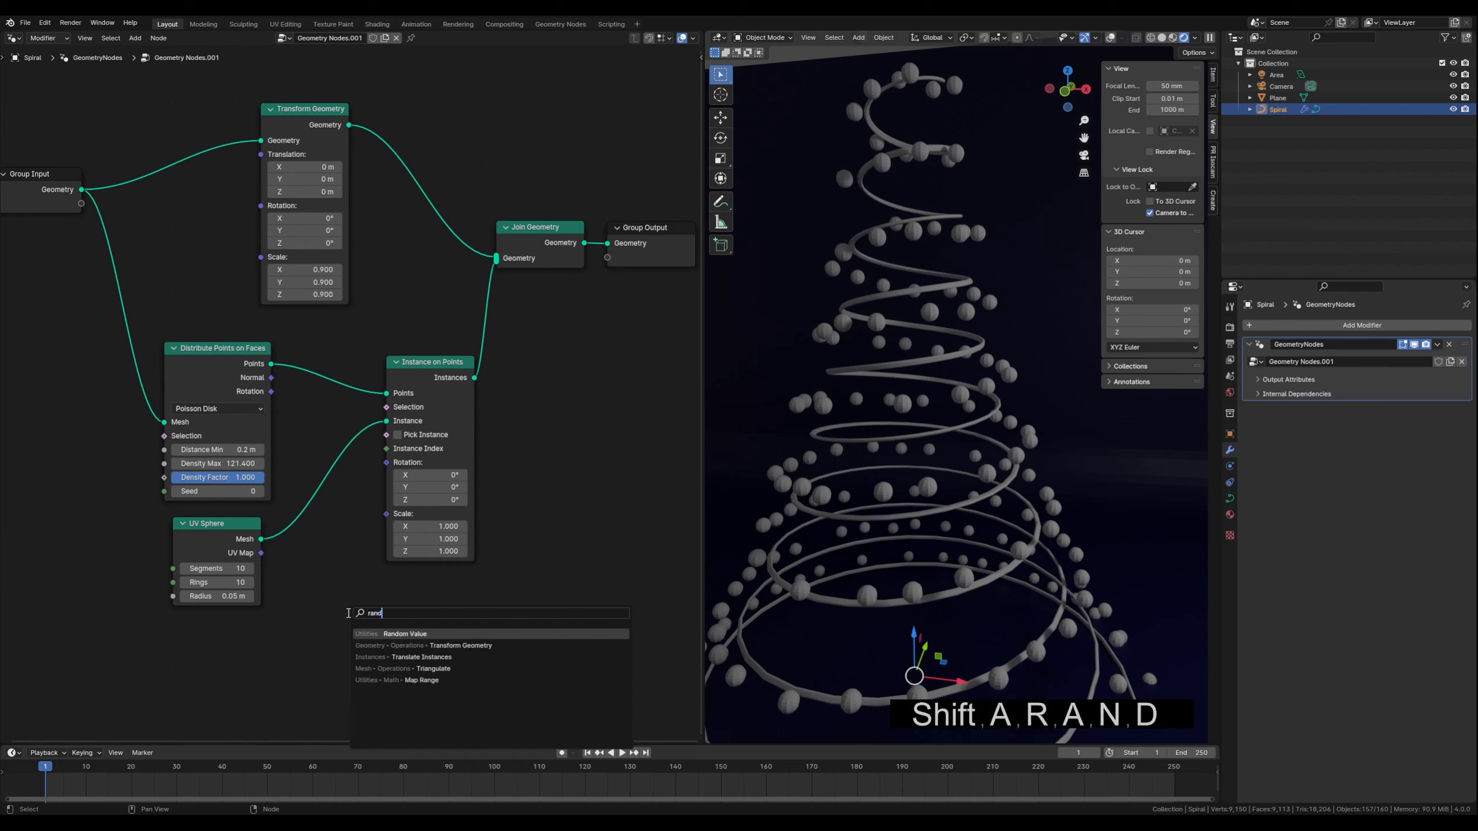
pyautogui.click(412, 635)
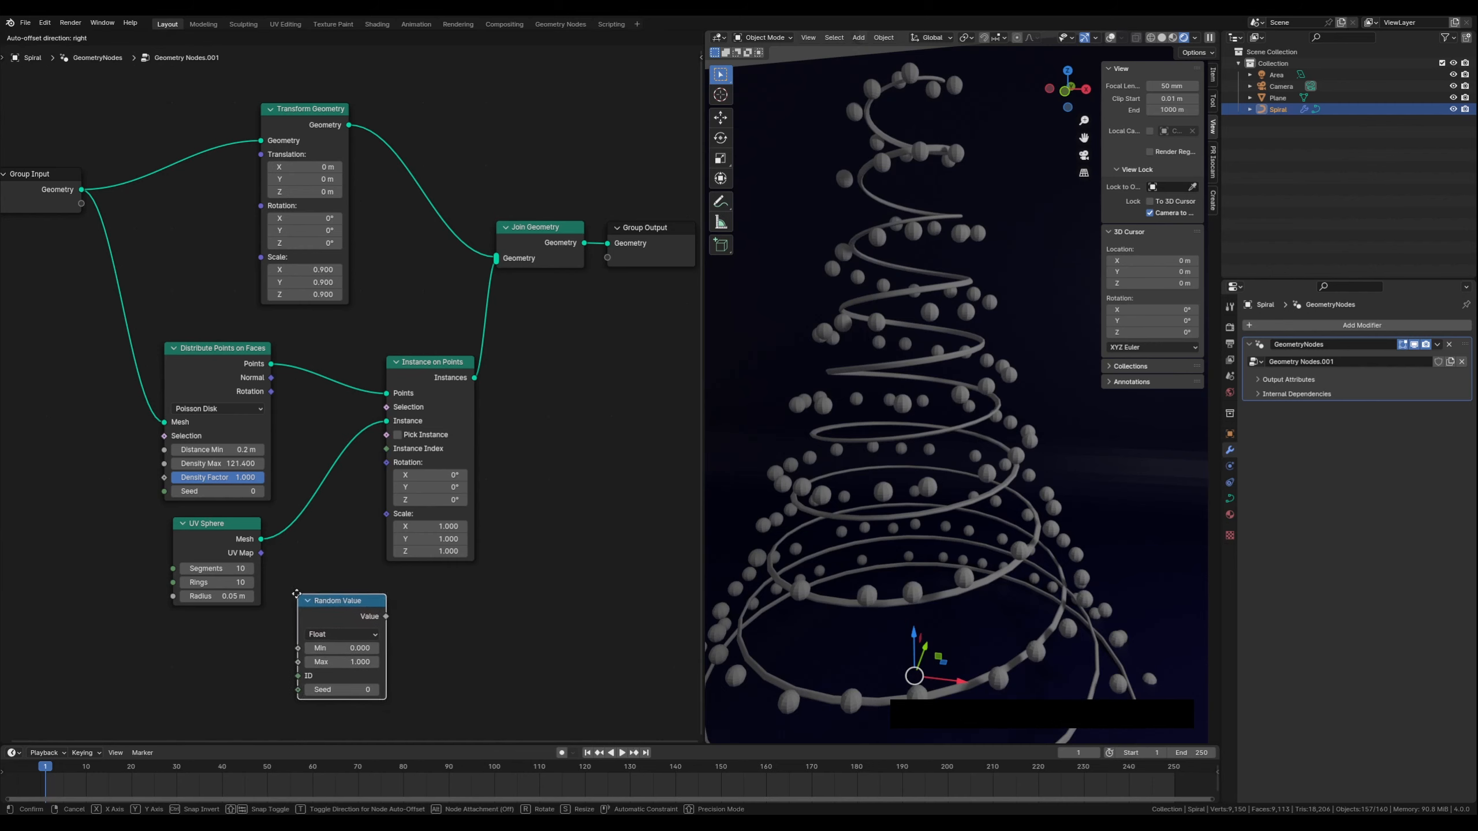
pyautogui.click(294, 600)
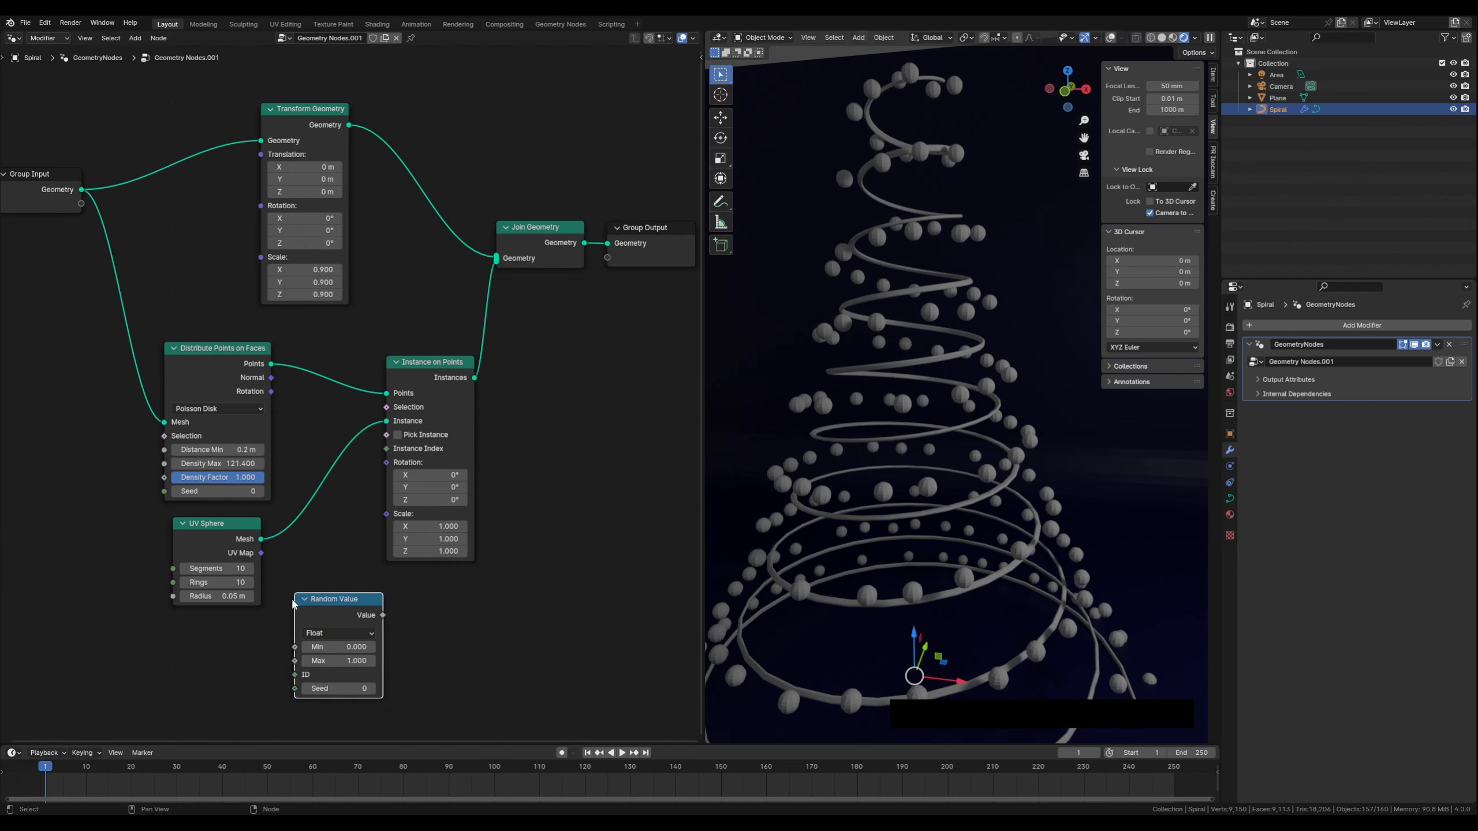
pyautogui.moveTo(316, 608); pyautogui.dragTo(324, 581)
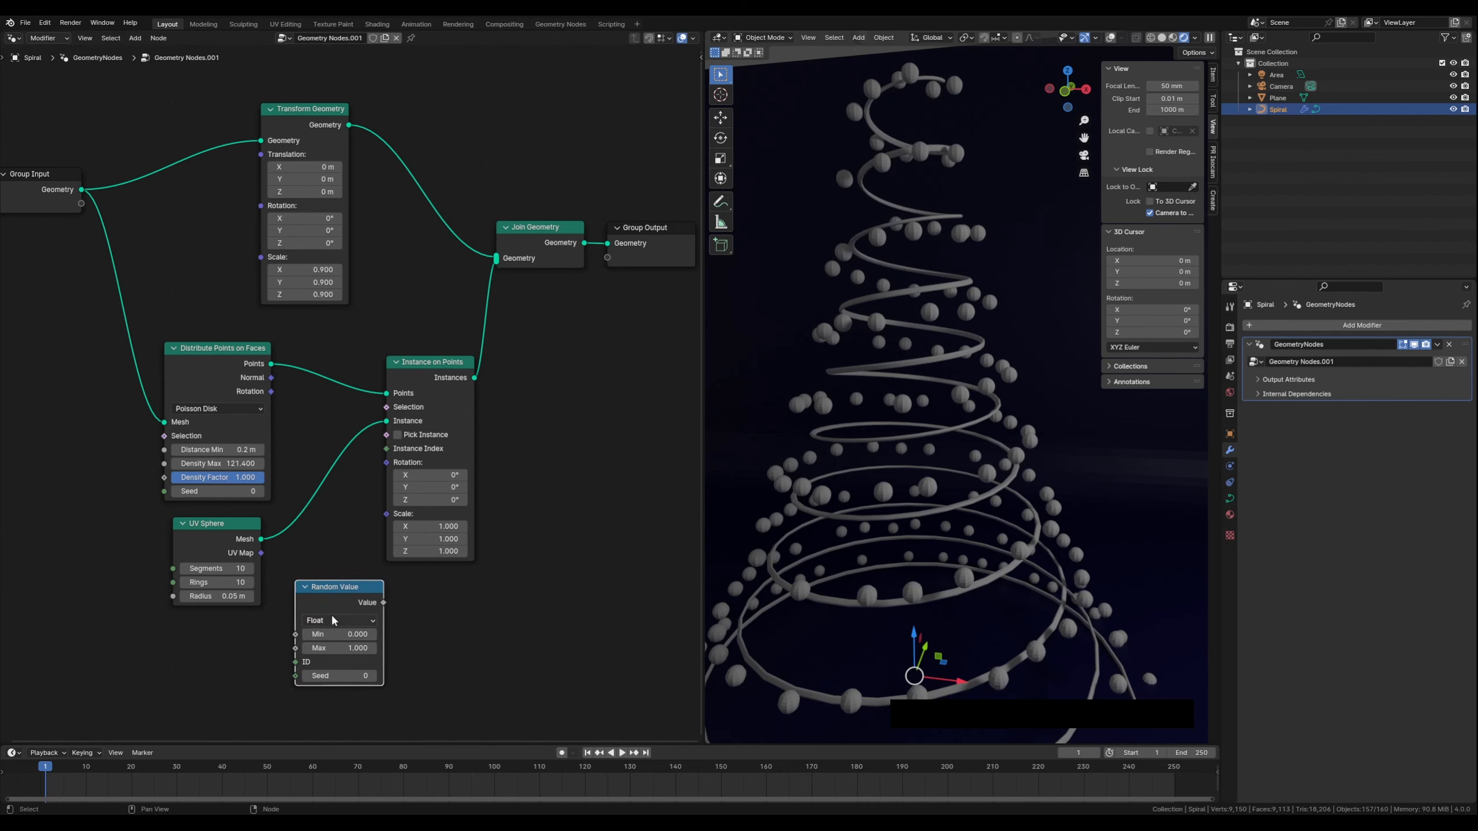
# Connect the Random Value output to the Scale input of Instance on Points
pyautogui.moveTo(383, 603); pyautogui.dragTo(381, 518)
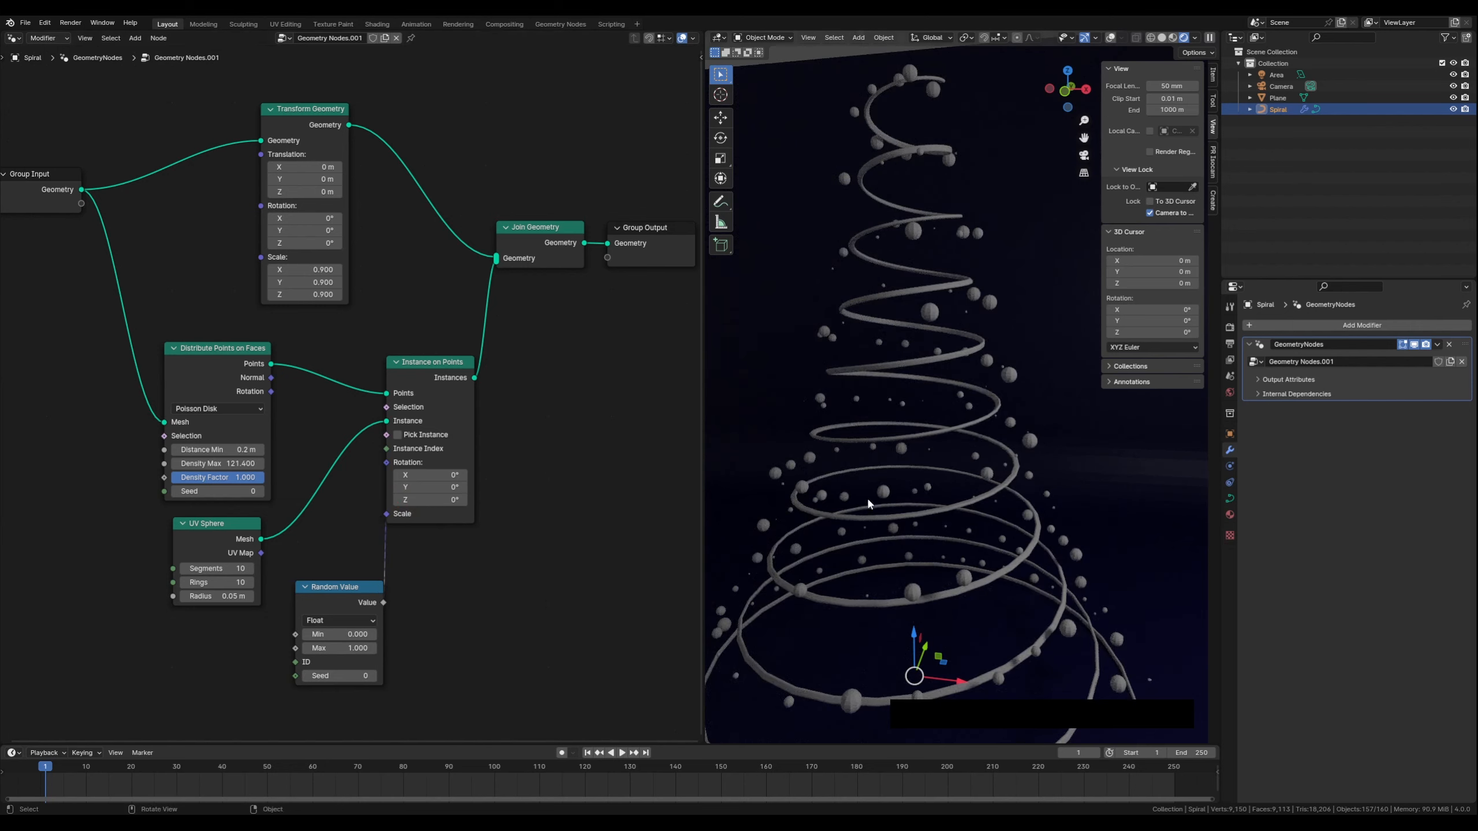
pyautogui.moveTo(349, 587); pyautogui.dragTo(347, 575)
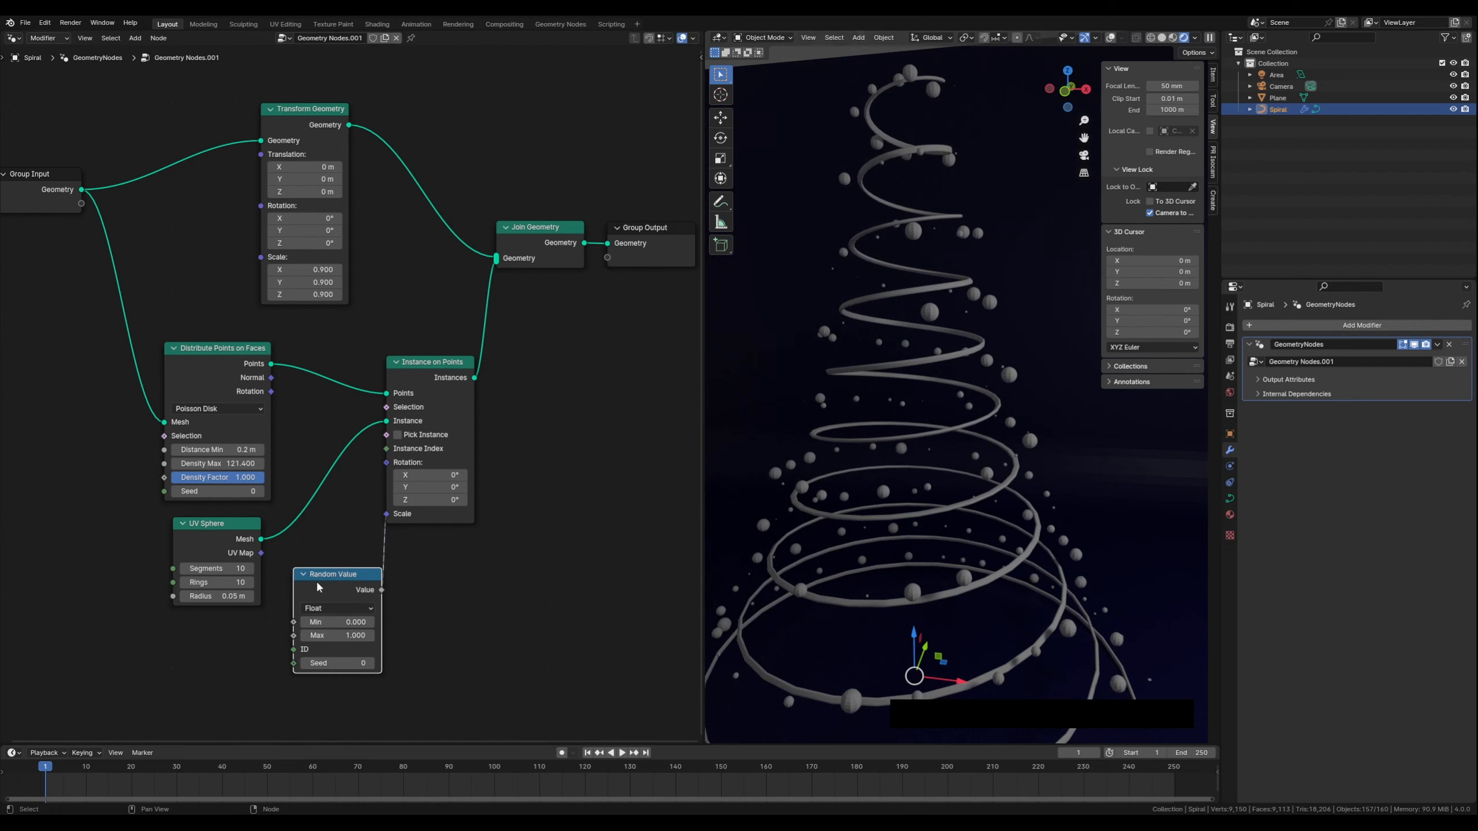
pyautogui.moveTo(210, 526); pyautogui.dragTo(214, 527)
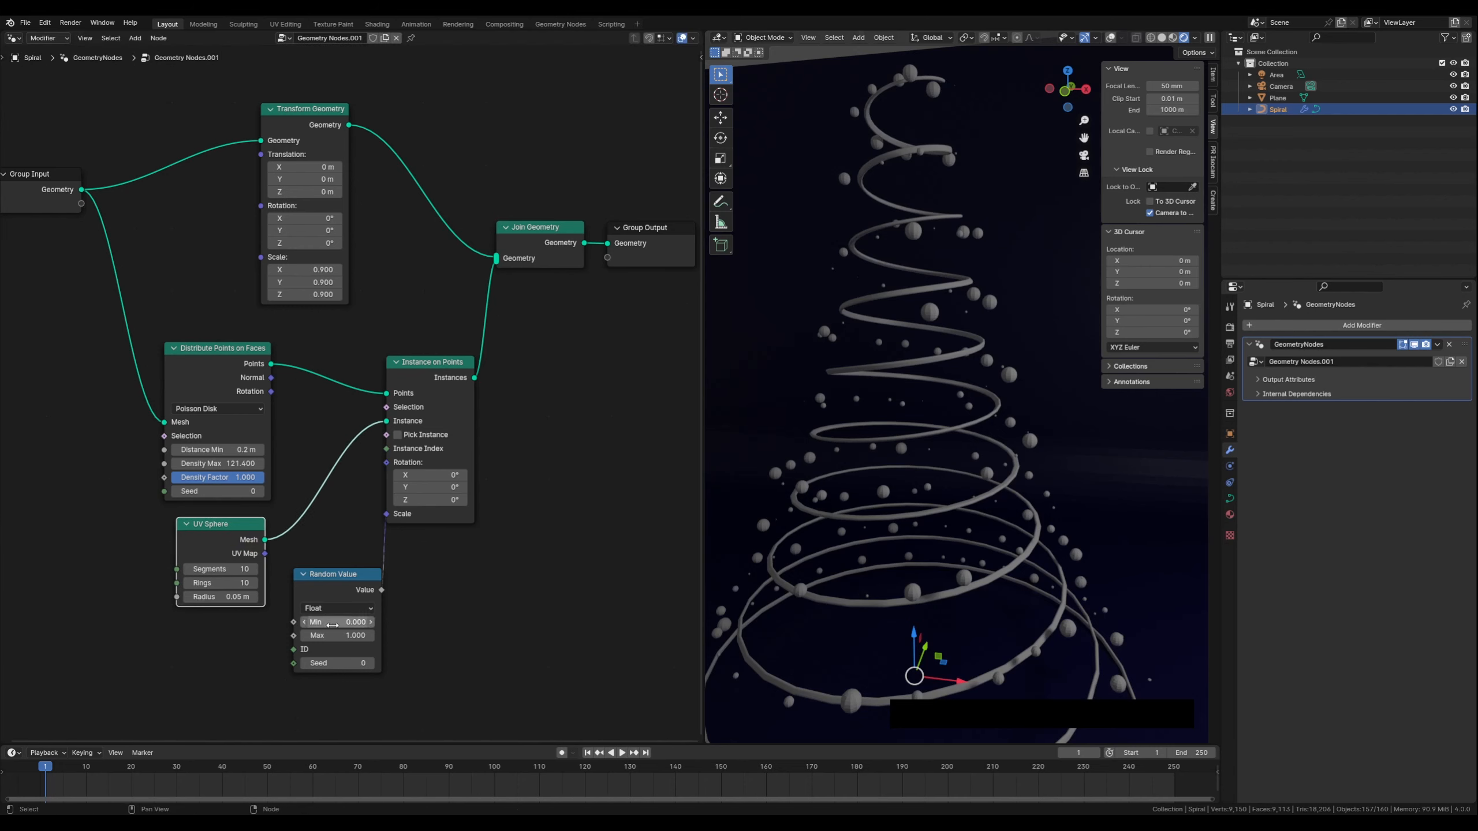
# Set the Random Value minimum to 0.5 and inspect the randomly sized spheres in the viewport
pyautogui.click(372, 623)
pyautogui.click(371, 622)
pyautogui.click(372, 622)
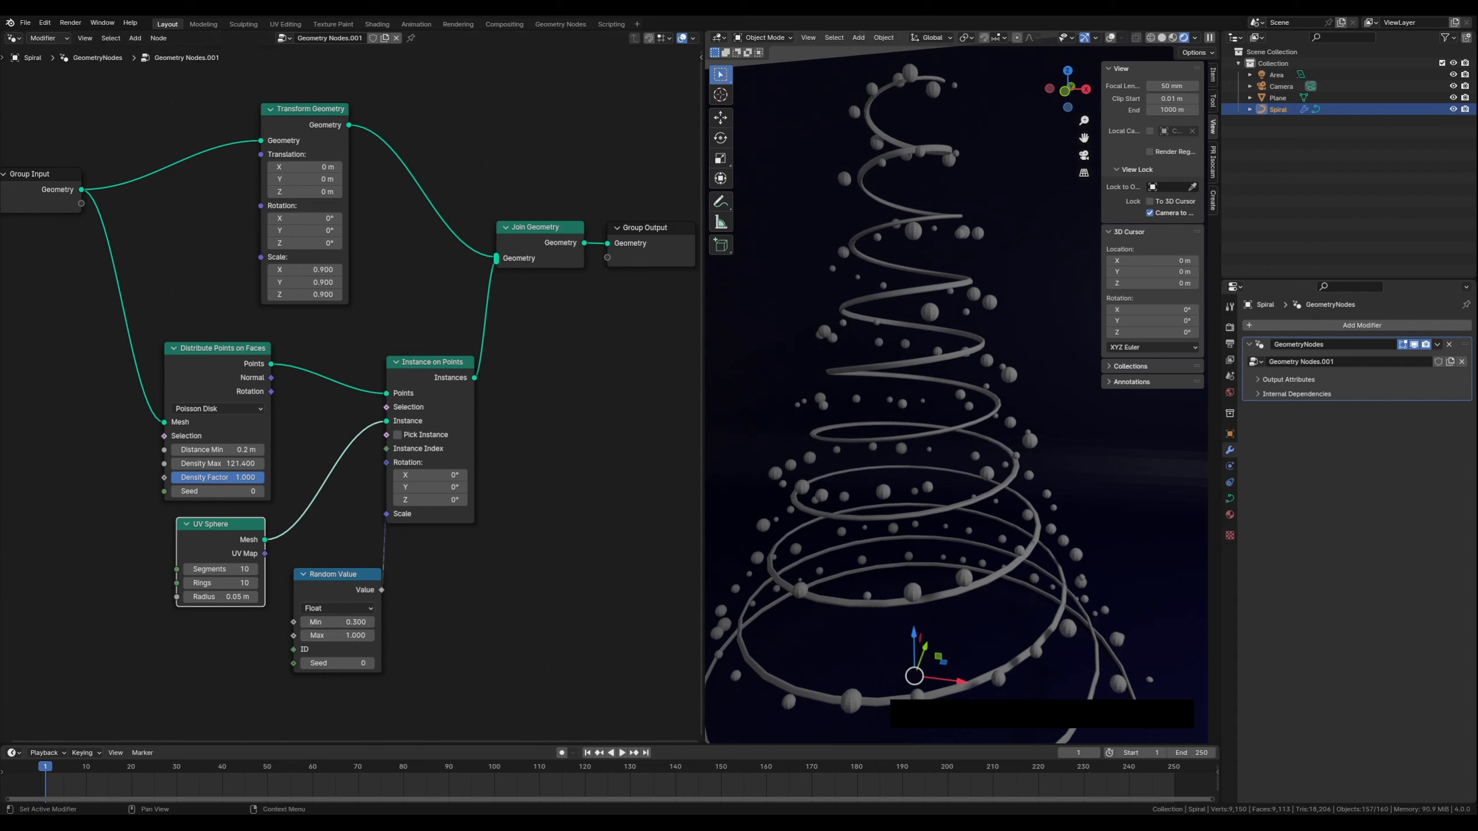
pyautogui.scroll(4, 901, 536)
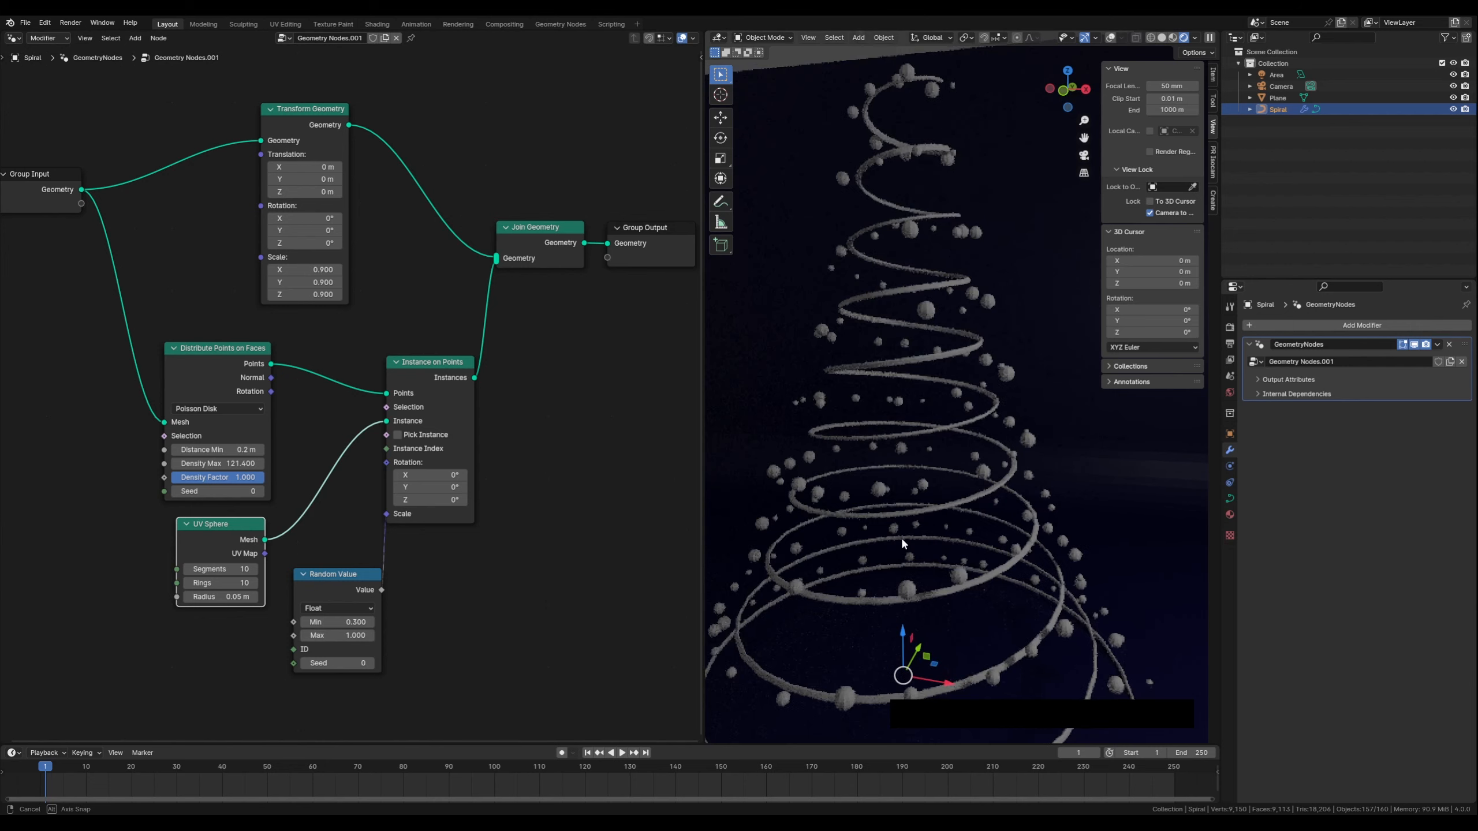
pyautogui.moveTo(903, 554); pyautogui.dragTo(911, 562, button='middle')
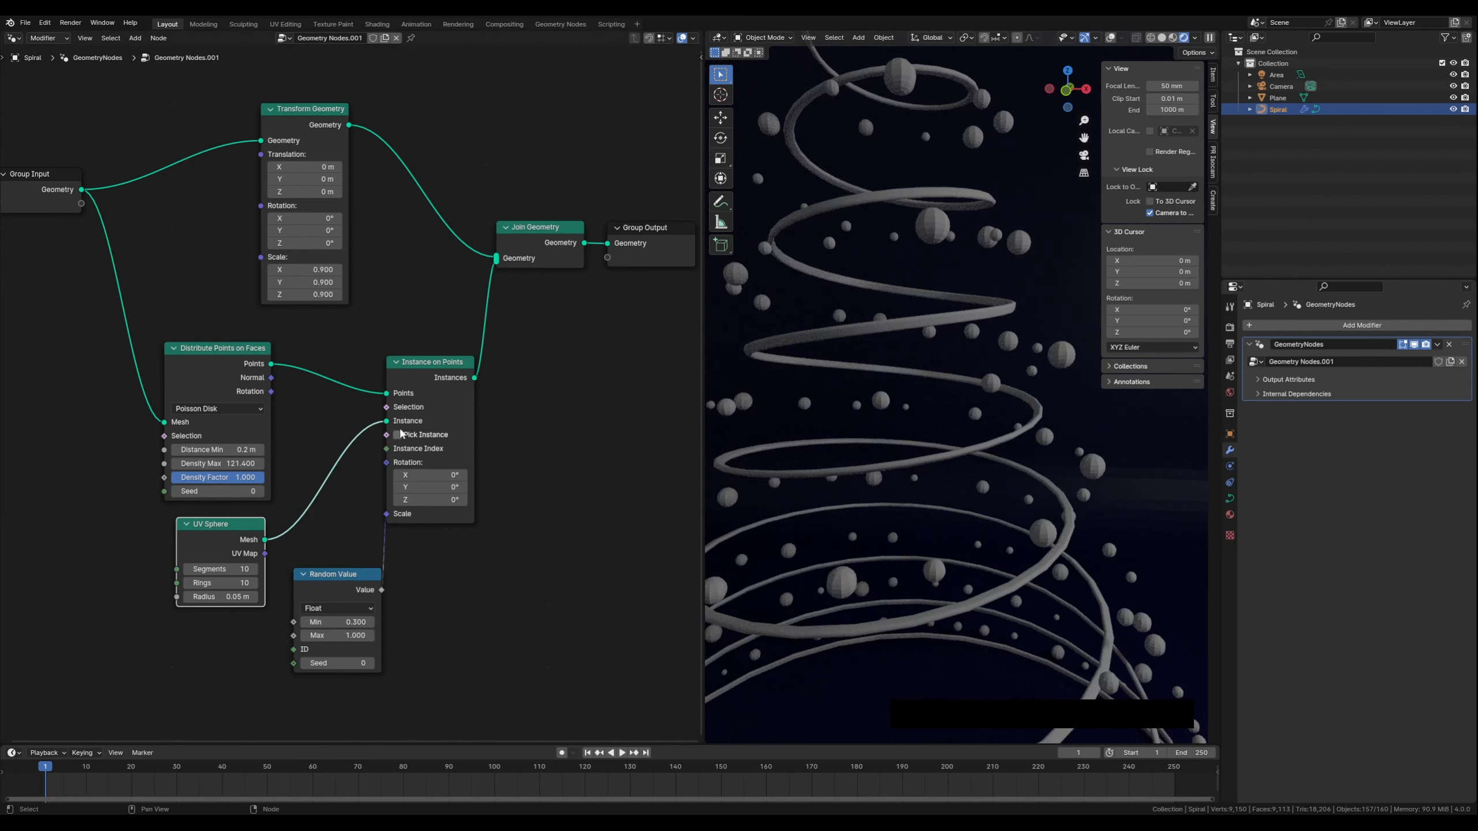
pyautogui.moveTo(808, 572)
pyautogui.mouseDown(button='middle')
pyautogui.moveTo(817, 556)
pyautogui.moveTo(809, 582)
pyautogui.mouseUp(button='middle')
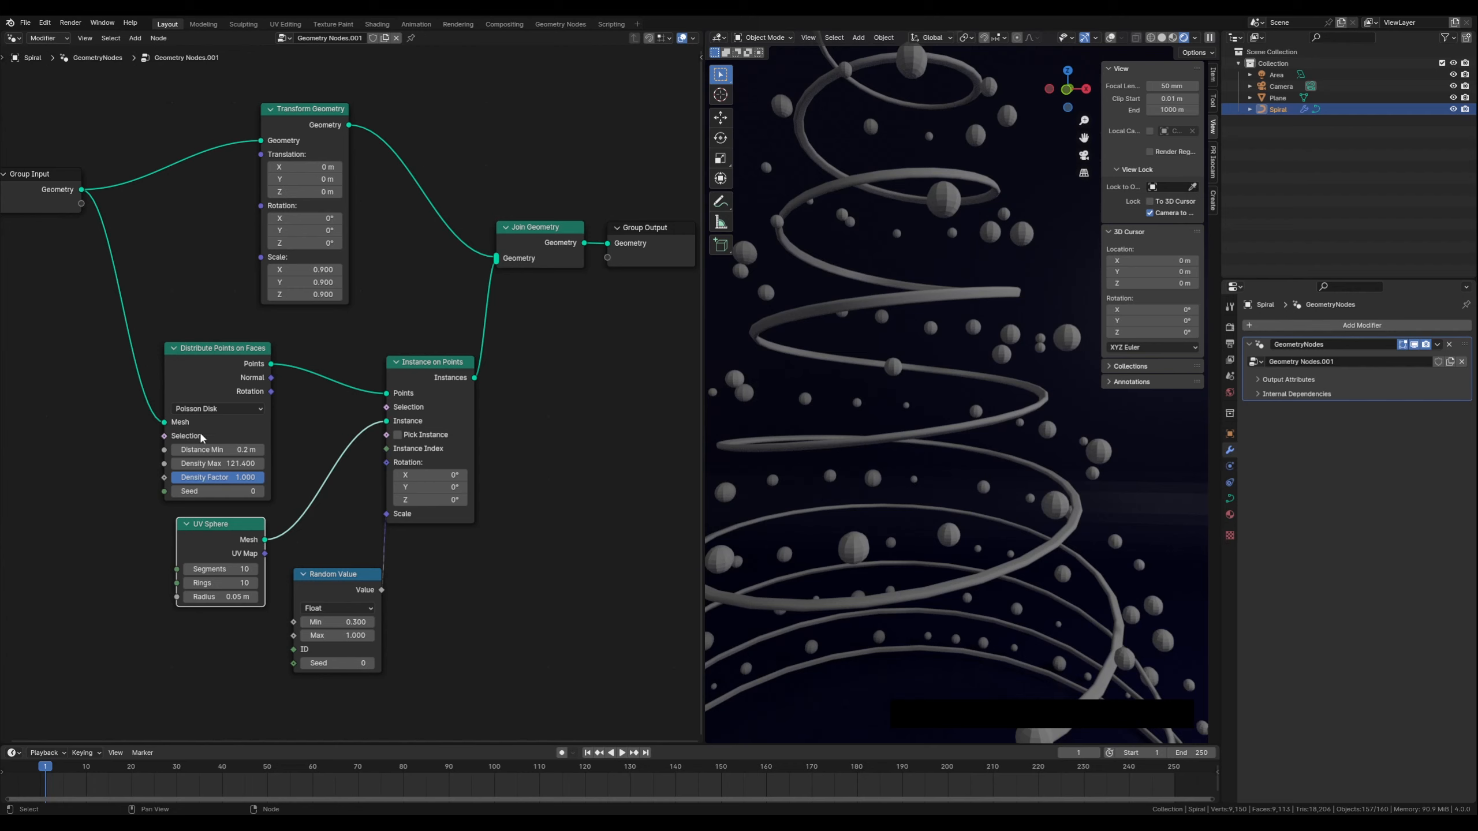
# Move the Distribute Points on Faces and UV Sphere nodes further left to tidy the layout
pyautogui.moveTo(210, 350); pyautogui.dragTo(184, 343)
pyautogui.moveTo(237, 527); pyautogui.dragTo(153, 549)
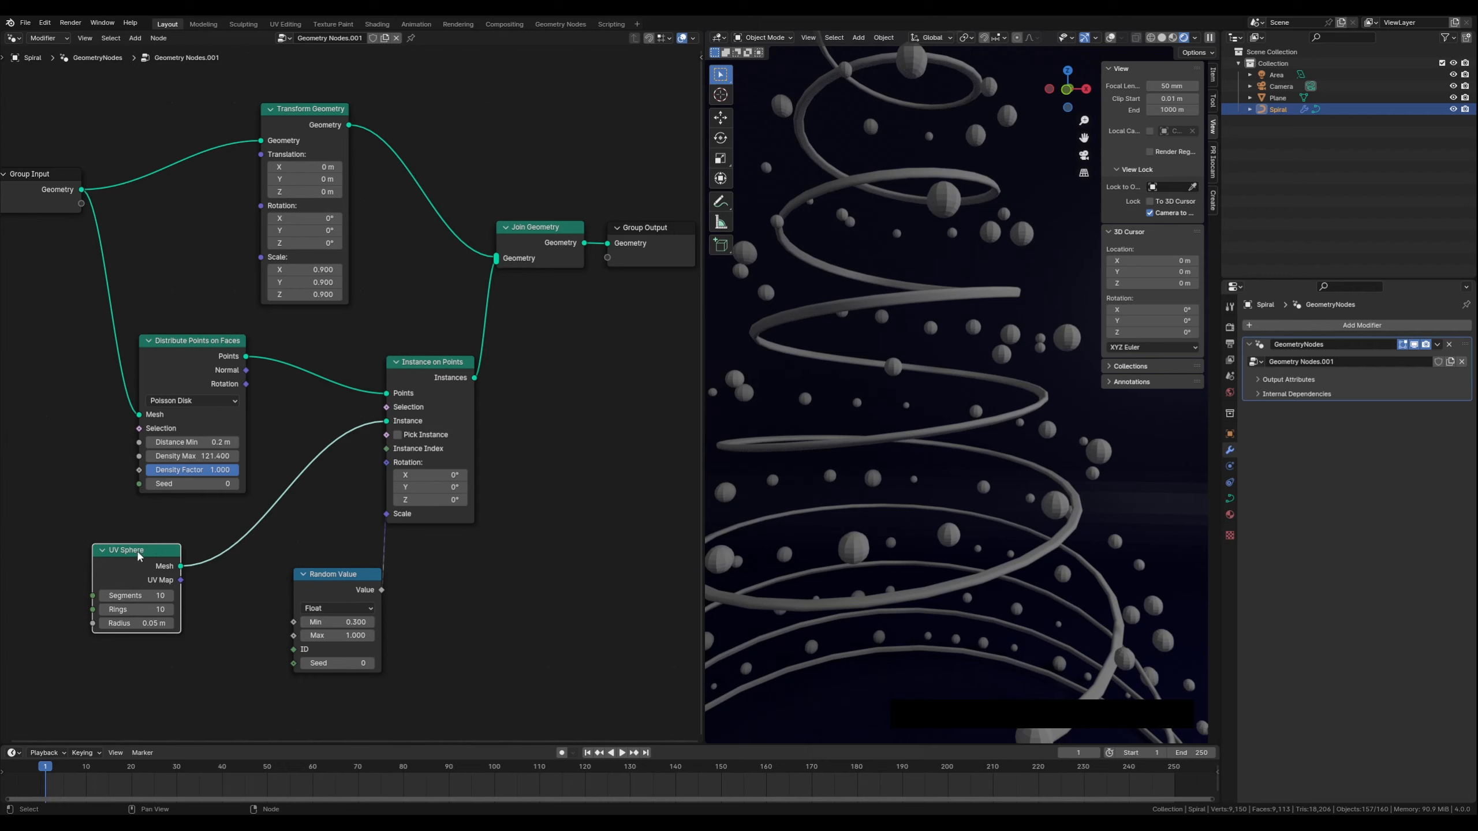
pyautogui.moveTo(144, 551); pyautogui.dragTo(136, 550)
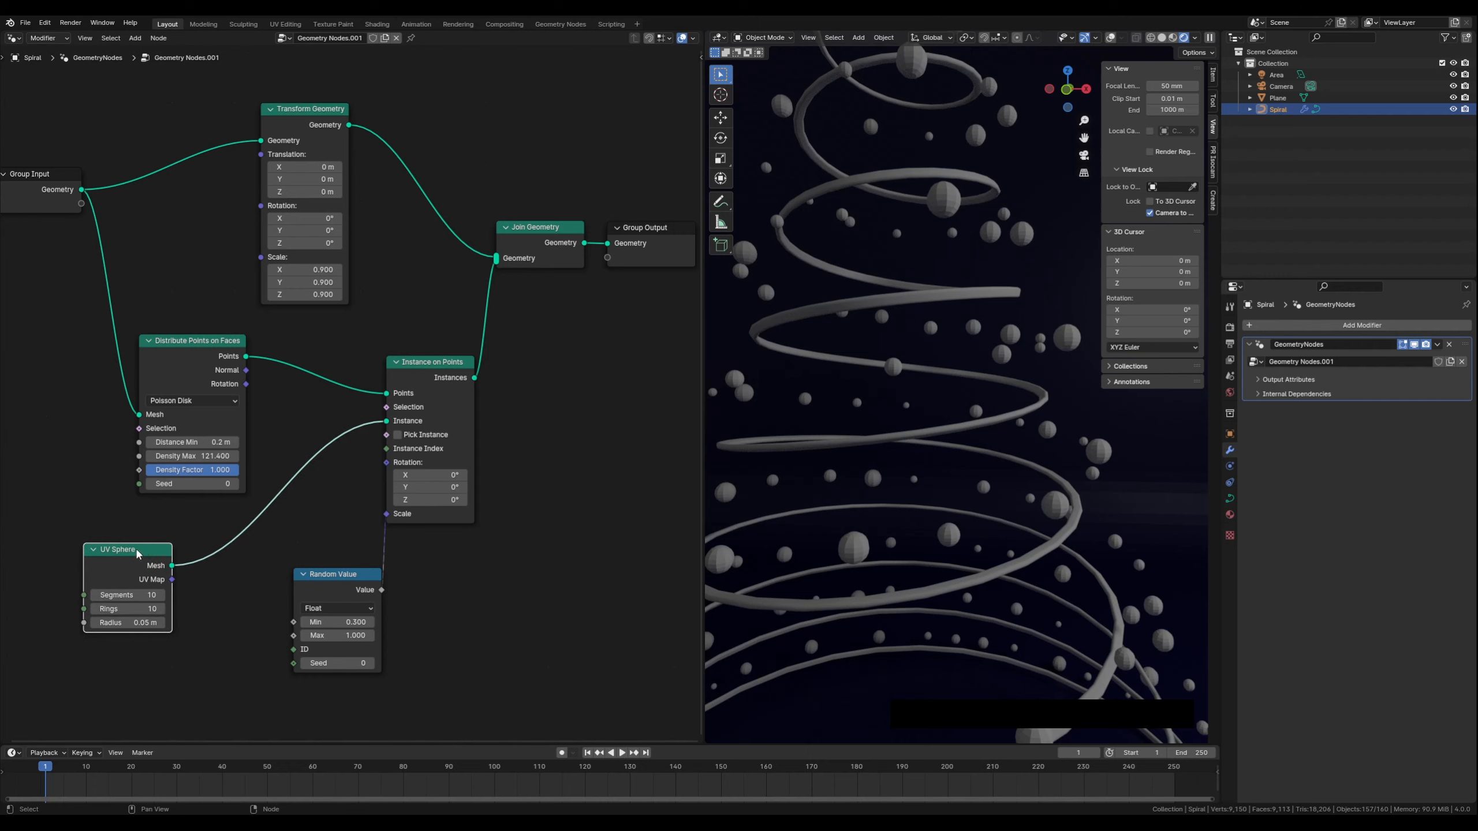
pyautogui.click(247, 576)
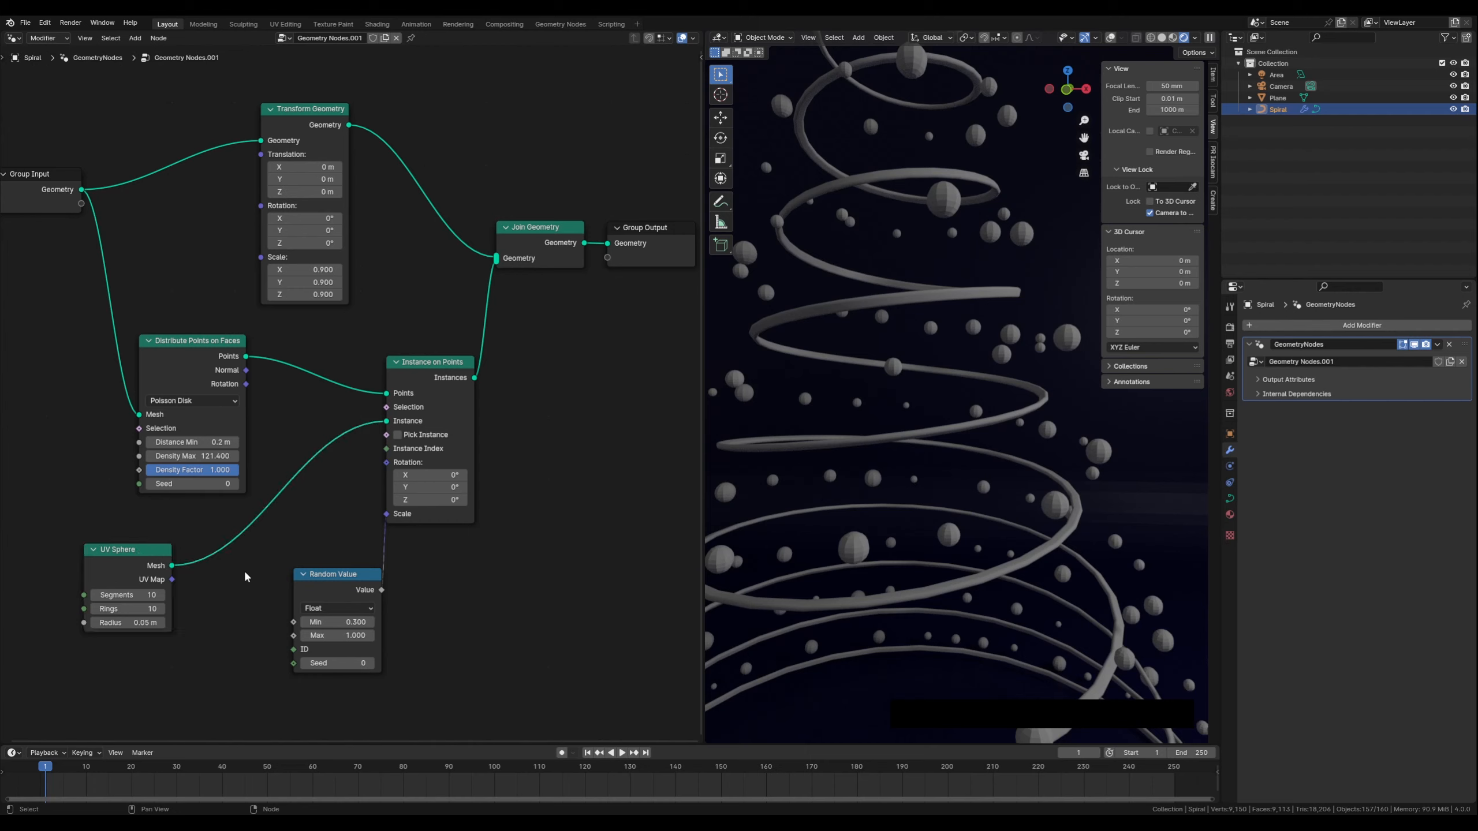
# Add a Subdivision Surface node and insert it between the UV Sphere and Instance on Points nodes
pyautogui.hotkey('shift', 'a')
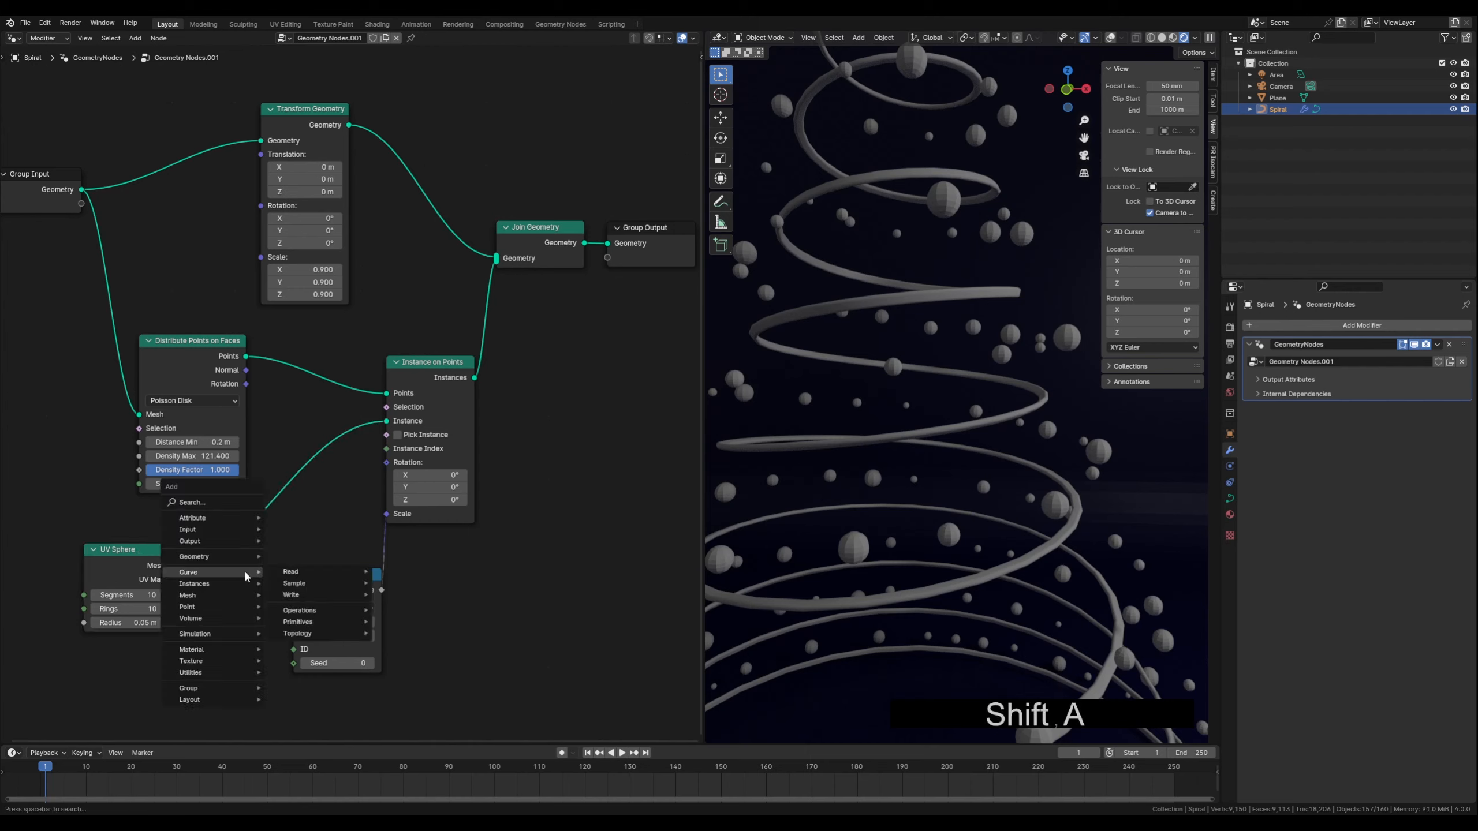
pyautogui.write('sub')
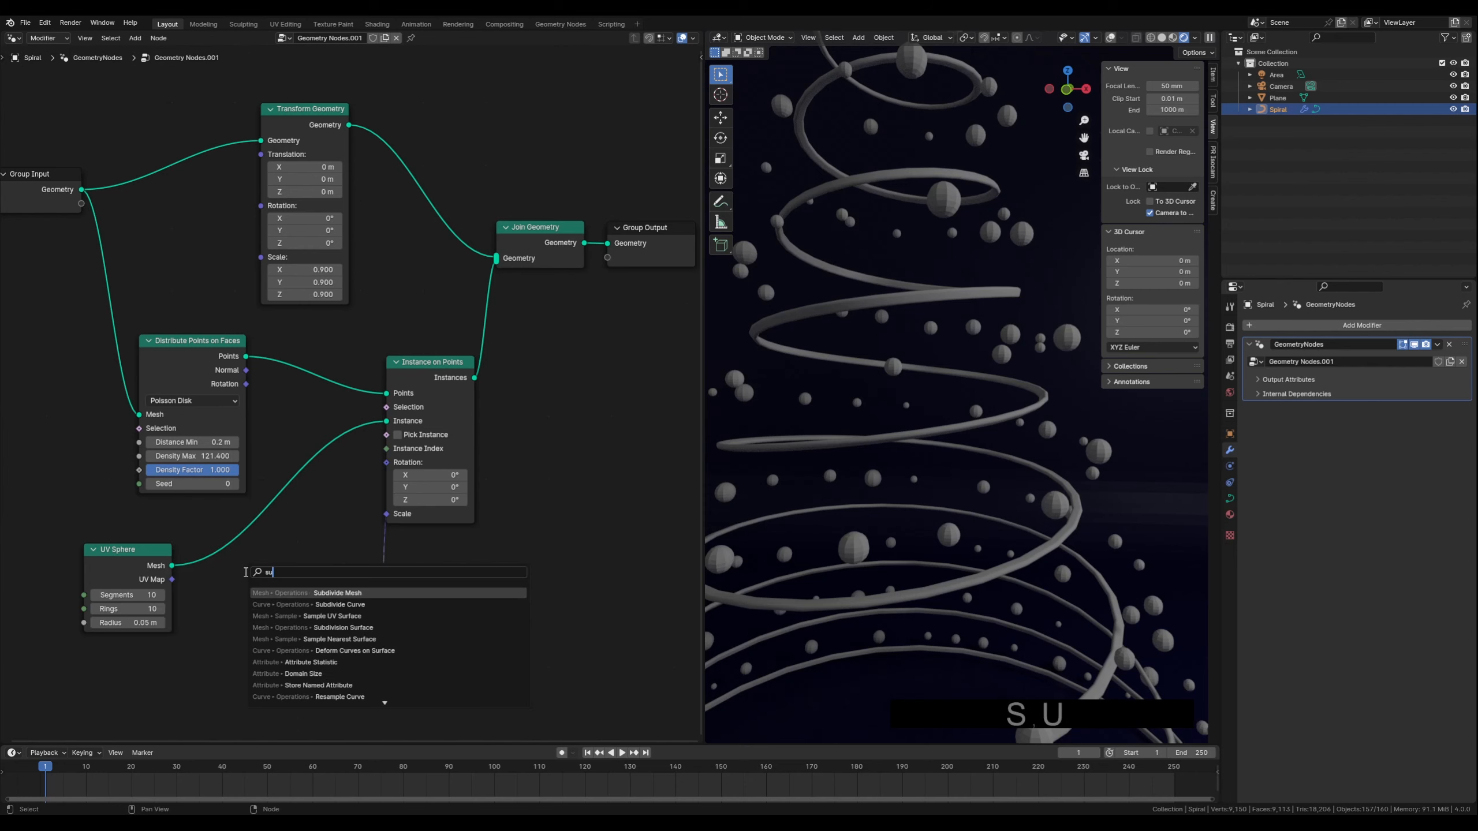
pyautogui.press('Down')
pyautogui.press('Down')
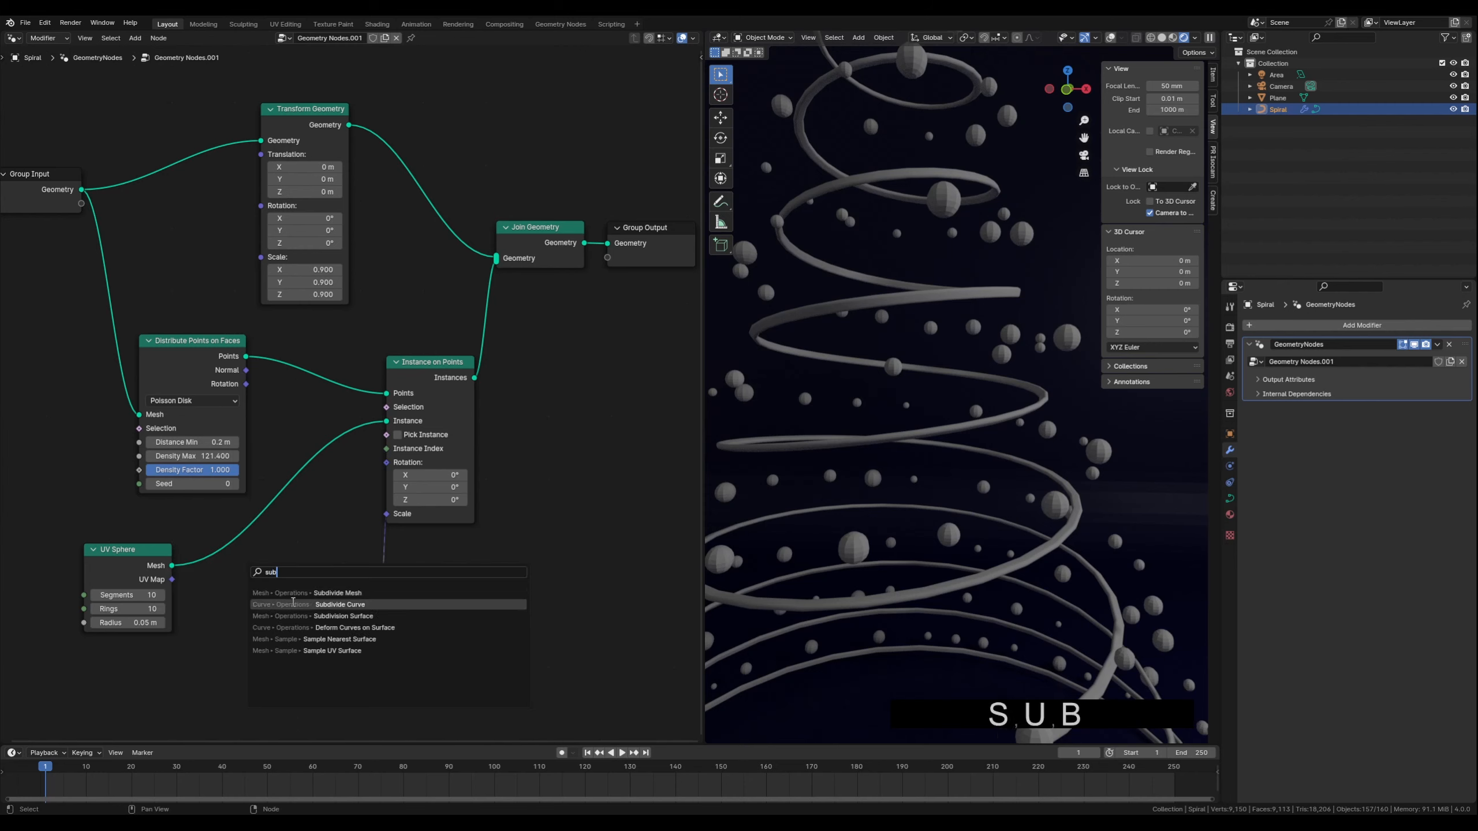
pyautogui.press('Return')
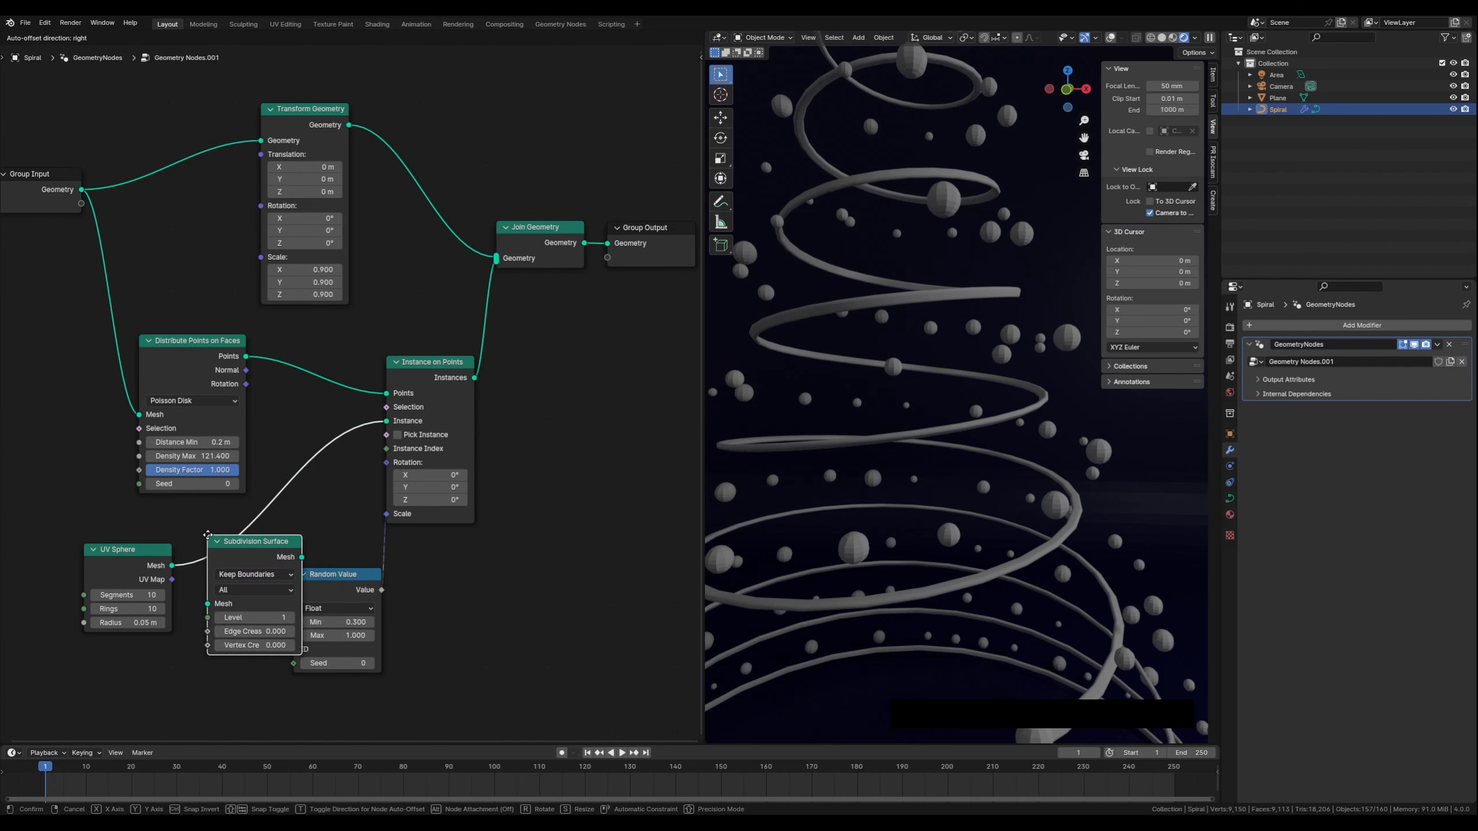
pyautogui.click(221, 534)
pyautogui.moveTo(345, 578); pyautogui.dragTo(436, 563)
pyautogui.moveTo(254, 542); pyautogui.dragTo(254, 540)
# Set the Subdivision Surface level to 2 and shift the UV Sphere and Subdivision Surface nodes left
pyautogui.scroll(3, 859, 597)
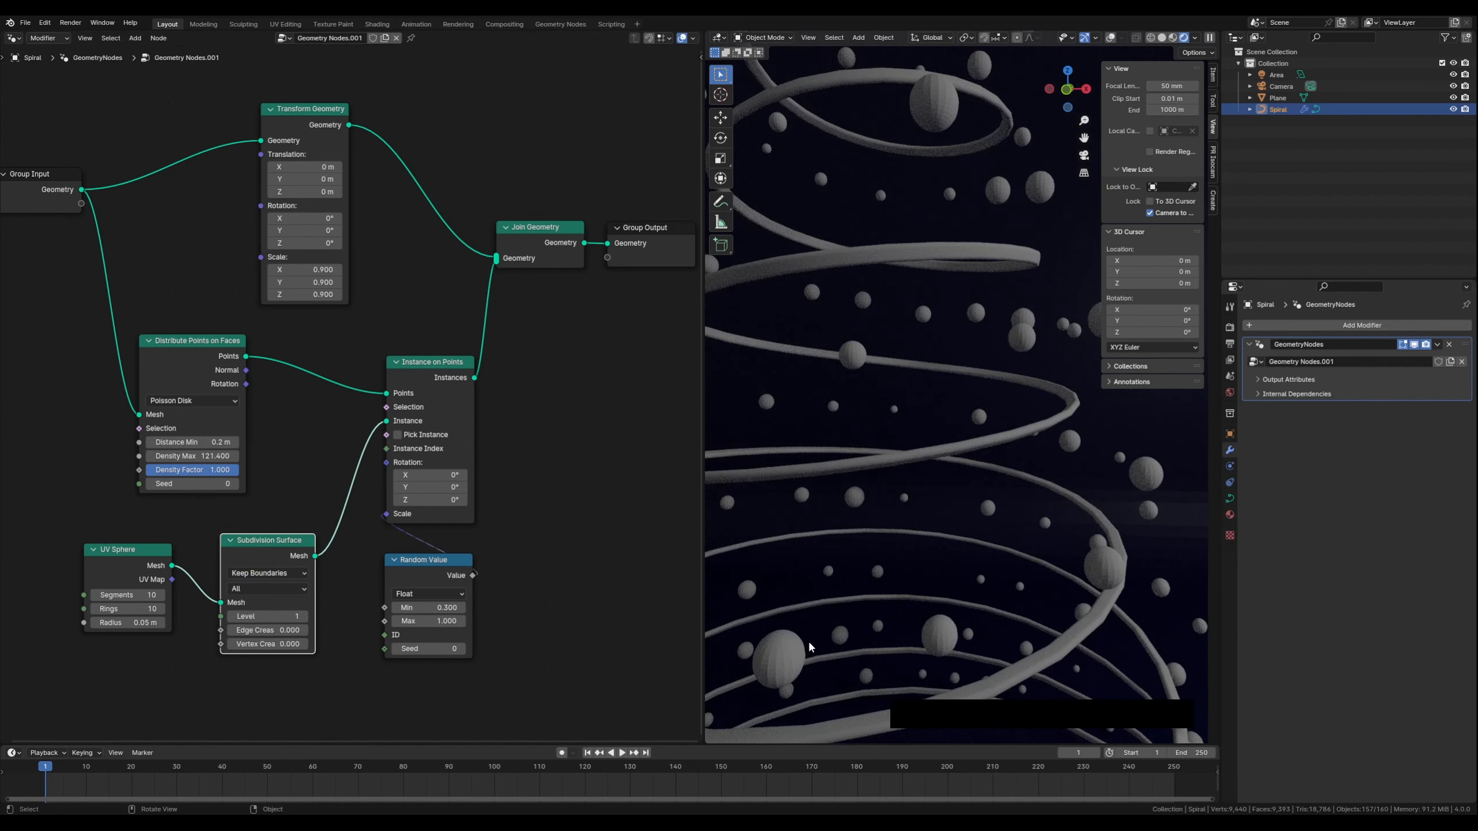
pyautogui.scroll(3, 809, 635)
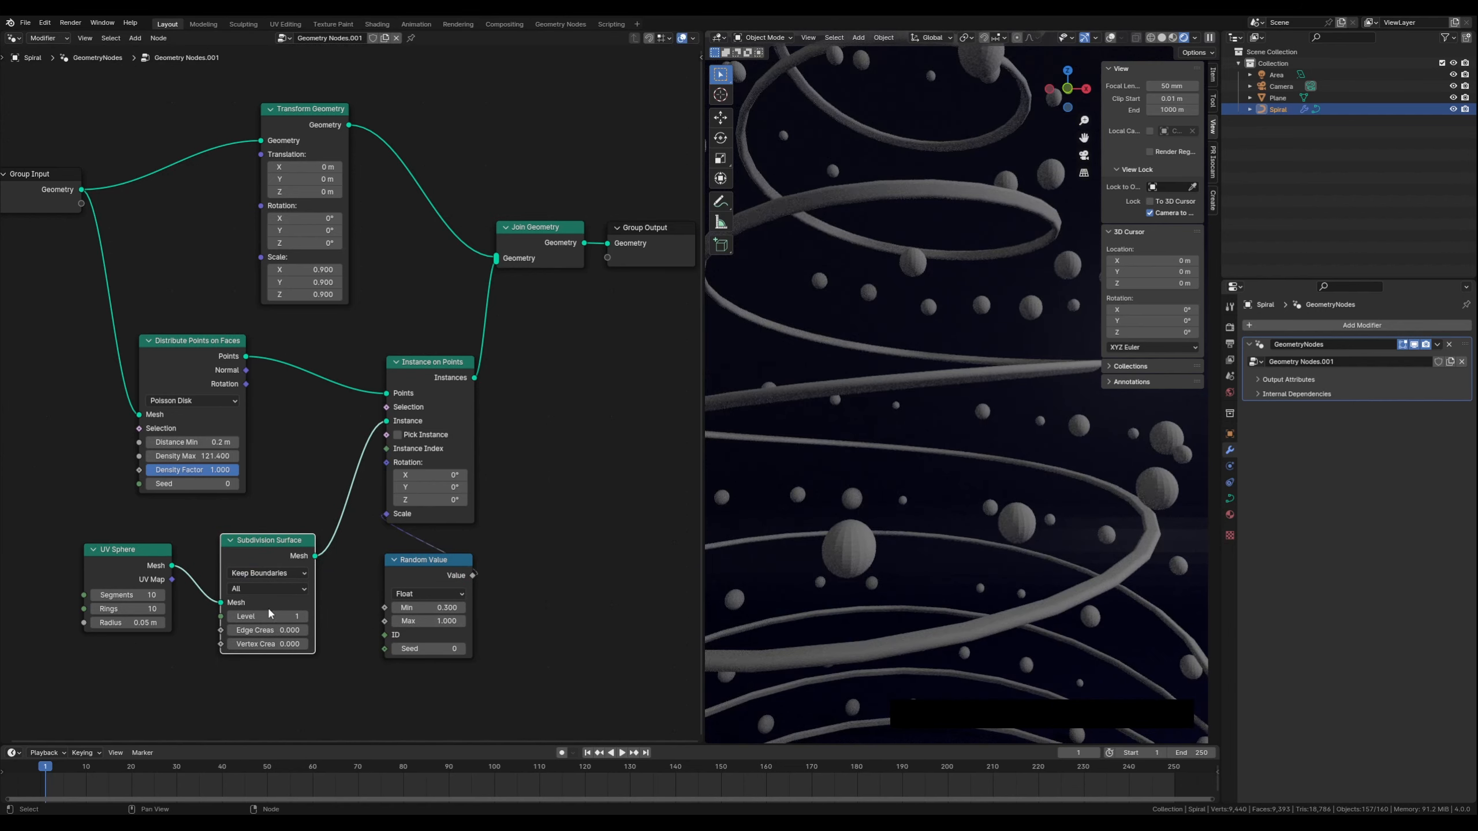
pyautogui.click(304, 616)
pyautogui.moveTo(130, 549); pyautogui.dragTo(104, 545)
pyautogui.moveTo(213, 546); pyautogui.dragTo(169, 546)
pyautogui.hotkey('shift', 'a')
pyautogui.moveTo(310, 609)
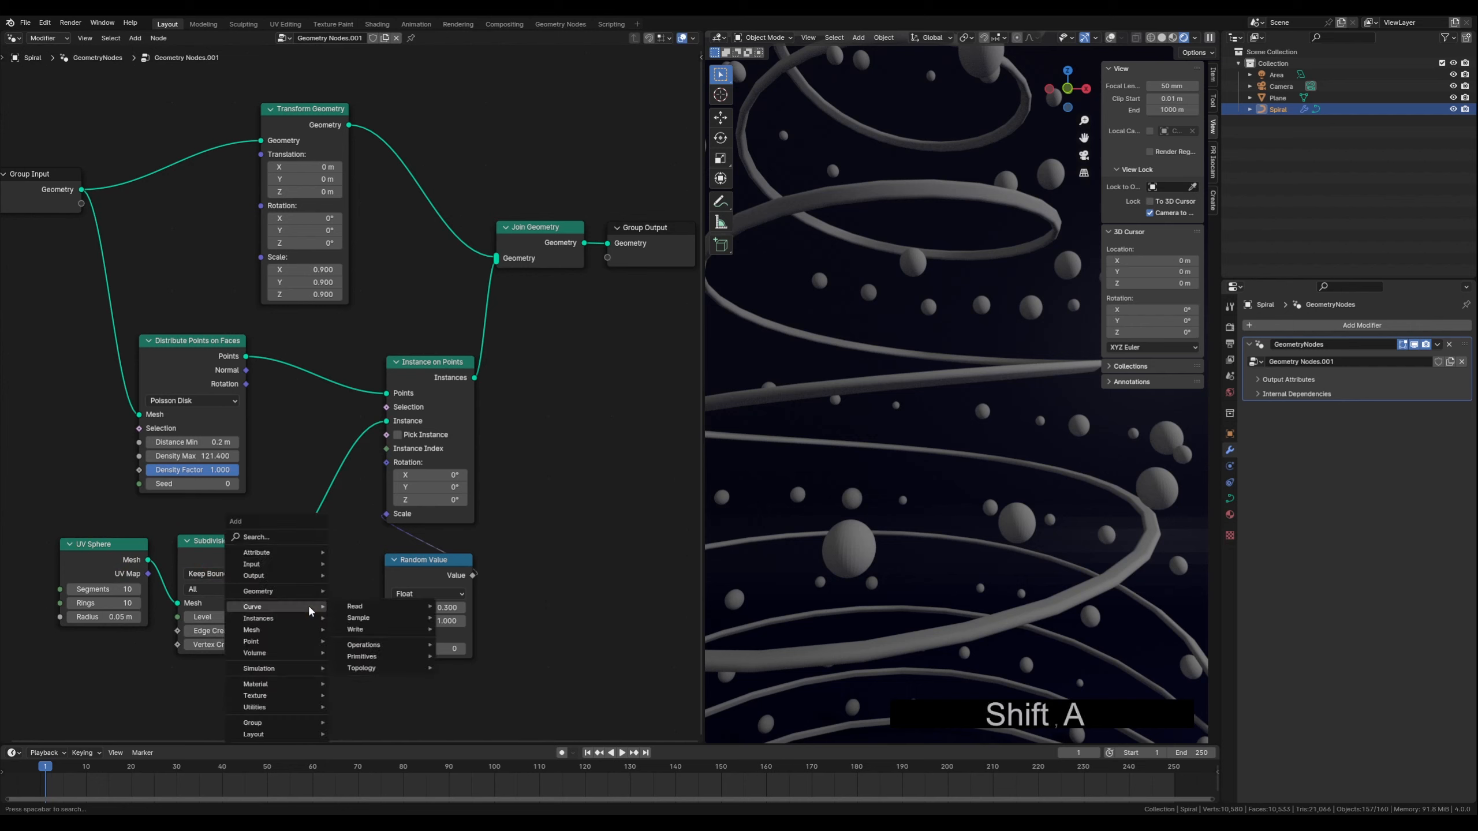
pyautogui.write('set sha')
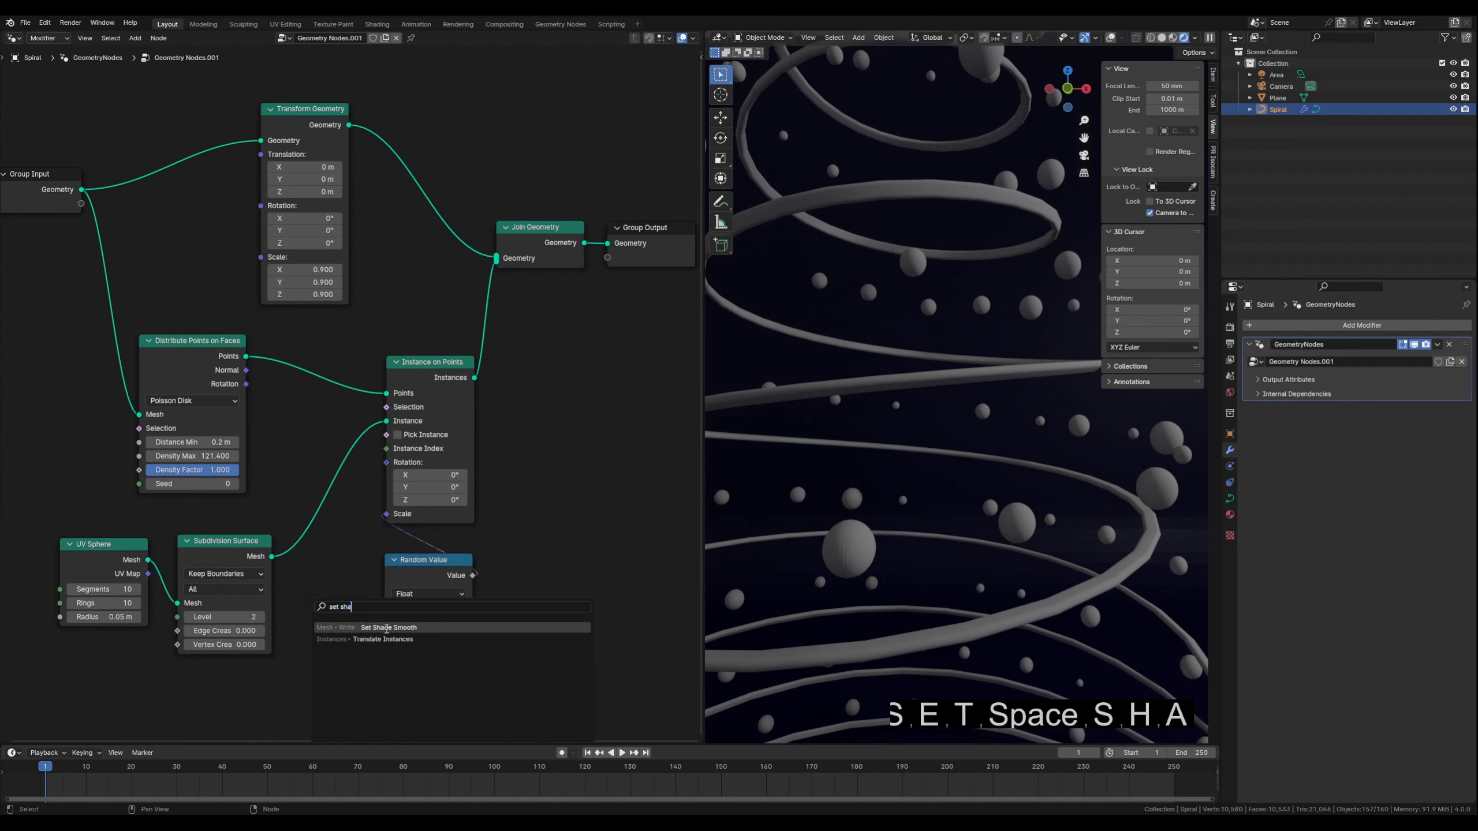
pyautogui.click(386, 627)
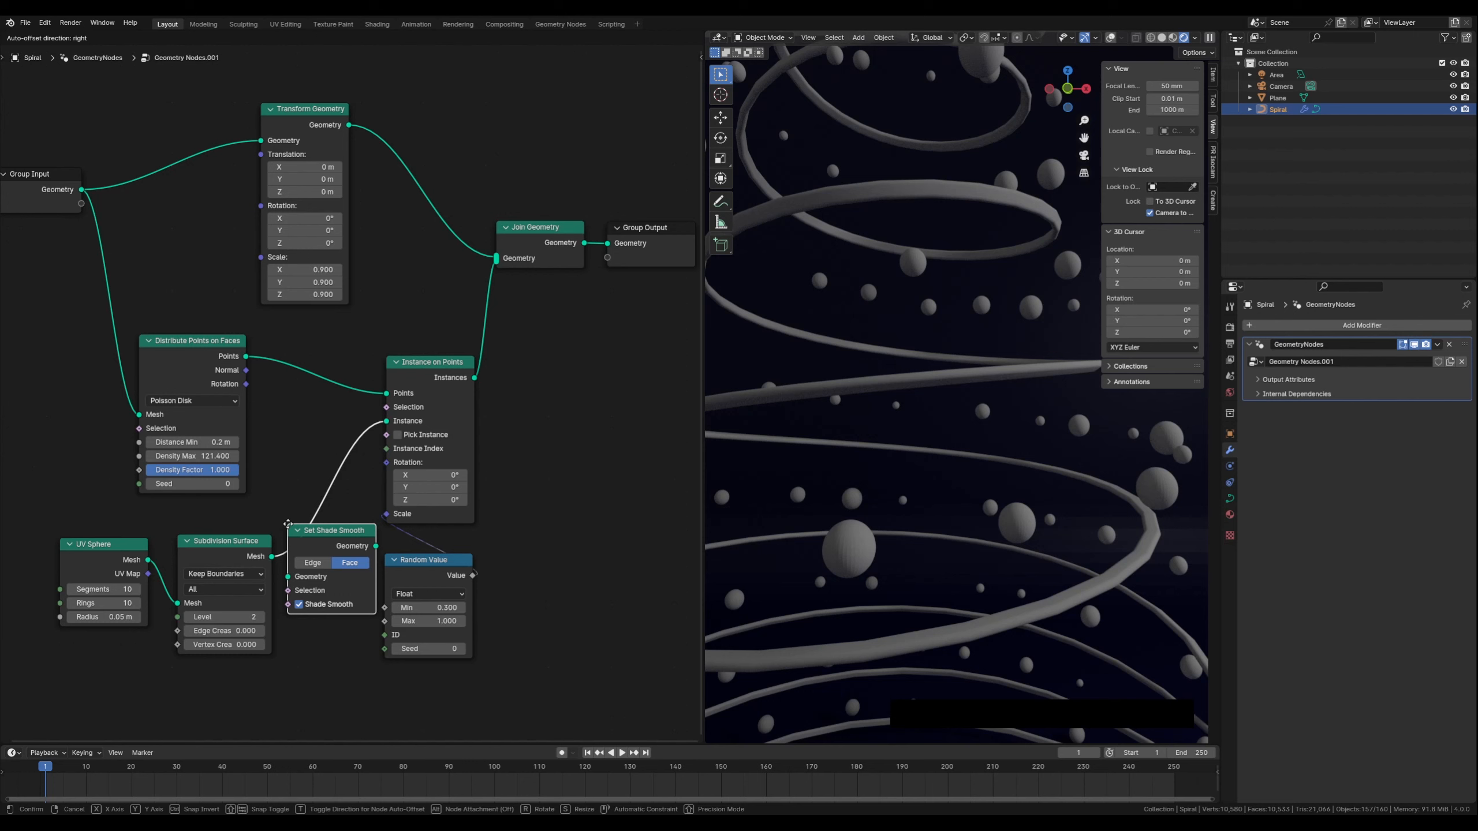
pyautogui.click(287, 523)
pyautogui.moveTo(467, 566); pyautogui.dragTo(543, 554)
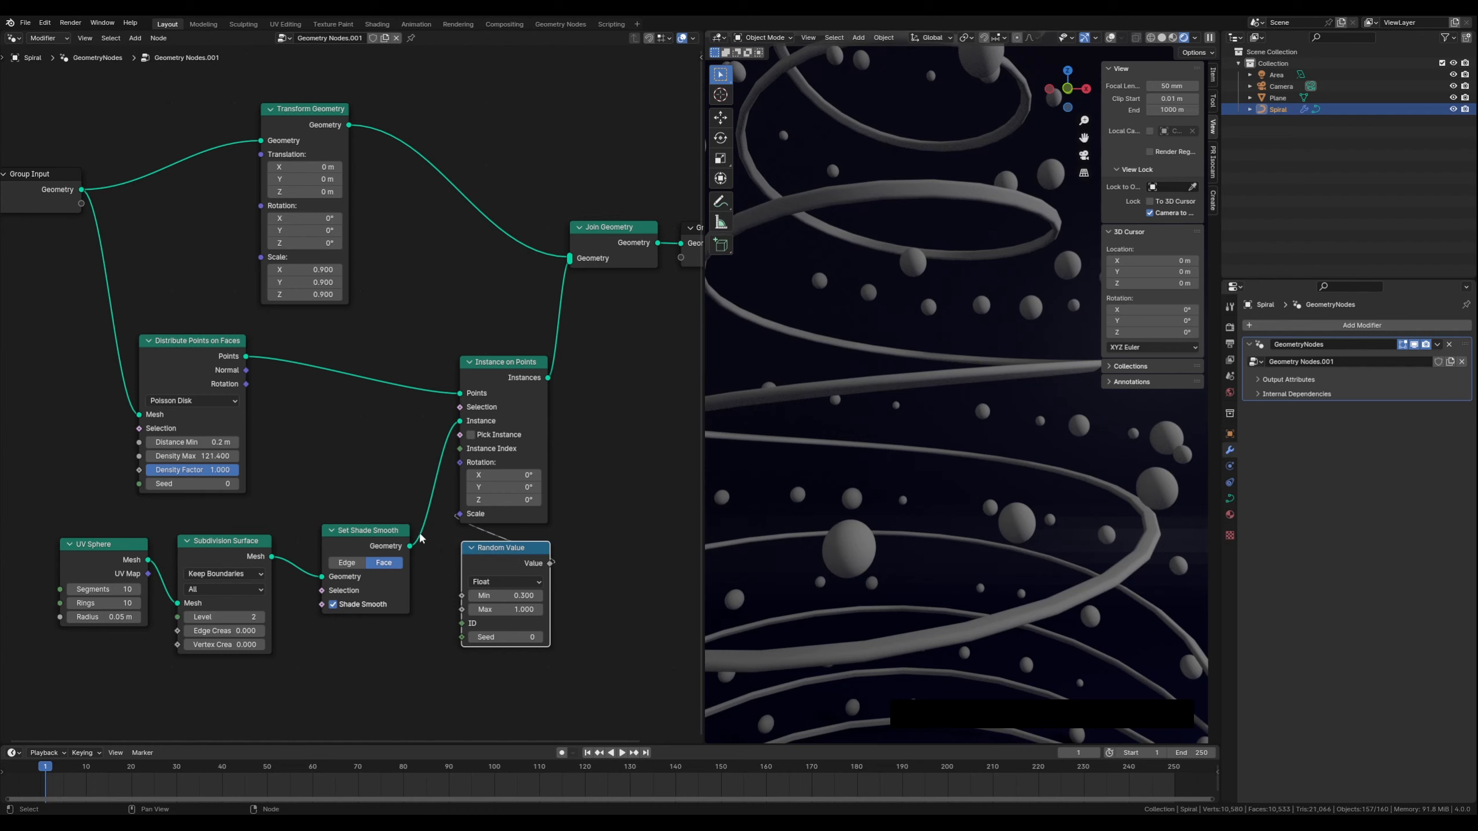
pyautogui.click(358, 531)
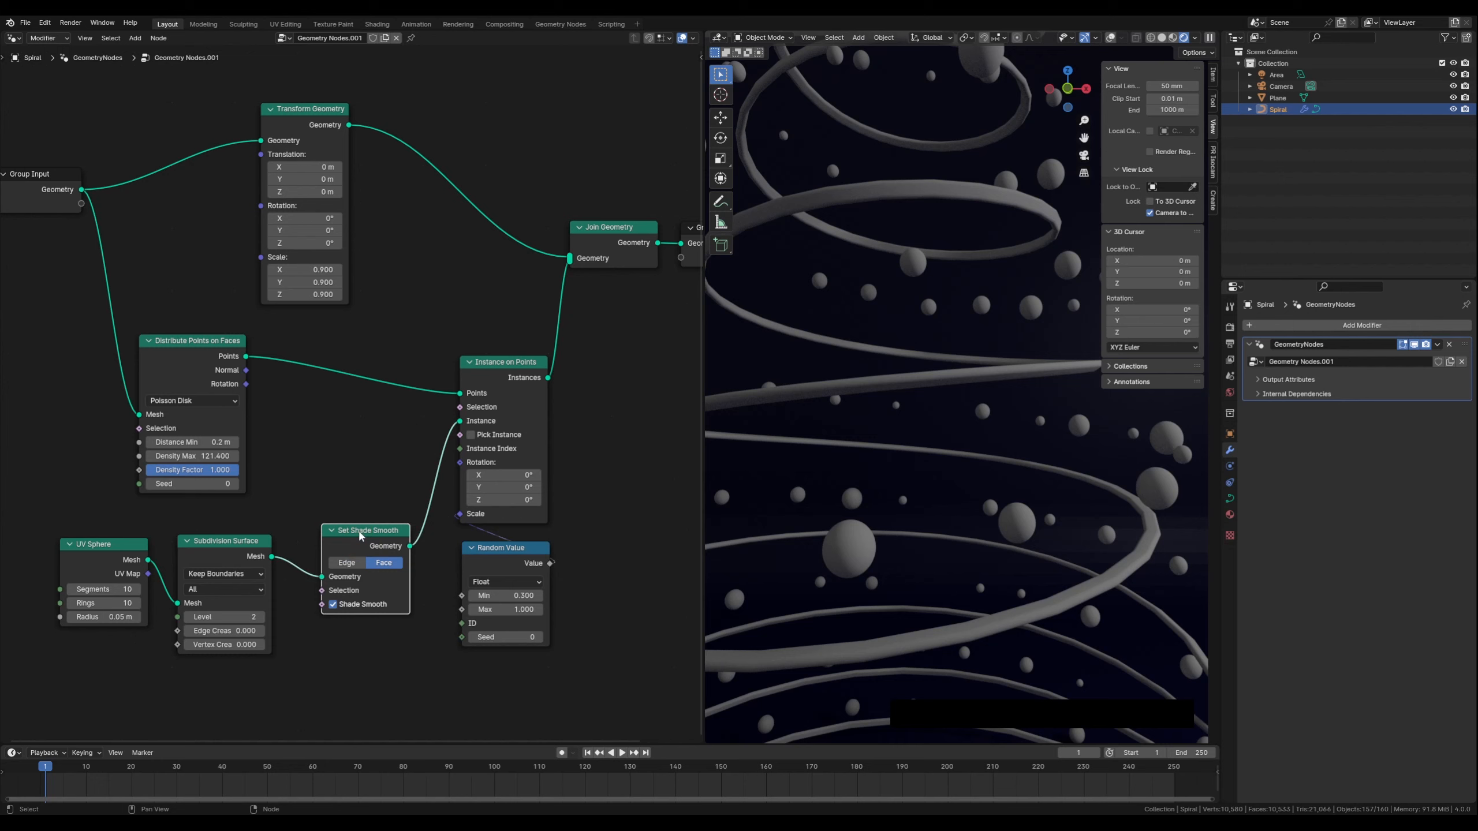
pyautogui.keyDown('alt'); pyautogui.moveTo(360, 535); pyautogui.dragTo(361, 581); pyautogui.keyUp('alt')
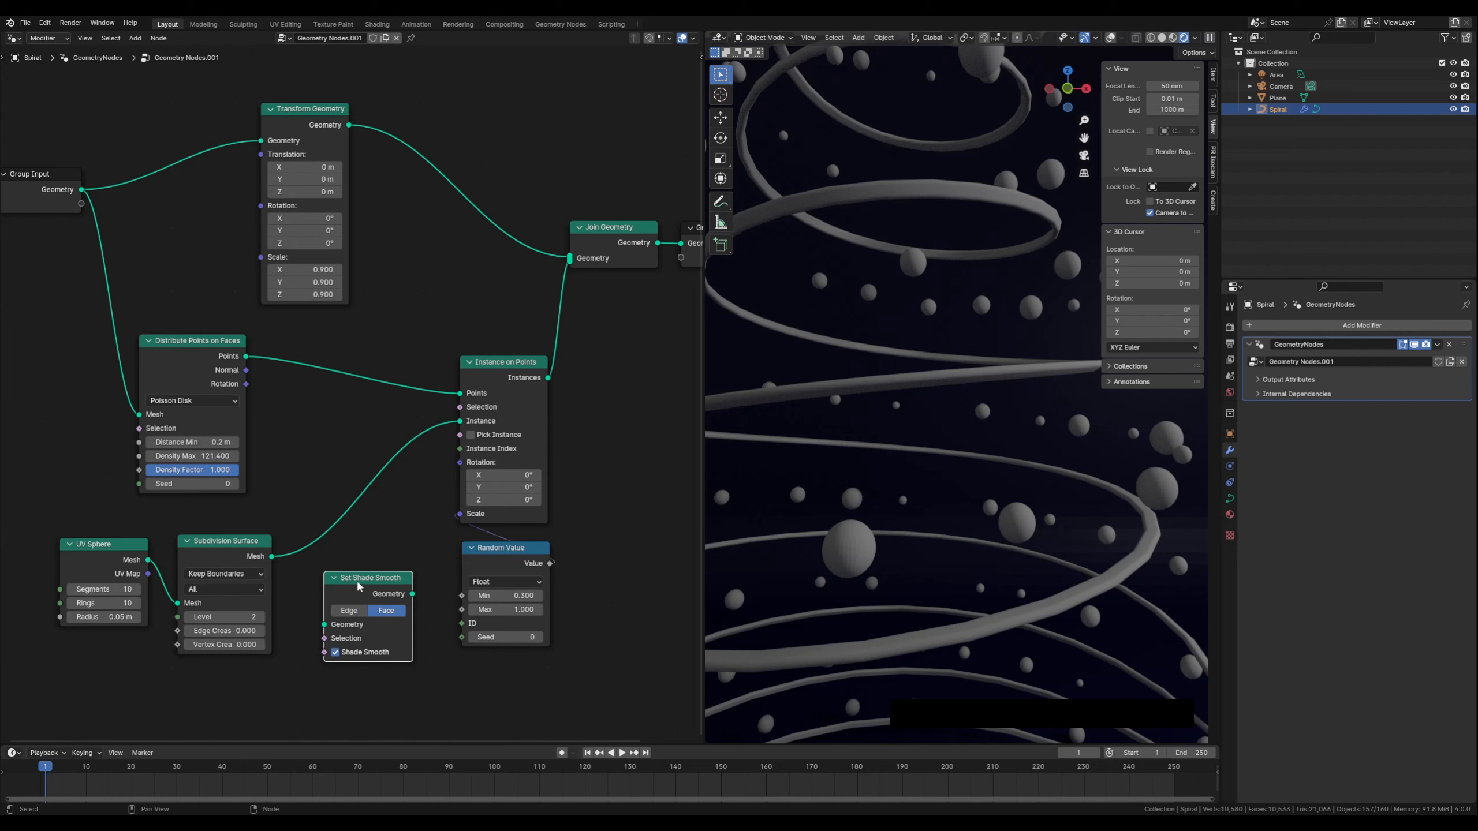
pyautogui.moveTo(361, 581); pyautogui.dragTo(354, 525)
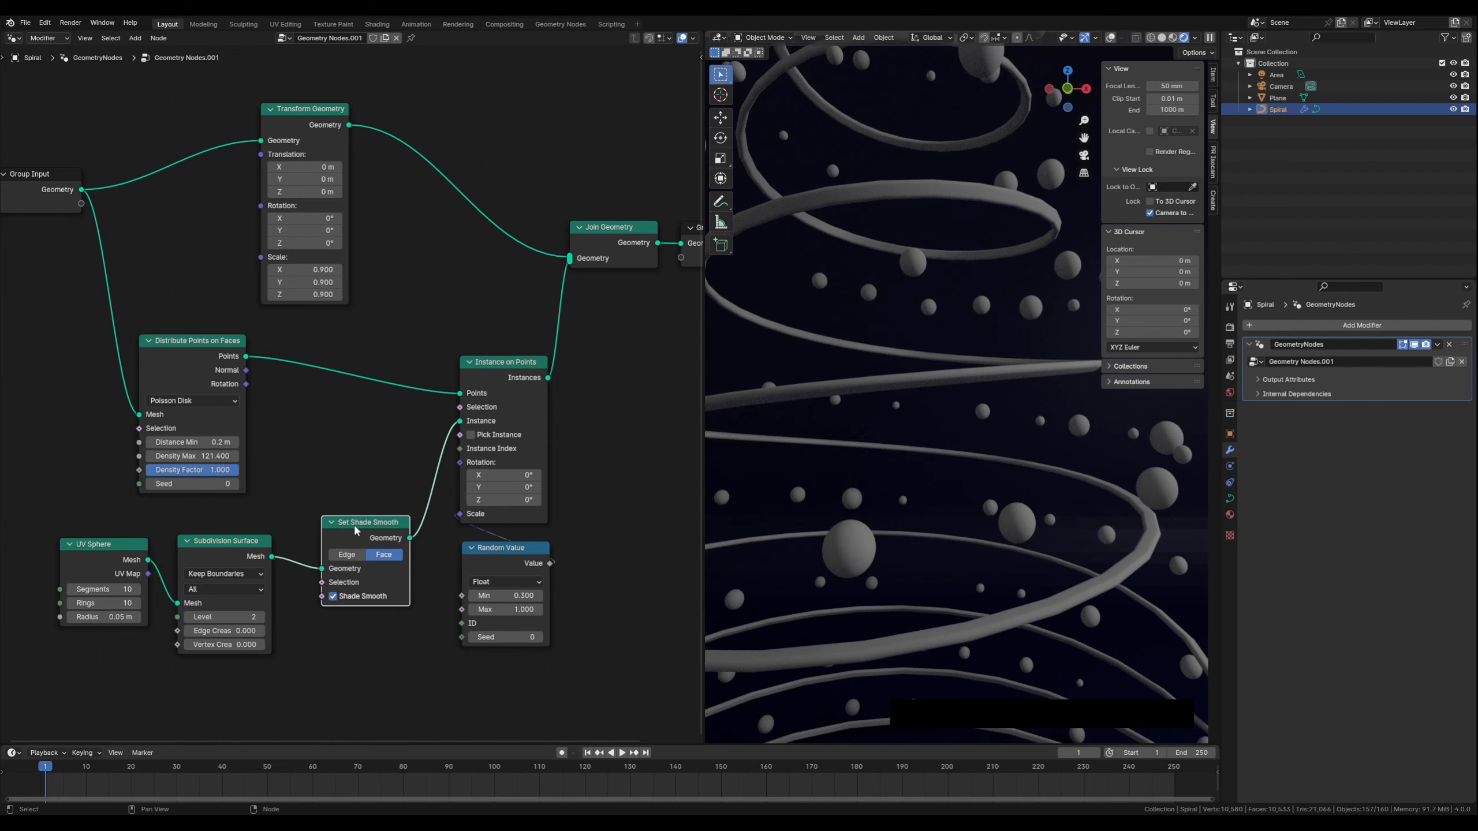
pyautogui.press('Delete')
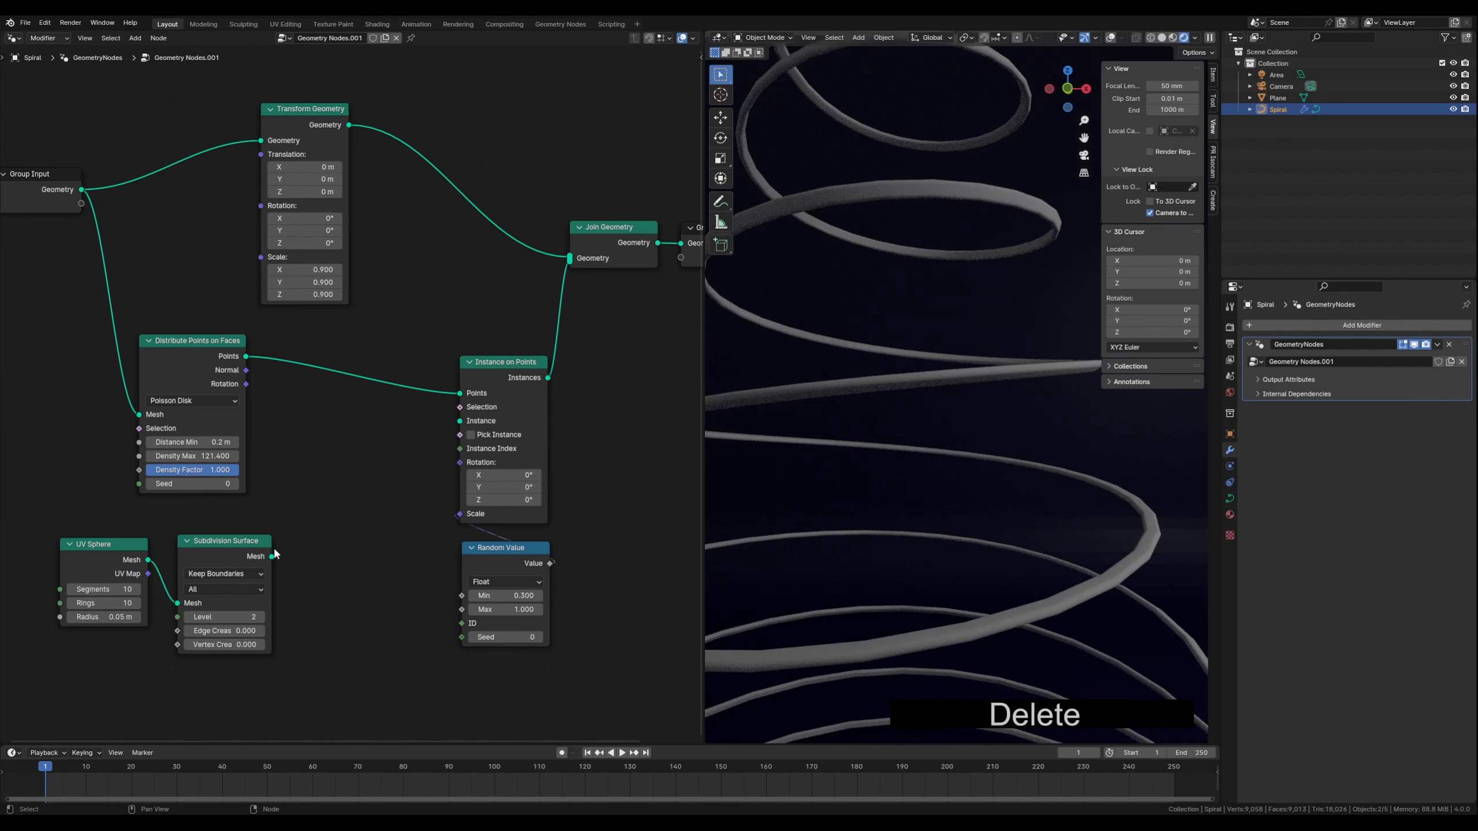
pyautogui.moveTo(272, 557); pyautogui.dragTo(460, 420)
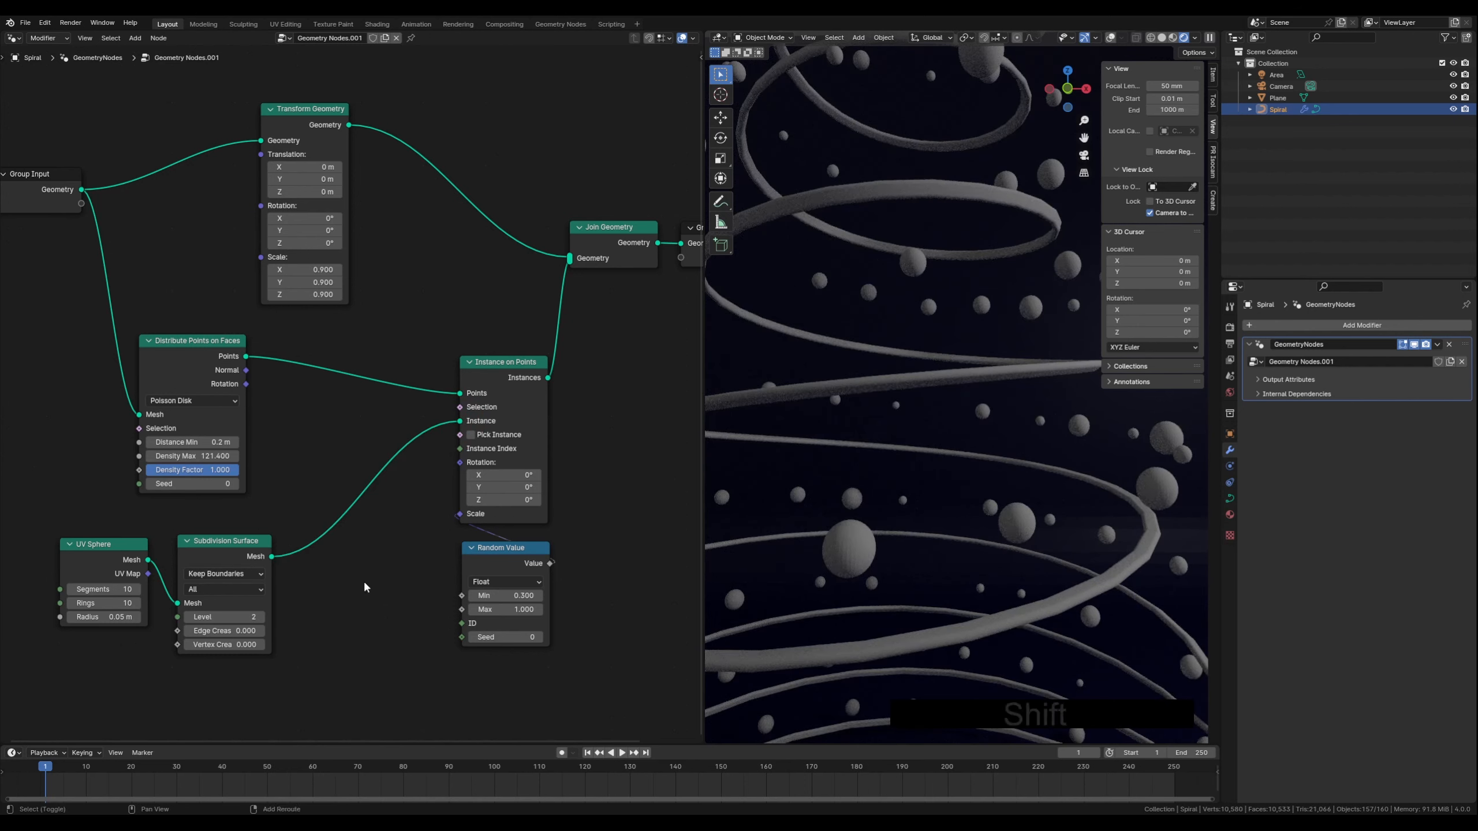
# Add a Set Shade Smooth node and insert it between the Subdivision Surface and Instance on Points nodes
pyautogui.hotkey('shift', 'a')
pyautogui.write('set')
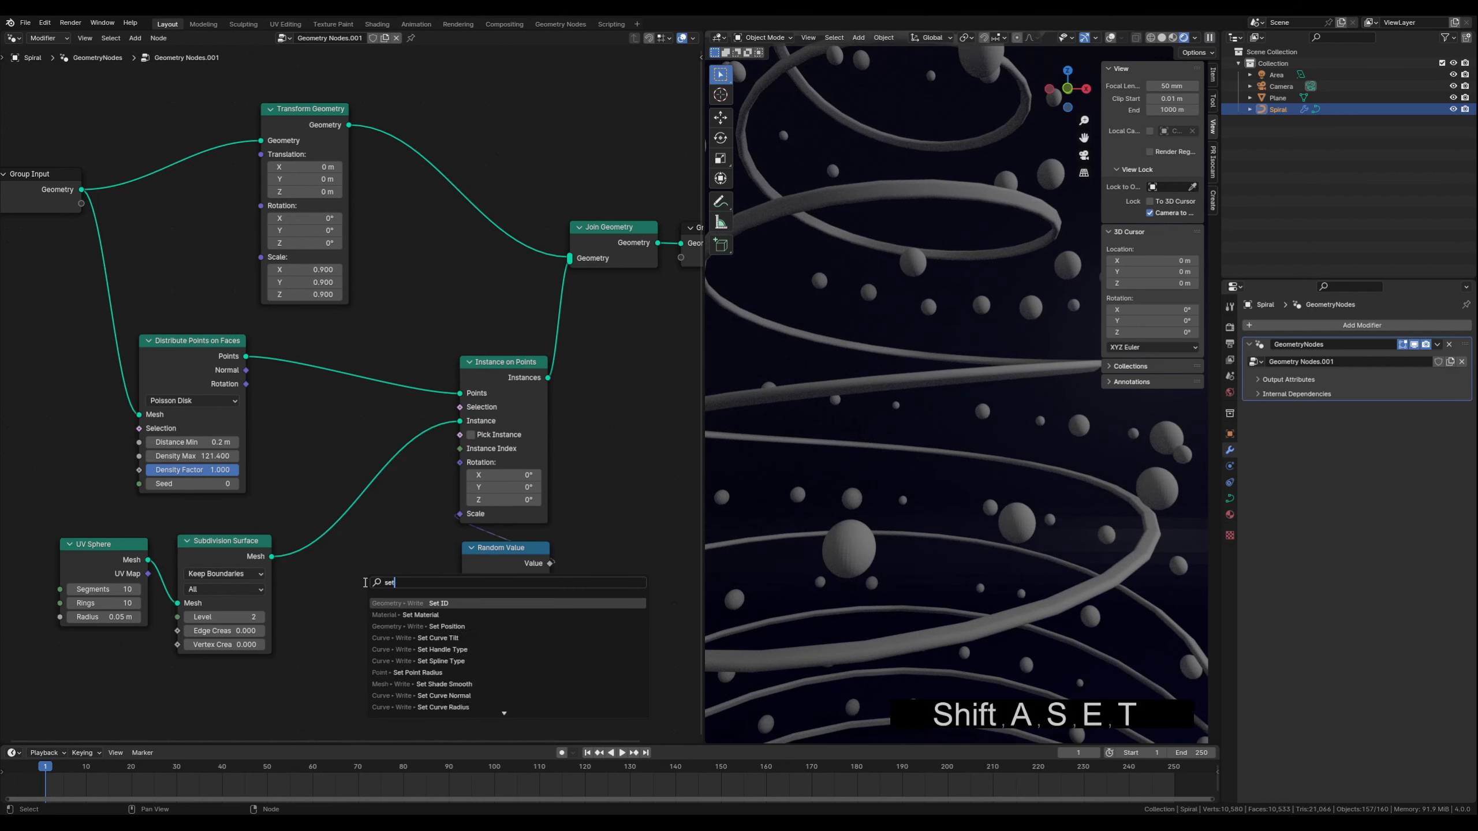
pyautogui.write(' sha')
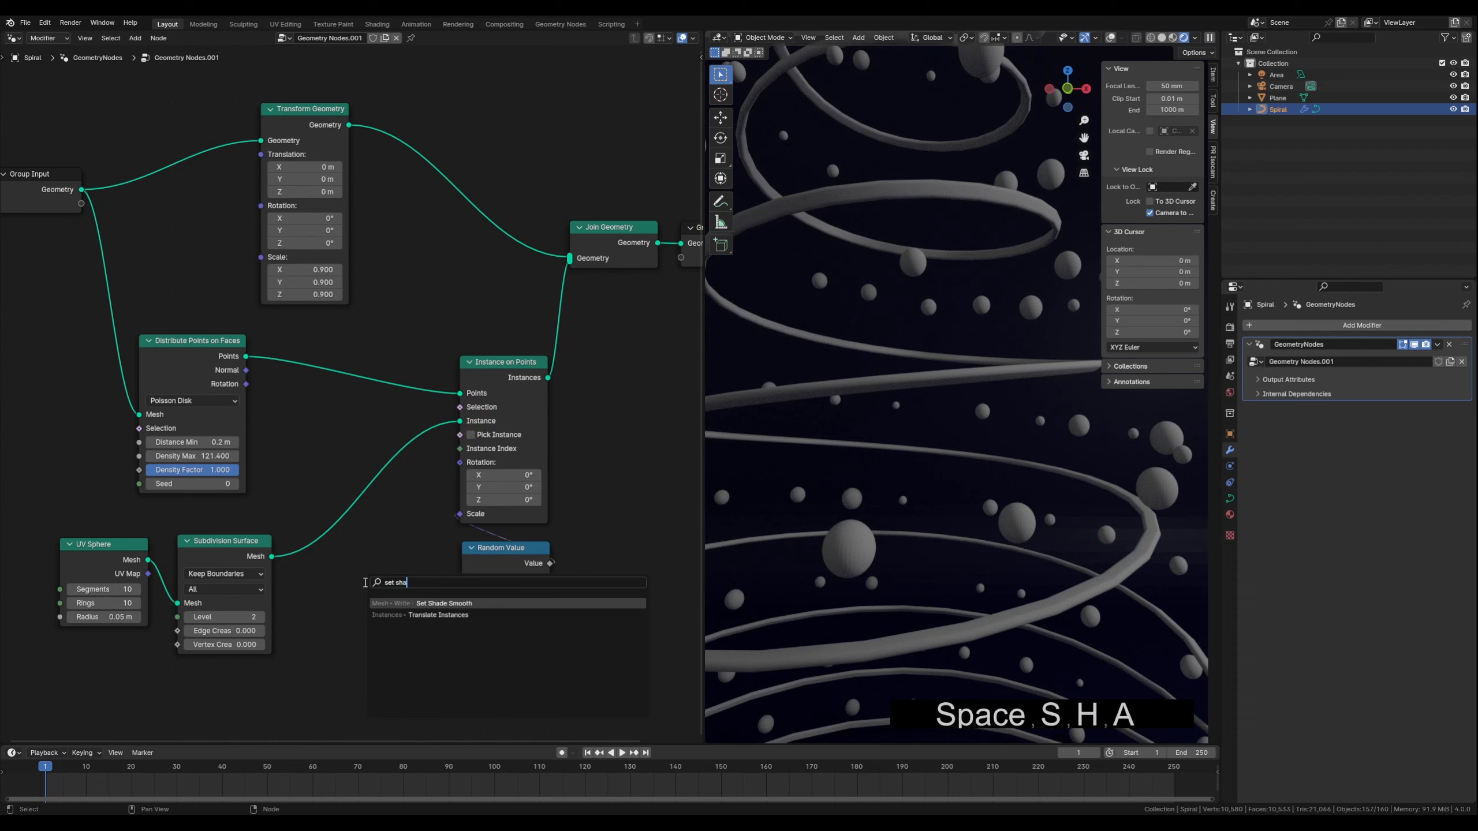
pyautogui.click(448, 604)
pyautogui.click(313, 532)
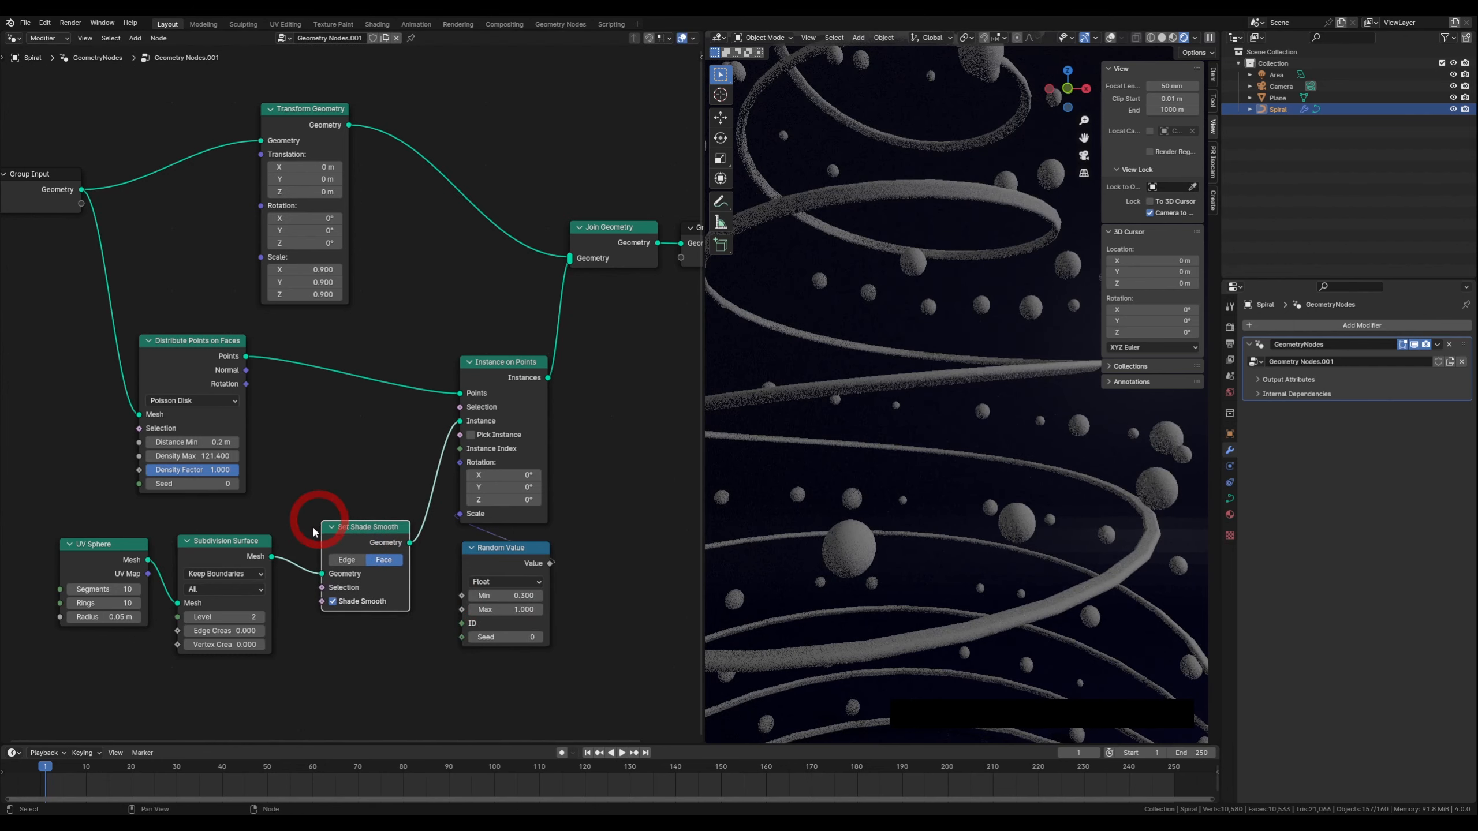
pyautogui.moveTo(358, 532); pyautogui.dragTo(354, 494)
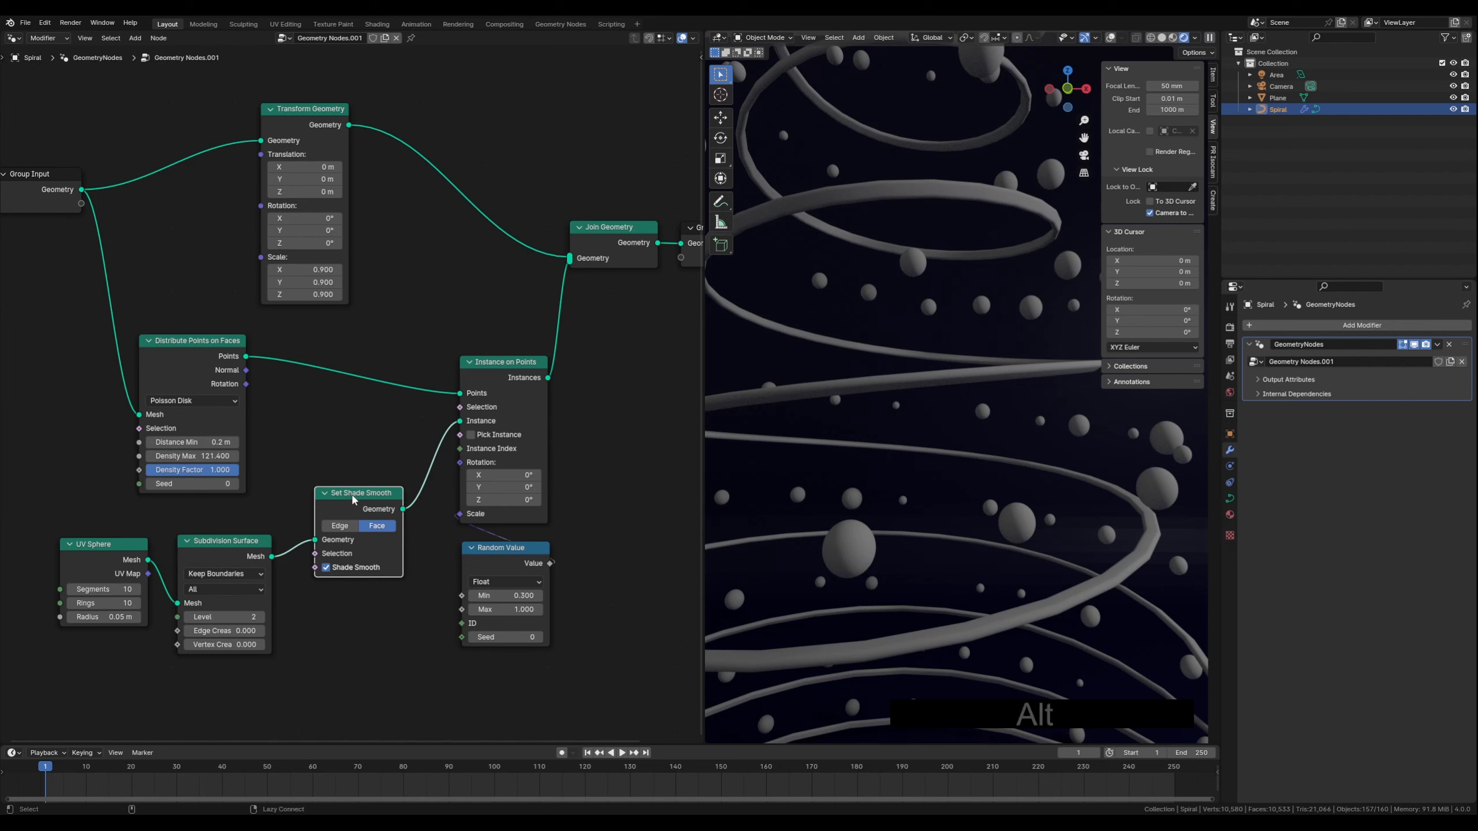
pyautogui.keyDown('alt'); pyautogui.moveTo(352, 494); pyautogui.dragTo(372, 518); pyautogui.keyUp('alt')
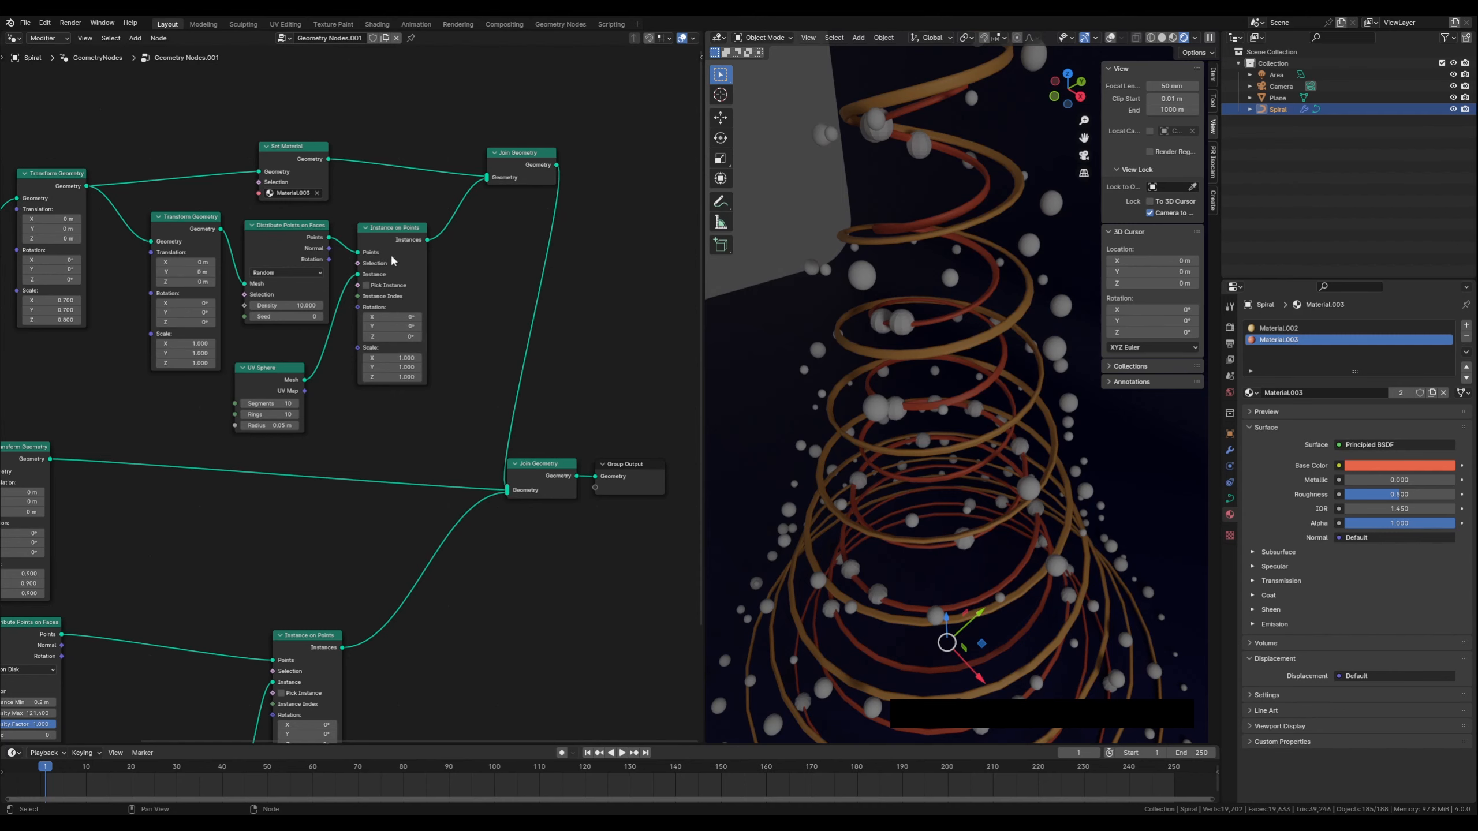
# Spread out the upper node branch by moving the Join Geometry, Group Output, Transform Geometry, distribution and UV Sphere nodes
pyautogui.moveTo(471, 330); pyautogui.dragTo(399, 317, button='middle')
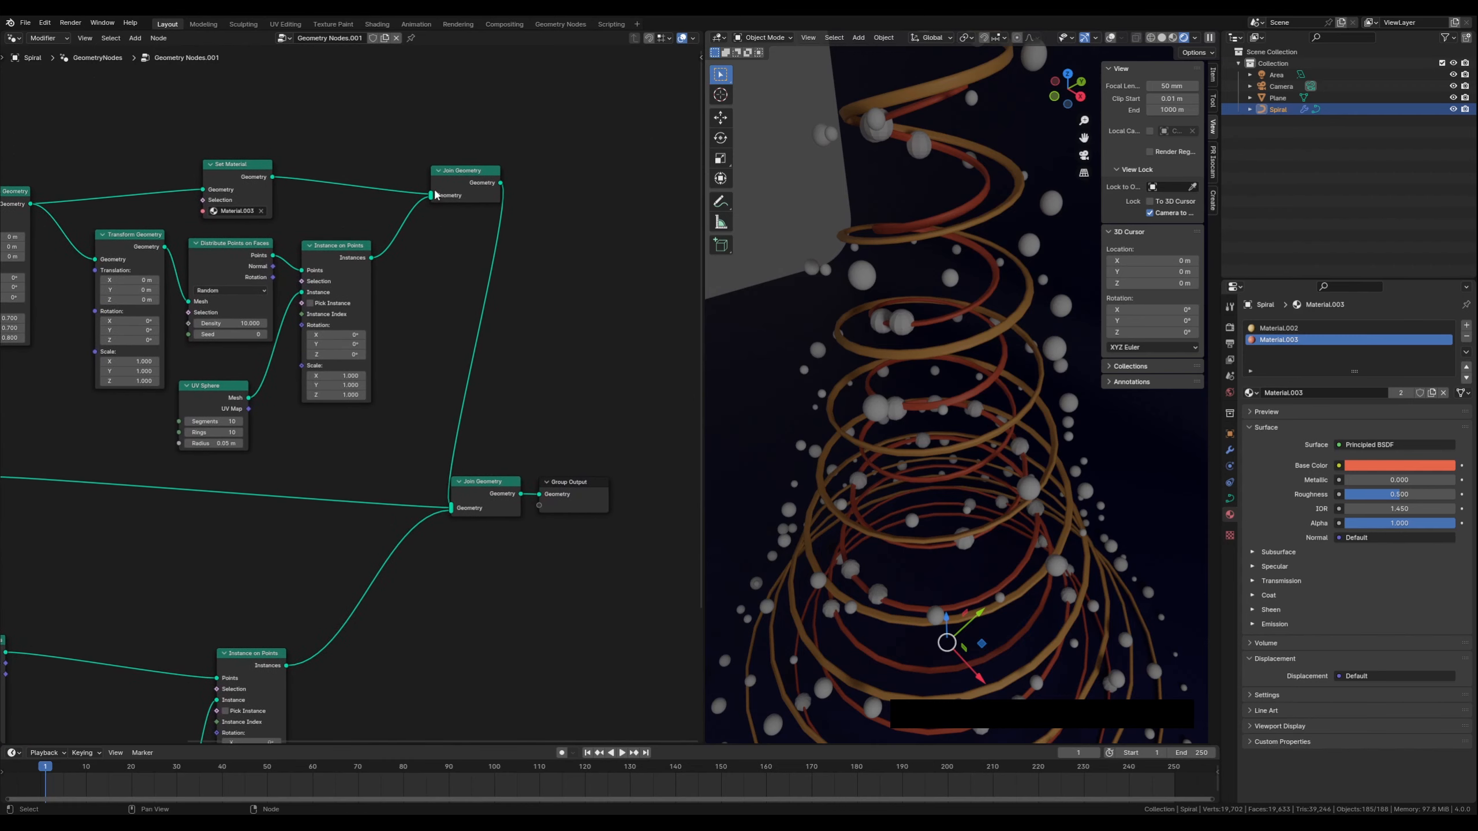
pyautogui.moveTo(488, 457); pyautogui.dragTo(618, 537)
pyautogui.moveTo(500, 482); pyautogui.dragTo(579, 484)
pyautogui.moveTo(471, 170); pyautogui.dragTo(520, 161)
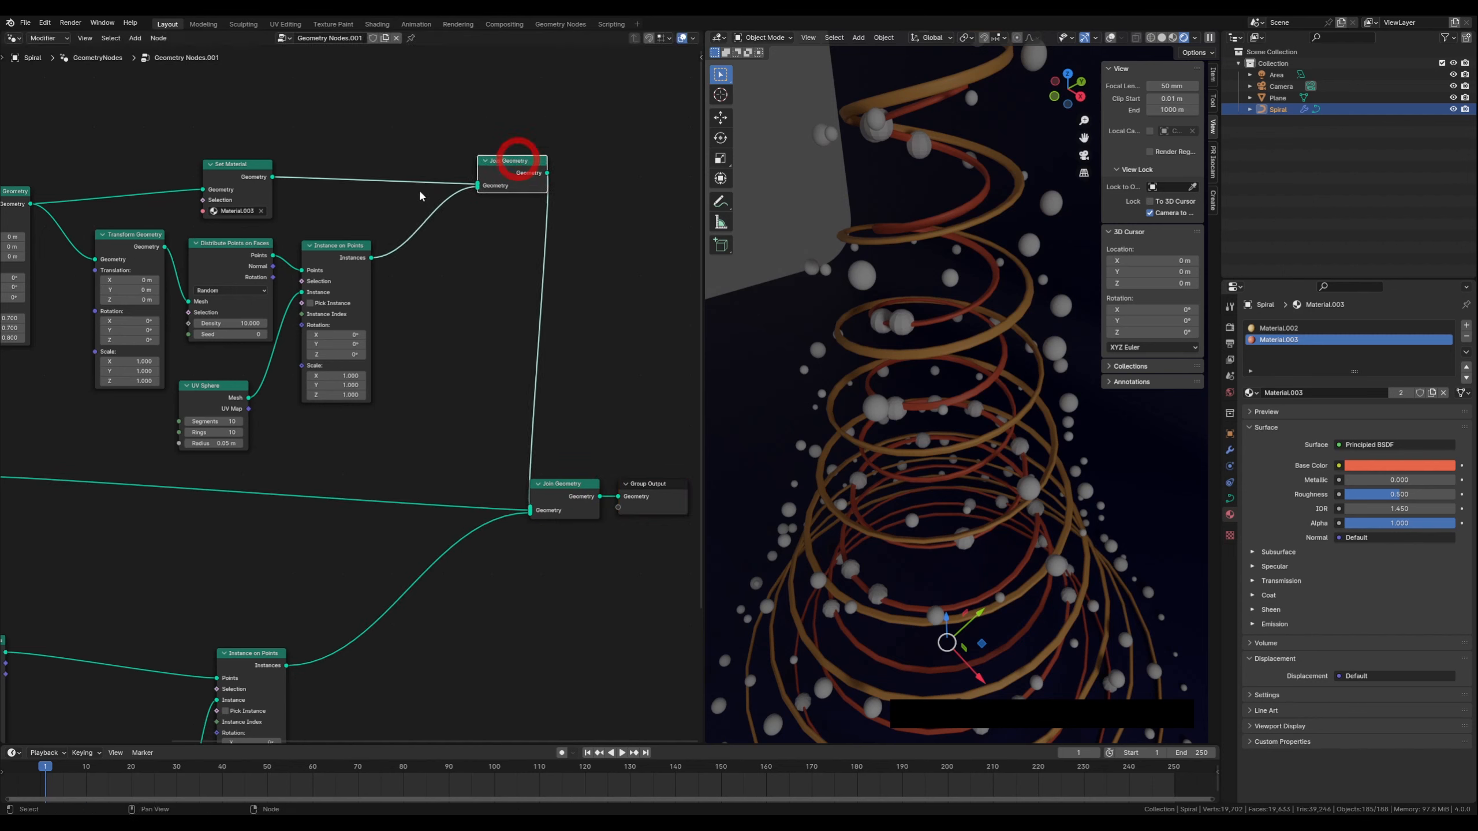
pyautogui.click(127, 236)
pyautogui.moveTo(127, 235); pyautogui.dragTo(117, 245)
pyautogui.moveTo(232, 239); pyautogui.dragTo(364, 246)
pyautogui.moveTo(214, 388); pyautogui.dragTo(204, 393)
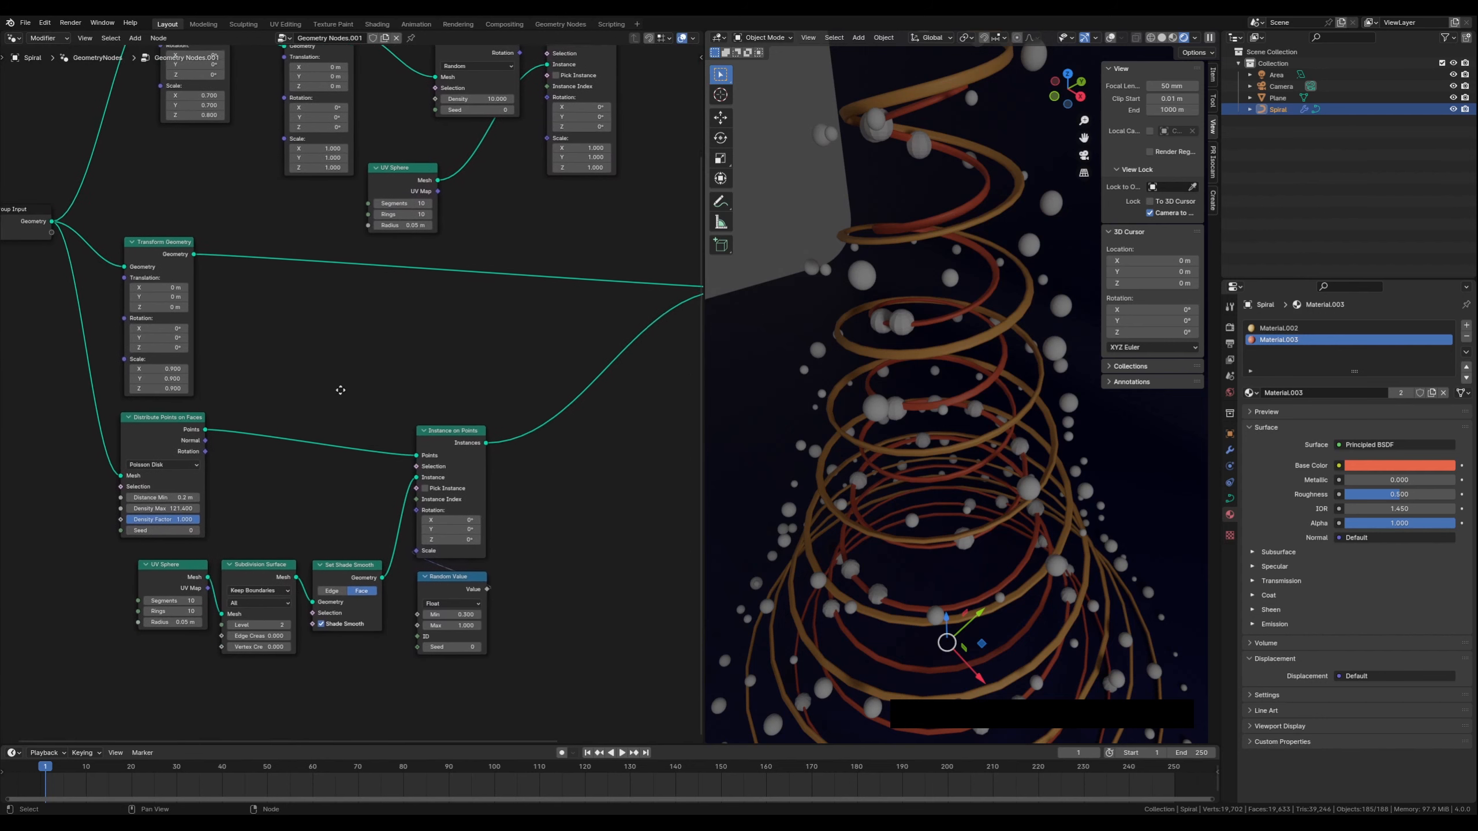
pyautogui.moveTo(340, 391); pyautogui.dragTo(341, 389, button='middle')
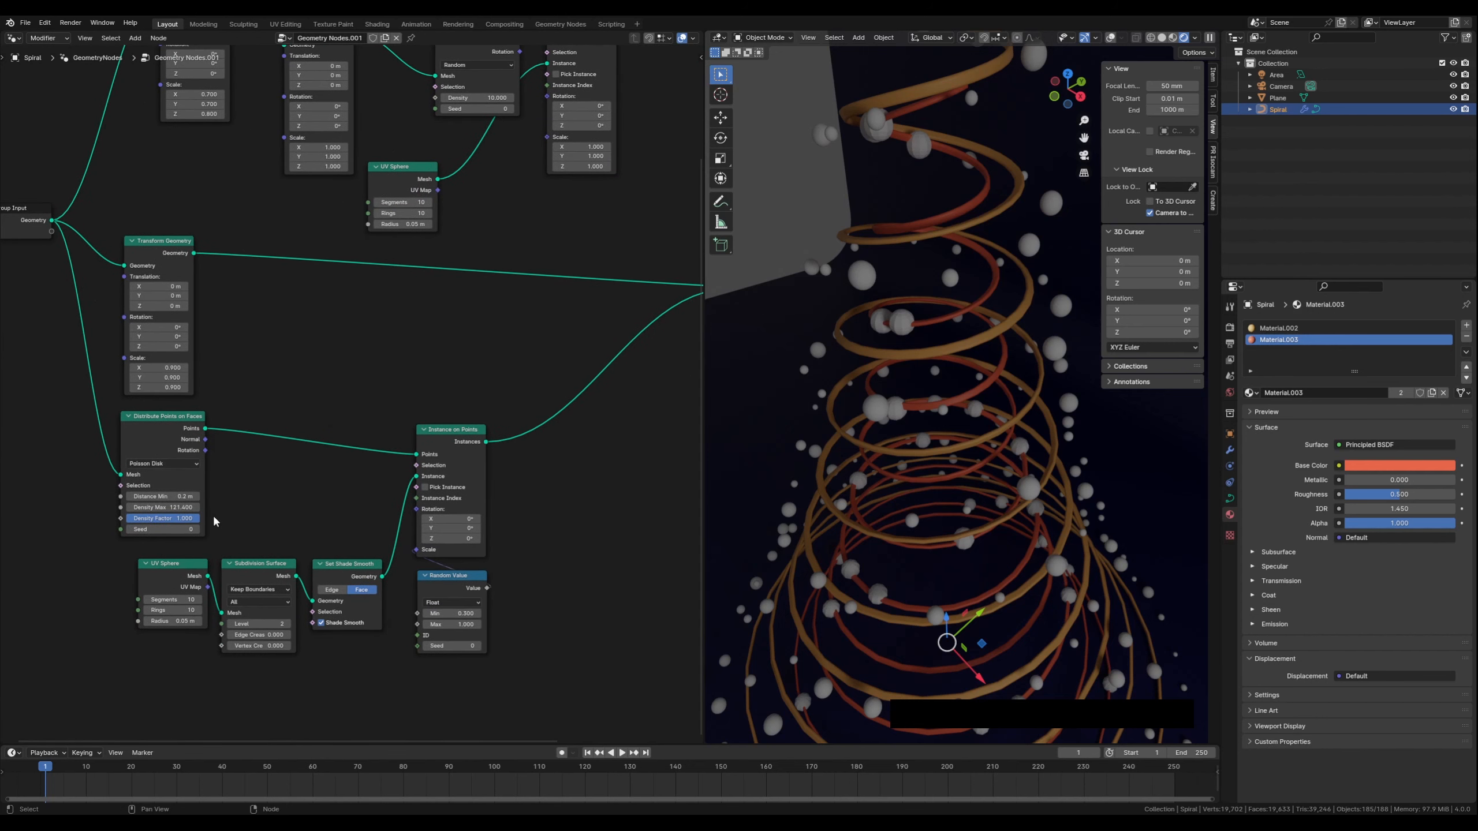
# Duplicate the Subdivision Surface and Set Shade Smooth nodes and place the copies beside the upper UV Sphere node
pyautogui.click(323, 572)
pyautogui.press('shift')
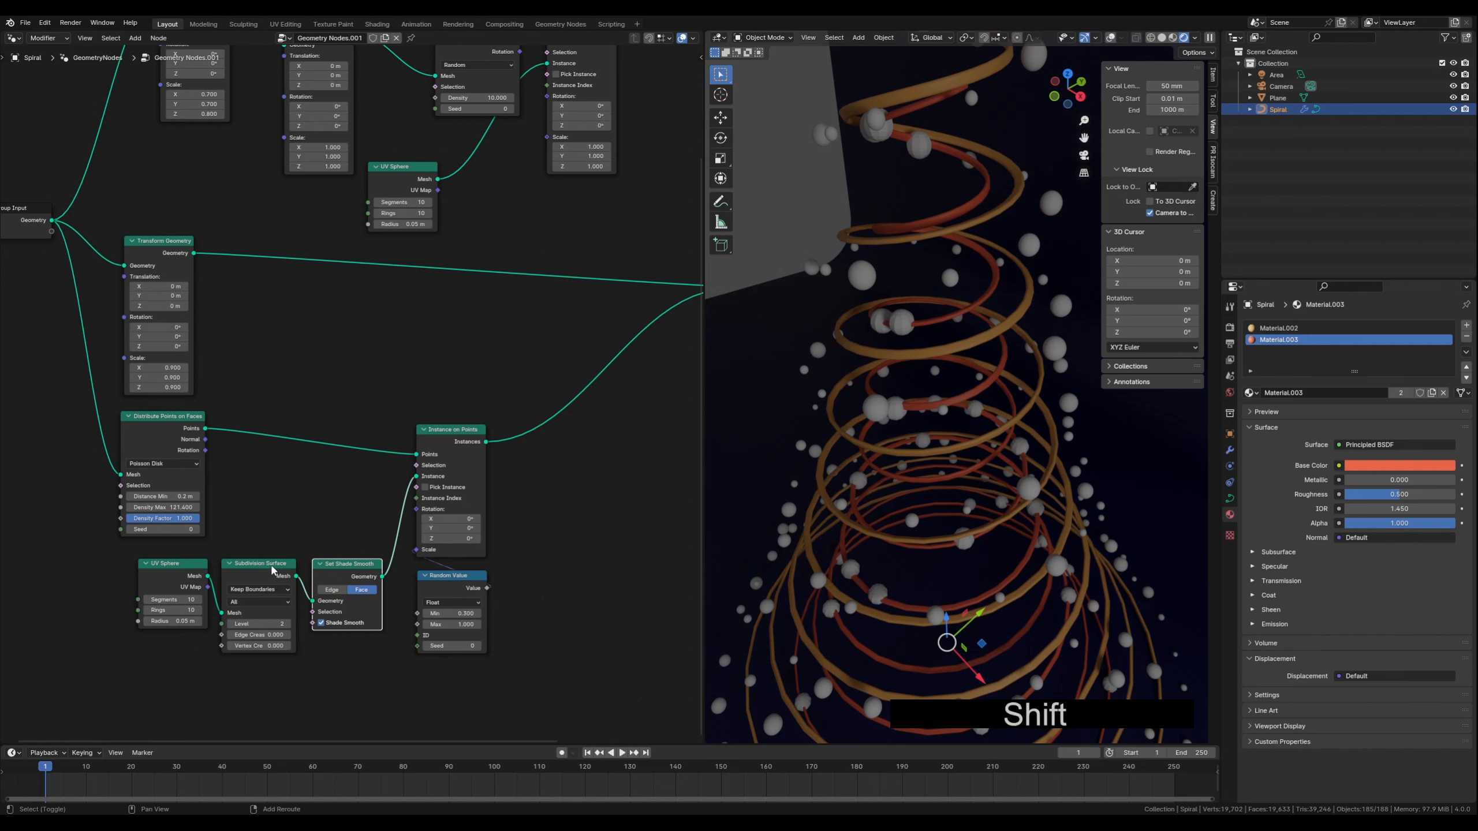
pyautogui.keyDown('shift'); pyautogui.click(275, 566); pyautogui.keyUp('shift')
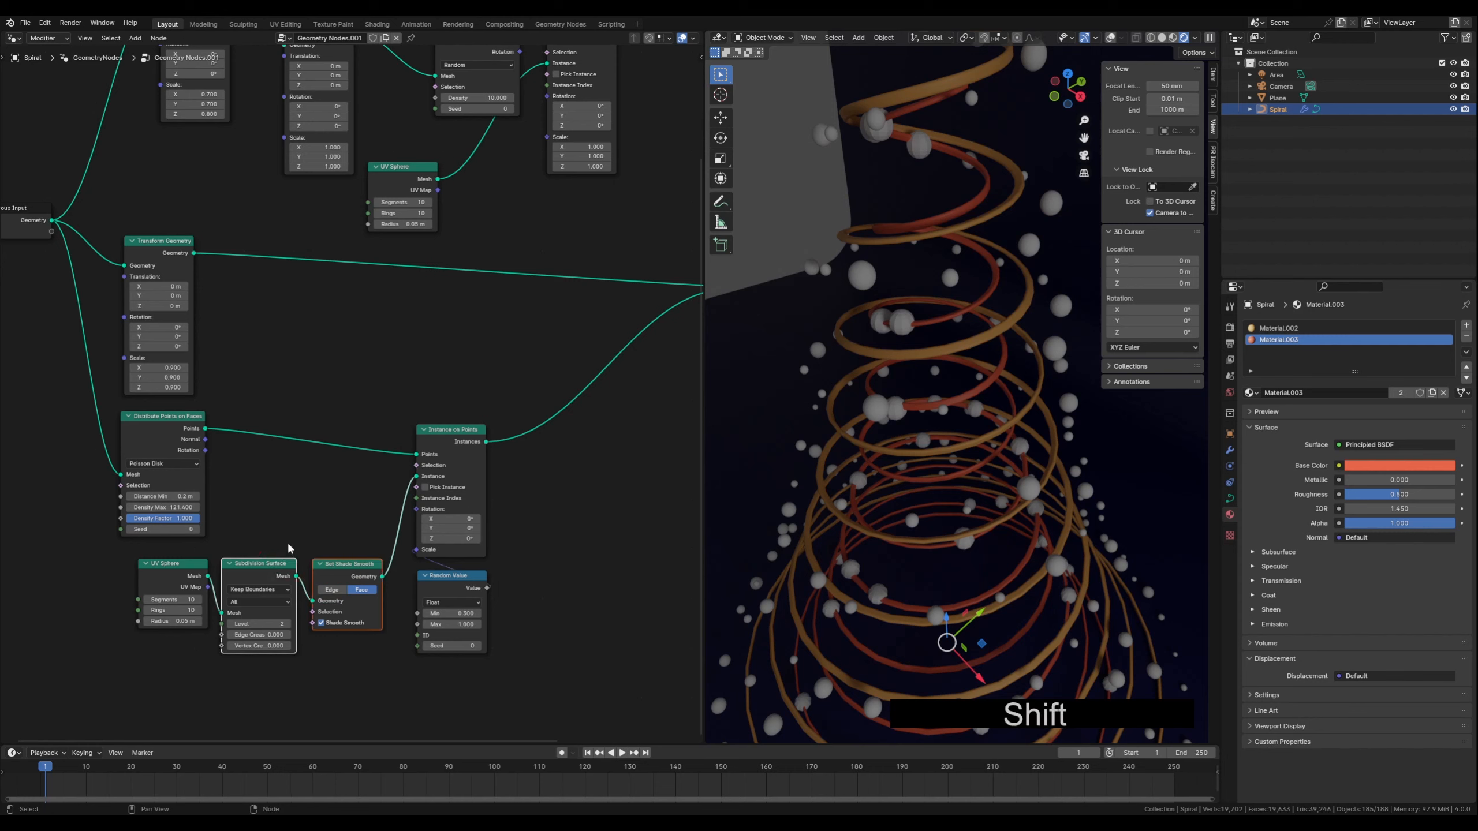
pyautogui.hotkey('shift', 'd')
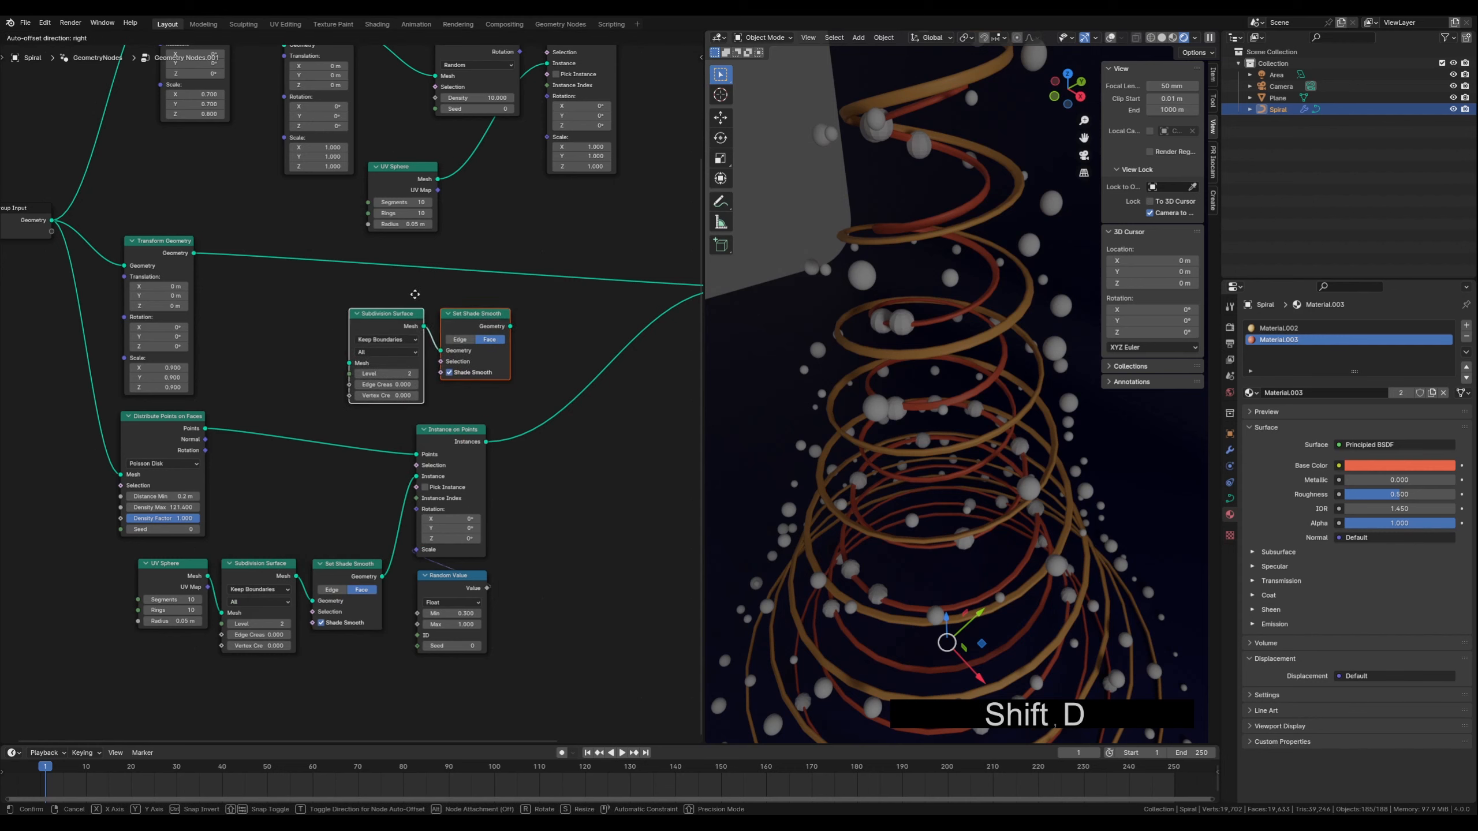
pyautogui.click(407, 286)
pyautogui.moveTo(521, 251); pyautogui.dragTo(347, 505, button='middle')
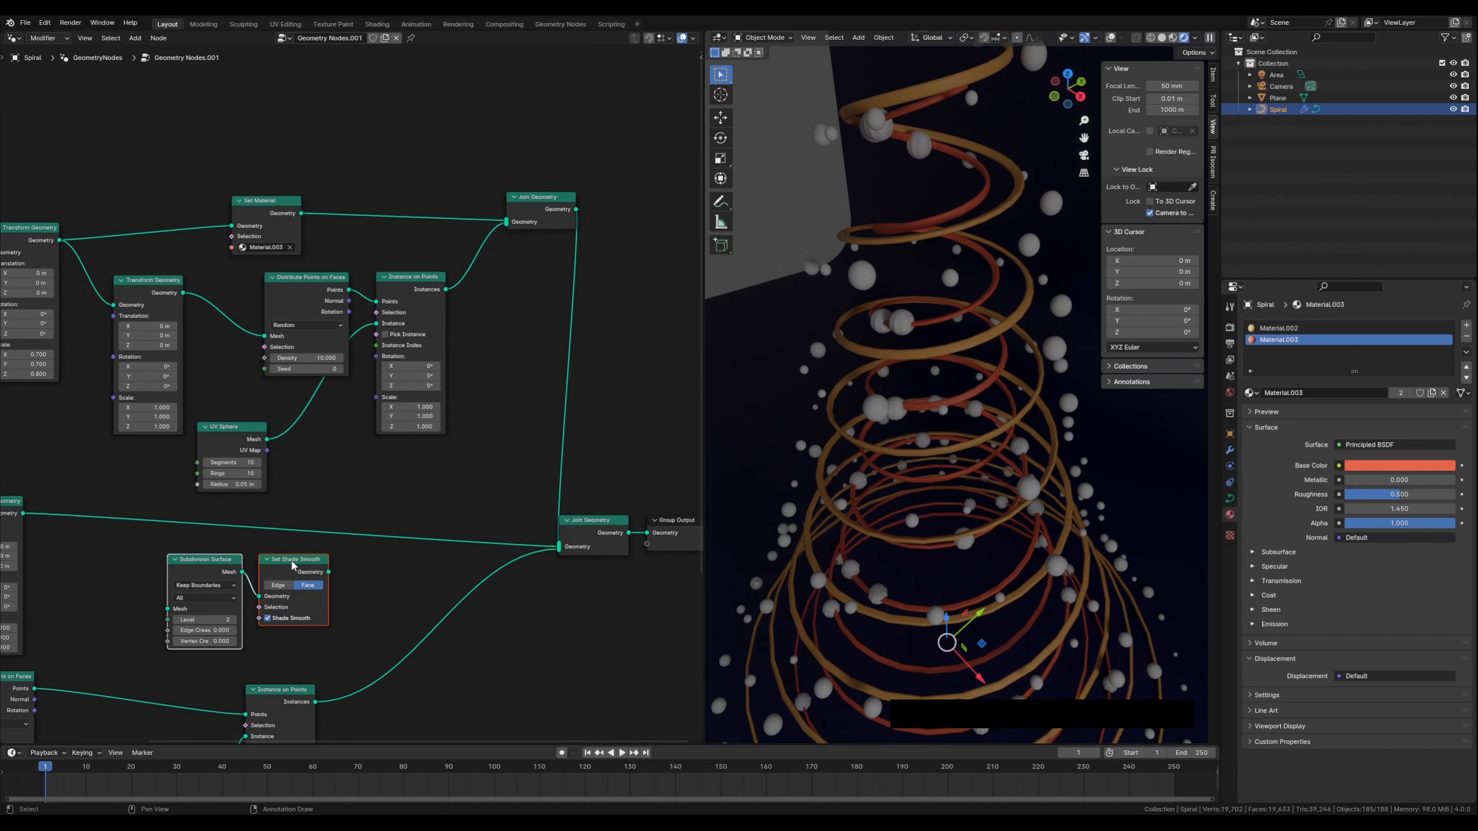
pyautogui.moveTo(293, 565); pyautogui.dragTo(368, 501)
pyautogui.moveTo(418, 442)
pyautogui.mouseDown()
pyautogui.moveTo(463, 449)
pyautogui.moveTo(444, 448)
pyautogui.mouseUp()
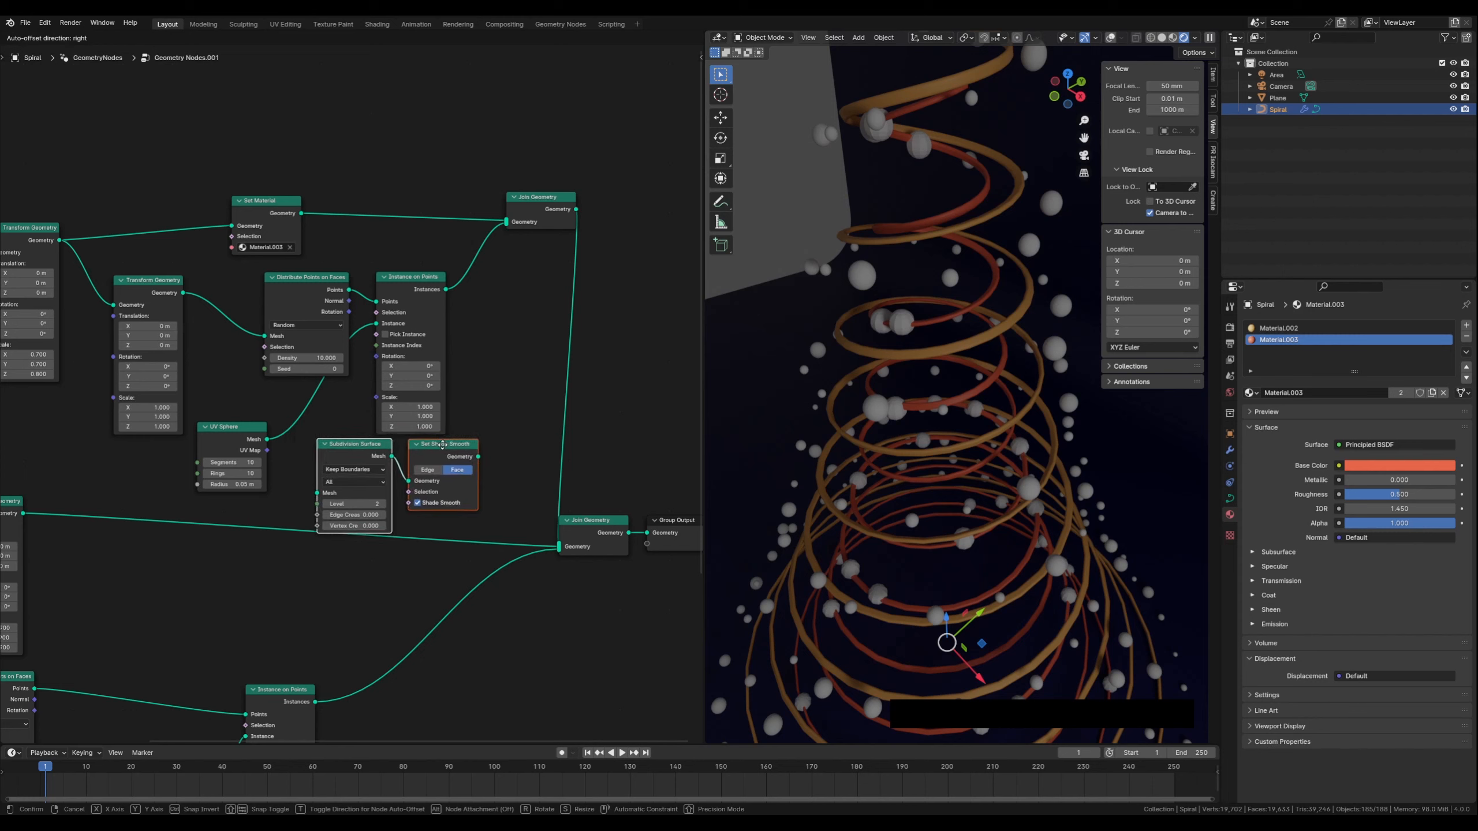
pyautogui.click(442, 444)
# Insert the copied Subdivision Surface and Set Shade Smooth nodes between the upper UV Sphere and Instance on Points nodes
pyautogui.click(474, 419)
pyautogui.click(350, 442)
pyautogui.moveTo(350, 442)
pyautogui.mouseDown()
pyautogui.moveTo(321, 419)
pyautogui.moveTo(349, 421)
pyautogui.mouseUp()
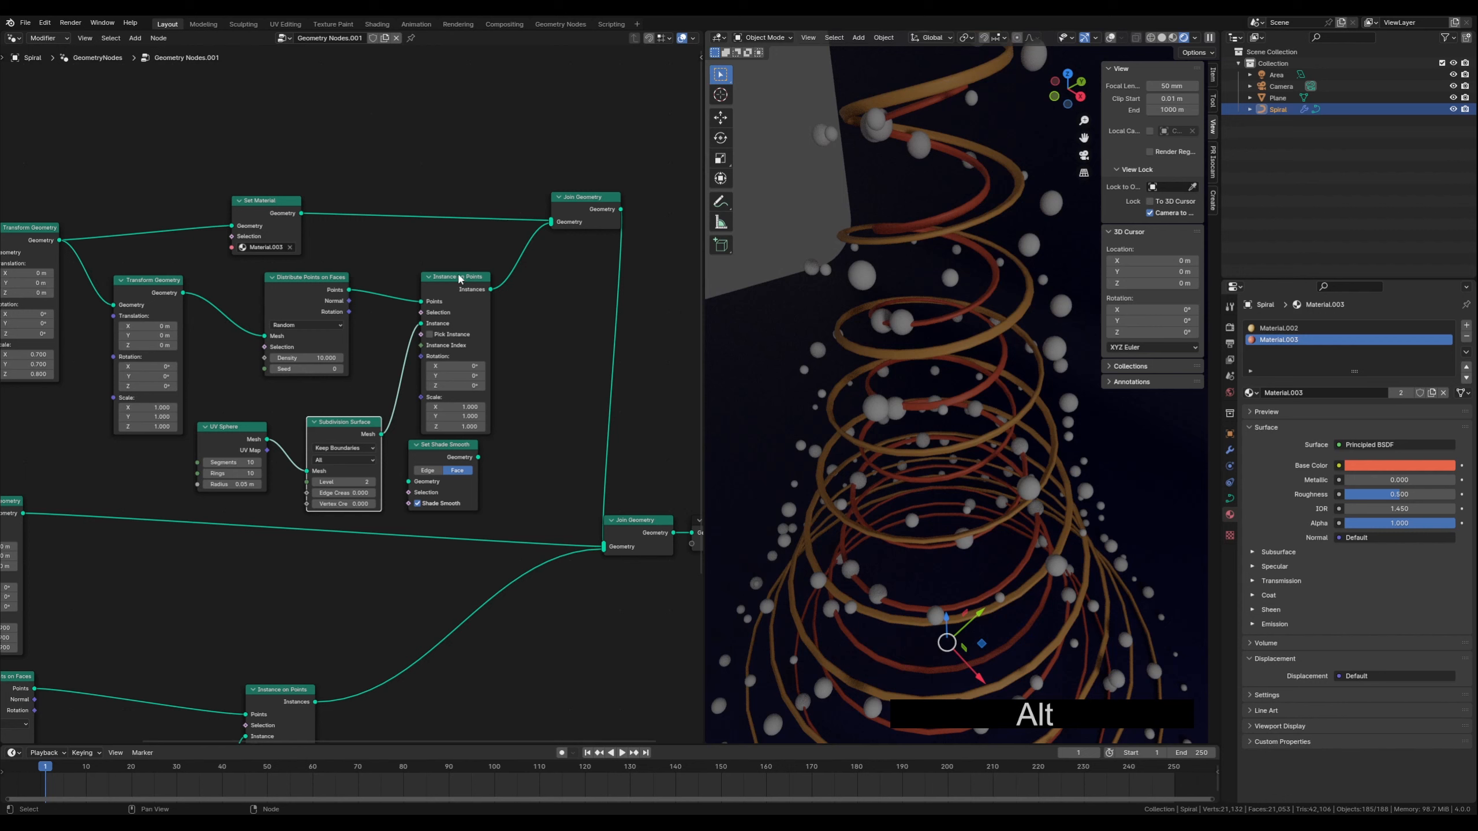
pyautogui.moveTo(457, 277); pyautogui.dragTo(527, 277)
pyautogui.moveTo(440, 443); pyautogui.dragTo(451, 419)
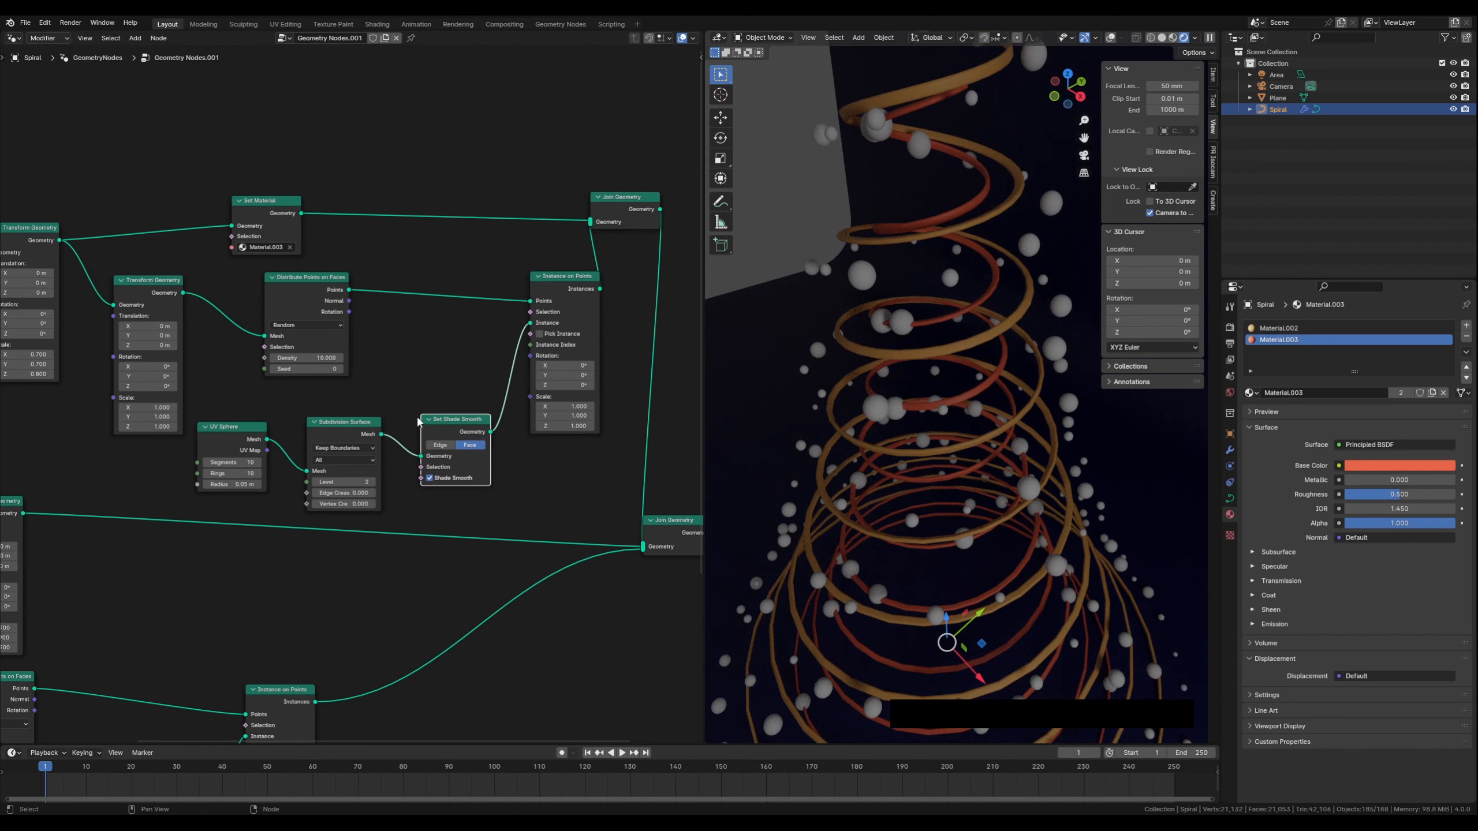
pyautogui.moveTo(344, 423); pyautogui.dragTo(365, 419)
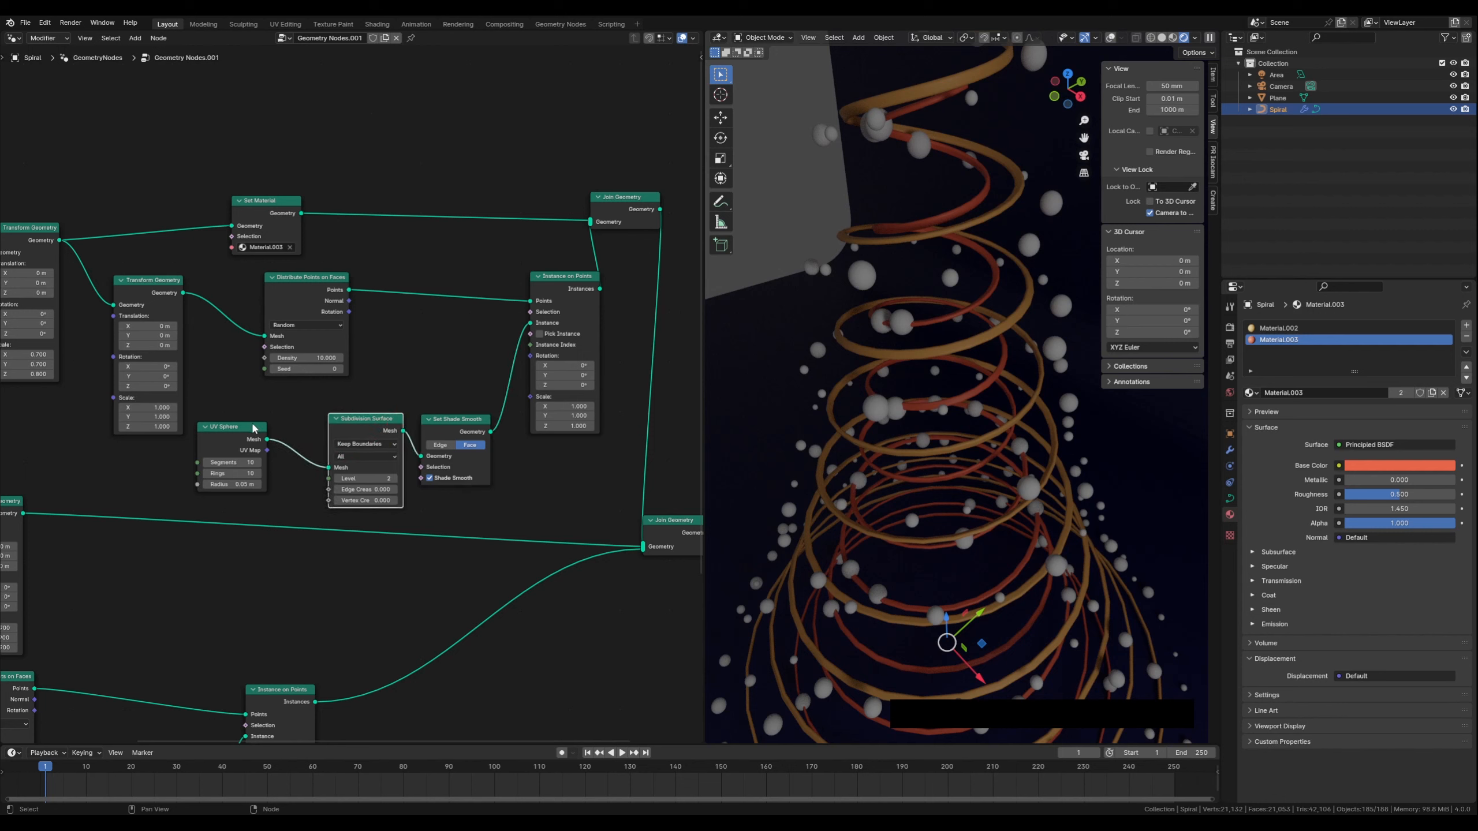
# Move the upper UV Sphere node slightly to line it up with the Subdivision Surface node
pyautogui.moveTo(252, 429); pyautogui.dragTo(293, 420)
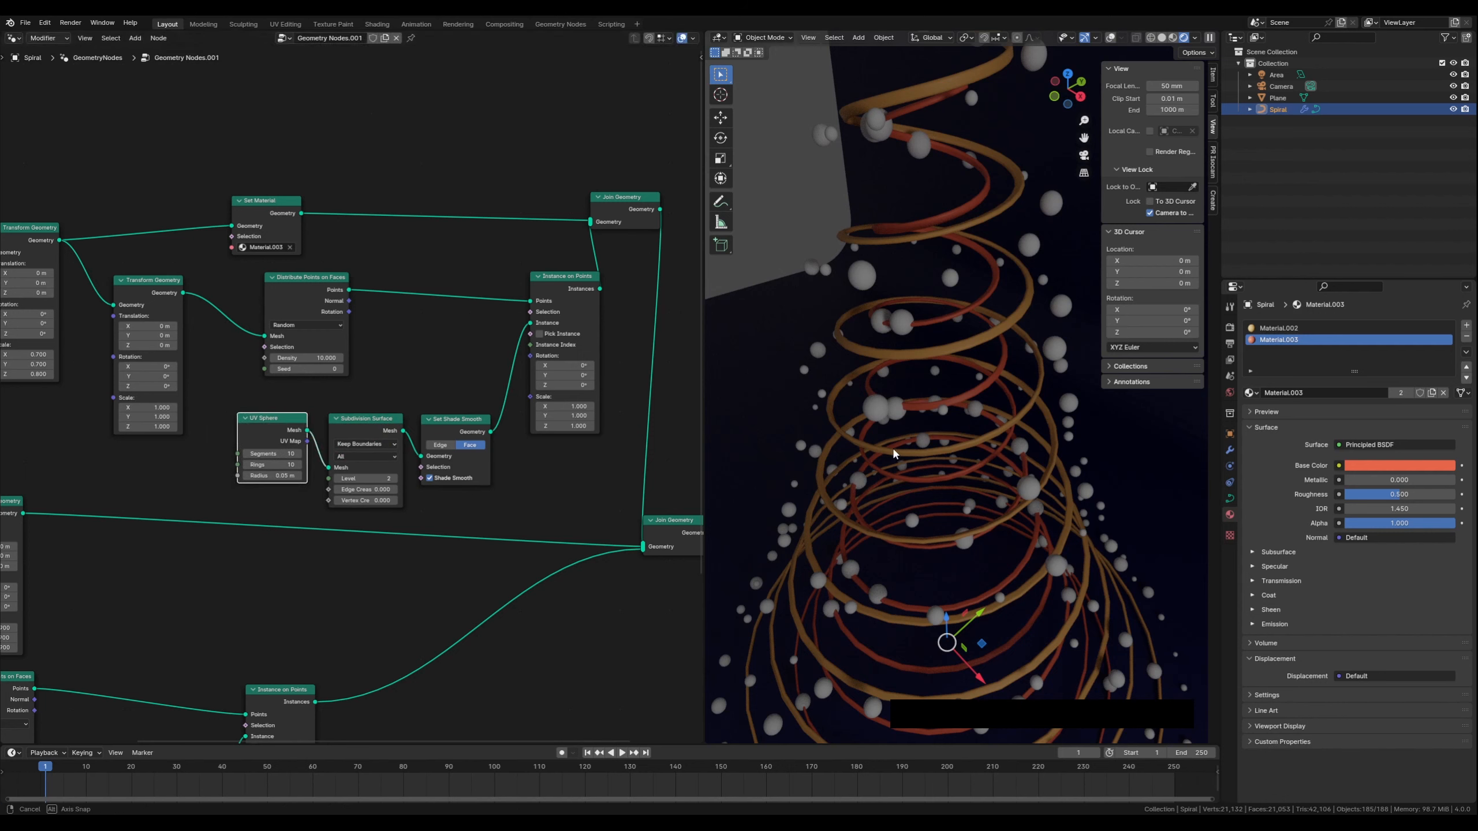
pyautogui.moveTo(867, 459); pyautogui.dragTo(866, 454, button='middle')
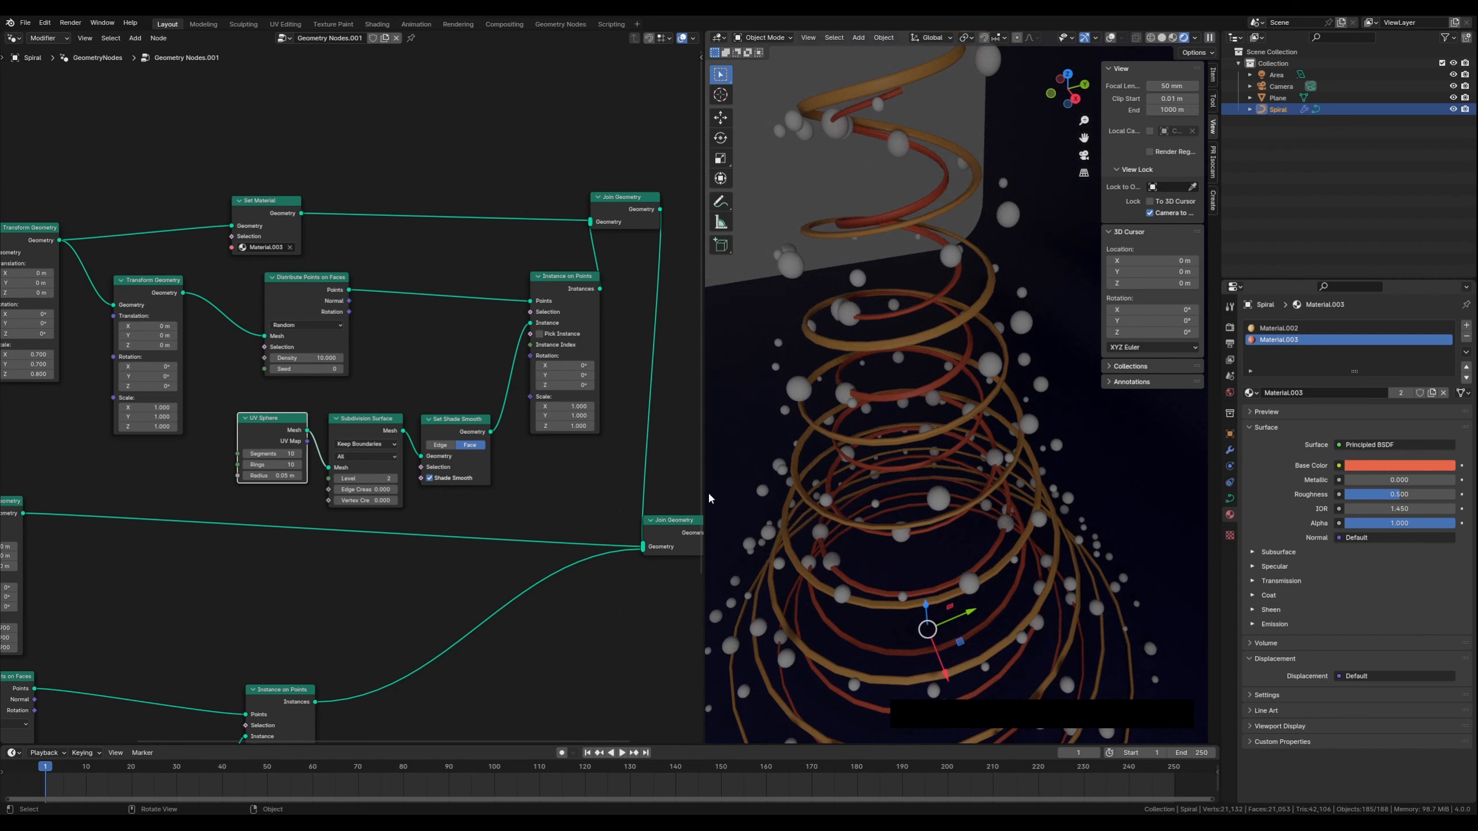
pyautogui.moveTo(703, 490); pyautogui.dragTo(740, 491)
pyautogui.moveTo(921, 477); pyautogui.dragTo(902, 474, button='middle')
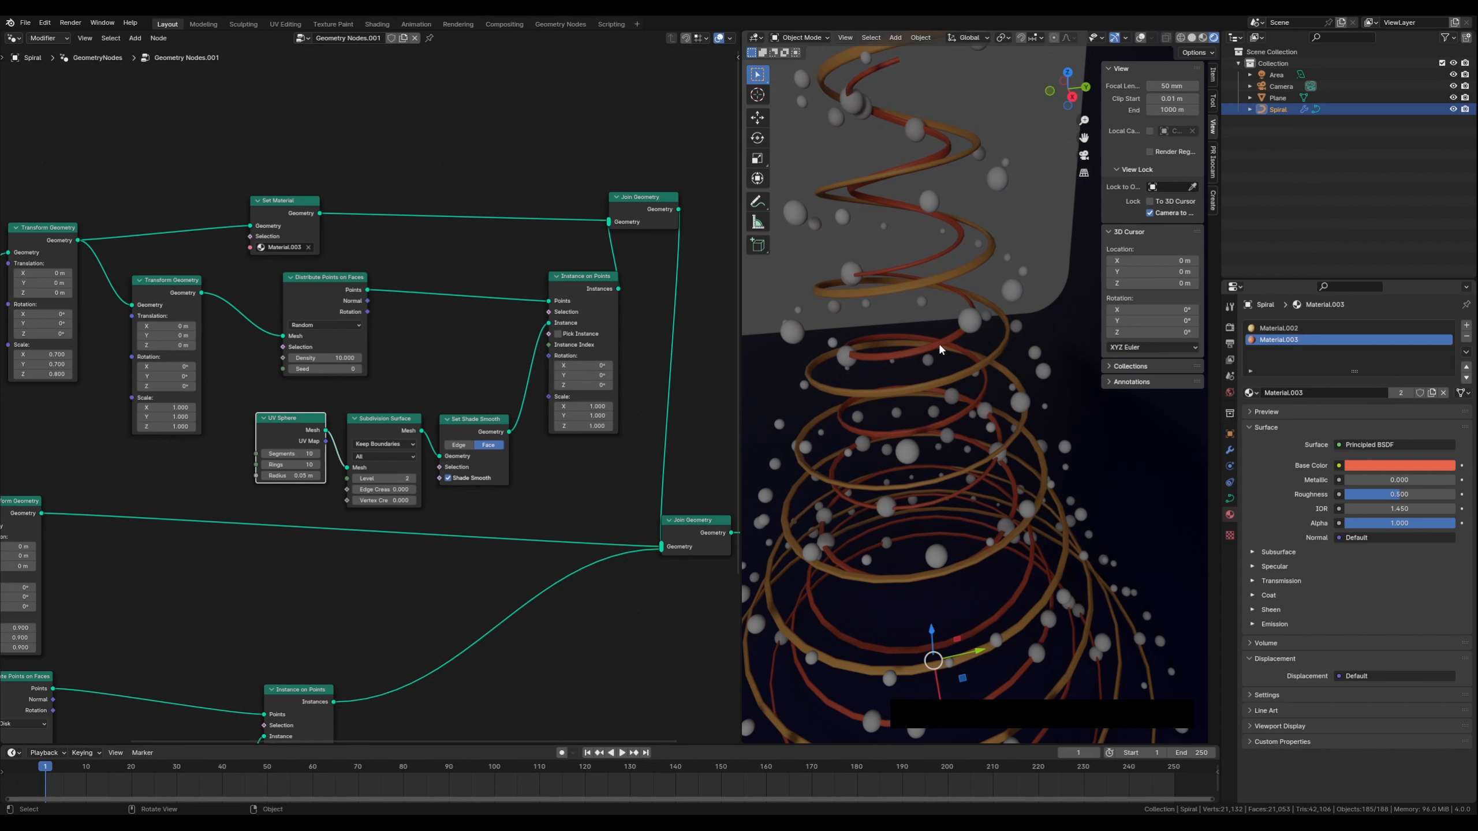
pyautogui.moveTo(877, 455); pyautogui.dragTo(879, 462, button='middle')
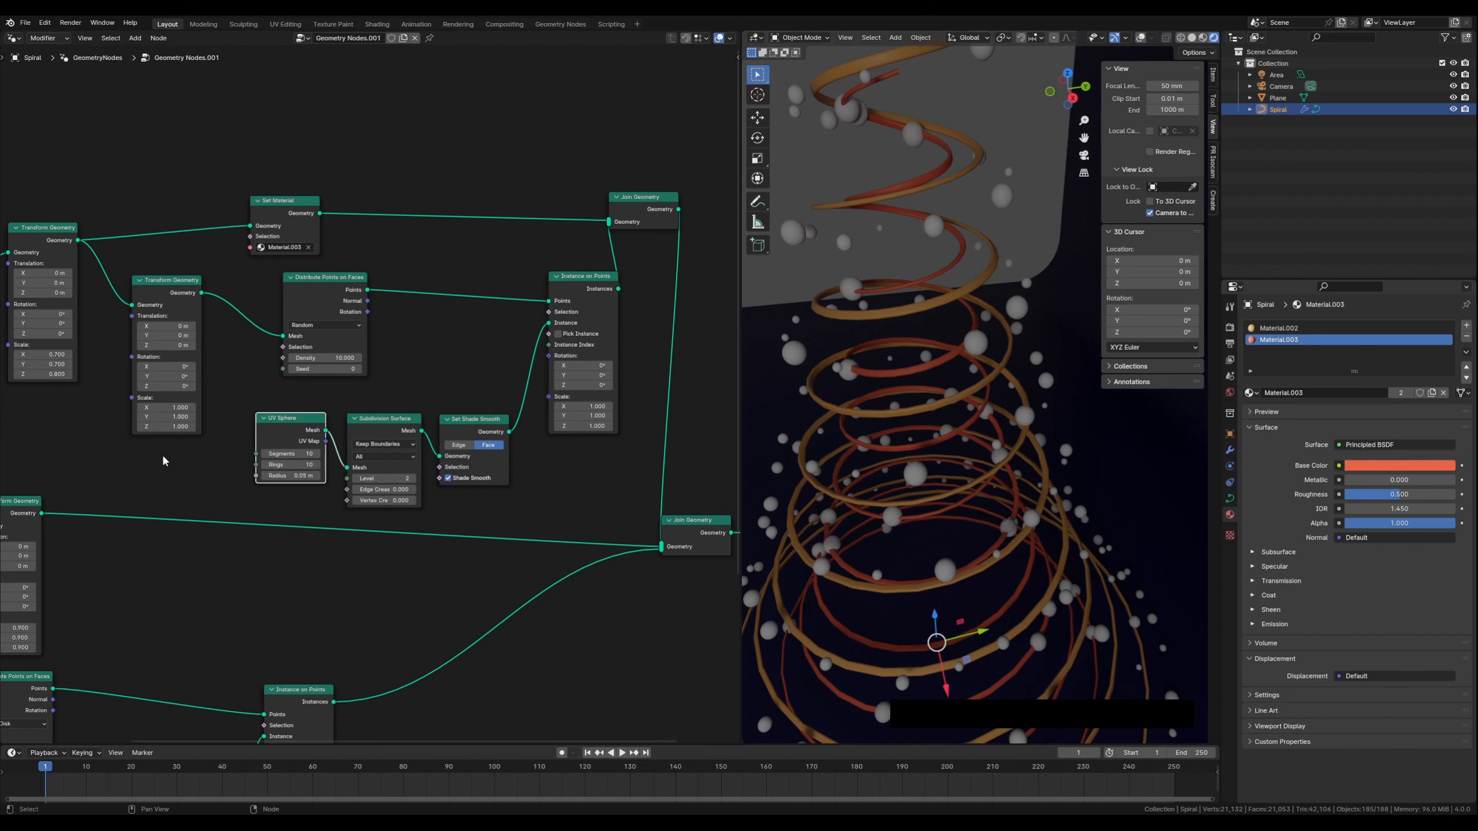
# Set the scale of the inner Transform Geometry node to 1.1 on X, Y and Z
pyautogui.moveTo(166, 461); pyautogui.dragTo(297, 460, button='middle')
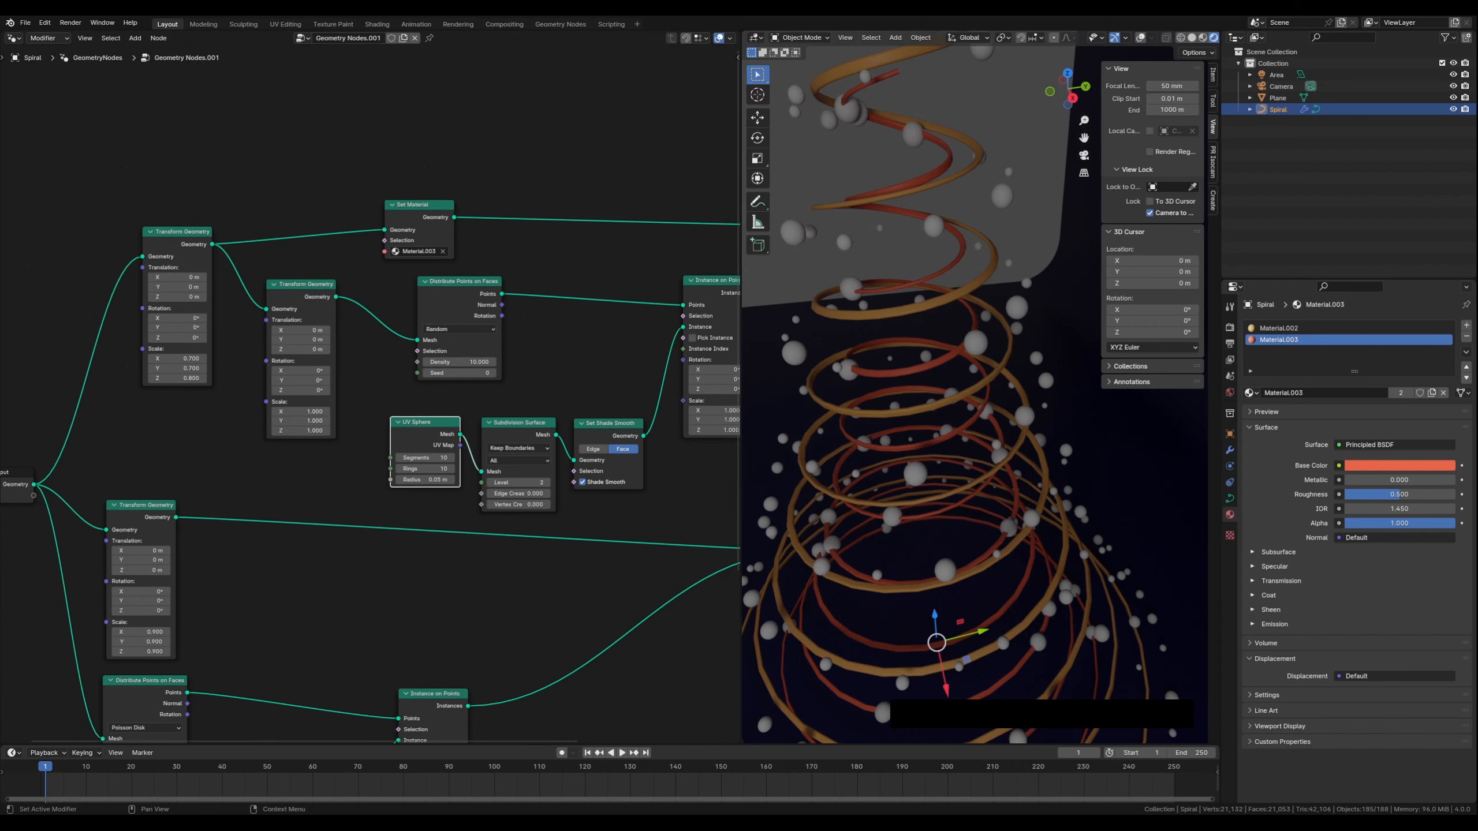
pyautogui.moveTo(359, 355); pyautogui.dragTo(332, 380, button='middle')
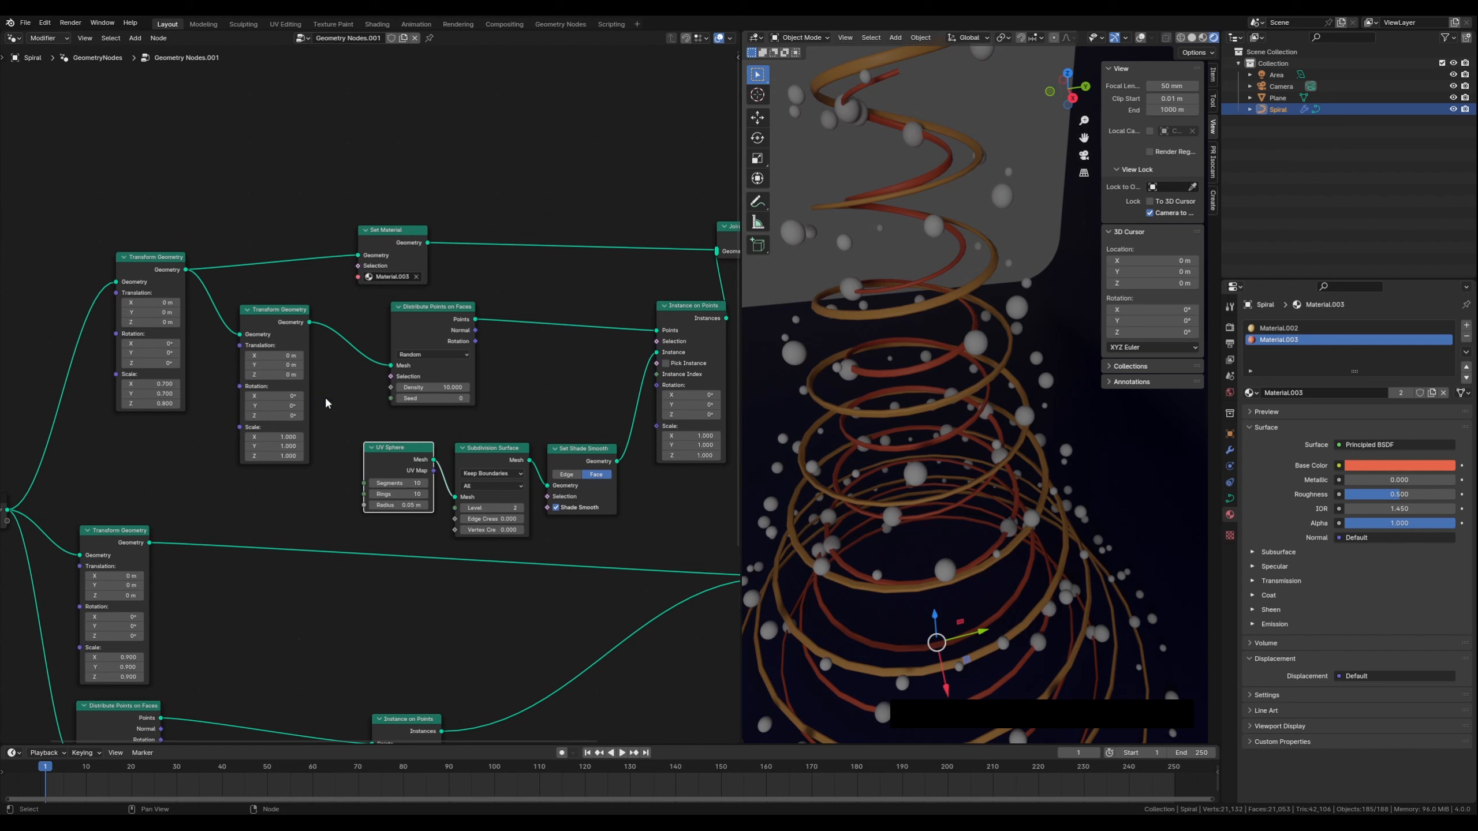
pyautogui.click(301, 436)
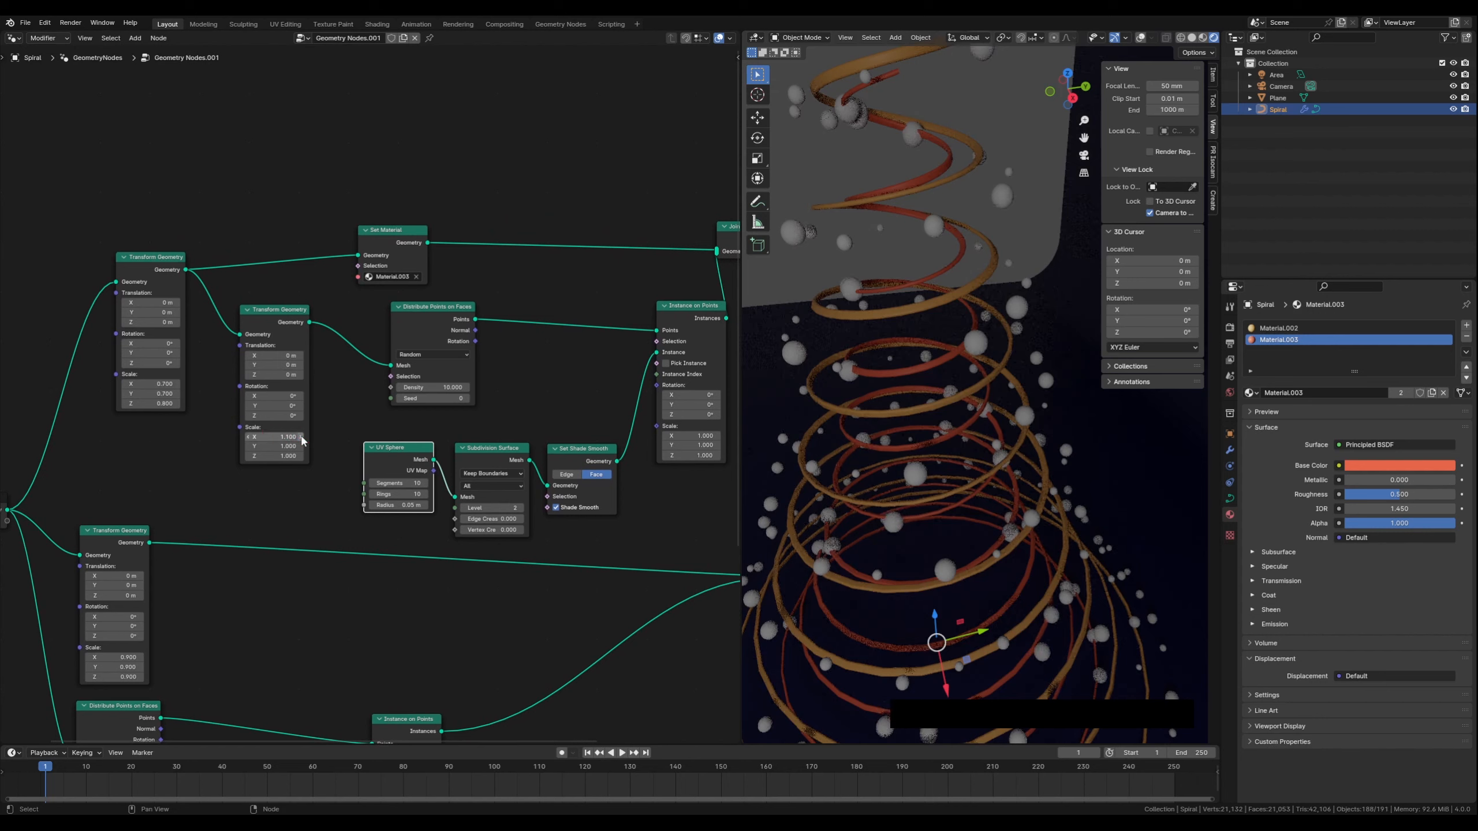
pyautogui.click(249, 437)
pyautogui.click(300, 446)
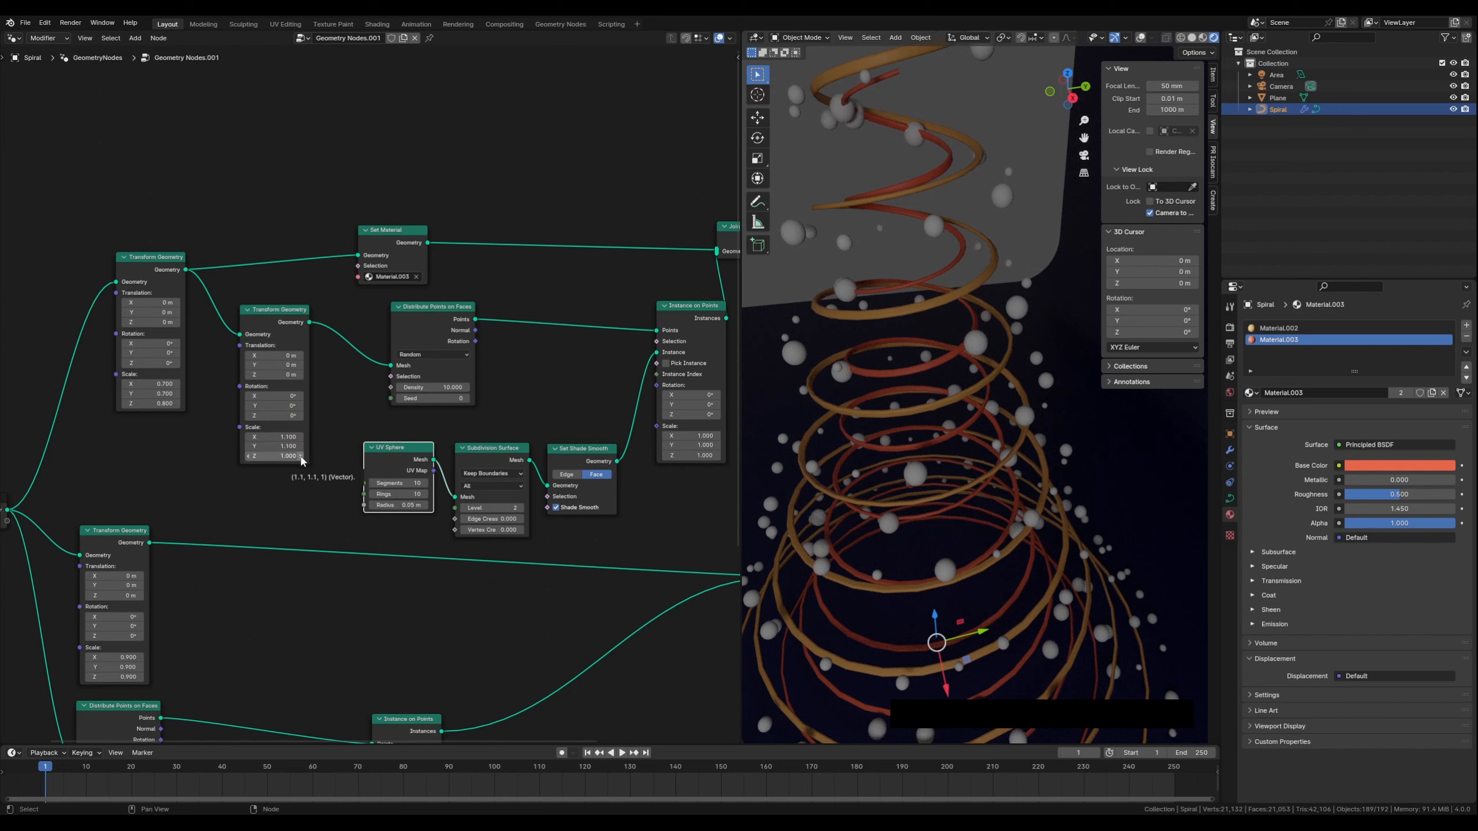
pyautogui.click(300, 457)
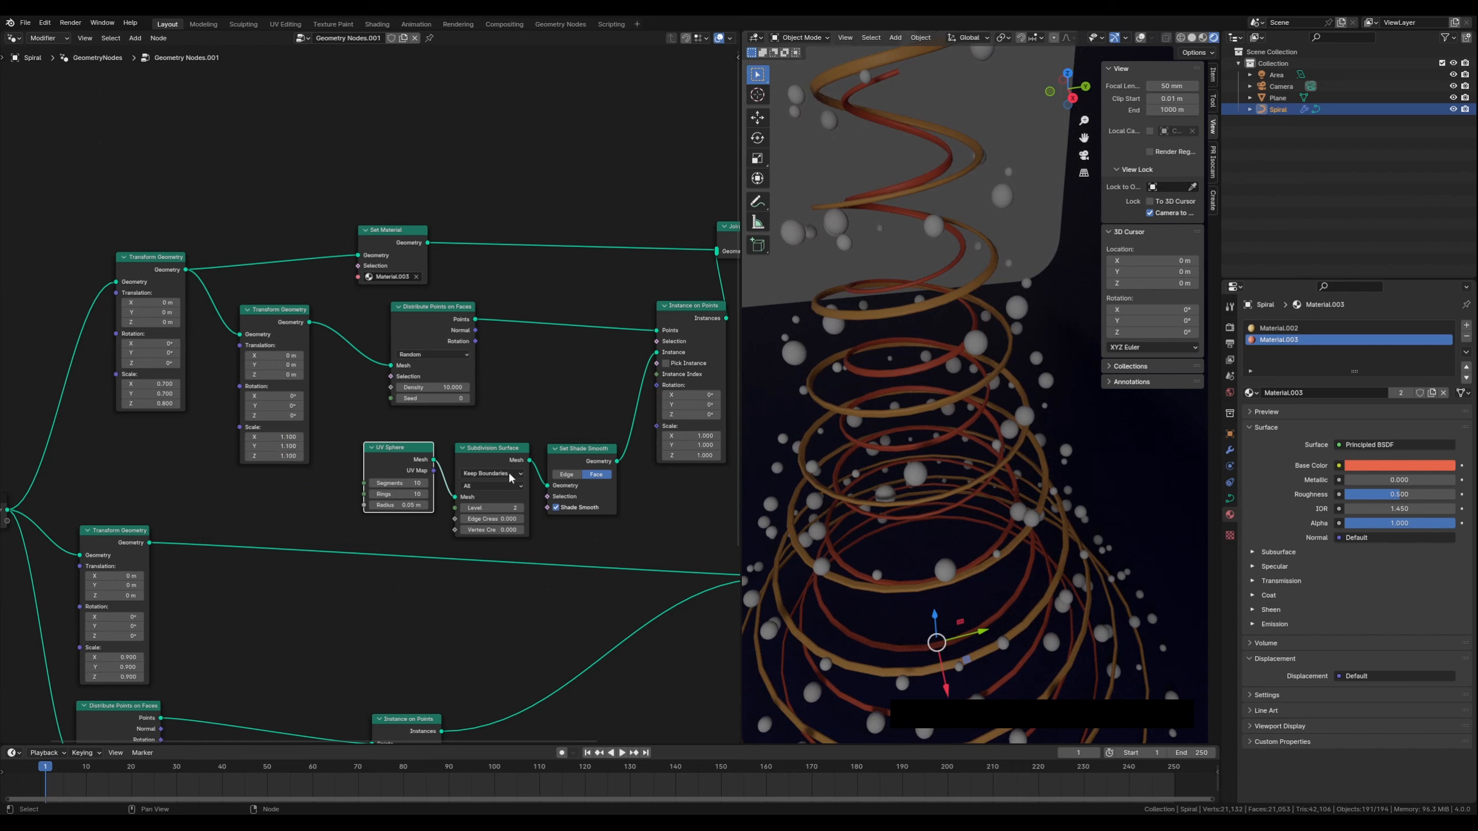
# Rearrange the upper branch's Subdivision Surface, UV Sphere, Transform Geometry and Set Material nodes for a cleaner layout
pyautogui.moveTo(867, 494); pyautogui.dragTo(822, 498, button='middle')
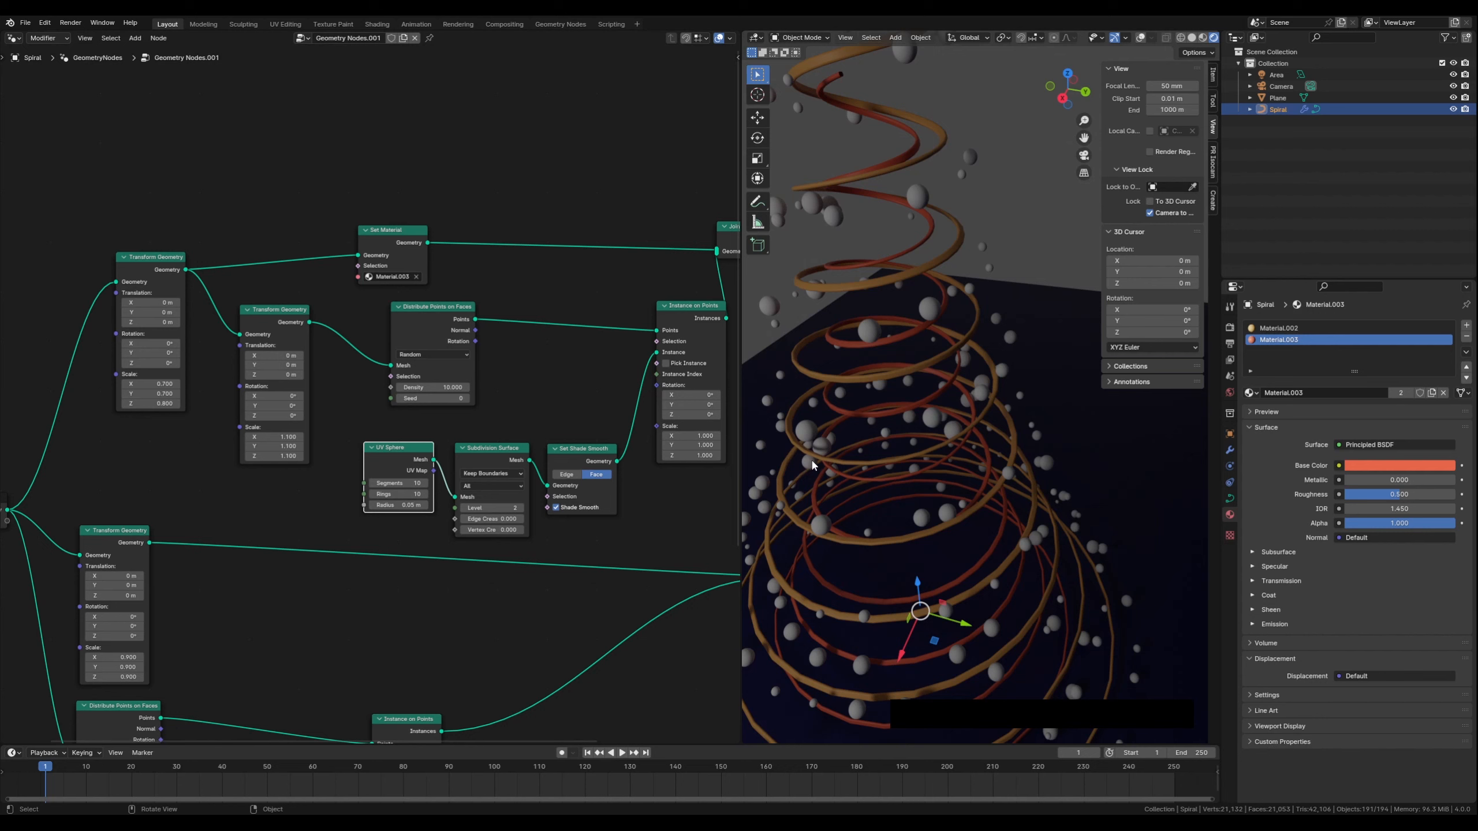
pyautogui.moveTo(841, 490); pyautogui.dragTo(814, 486, button='middle')
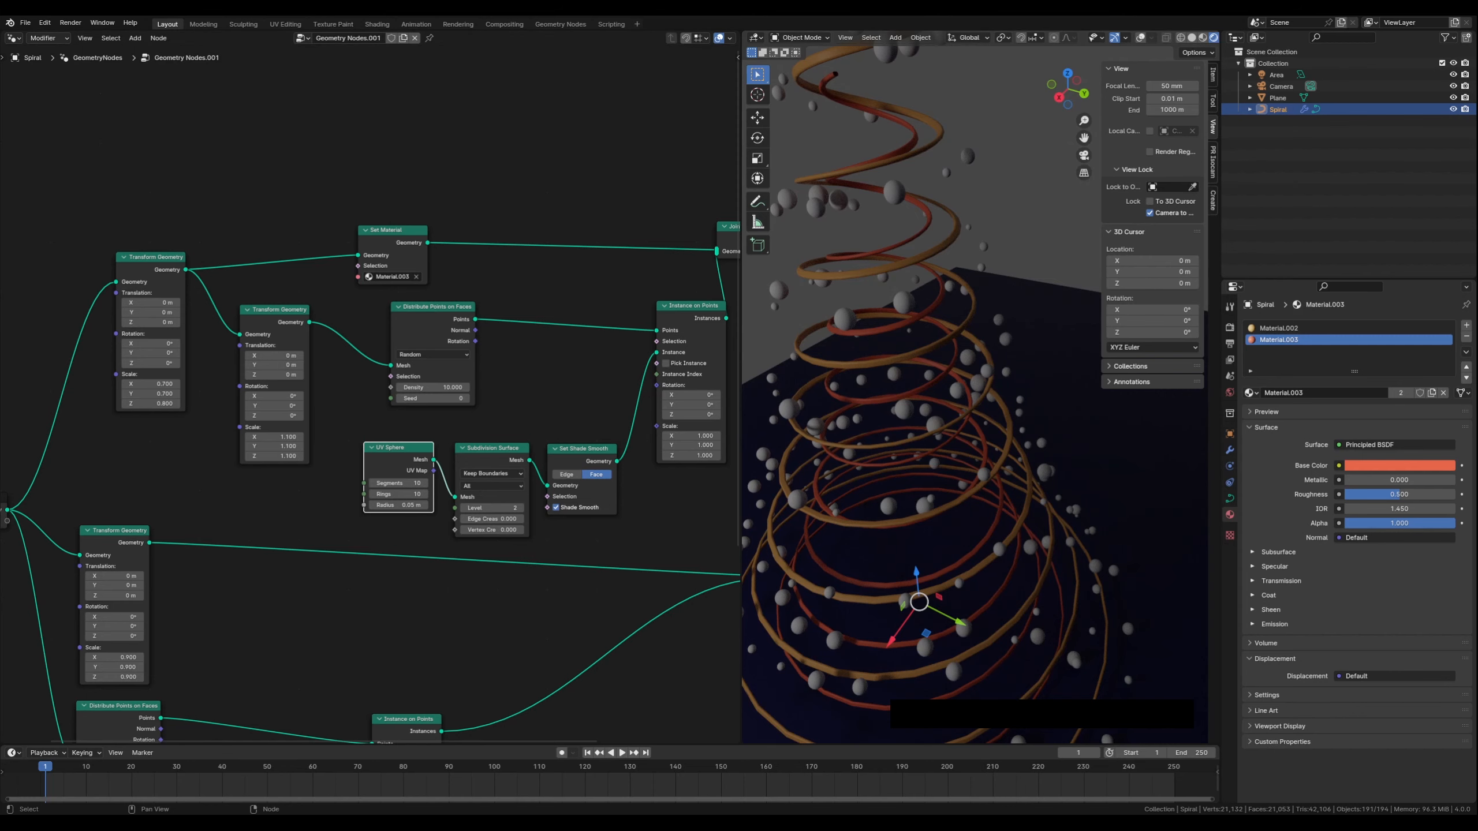
pyautogui.moveTo(522, 415); pyautogui.dragTo(536, 377, button='middle')
pyautogui.moveTo(428, 416); pyautogui.dragTo(389, 434)
pyautogui.moveTo(285, 267); pyautogui.dragTo(253, 257)
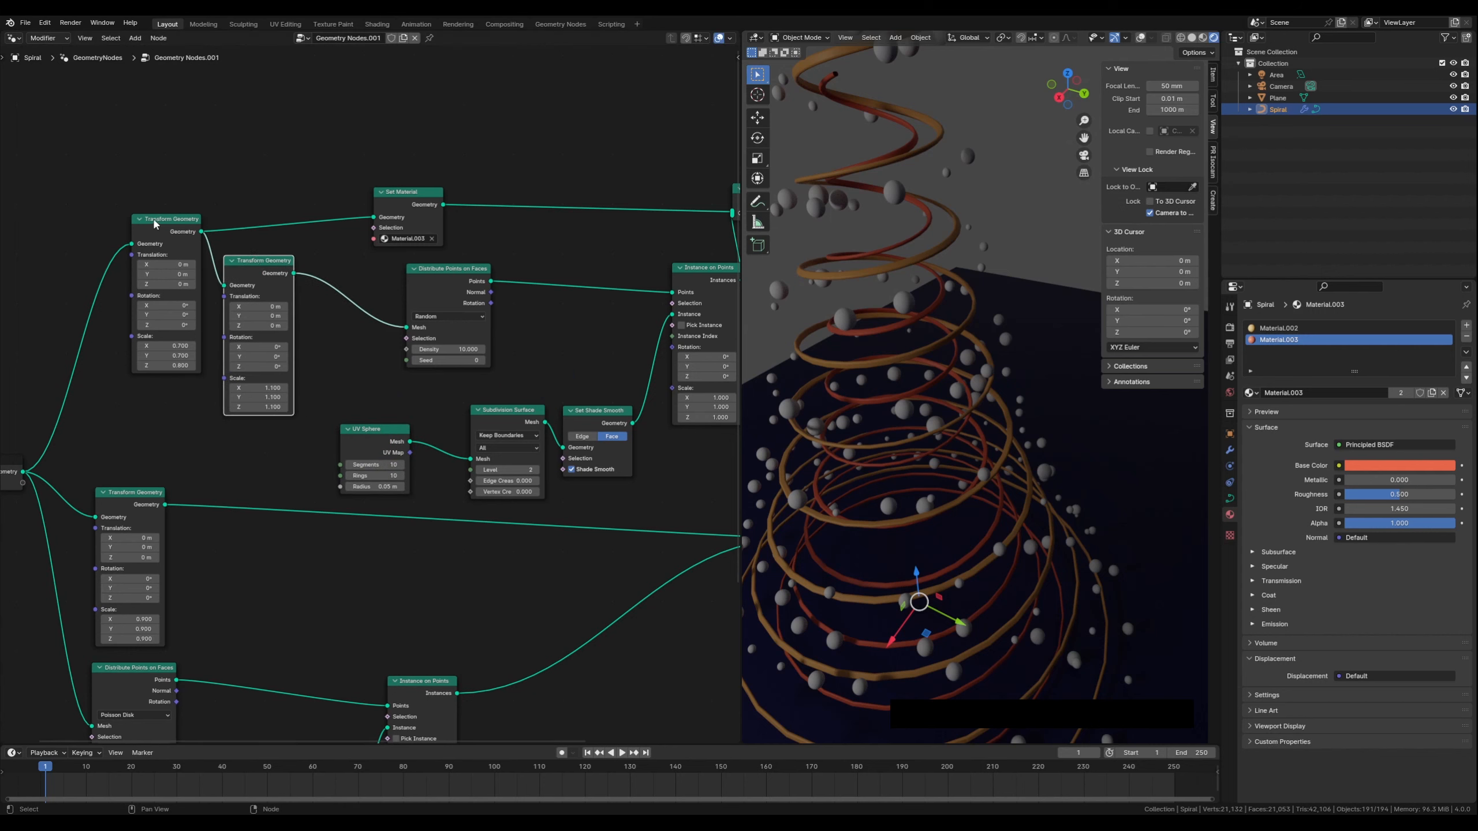
pyautogui.moveTo(152, 216); pyautogui.dragTo(84, 175)
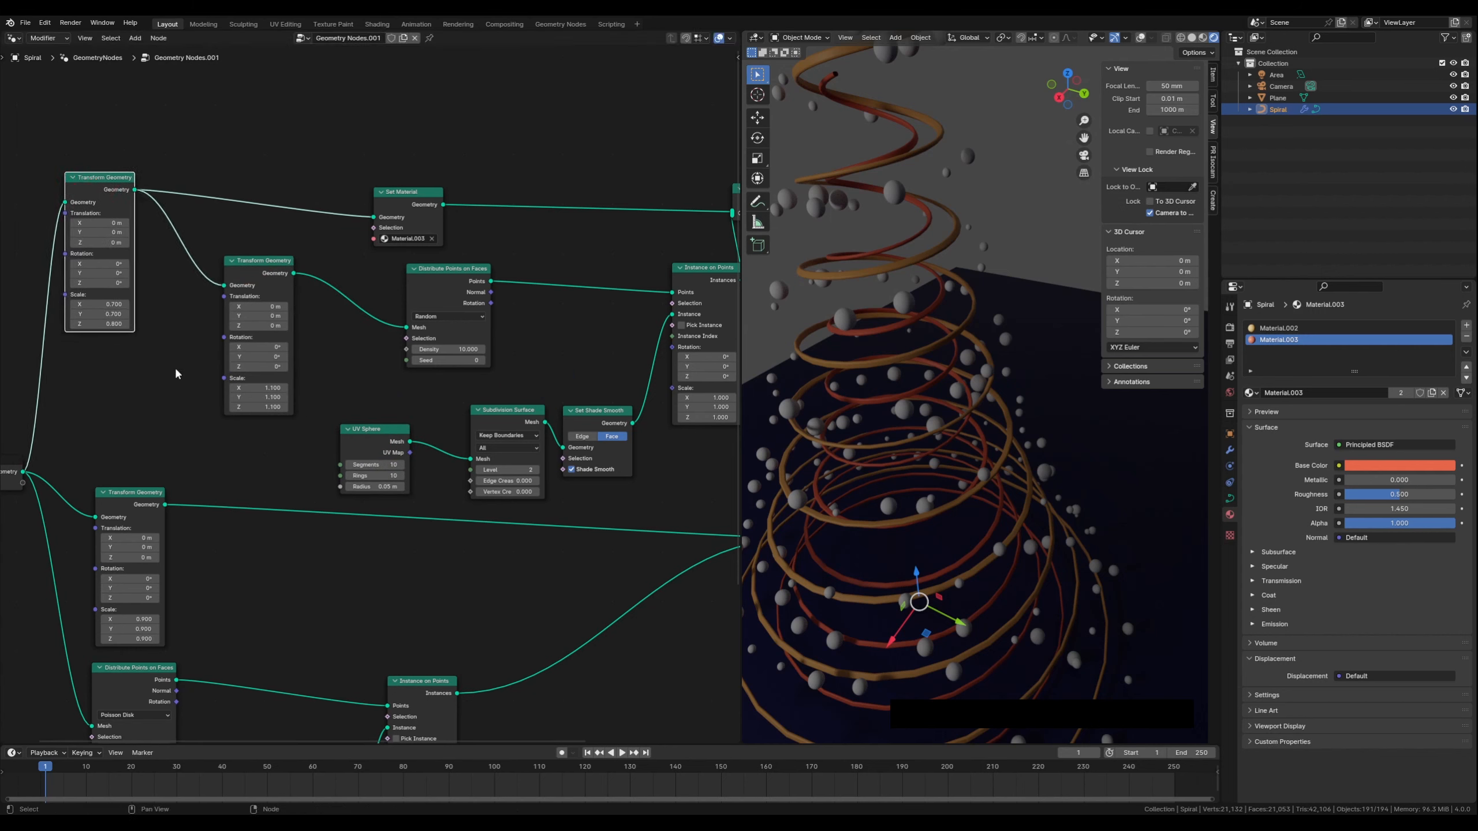
pyautogui.moveTo(263, 268); pyautogui.dragTo(209, 254)
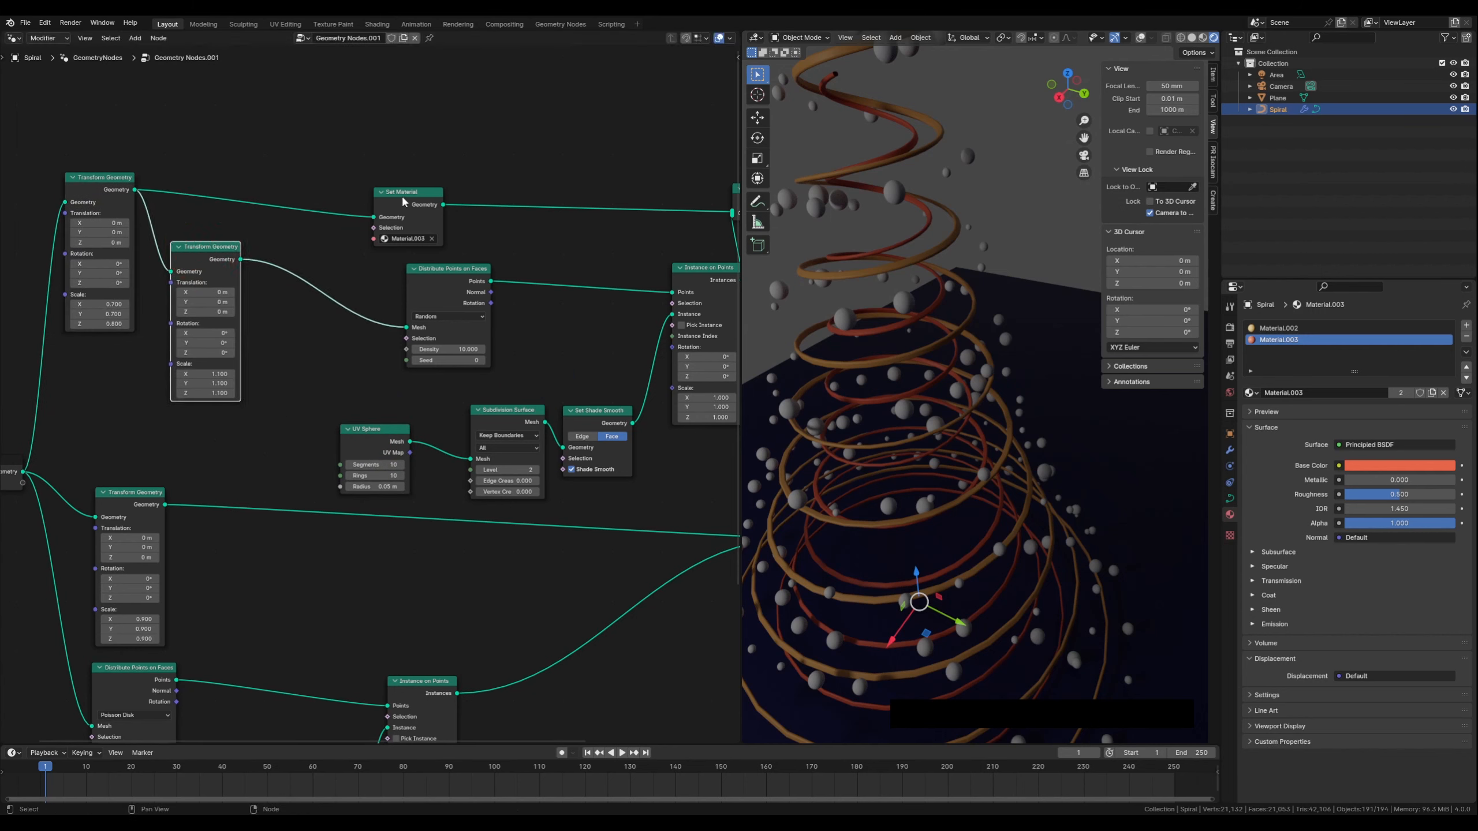
pyautogui.moveTo(400, 191); pyautogui.dragTo(368, 165)
pyautogui.click(294, 343)
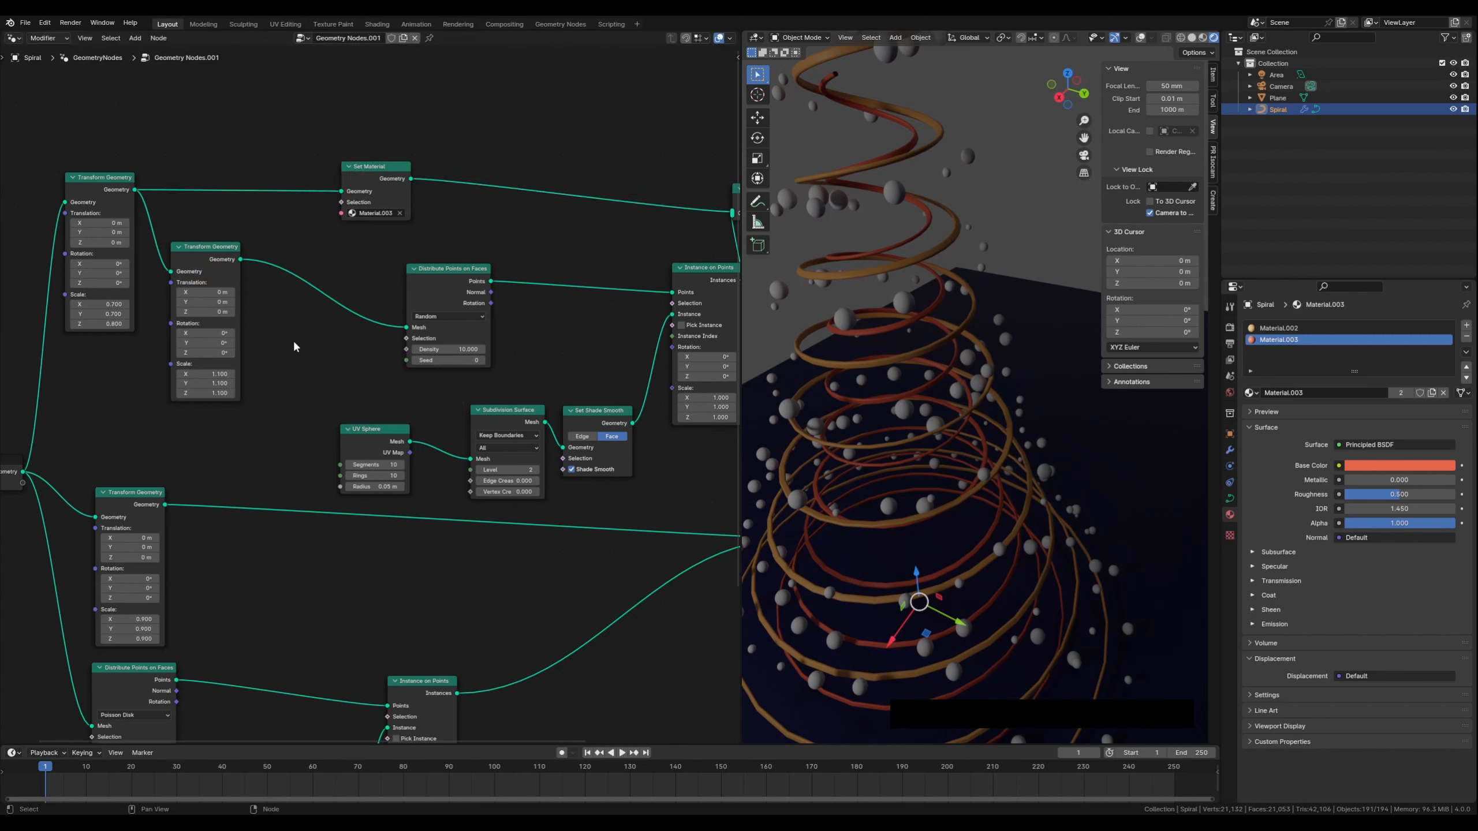
# Duplicate the Set Material node and insert the copy between the upper UV Sphere and Subdivision Surface nodes
pyautogui.click(375, 168)
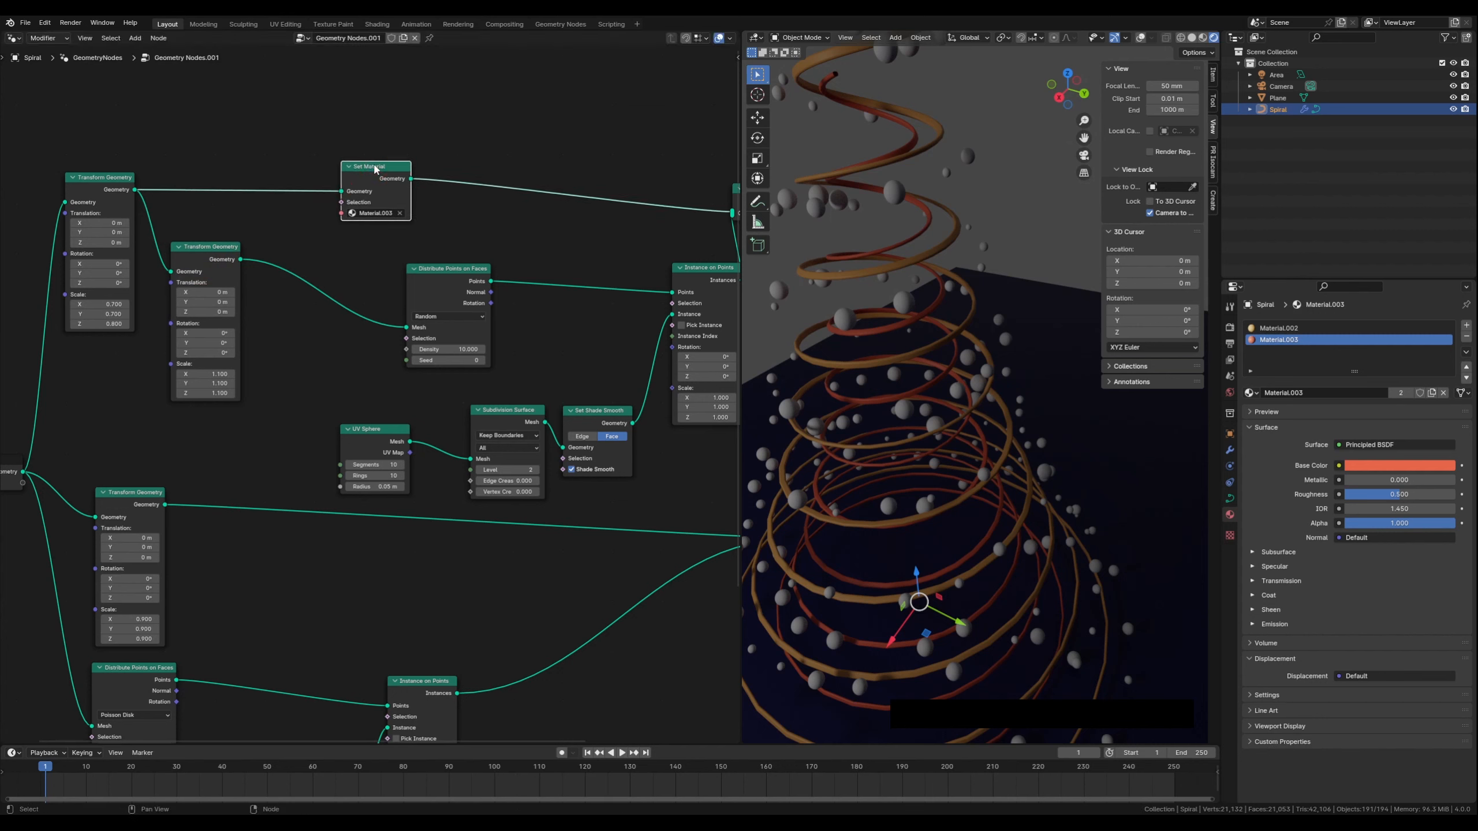
pyautogui.hotkey('shift', 'd')
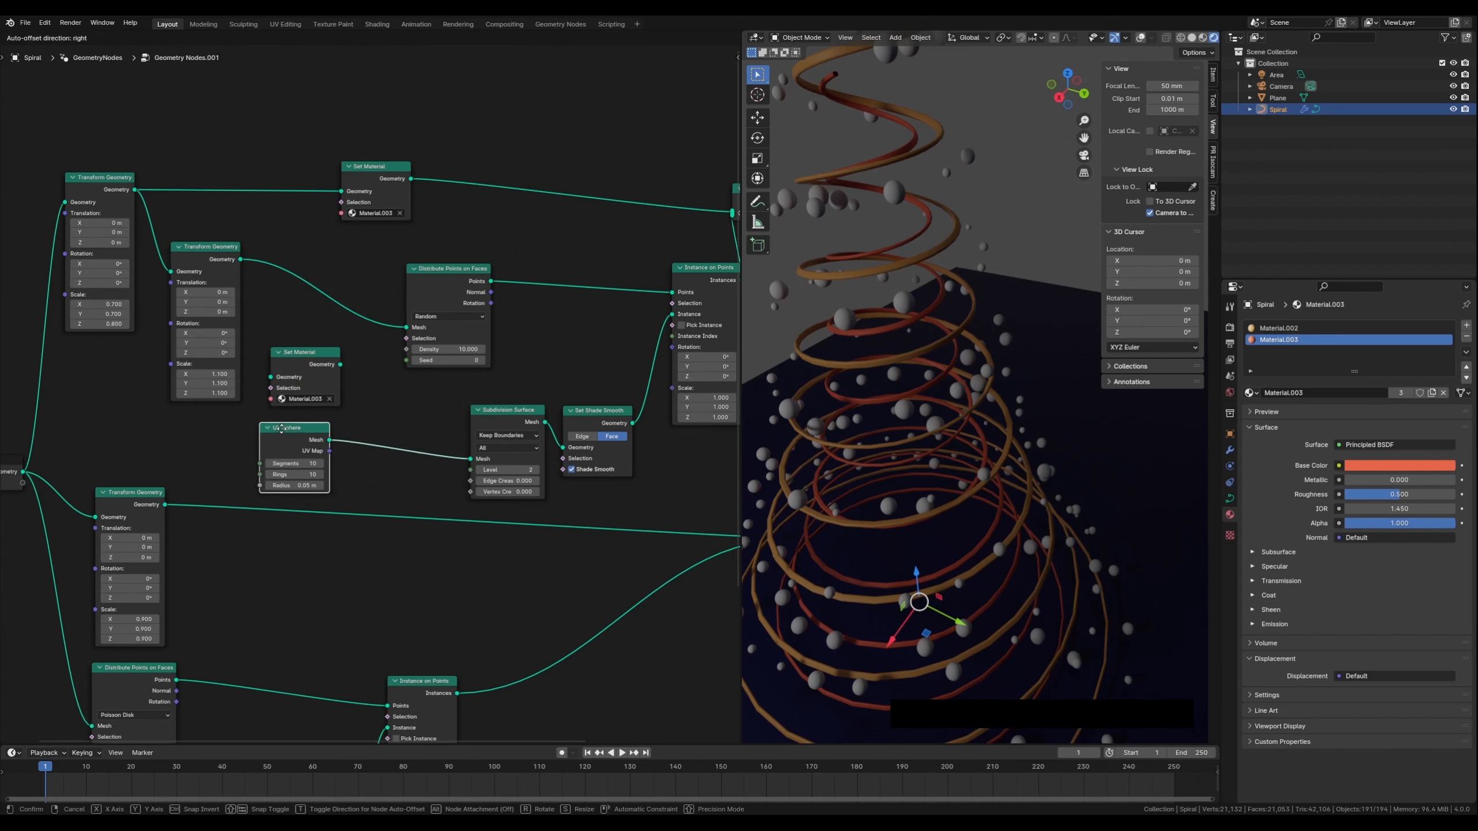
pyautogui.click(281, 428)
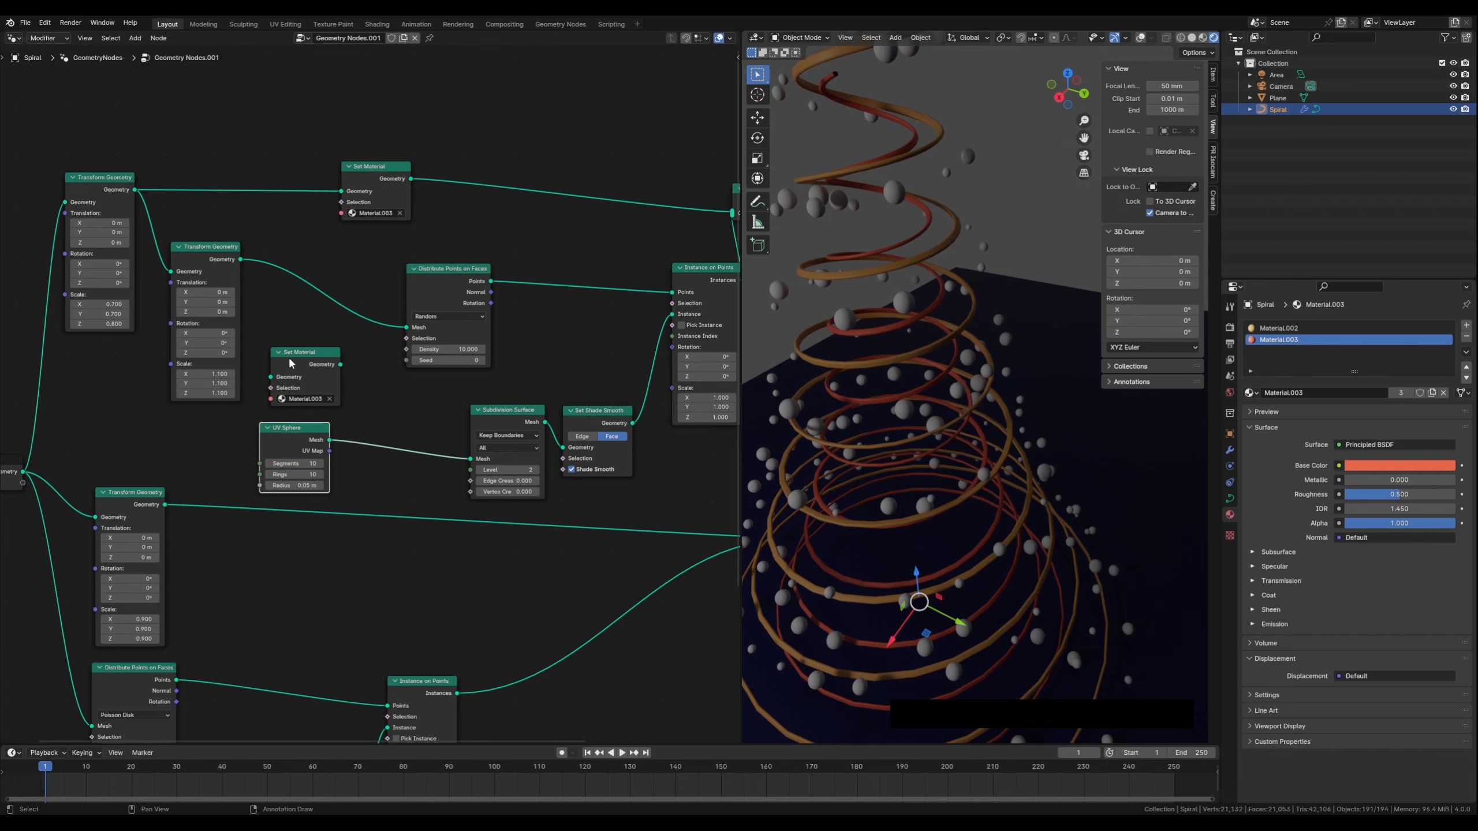
pyautogui.moveTo(303, 356); pyautogui.dragTo(398, 443)
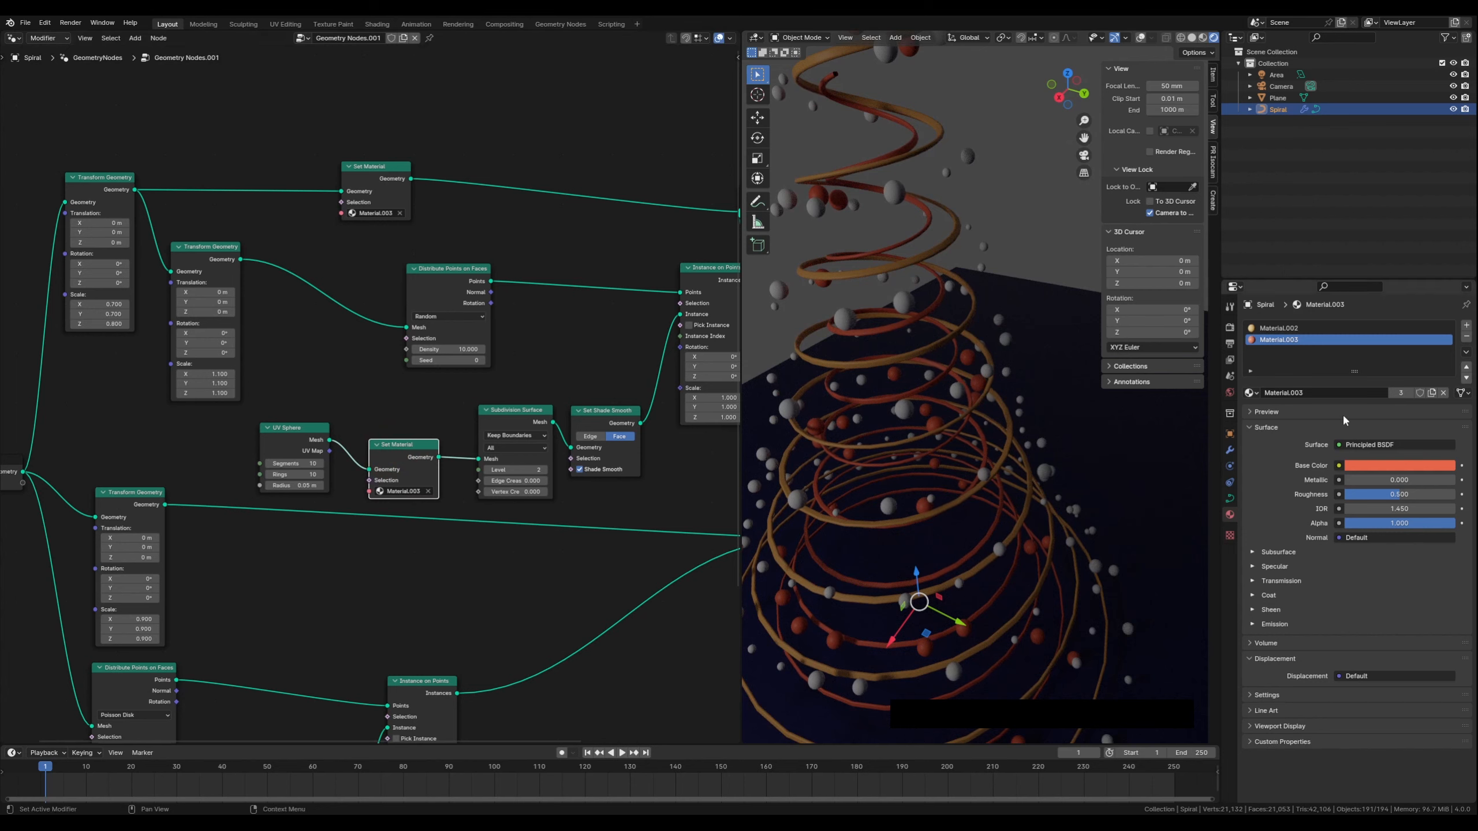
# Add a new material slot with a new material and give it a green base color
pyautogui.click(1467, 327)
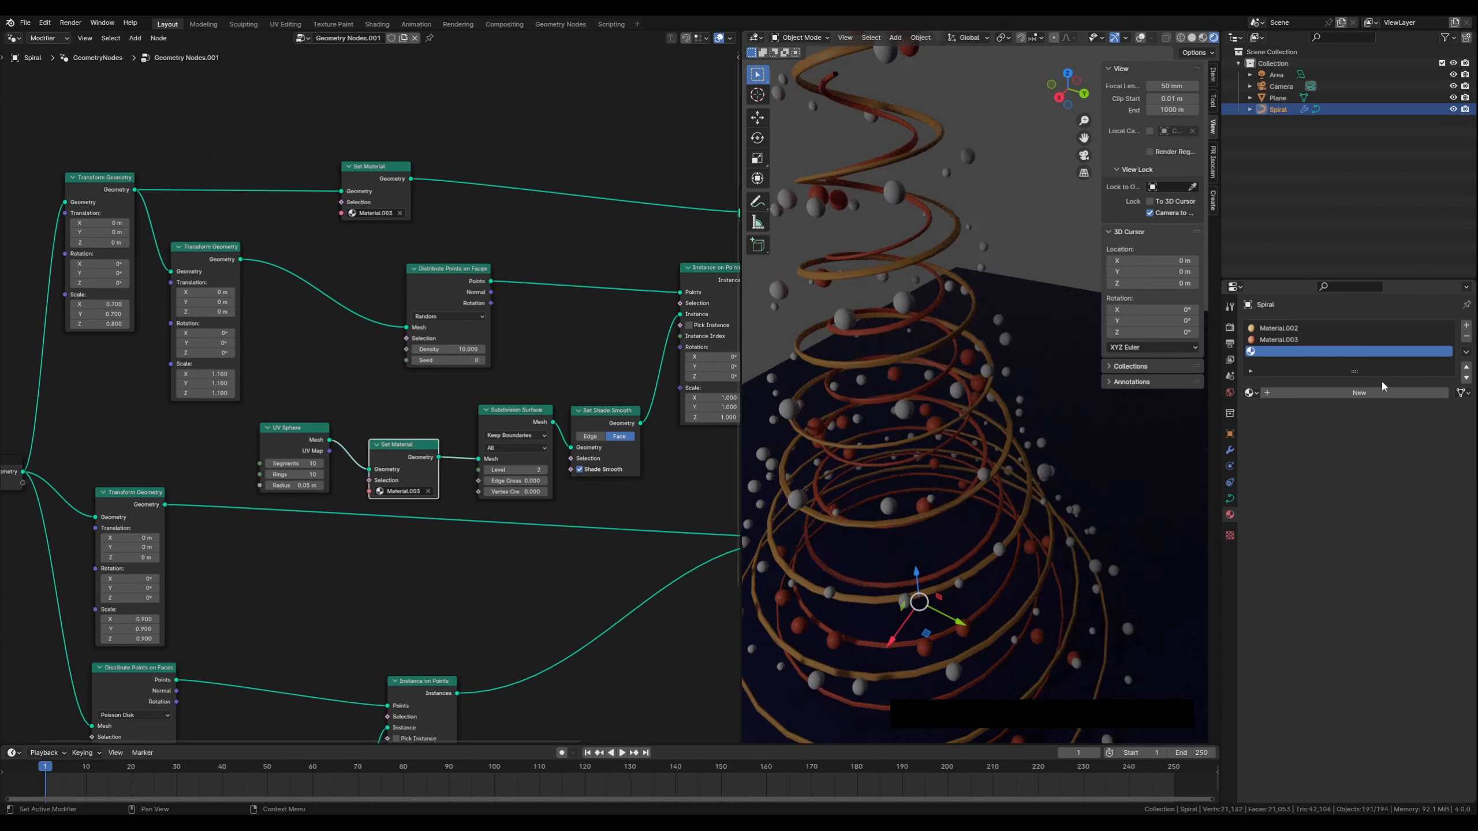
pyautogui.click(1367, 393)
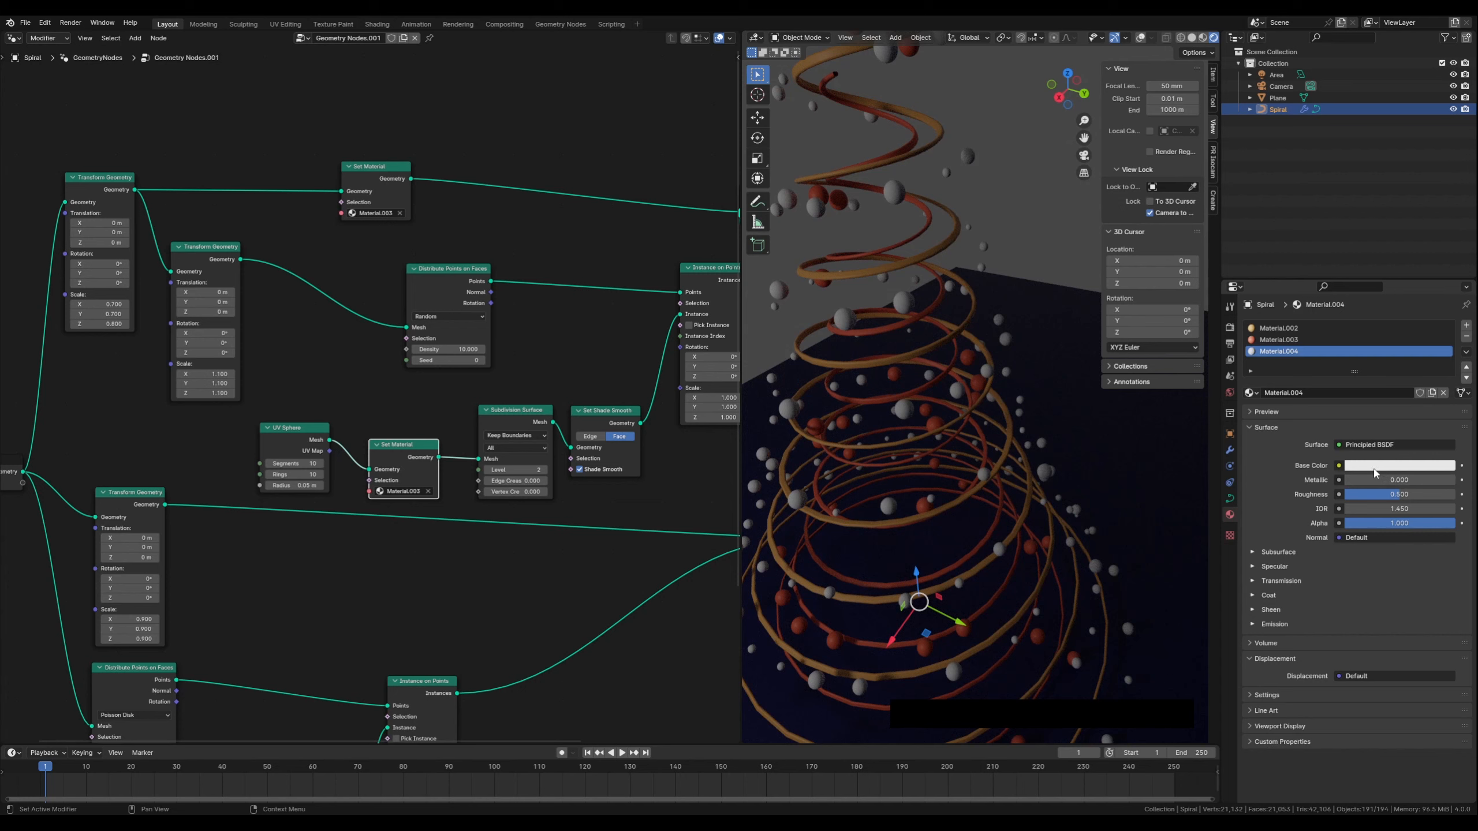
pyautogui.click(1373, 467)
pyautogui.click(1353, 327)
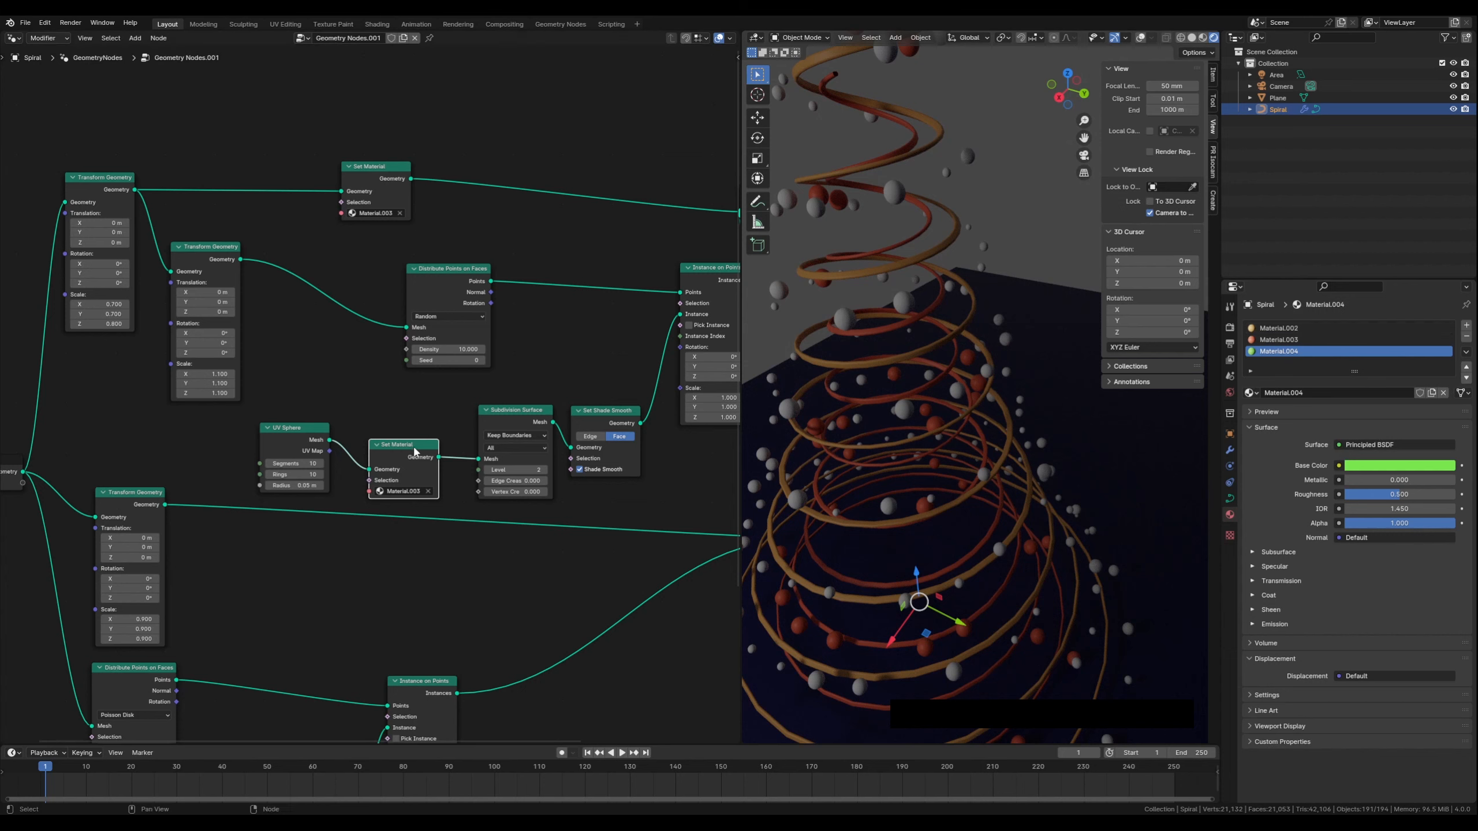
# Assign Material.004 to the copied Set Material node
pyautogui.moveTo(416, 451); pyautogui.dragTo(417, 445)
pyautogui.click(401, 485)
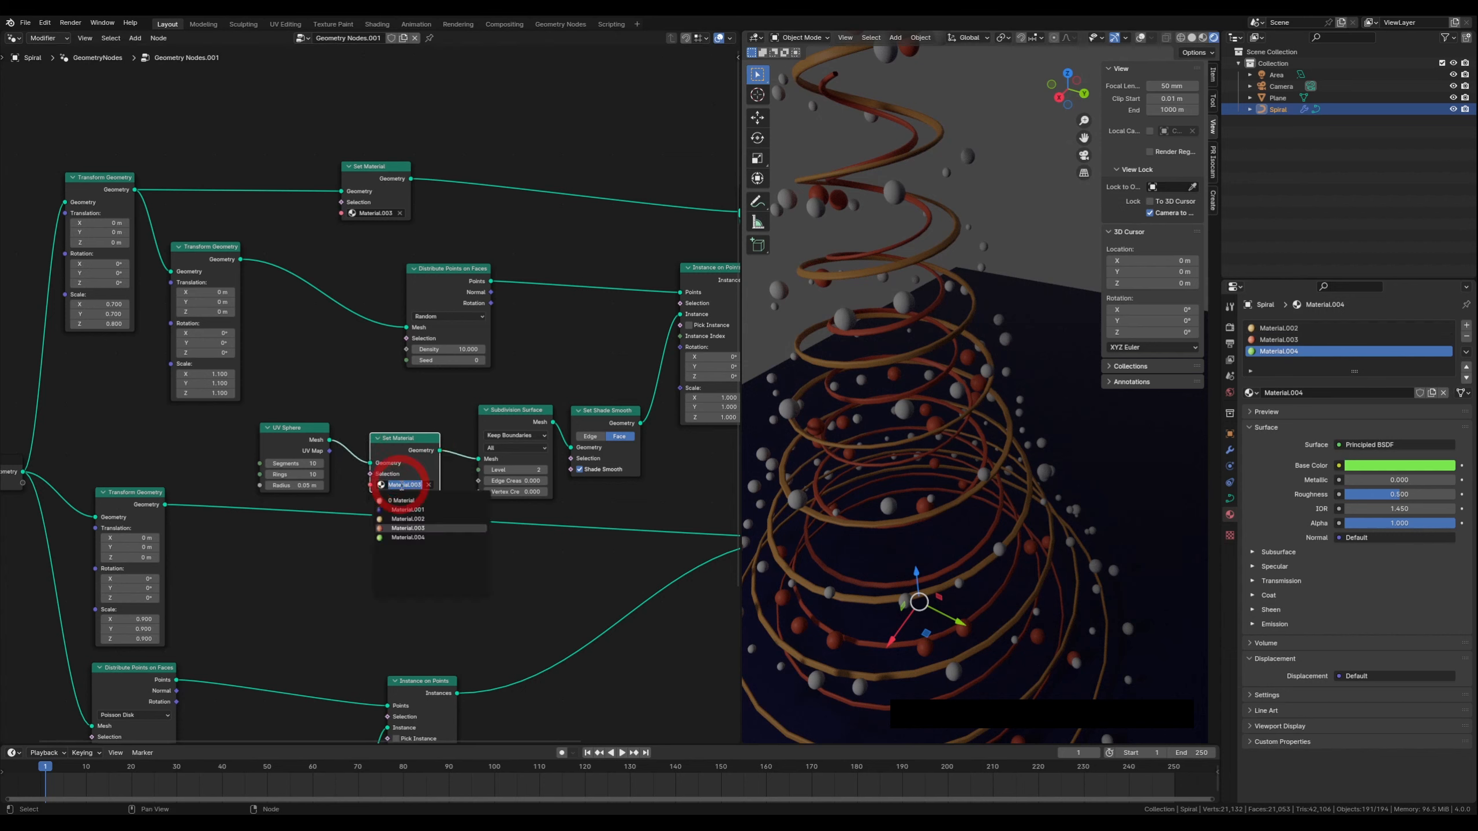
pyautogui.click(417, 537)
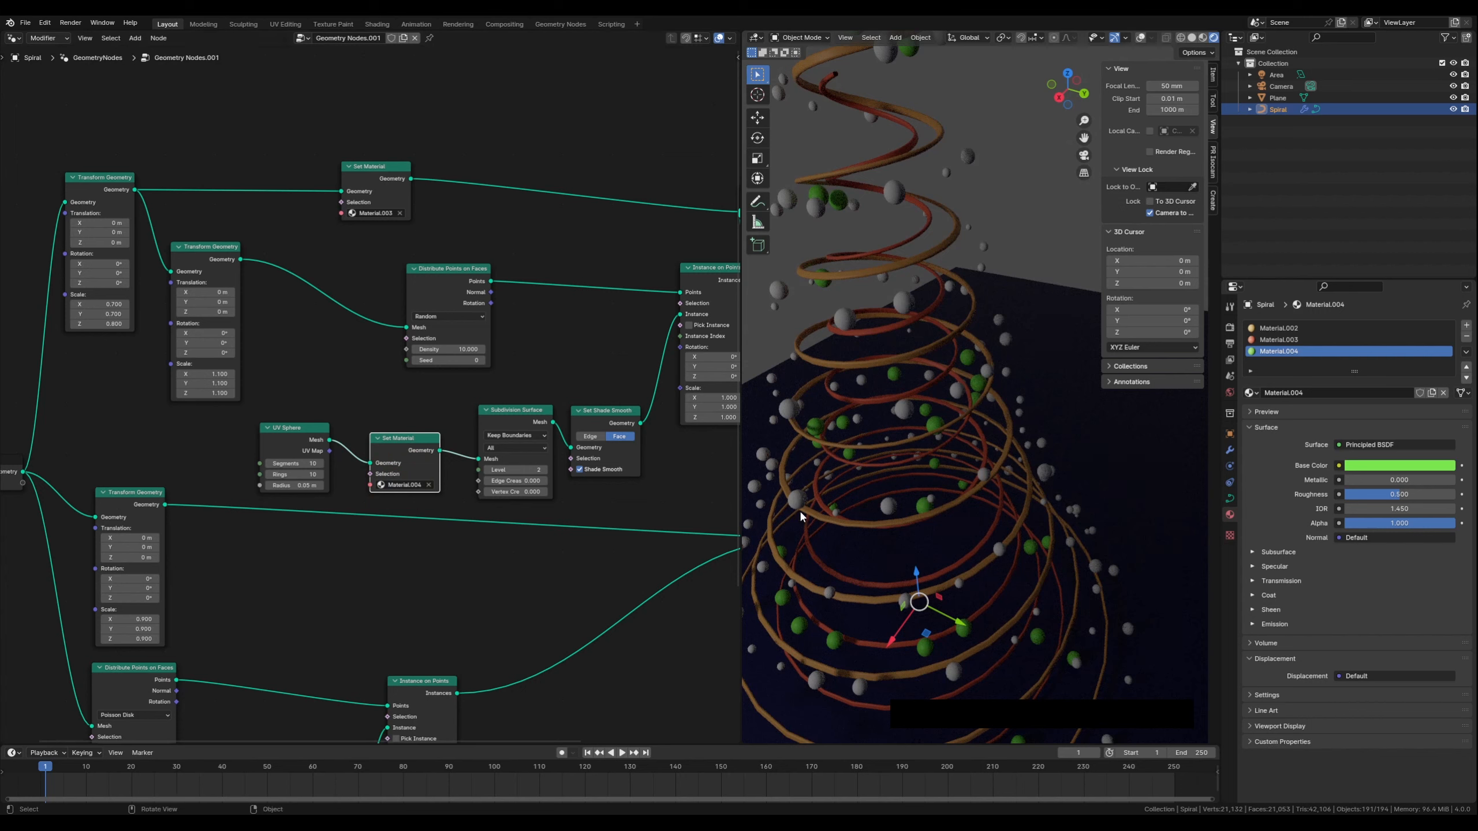
# Duplicate the Random Value node and connect the copy to the Scale input of the upper Instance on Points node
pyautogui.moveTo(891, 508); pyautogui.dragTo(849, 500, button='middle')
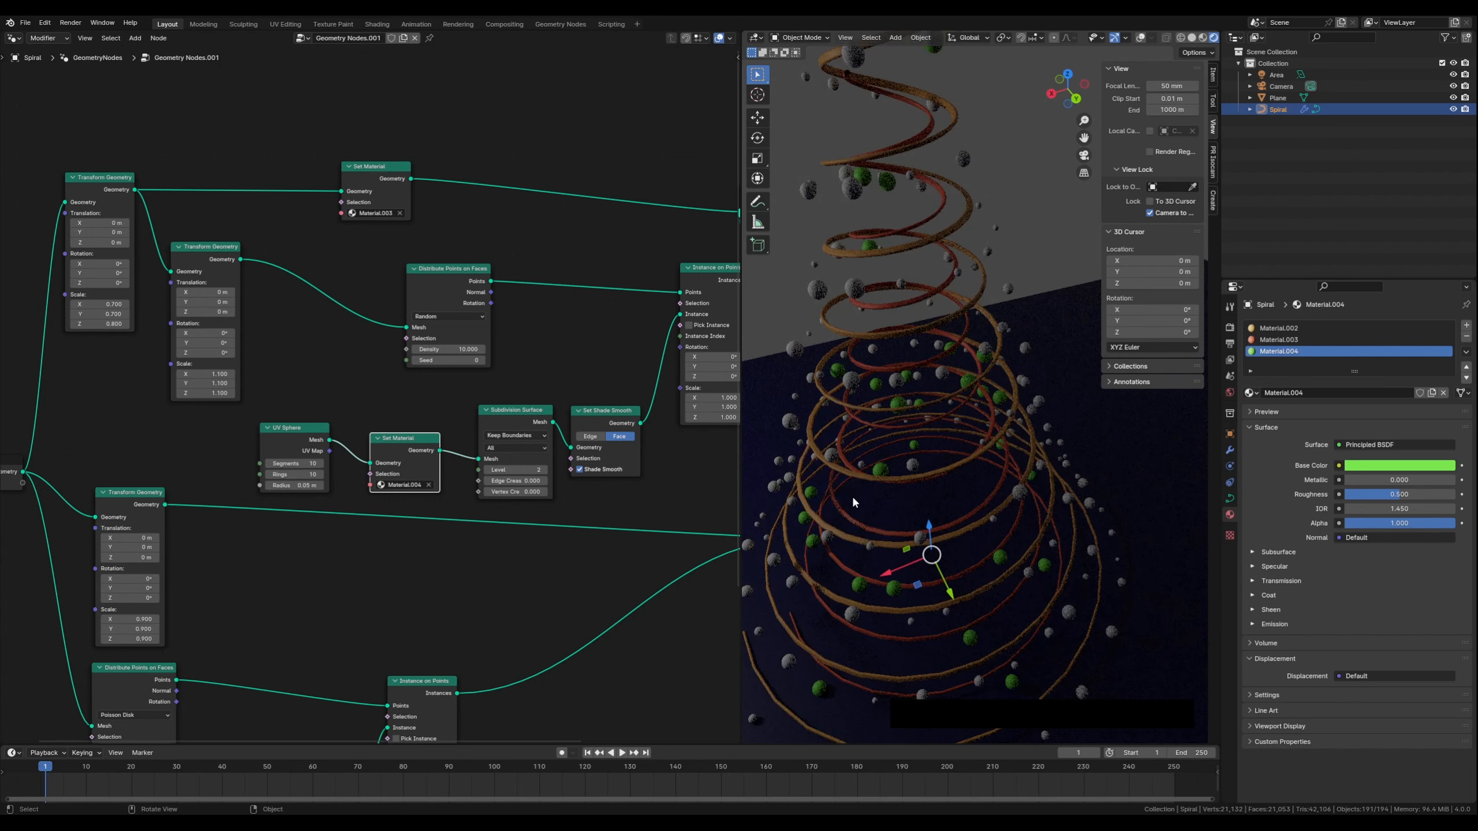
pyautogui.moveTo(893, 364); pyautogui.dragTo(865, 452, button='middle')
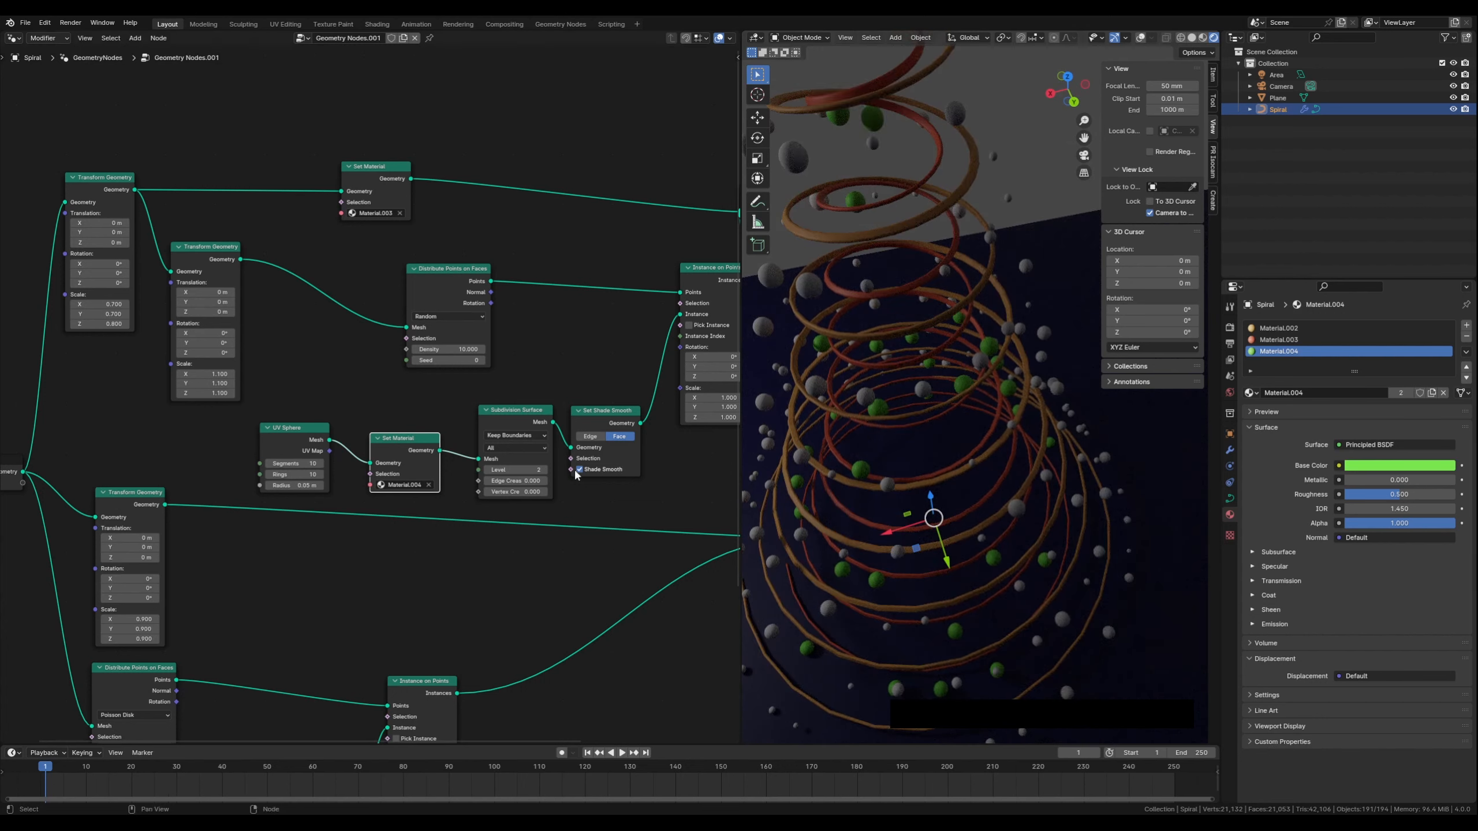
pyautogui.moveTo(485, 597); pyautogui.dragTo(379, 283, button='middle')
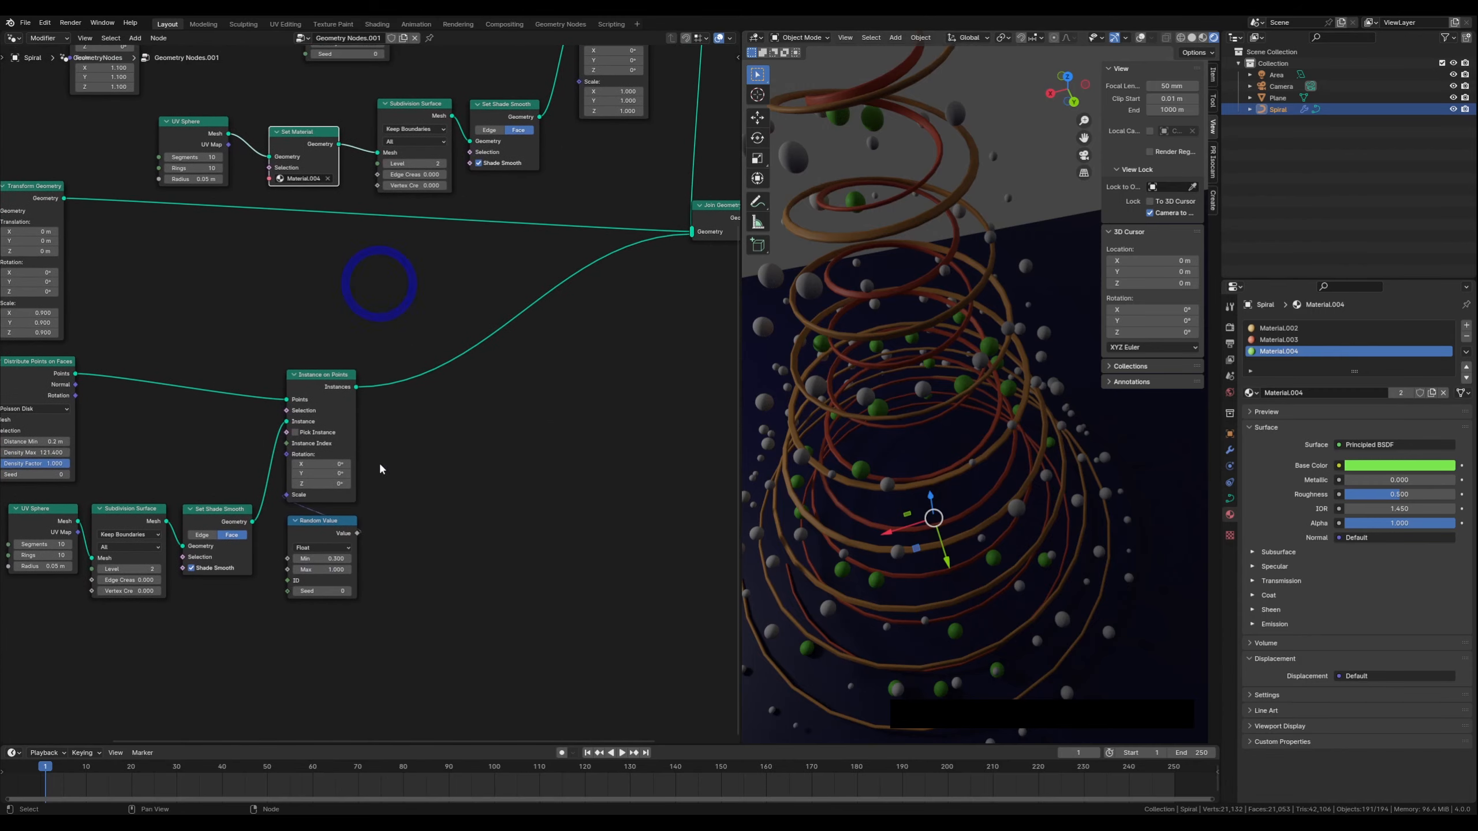
pyautogui.click(326, 523)
pyautogui.hotkey('shift', 'd')
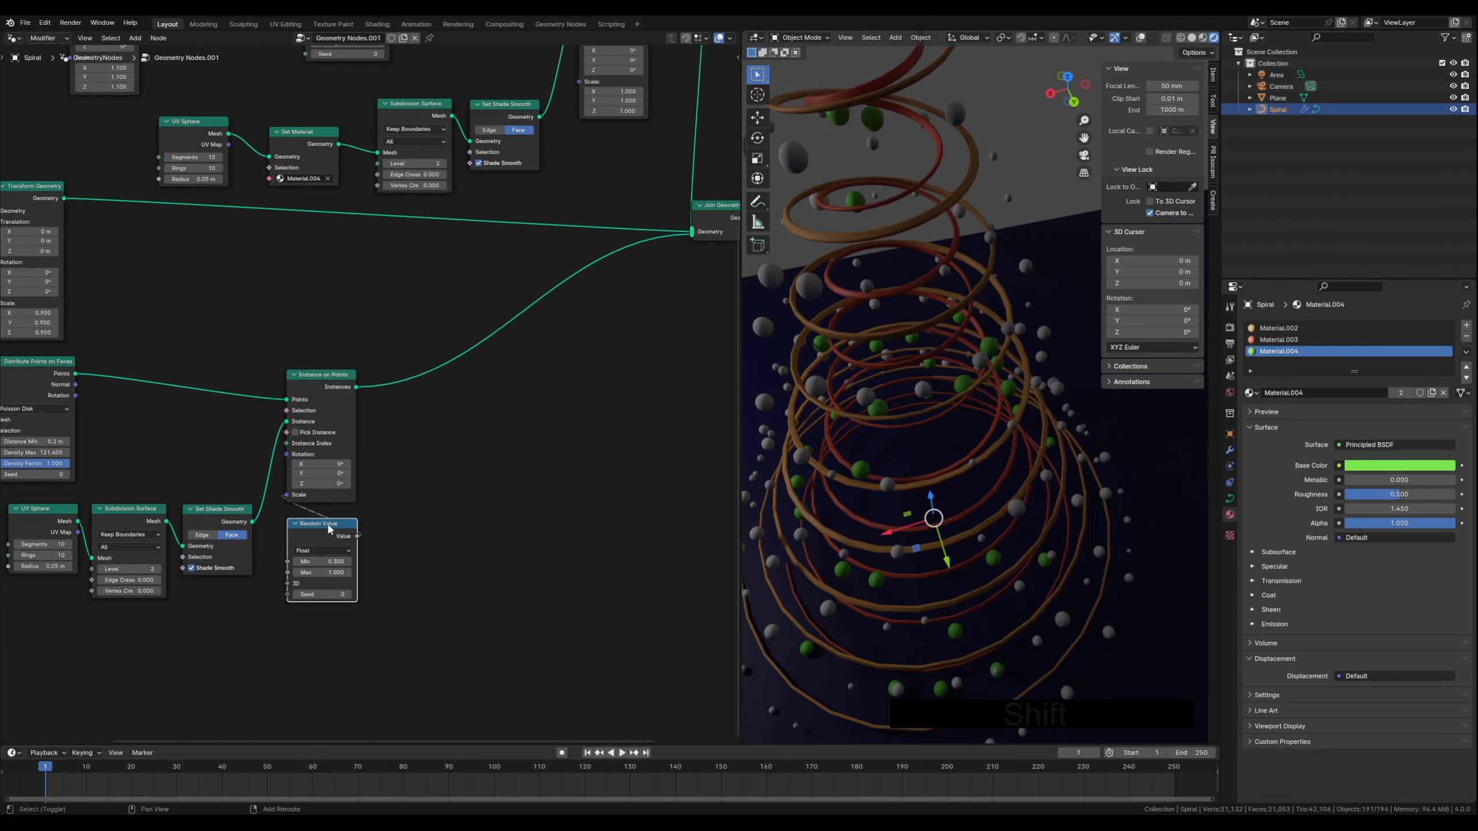
pyautogui.click(601, 399)
pyautogui.moveTo(603, 288); pyautogui.dragTo(433, 553, button='middle')
pyautogui.moveTo(406, 673); pyautogui.dragTo(407, 349)
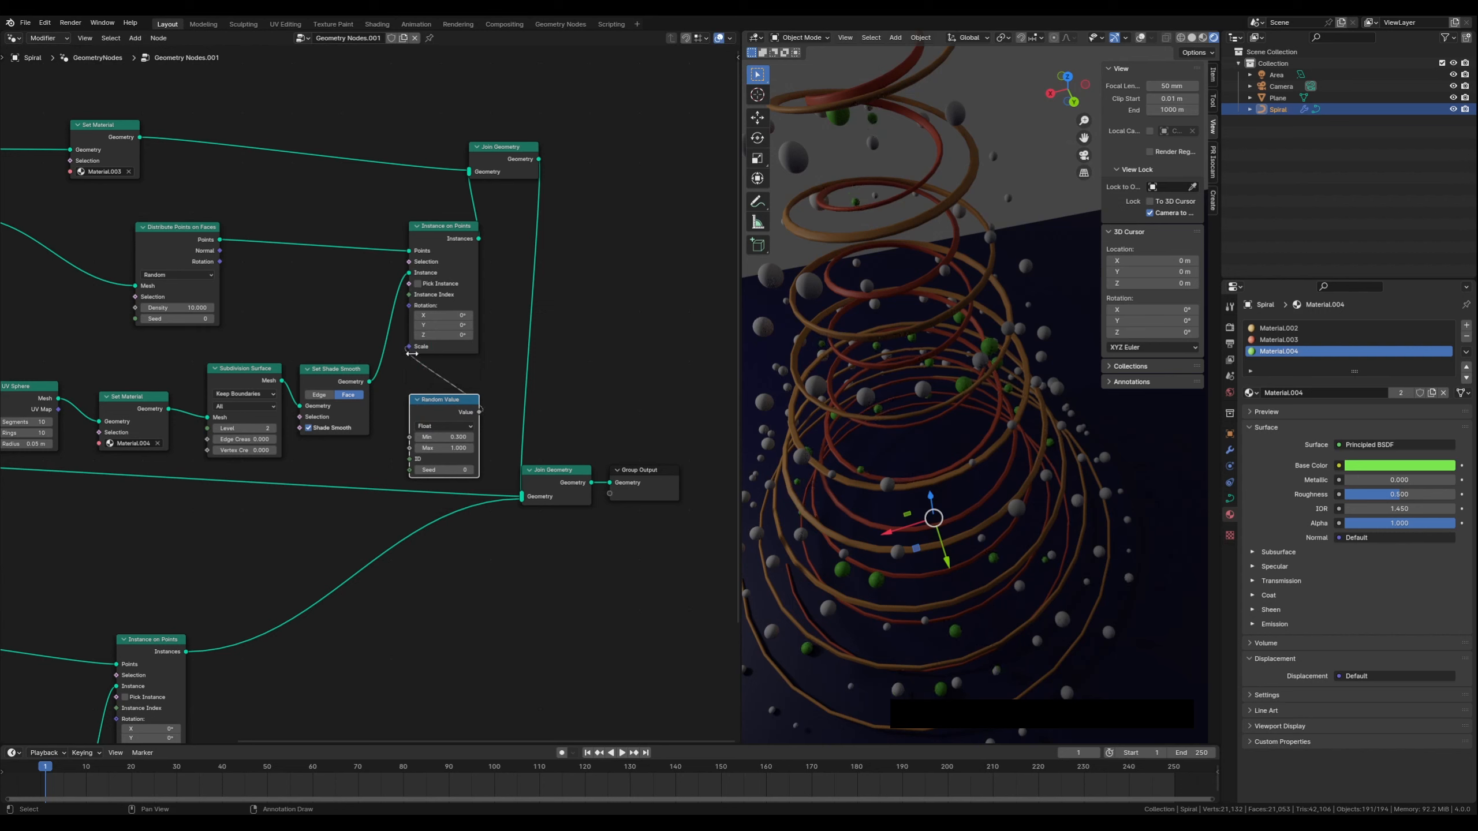
# Reposition the lower branch's distribution, Instance on Points, UV Sphere and related nodes to tidy the node tree
pyautogui.moveTo(919, 443); pyautogui.dragTo(1000, 426, button='middle')
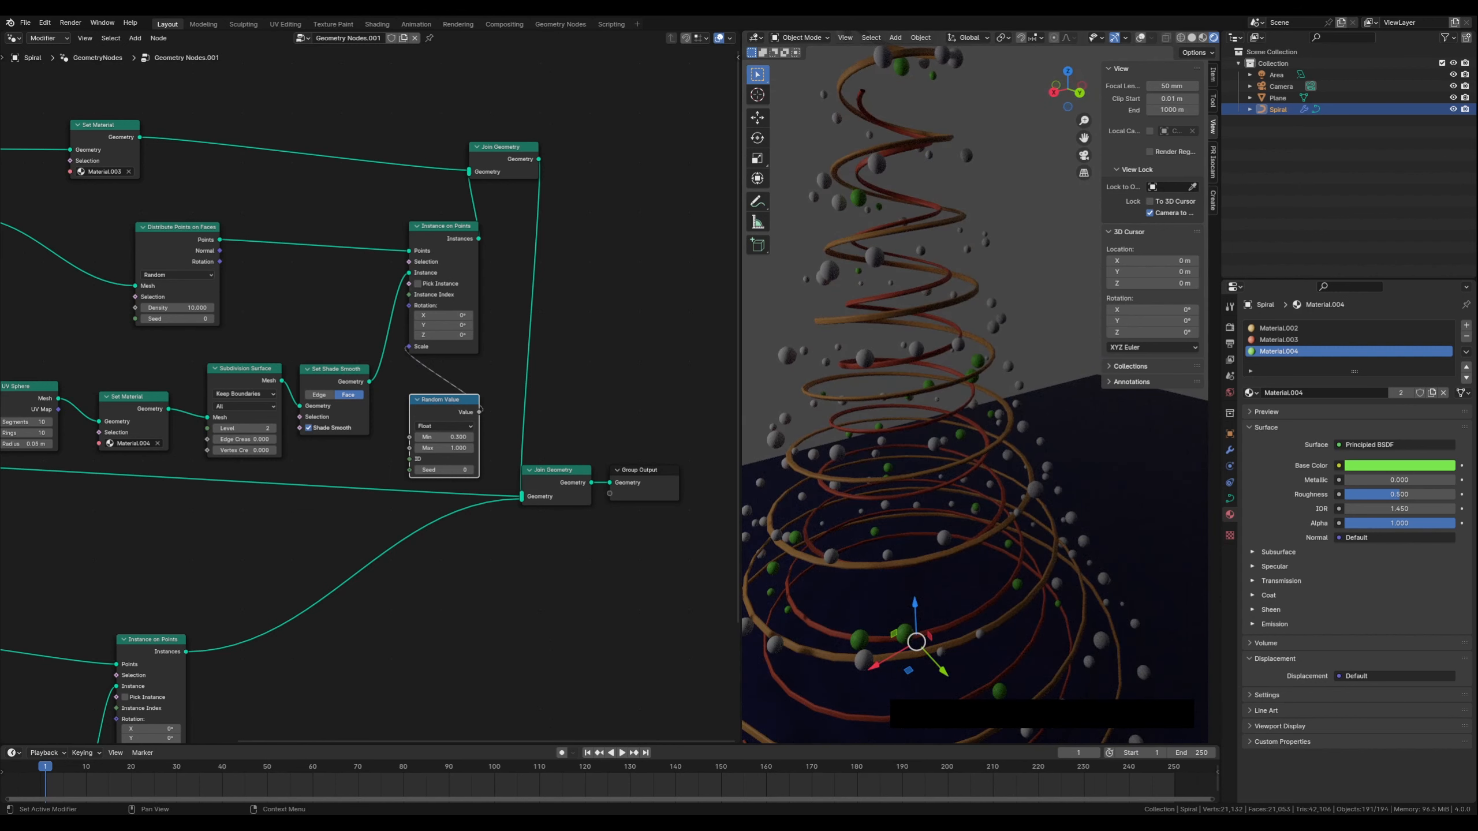
pyautogui.moveTo(350, 504); pyautogui.dragTo(453, 463, button='middle')
pyautogui.scroll(-2, 445, 433)
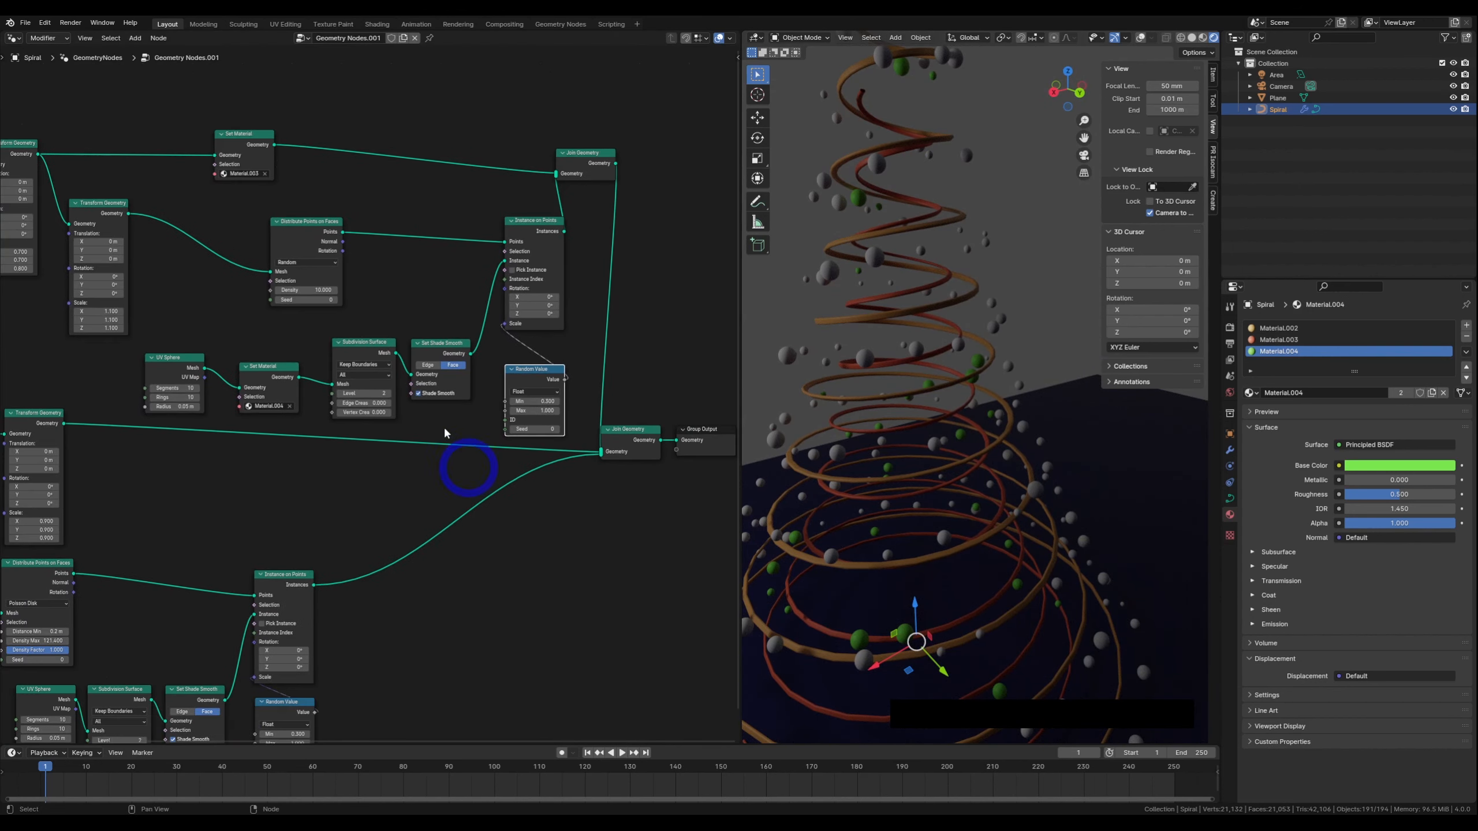
pyautogui.scroll(-5, 381, 403)
pyautogui.moveTo(169, 400); pyautogui.dragTo(274, 373, button='middle')
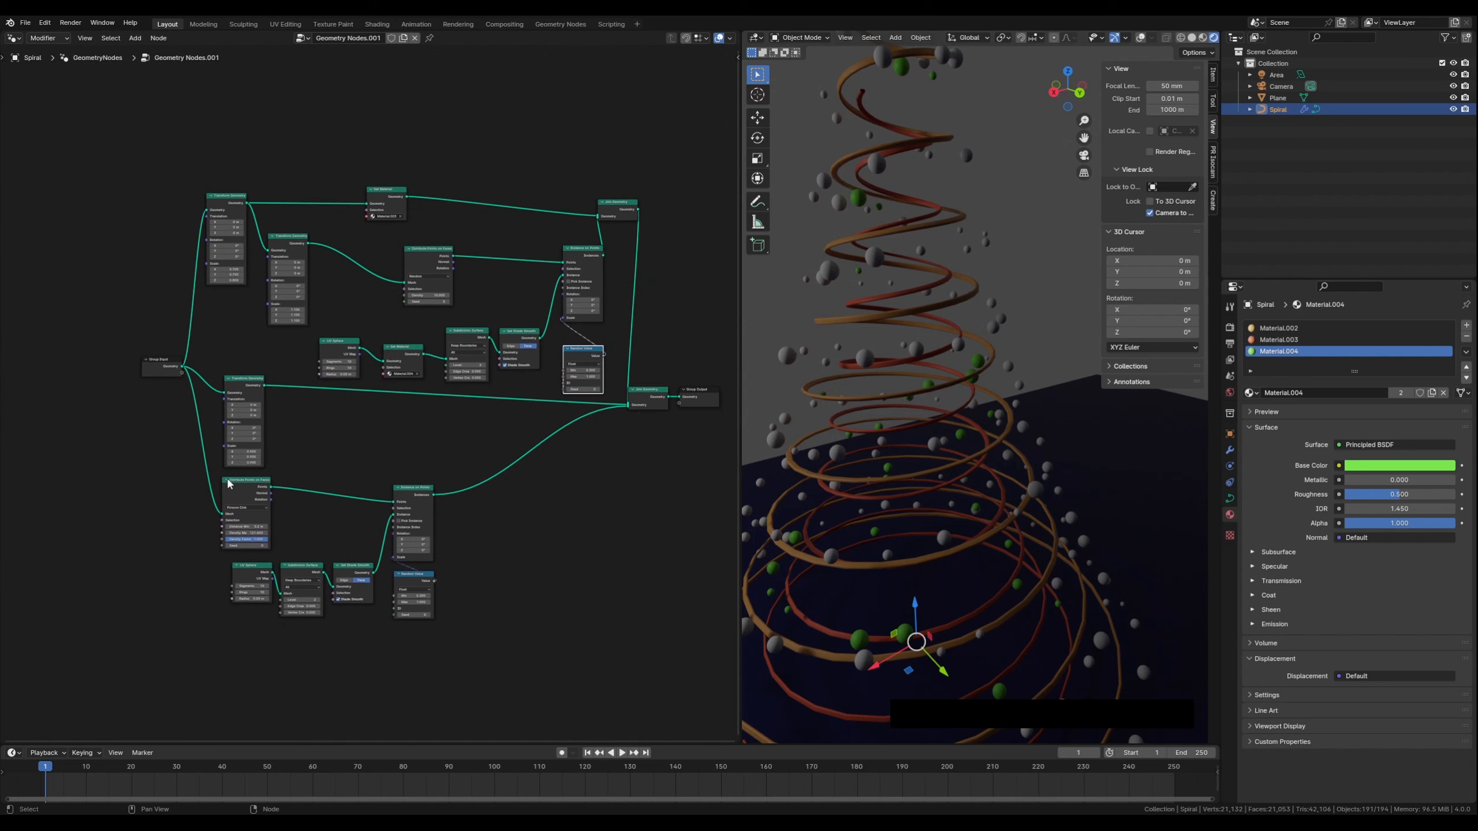
pyautogui.moveTo(386, 462); pyautogui.dragTo(455, 595)
pyautogui.moveTo(408, 489); pyautogui.dragTo(538, 491)
pyautogui.click(346, 650)
pyautogui.moveTo(226, 569); pyautogui.dragTo(421, 581)
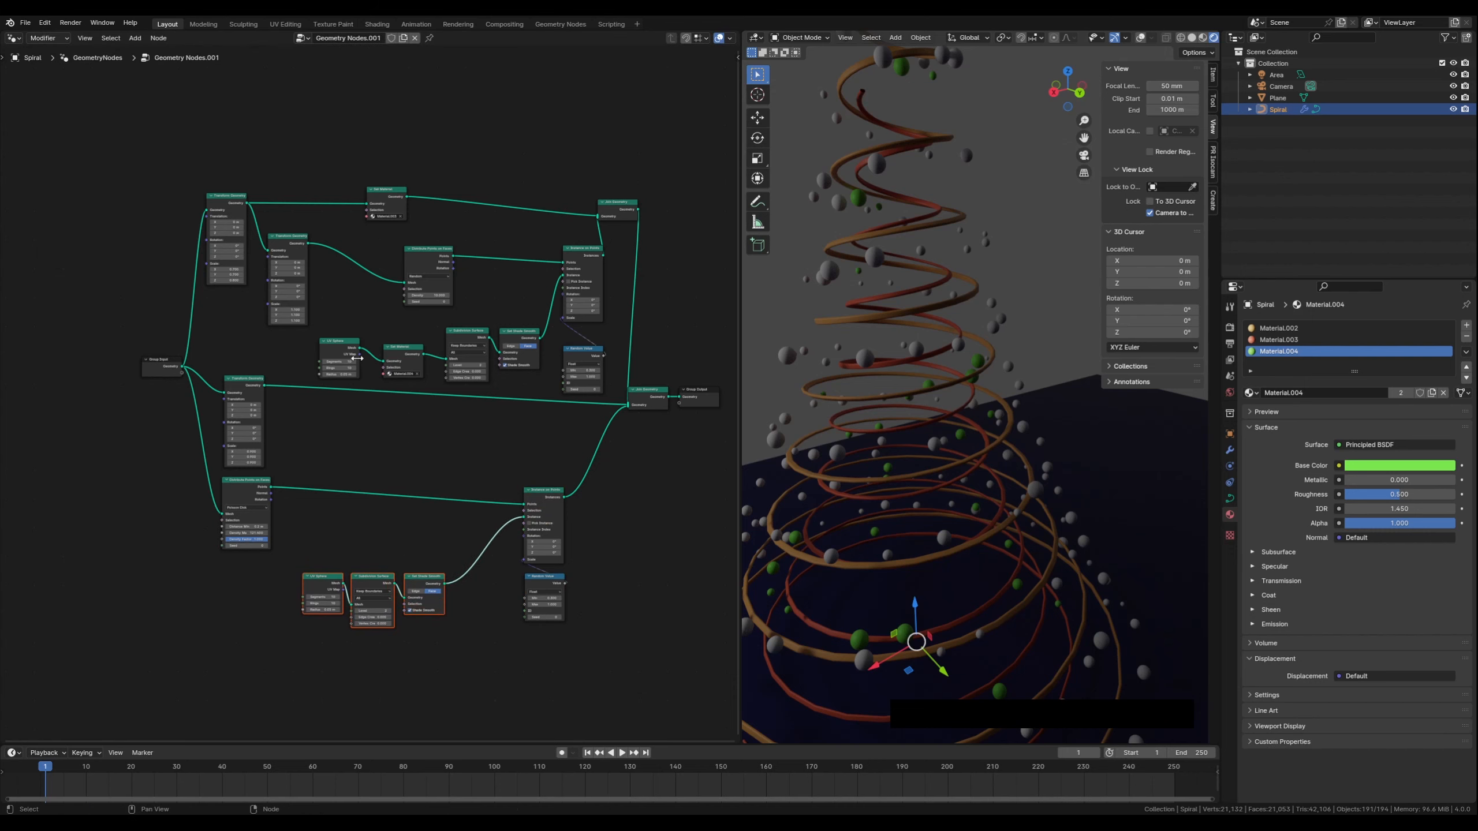
pyautogui.moveTo(219, 372); pyautogui.dragTo(235, 401)
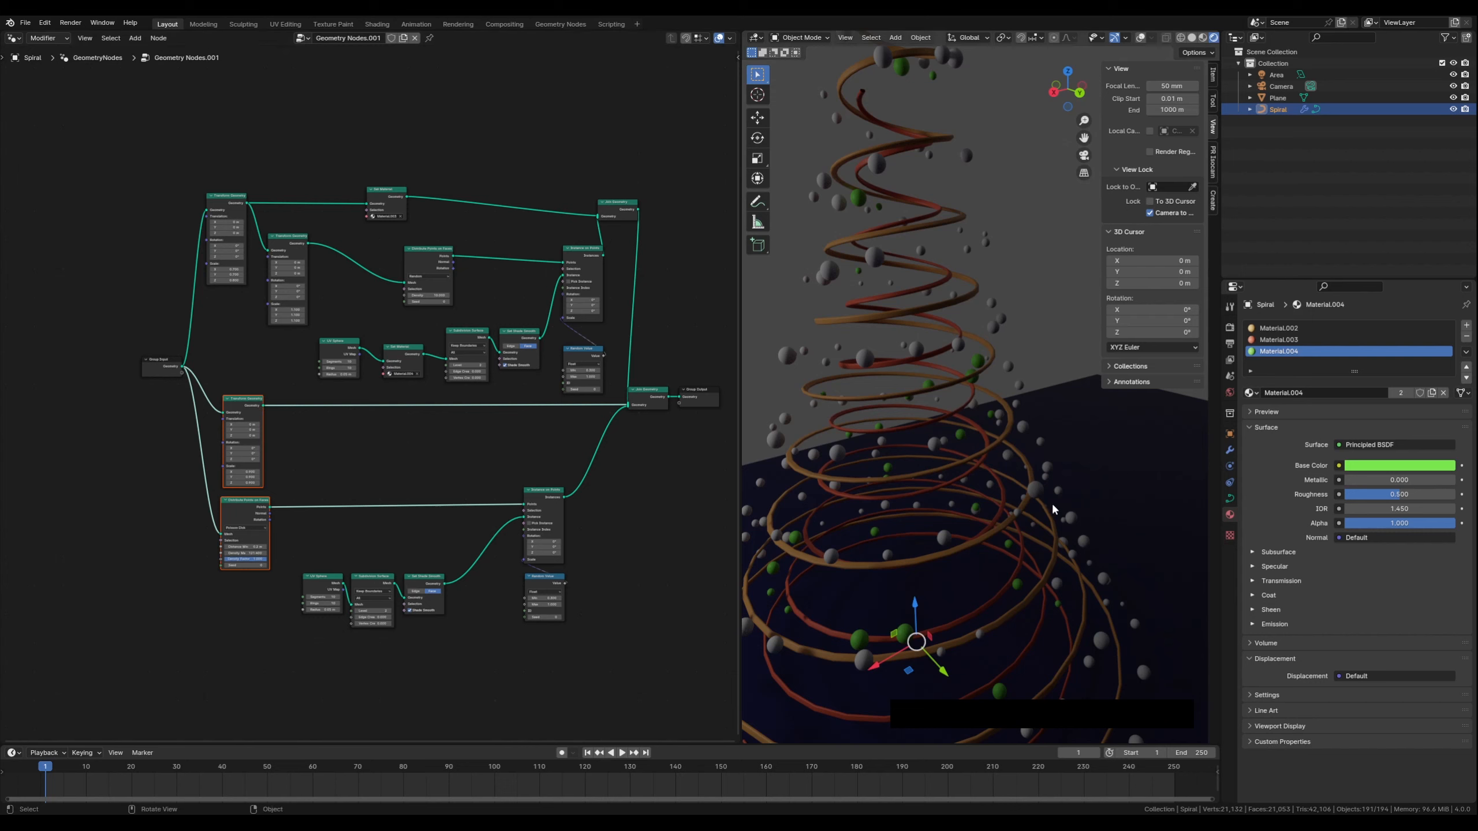
# Switch the node editor to the Shader Editor
pyautogui.moveTo(885, 483); pyautogui.dragTo(870, 508, button='middle')
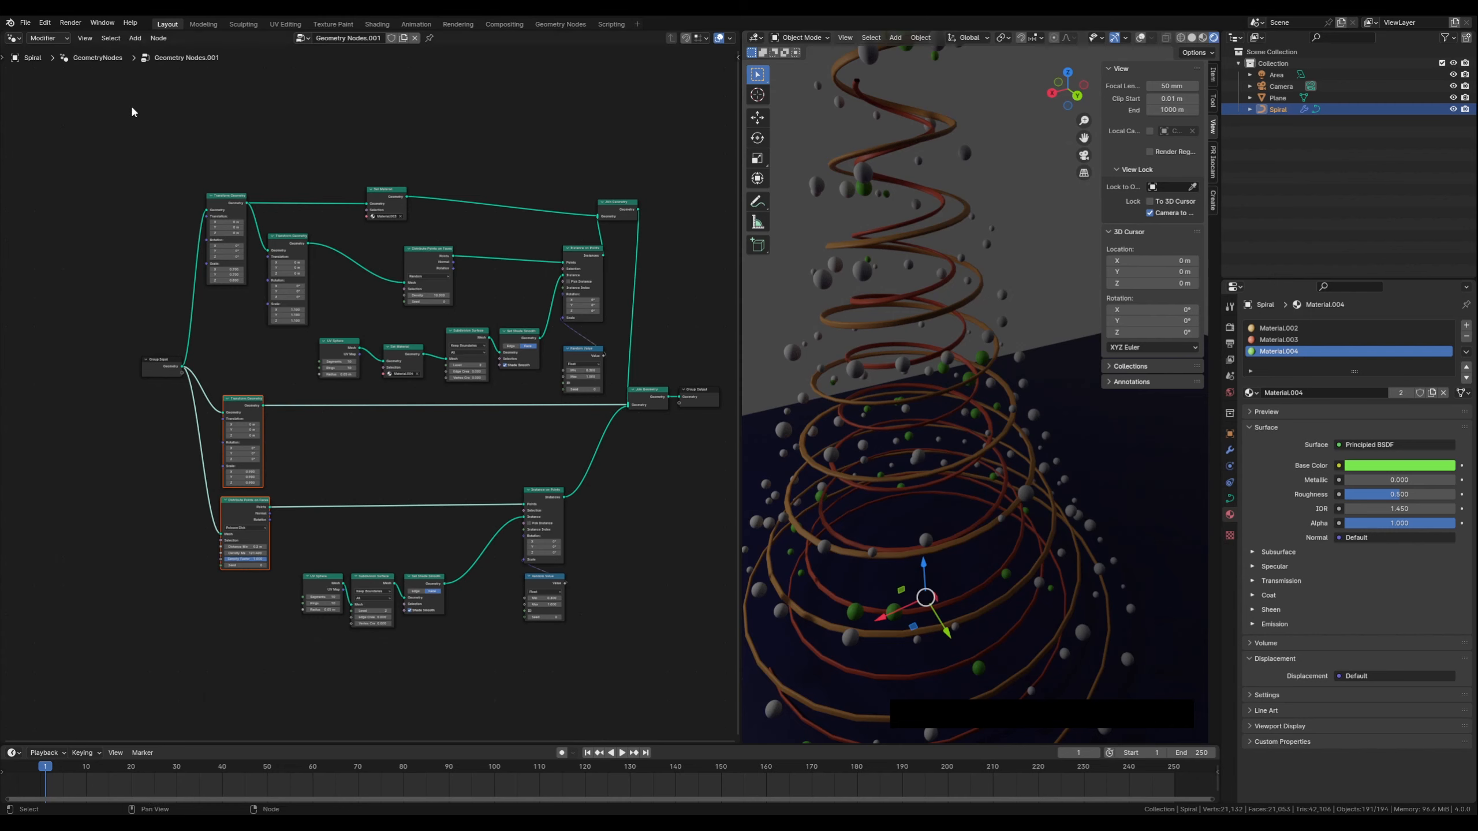
pyautogui.click(14, 40)
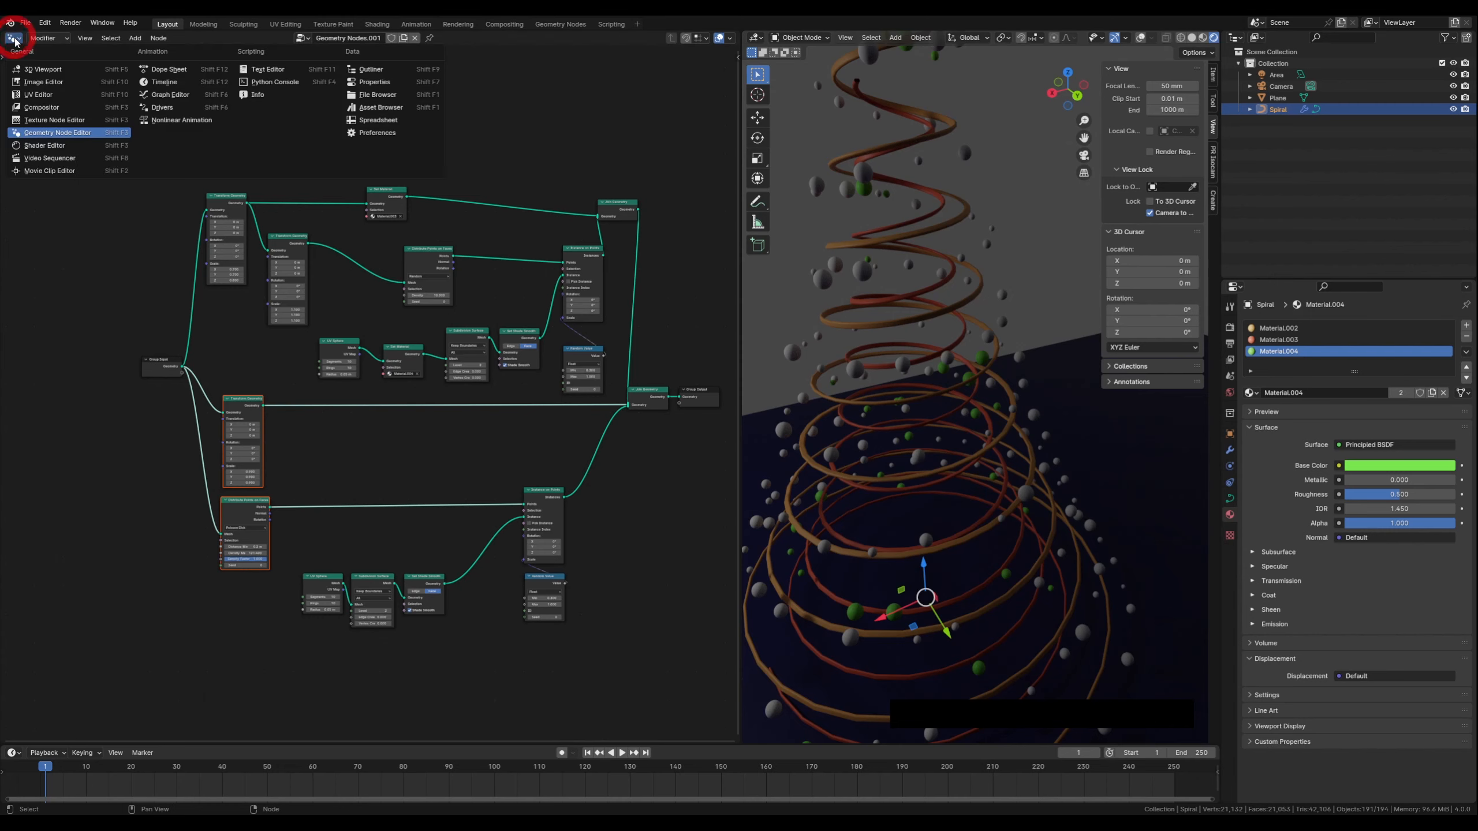
pyautogui.click(53, 146)
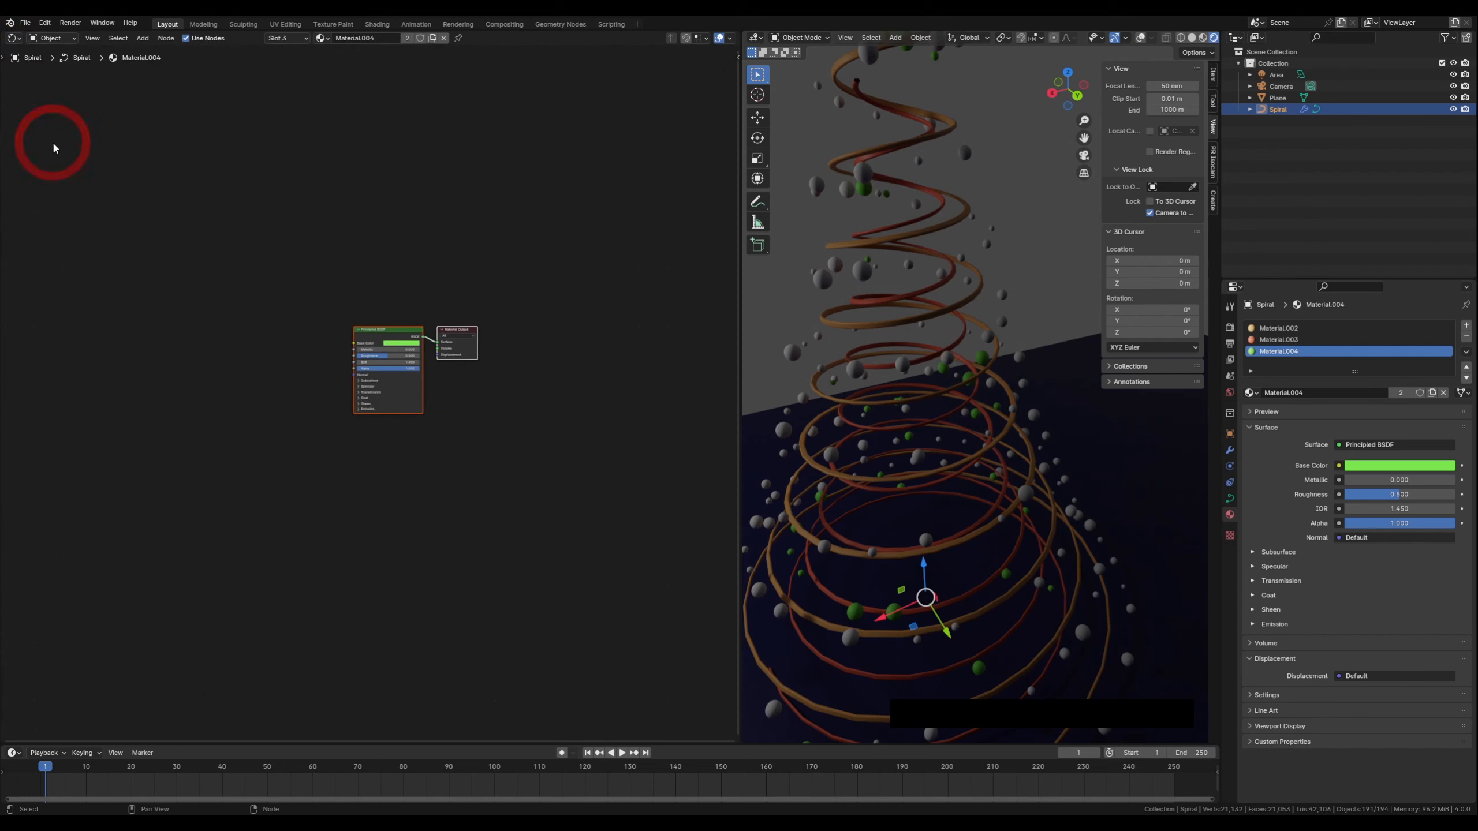
# Select Material.003 and set its Emission strength to 3.1
pyautogui.moveTo(492, 445); pyautogui.dragTo(465, 449, button='middle')
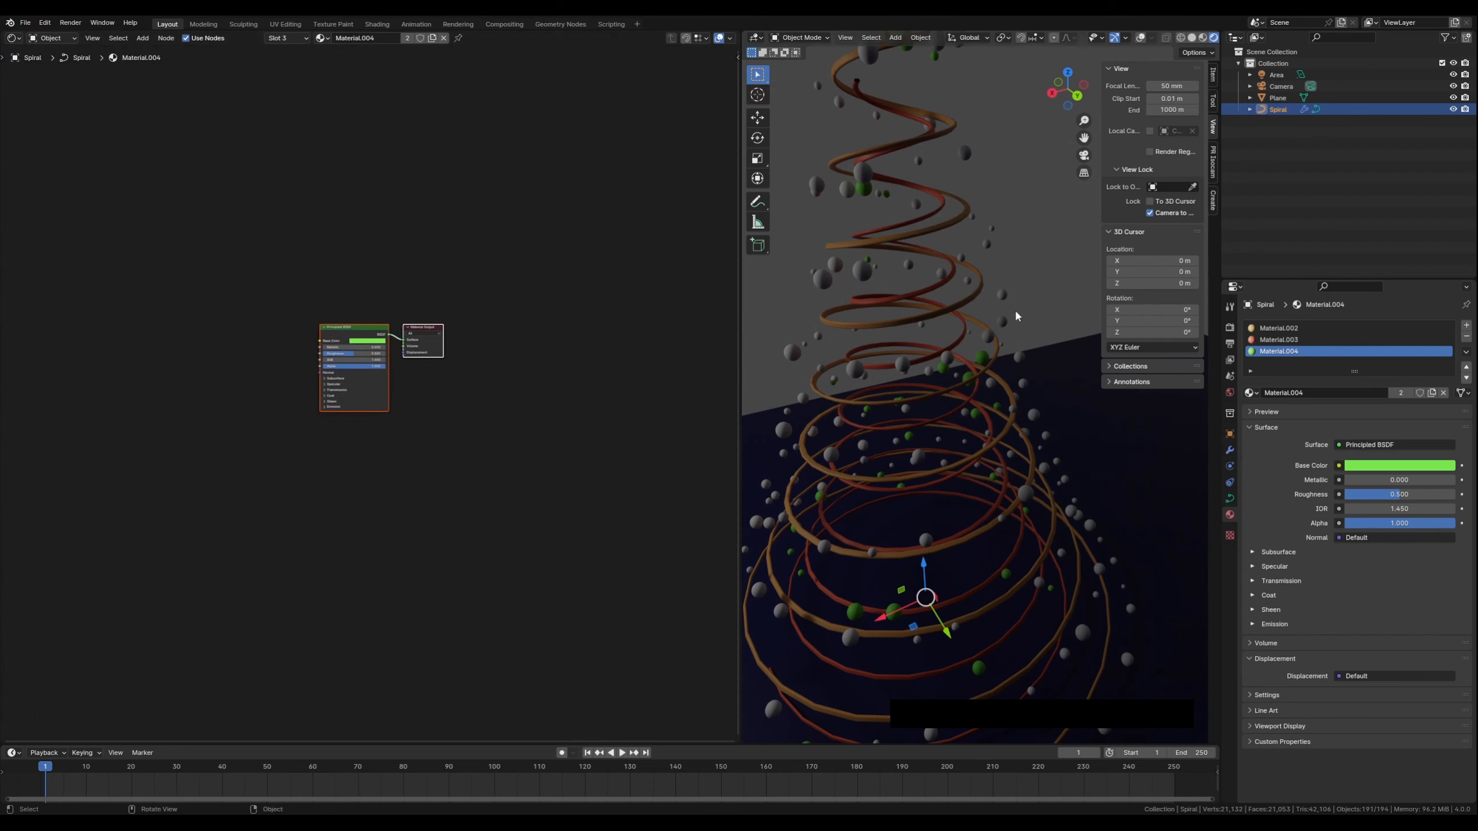
pyautogui.click(1292, 343)
pyautogui.scroll(3, 524, 413)
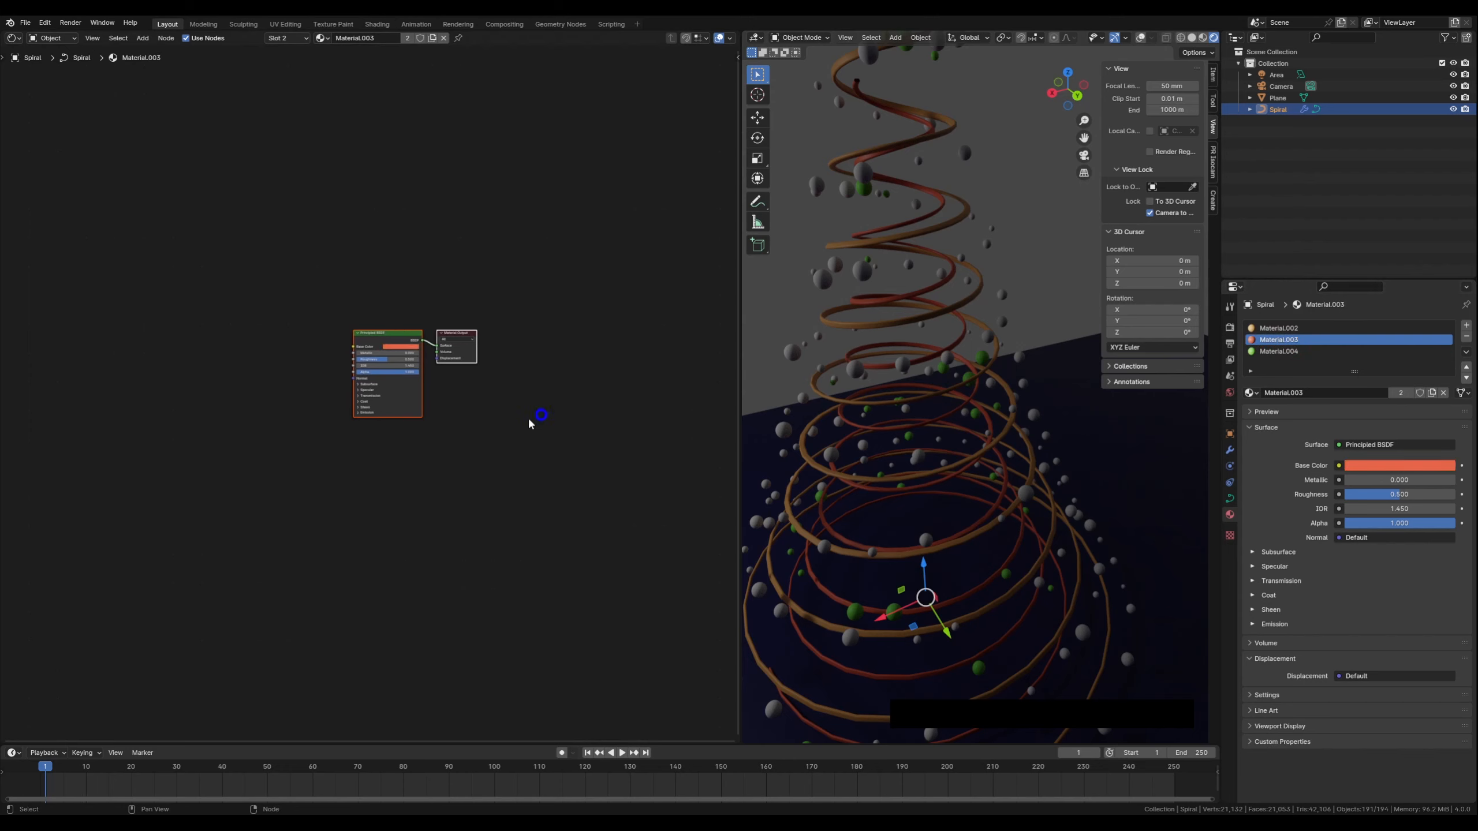
pyautogui.scroll(6, 398, 445)
pyautogui.moveTo(578, 395); pyautogui.dragTo(507, 474, button='middle')
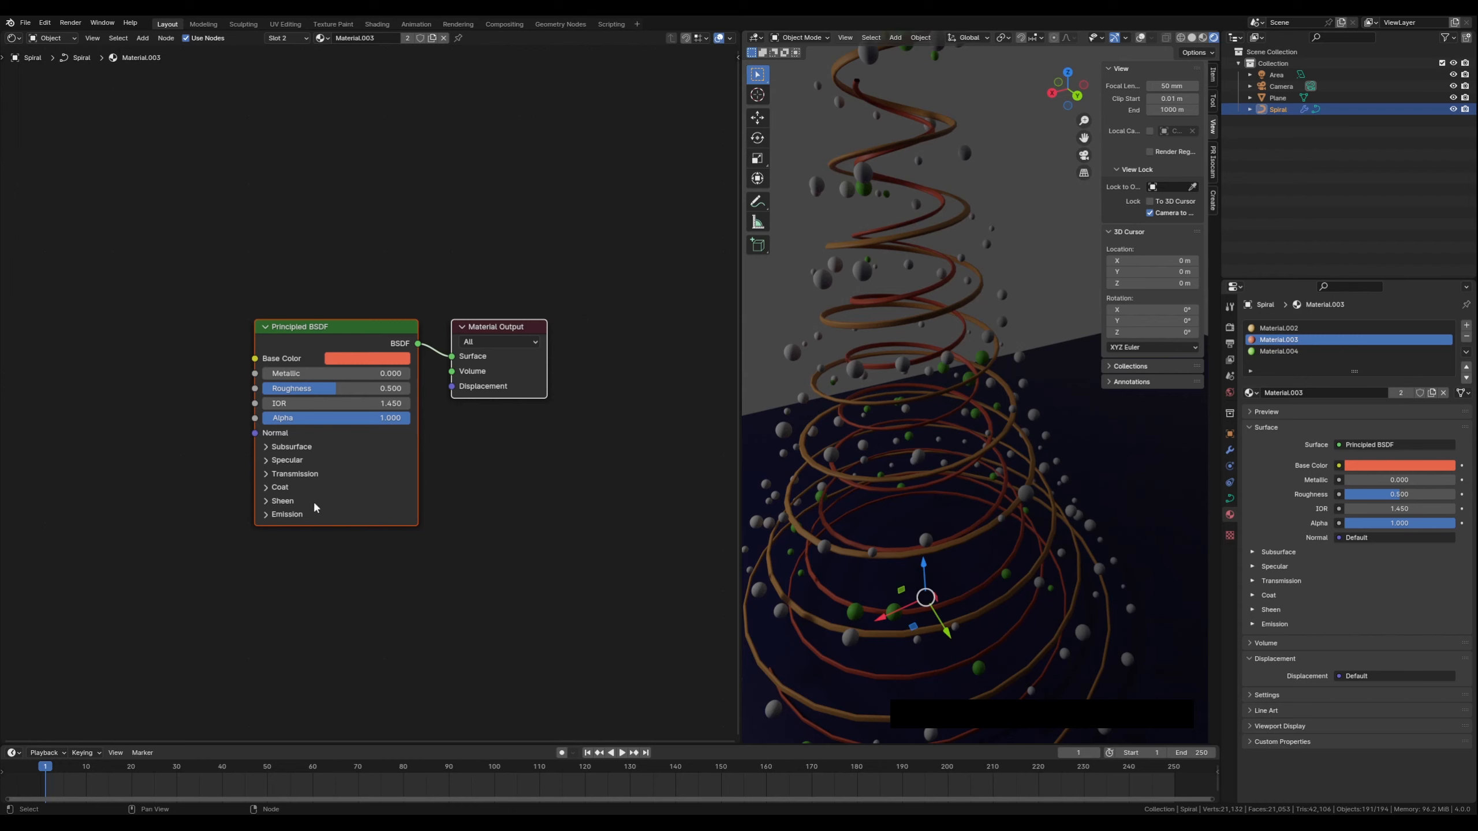
pyautogui.click(278, 516)
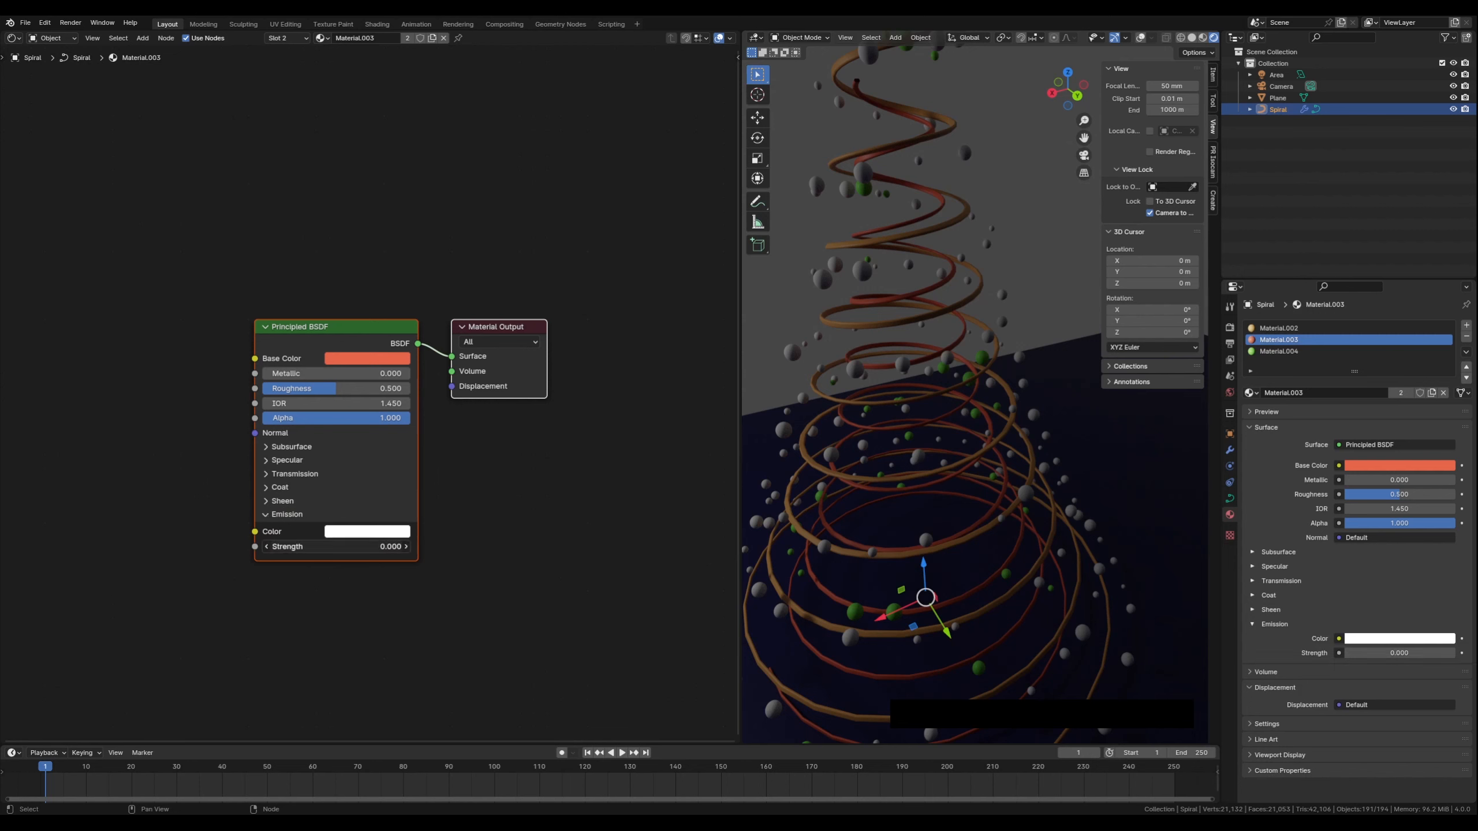
pyautogui.moveTo(337, 547); pyautogui.dragTo(518, 546)
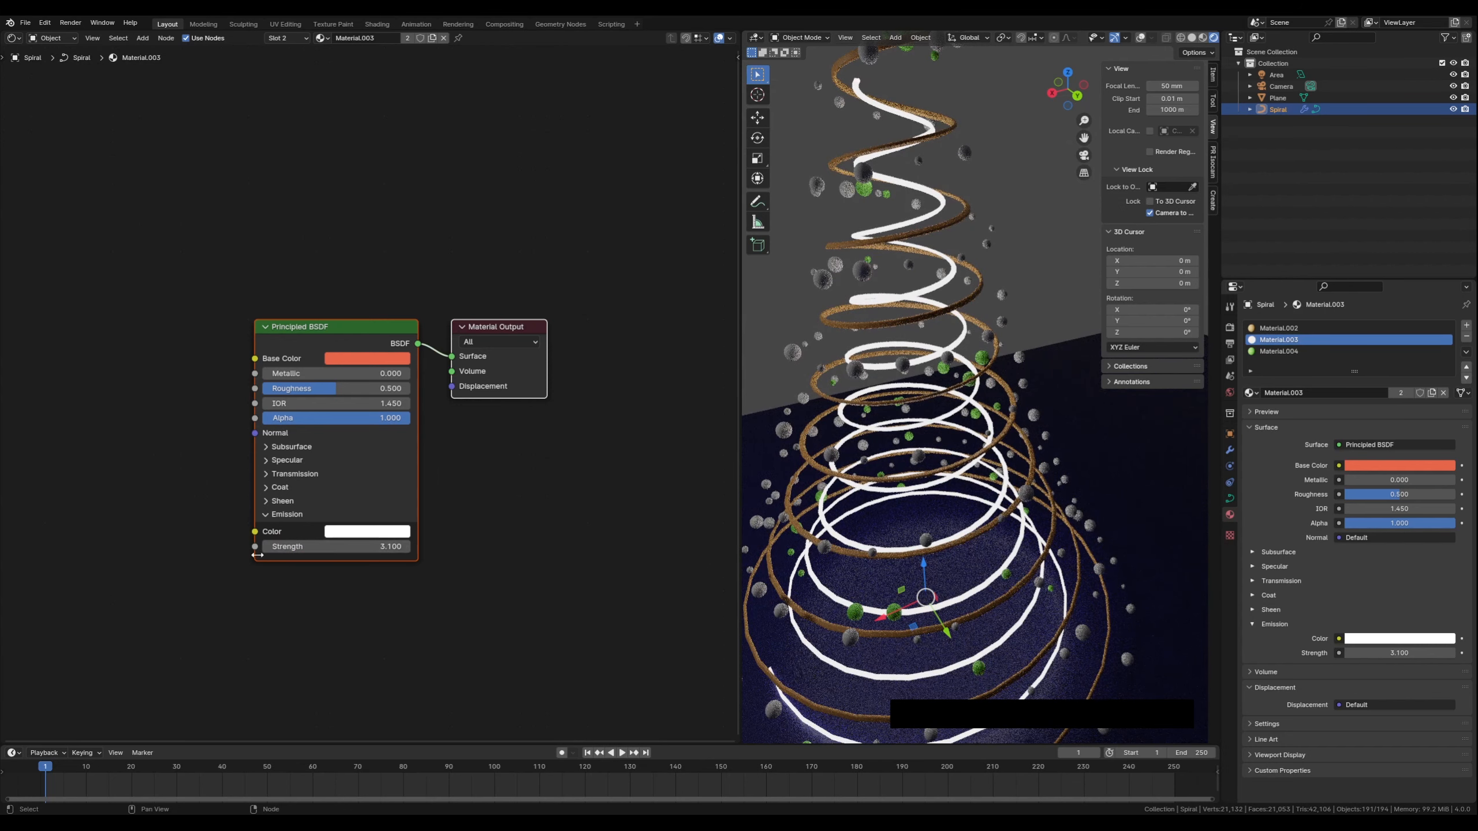
pyautogui.moveTo(528, 542); pyautogui.dragTo(512, 543, button='middle')
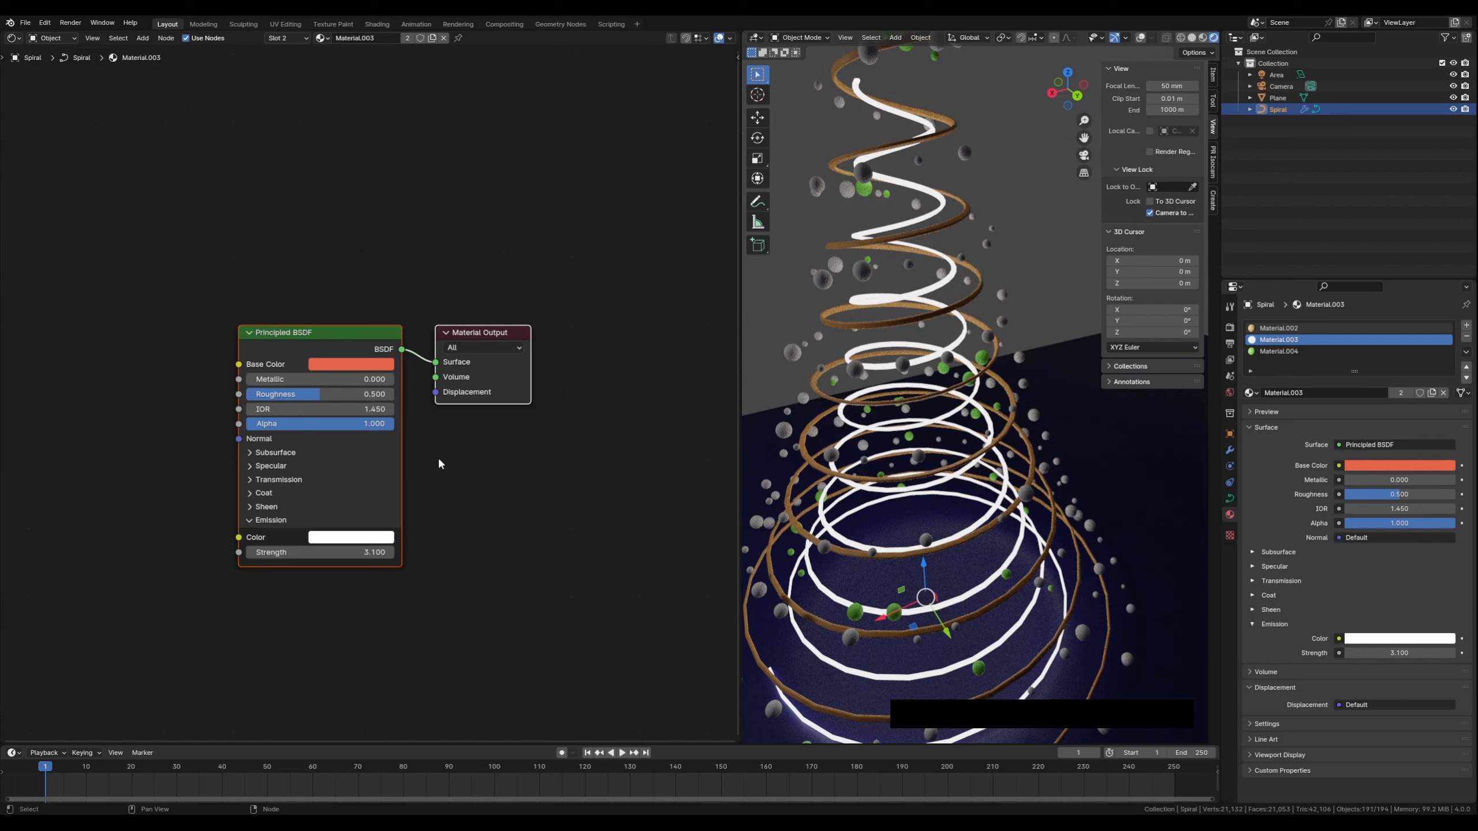
pyautogui.moveTo(441, 453); pyautogui.dragTo(465, 470, button='middle')
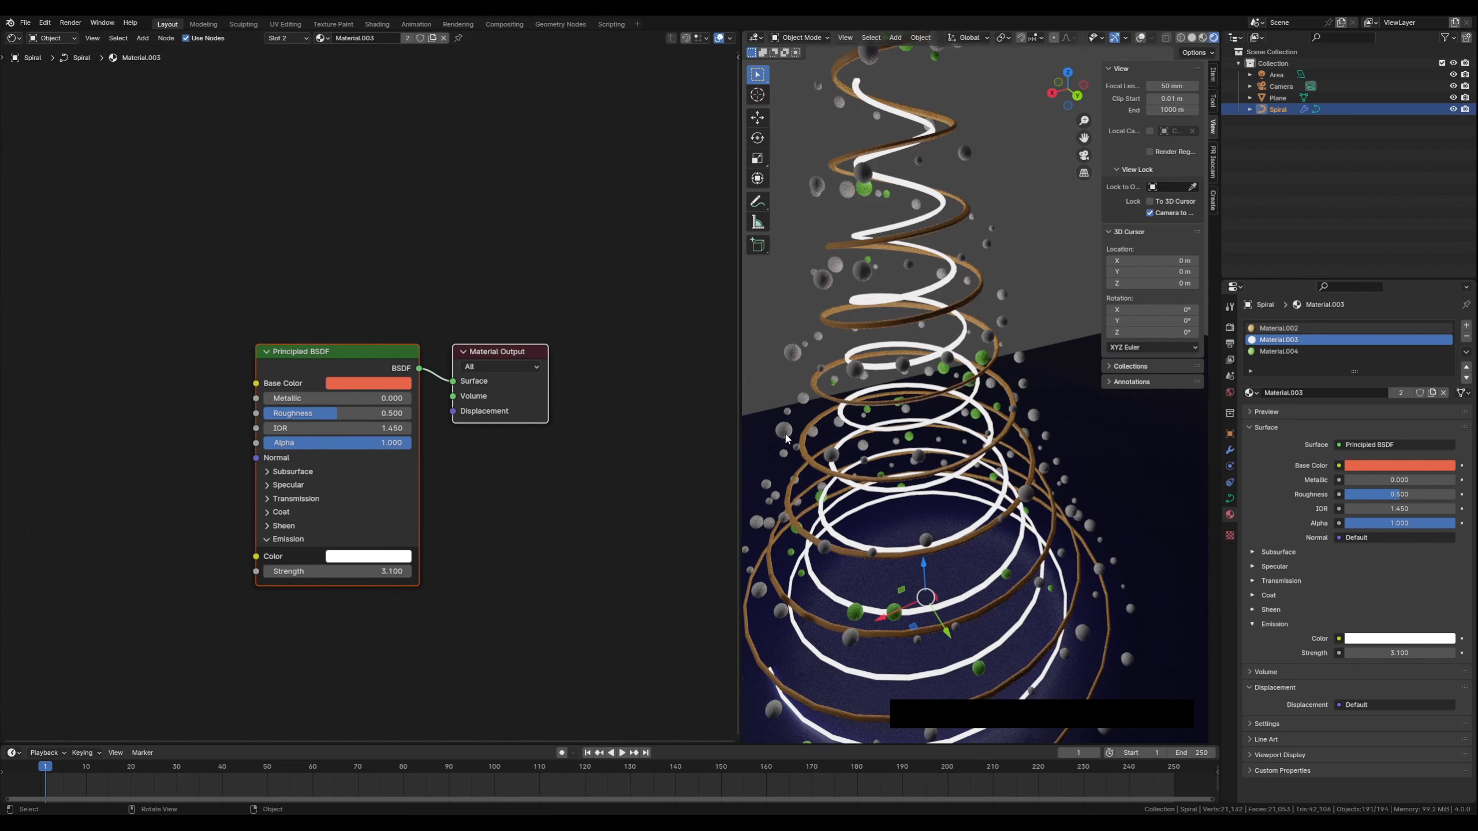
# Switch the node editor back to the Geometry Node Editor
pyautogui.click(14, 40)
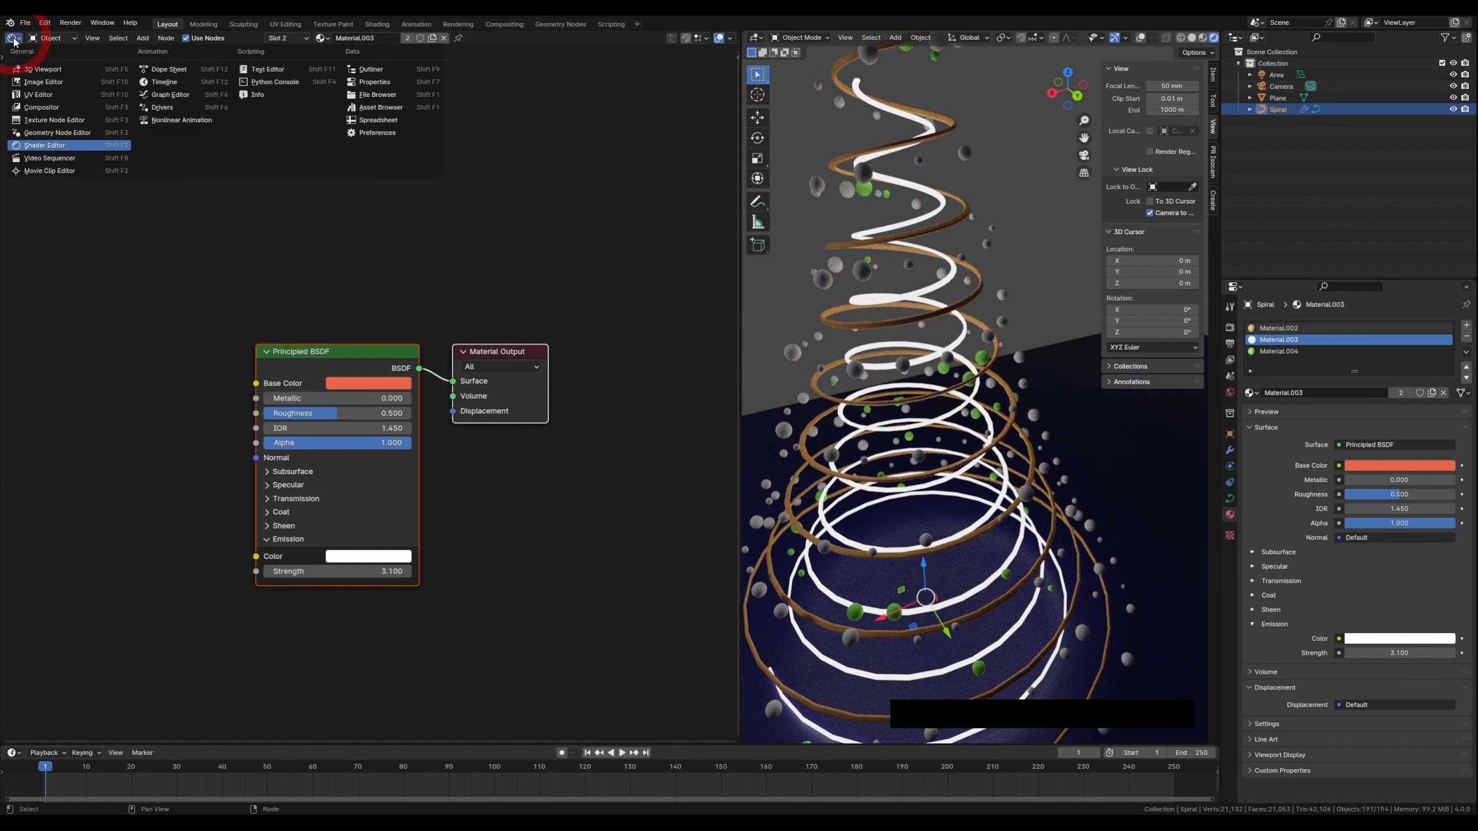
pyautogui.click(49, 138)
pyautogui.moveTo(108, 490); pyautogui.dragTo(370, 402, button='middle')
pyautogui.moveTo(308, 548); pyautogui.dragTo(271, 330, button='middle')
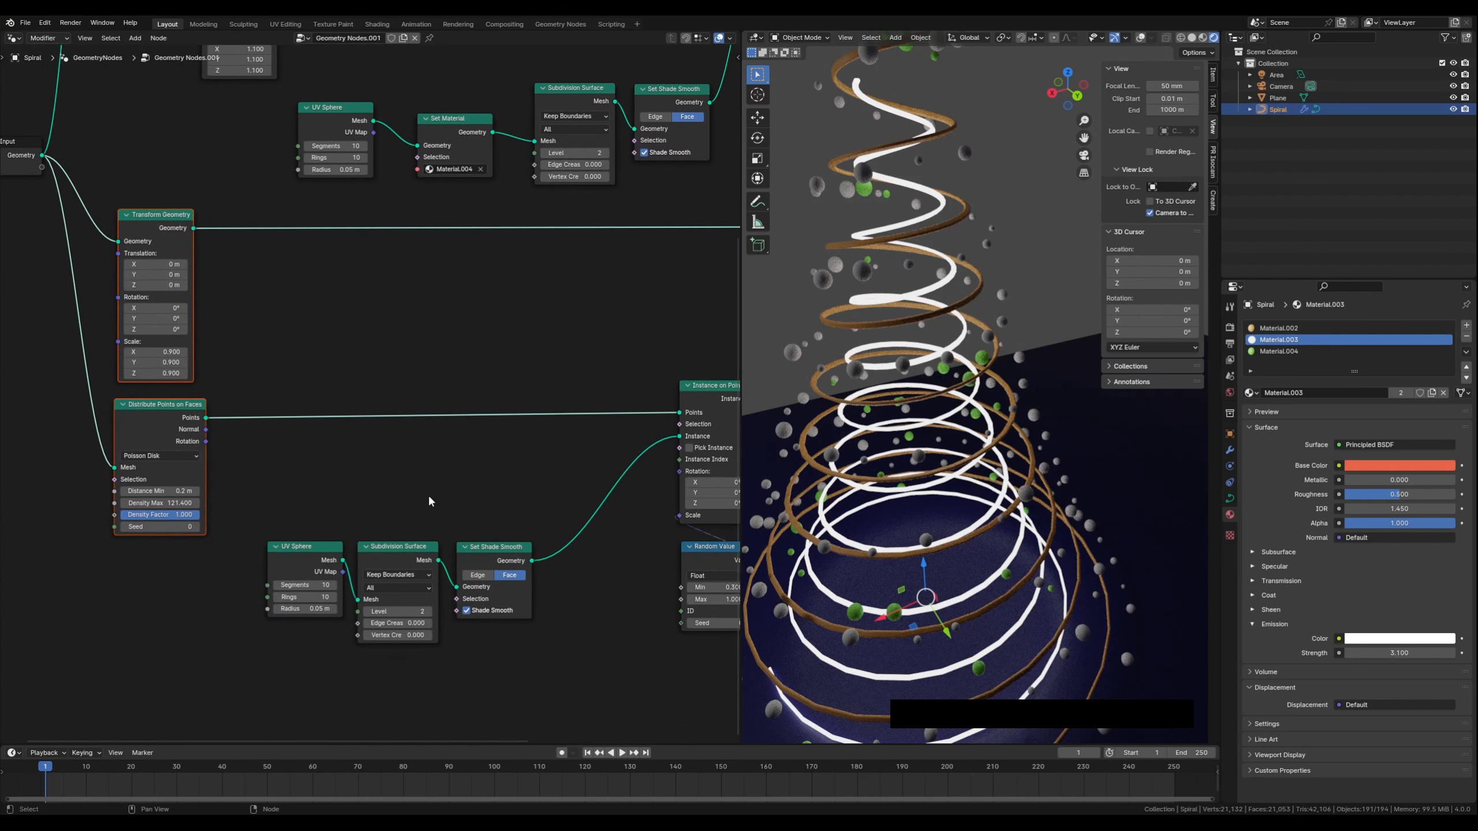
pyautogui.moveTo(429, 501); pyautogui.dragTo(366, 369, button='middle')
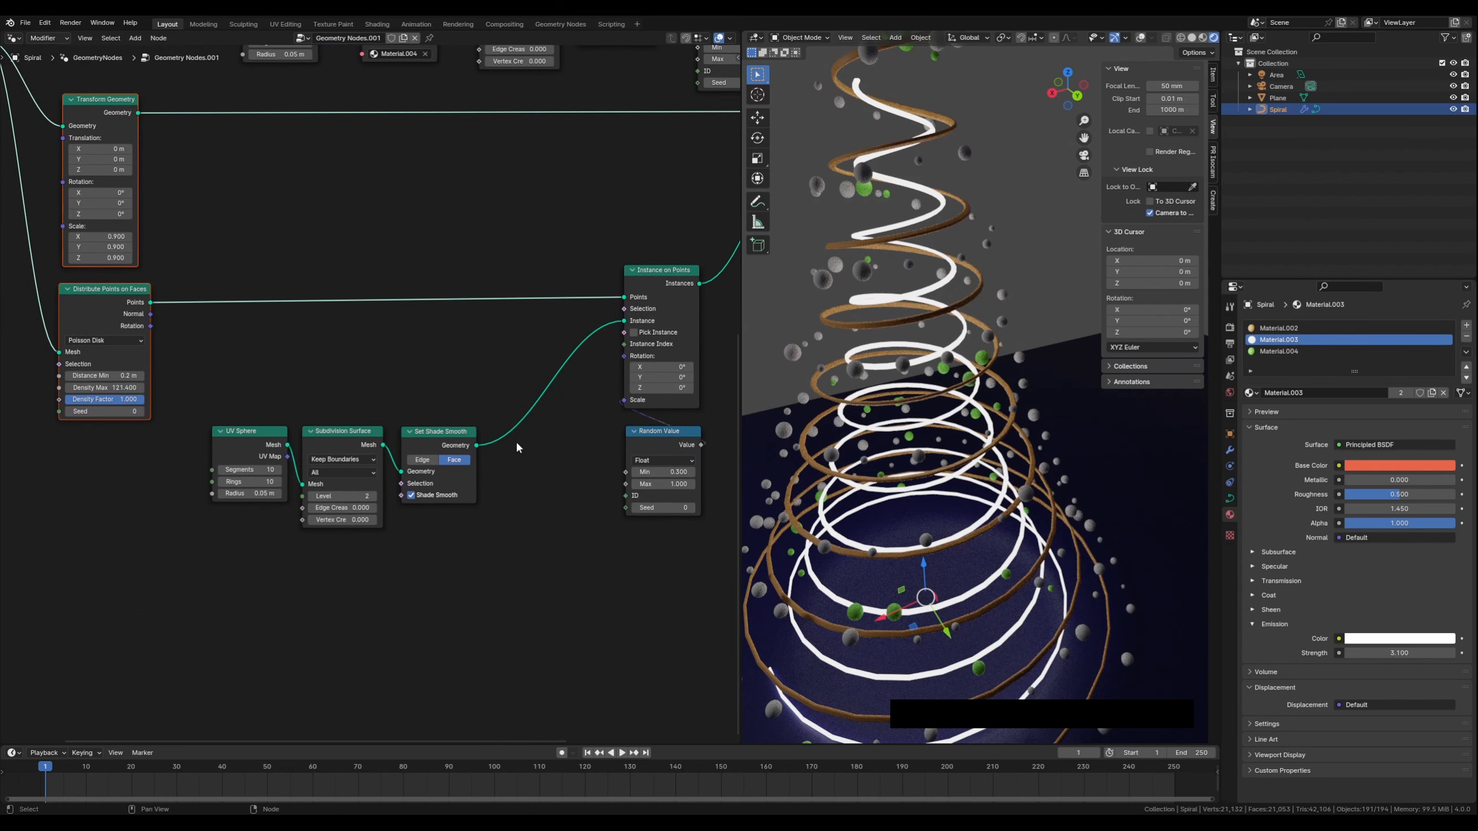
pyautogui.moveTo(554, 464); pyautogui.dragTo(487, 457, button='middle')
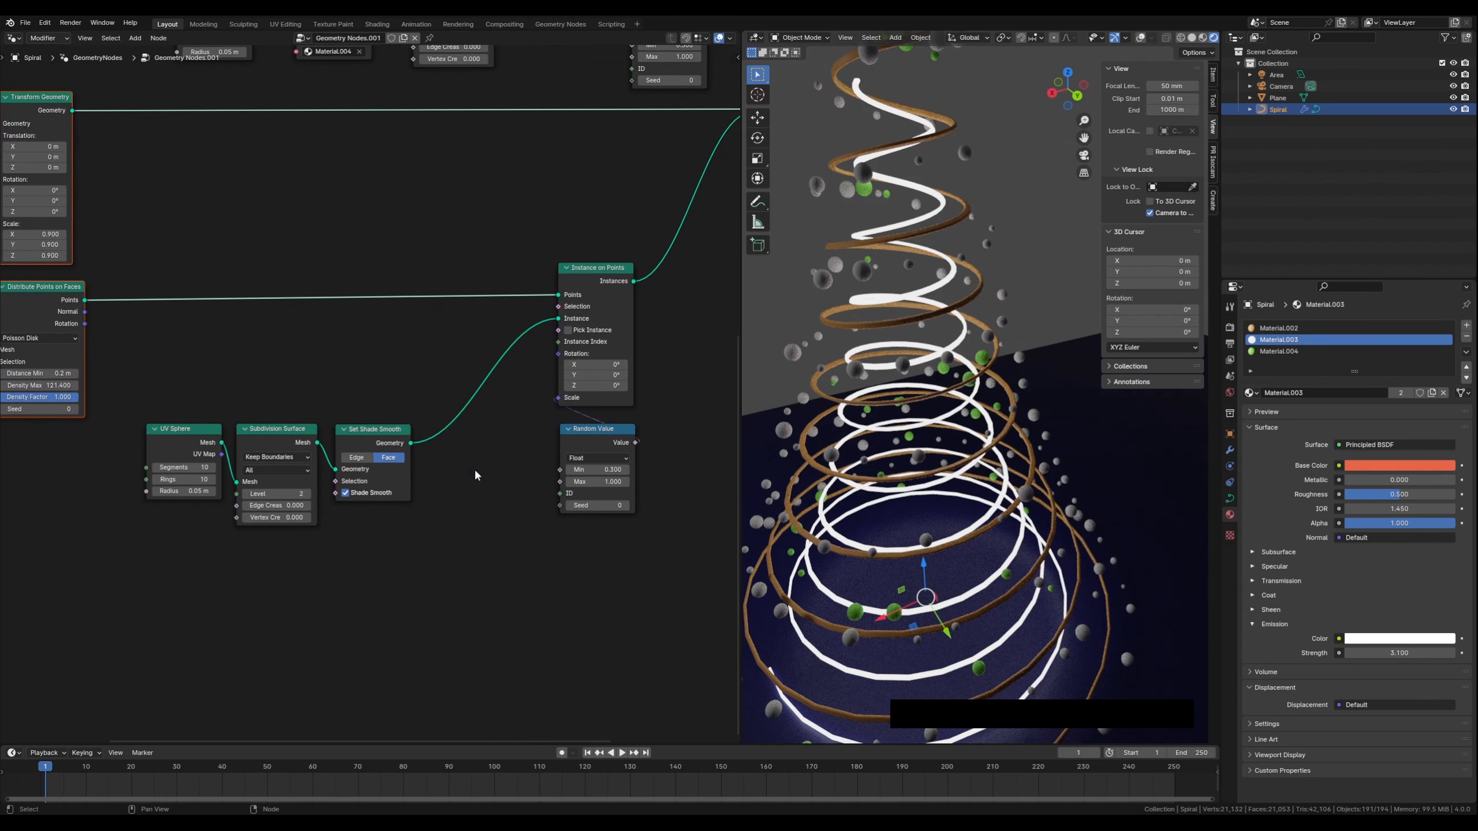
# Add a Set Material node between the lower UV Sphere and Subdivision Surface nodes
pyautogui.click(460, 476)
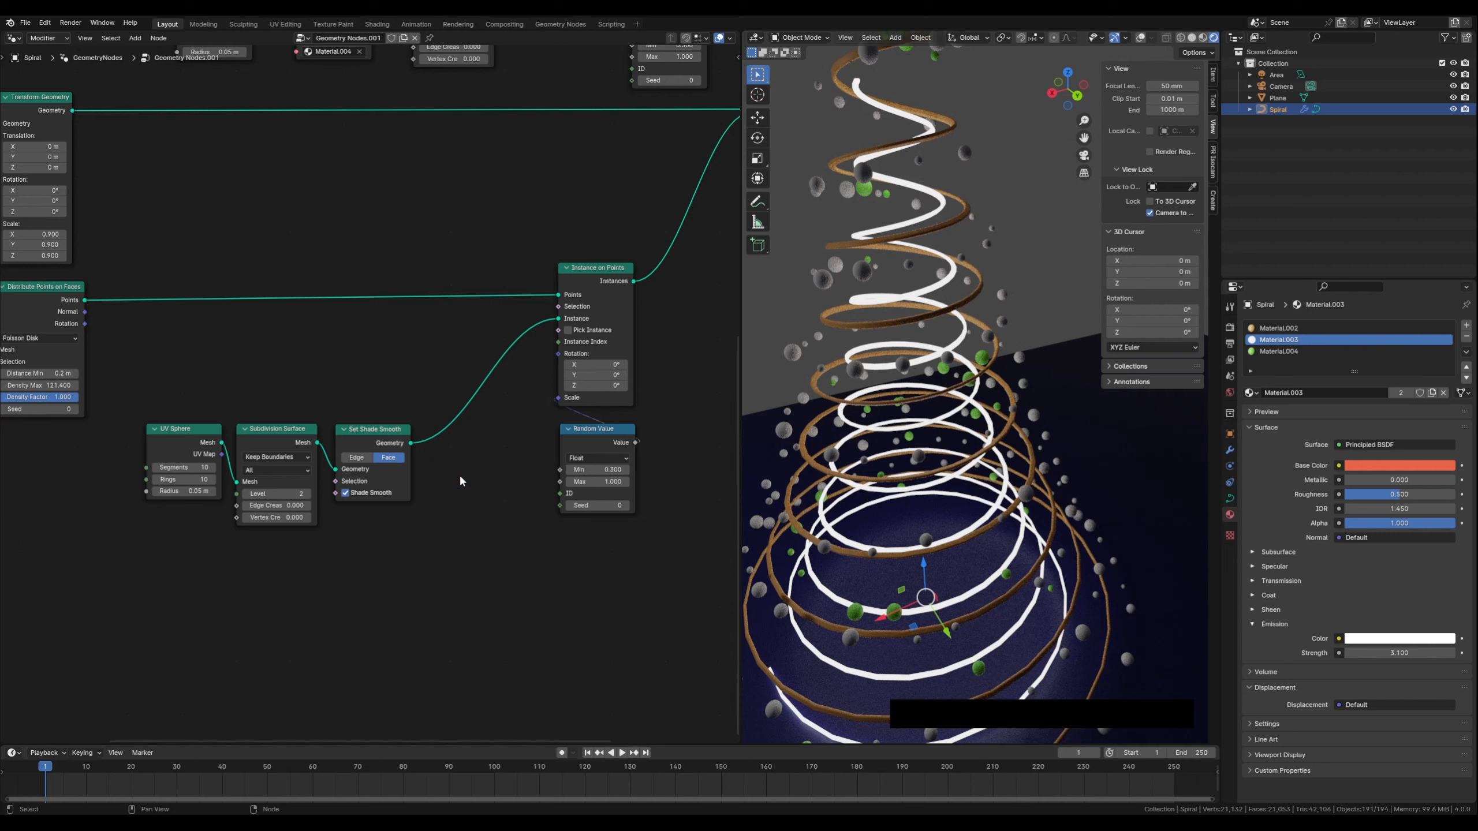
pyautogui.hotkey('shift', 'a')
pyautogui.write('set')
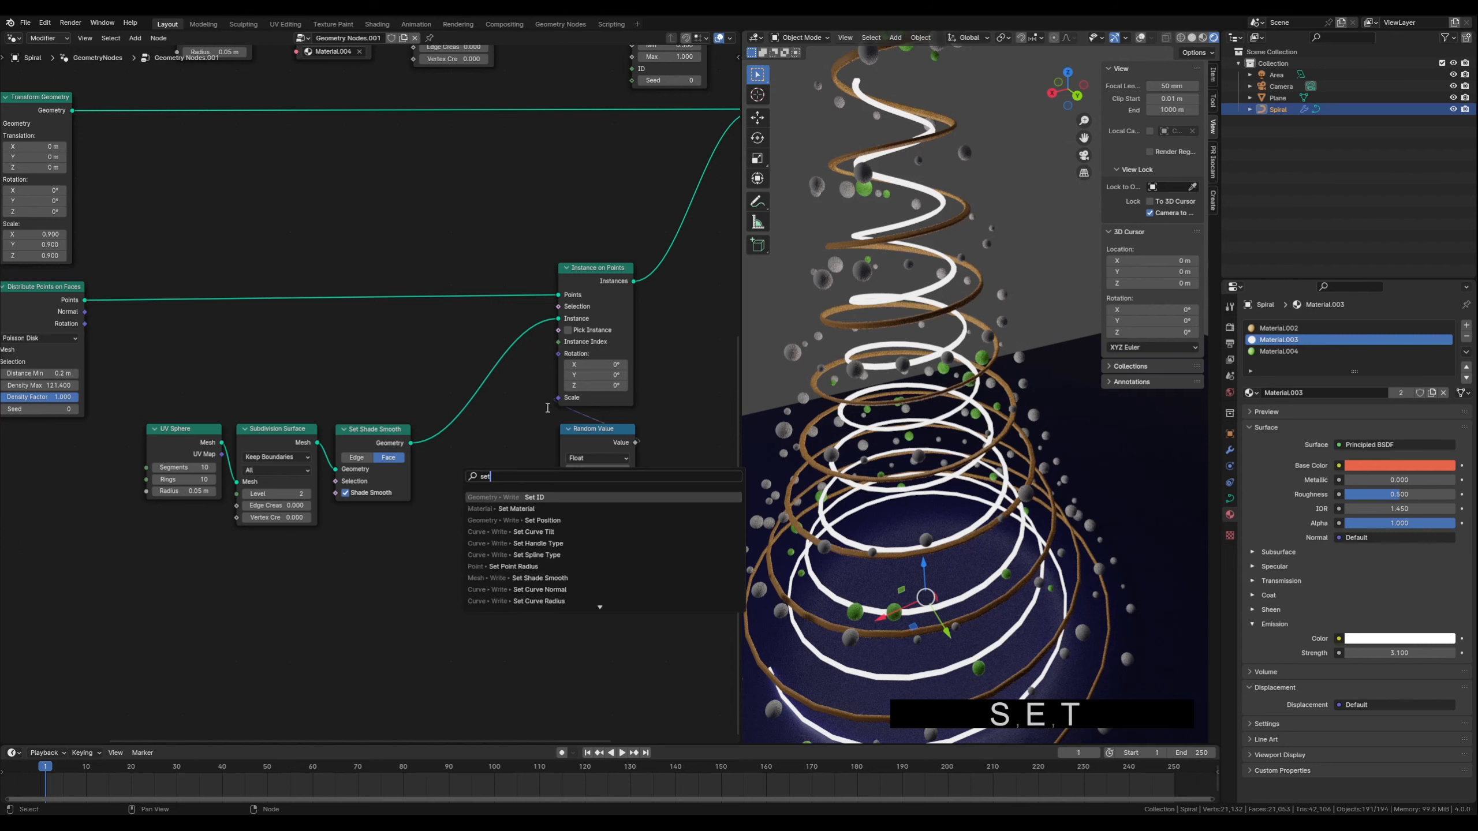
pyautogui.click(530, 508)
pyautogui.click(444, 502)
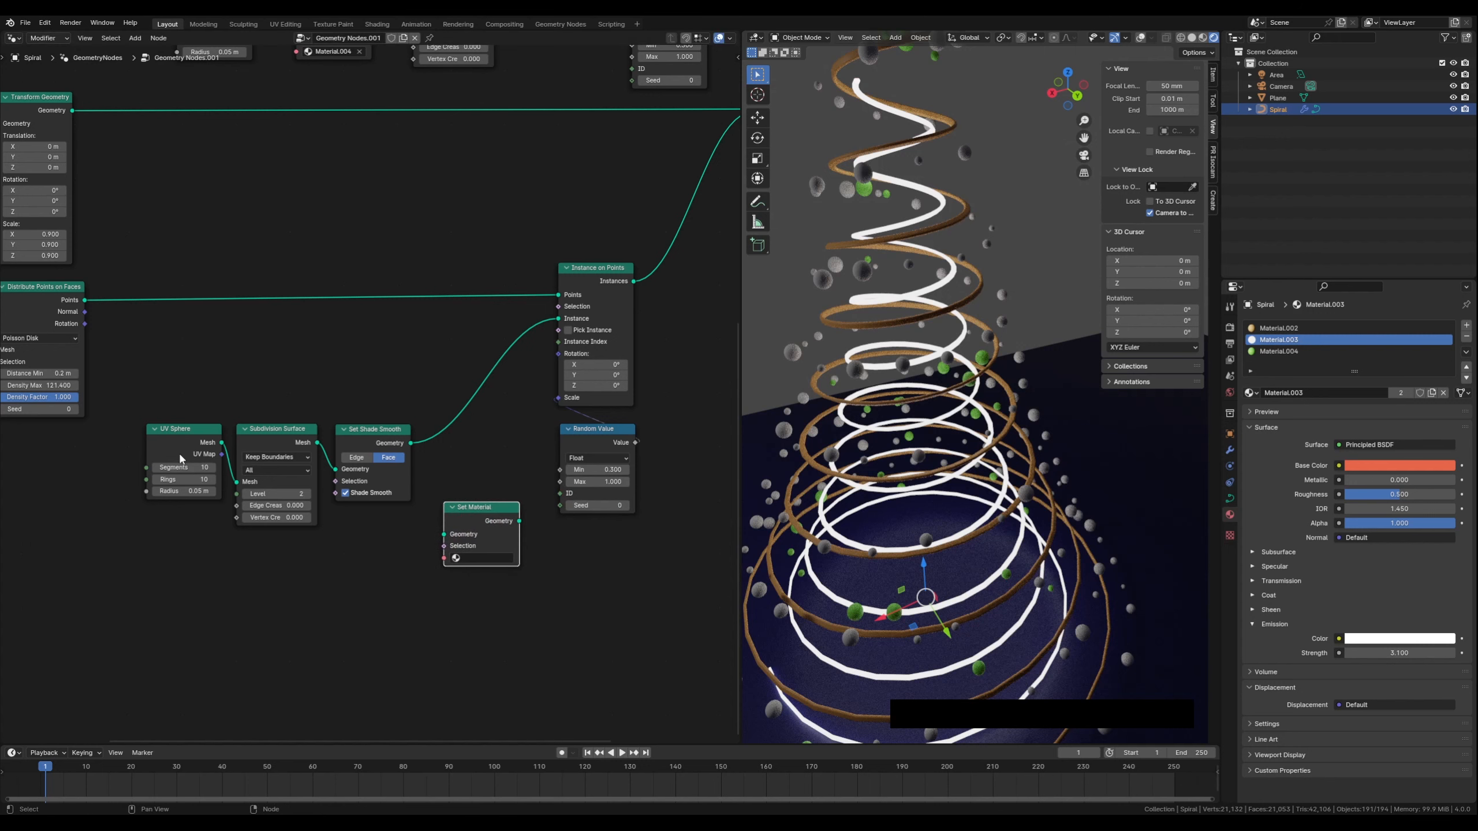
pyautogui.moveTo(175, 434); pyautogui.dragTo(98, 453)
pyautogui.moveTo(468, 507); pyautogui.dragTo(215, 479)
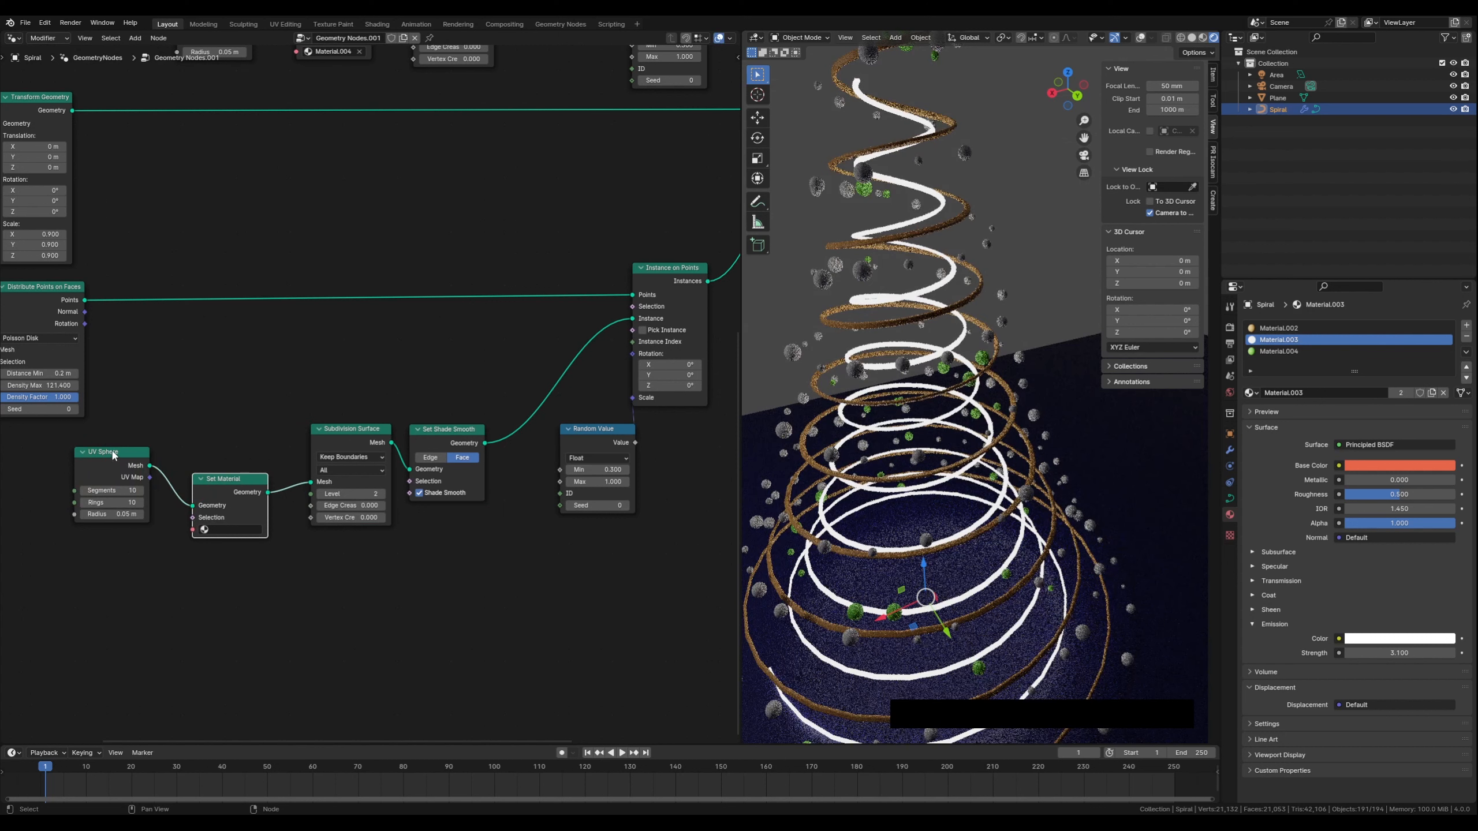
pyautogui.moveTo(110, 454); pyautogui.dragTo(105, 458)
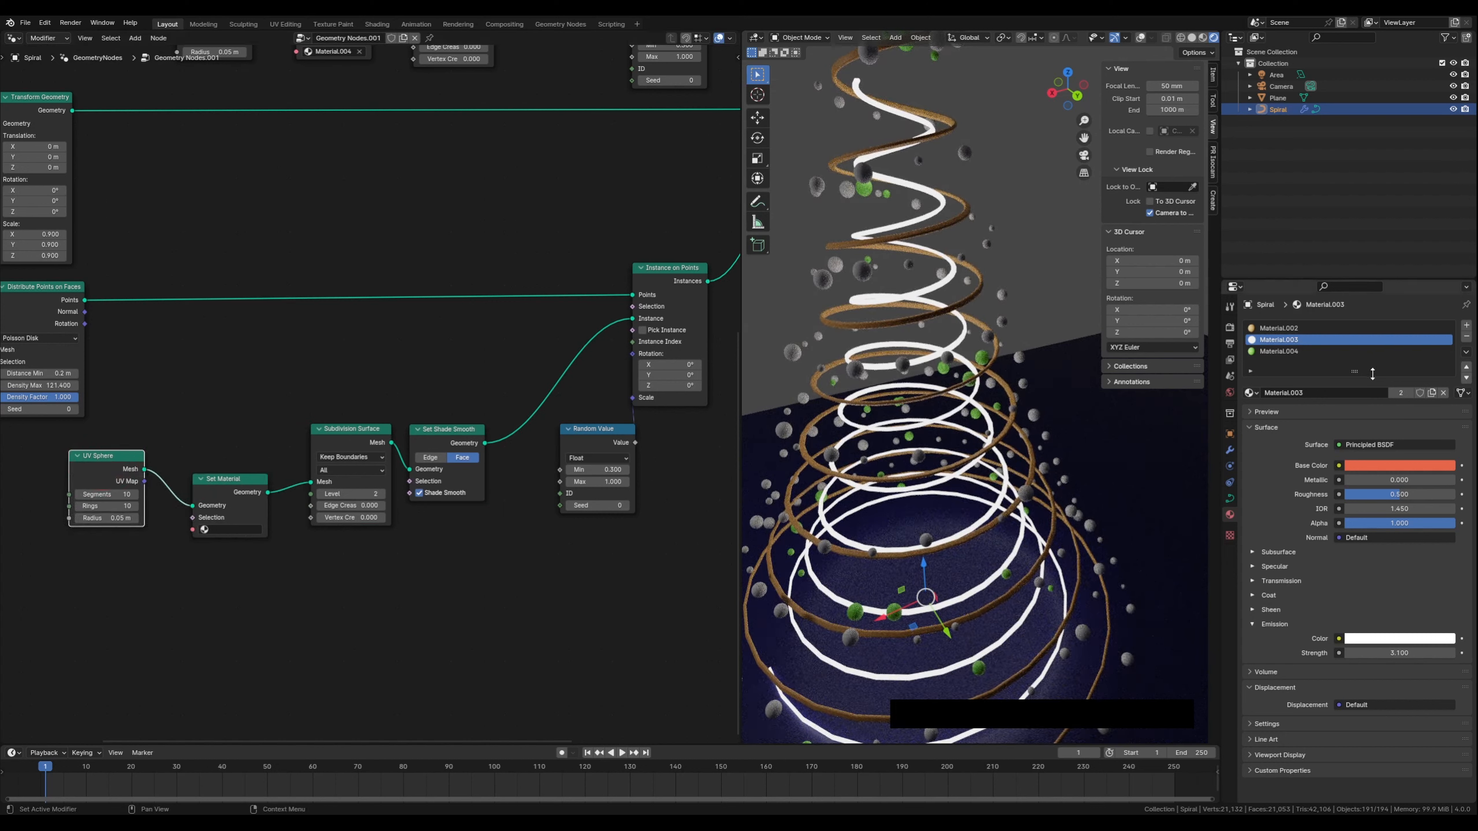
# Add a new material slot with a new material and give it a gold base color
pyautogui.click(1466, 325)
pyautogui.click(1322, 390)
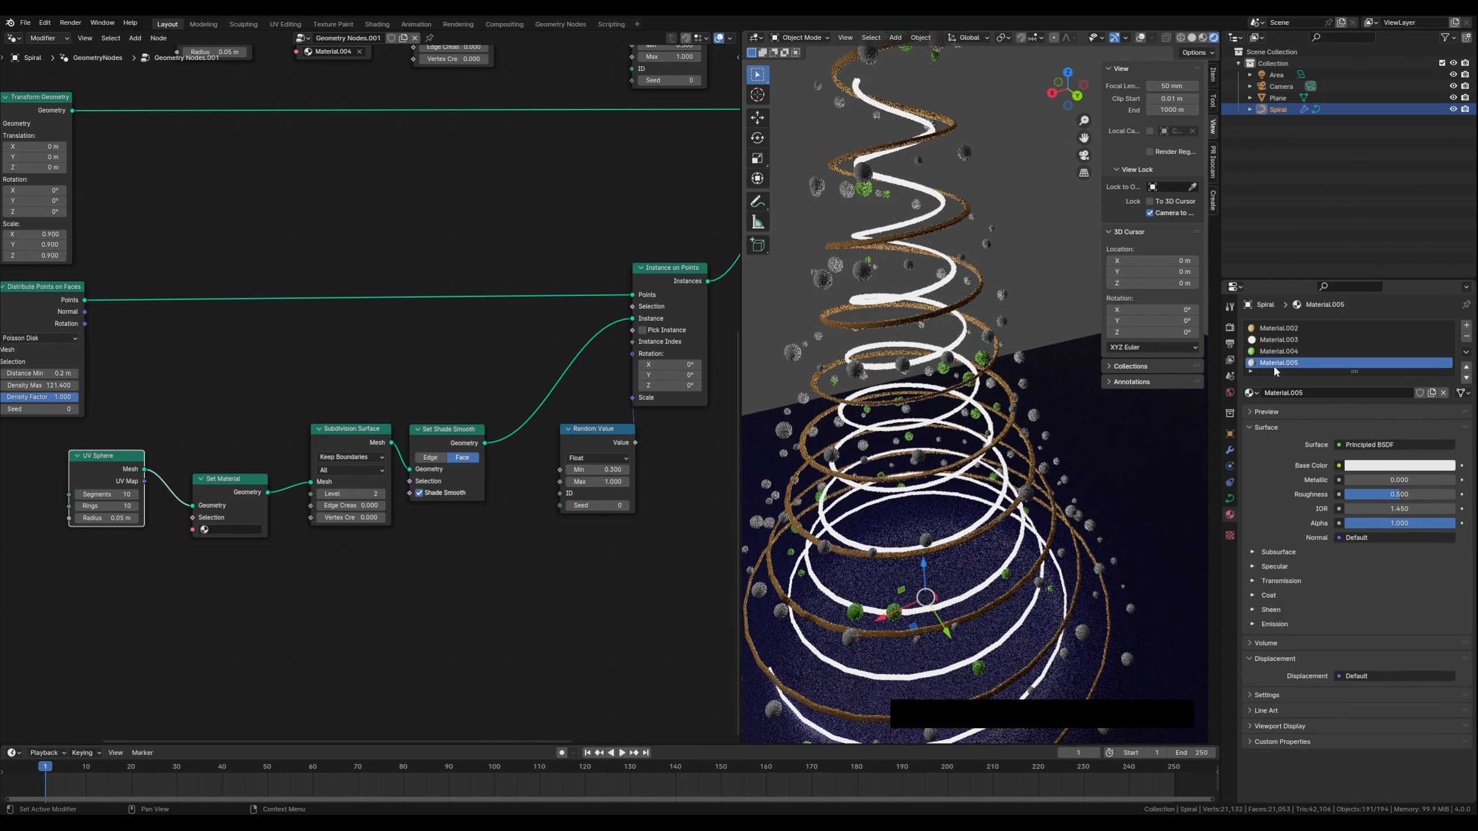
pyautogui.click(1357, 470)
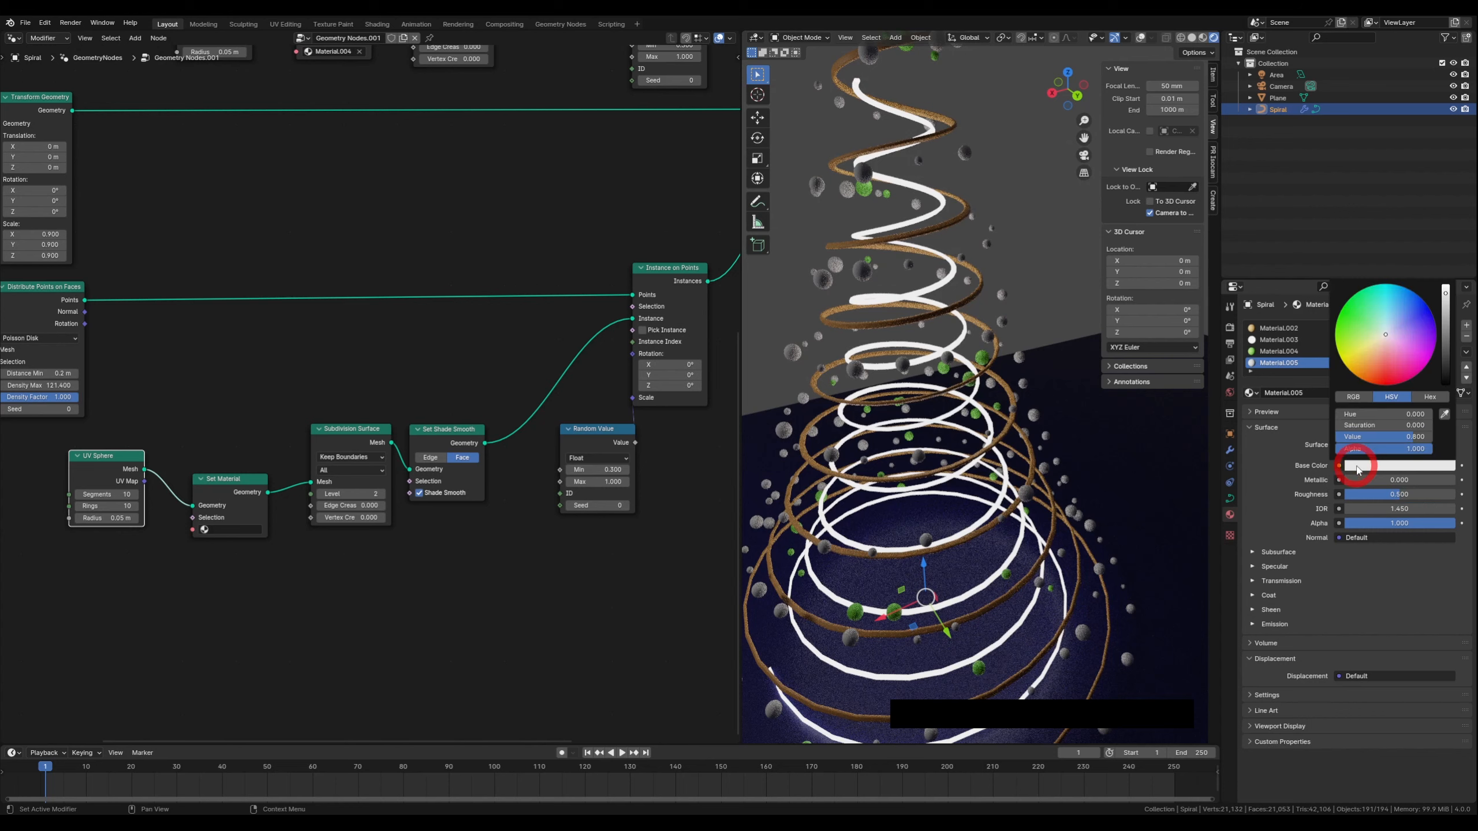
pyautogui.click(1371, 353)
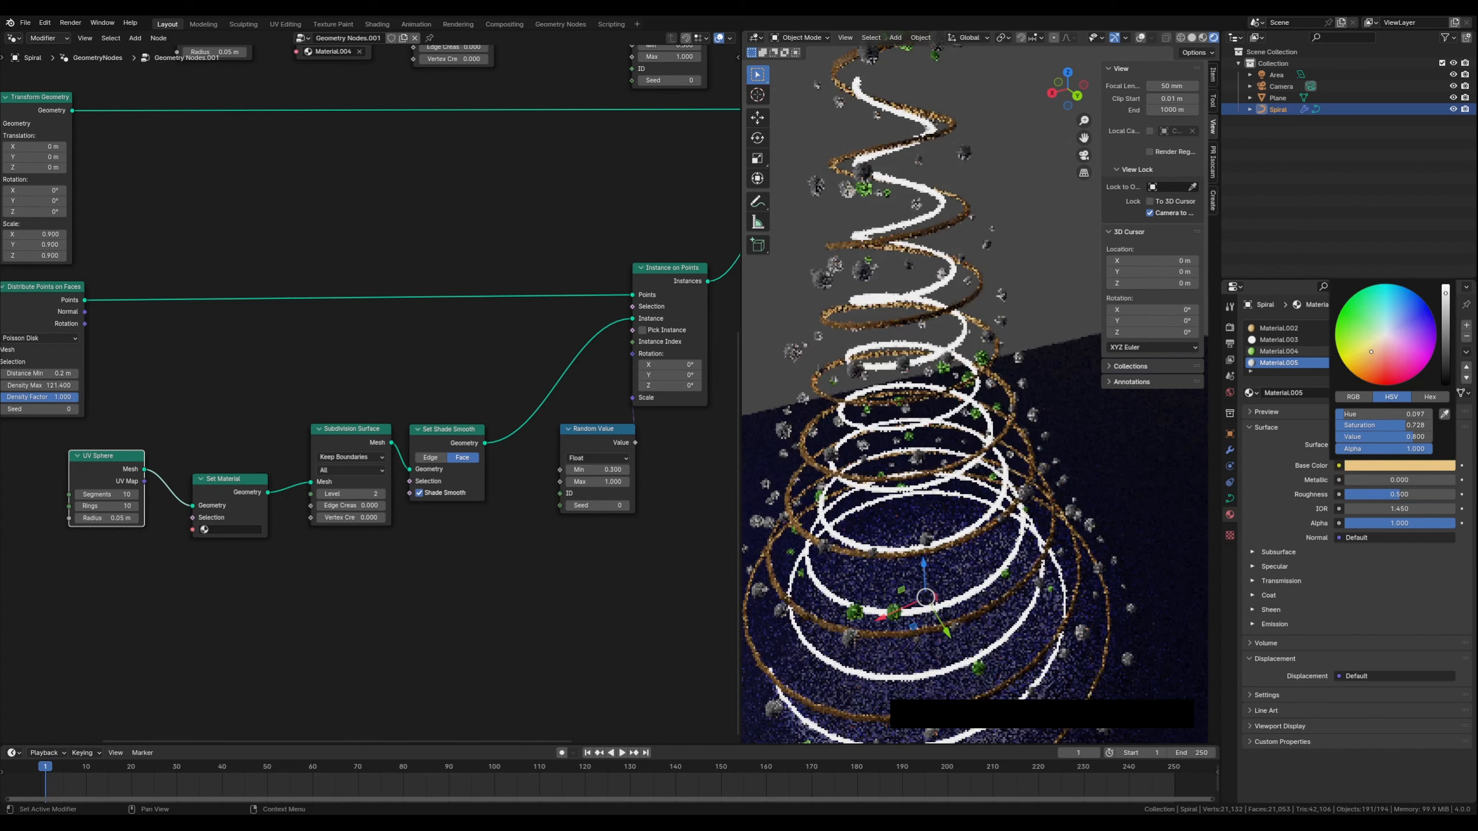
pyautogui.click(1446, 322)
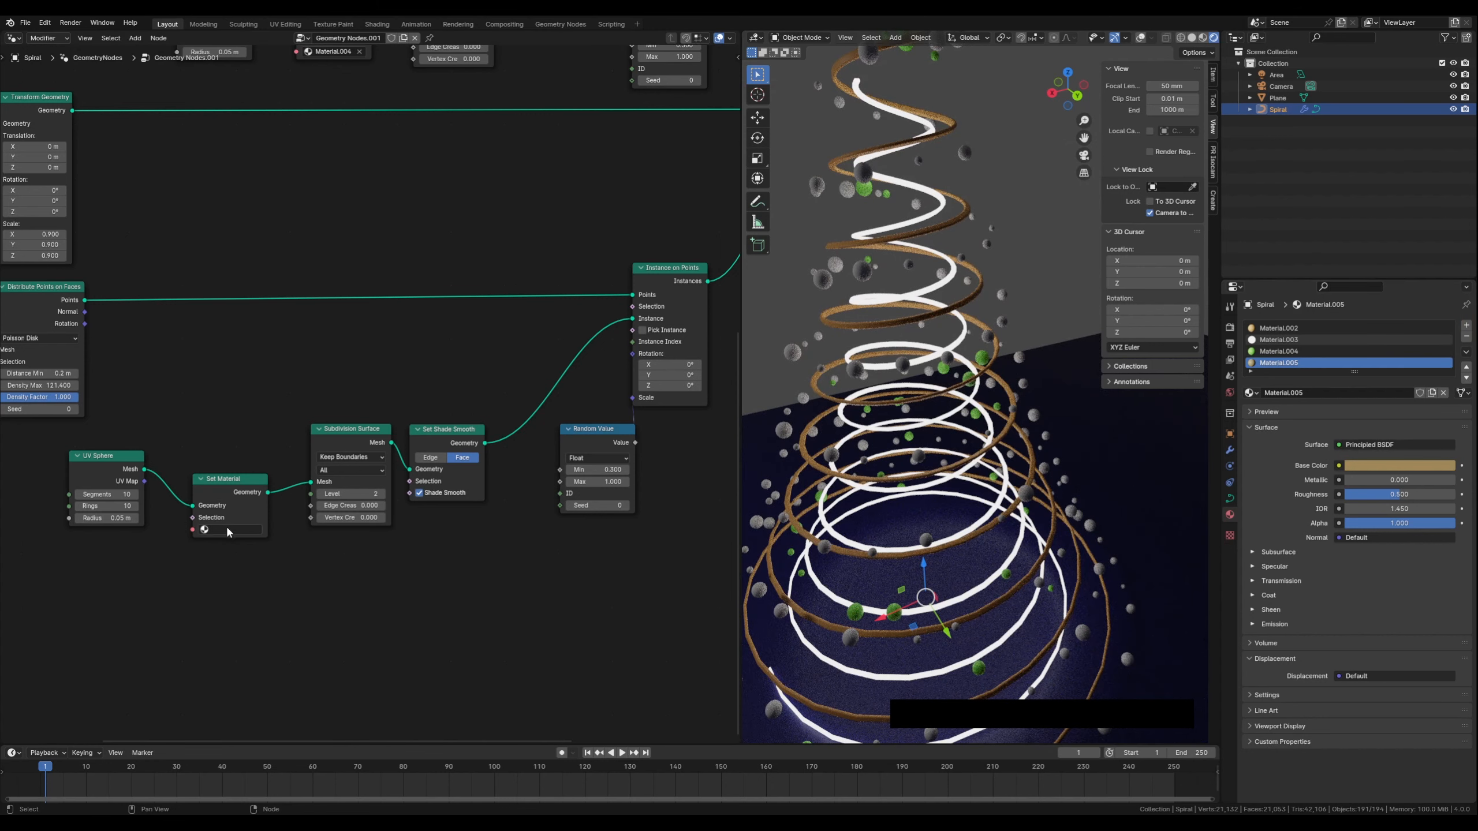
# Assign Material.005 to the new Set Material node
pyautogui.click(228, 529)
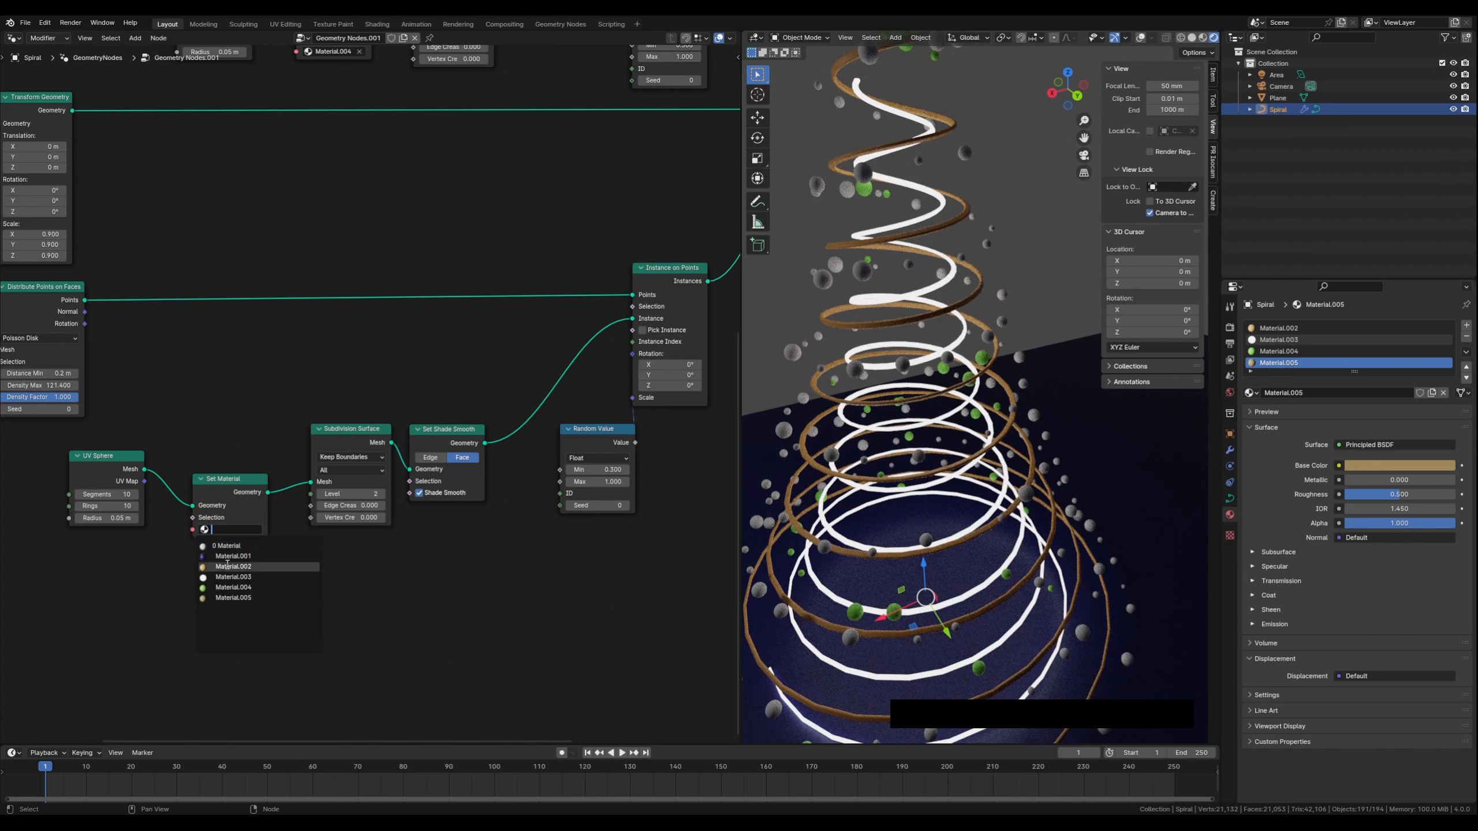
pyautogui.click(235, 598)
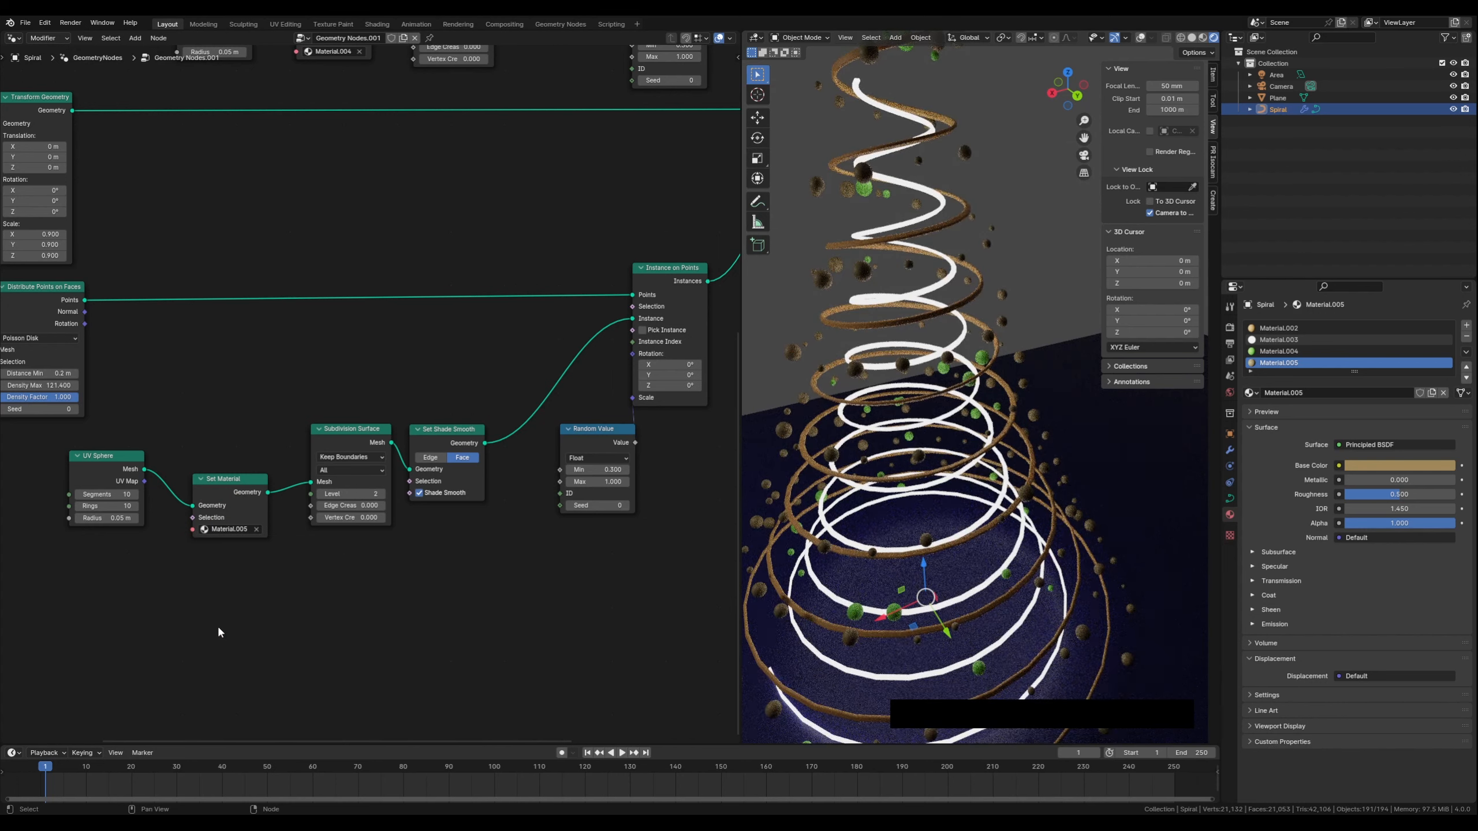
pyautogui.moveTo(828, 387); pyautogui.dragTo(879, 408, button='middle')
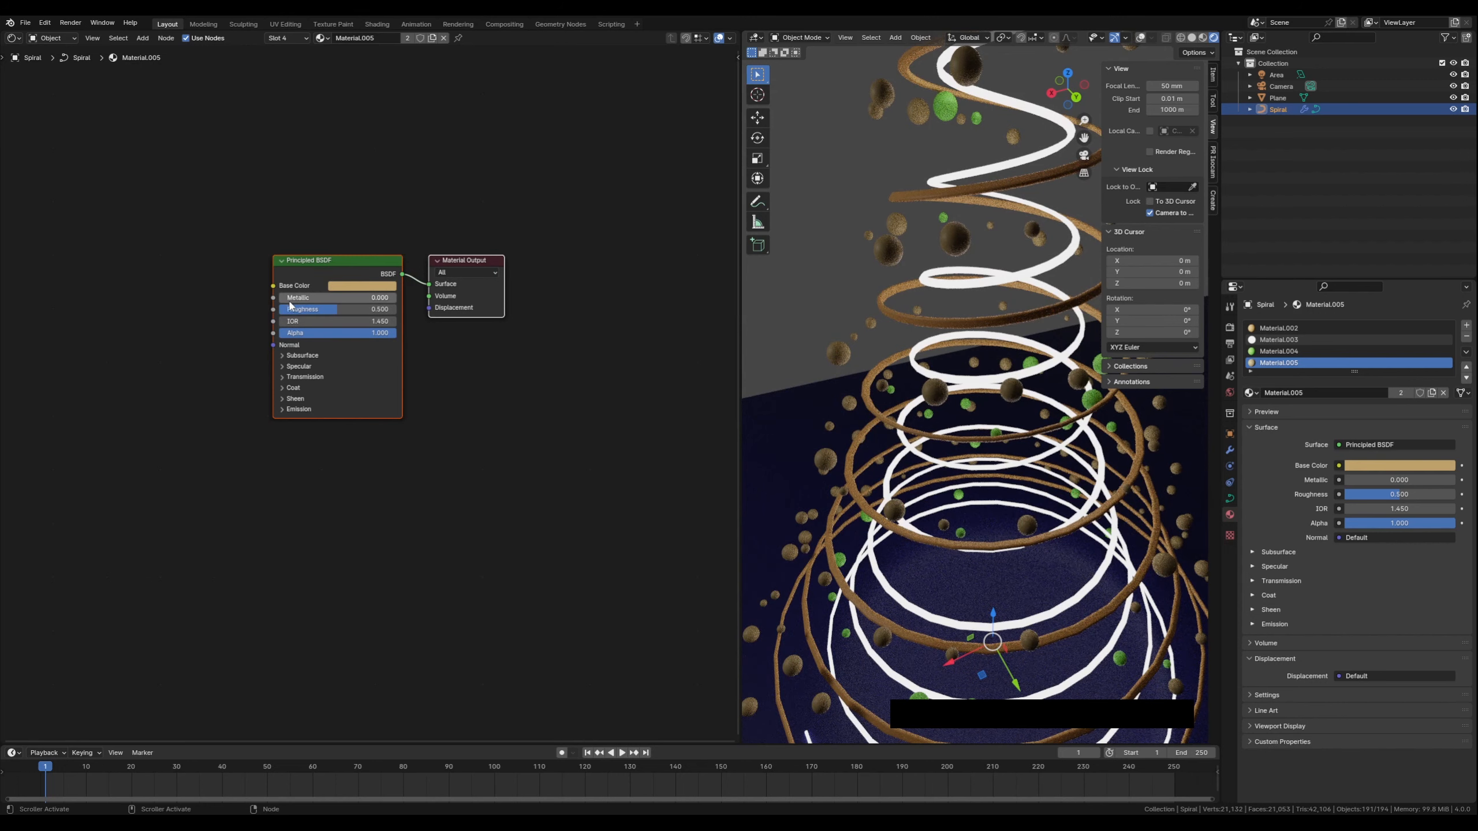
# Set Material.005's Metallic to 0.309 and Roughness to 0.391
pyautogui.moveTo(290, 302); pyautogui.dragTo(311, 298)
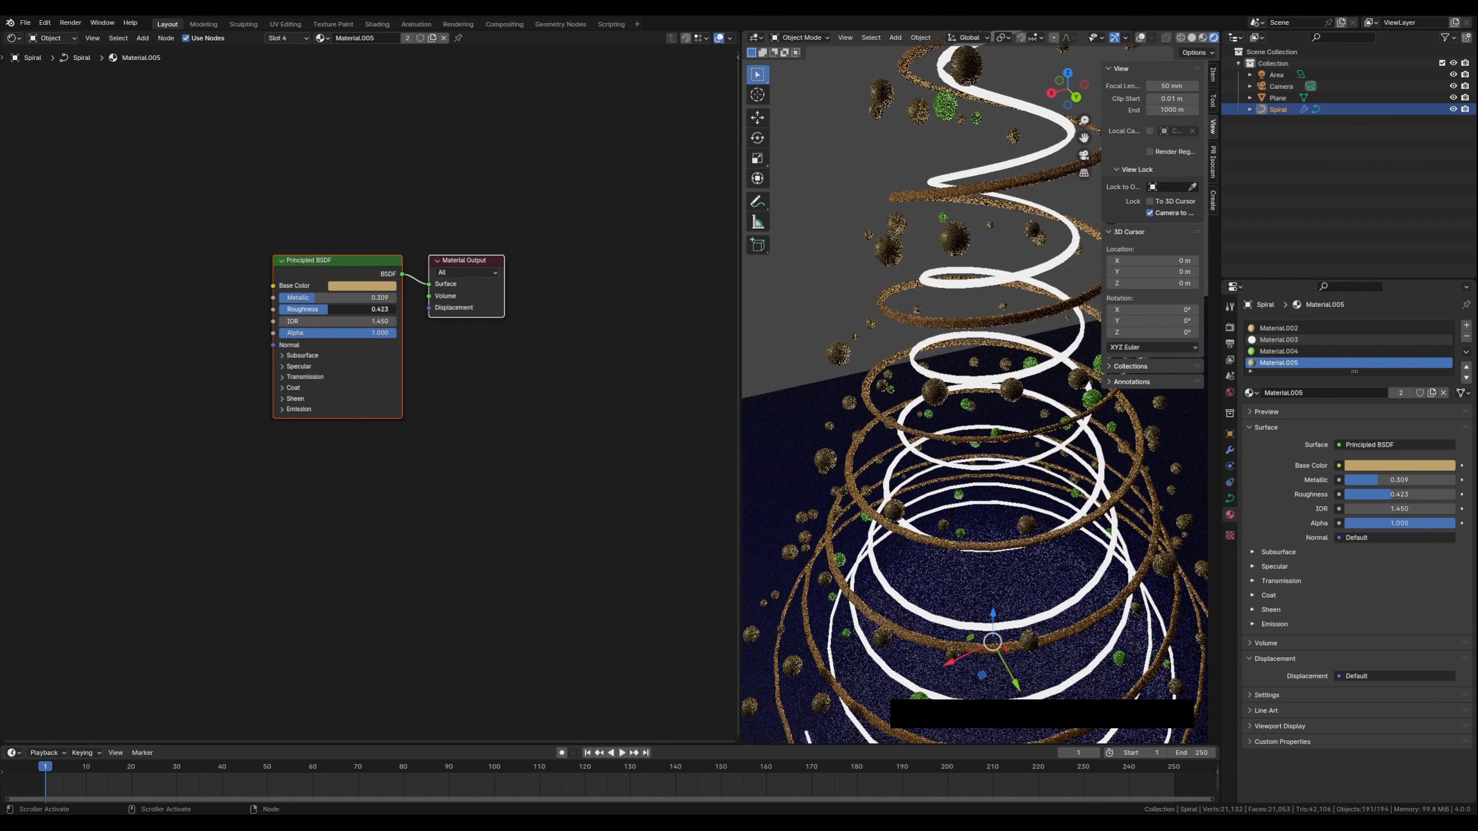
pyautogui.moveTo(337, 309); pyautogui.dragTo(324, 309)
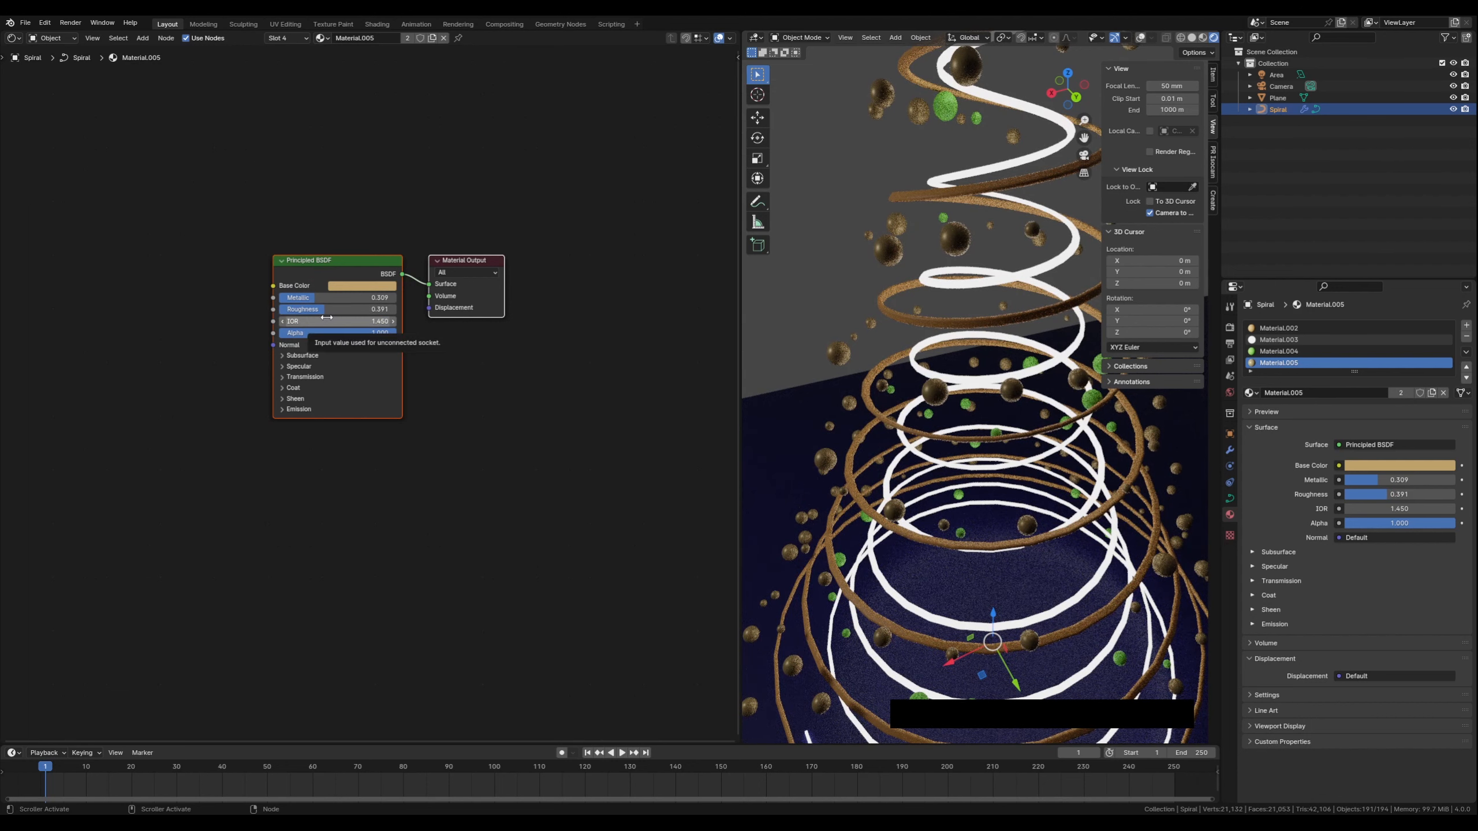
pyautogui.click(427, 477)
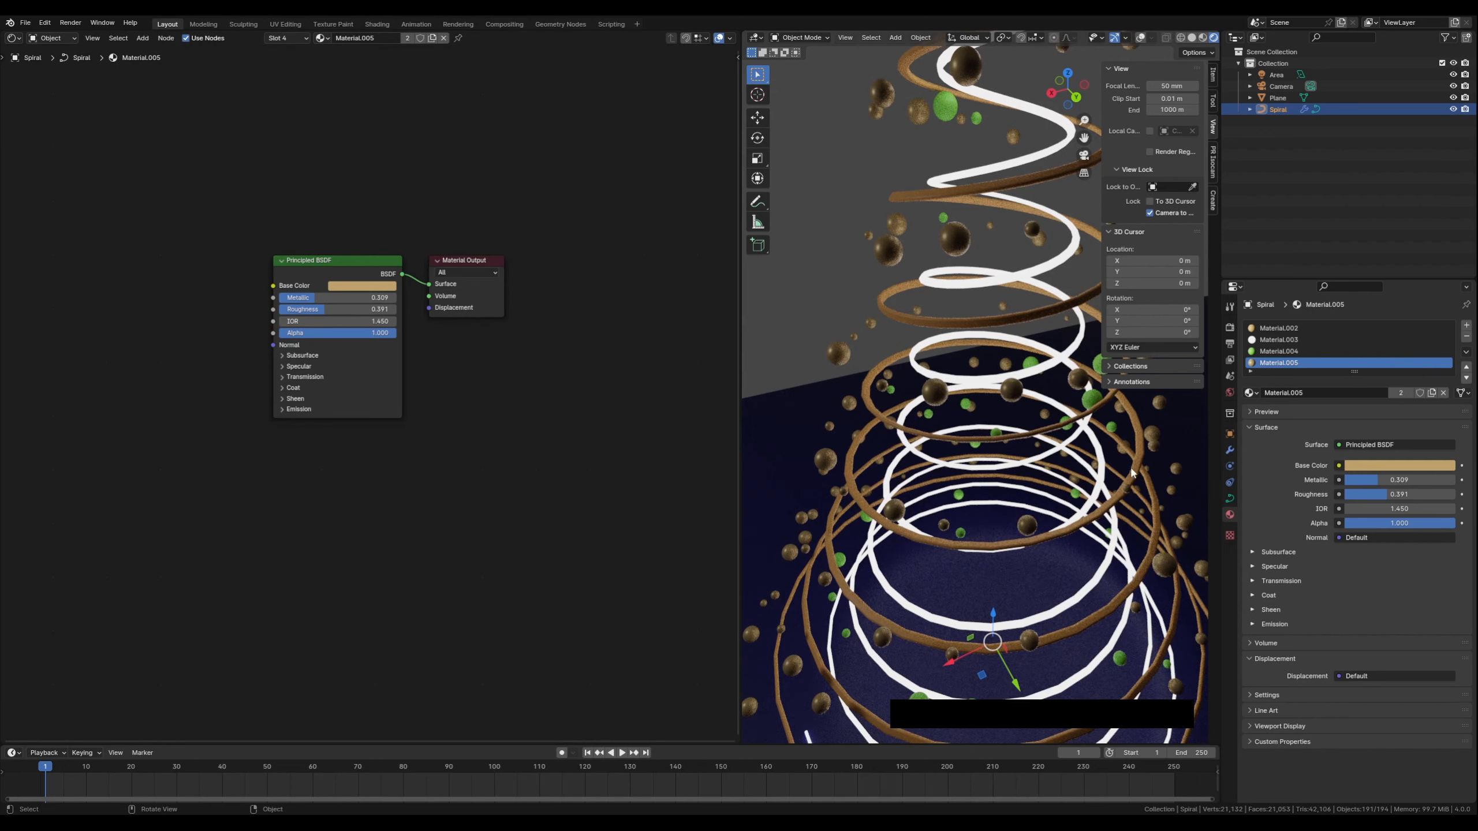
pyautogui.keyDown('shift'); pyautogui.moveTo(846, 505); pyautogui.dragTo(819, 543, button='middle'); pyautogui.keyUp('shift')
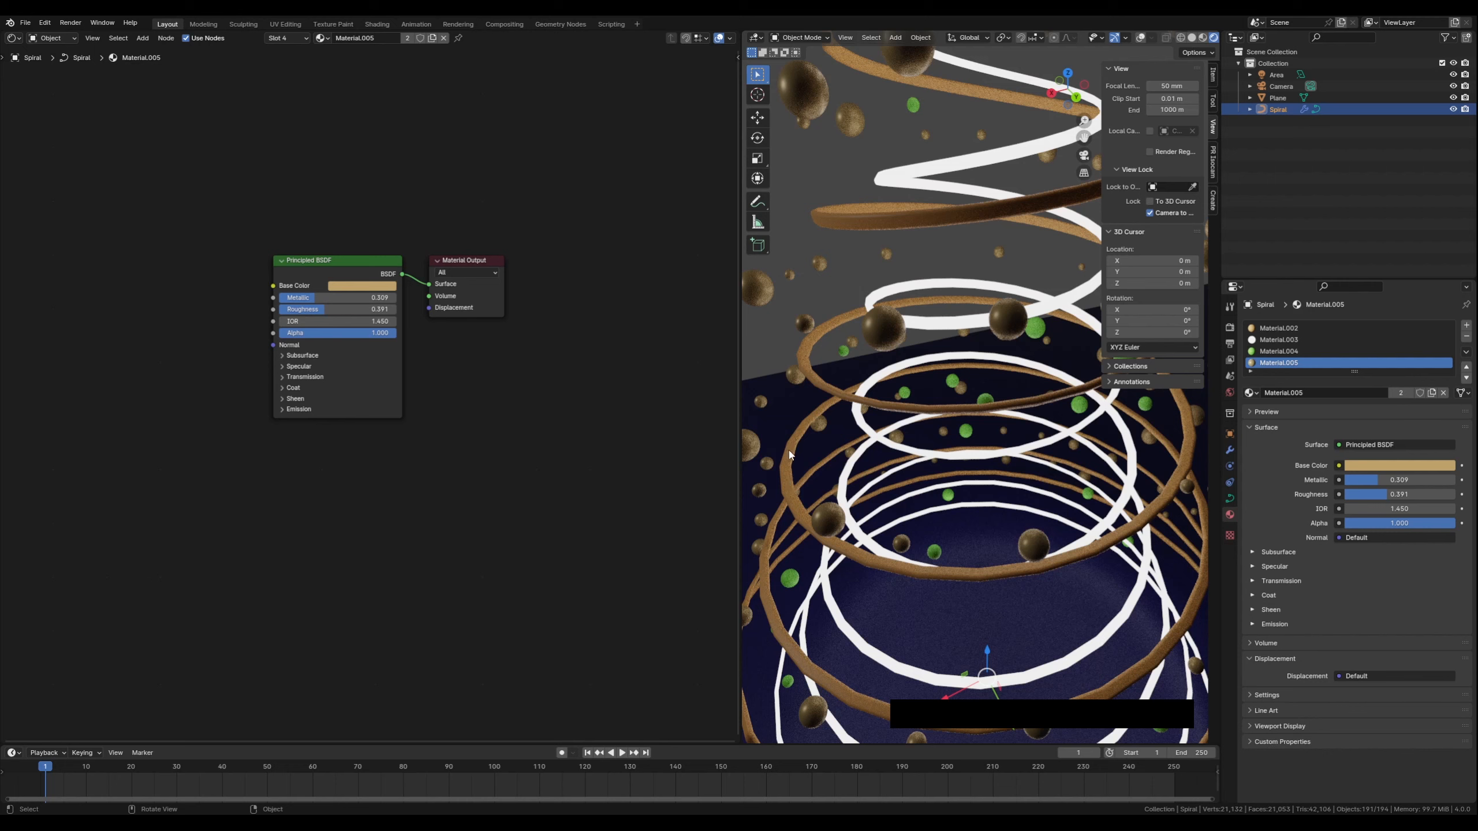
# Switch the node editor back to the Geometry Node Editor
pyautogui.click(16, 38)
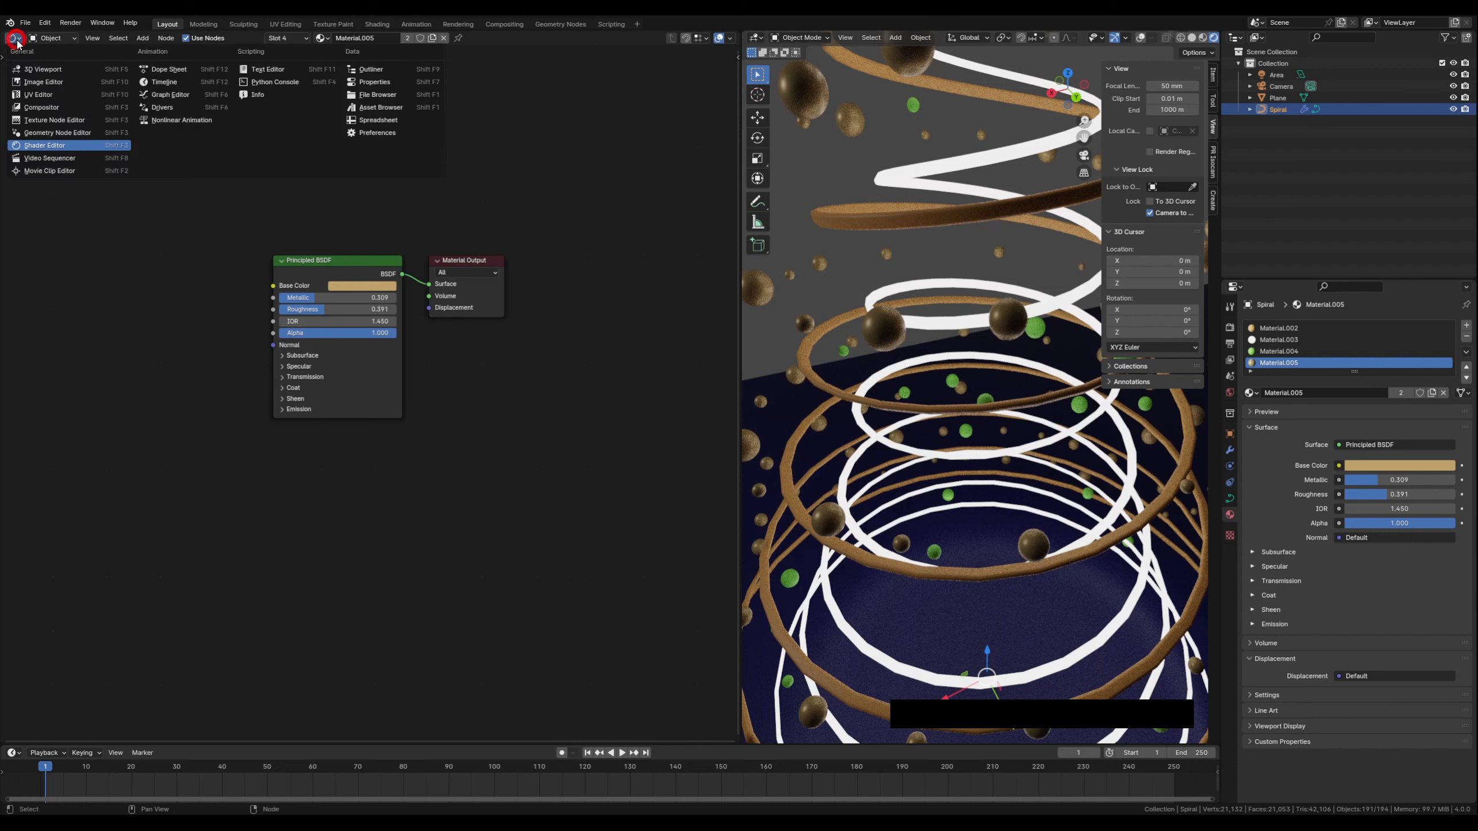
pyautogui.click(51, 133)
pyautogui.moveTo(277, 419); pyautogui.dragTo(370, 498, button='middle')
pyautogui.moveTo(232, 359); pyautogui.dragTo(232, 353)
pyautogui.moveTo(390, 435); pyautogui.dragTo(377, 432, button='middle')
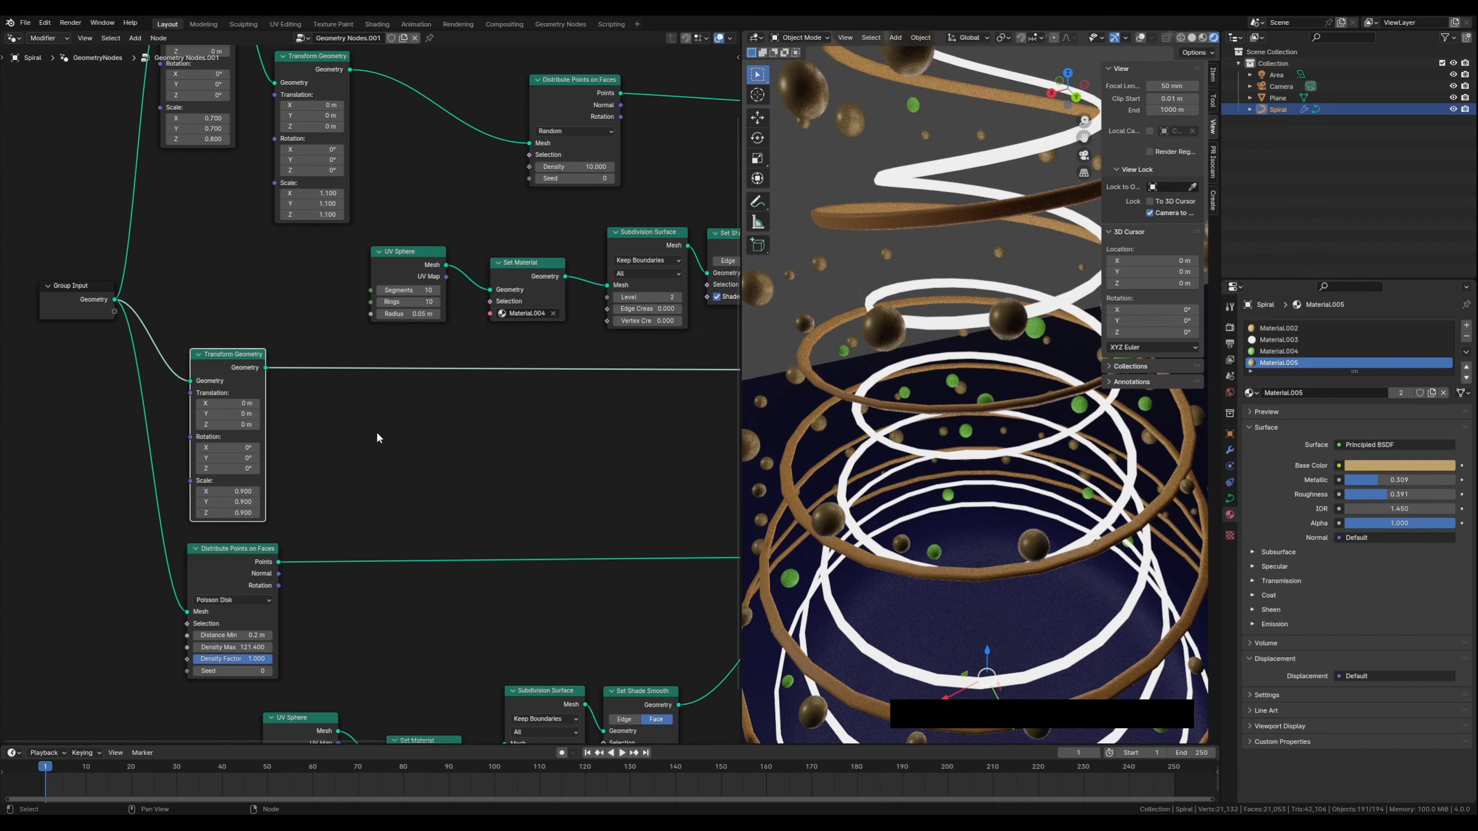
# Insert a Subdivision Surface node at level 2 after the lower Transform Geometry node
pyautogui.hotkey('shift', 'a')
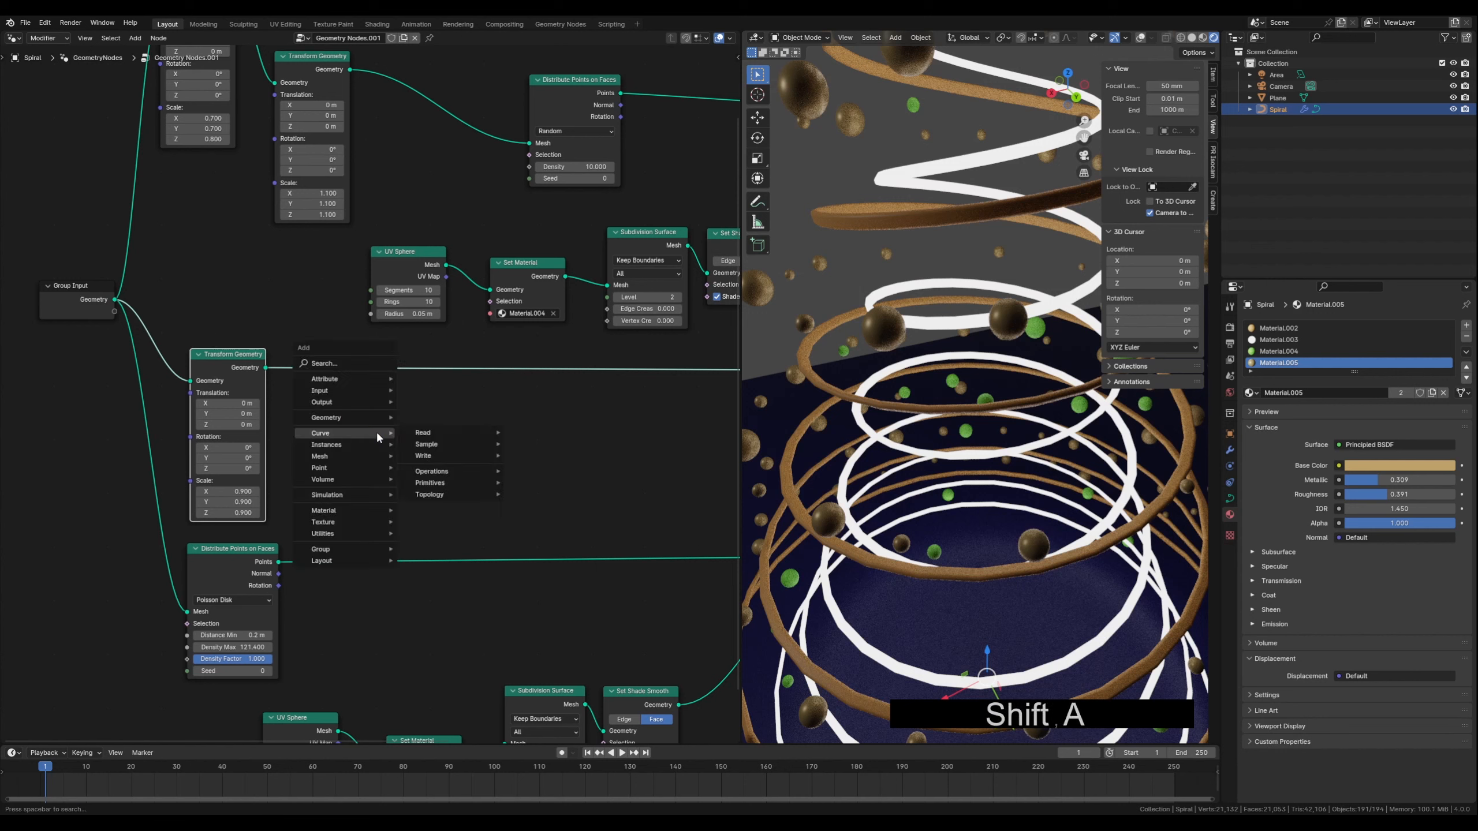
pyautogui.write('sub')
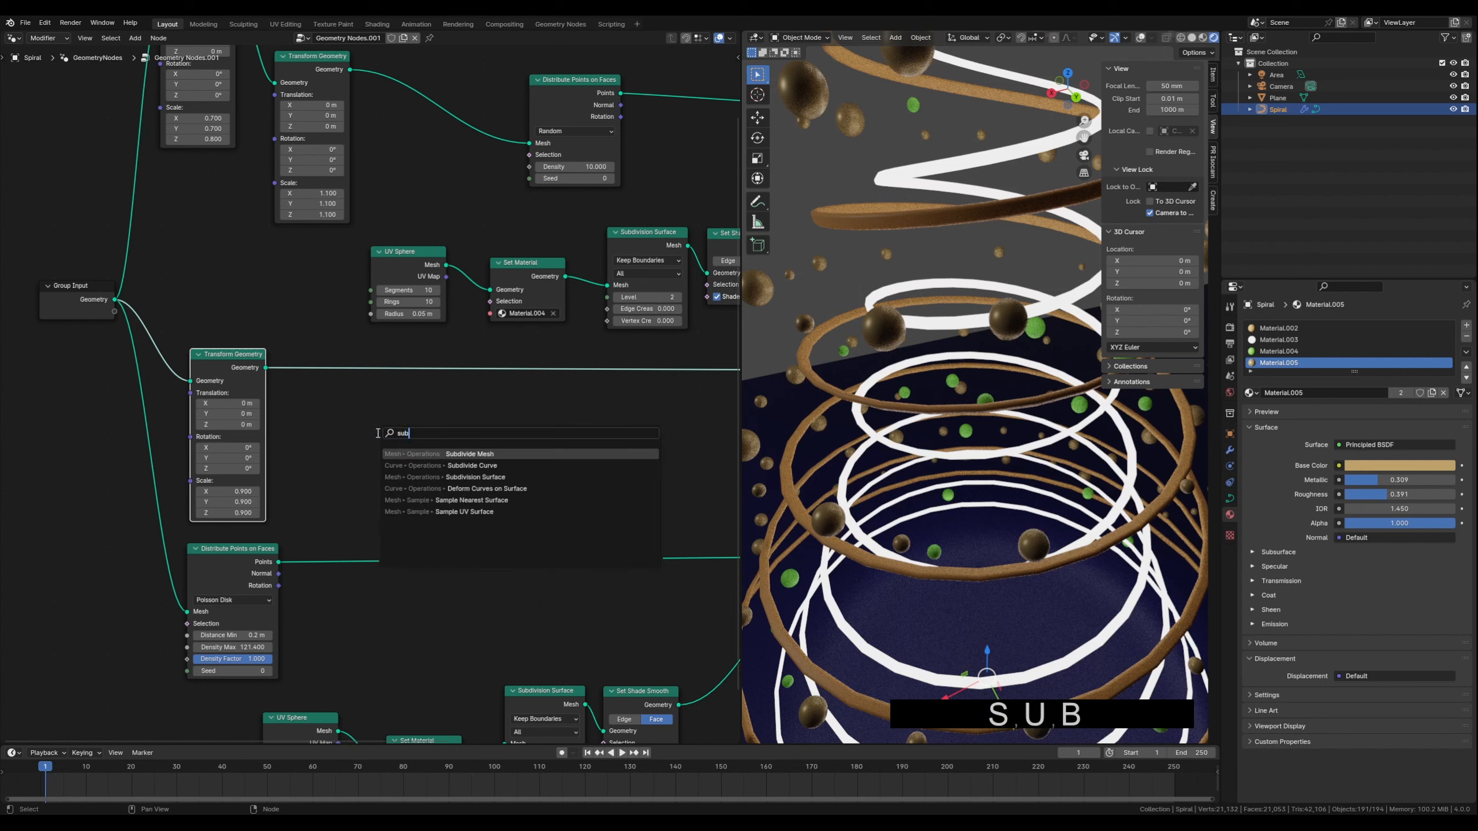
pyautogui.press('Down')
pyautogui.press('Down')
pyautogui.press('Return')
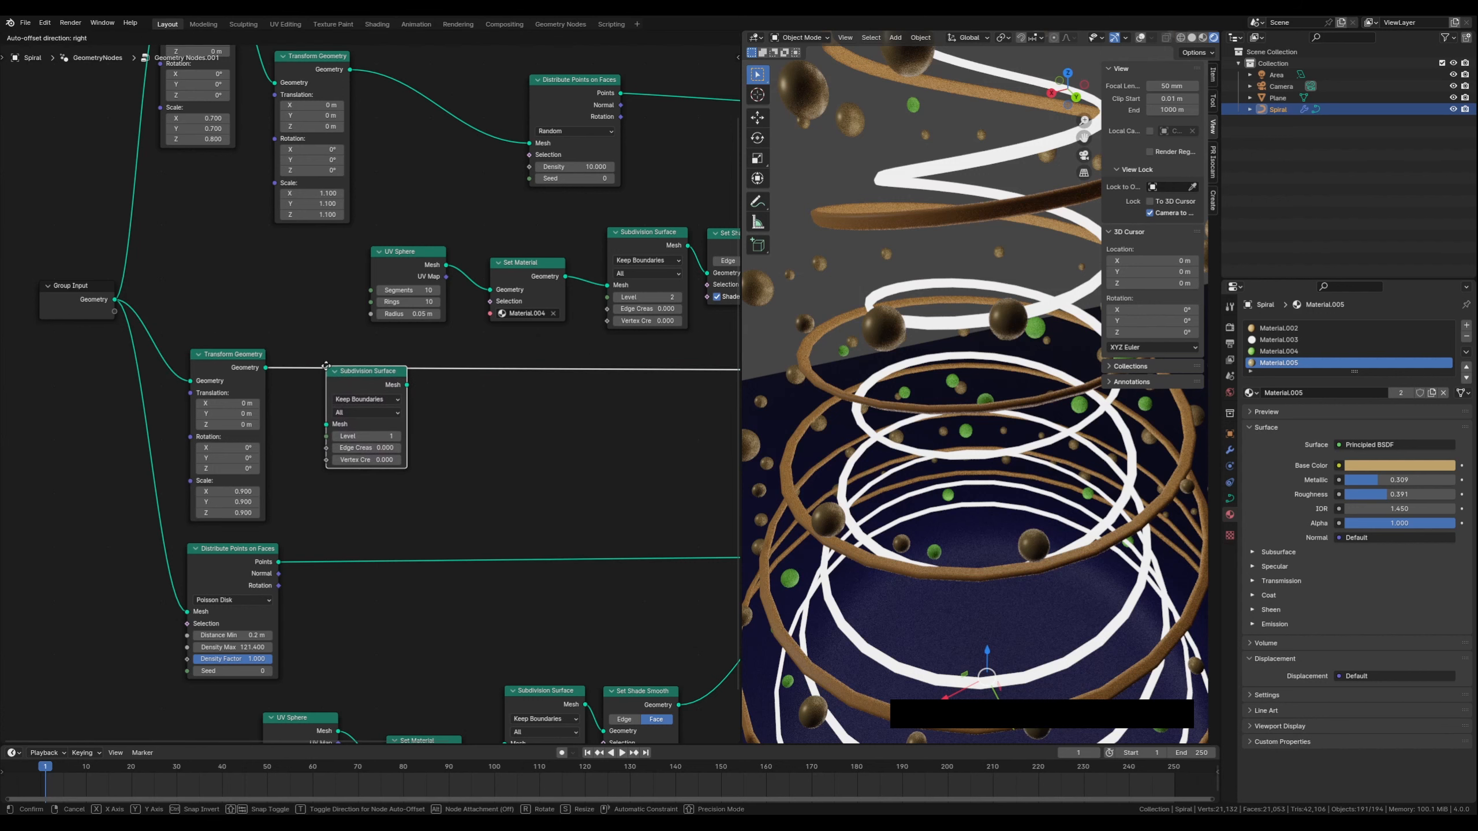
pyautogui.click(326, 365)
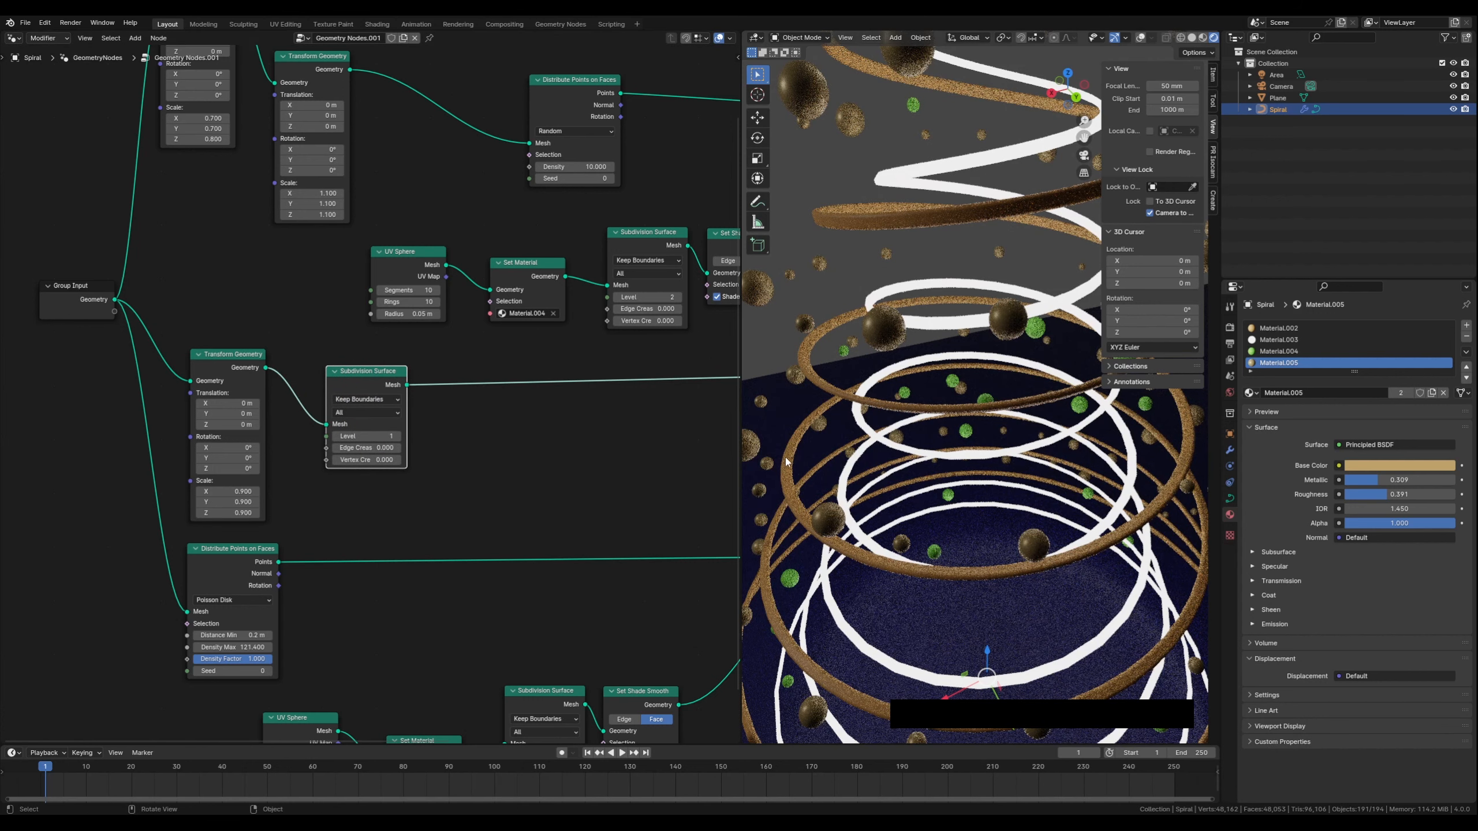
pyautogui.click(398, 435)
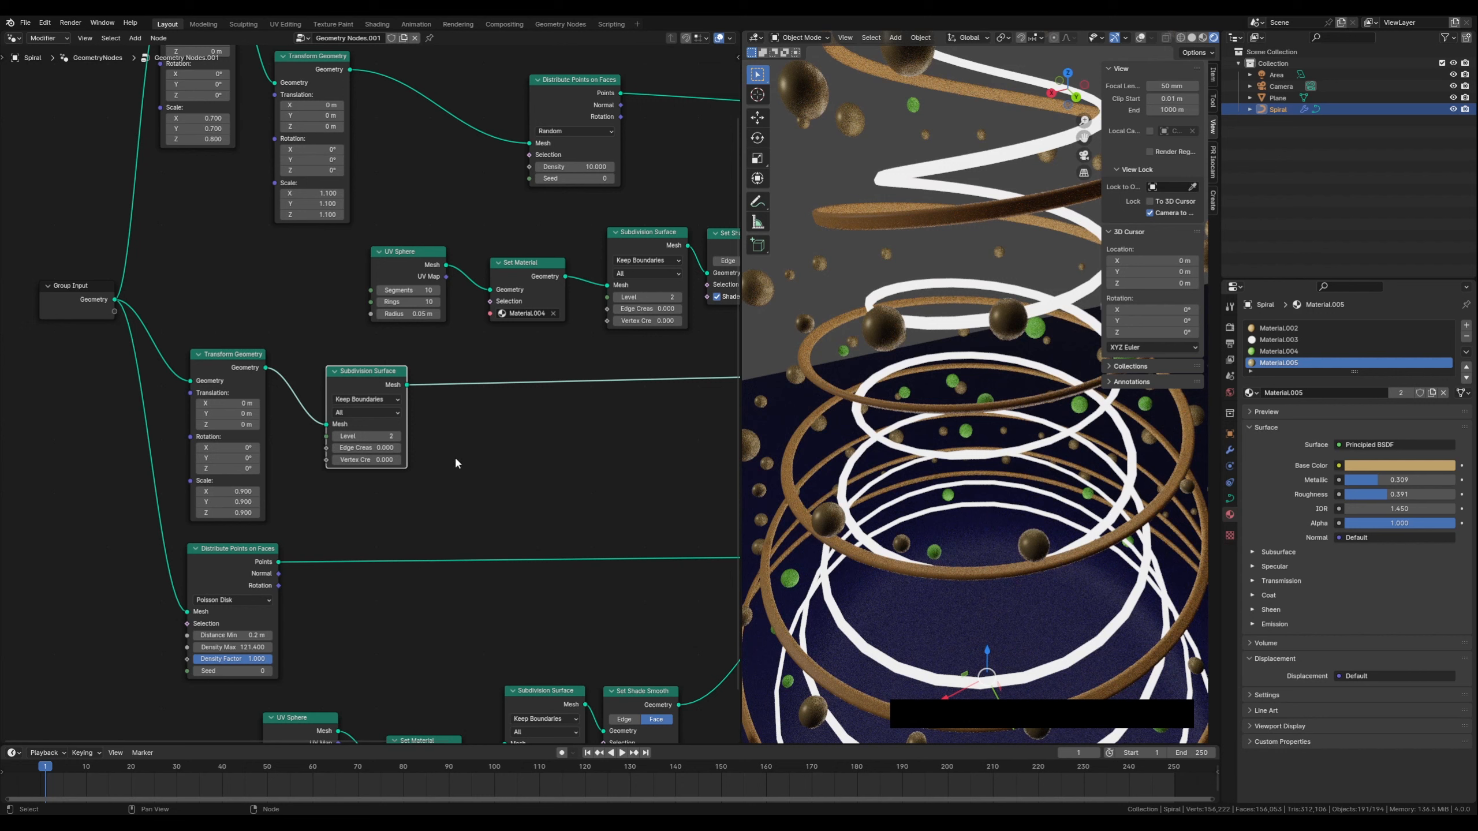
# Insert a Set Shade Smooth node after the new Subdivision Surface node
pyautogui.hotkey('shift', 'a')
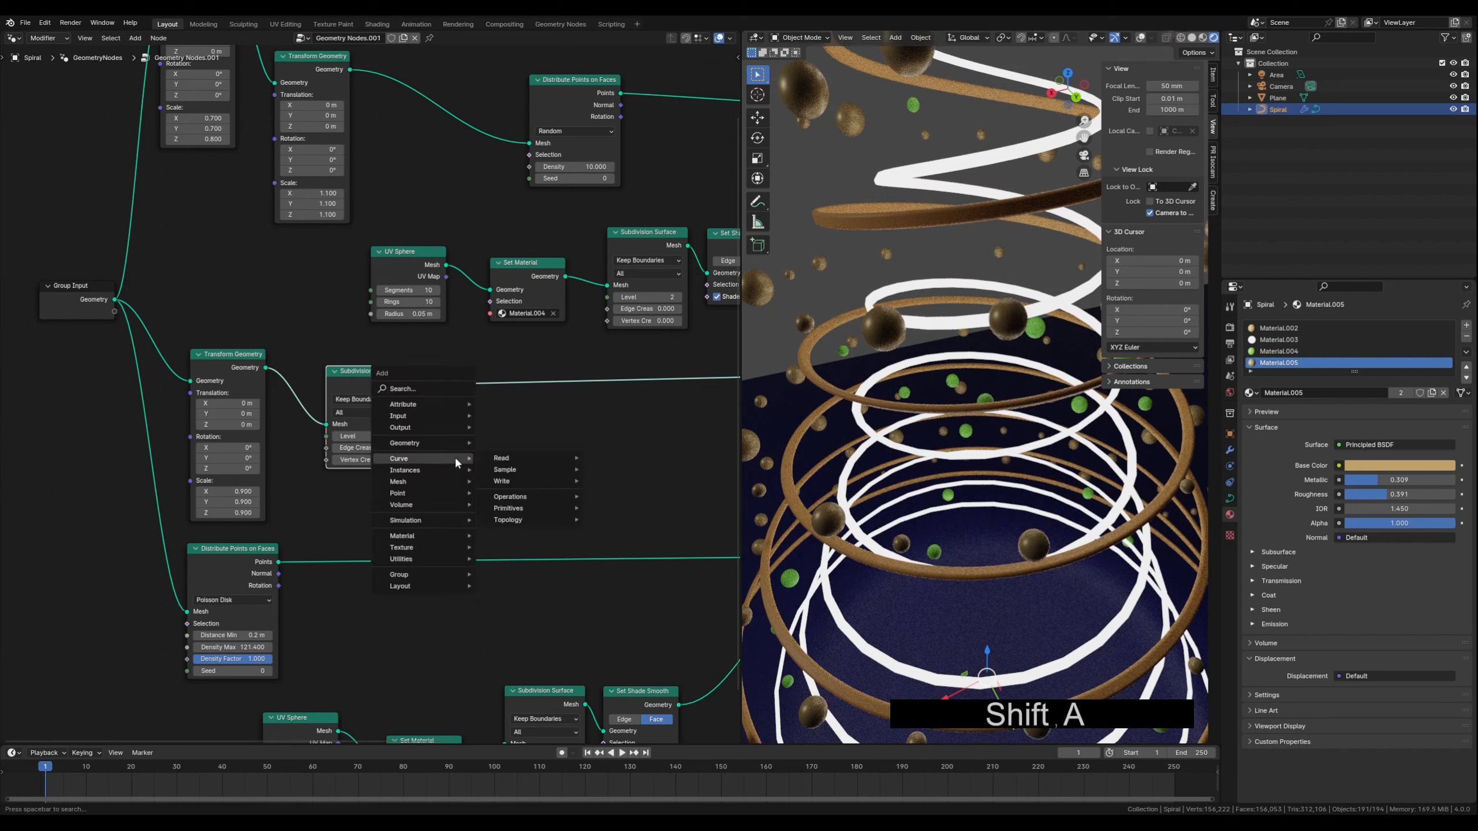
pyautogui.write('set ')
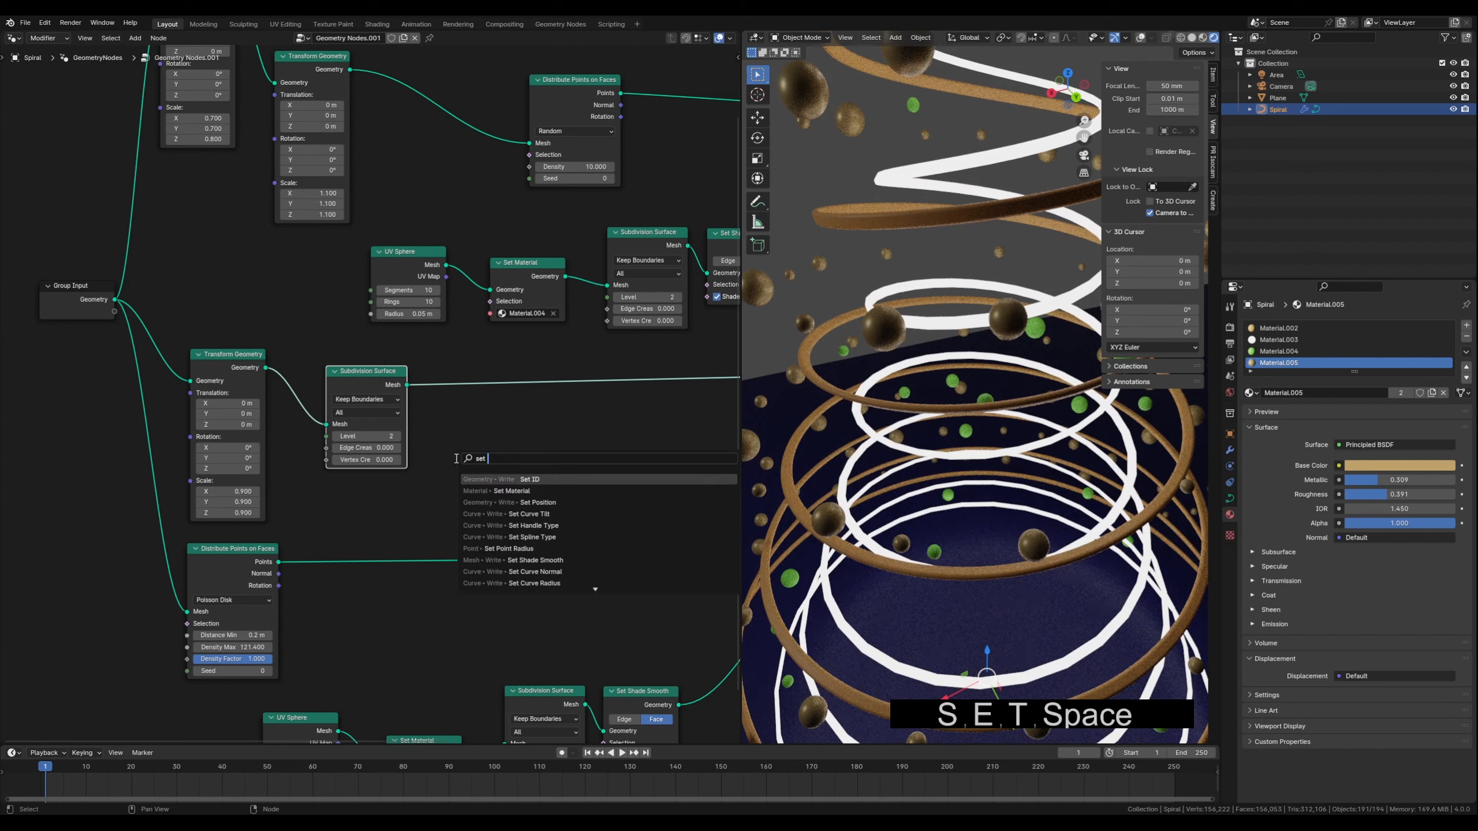
pyautogui.write('sh')
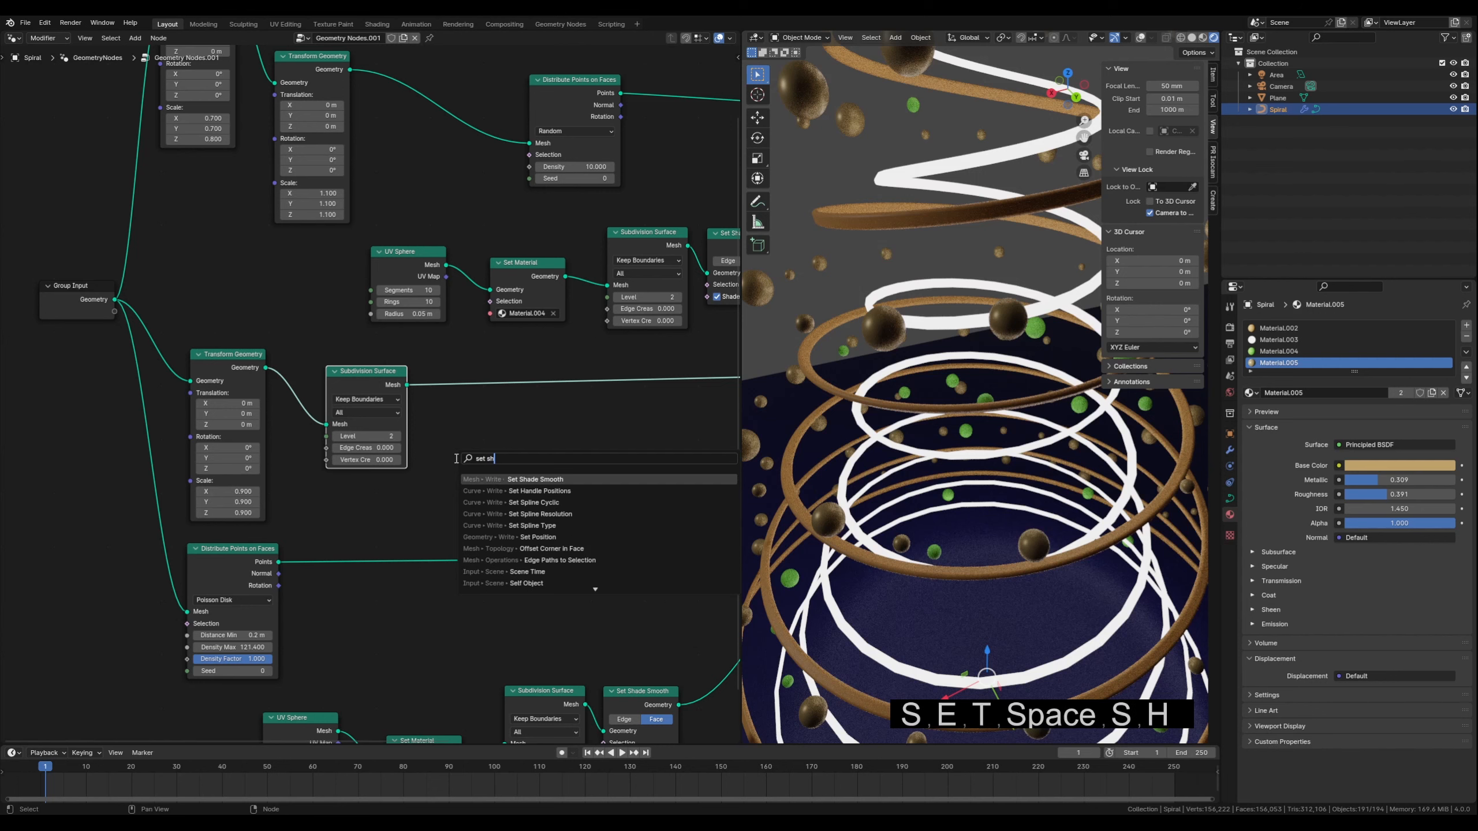
pyautogui.click(536, 477)
pyautogui.click(450, 376)
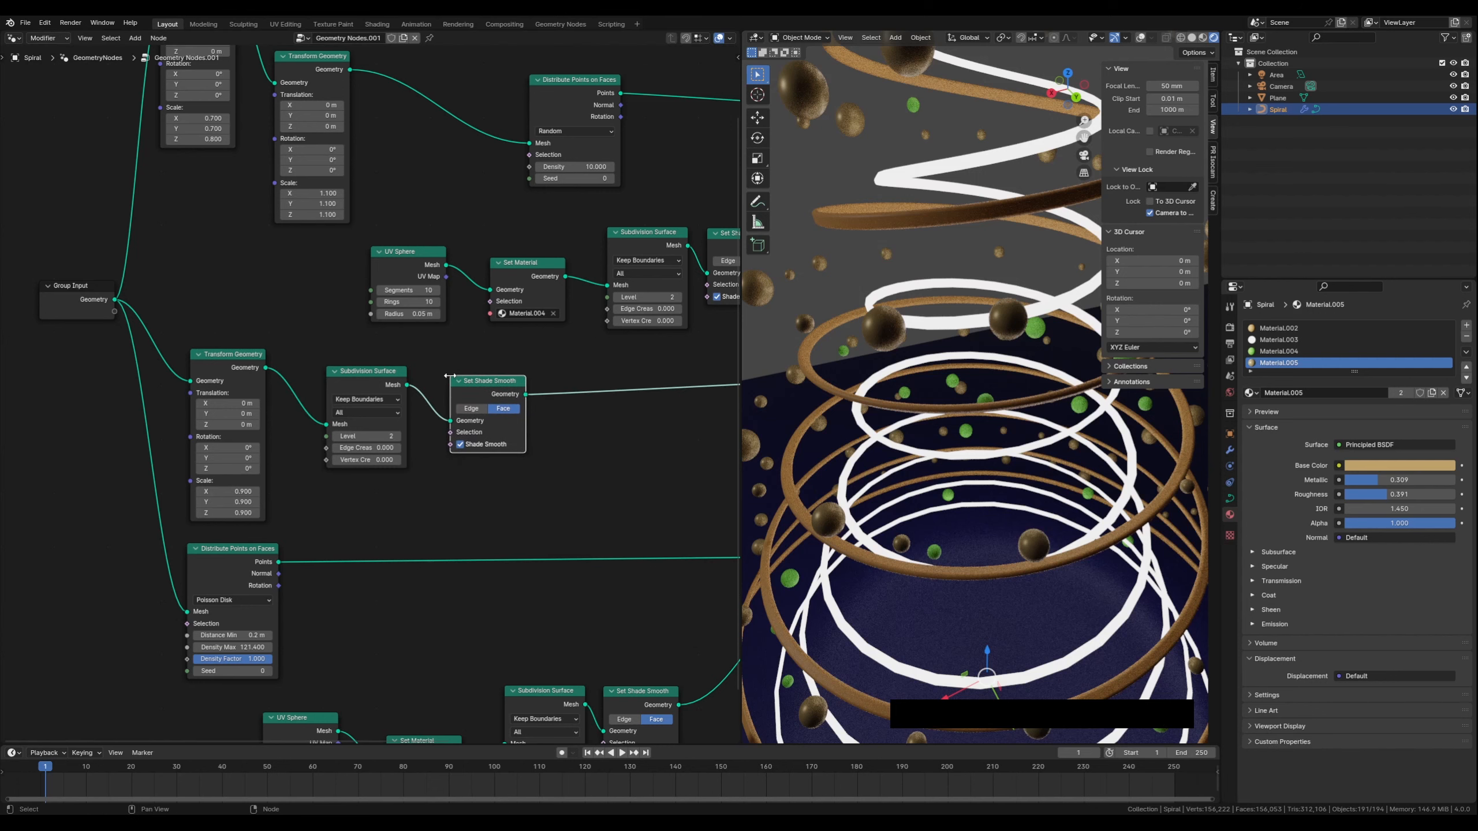
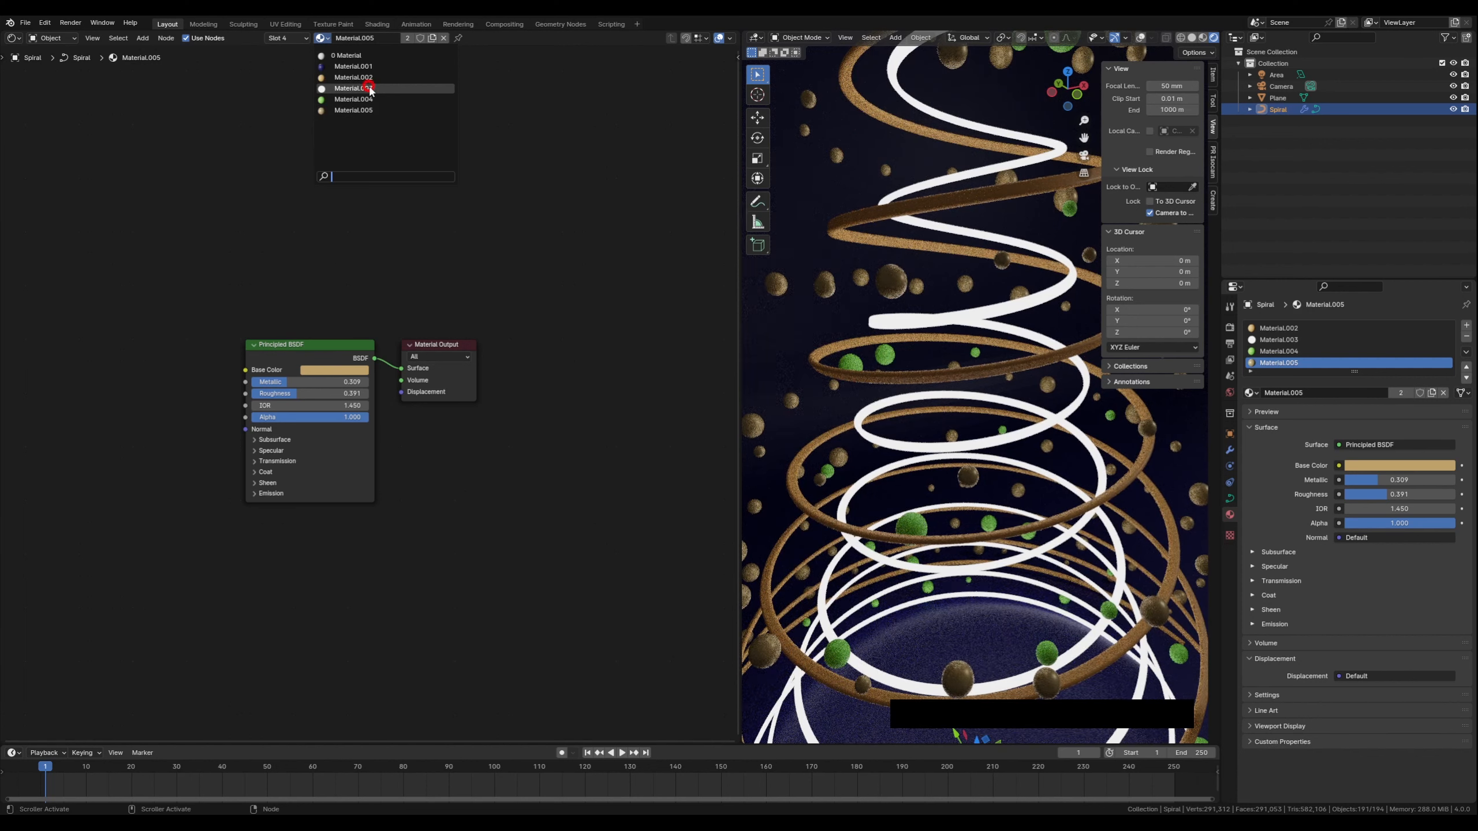
# Switch the shader editor to Material.003 and add a Color Ramp node to its node tree
pyautogui.click(370, 86)
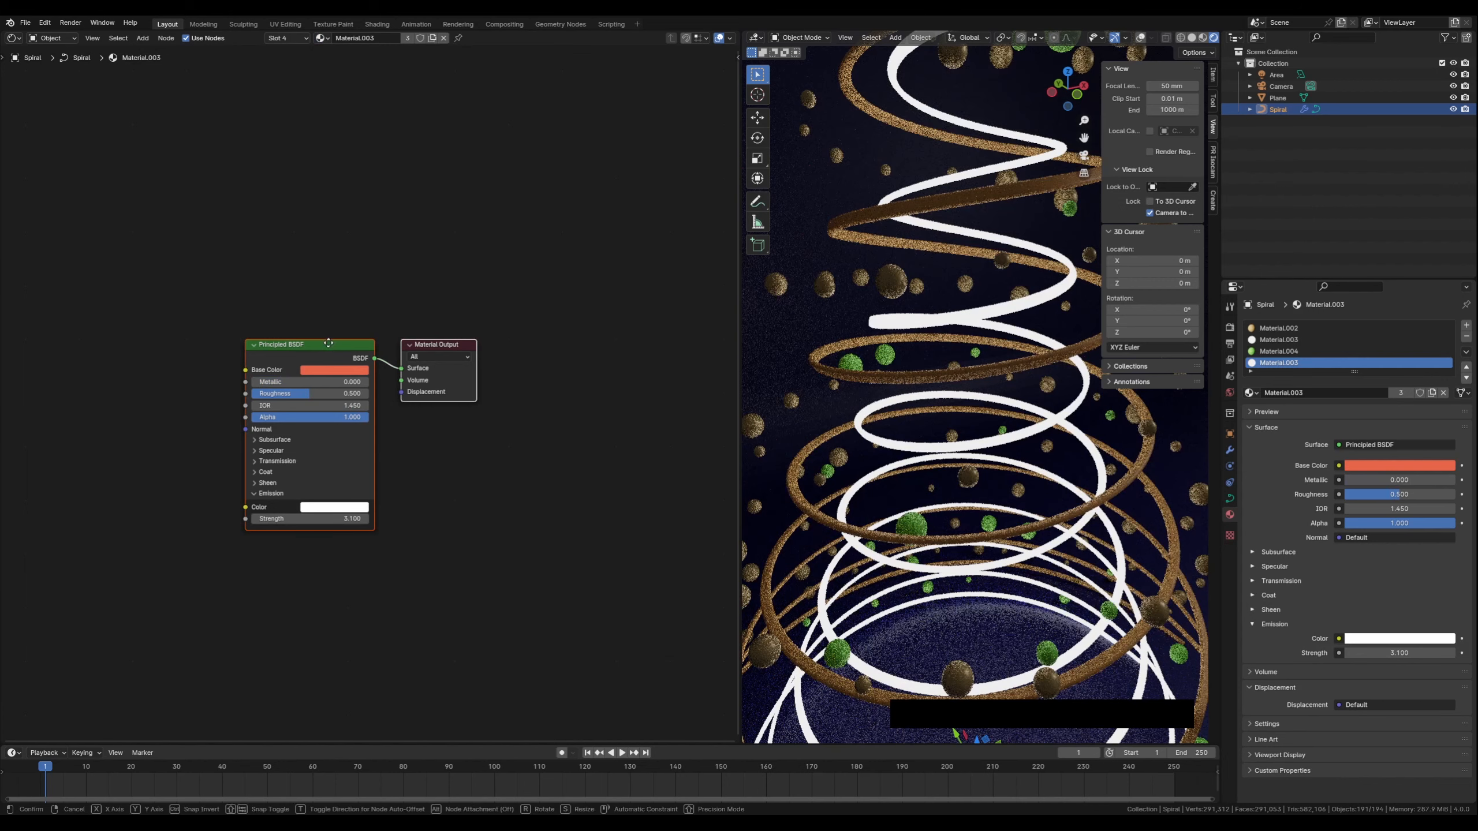
pyautogui.moveTo(327, 345); pyautogui.dragTo(432, 242)
pyautogui.click(488, 503)
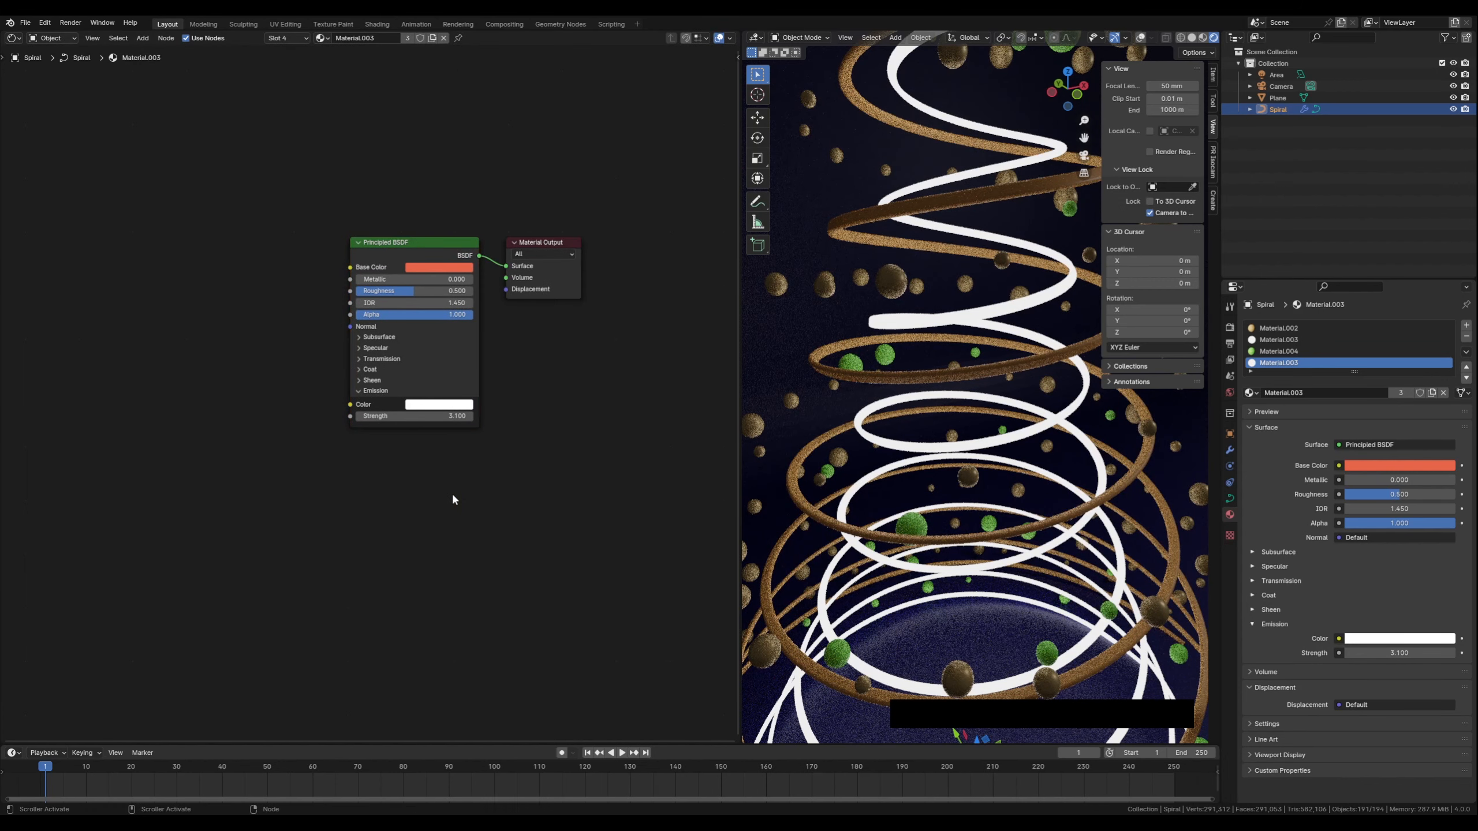
pyautogui.moveTo(233, 463); pyautogui.dragTo(258, 472, button='middle')
pyautogui.hotkey('shift', 'a')
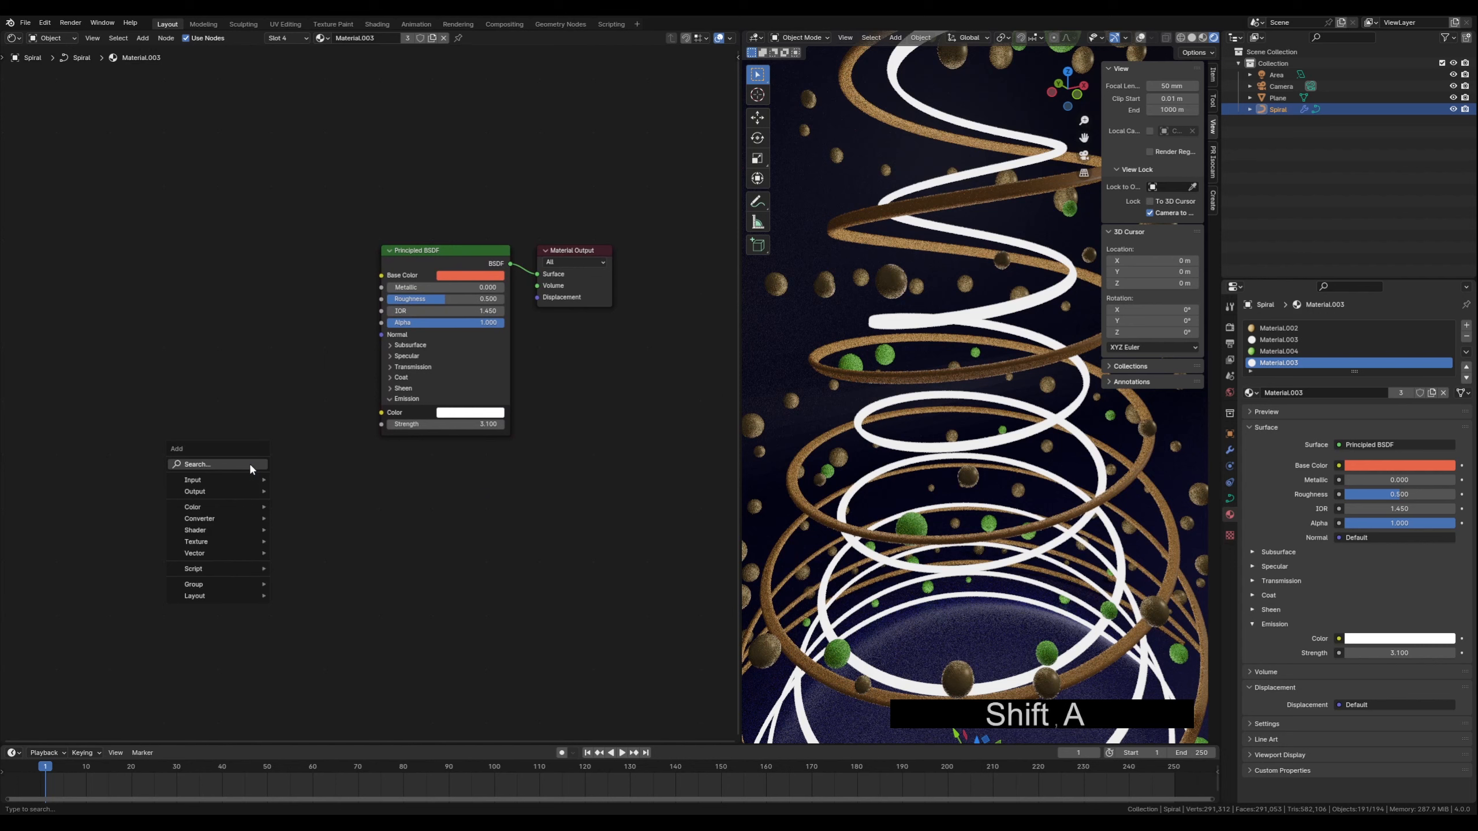
pyautogui.write('color')
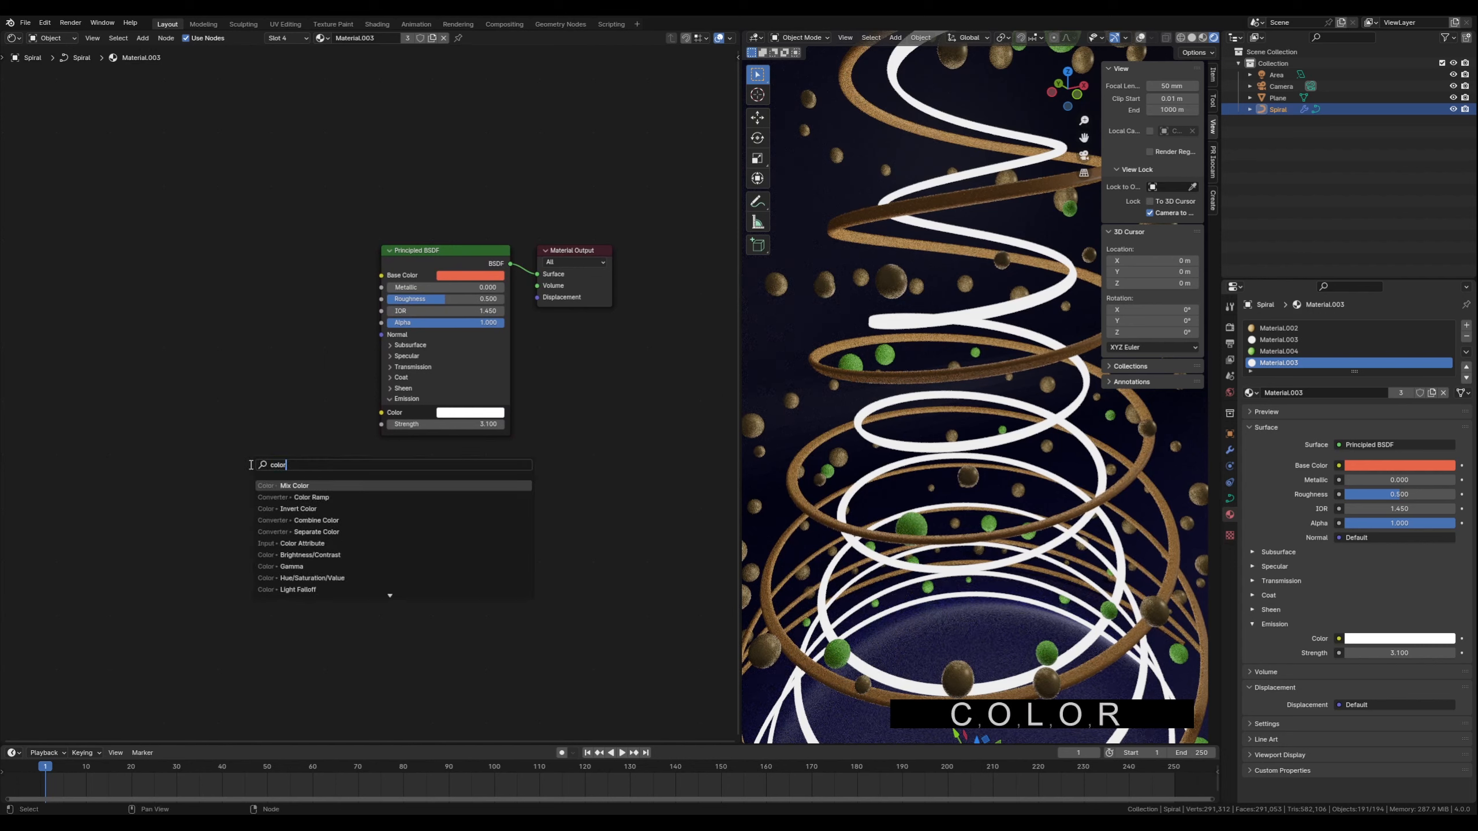
pyautogui.click(314, 497)
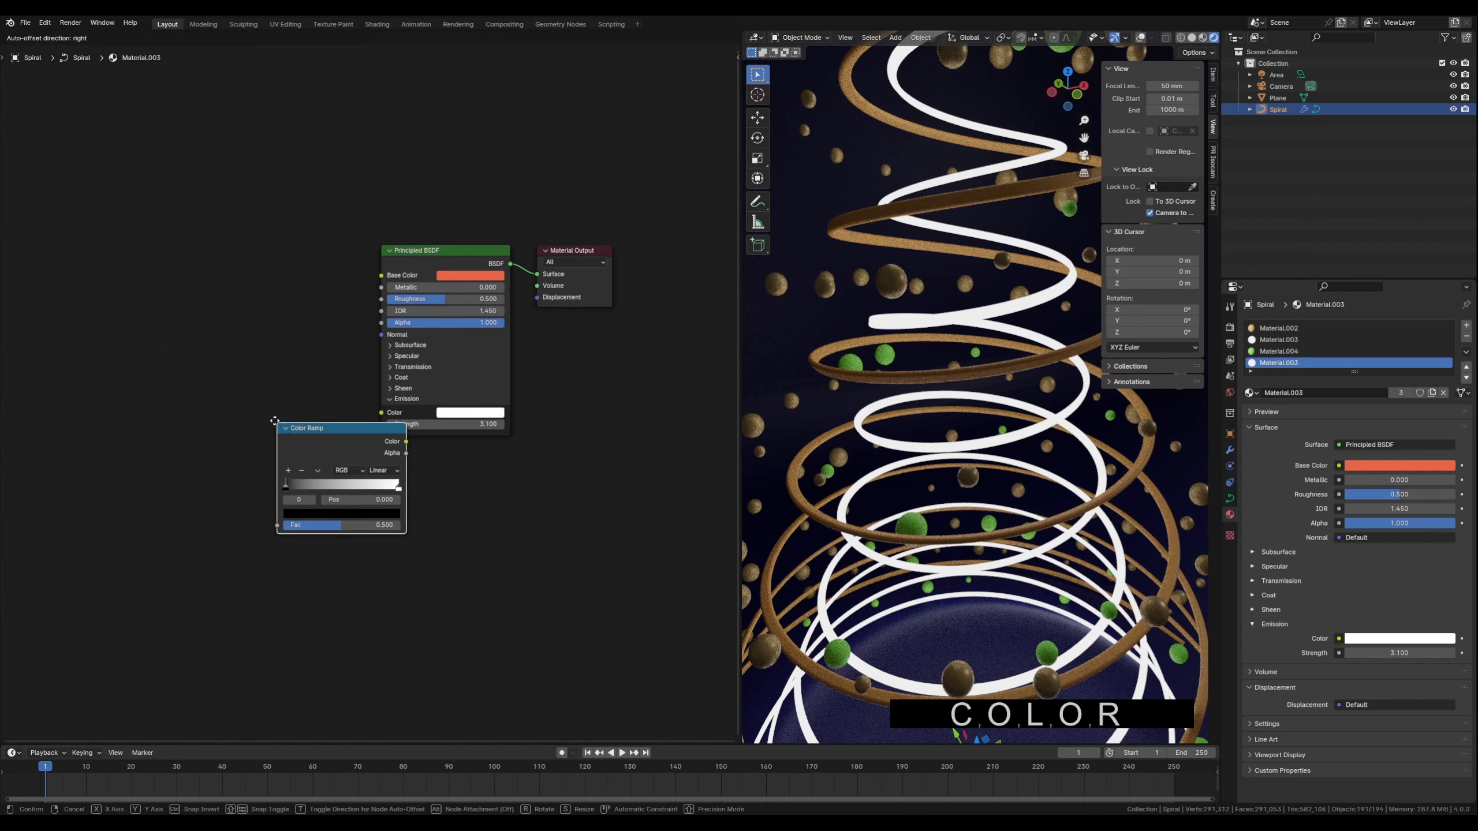
# Connect the Color Ramp to the Emission Color input and set its stops to orange-red and yellow
pyautogui.click(196, 392)
pyautogui.moveTo(324, 410); pyautogui.dragTo(381, 413)
pyautogui.click(260, 482)
pyautogui.moveTo(317, 454); pyautogui.dragTo(279, 455)
pyautogui.moveTo(205, 455); pyautogui.dragTo(254, 454)
pyautogui.moveTo(257, 396); pyautogui.dragTo(263, 398)
# Add Texture Coordinate and Mapping nodes, routing Generated coordinates through Mapping into the Color Ramp's Fac
pyautogui.hotkey('ctrl', 't')
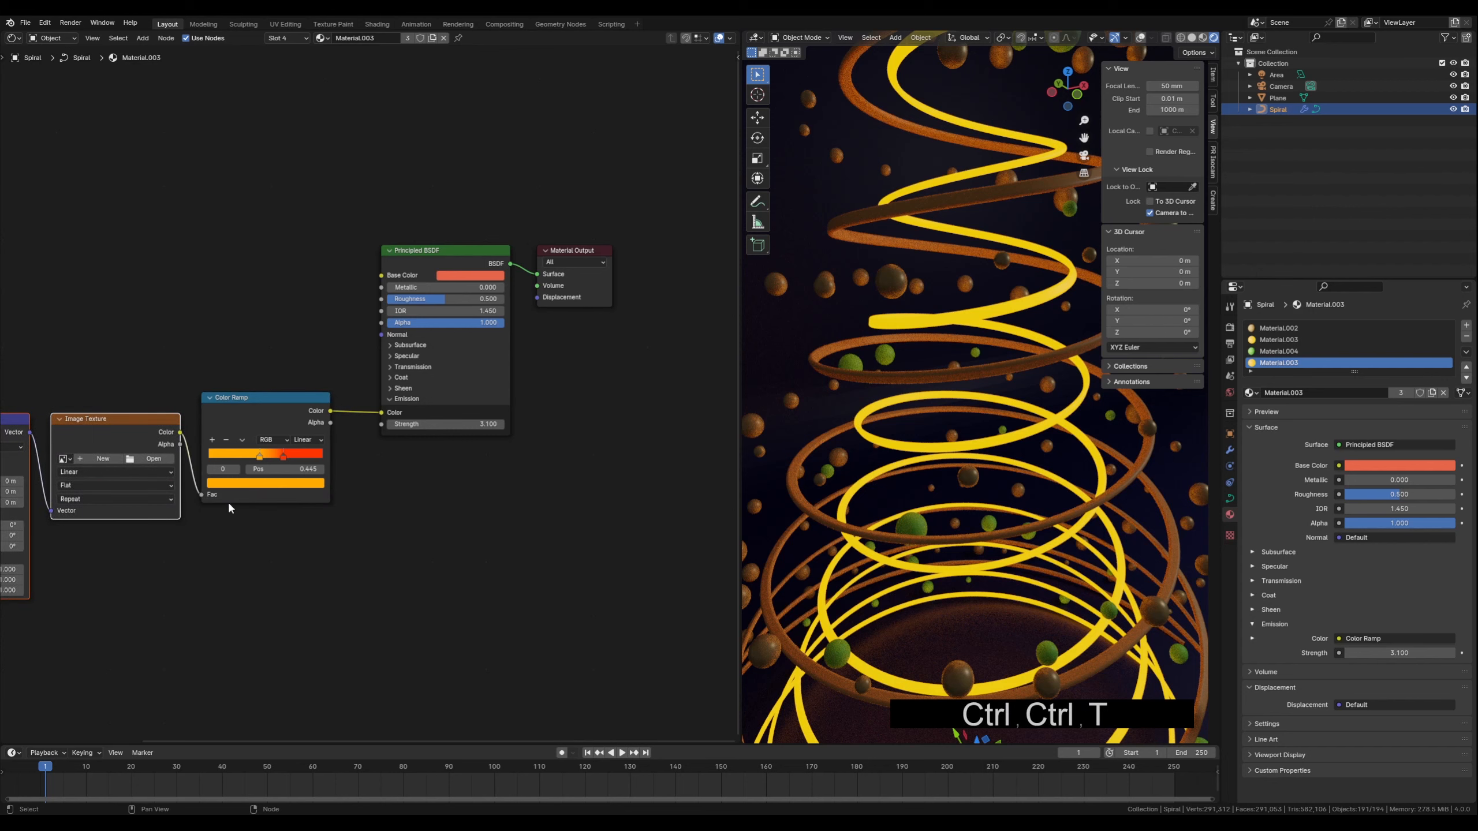
pyautogui.moveTo(221, 544); pyautogui.dragTo(462, 539, button='middle')
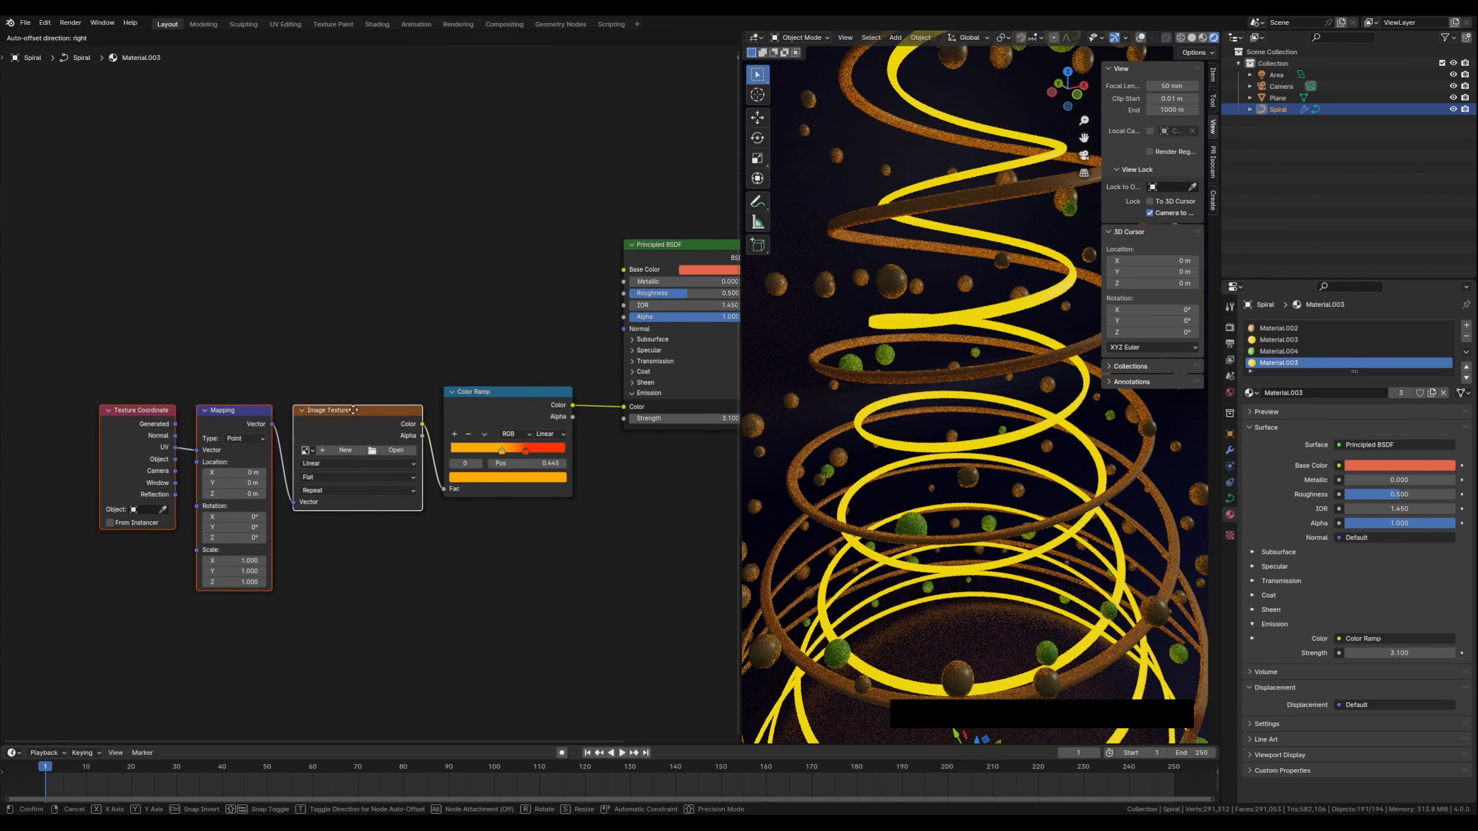
pyautogui.click(345, 419)
pyautogui.click(346, 415)
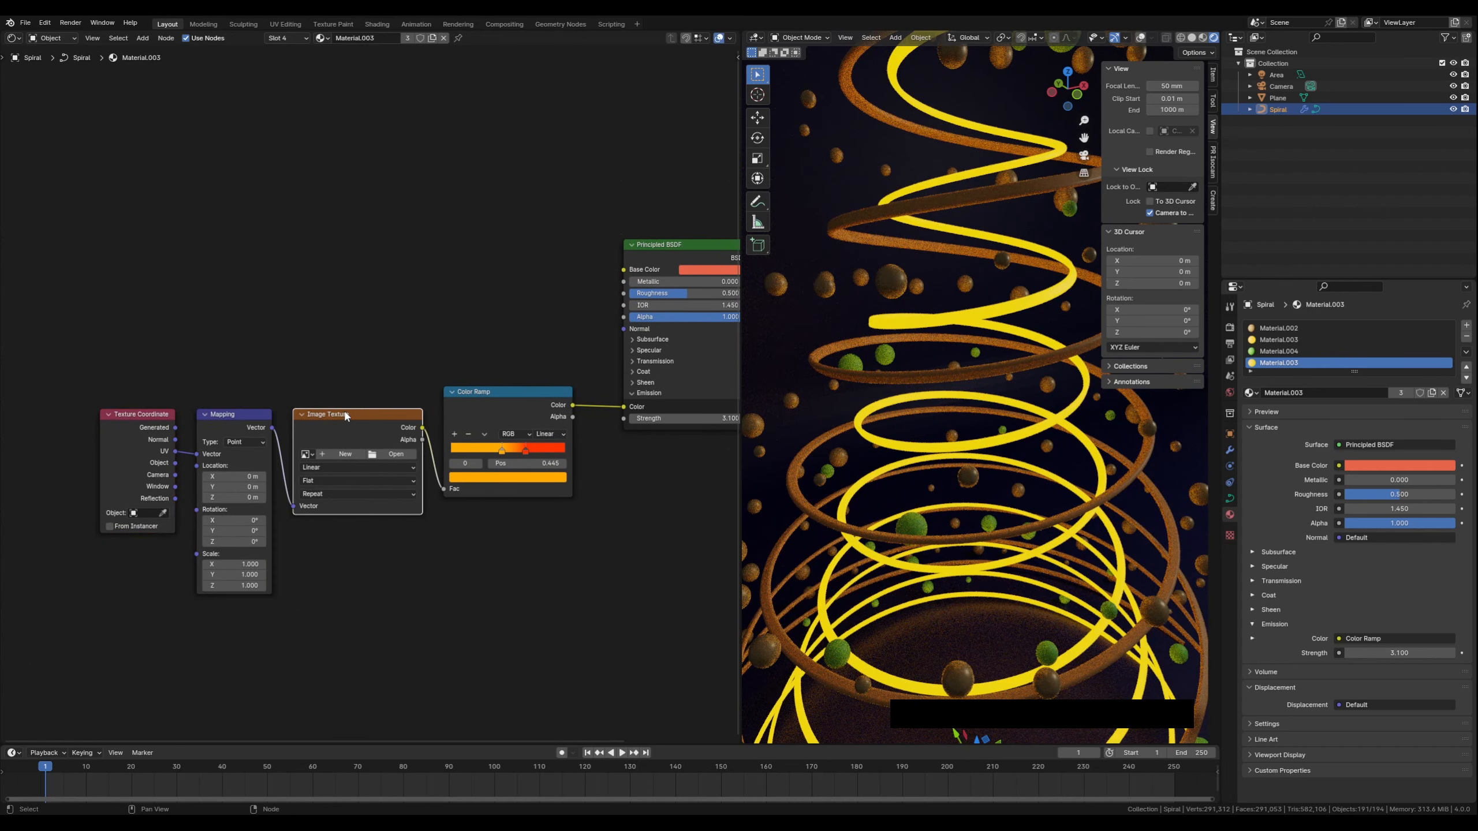
pyautogui.keyDown('alt'); pyautogui.moveTo(347, 414); pyautogui.dragTo(325, 219); pyautogui.keyUp('alt')
pyautogui.moveTo(272, 427); pyautogui.dragTo(443, 488)
pyautogui.moveTo(114, 398); pyautogui.dragTo(234, 429)
pyautogui.press('g')
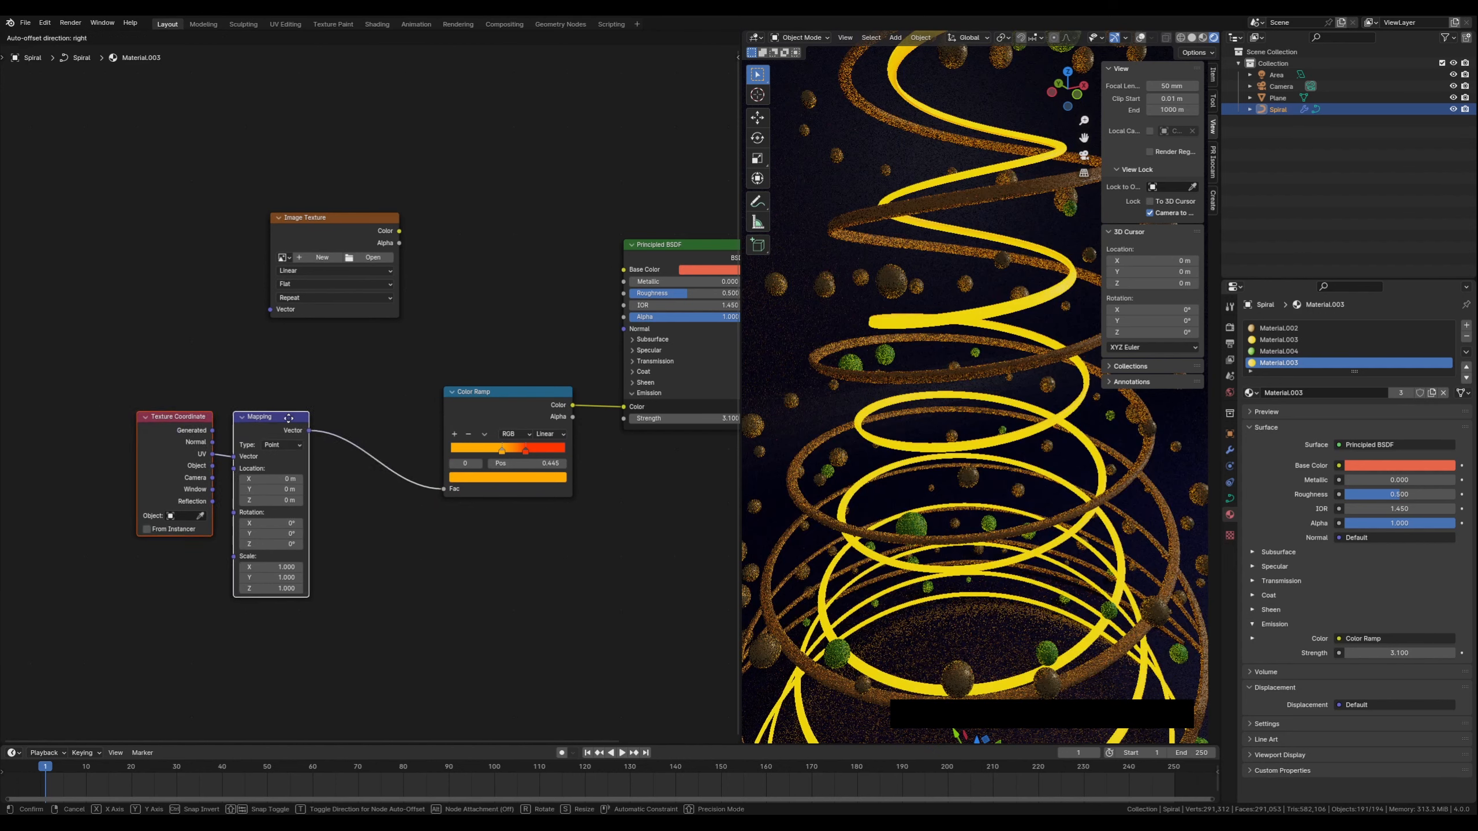
pyautogui.click(364, 406)
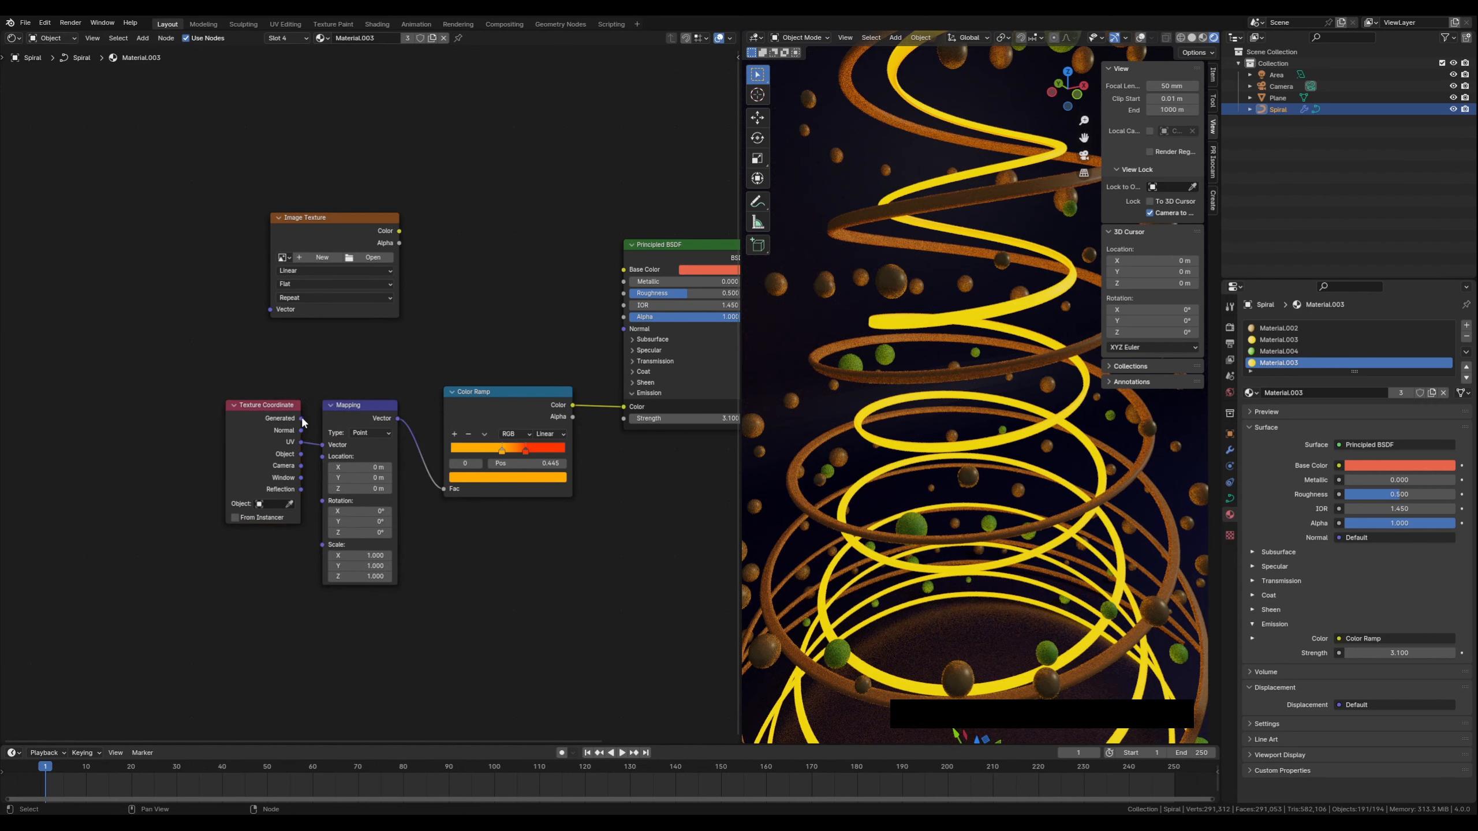
pyautogui.moveTo(300, 418); pyautogui.dragTo(315, 446)
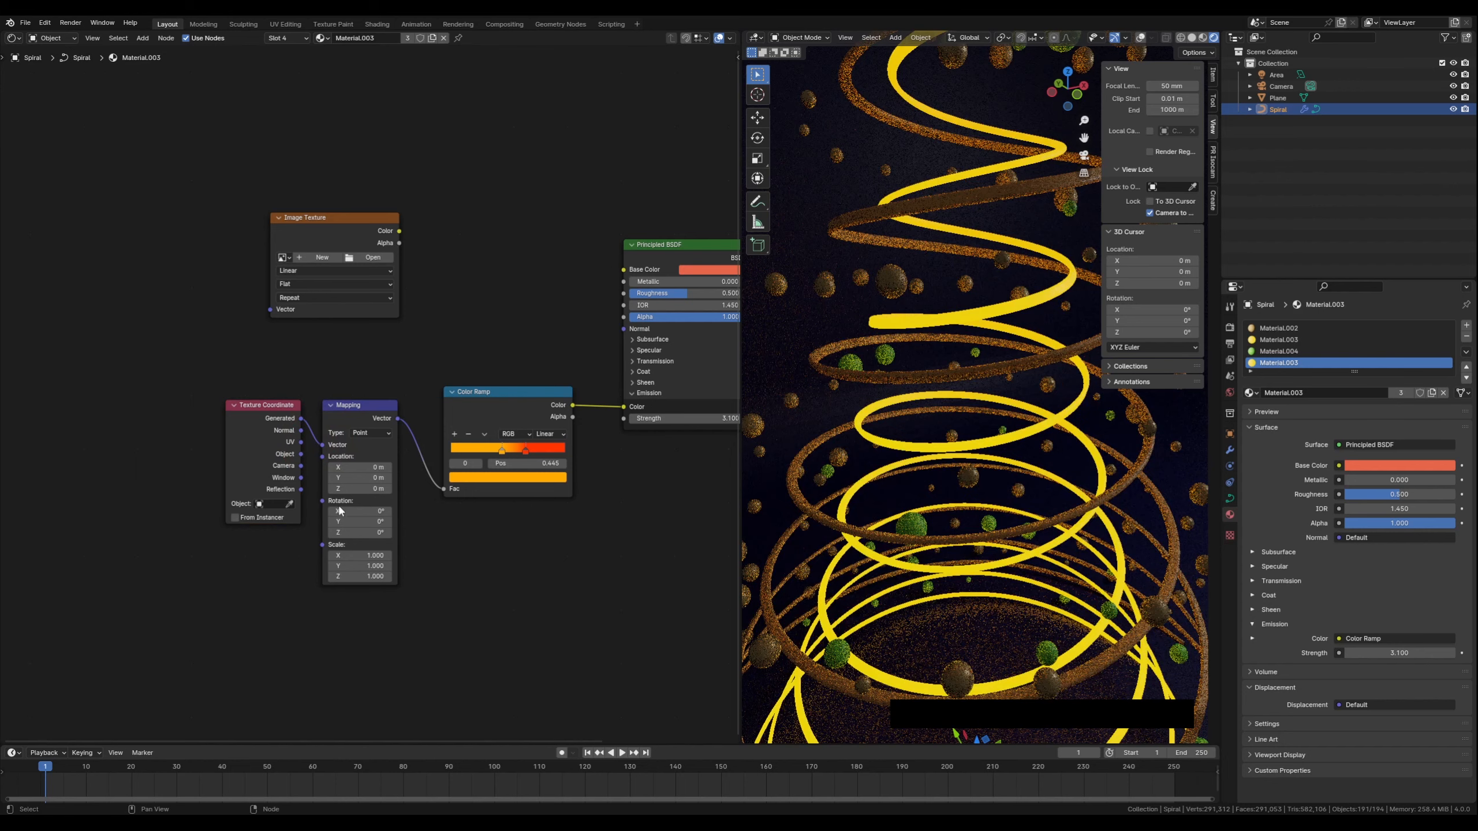
# Nudge a Color Ramp stop to about 0.583 and set the Mapping Z location to 0.4 m
pyautogui.moveTo(502, 450); pyautogui.dragTo(517, 454)
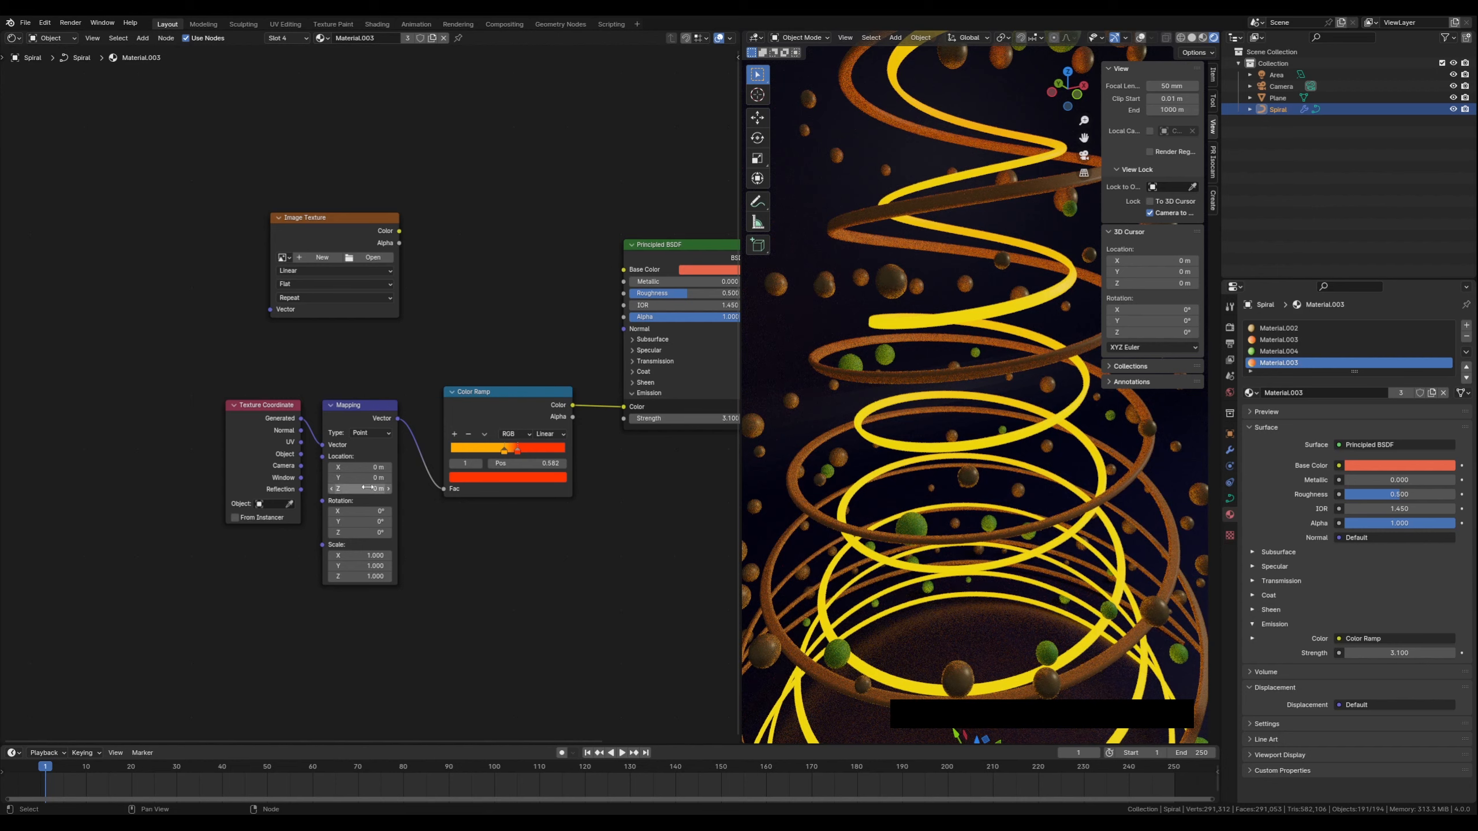
pyautogui.click(389, 489)
pyautogui.click(388, 489)
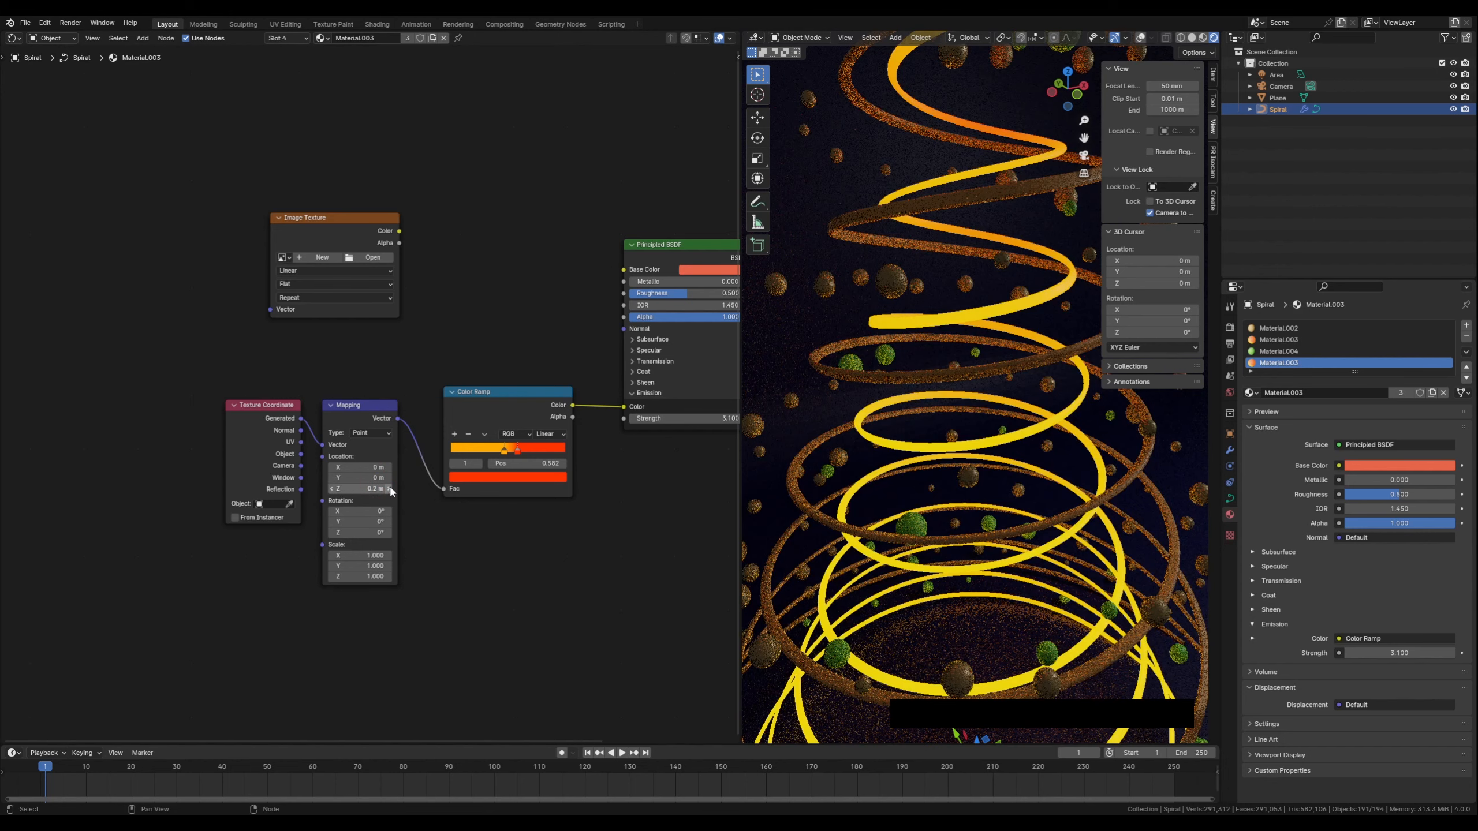
pyautogui.click(388, 488)
pyautogui.click(389, 489)
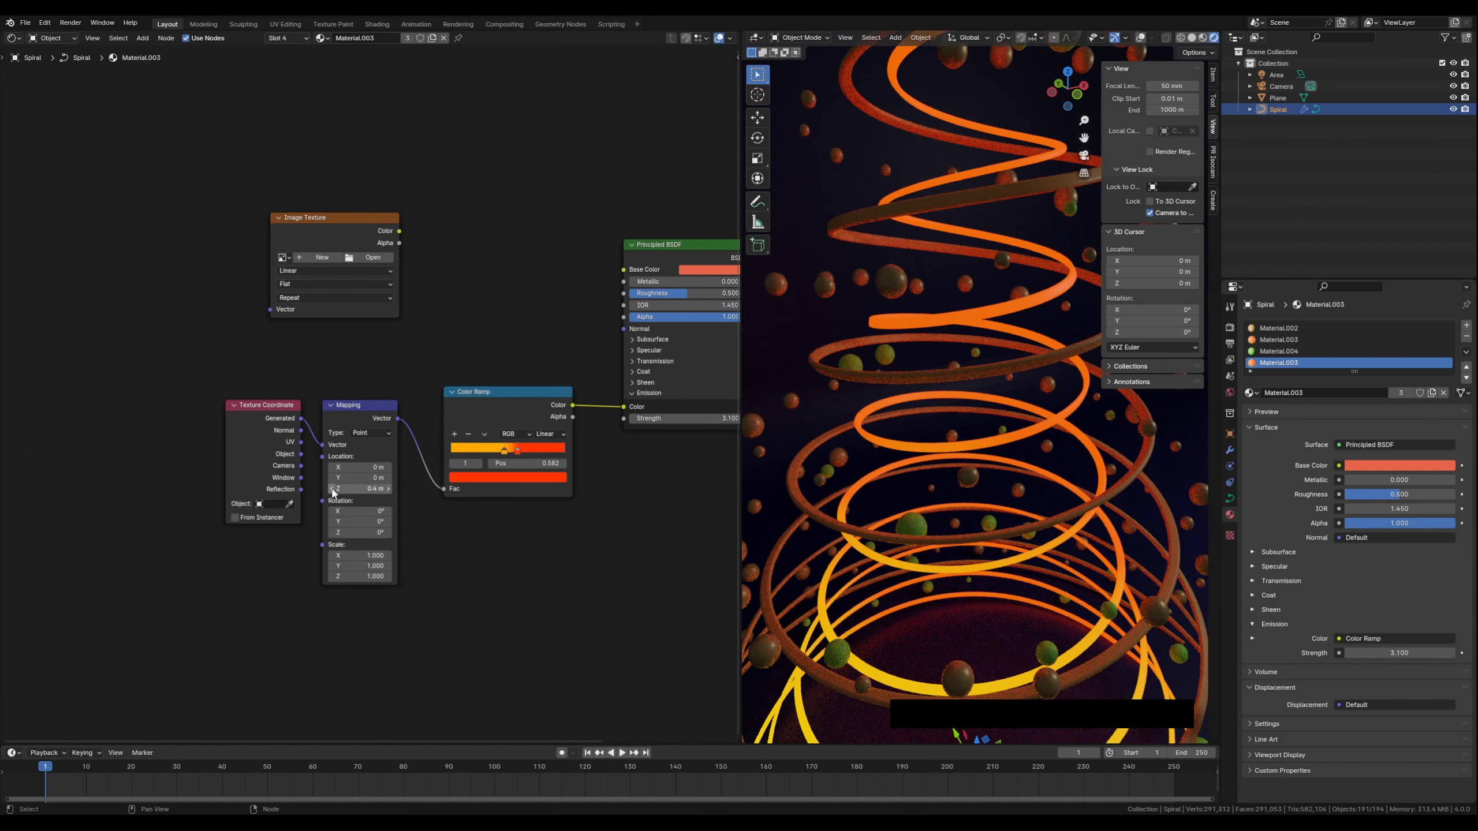
# Add a new Color Ramp stop at 0.525 and set its color to a yellow with hue 0.120
pyautogui.click(504, 451)
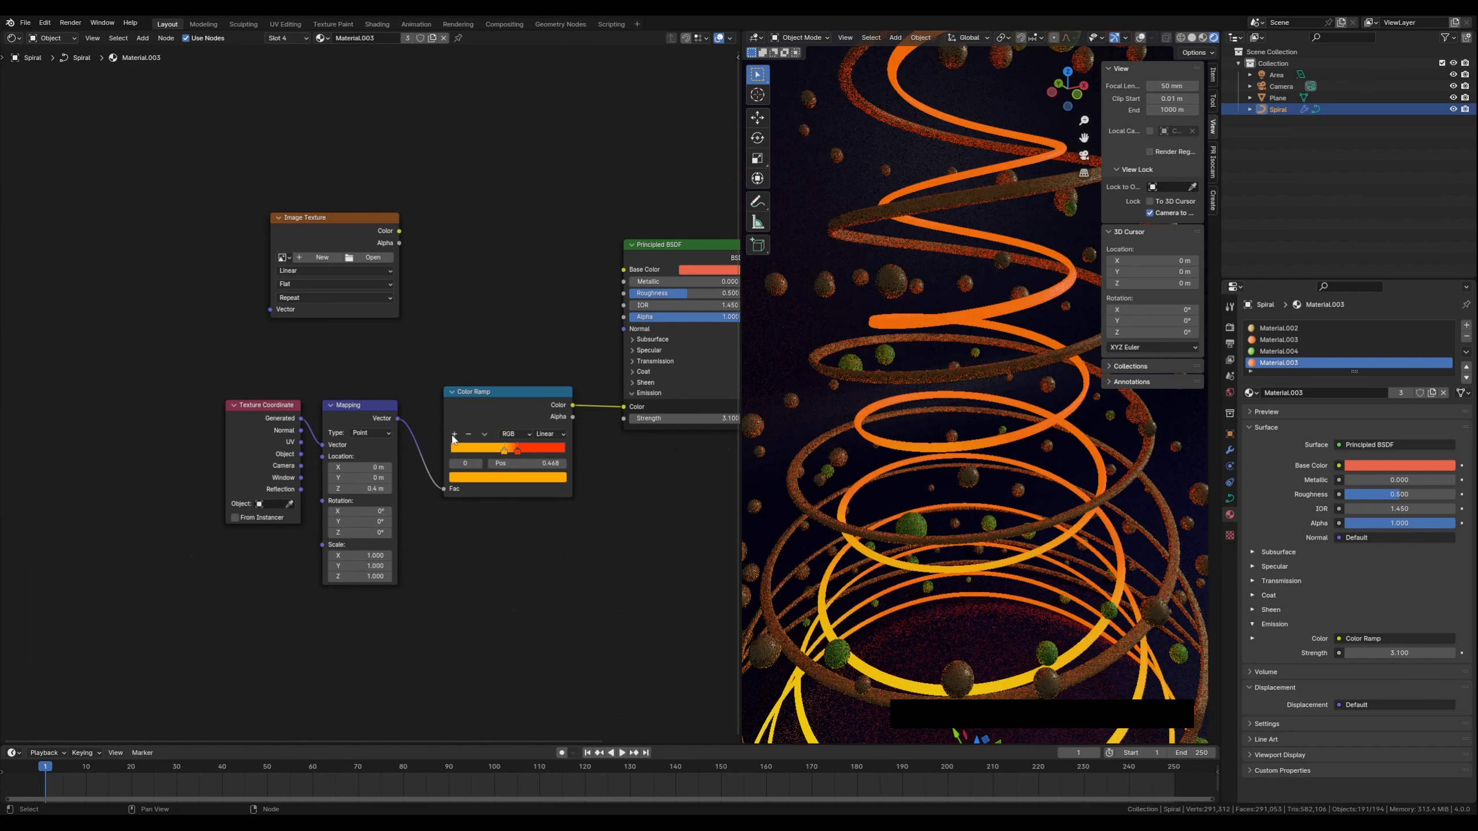
pyautogui.click(454, 435)
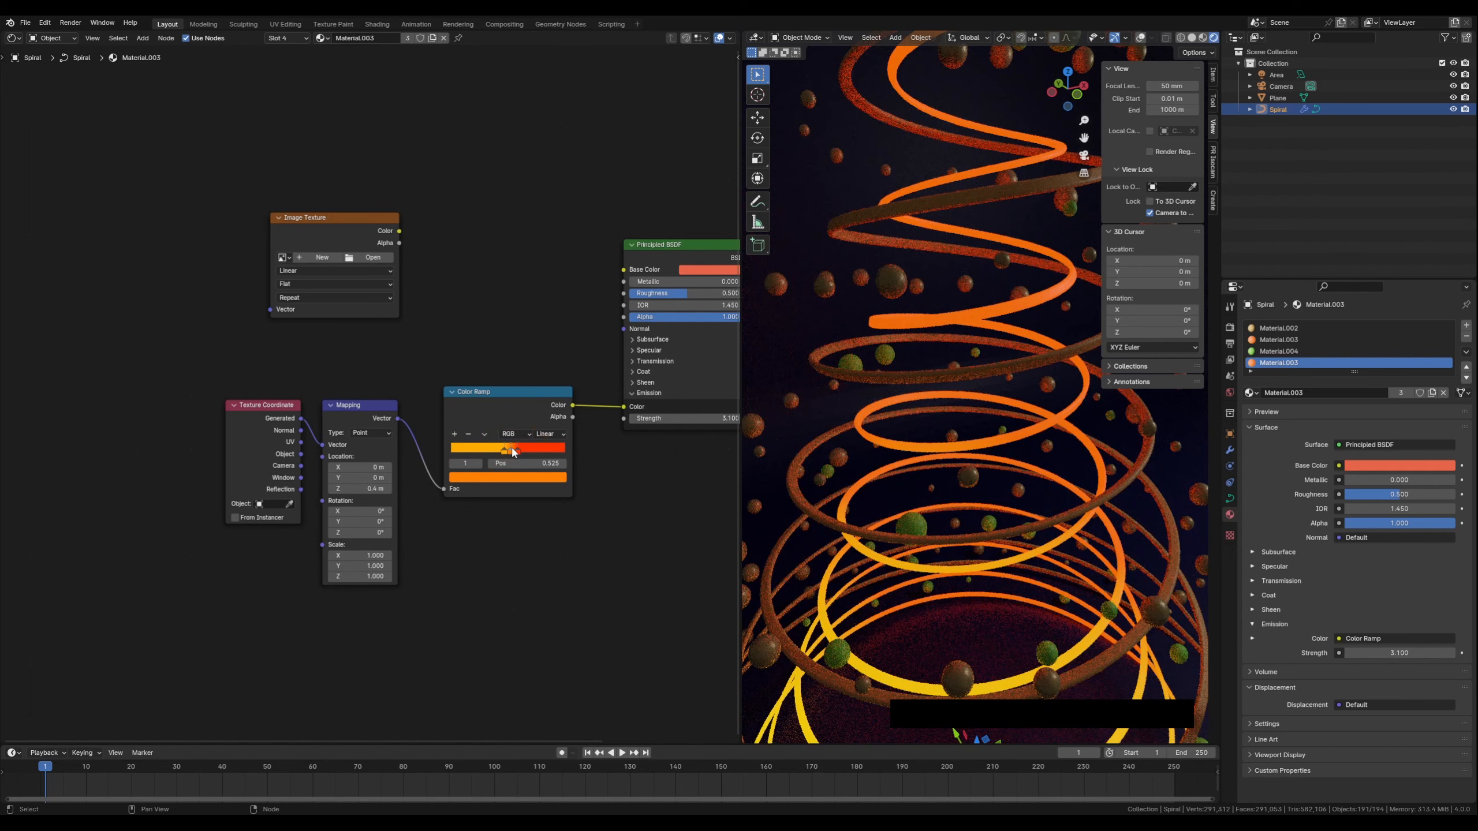
pyautogui.click(508, 478)
pyautogui.moveTo(521, 402)
pyautogui.mouseDown()
pyautogui.moveTo(546, 343)
pyautogui.moveTo(522, 398)
pyautogui.moveTo(465, 385)
pyautogui.mouseUp()
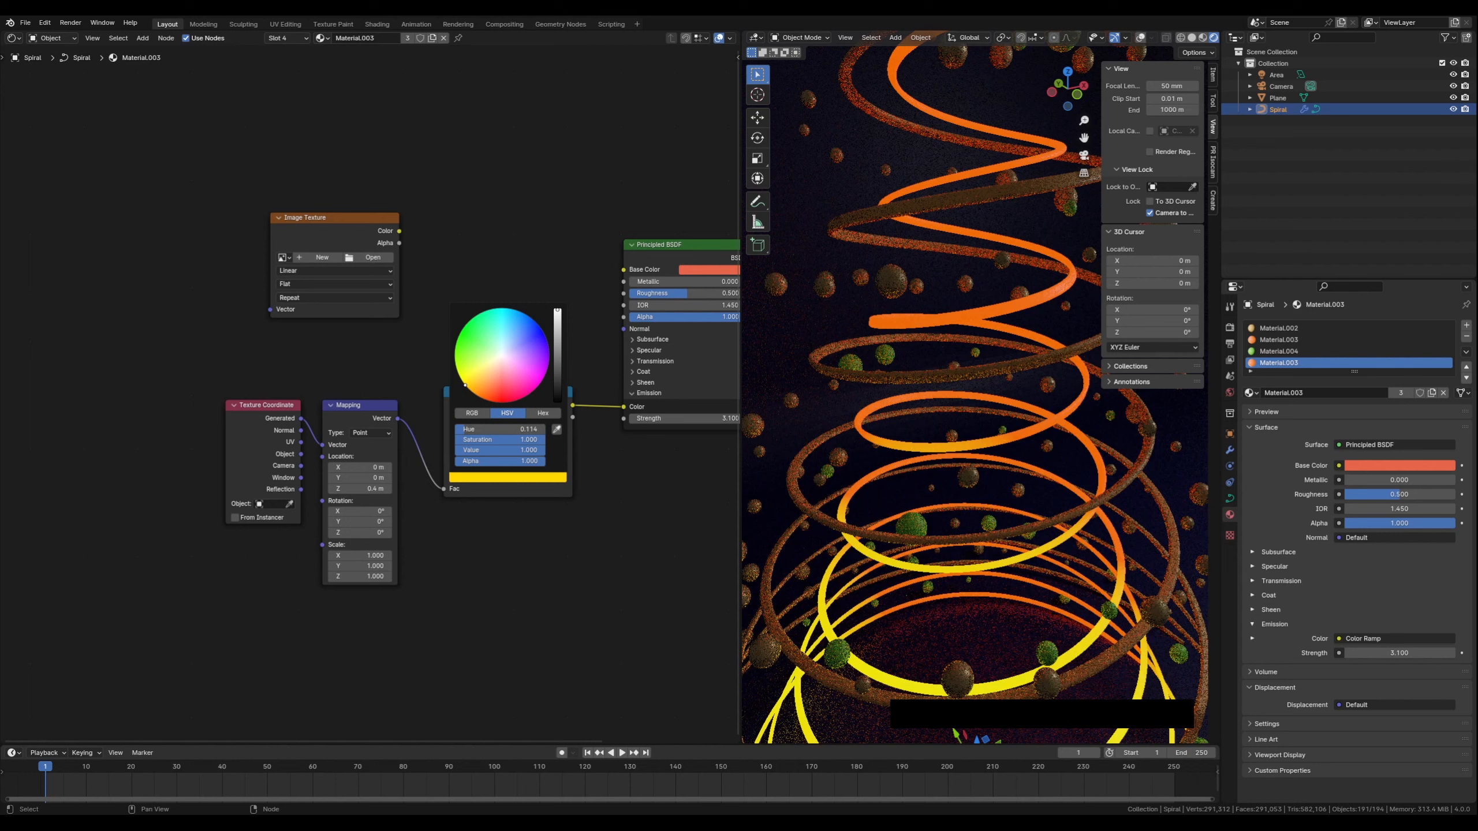
pyautogui.moveTo(464, 386); pyautogui.dragTo(464, 385)
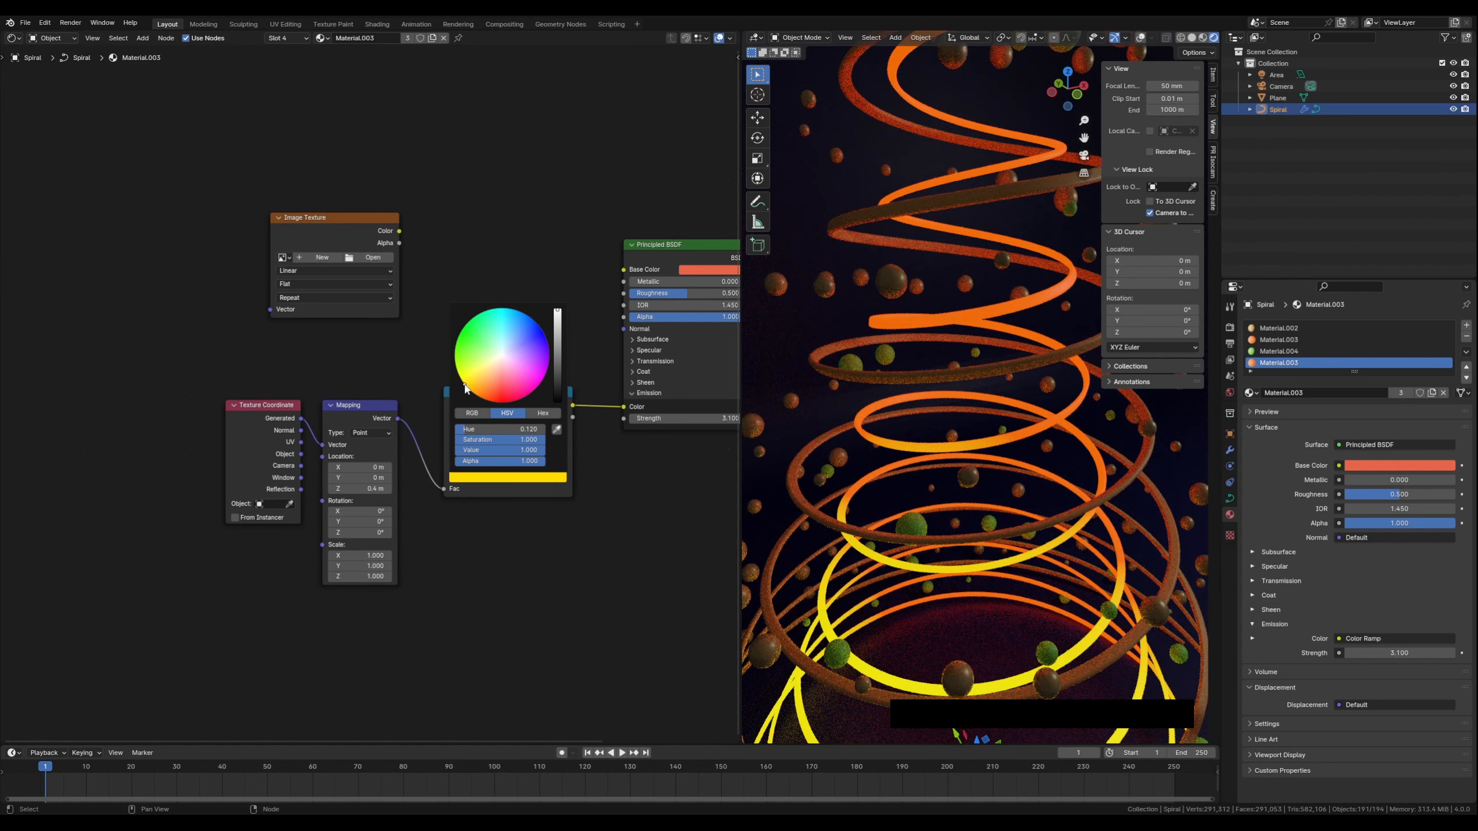
pyautogui.click(372, 407)
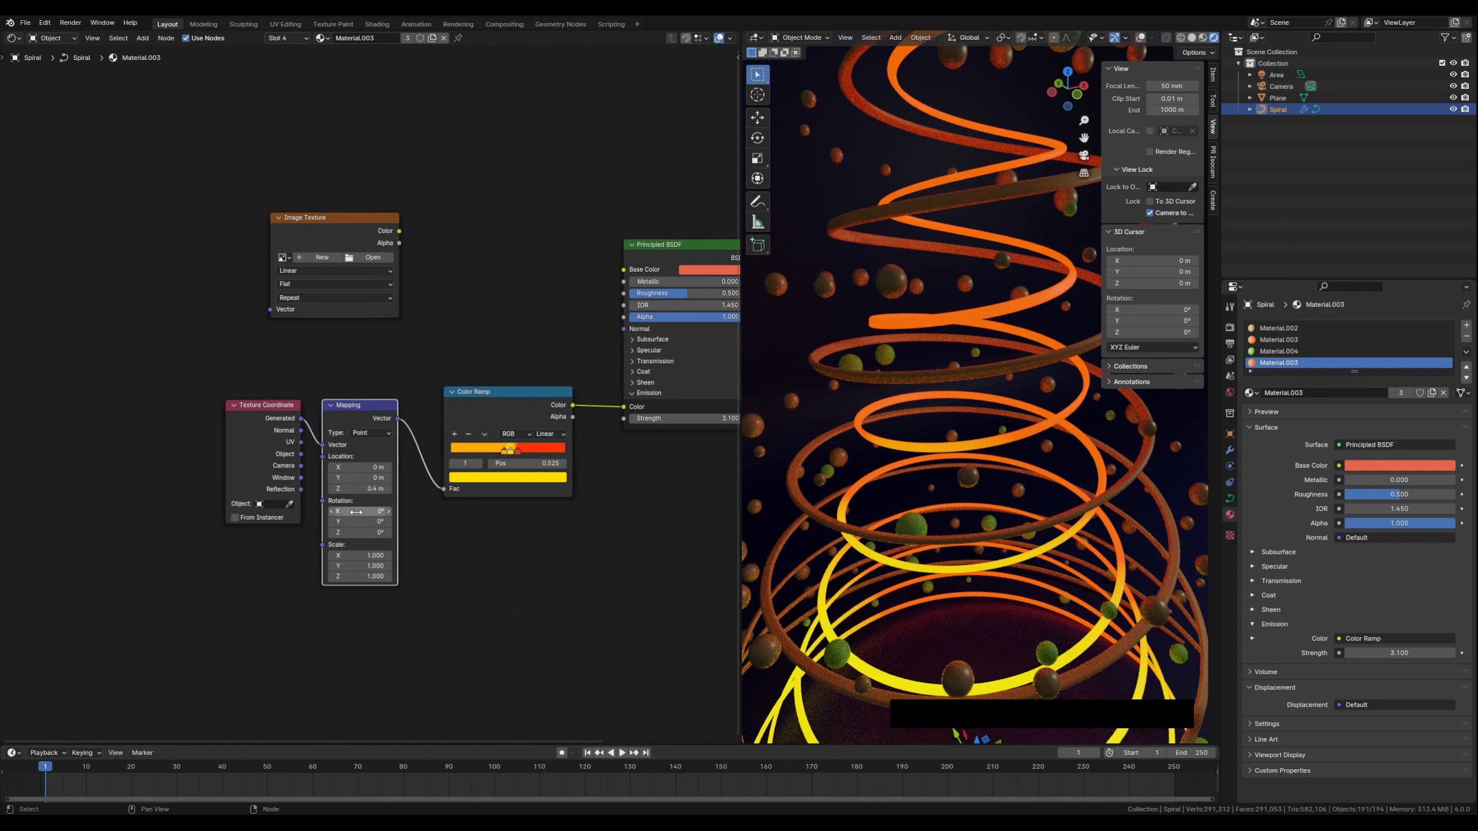
# Set the Mapping Z location to 0.3 m and move a middle Color Ramp stop to about 0.469
pyautogui.click(389, 489)
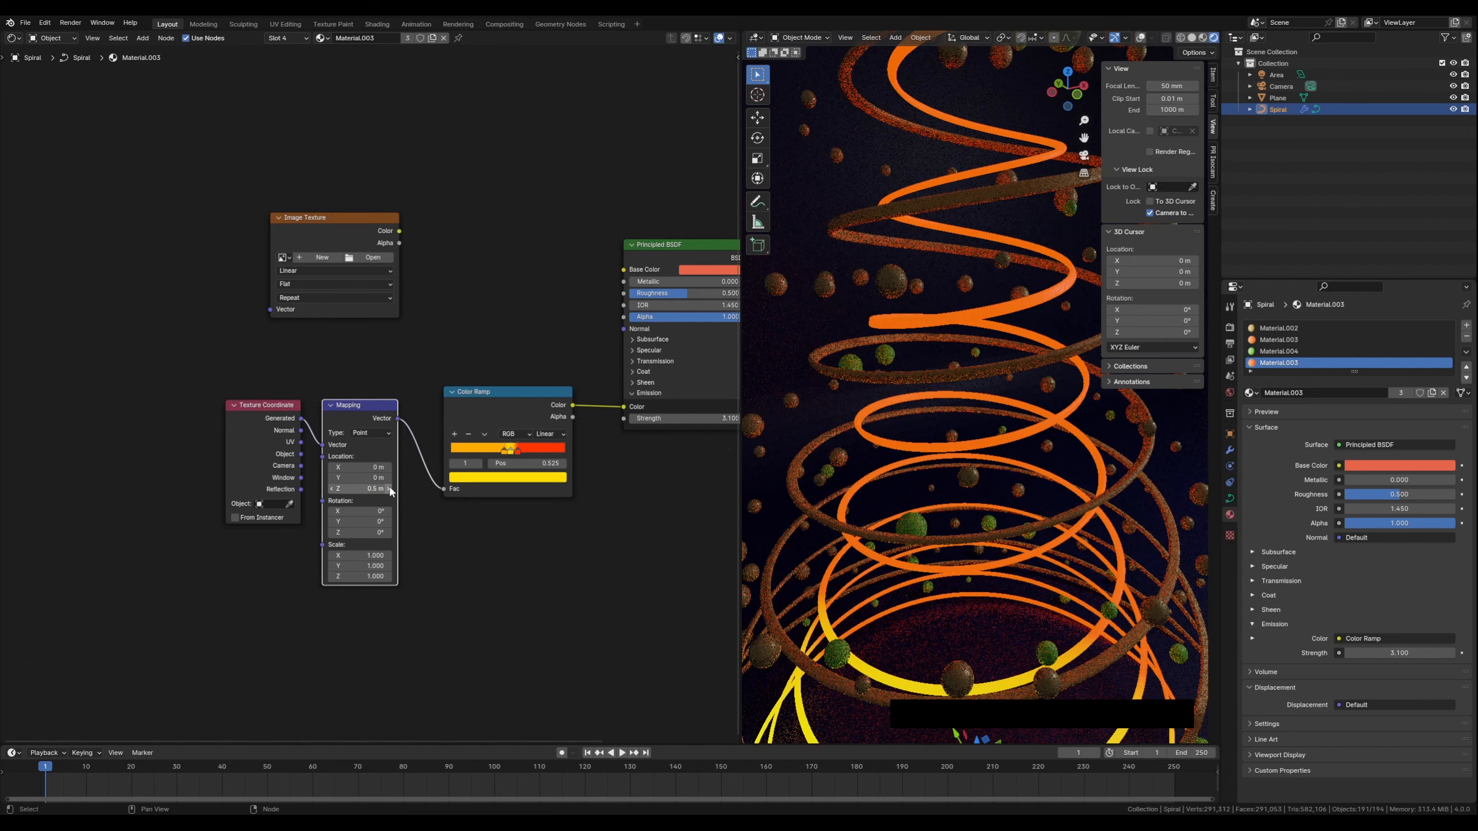
pyautogui.click(332, 490)
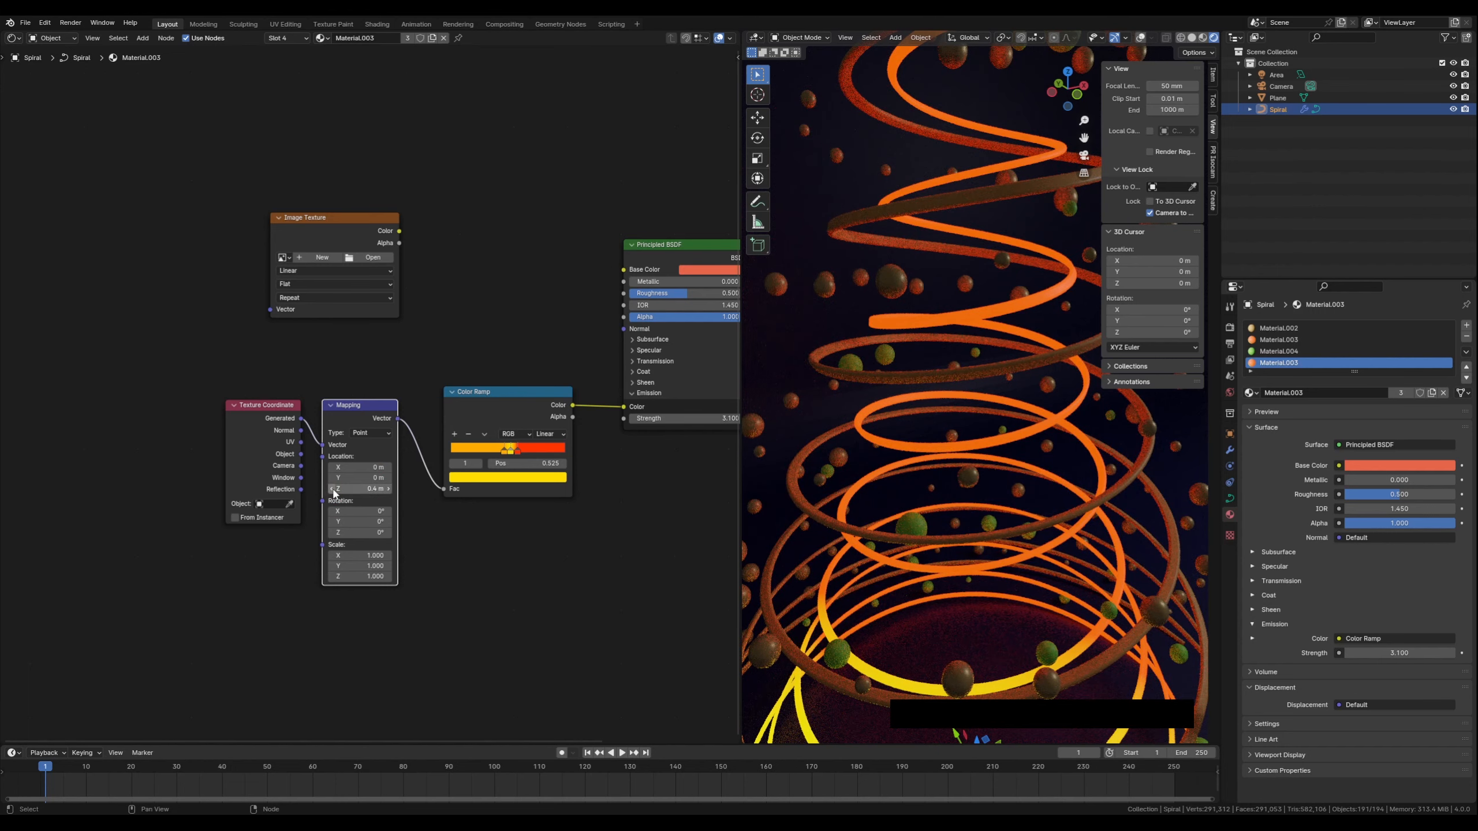
pyautogui.click(332, 490)
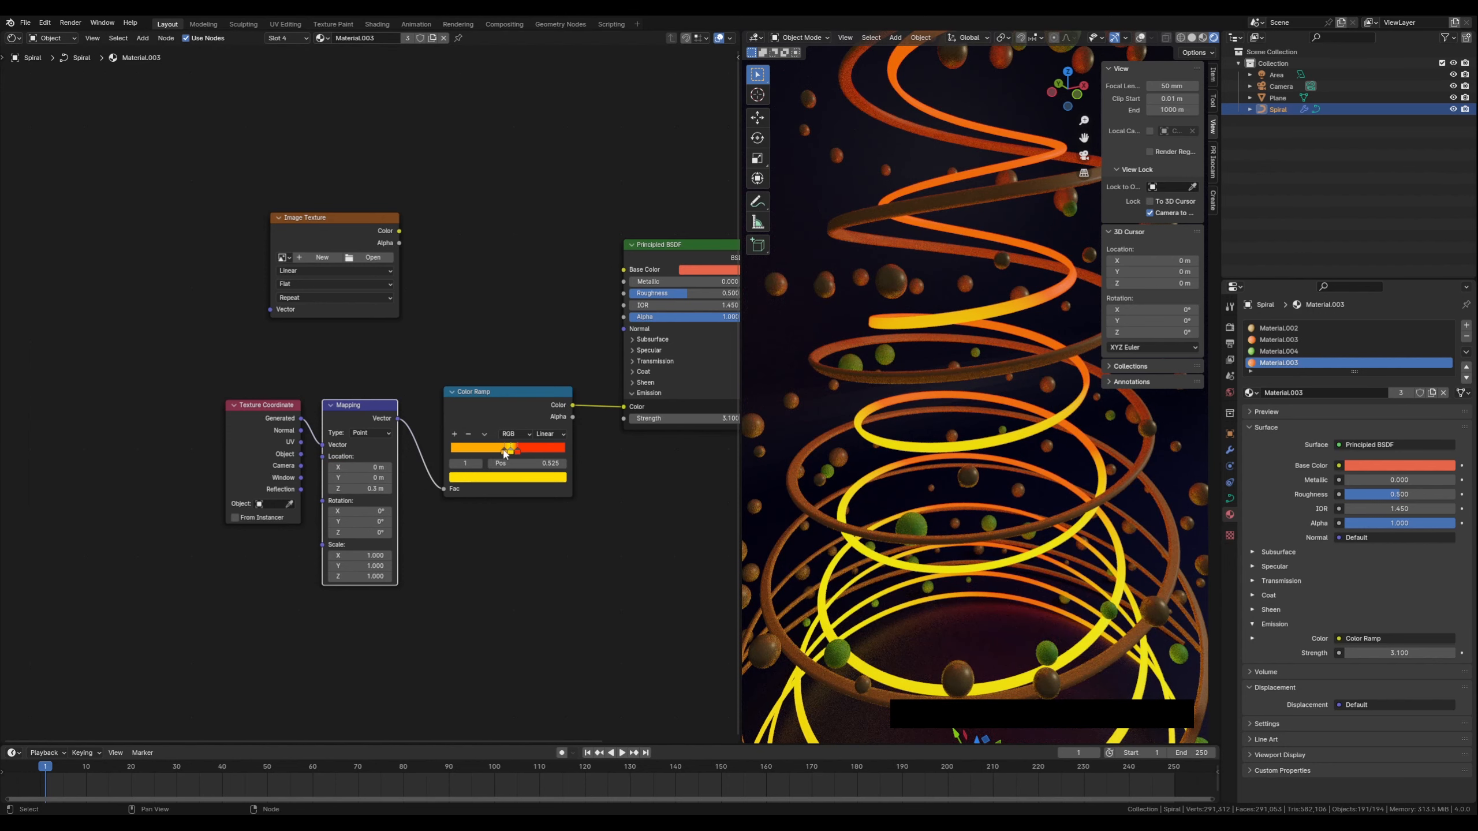
pyautogui.moveTo(504, 455)
pyautogui.mouseDown()
pyautogui.moveTo(487, 453)
pyautogui.moveTo(519, 453)
pyautogui.mouseUp()
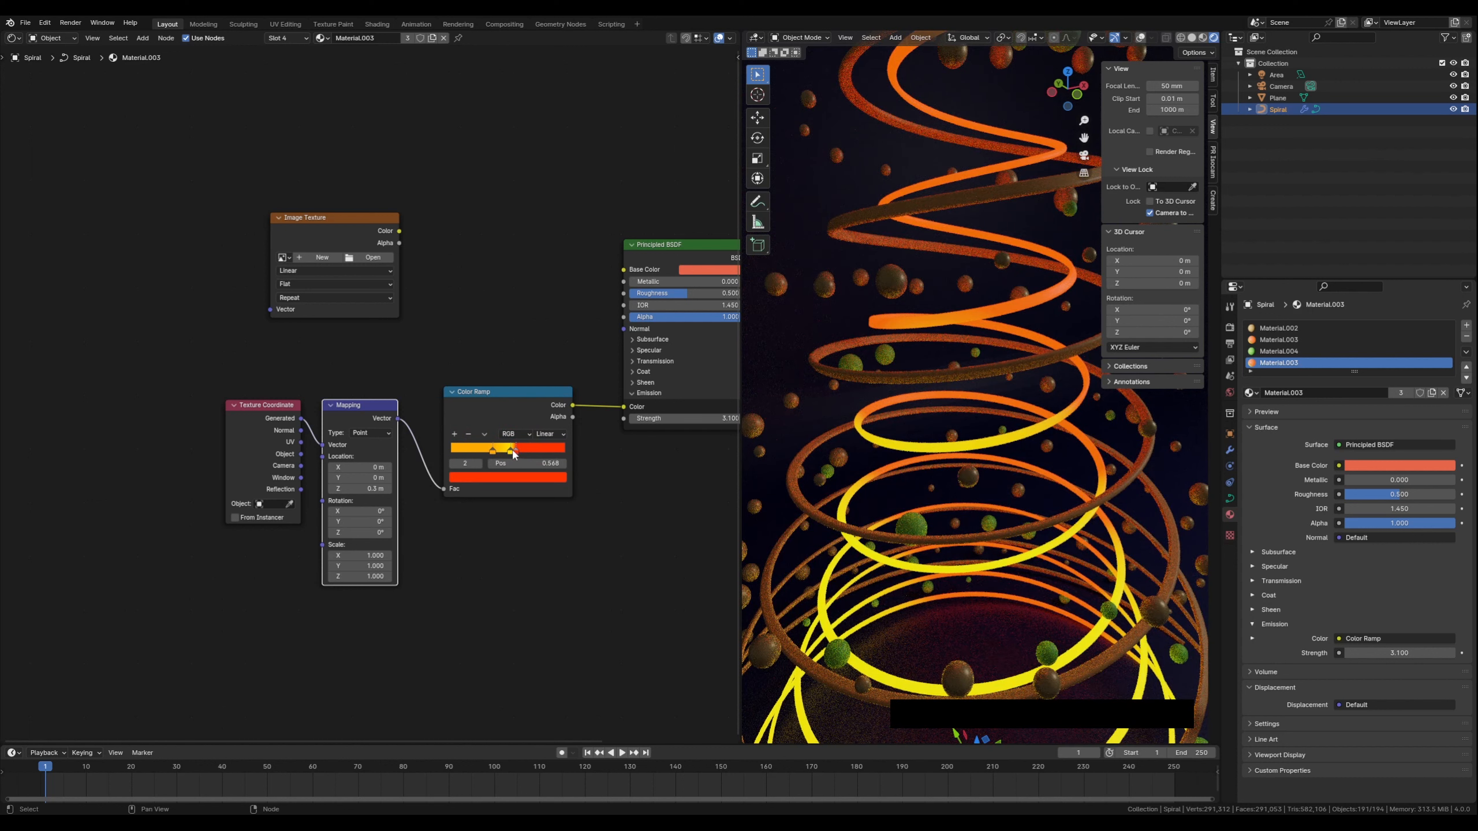
pyautogui.moveTo(492, 450); pyautogui.dragTo(503, 451)
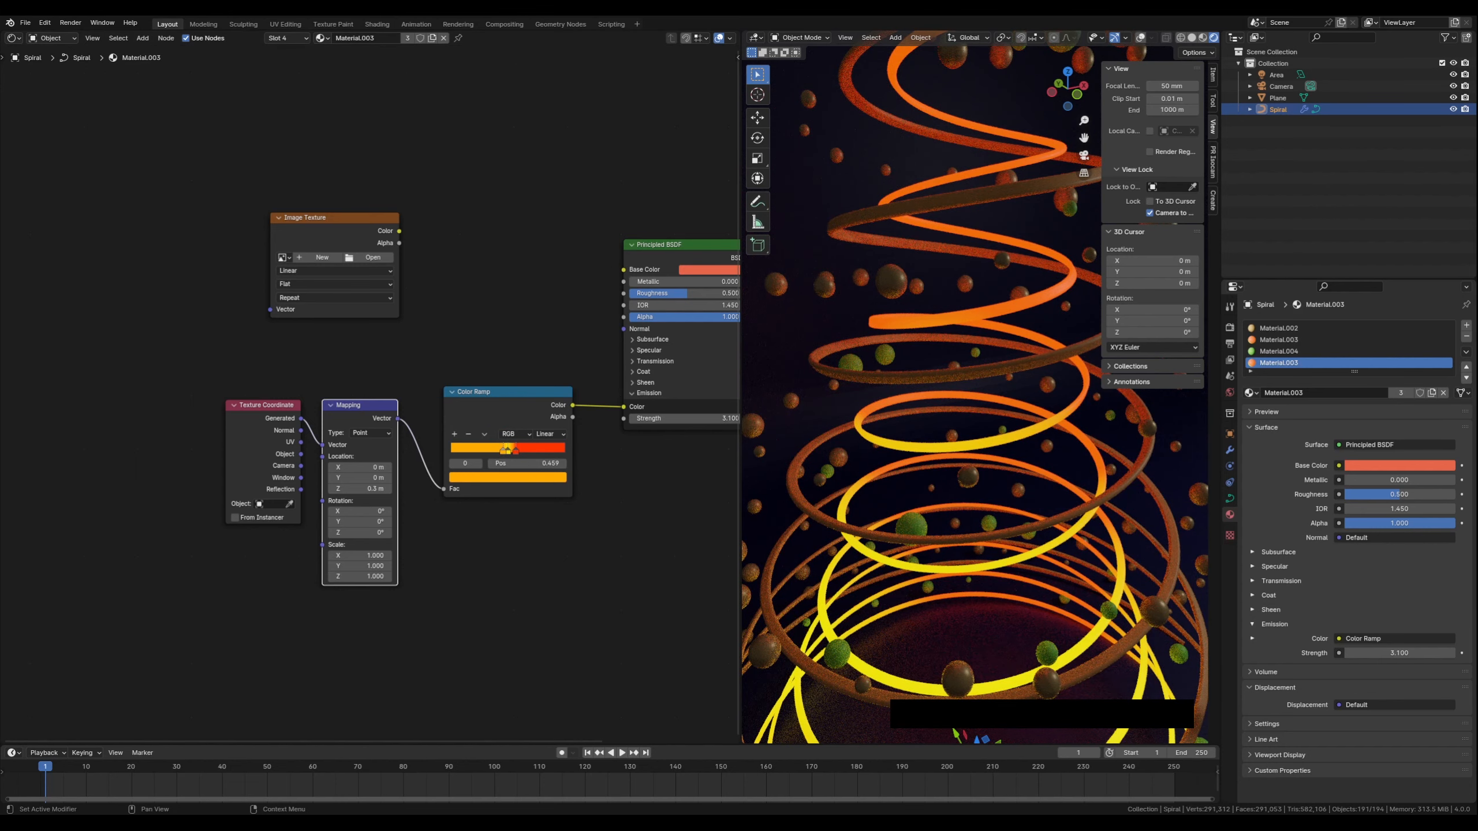
# Open Material.004 in the shader editor and set its Base Color to a pale yellow
pyautogui.scroll(-5, 1008, 447)
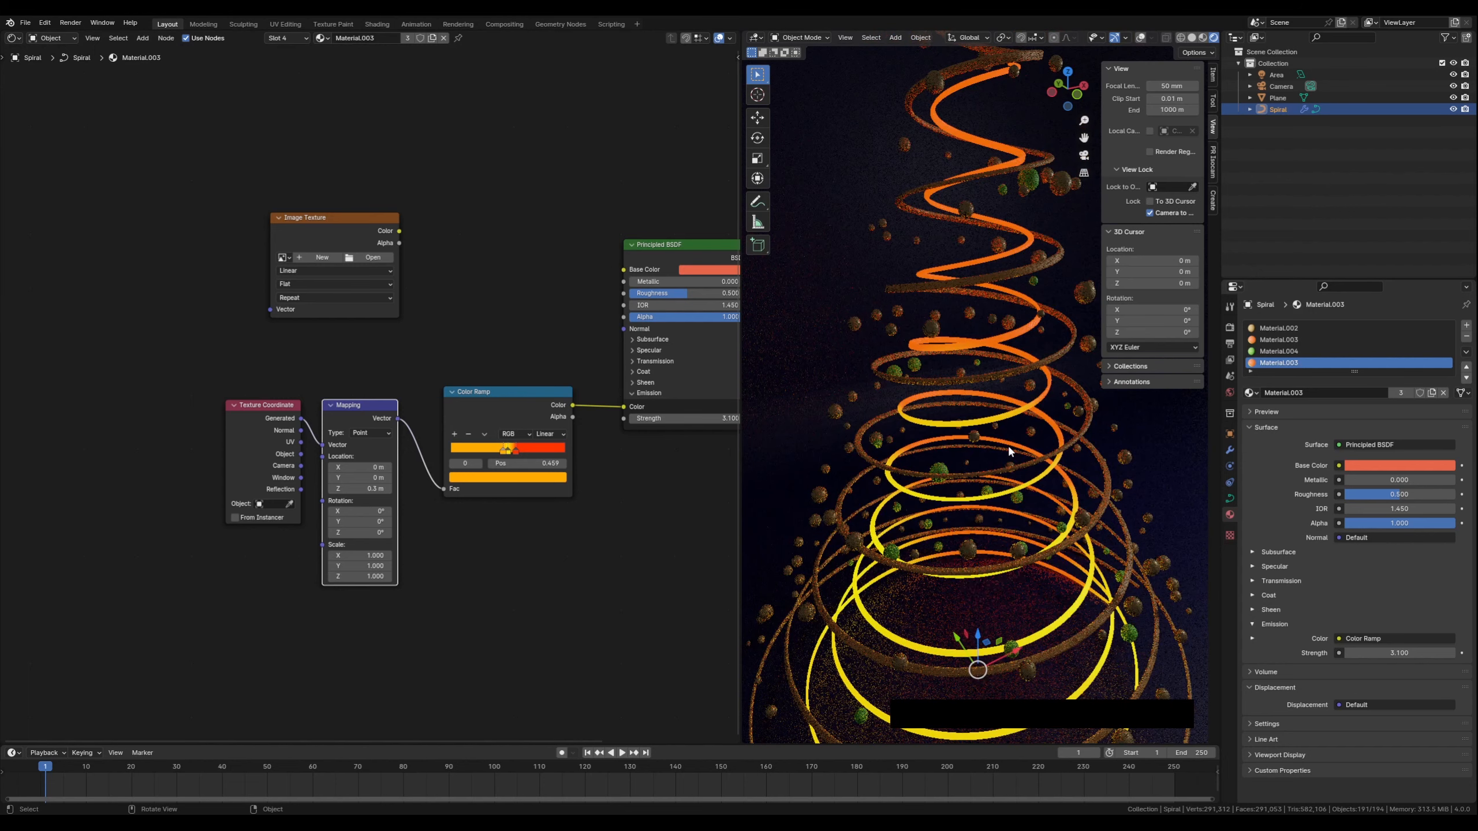
pyautogui.keyDown('shift'); pyautogui.moveTo(1009, 447); pyautogui.dragTo(966, 423, button='middle'); pyautogui.keyUp('shift')
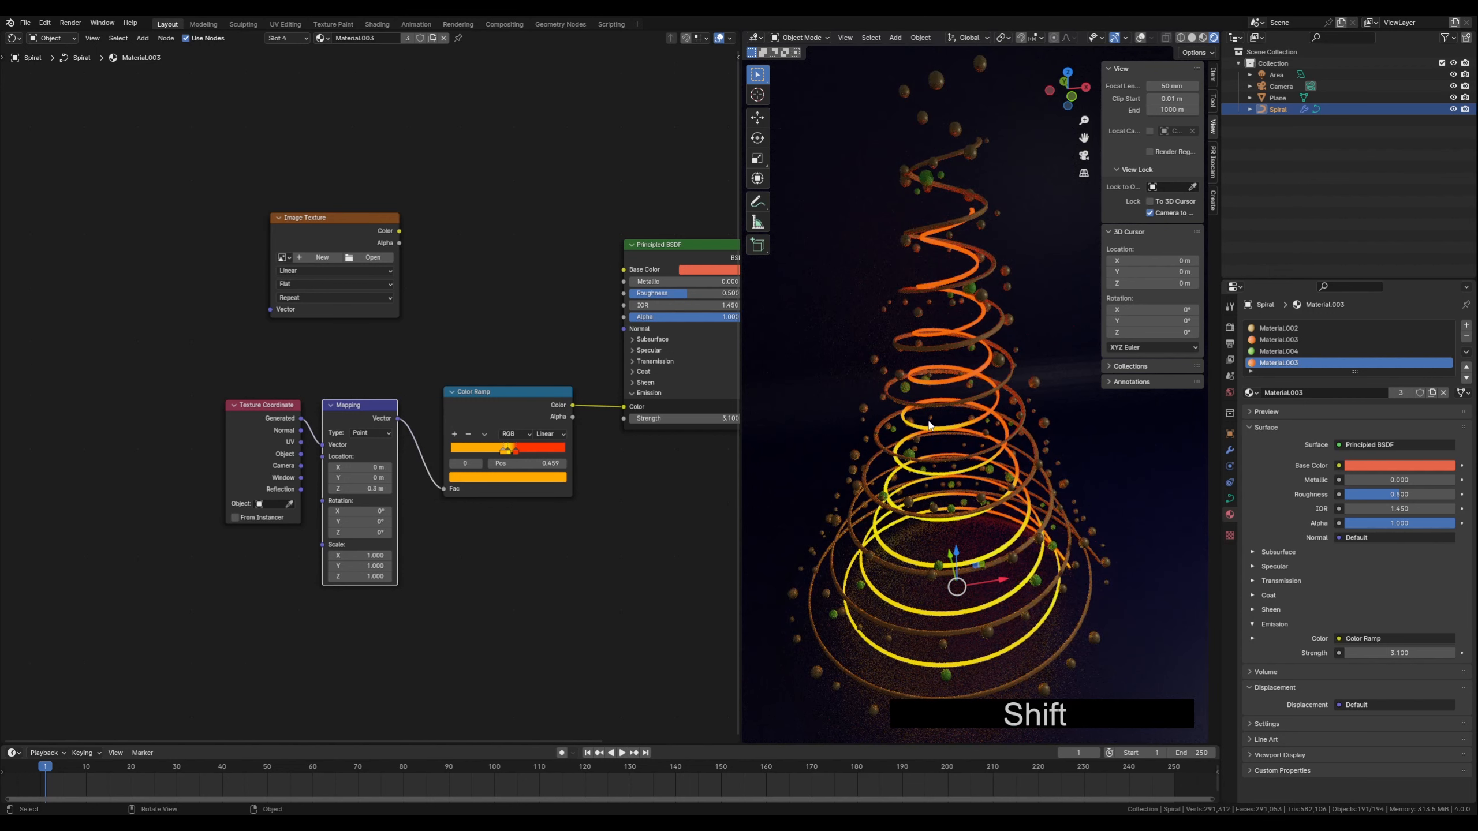
pyautogui.scroll(3, 928, 418)
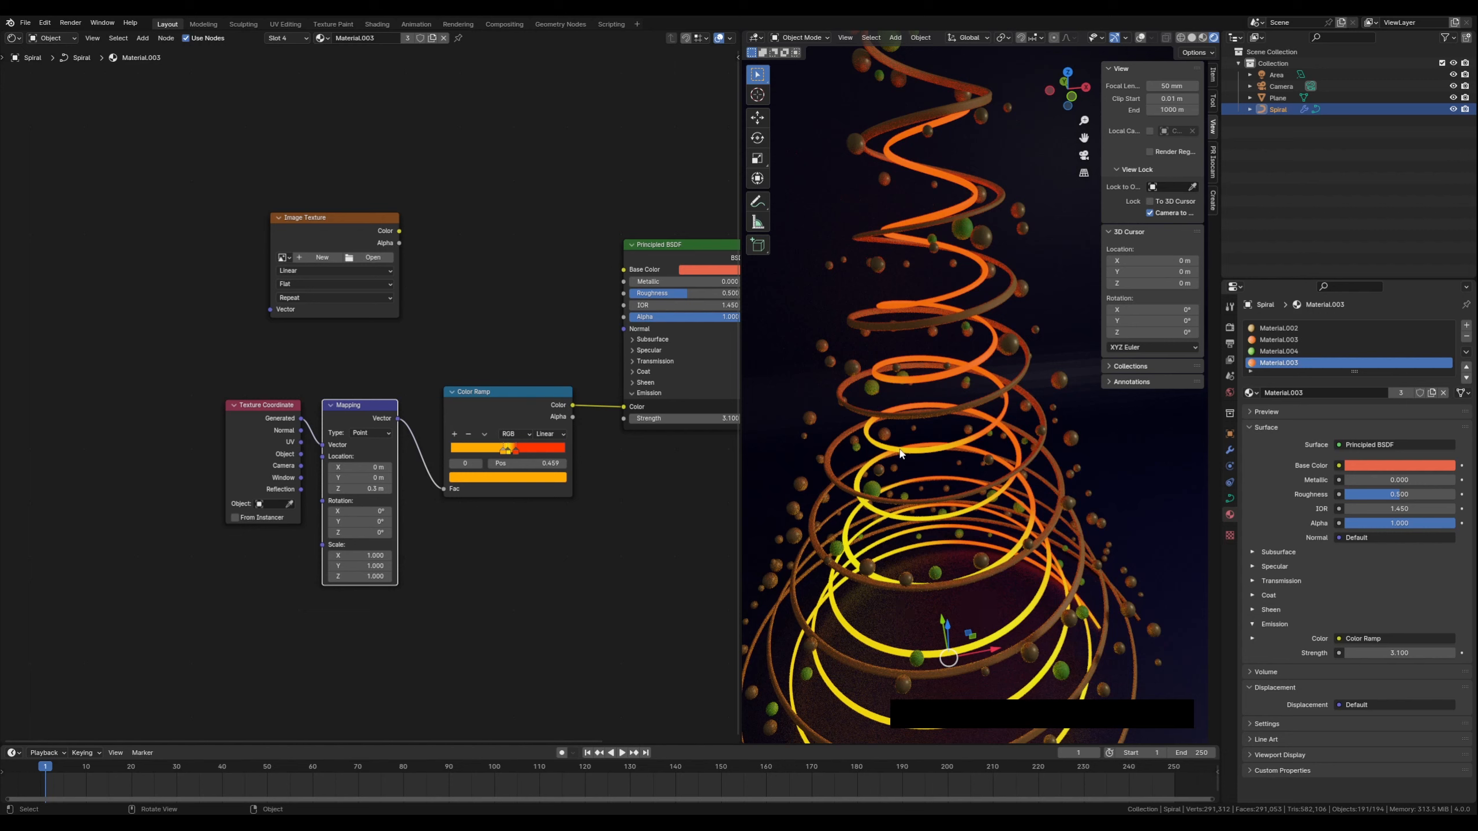
pyautogui.click(357, 38)
pyautogui.click(328, 38)
pyautogui.click(328, 39)
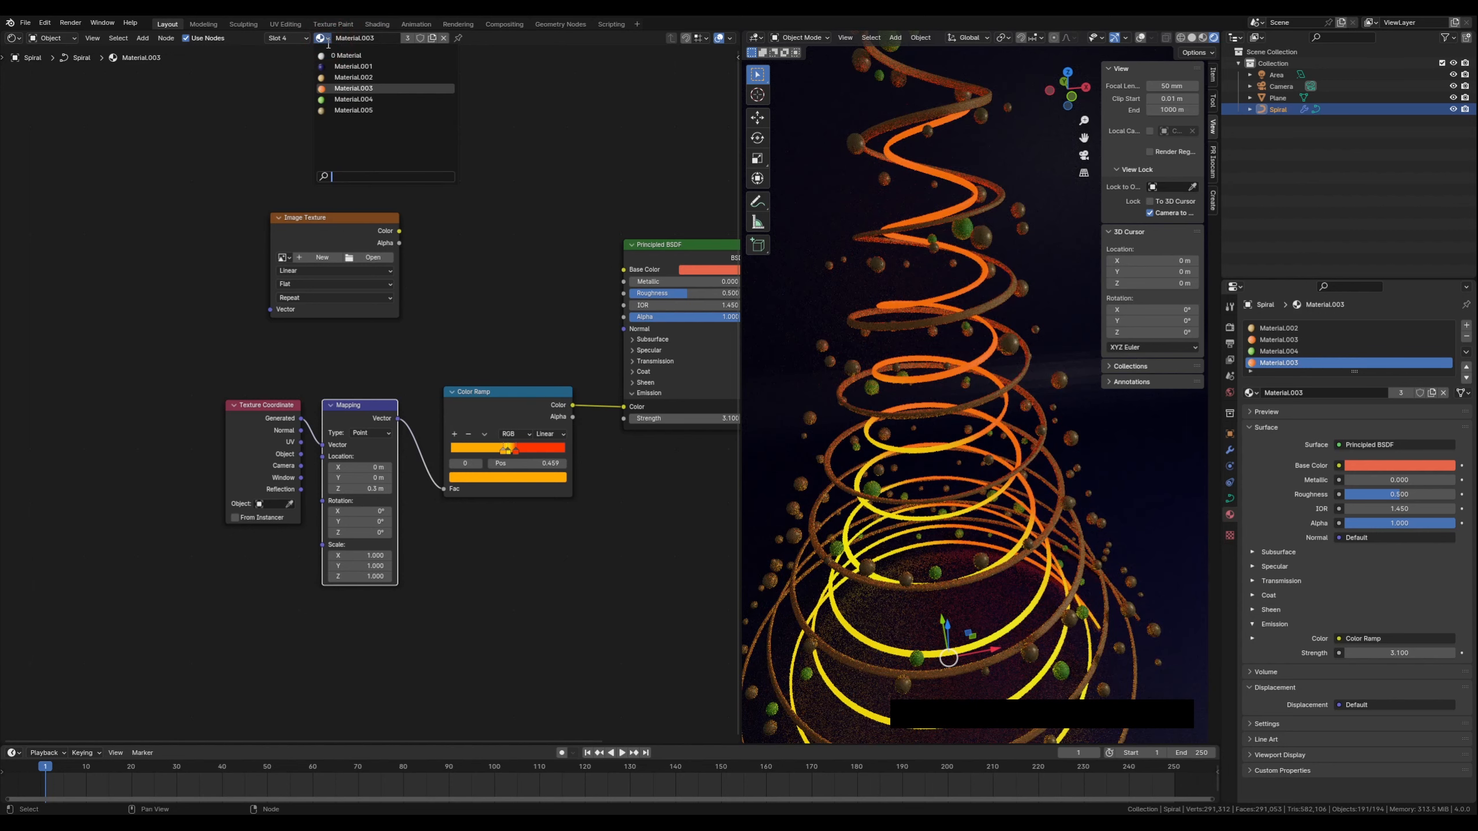
pyautogui.click(349, 99)
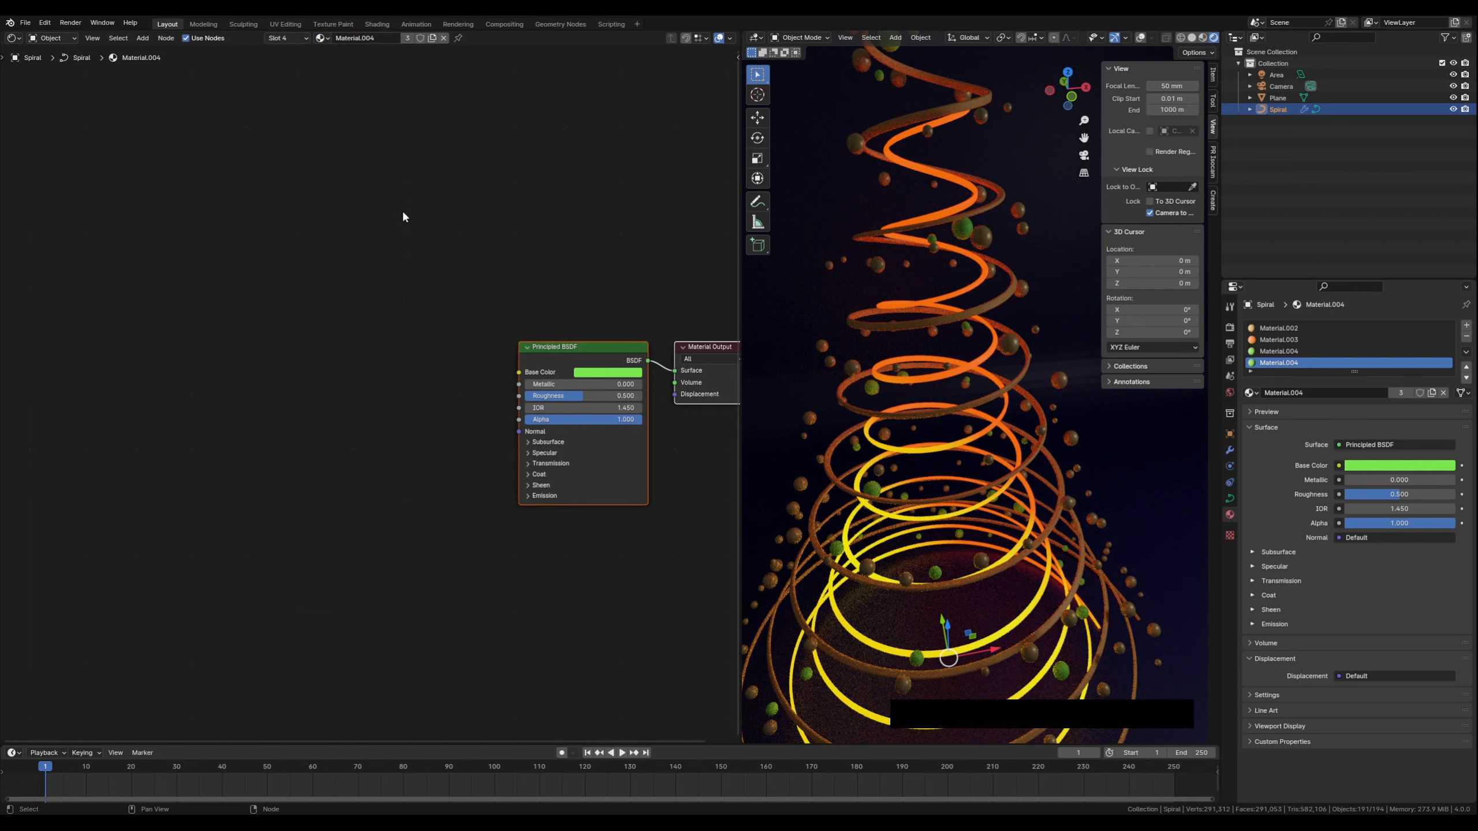
pyautogui.moveTo(499, 308); pyautogui.dragTo(371, 325, button='middle')
pyautogui.click(422, 389)
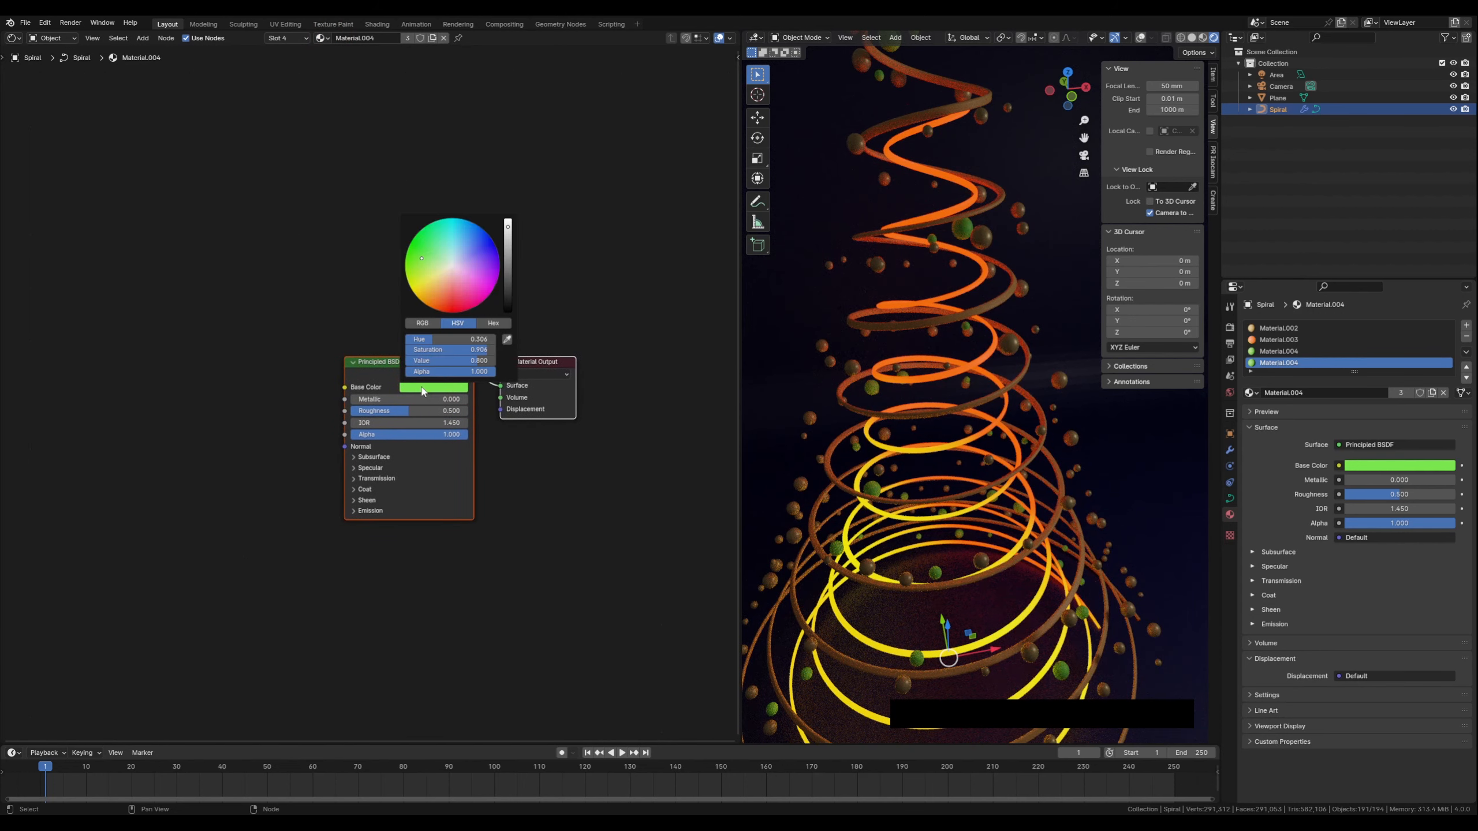
pyautogui.click(444, 276)
# Set Material.004's Metallic to 0.068 and Roughness to 0.136
pyautogui.moveTo(367, 363); pyautogui.dragTo(372, 367)
pyautogui.moveTo(531, 370); pyautogui.dragTo(536, 371)
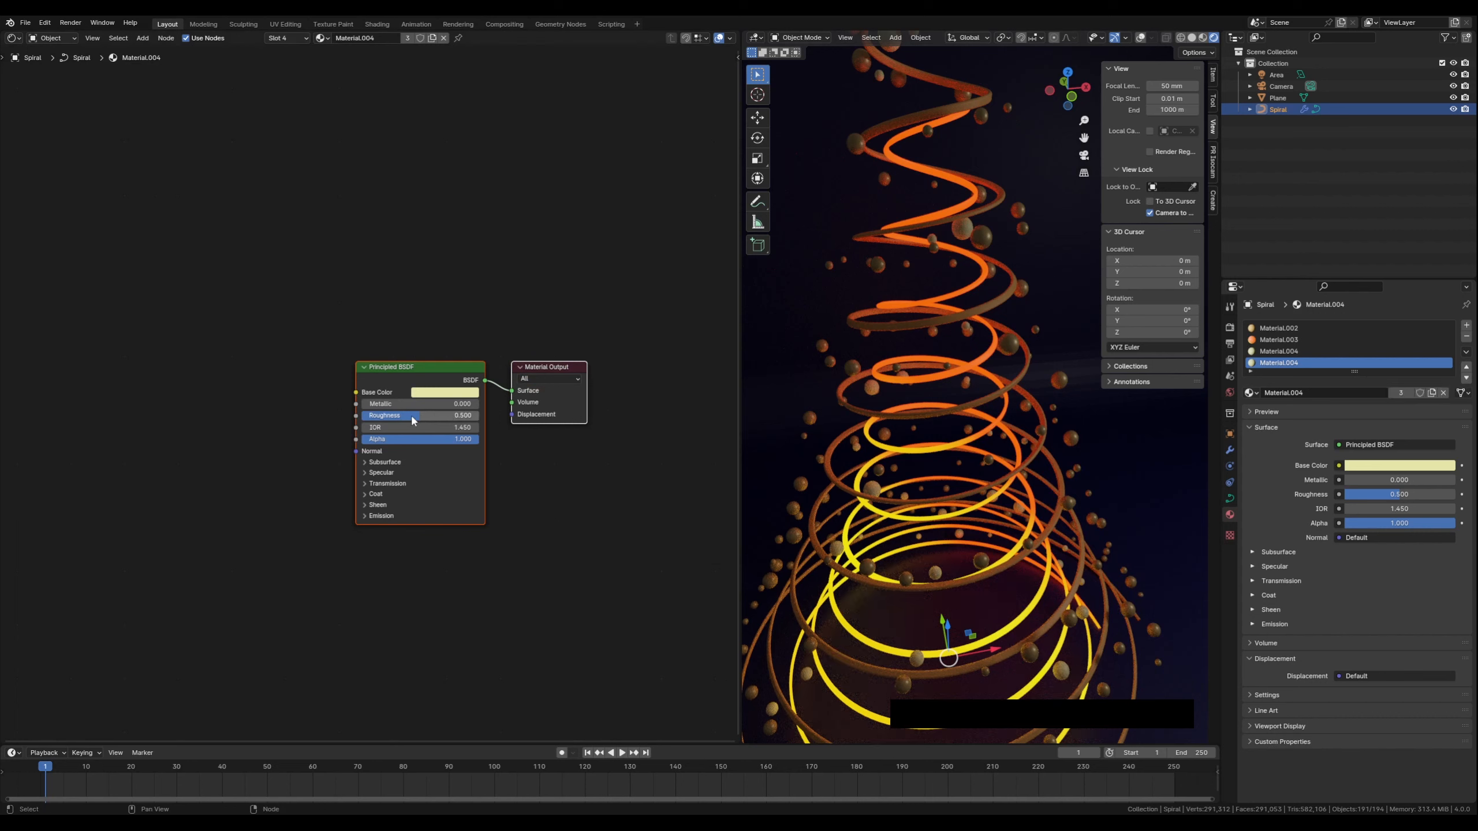
pyautogui.moveTo(413, 420); pyautogui.dragTo(381, 403)
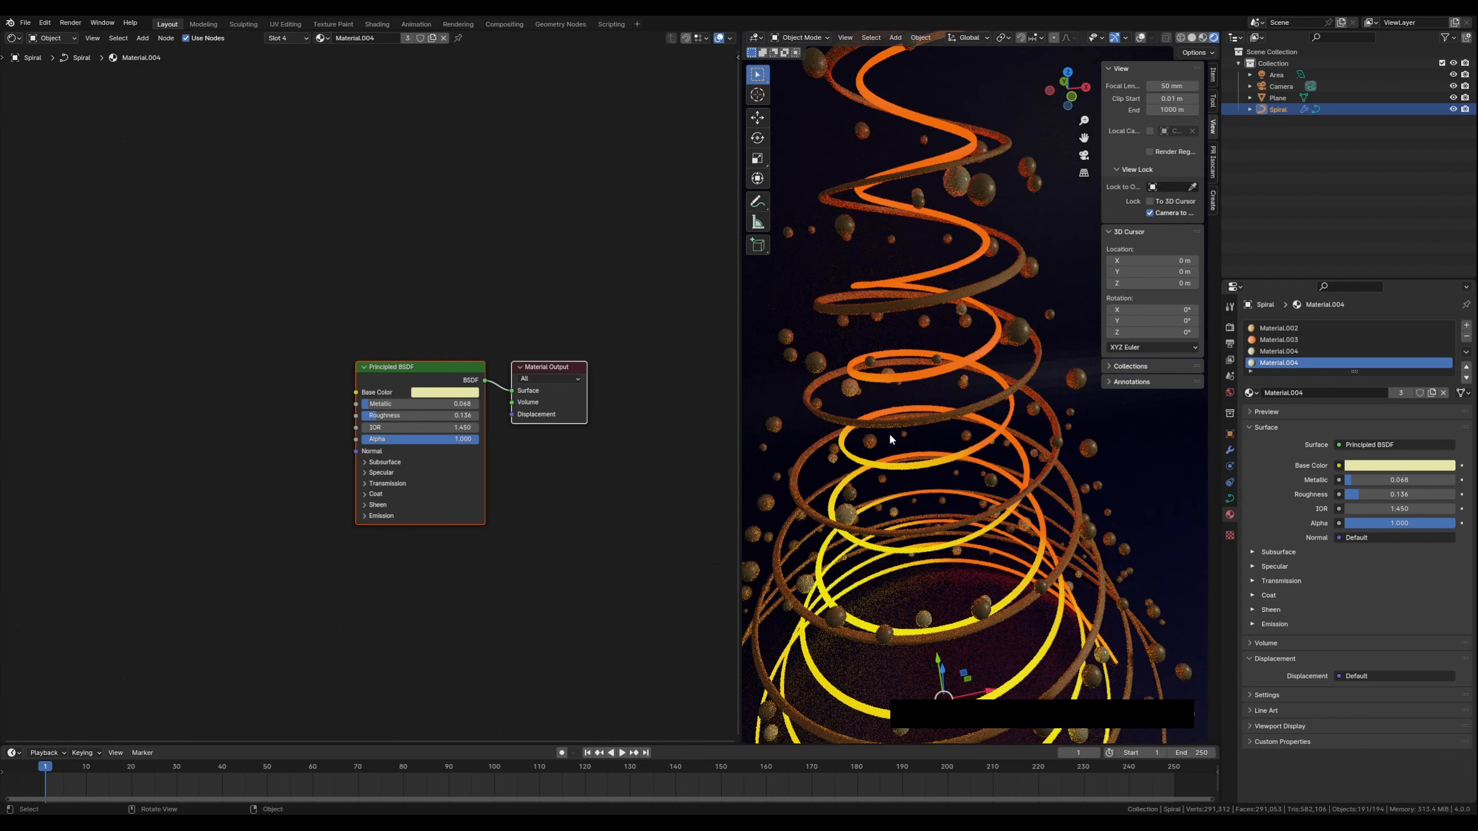
pyautogui.keyDown('shift'); pyautogui.moveTo(889, 432); pyautogui.dragTo(930, 459, button='middle'); pyautogui.keyUp('shift')
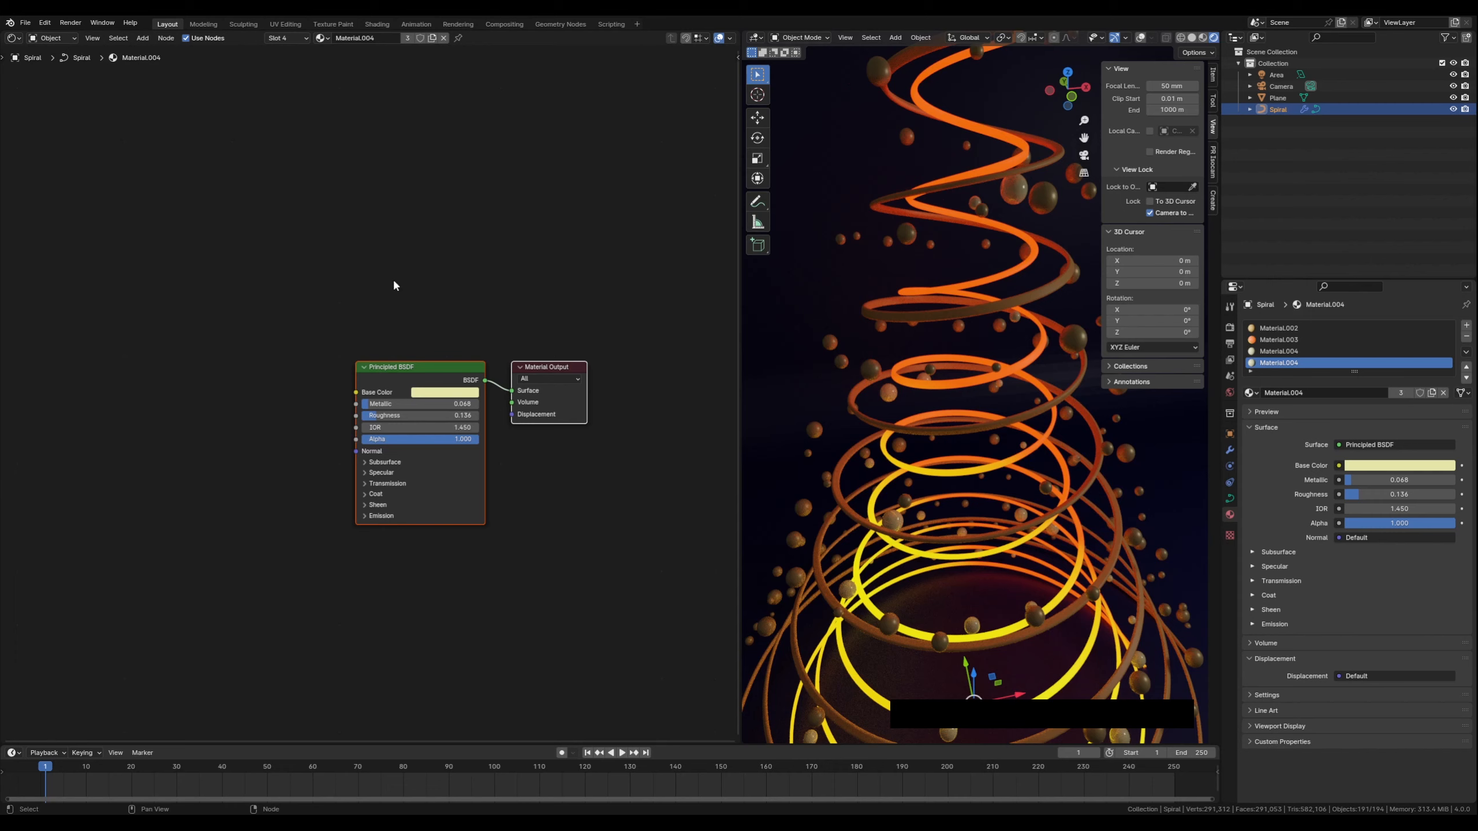
# Switch the node editor back to the Geometry Node Editor
pyautogui.click(19, 39)
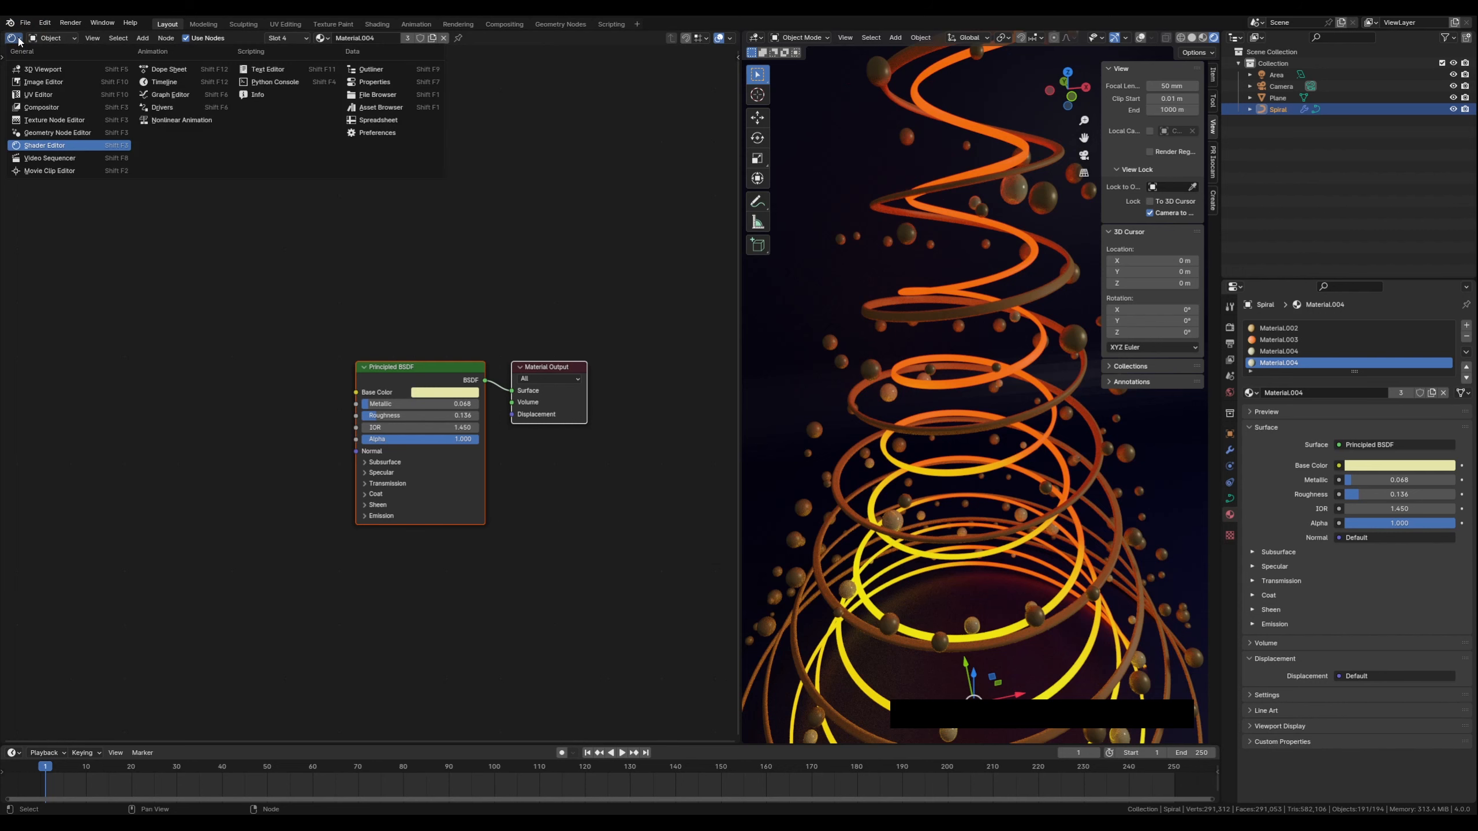
pyautogui.click(59, 134)
pyautogui.moveTo(134, 402); pyautogui.dragTo(180, 233, button='middle')
pyautogui.moveTo(1040, 511); pyautogui.dragTo(992, 484, button='middle')
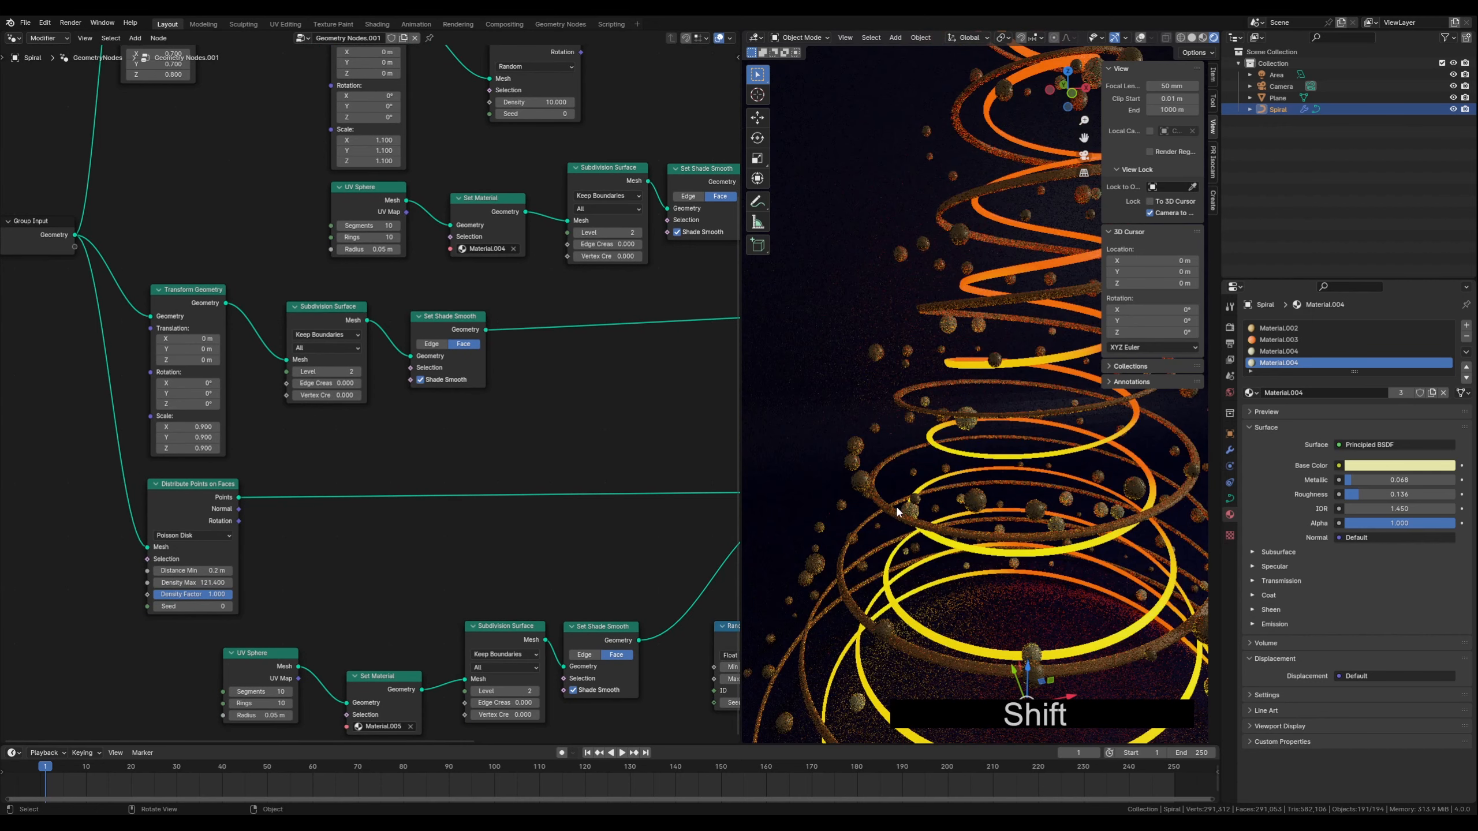
# Insert a Mesh to Curve node between the second UV Sphere node and its Set Material node
pyautogui.scroll(2, 835, 537)
pyautogui.keyDown('shift'); pyautogui.moveTo(841, 539); pyautogui.dragTo(893, 516, button='middle'); pyautogui.keyUp('shift')
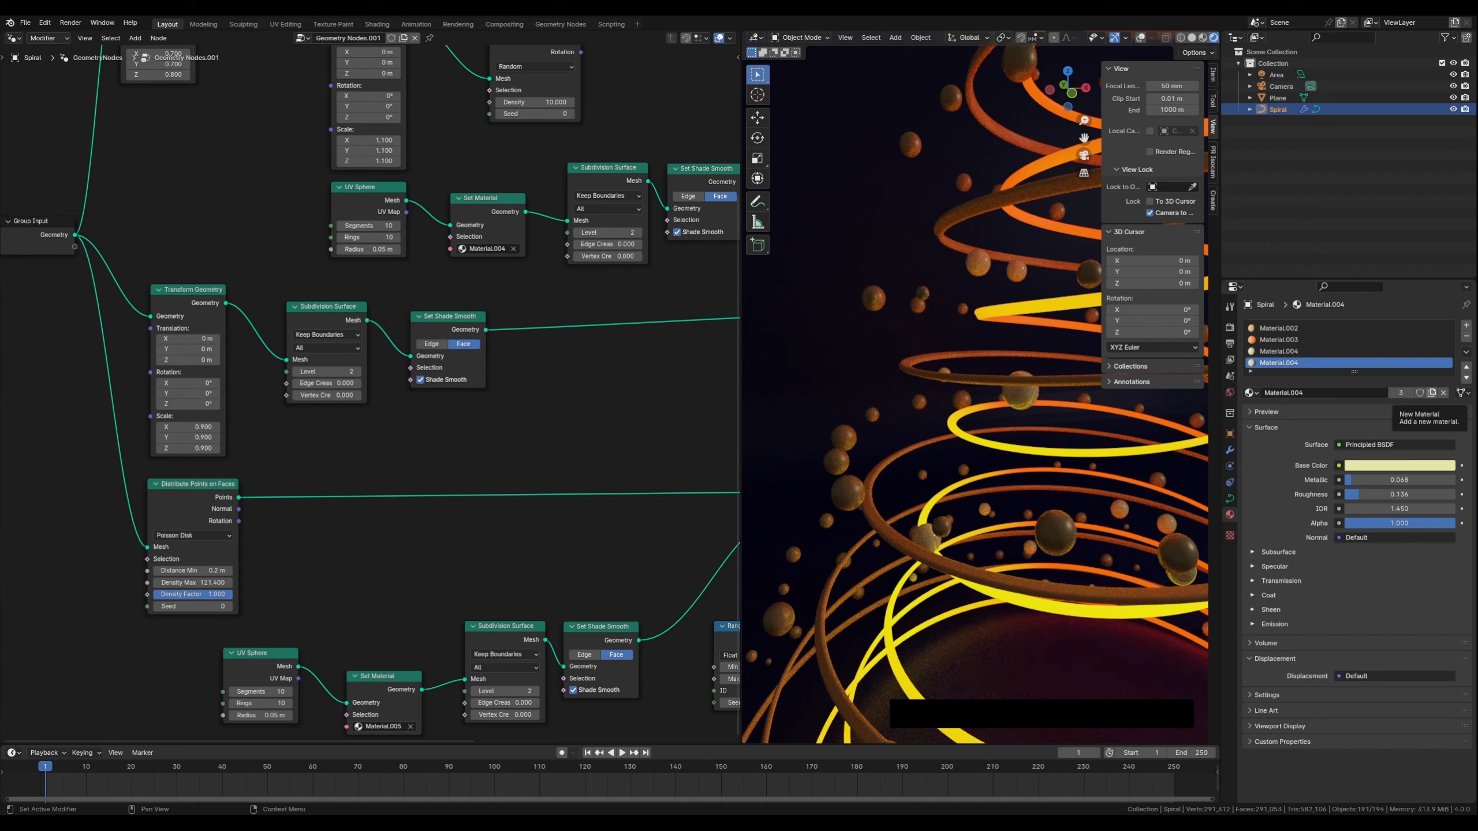
pyautogui.moveTo(398, 583); pyautogui.dragTo(416, 419, button='middle')
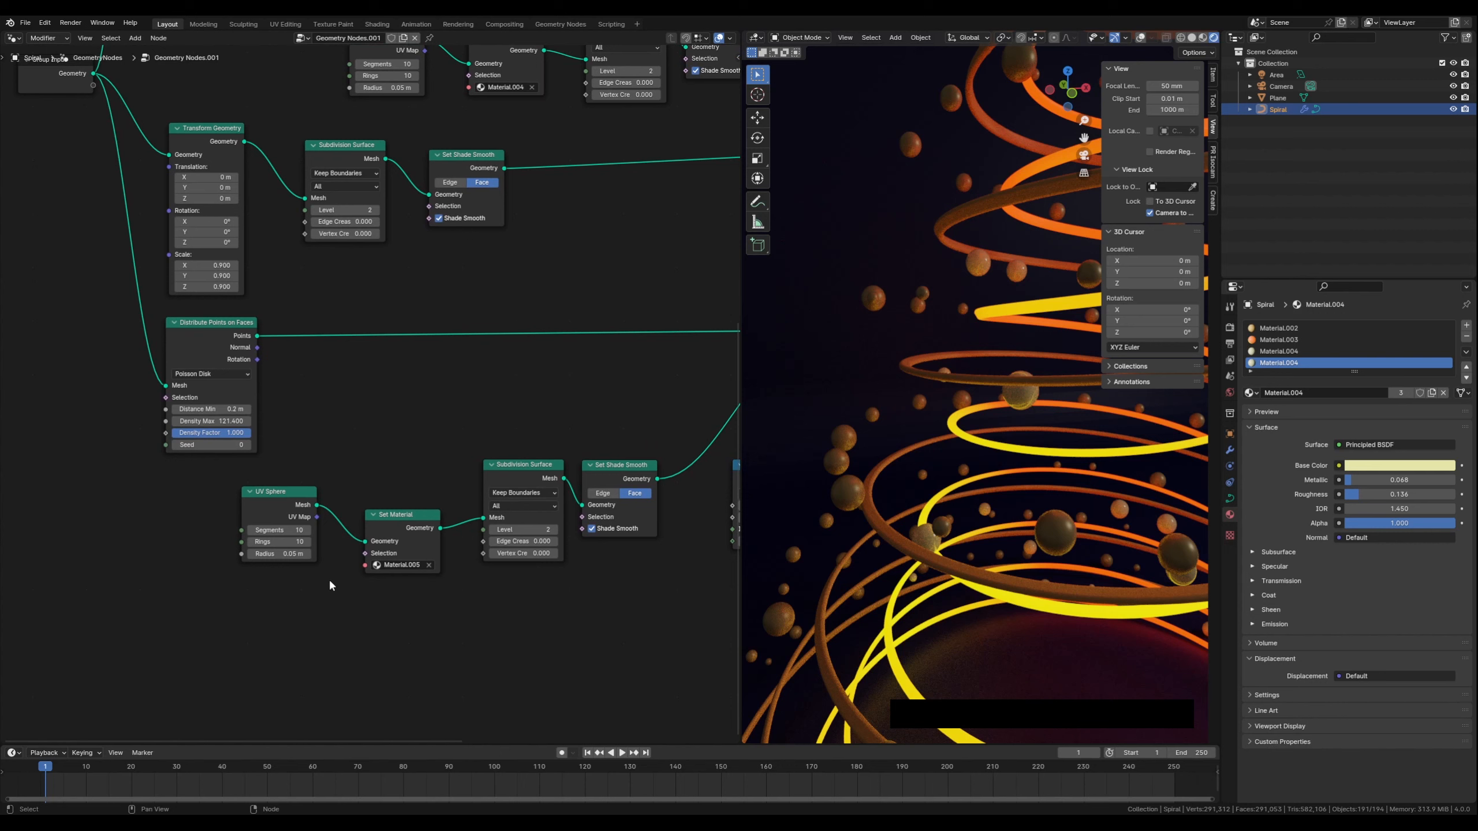
pyautogui.moveTo(270, 492); pyautogui.dragTo(200, 493)
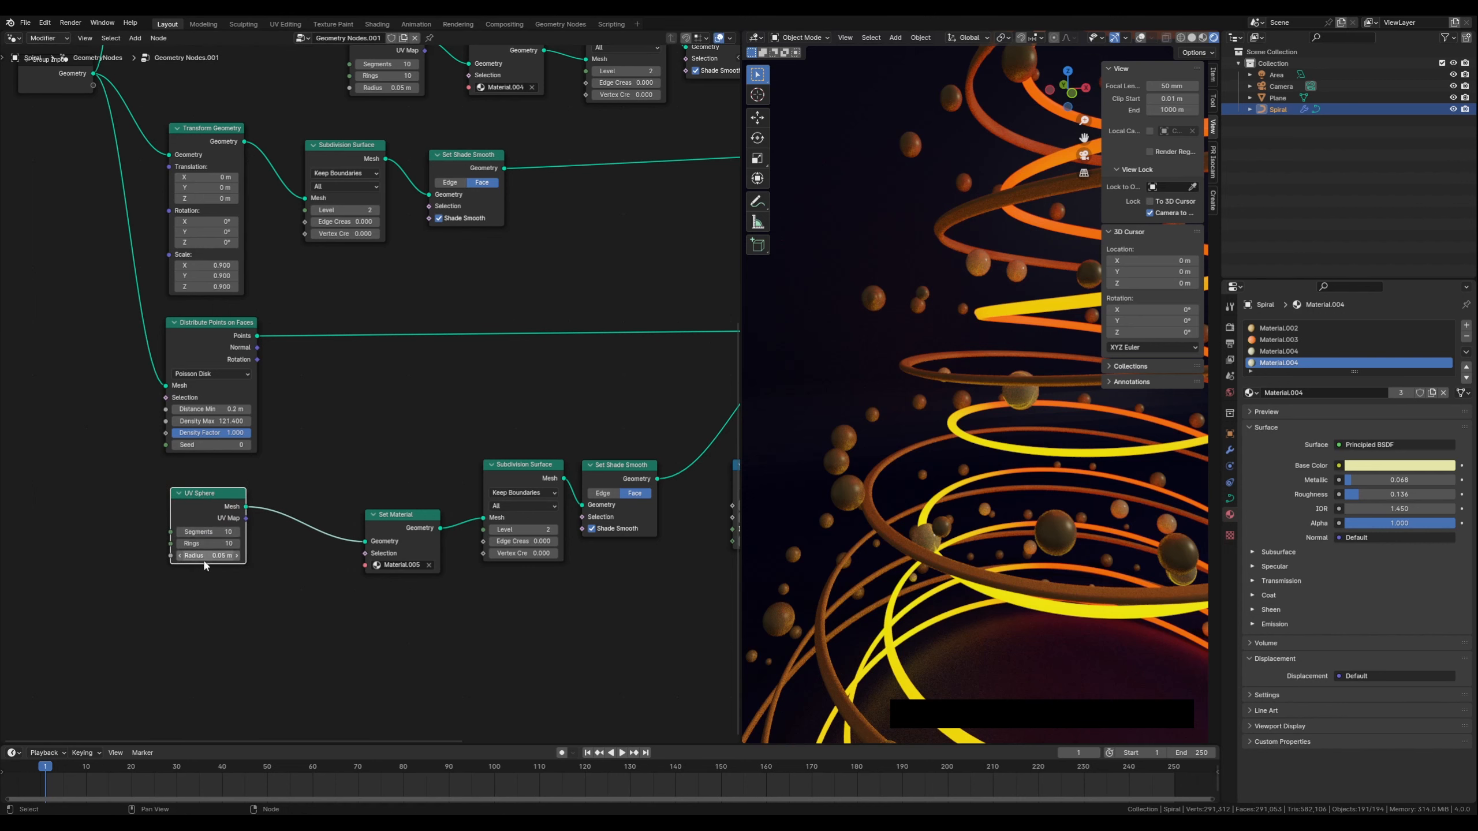
pyautogui.moveTo(236, 607); pyautogui.dragTo(239, 579, button='middle')
pyautogui.hotkey('shift', 'a')
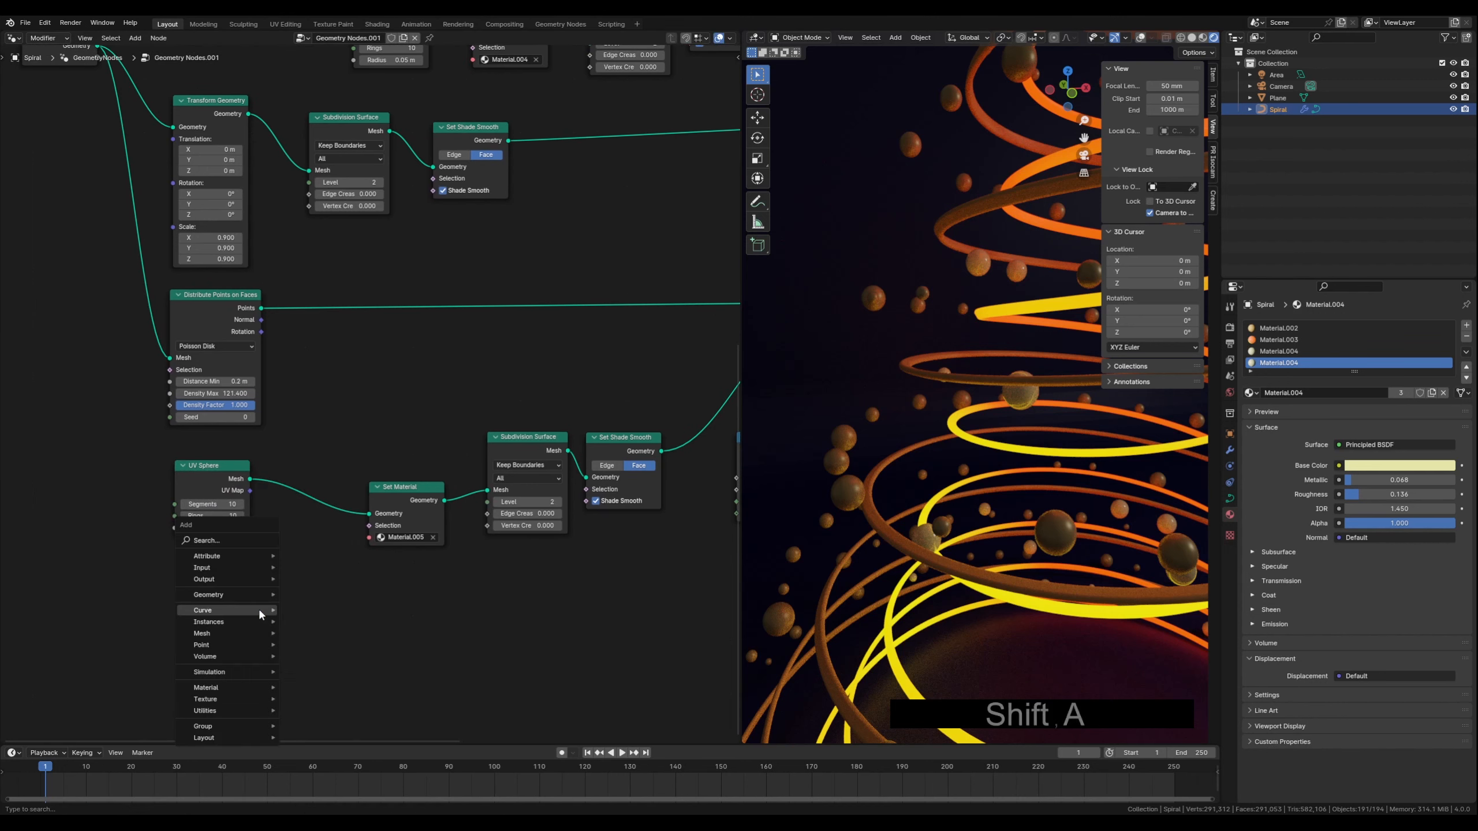
pyautogui.moveTo(260, 611)
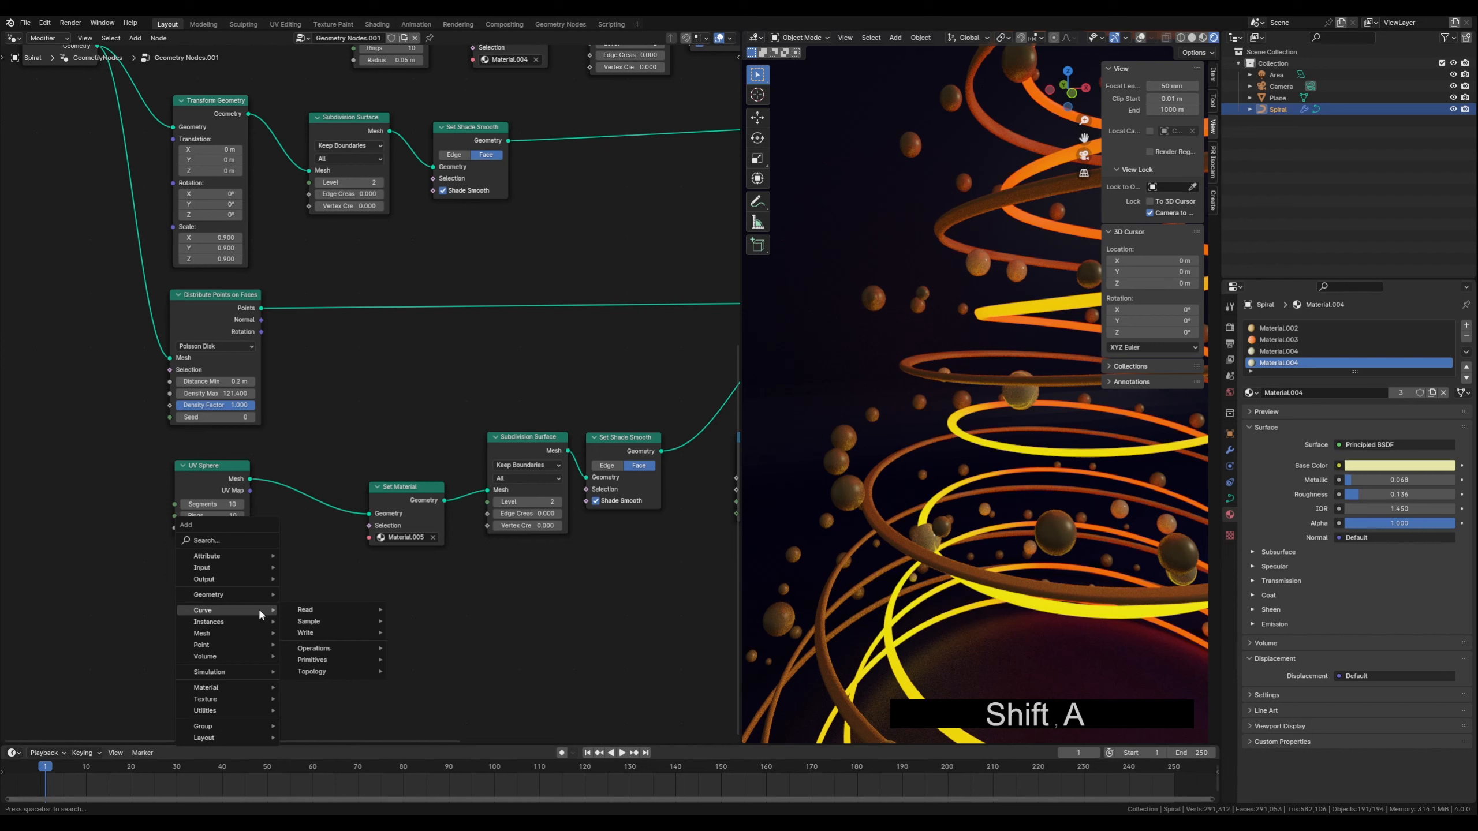
pyautogui.write('mesh to')
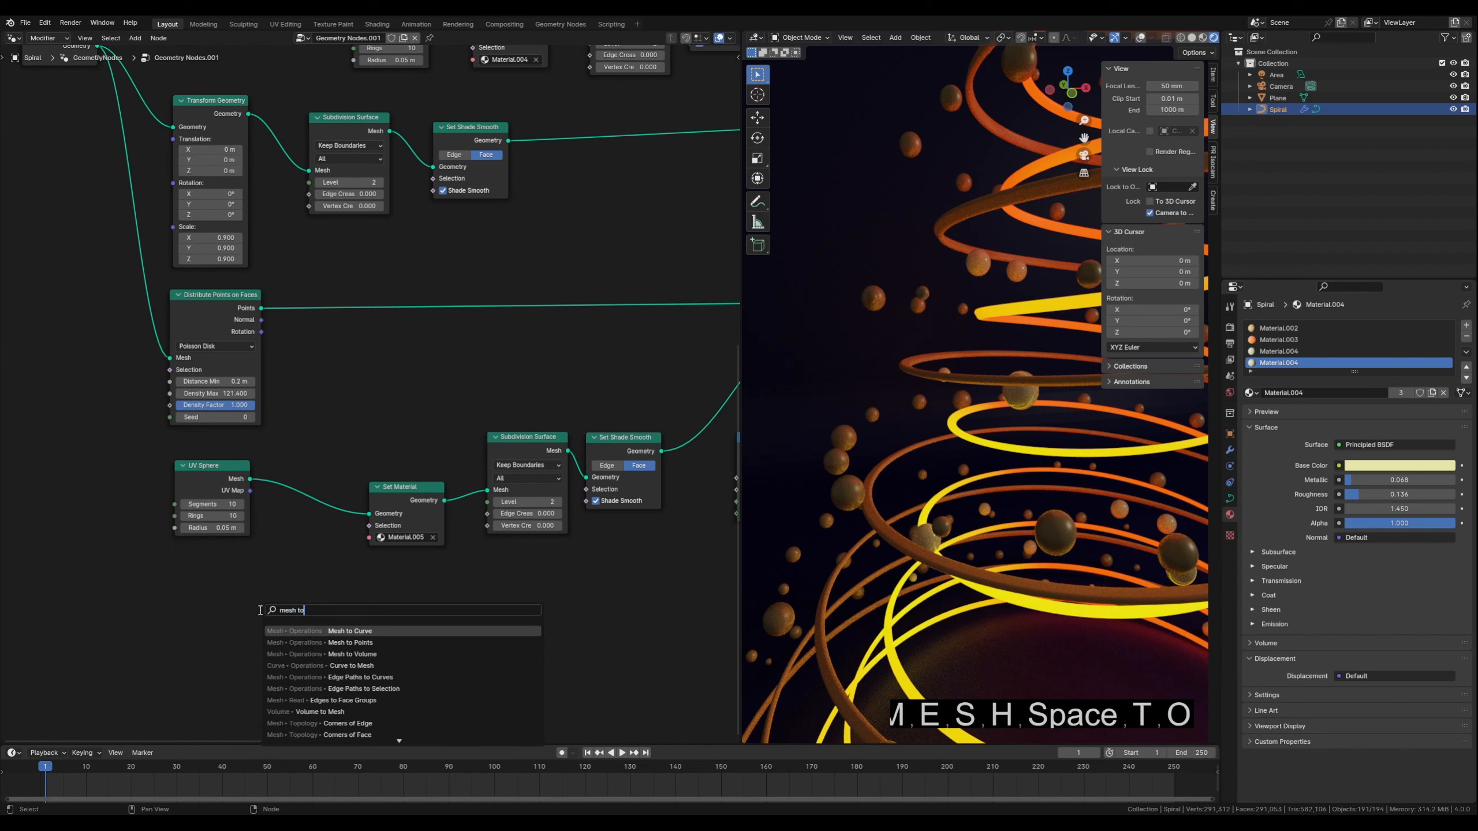
pyautogui.click(339, 630)
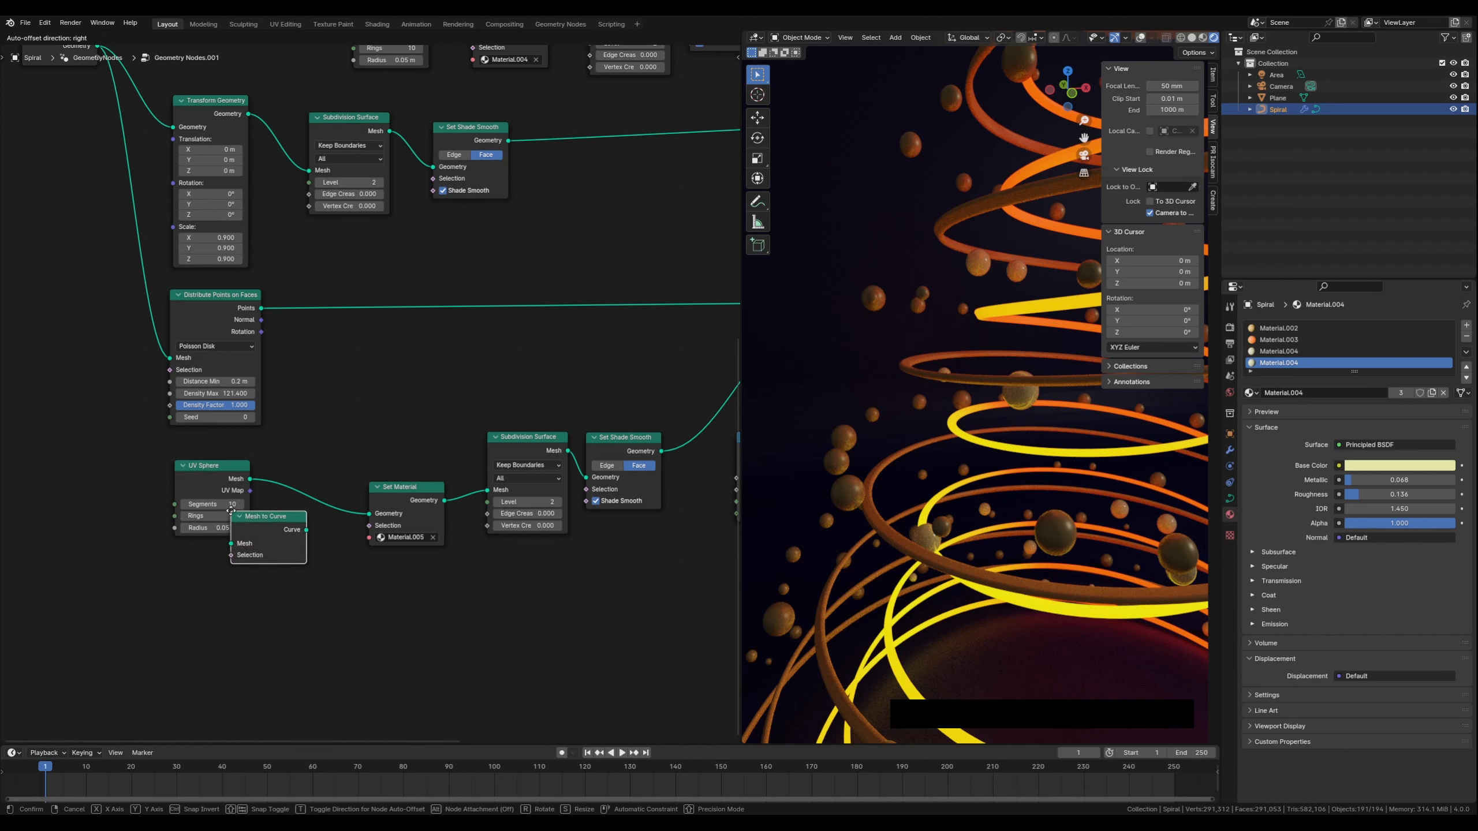
pyautogui.click(235, 492)
pyautogui.moveTo(207, 470); pyautogui.dragTo(169, 472)
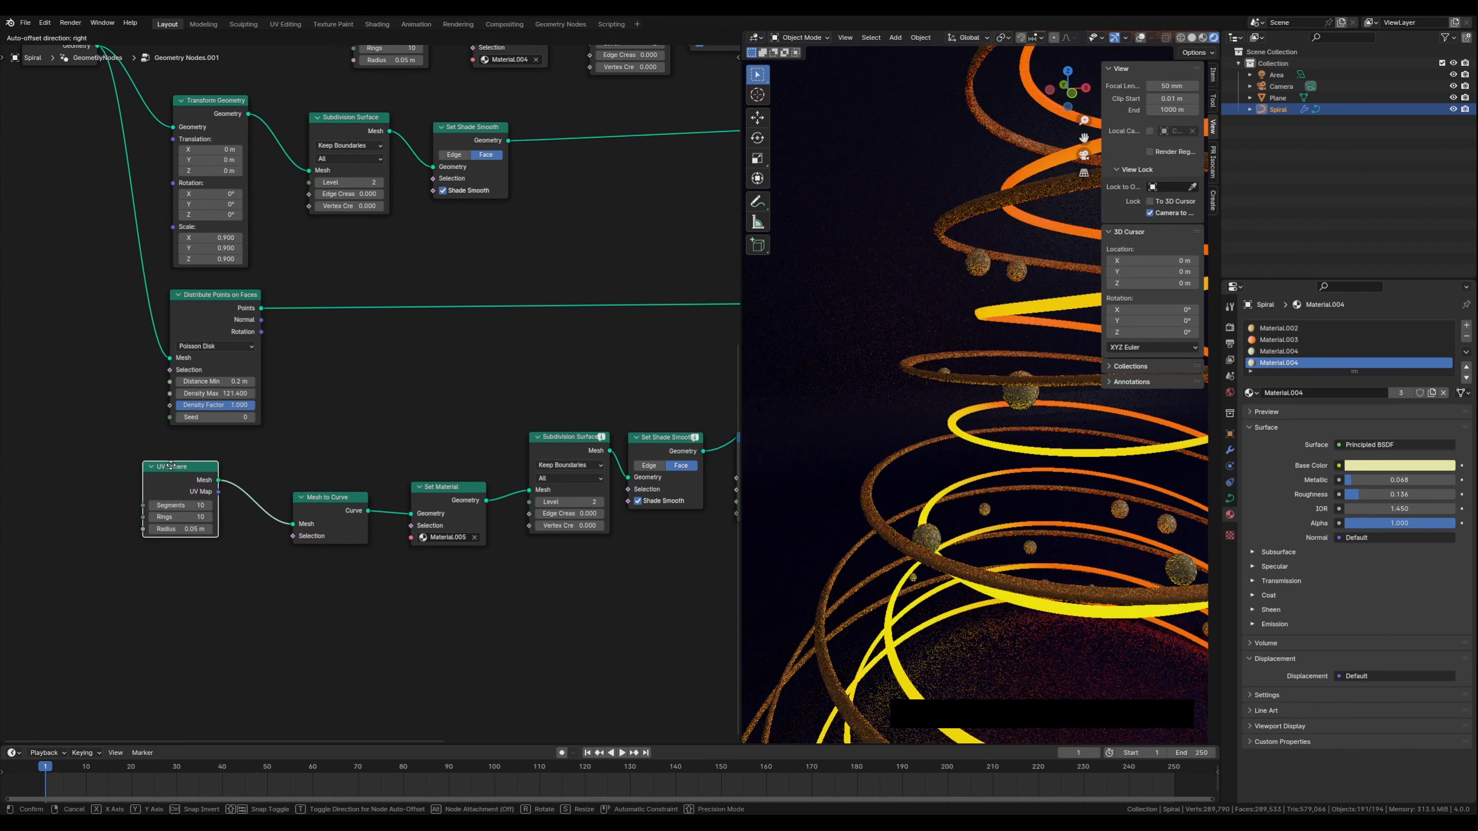
pyautogui.moveTo(317, 496); pyautogui.dragTo(264, 481)
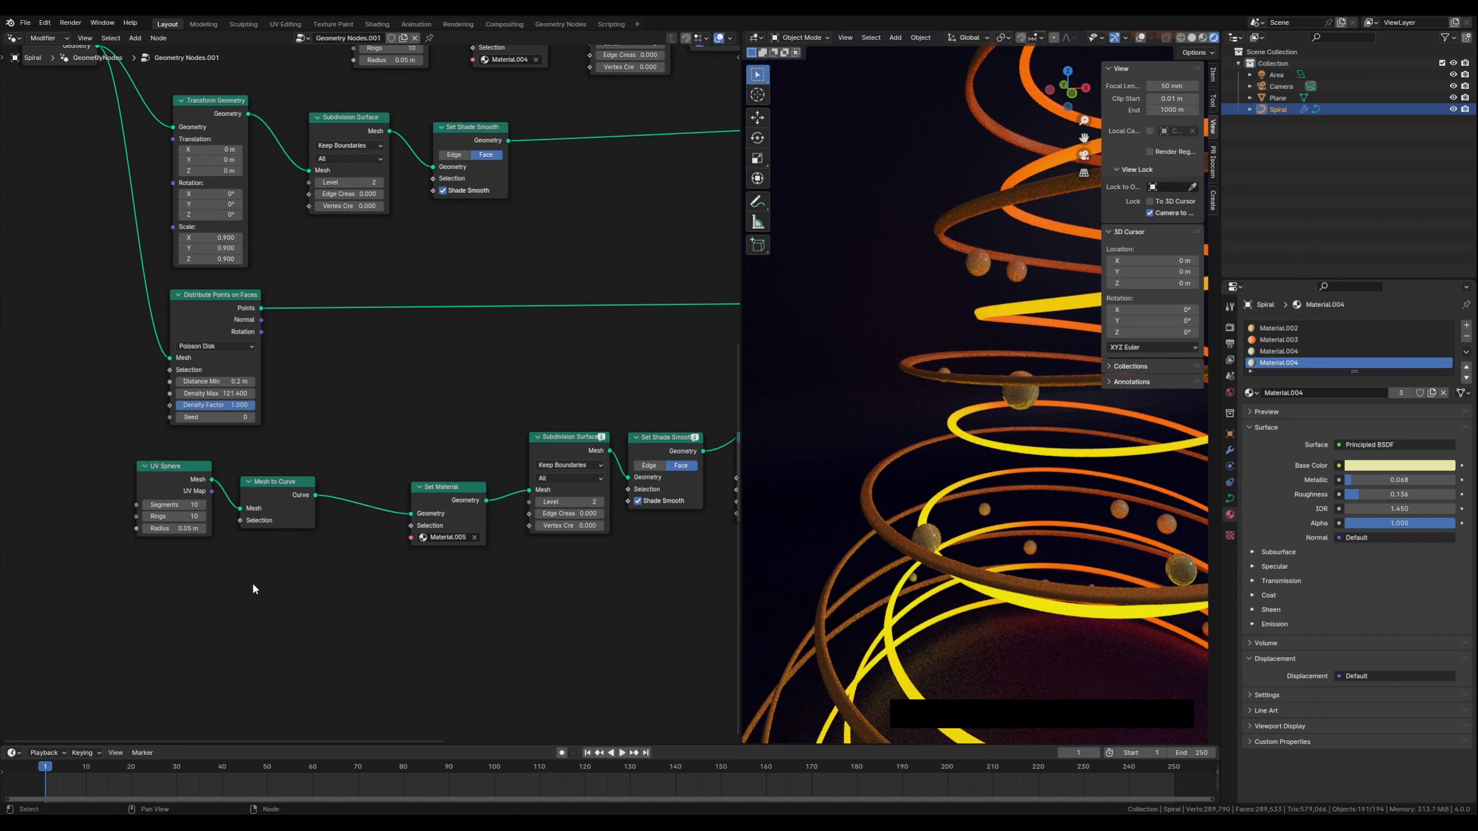
# Insert a Curve to Mesh node right after the Mesh to Curve node in the same chain
pyautogui.hotkey('shift', 'a')
pyautogui.write('curve to')
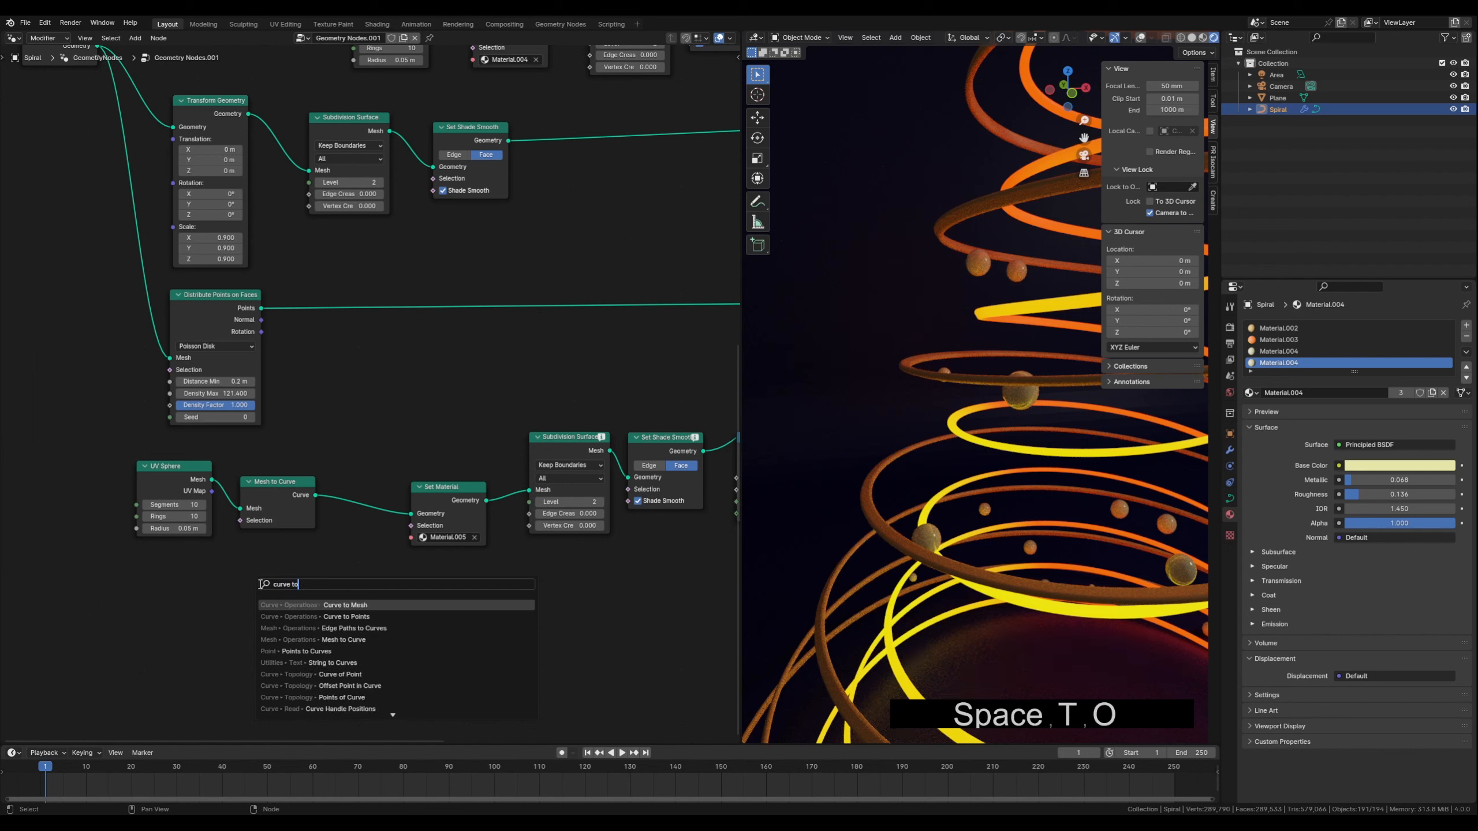
pyautogui.click(345, 605)
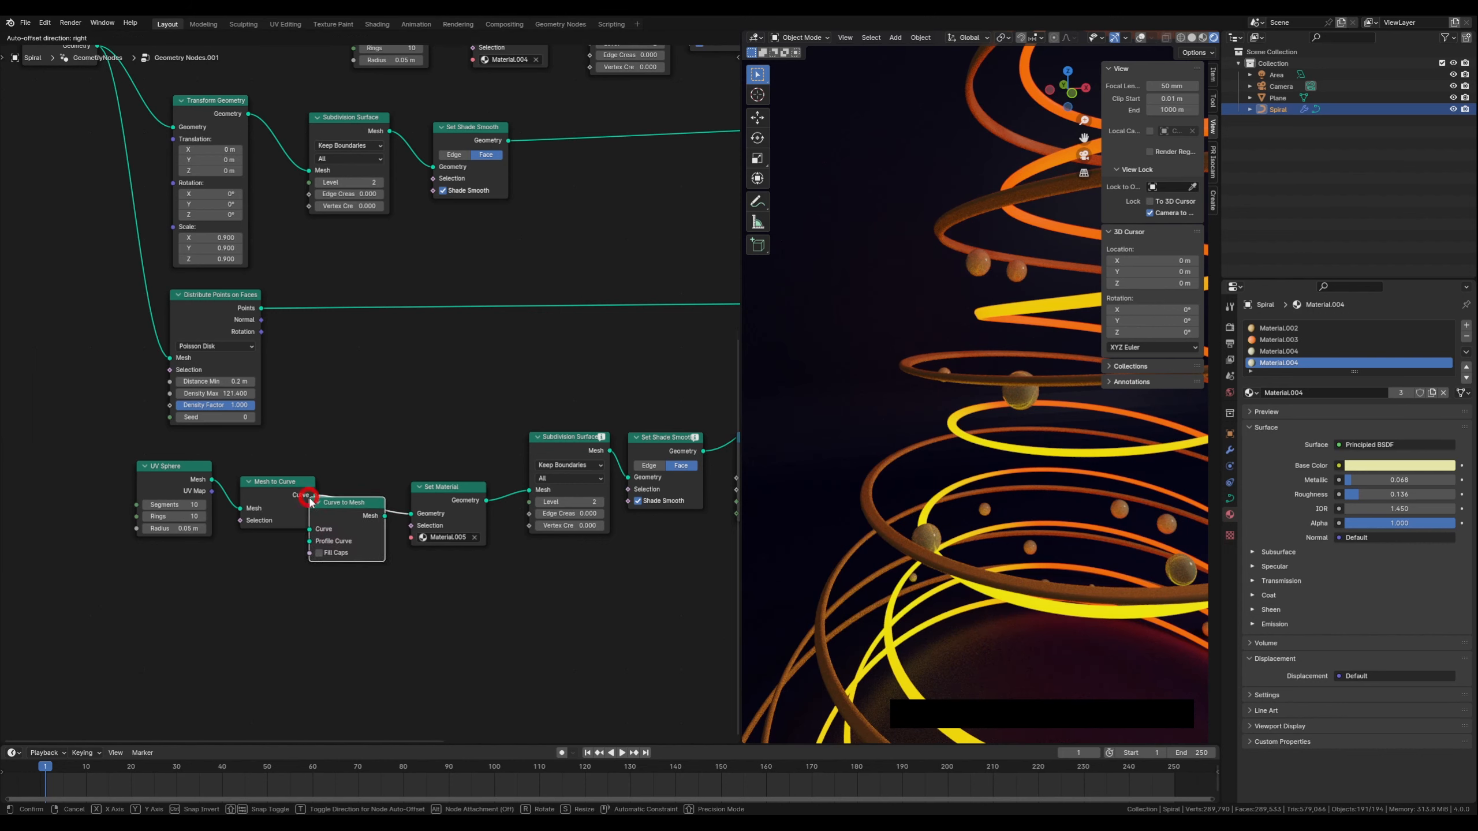
pyautogui.click(314, 502)
pyautogui.click(289, 483)
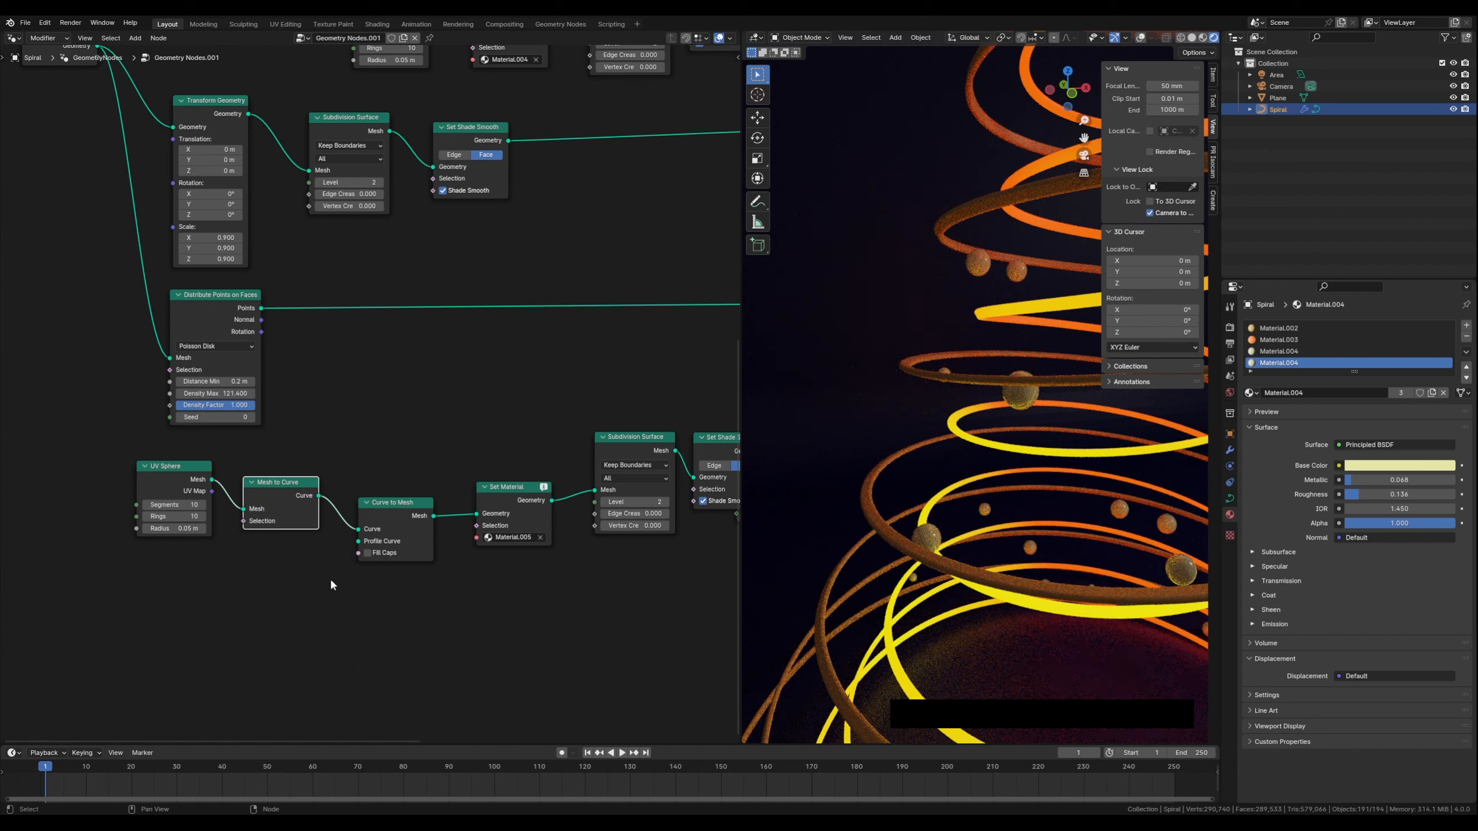
pyautogui.click(244, 582)
# Add a Curve Circle node and connect it to the Profile Curve input of Curve to Mesh
pyautogui.hotkey('shift', 'a')
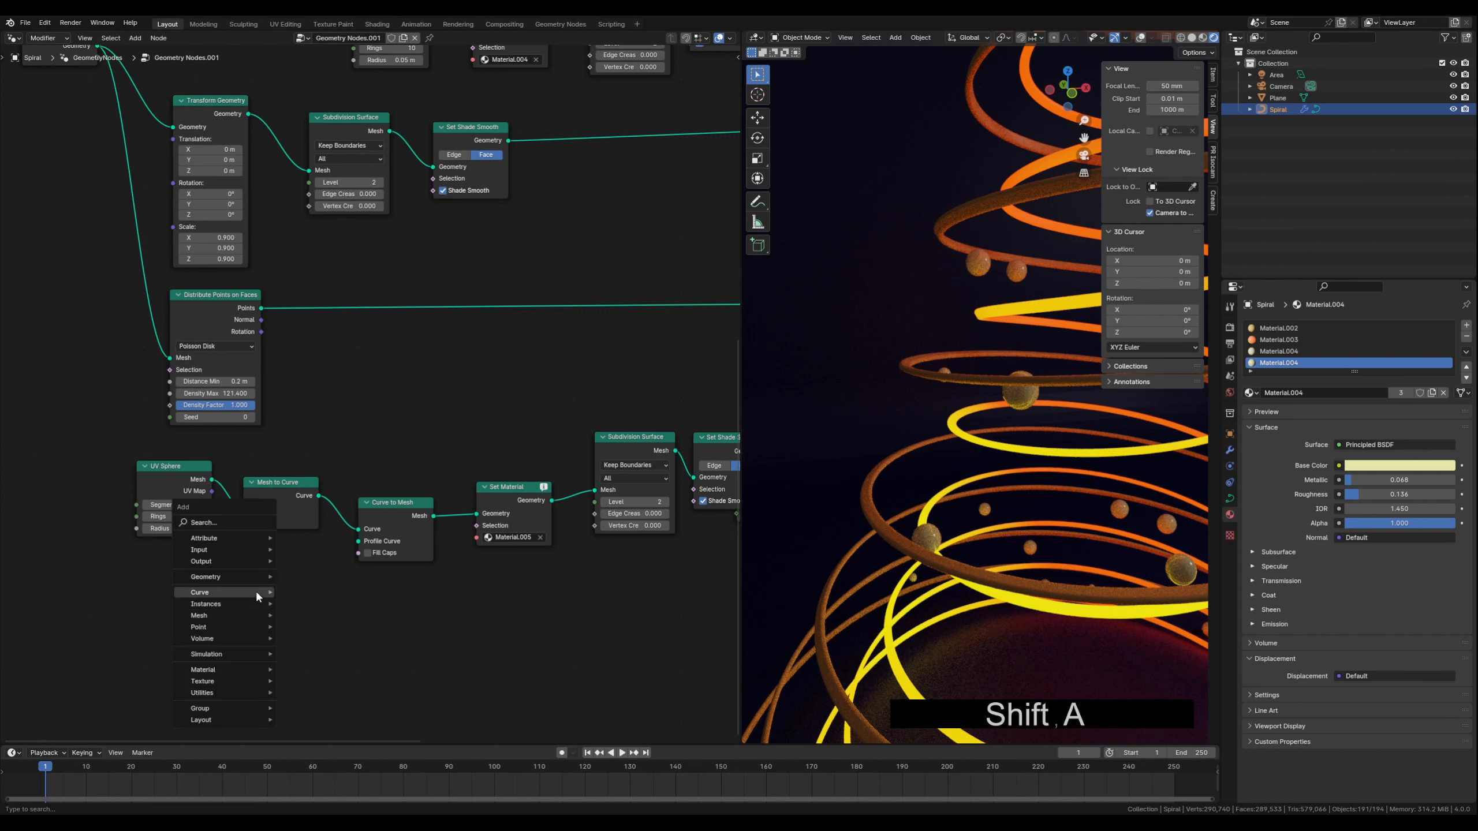
pyautogui.moveTo(256, 592)
pyautogui.write('cur')
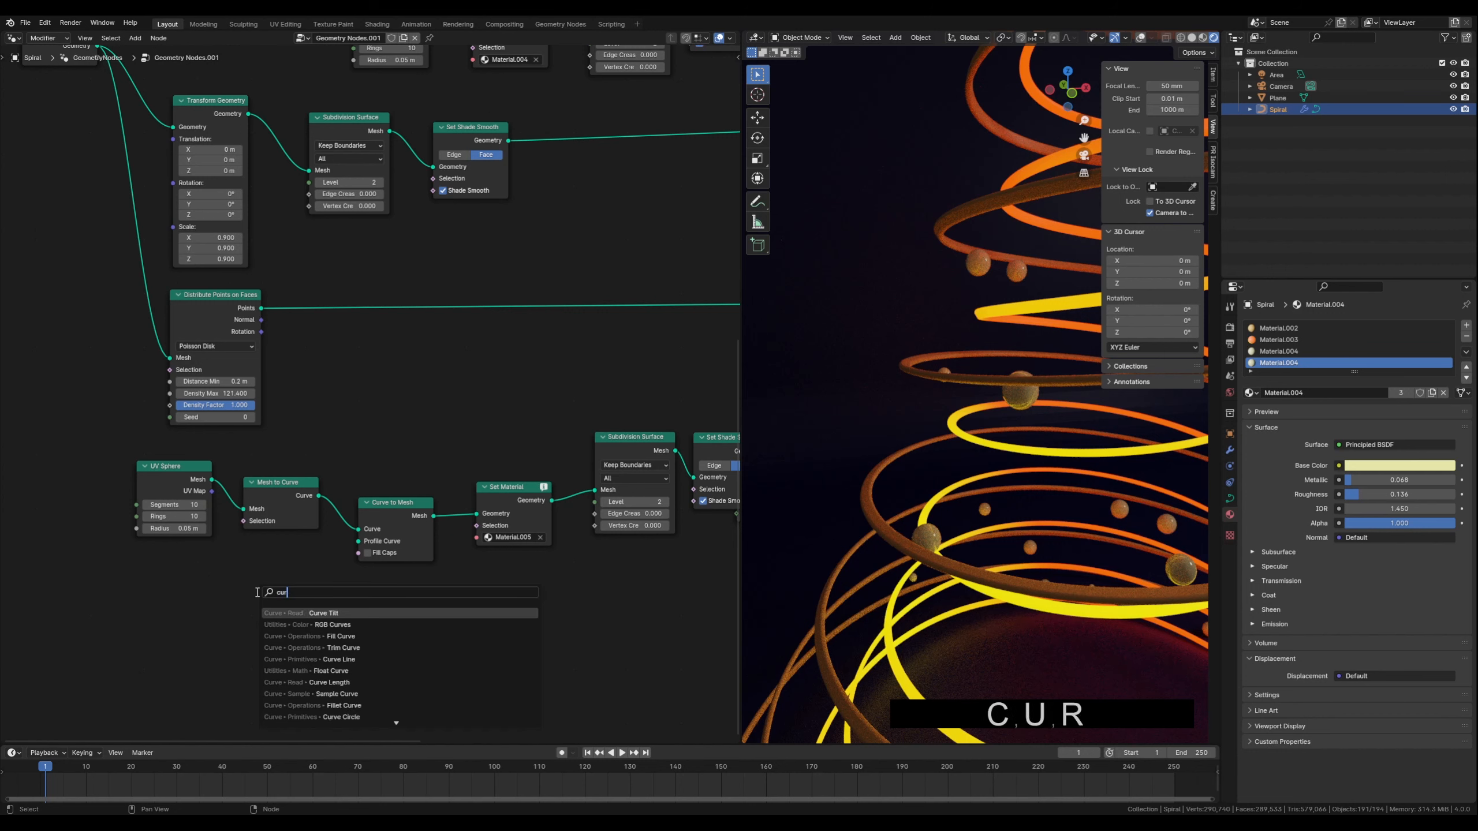
pyautogui.write('ve cir')
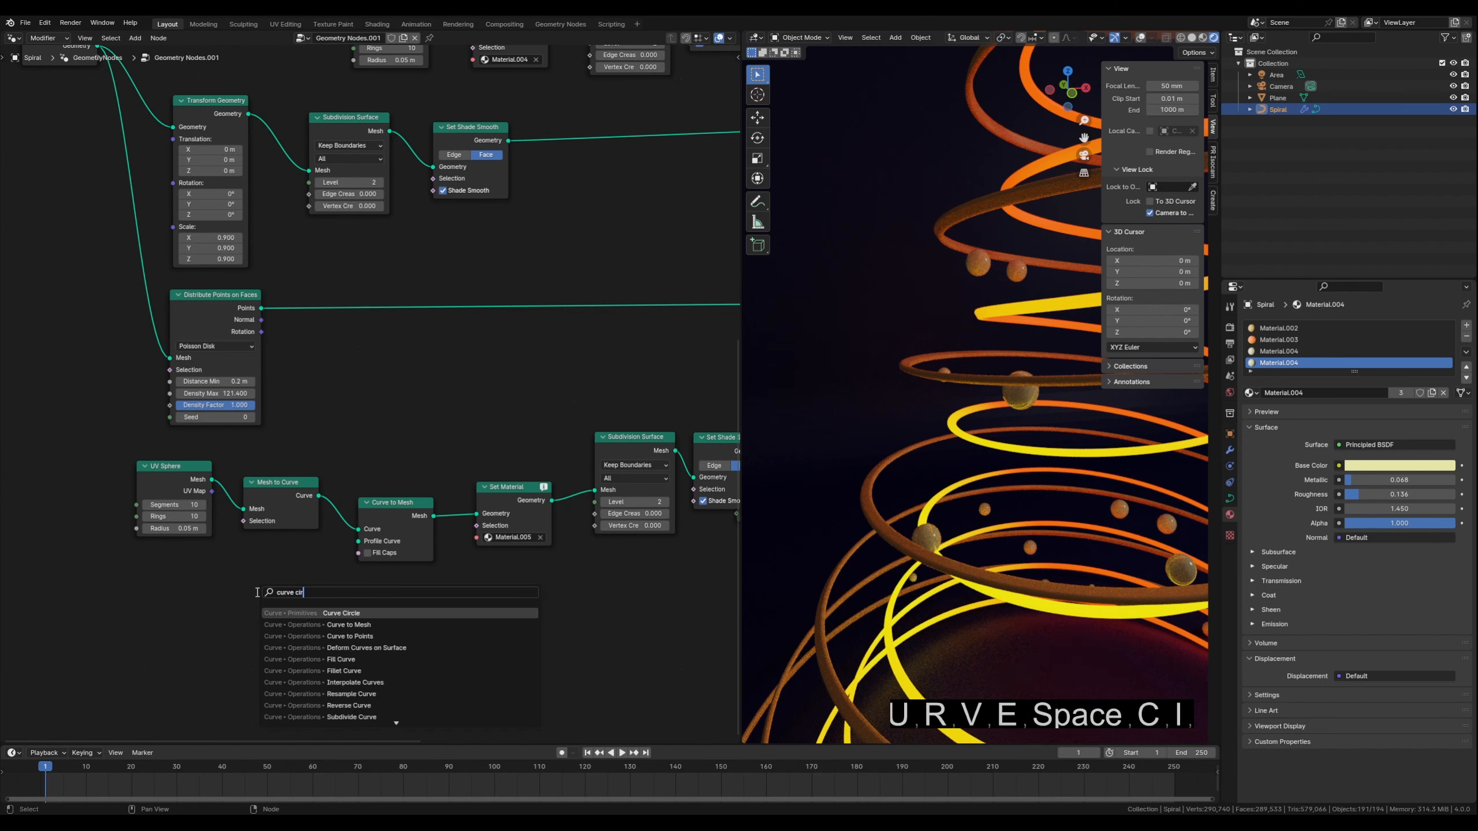
pyautogui.click(341, 614)
pyautogui.click(283, 585)
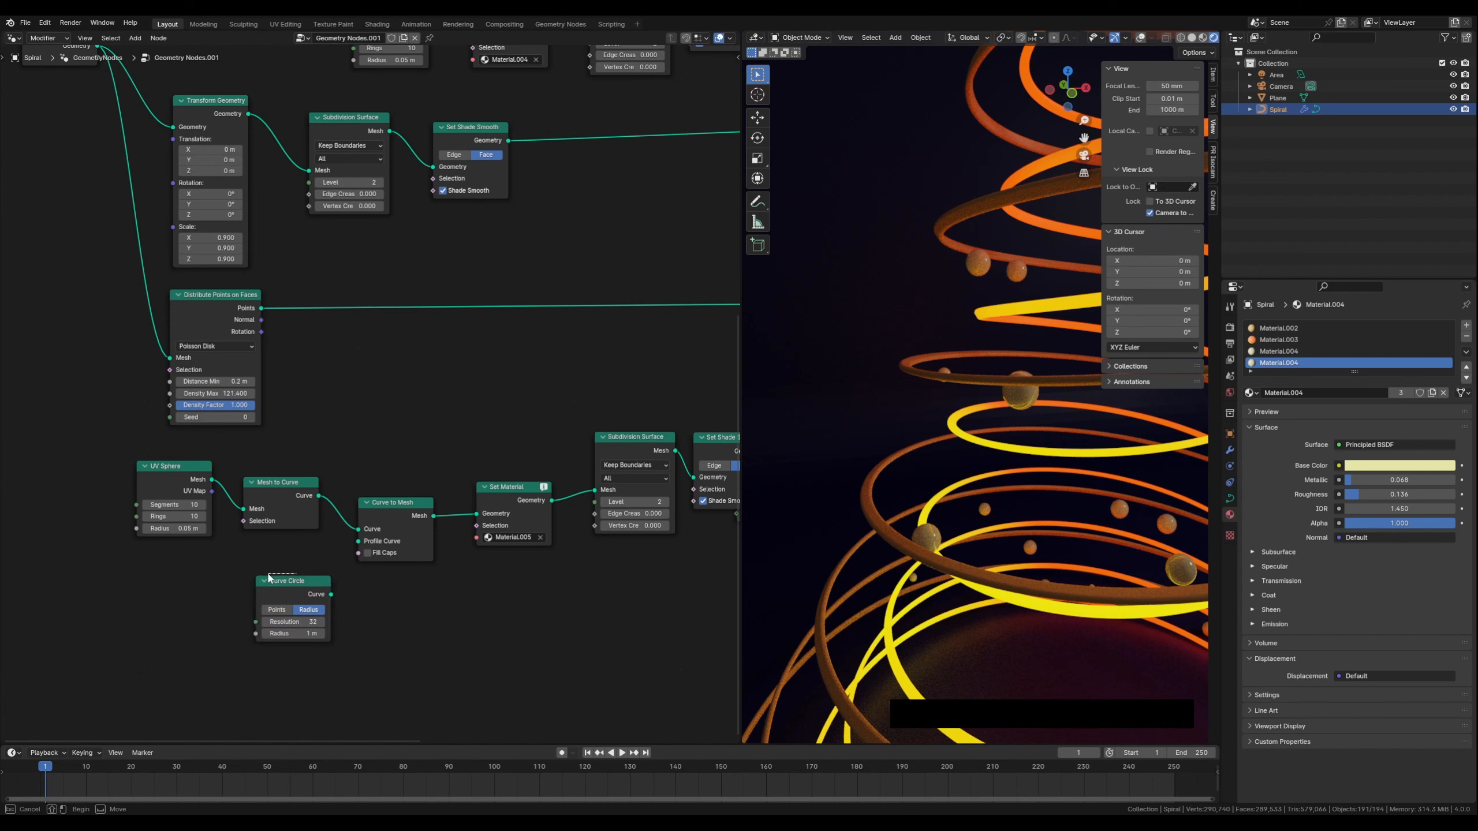
pyautogui.moveTo(283, 585); pyautogui.dragTo(354, 542)
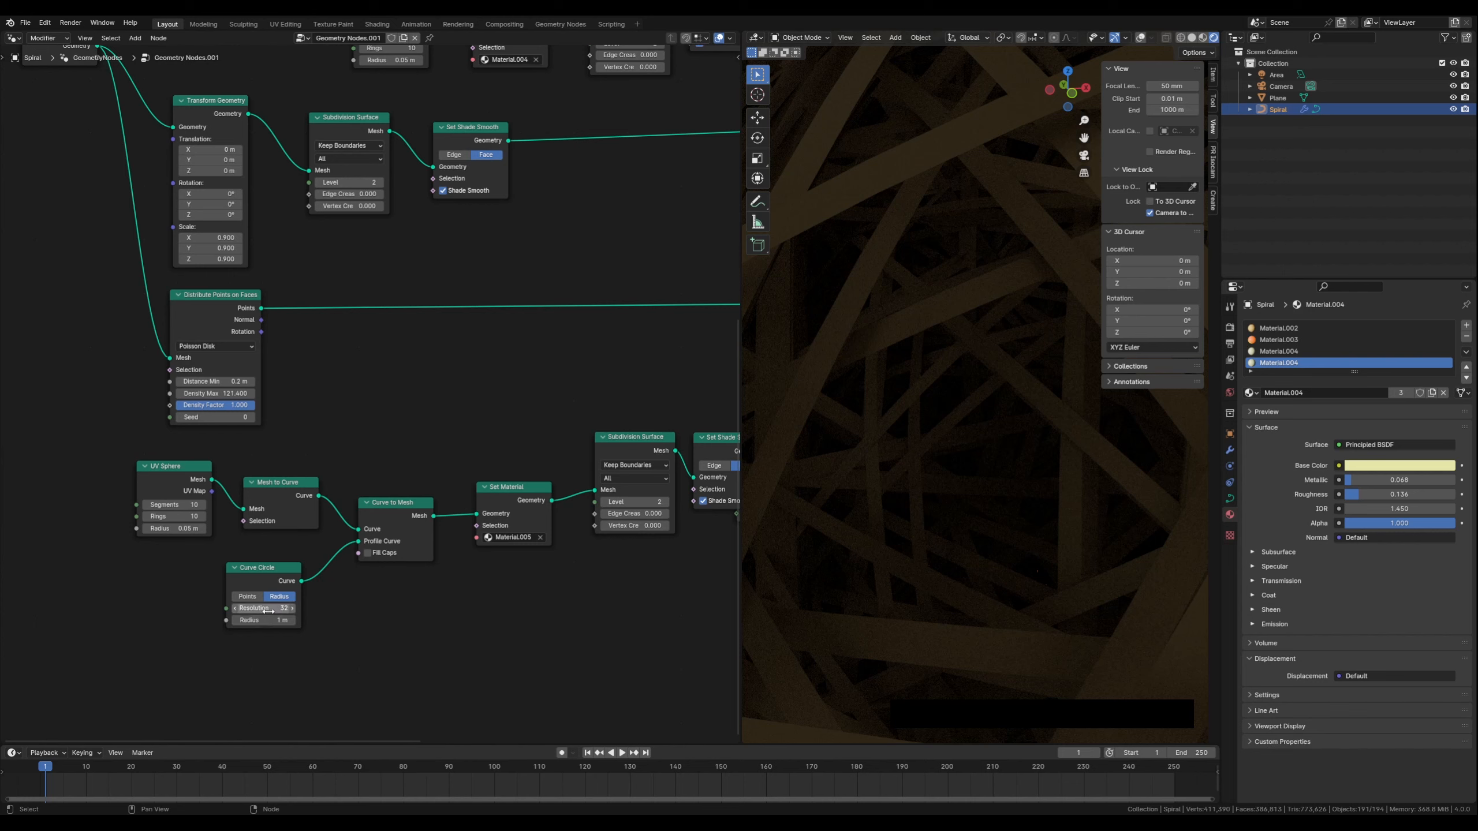
# Set the Curve Circle resolution to 16 and its radius to 0.0005 m
pyautogui.click(270, 609)
pyautogui.write('16')
pyautogui.press('Return')
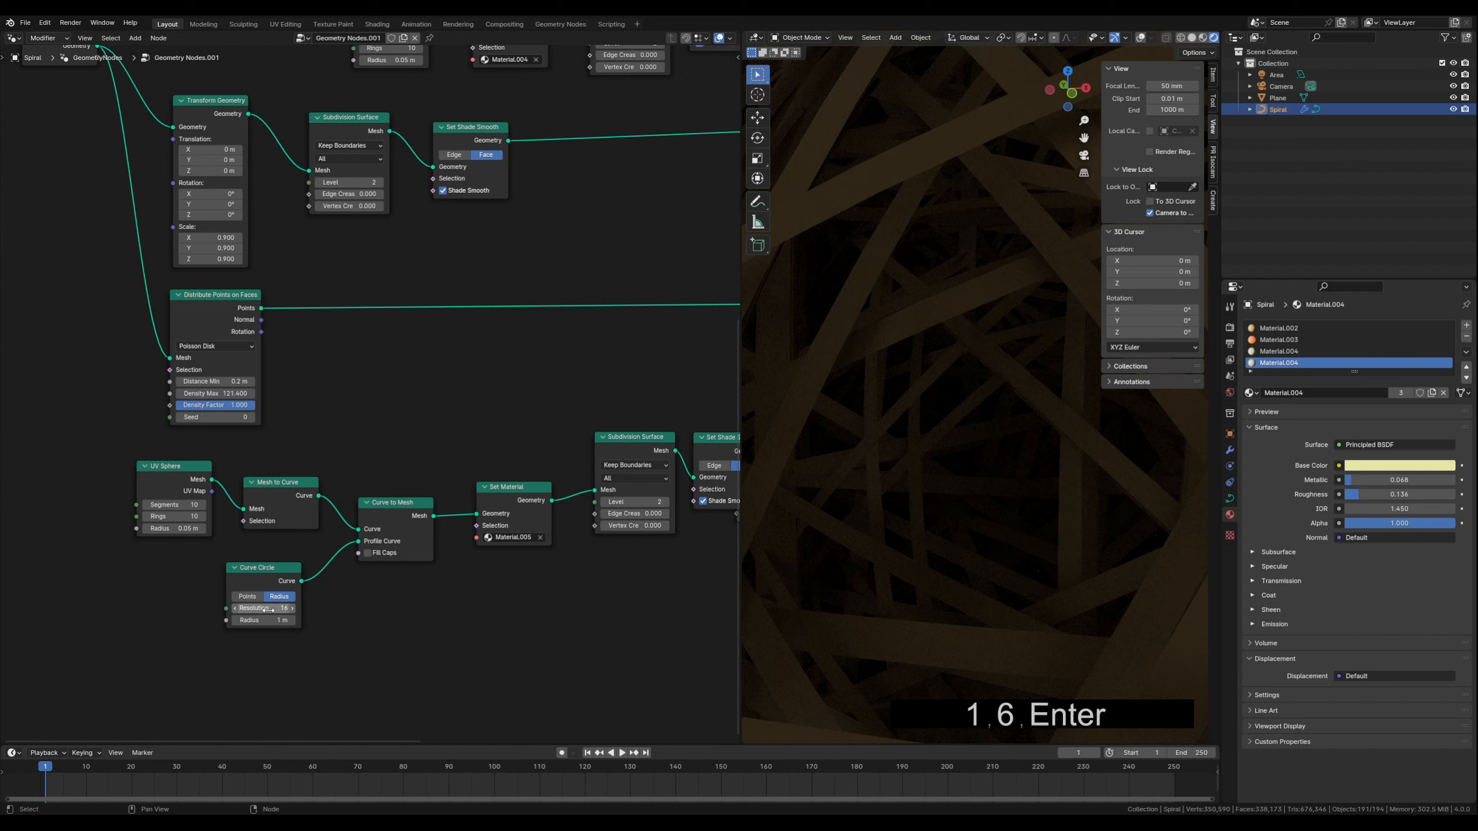
pyautogui.click(269, 620)
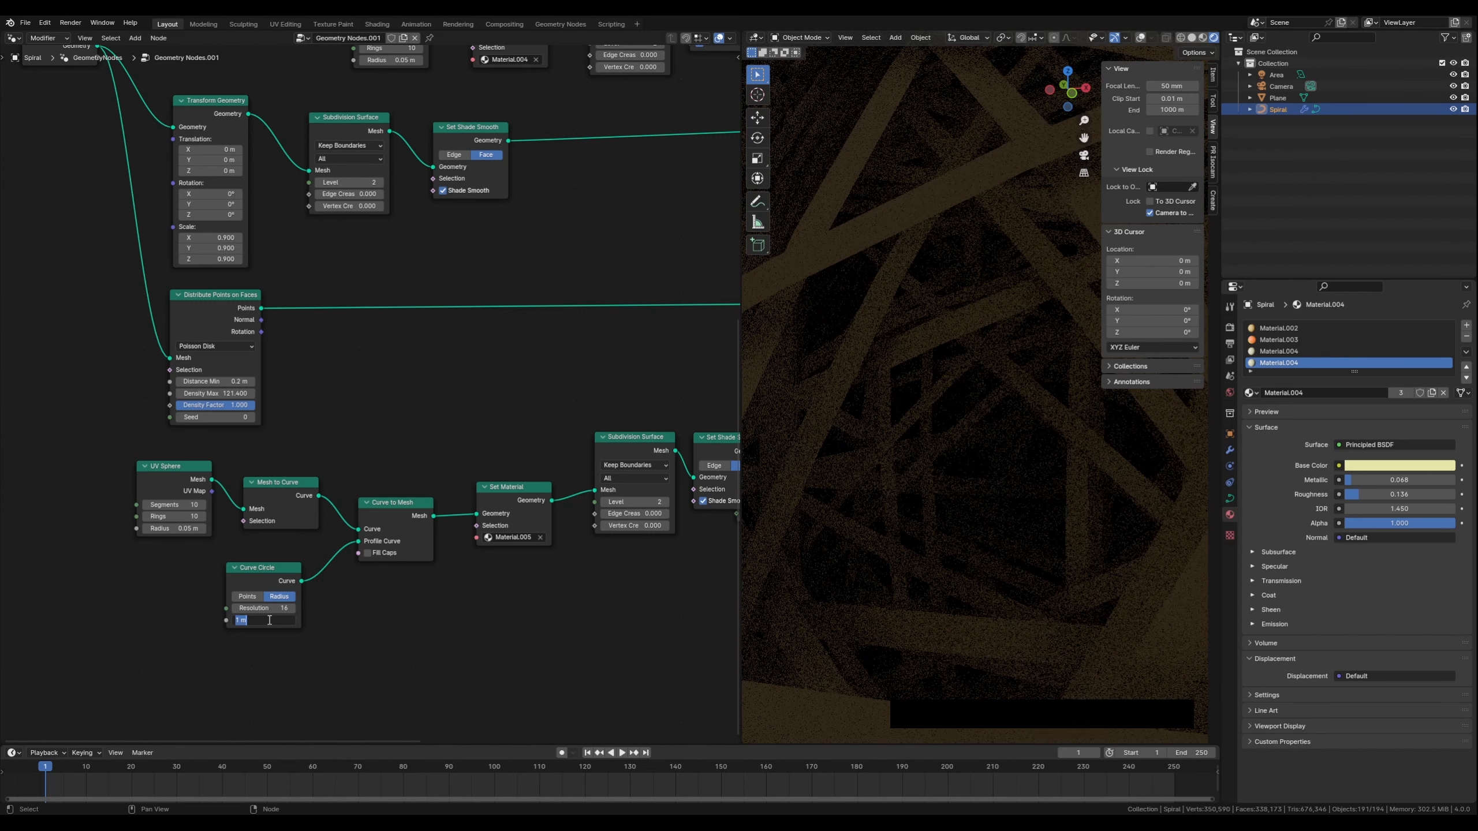
pyautogui.write('0.0005')
pyautogui.press('Return')
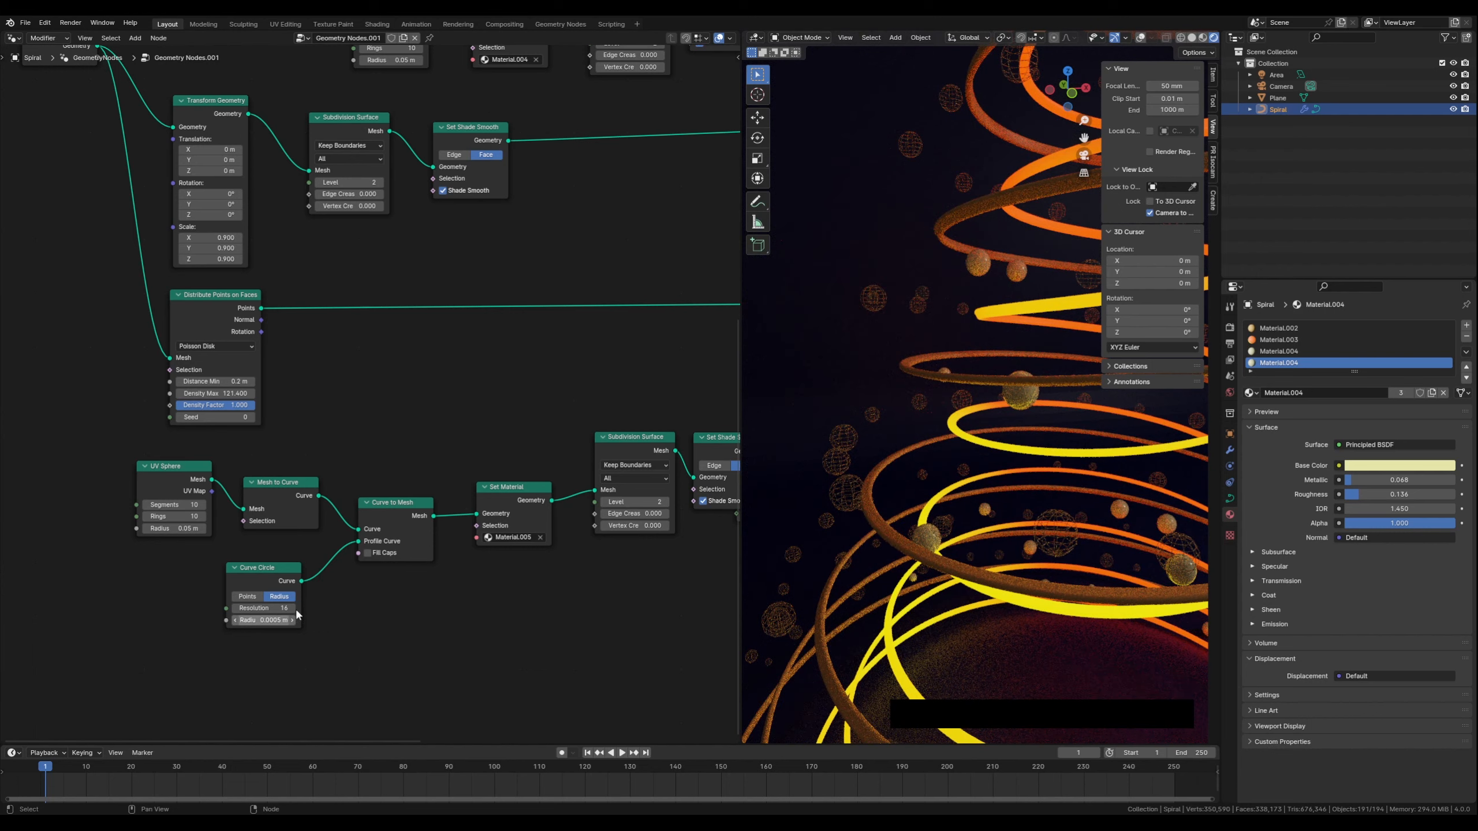
# Set the Curve Circle radius to 0.0006 m
pyautogui.keyDown('shift'); pyautogui.moveTo(872, 512); pyautogui.dragTo(928, 466, button='middle'); pyautogui.keyUp('shift')
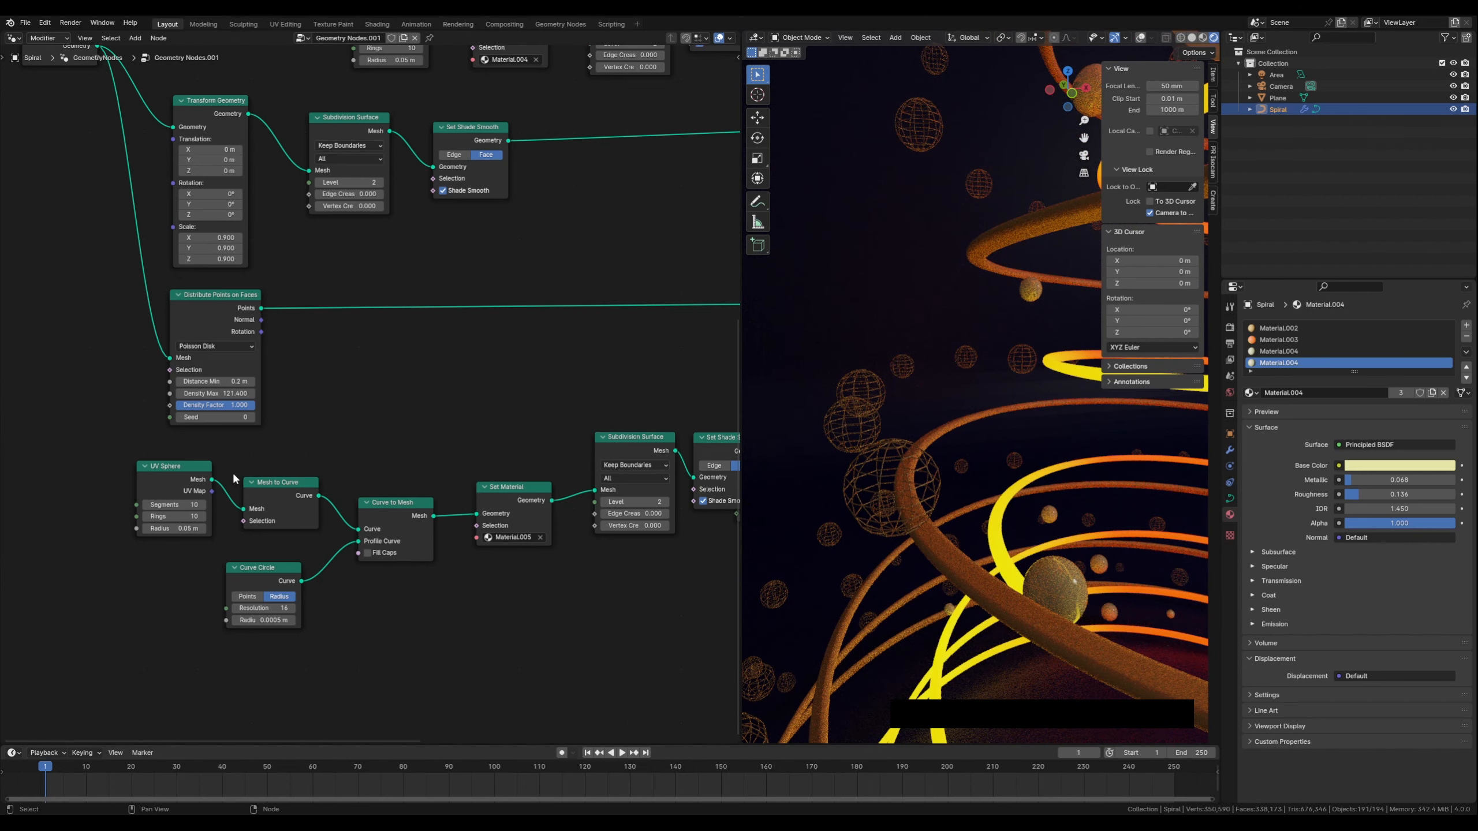
pyautogui.moveTo(181, 467); pyautogui.dragTo(176, 472)
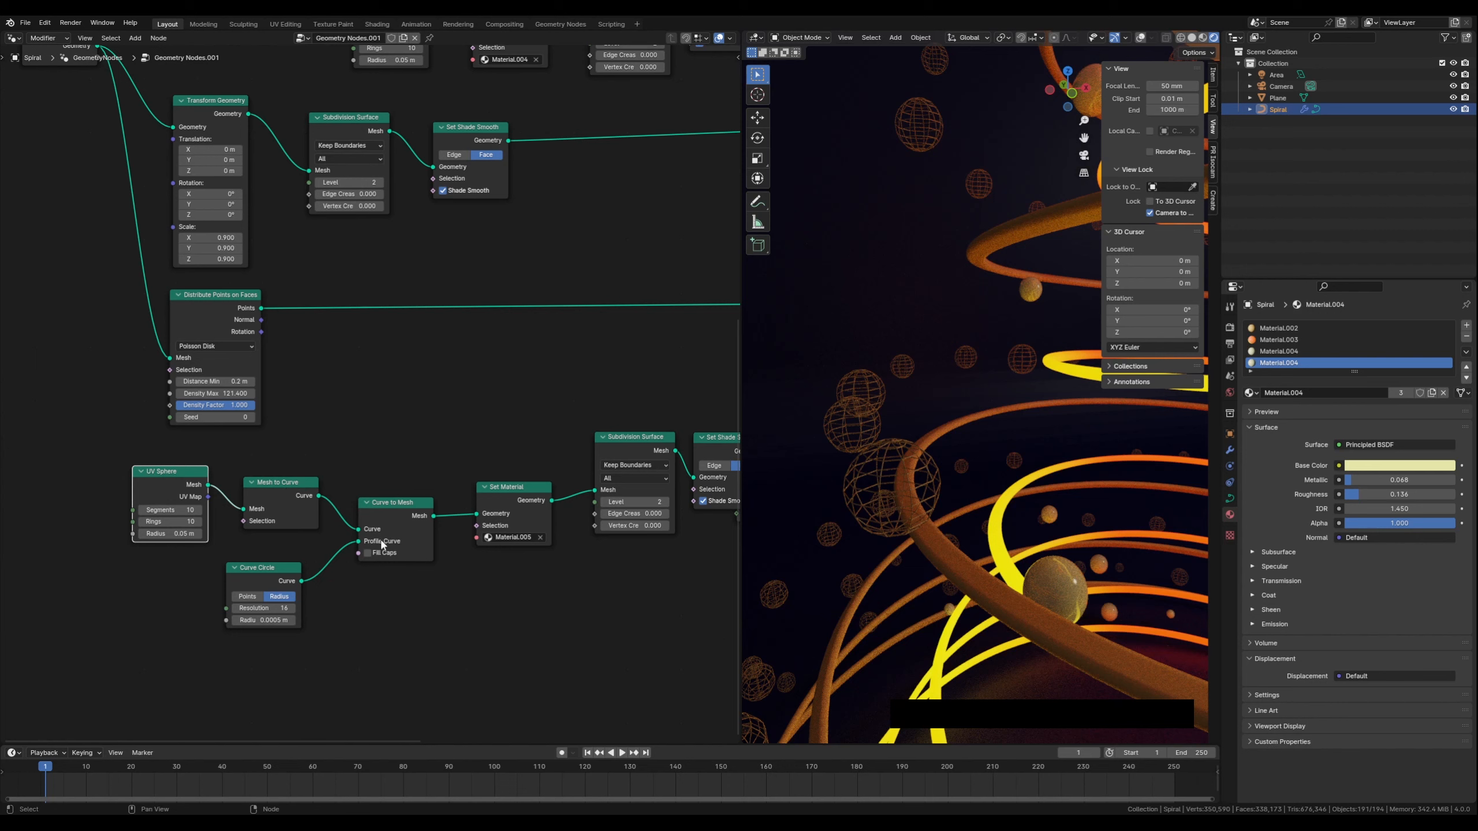
pyautogui.click(282, 570)
pyautogui.moveTo(282, 572); pyautogui.dragTo(299, 562)
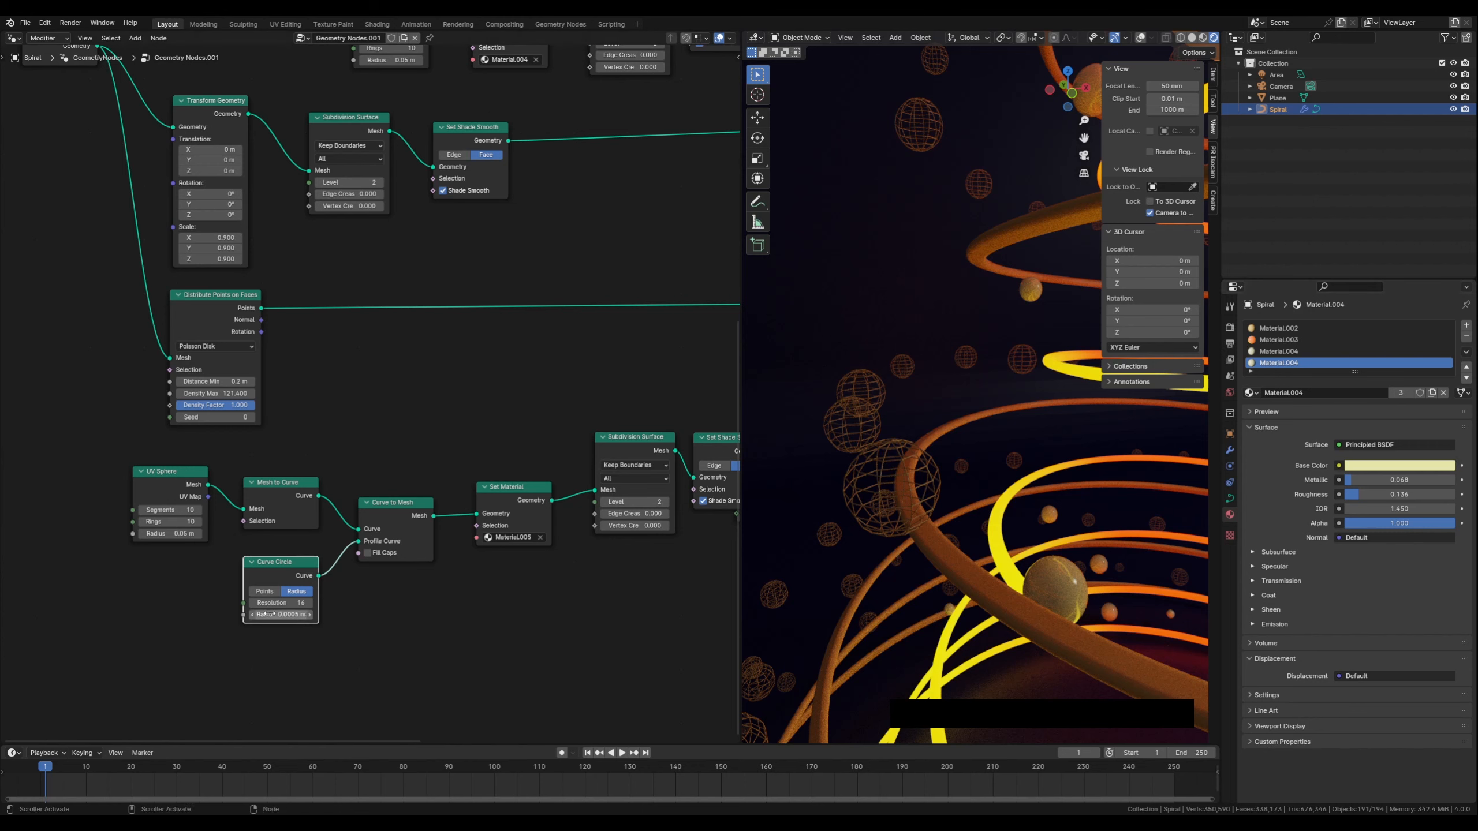
pyautogui.click(296, 618)
pyautogui.press('Left')
pyautogui.press('Left')
pyautogui.press('Right')
pyautogui.press('Right')
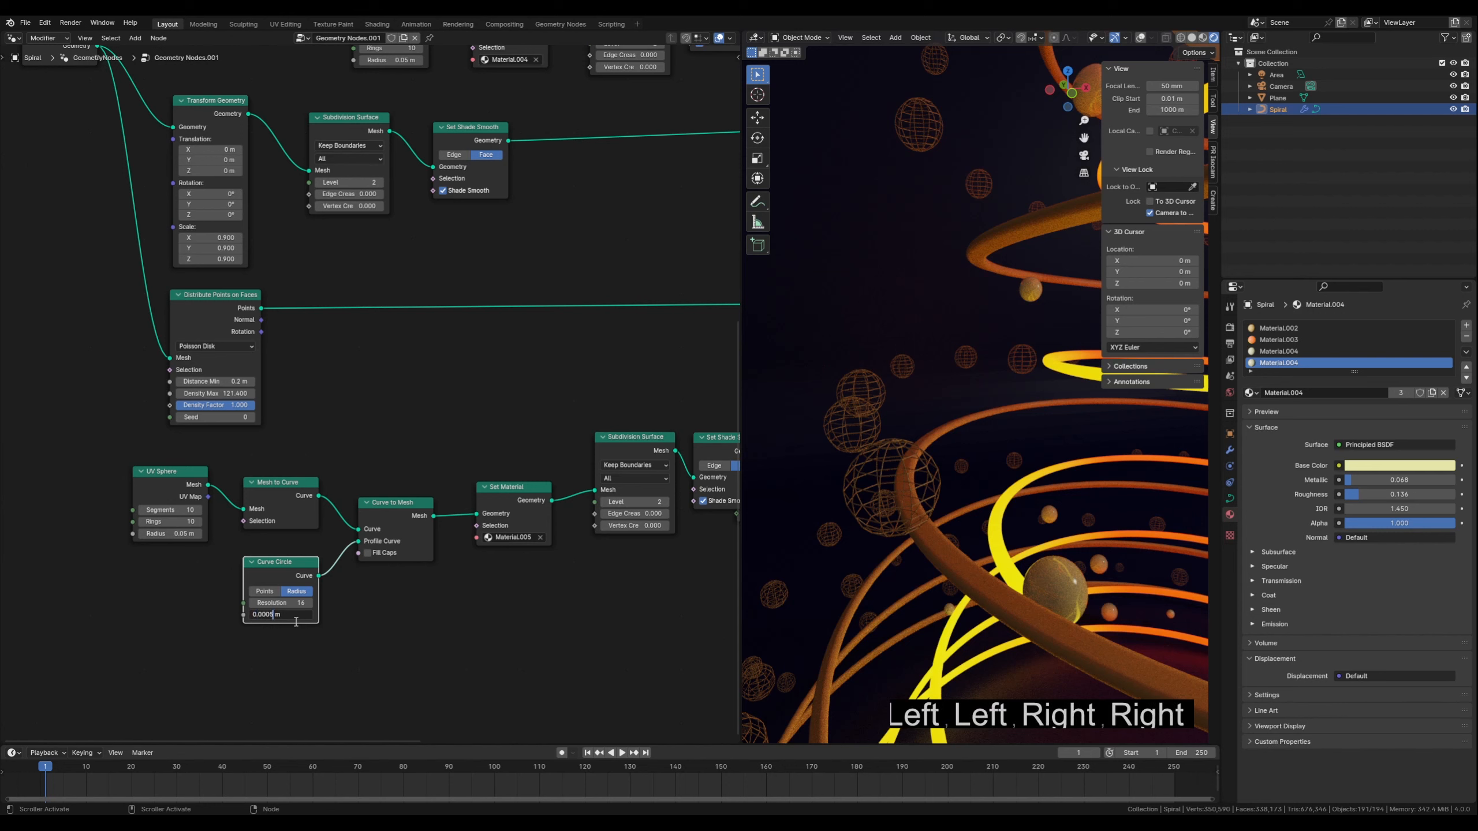
pyautogui.press('Left')
pyautogui.press('Delete')
pyautogui.write('6')
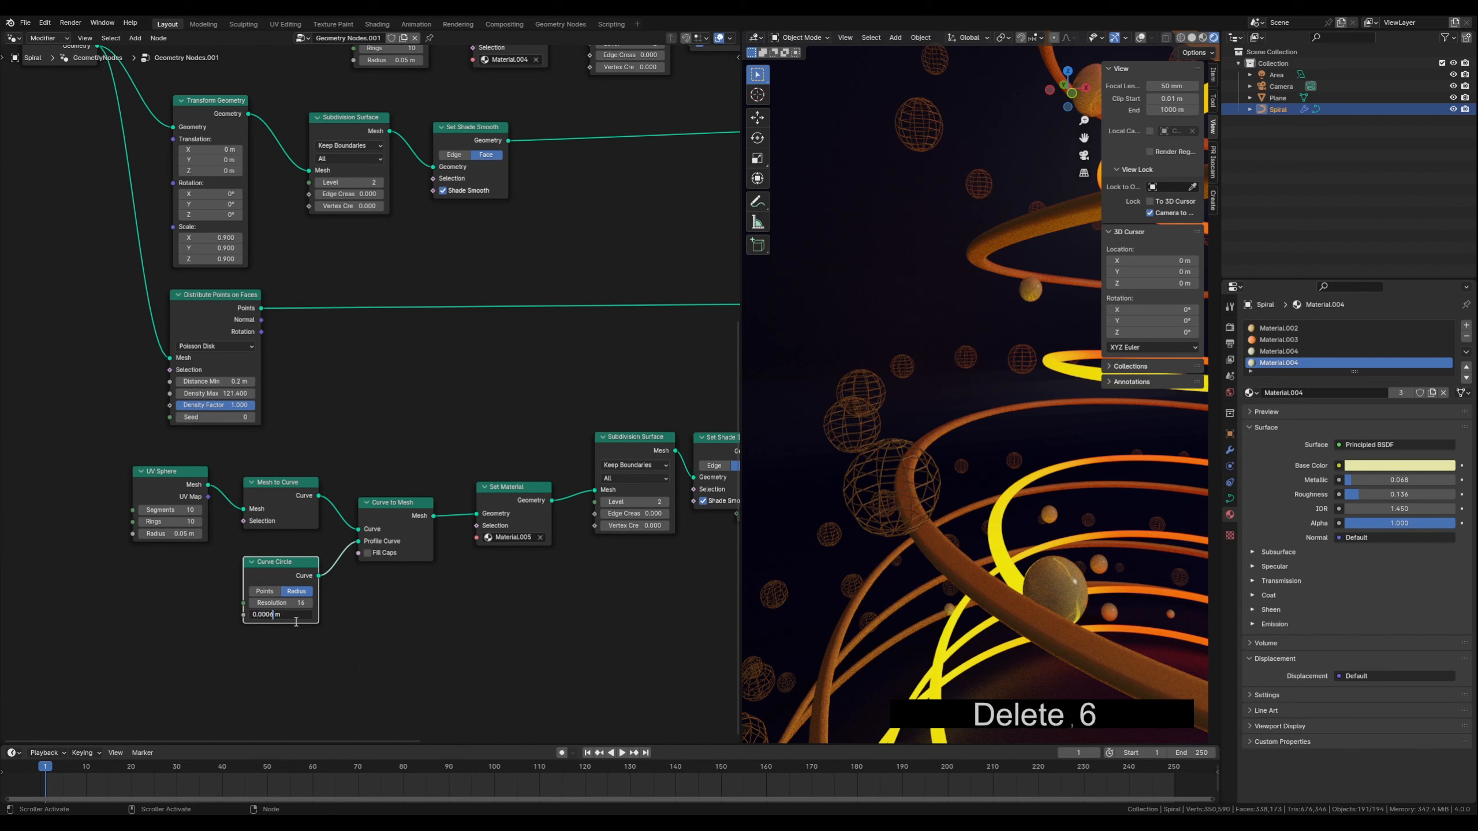
pyautogui.press('Return')
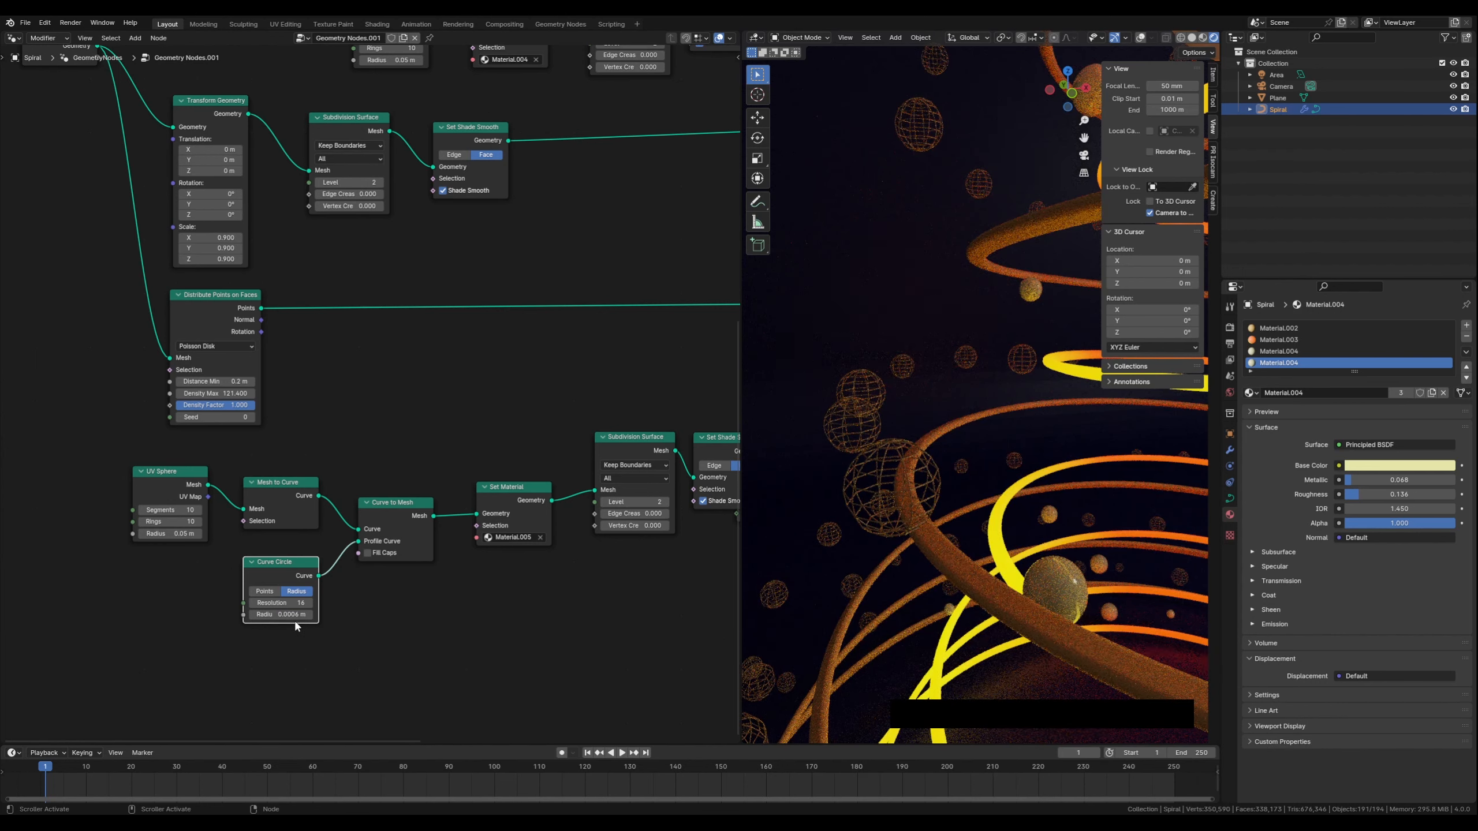
# Set the Curve Circle radius to 0.001 m and its resolution to 32
pyautogui.click(285, 614)
pyautogui.press('Left')
pyautogui.press('Left')
pyautogui.press('Right')
pyautogui.press('Right')
pyautogui.press('Right')
pyautogui.press('Right')
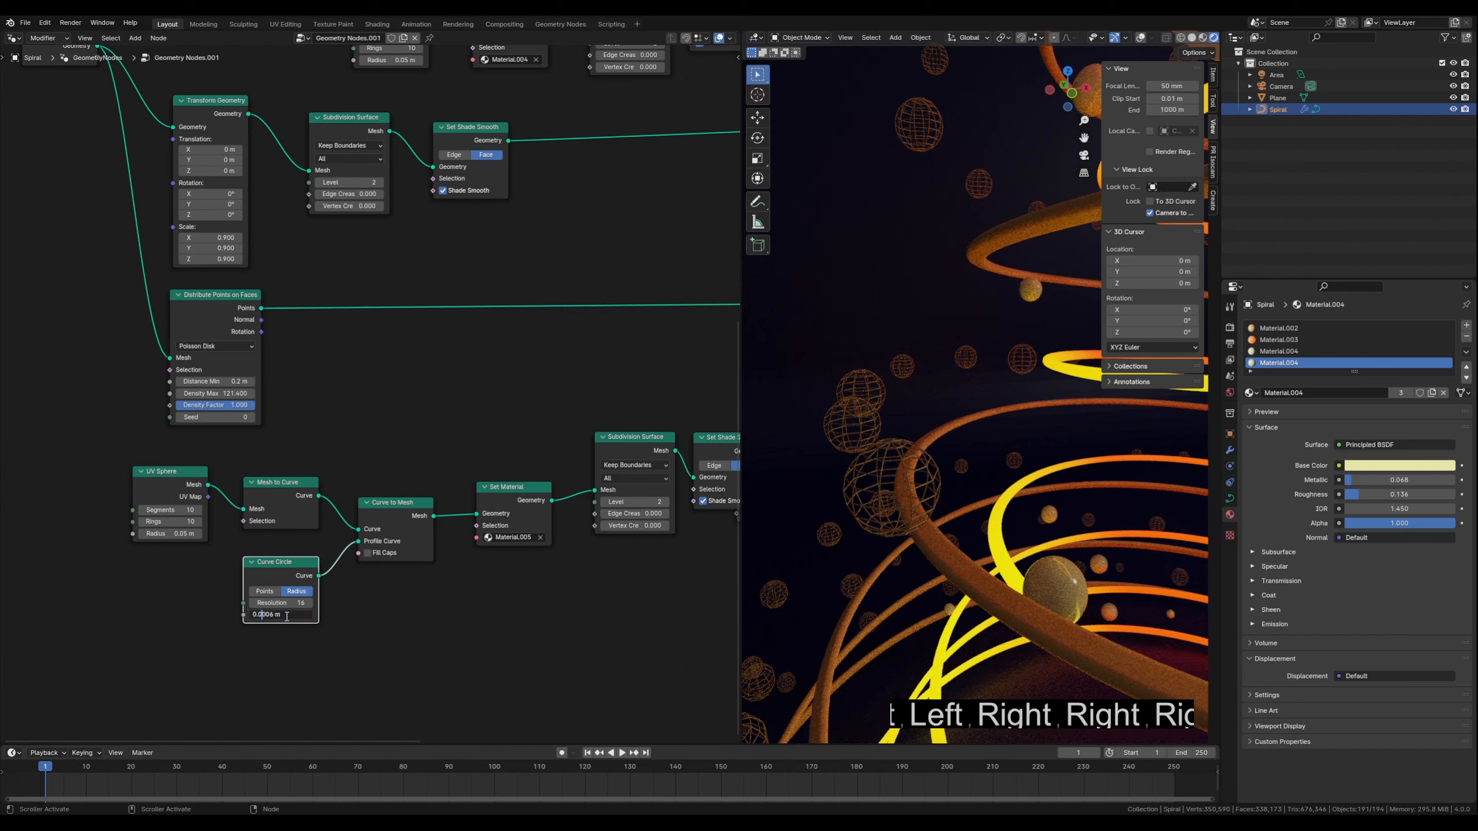
pyautogui.press('Left')
pyautogui.press('Delete')
pyautogui.press('Delete')
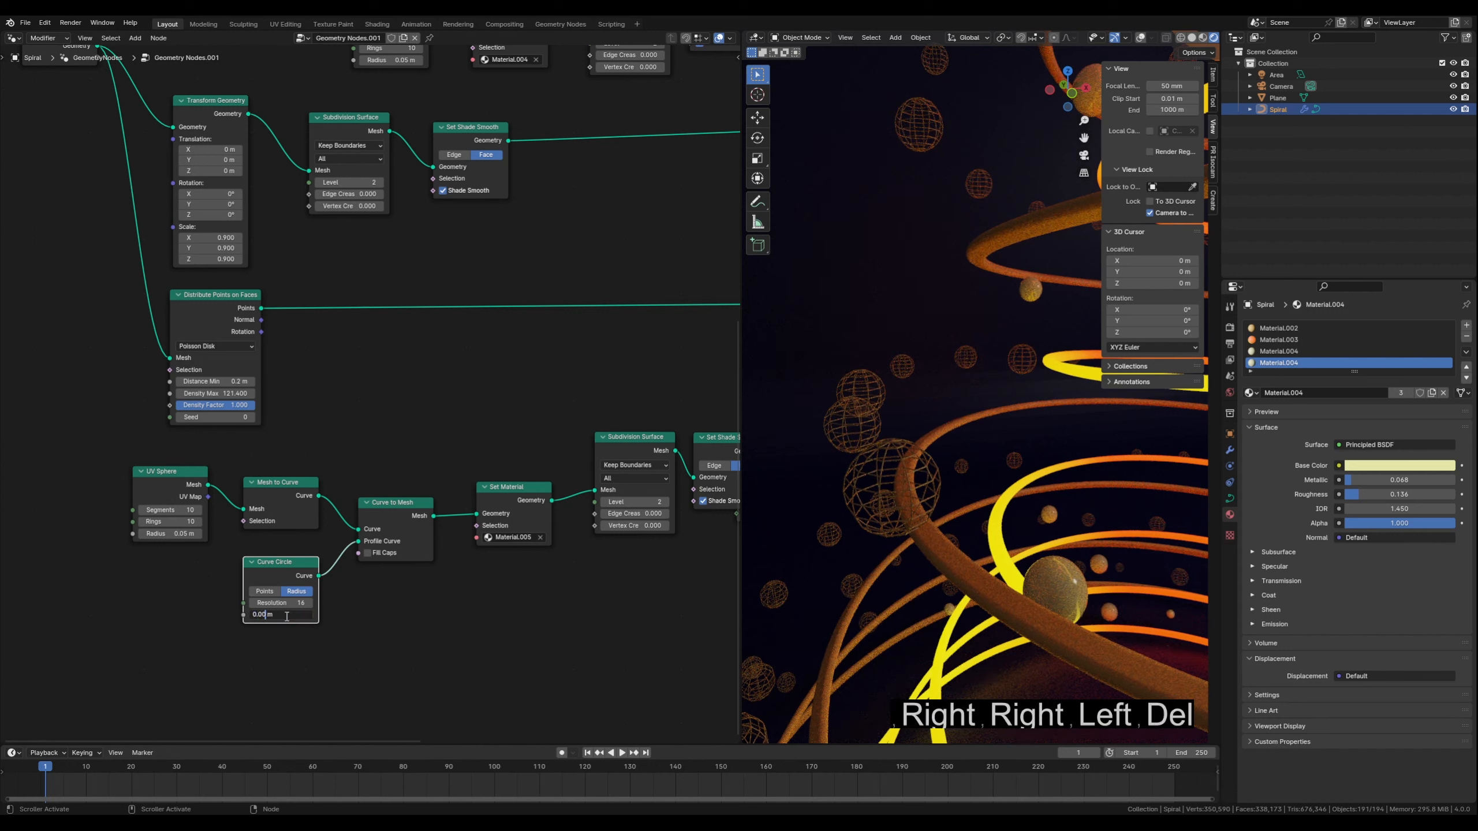
pyautogui.write('1')
pyautogui.press('Return')
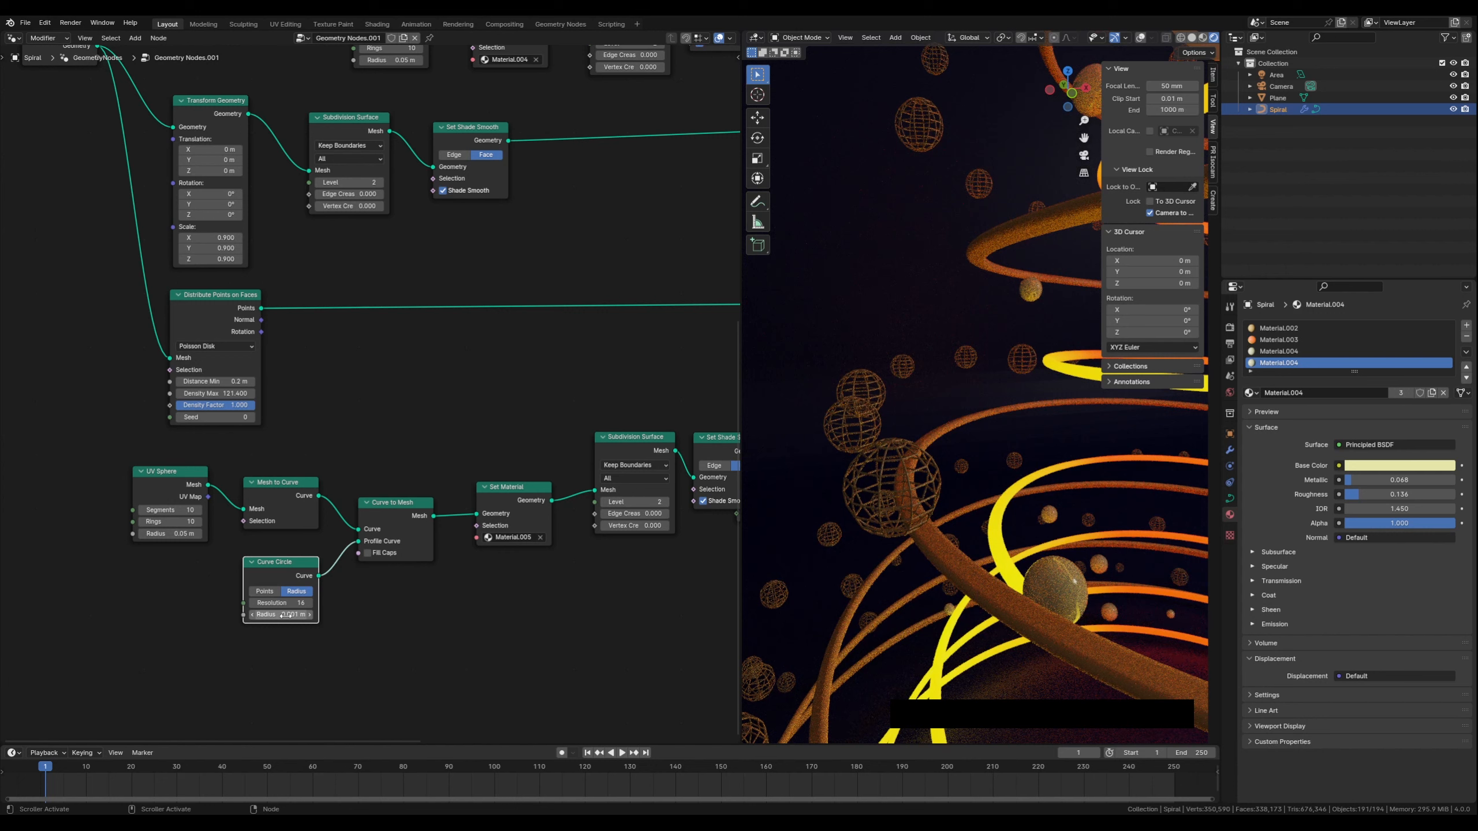
pyautogui.click(286, 604)
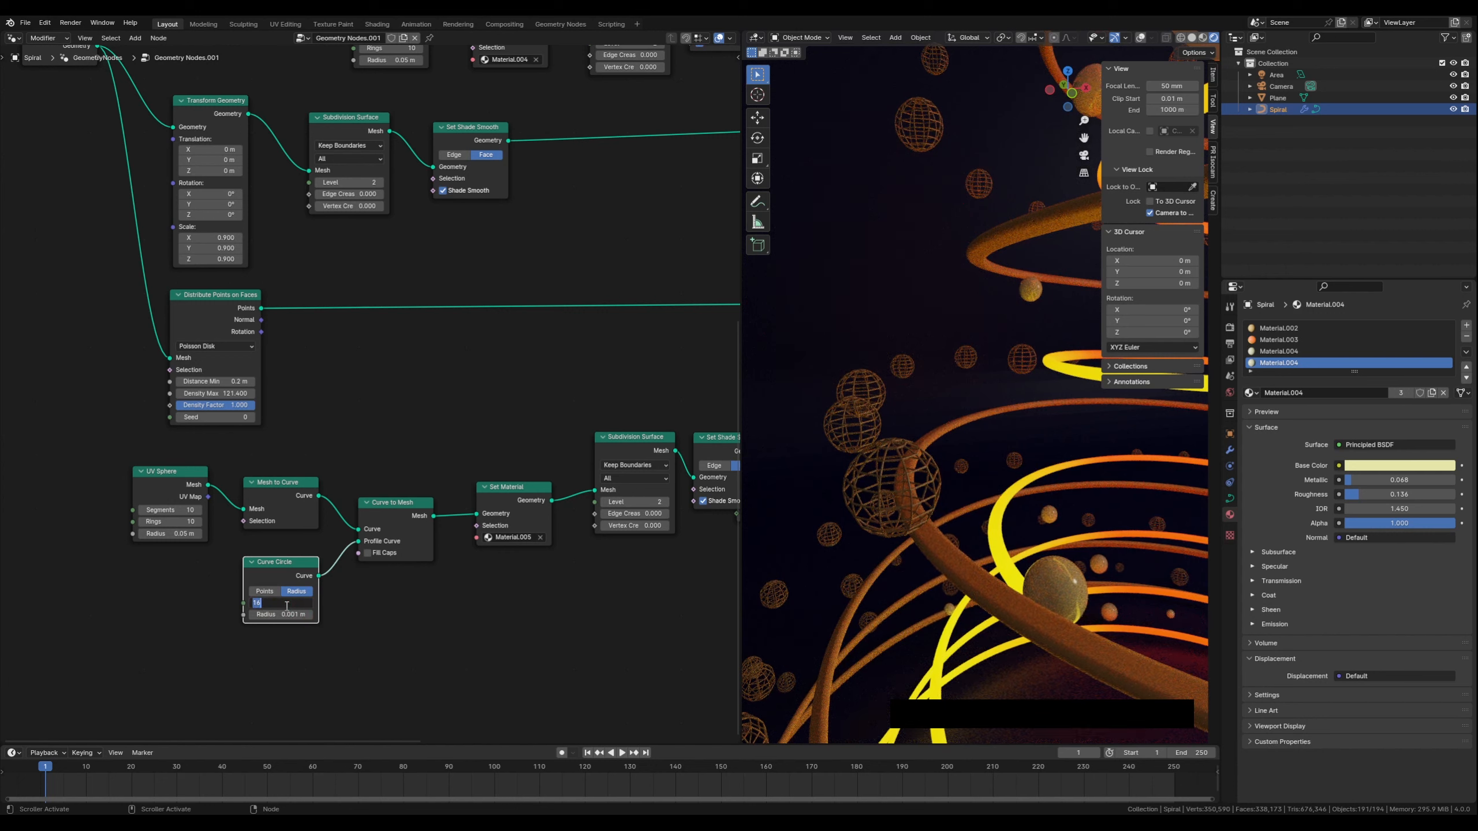
pyautogui.write('32')
pyautogui.press('Return')
# Move the last node of the new sphere chain further right in the node tree
pyautogui.moveTo(1037, 549); pyautogui.dragTo(985, 524, button='middle')
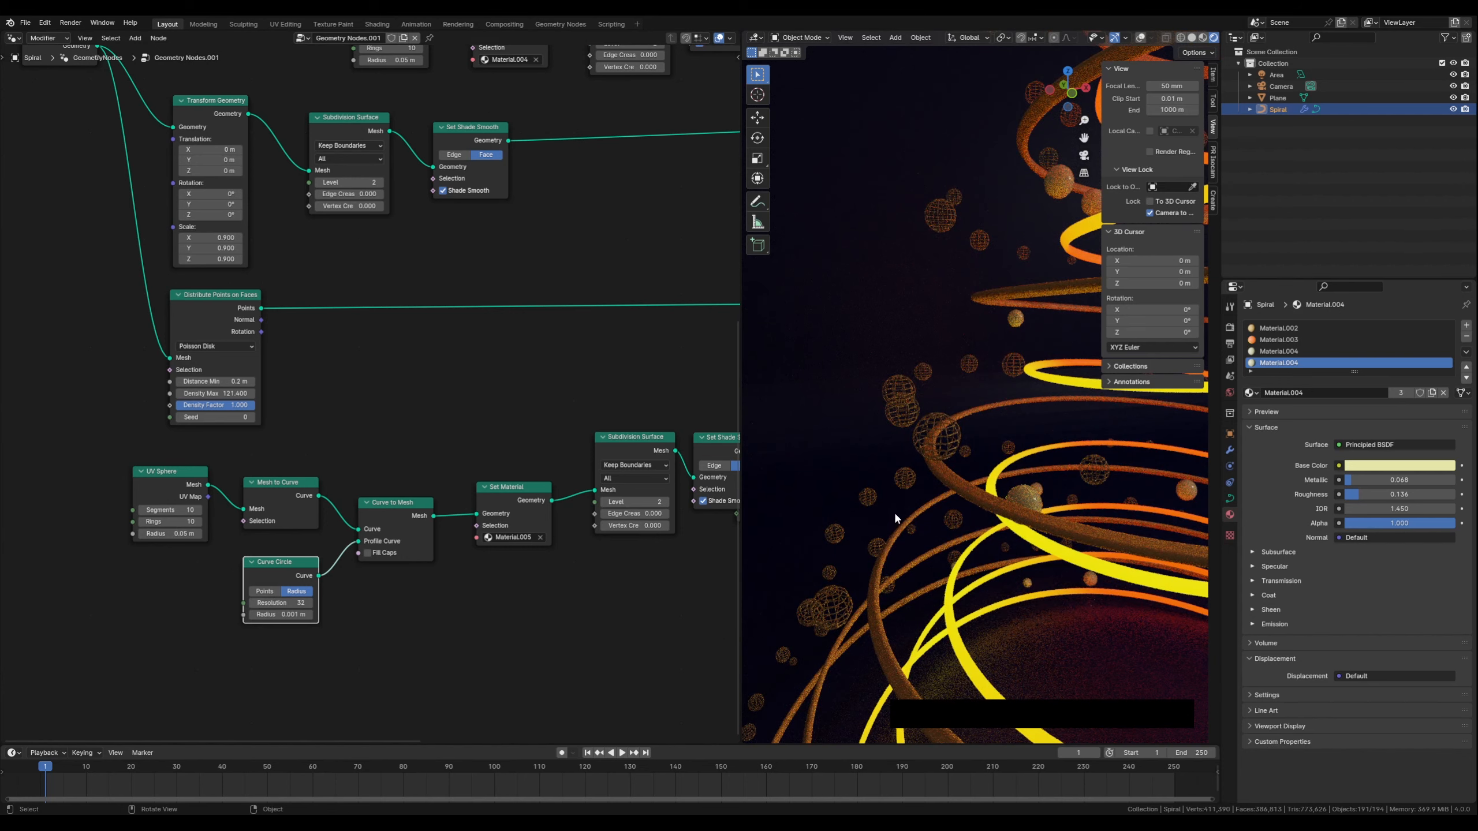
pyautogui.moveTo(897, 487); pyautogui.dragTo(930, 484, button='middle')
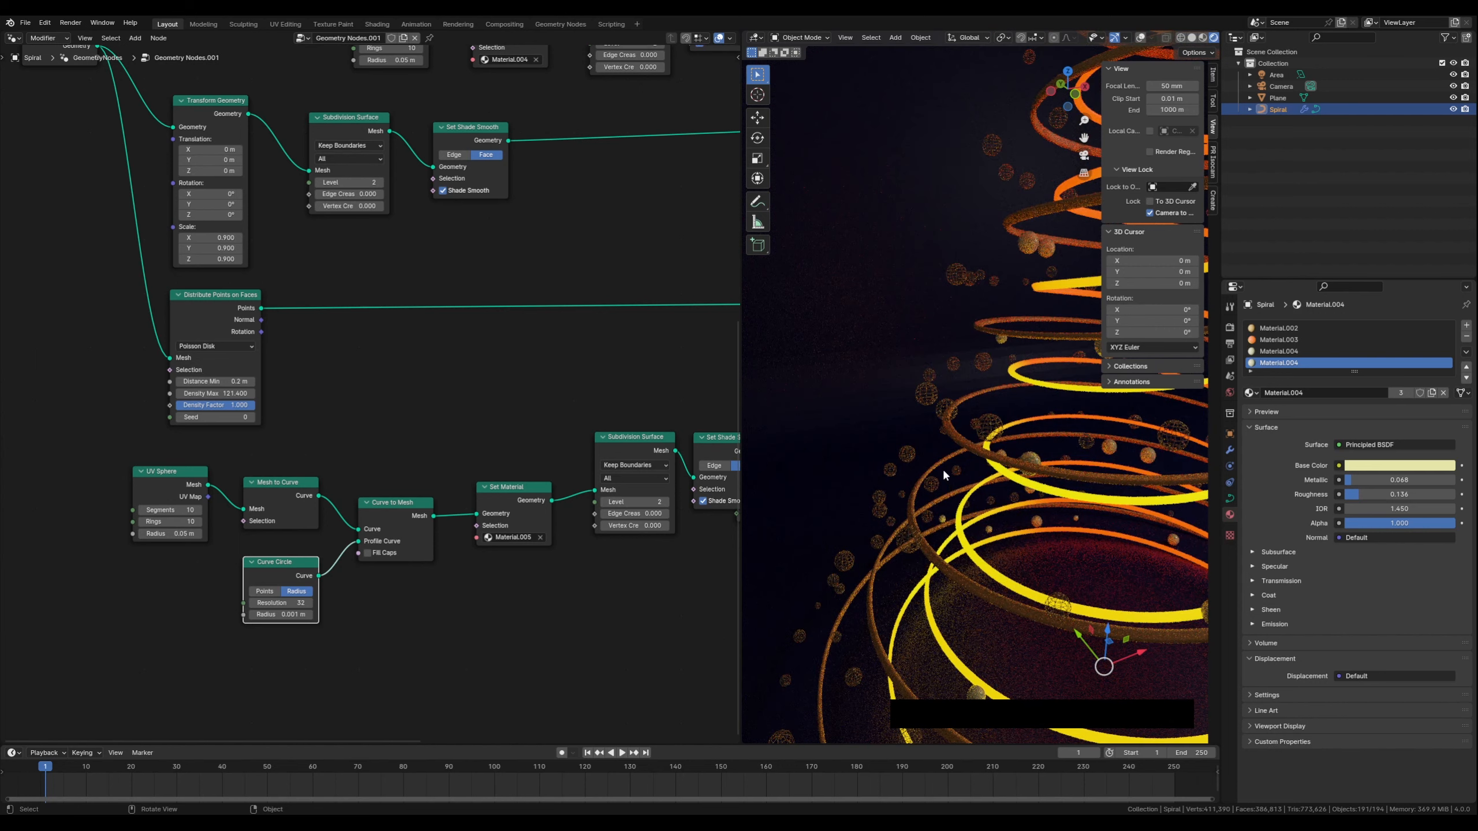
pyautogui.moveTo(176, 481); pyautogui.dragTo(177, 489)
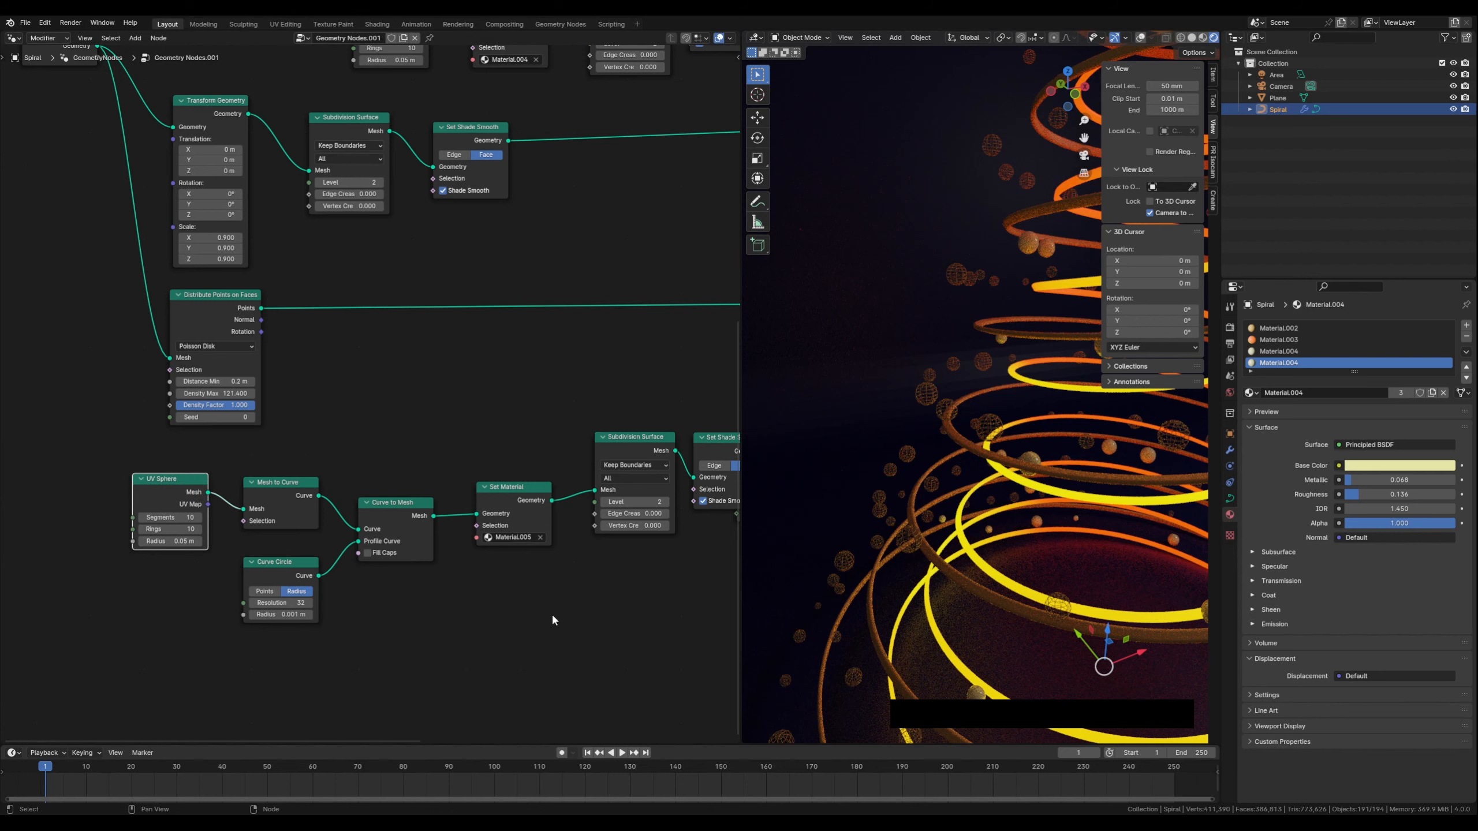
pyautogui.scroll(-3, 552, 612)
pyautogui.moveTo(528, 540); pyautogui.dragTo(502, 597, button='middle')
pyautogui.scroll(-2, 475, 555)
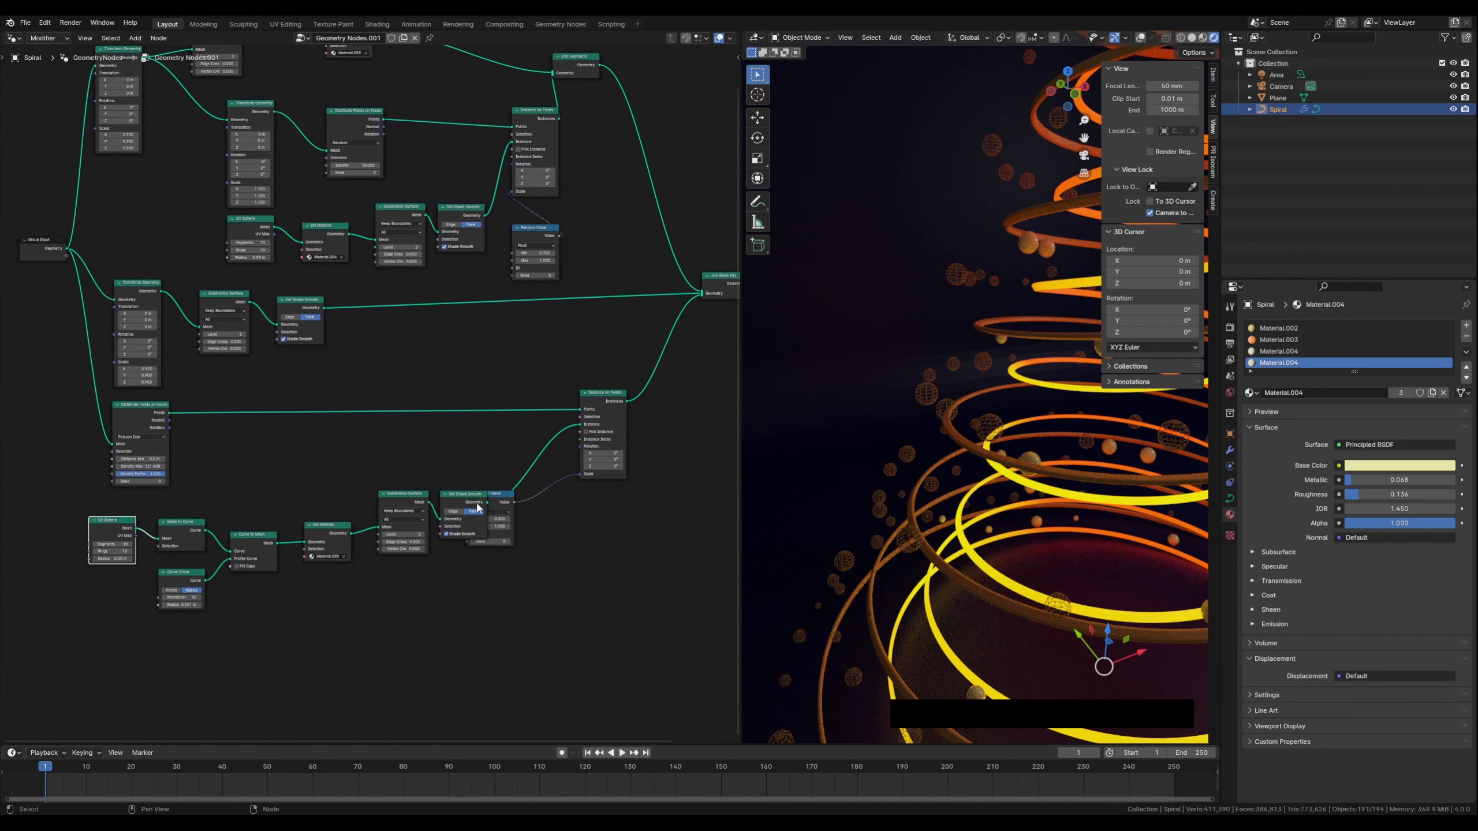
pyautogui.moveTo(512, 496); pyautogui.dragTo(618, 499)
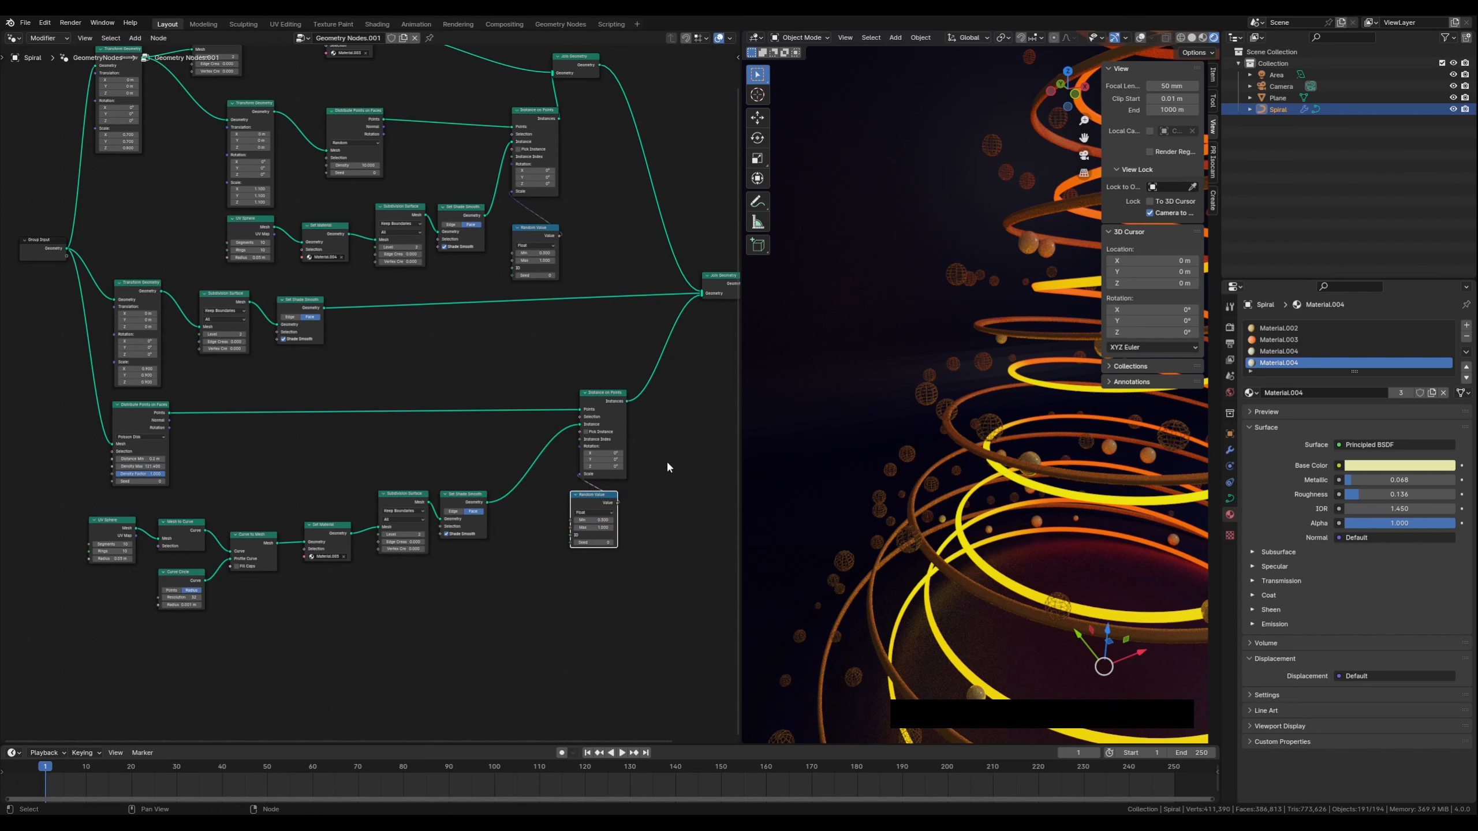
# Examine the node tree layout and the sphere-decorated spiral tree in the viewport
pyautogui.moveTo(667, 462); pyautogui.dragTo(603, 504, button='middle')
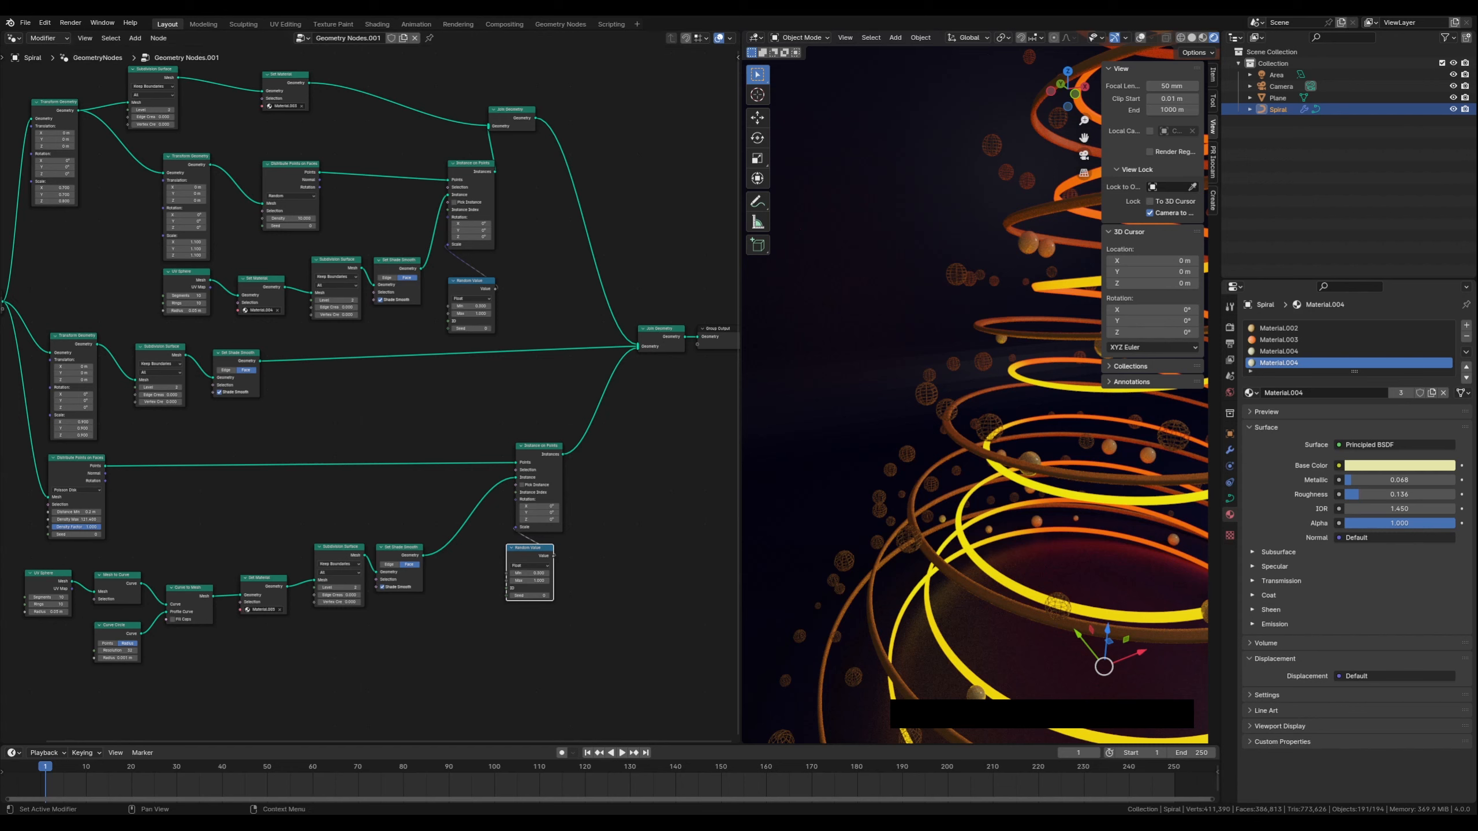
pyautogui.moveTo(313, 675); pyautogui.dragTo(385, 674, button='middle')
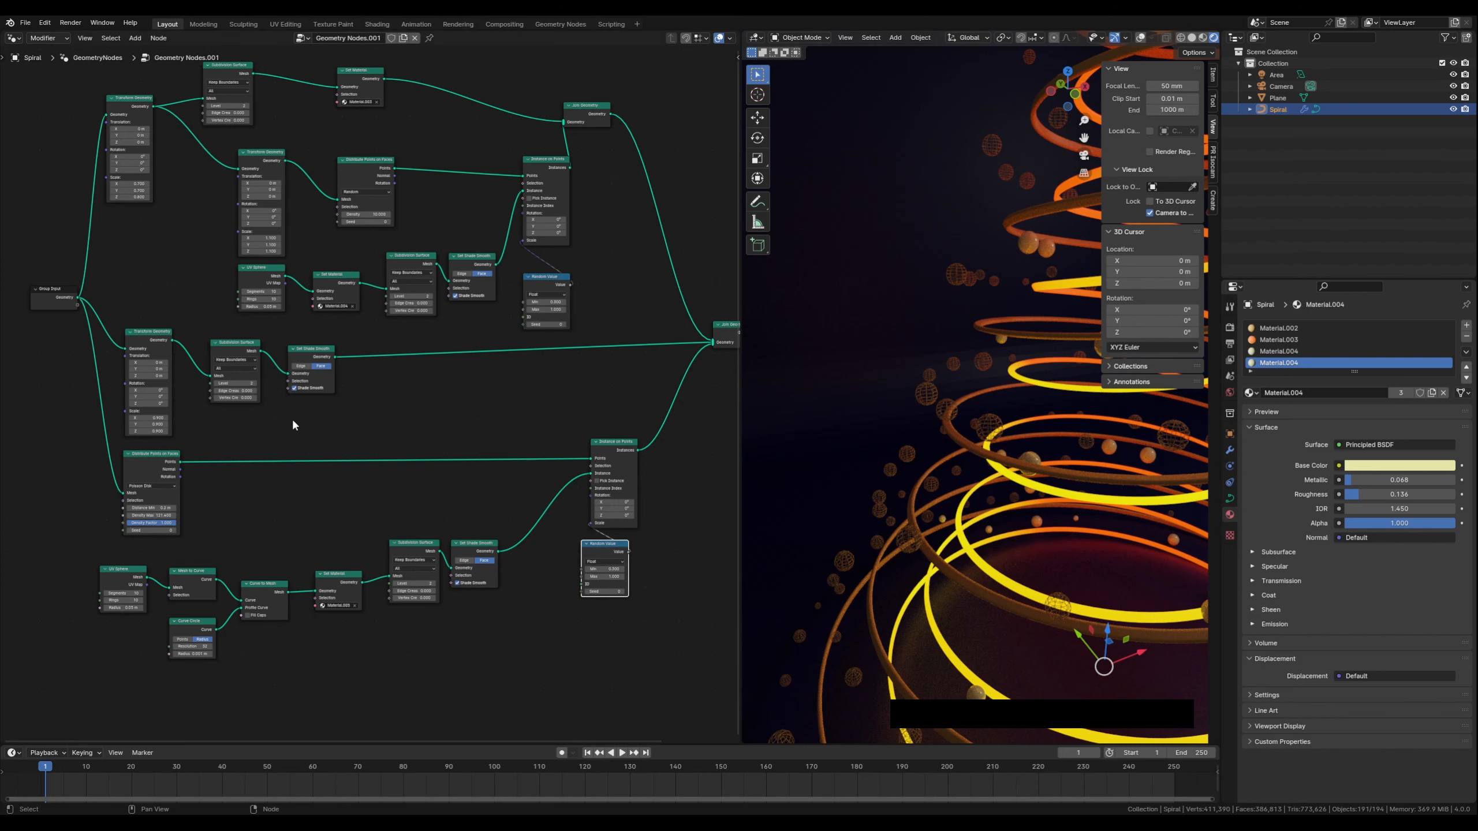
pyautogui.moveTo(291, 418); pyautogui.dragTo(269, 514, button='middle')
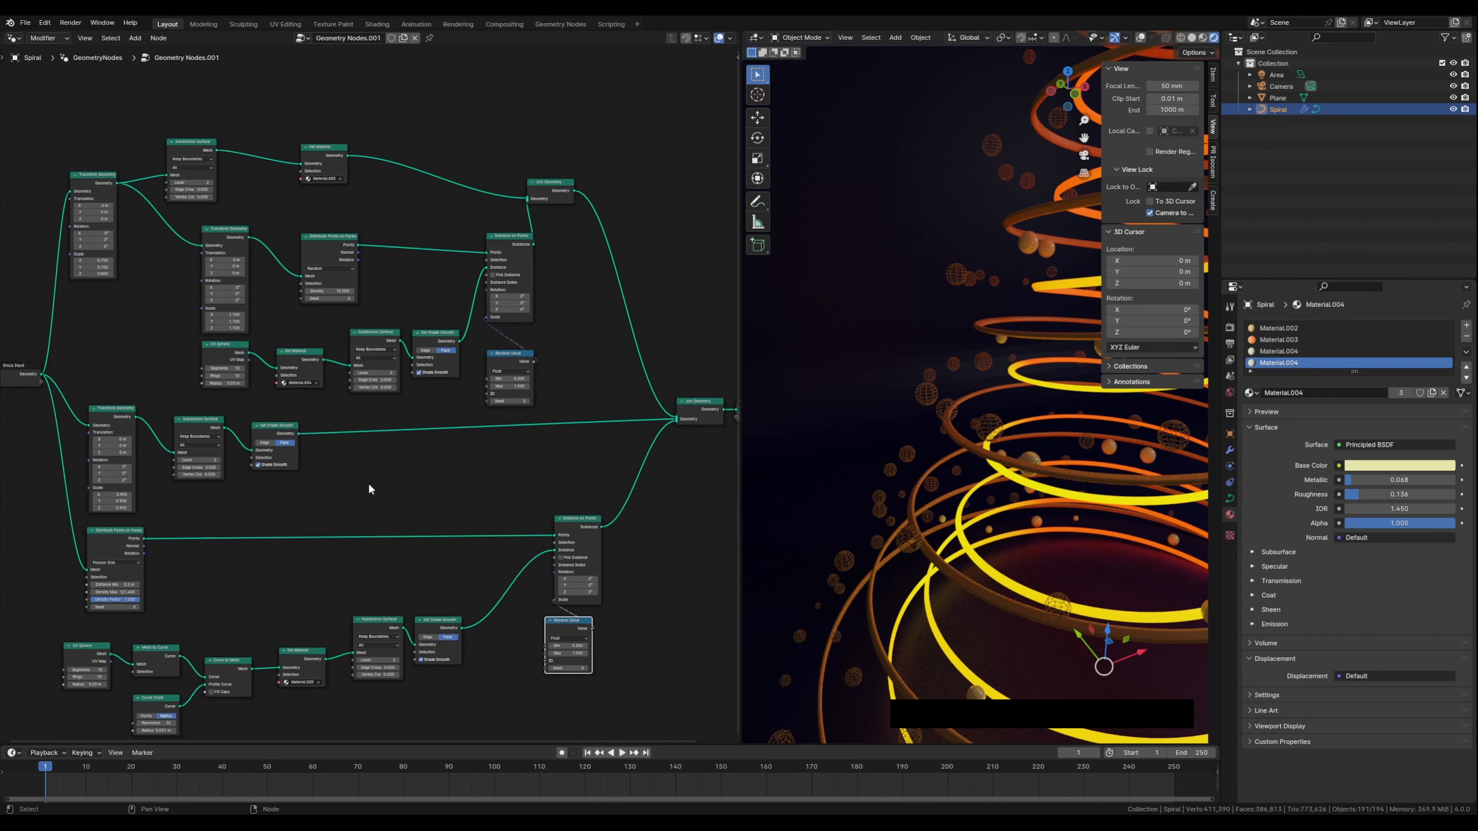
pyautogui.moveTo(369, 484); pyautogui.dragTo(384, 429, button='middle')
pyautogui.scroll(-1, 353, 415)
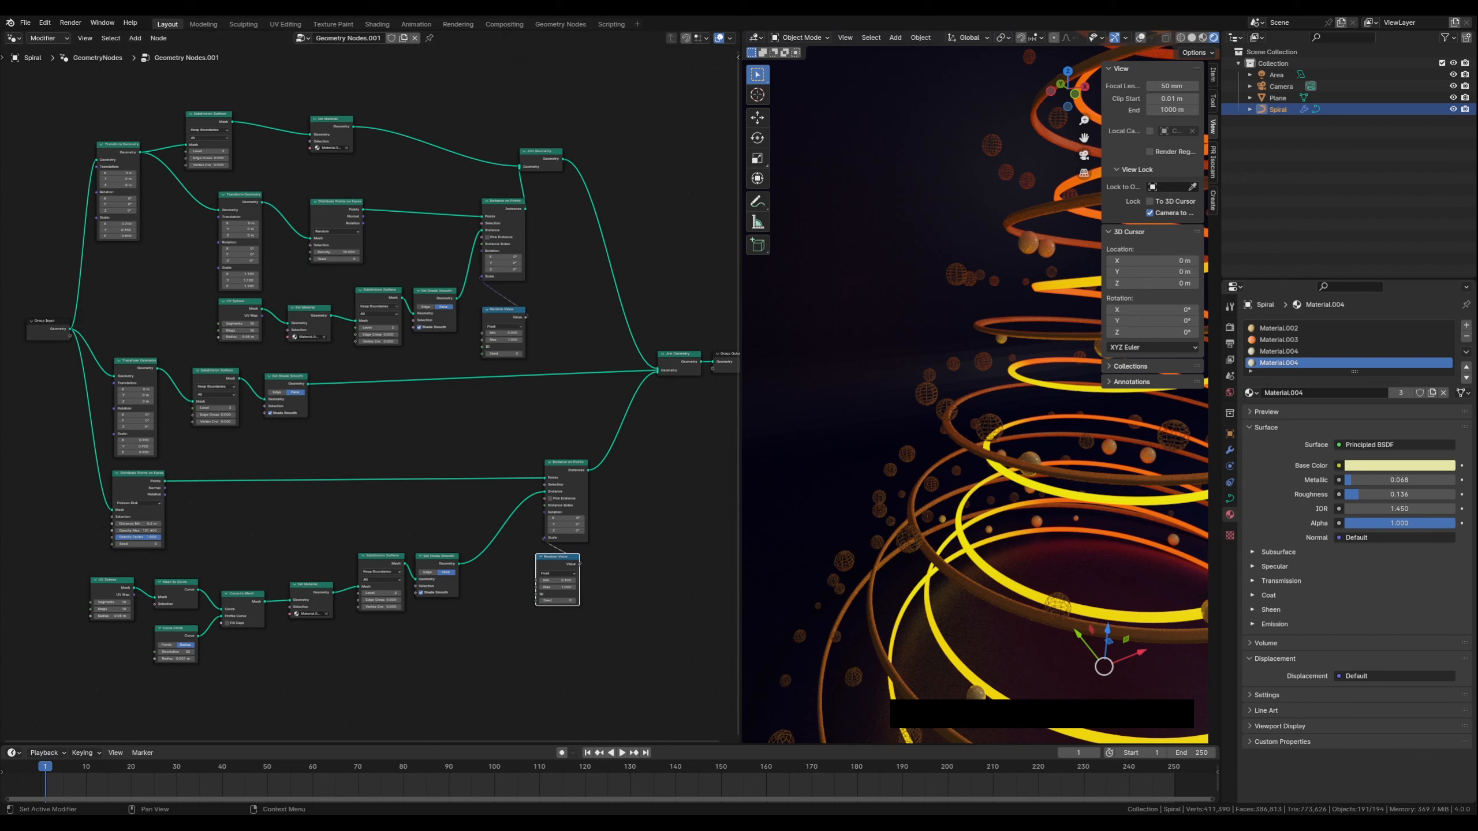
pyautogui.scroll(-2, 937, 505)
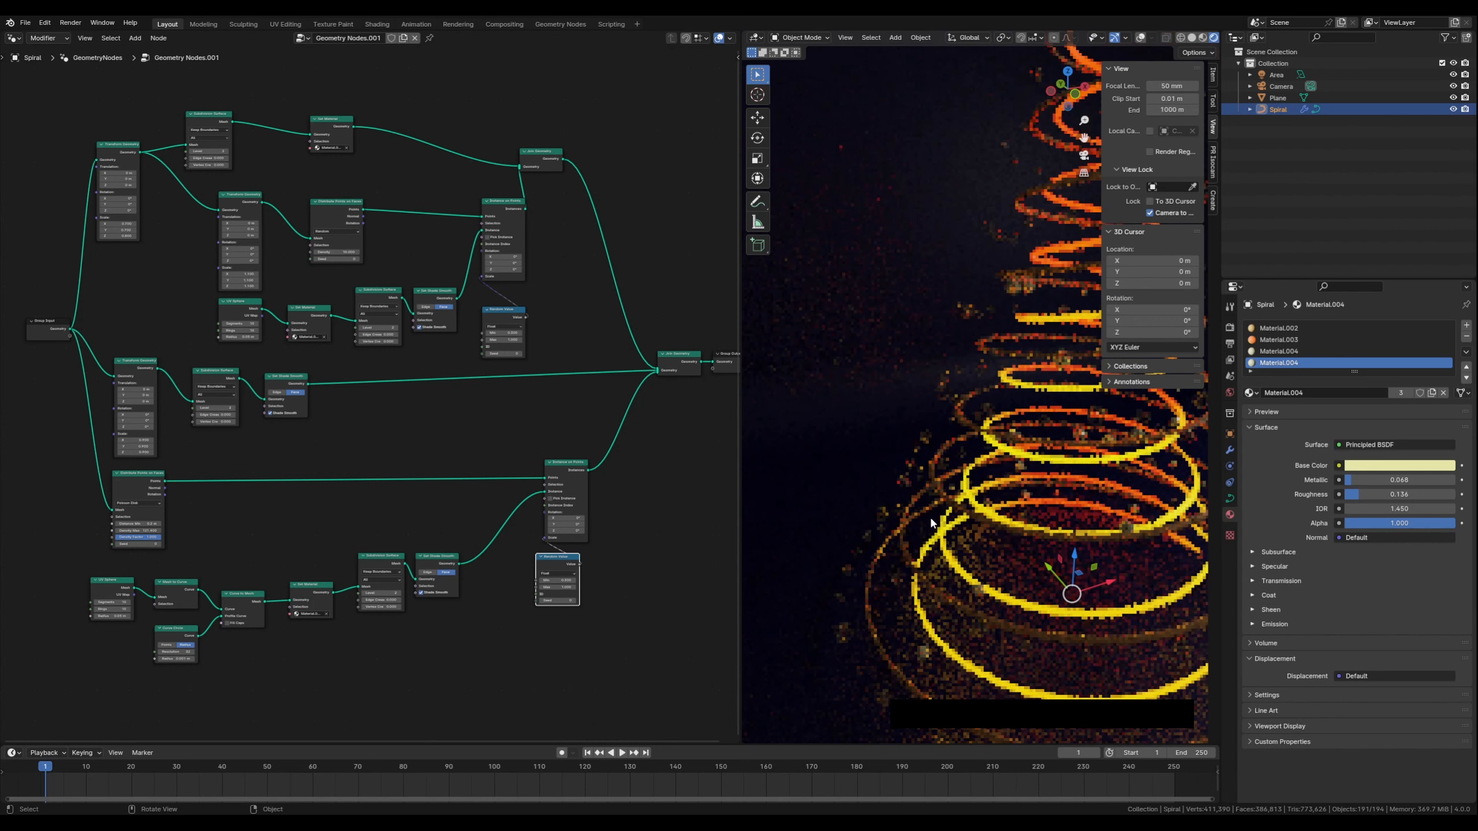
pyautogui.scroll(-2, 1047, 425)
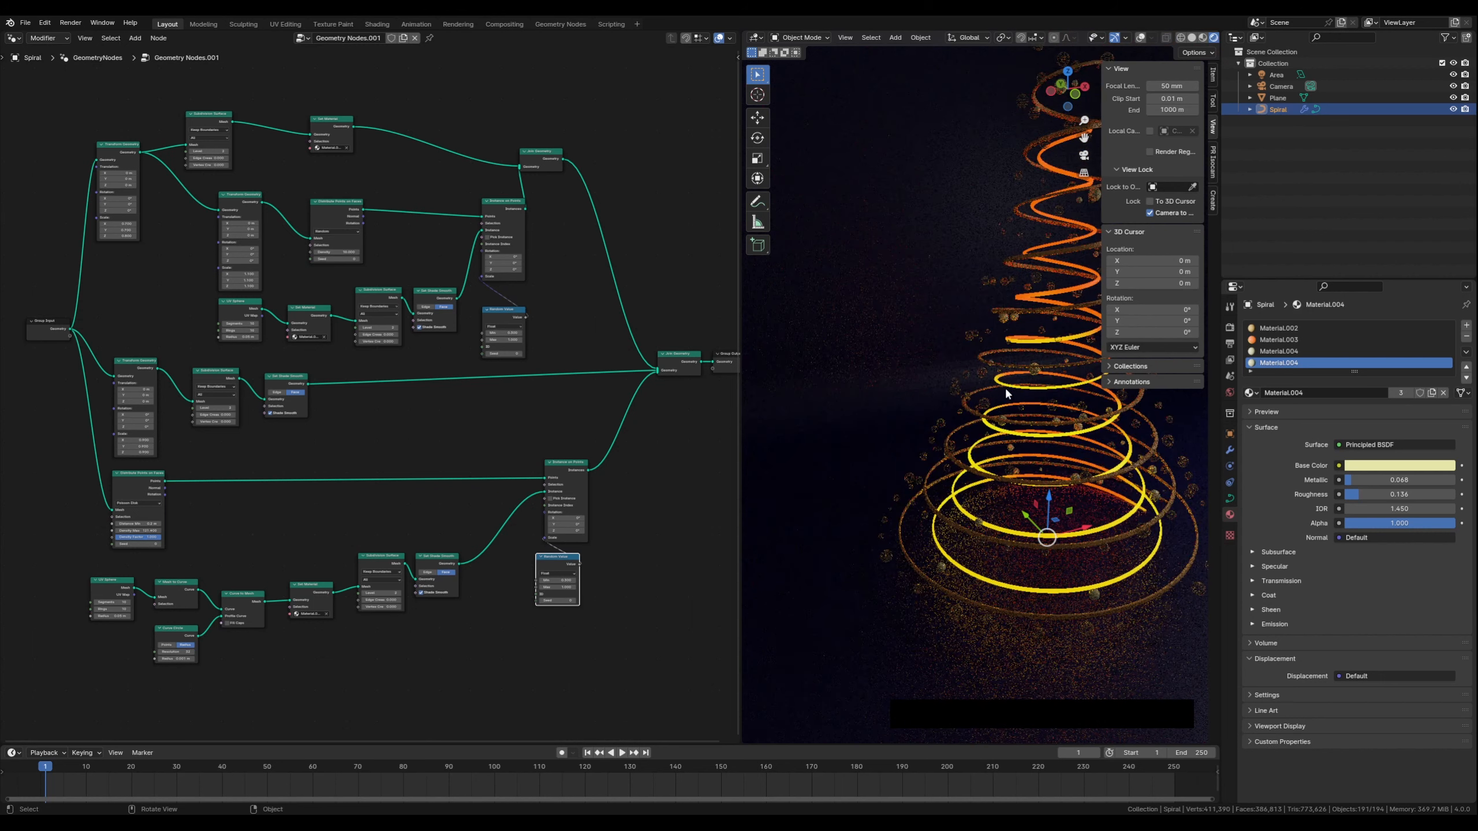
pyautogui.moveTo(1016, 366); pyautogui.dragTo(955, 391, button='middle')
pyautogui.scroll(1, 924, 435)
# Set the sphere scale Random Value node's Min to 0.5 and Max to 1.5
pyautogui.moveTo(214, 685); pyautogui.dragTo(276, 590, button='middle')
pyautogui.scroll(2, 417, 599)
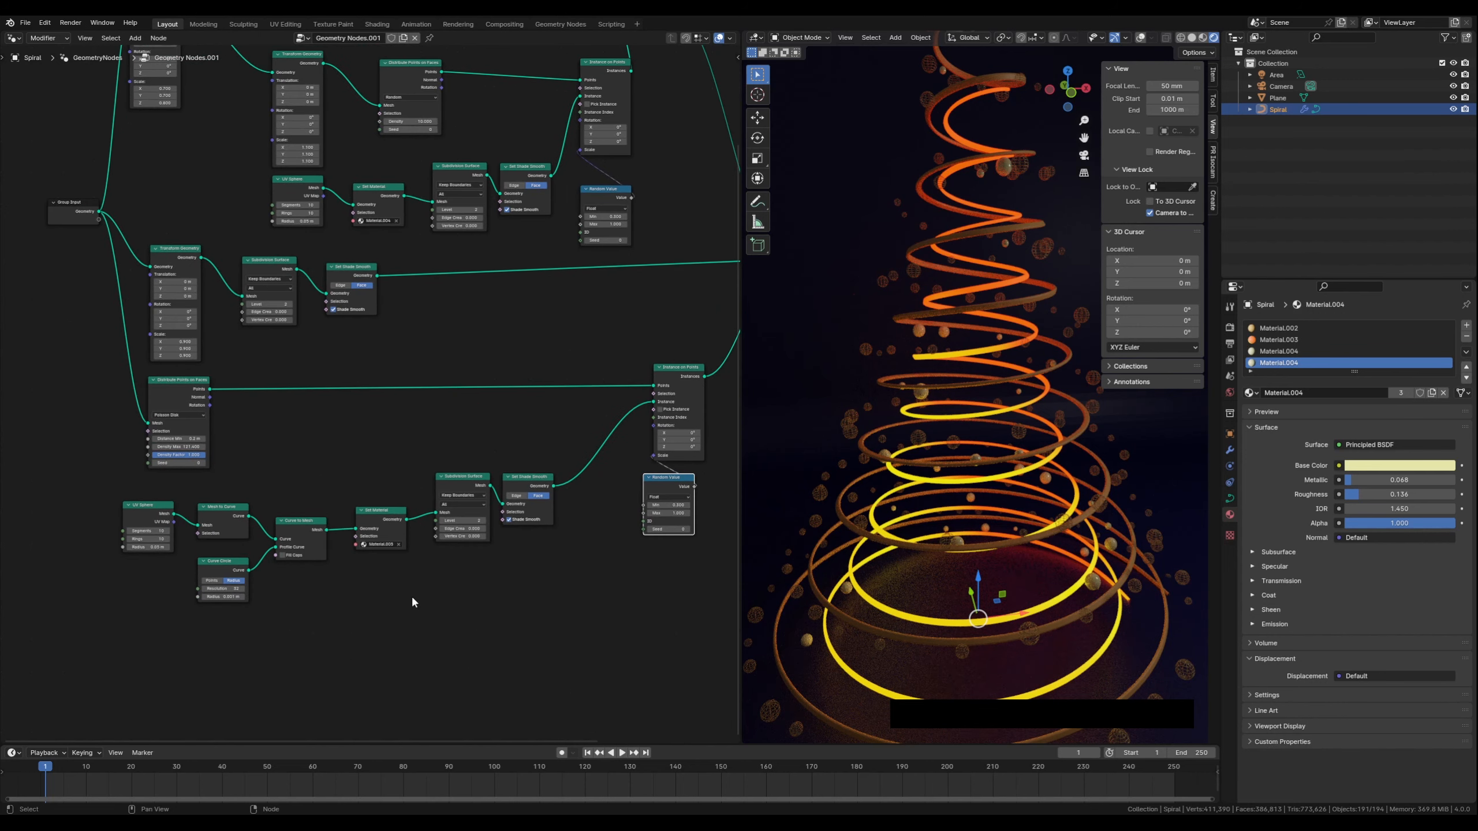
pyautogui.scroll(1, 455, 581)
pyautogui.moveTo(572, 595); pyautogui.dragTo(369, 578, button='middle')
pyautogui.scroll(6, 512, 563)
pyautogui.moveTo(659, 555); pyautogui.dragTo(494, 499, button='middle')
pyautogui.scroll(2, 493, 500)
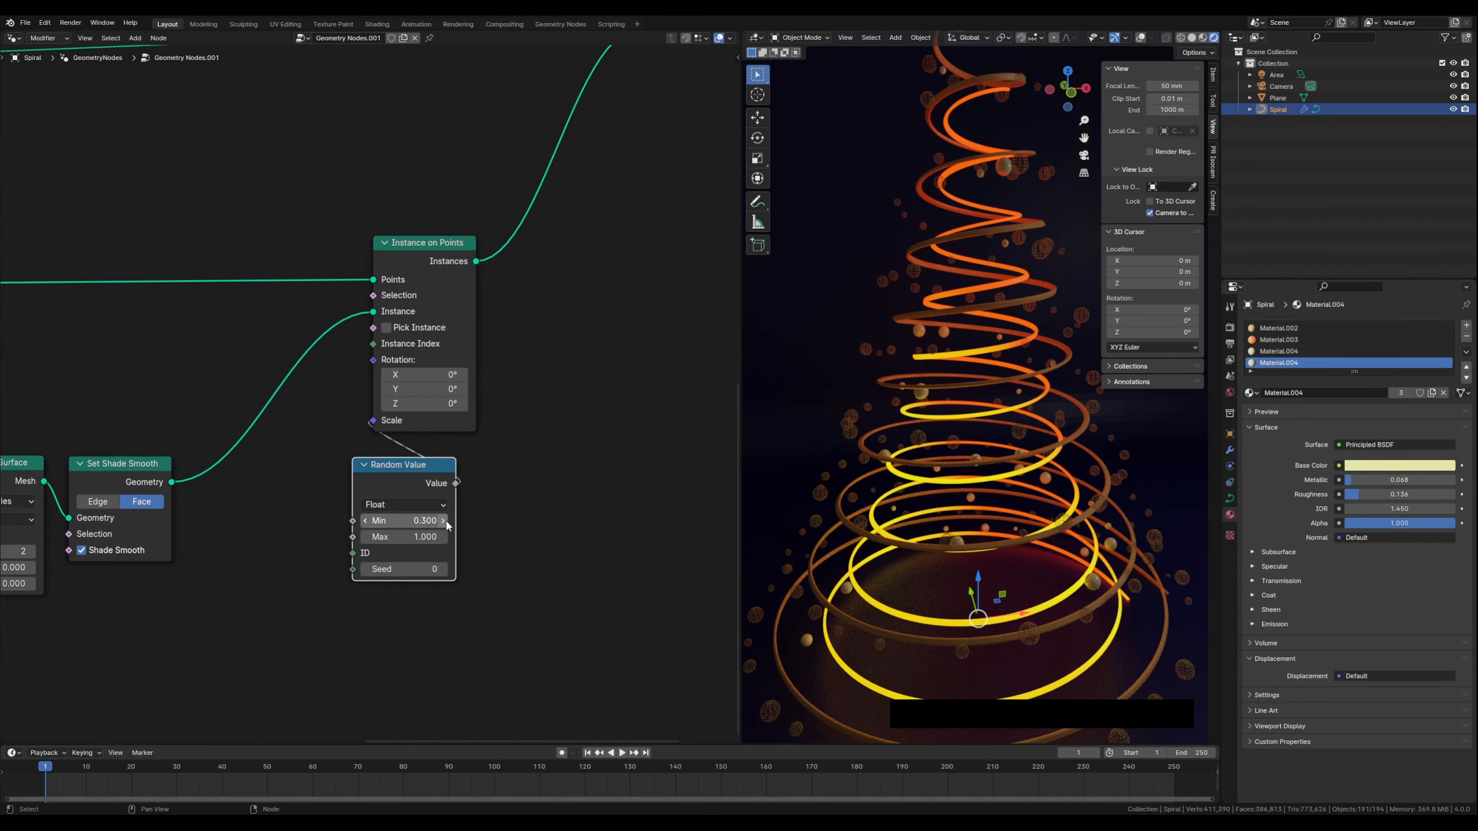
pyautogui.click(444, 521)
pyautogui.click(444, 520)
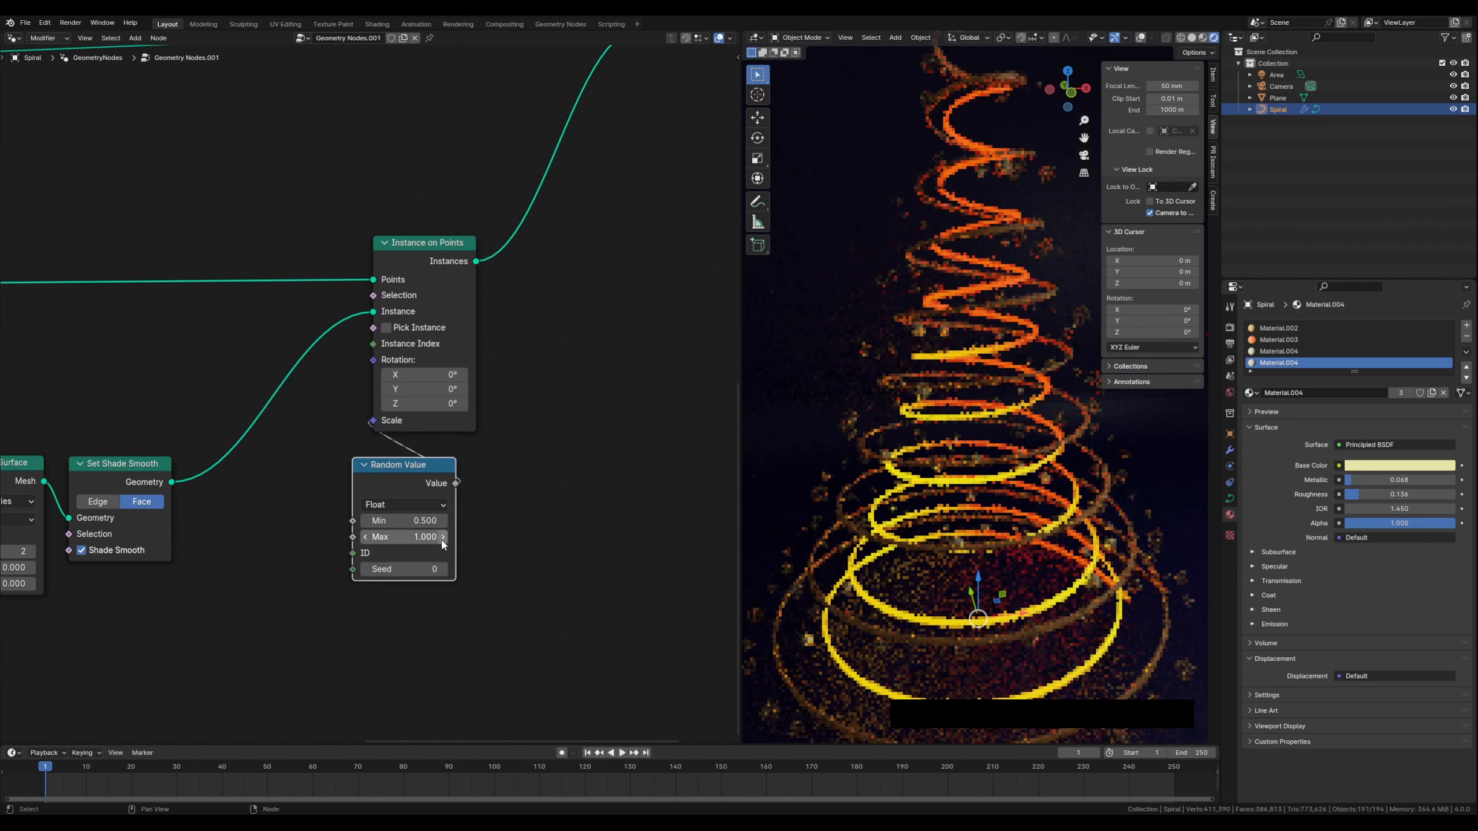
pyautogui.click(444, 537)
pyautogui.click(443, 537)
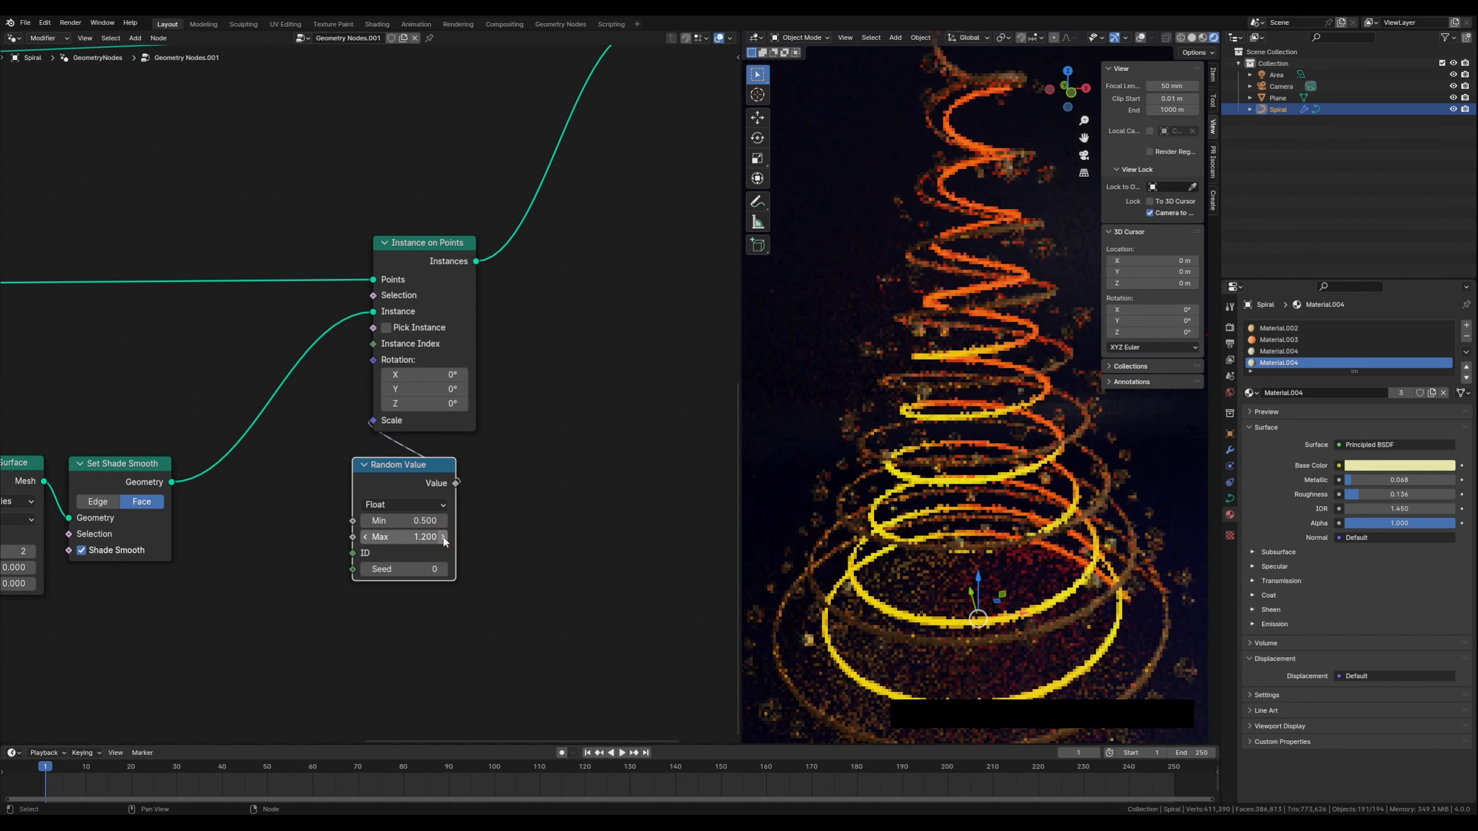
pyautogui.click(443, 537)
pyautogui.click(444, 537)
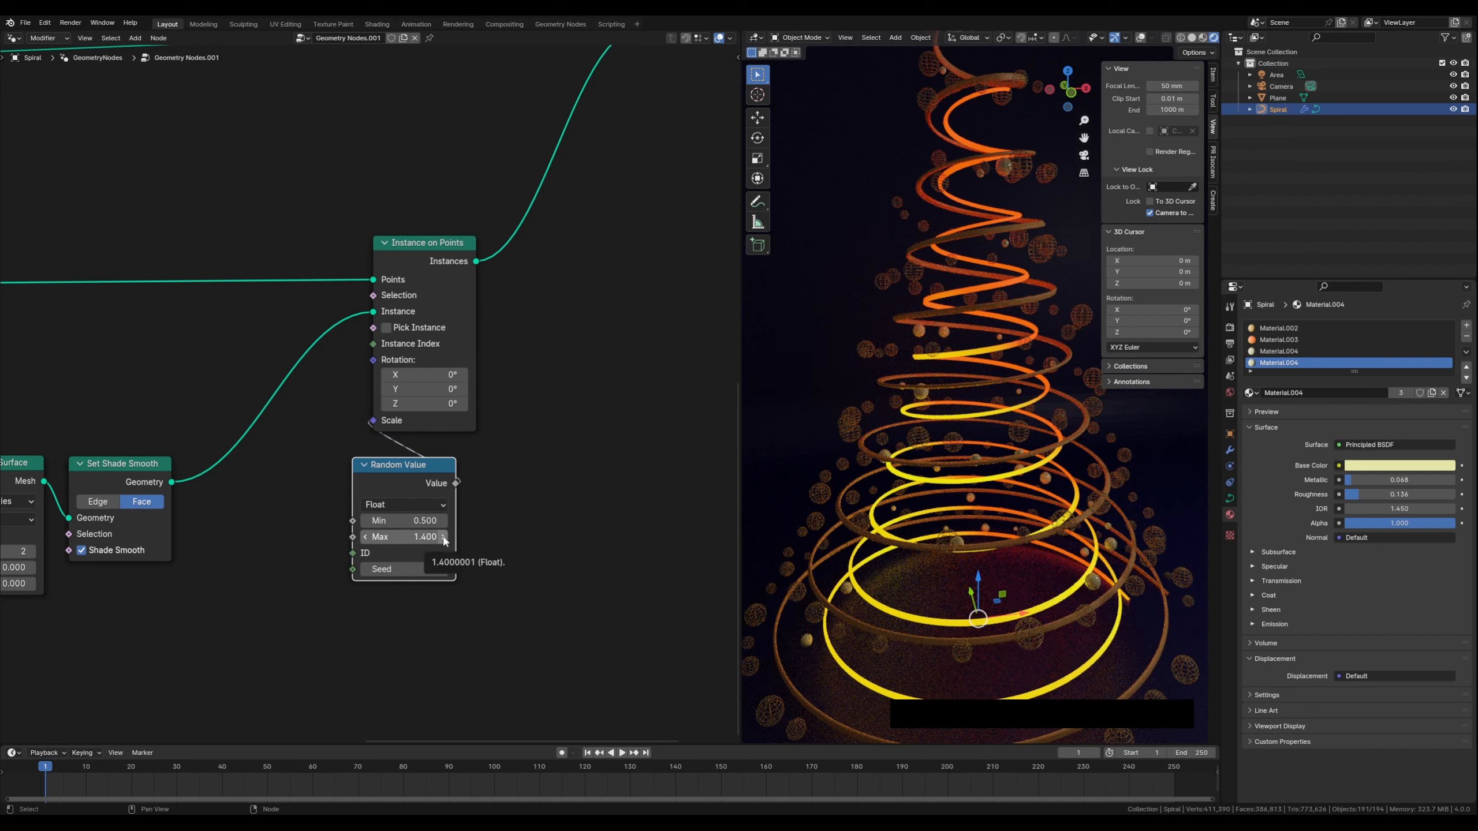
pyautogui.click(444, 537)
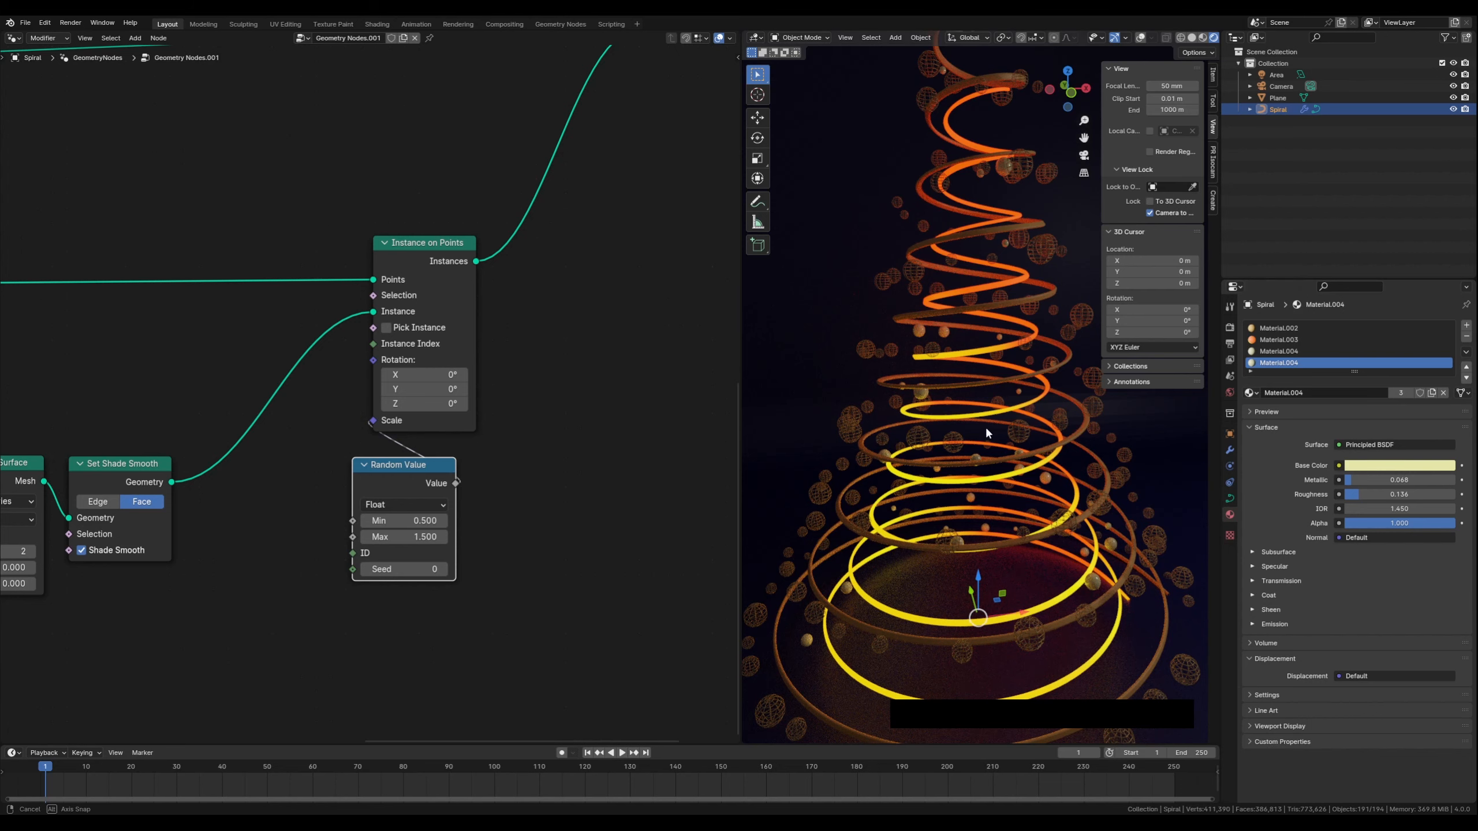
# Set Density Max of the sphere Distribute Points on Faces node to 100
pyautogui.moveTo(989, 610); pyautogui.dragTo(943, 418, button='middle')
pyautogui.scroll(-3, 983, 444)
pyautogui.scroll(1, 900, 355)
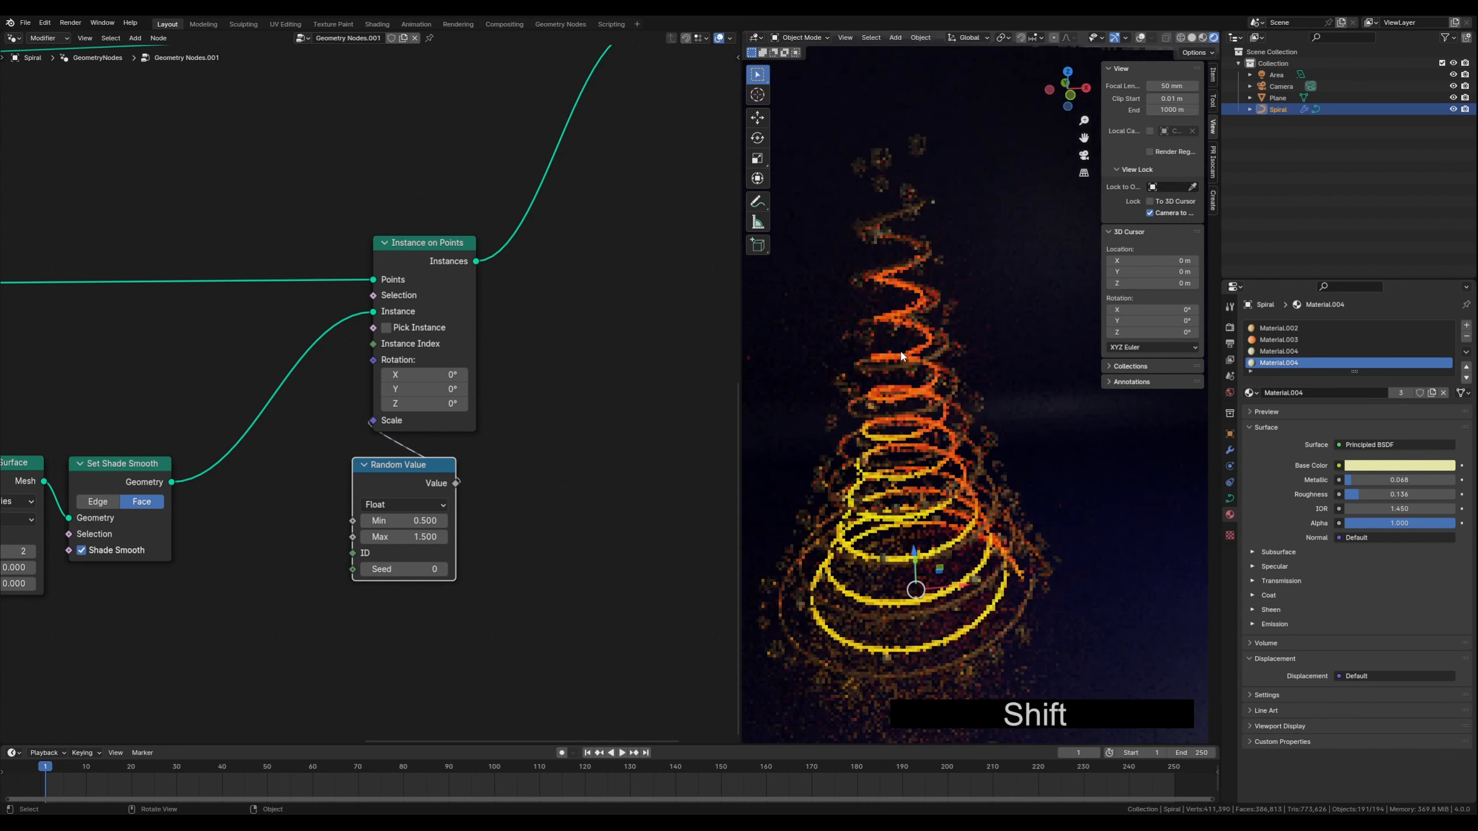
pyautogui.scroll(-5, 363, 449)
pyautogui.scroll(4, 313, 430)
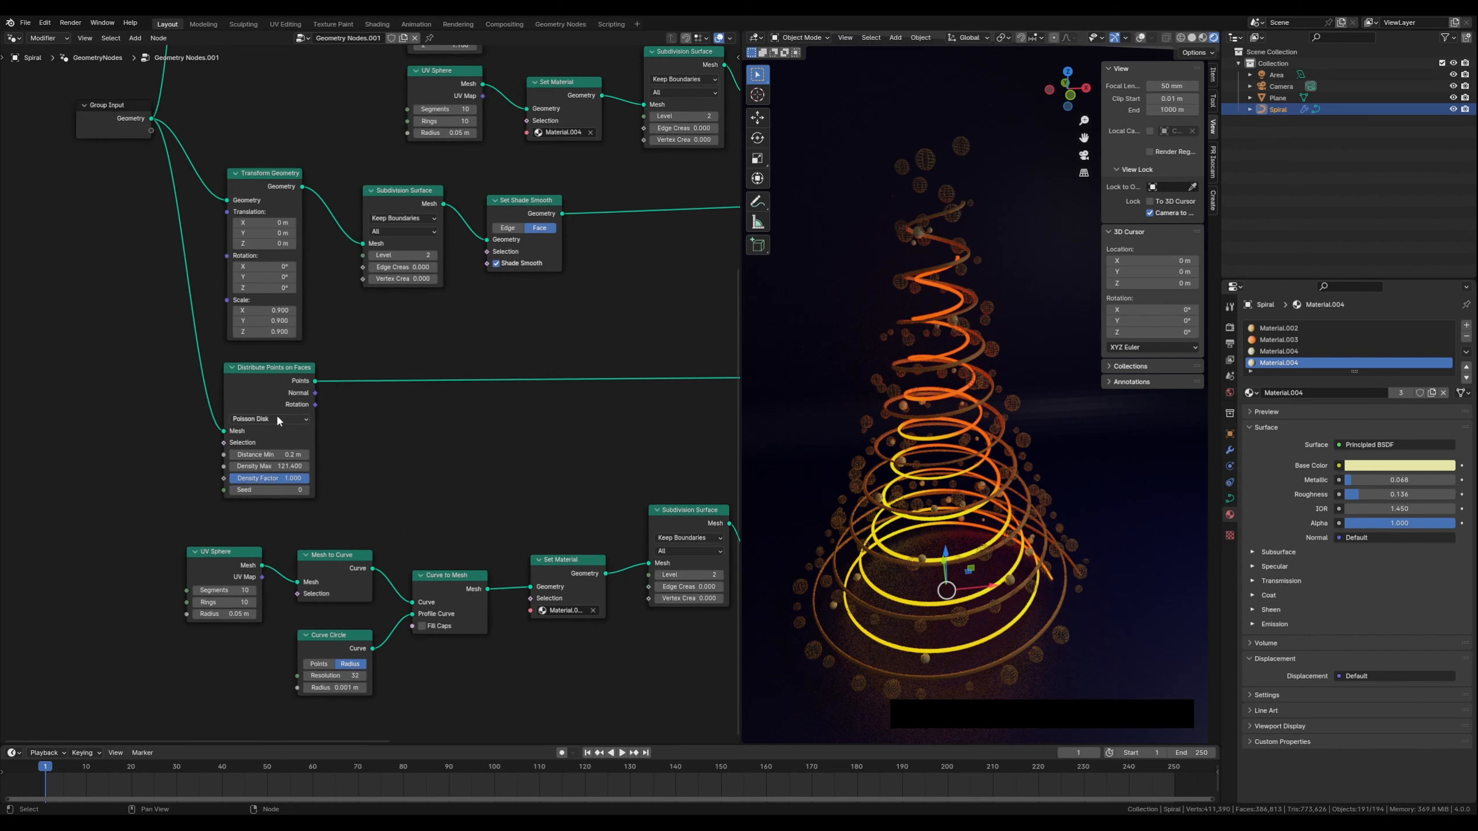
pyautogui.moveTo(381, 449); pyautogui.dragTo(335, 479, button='middle')
pyautogui.scroll(3, 348, 418)
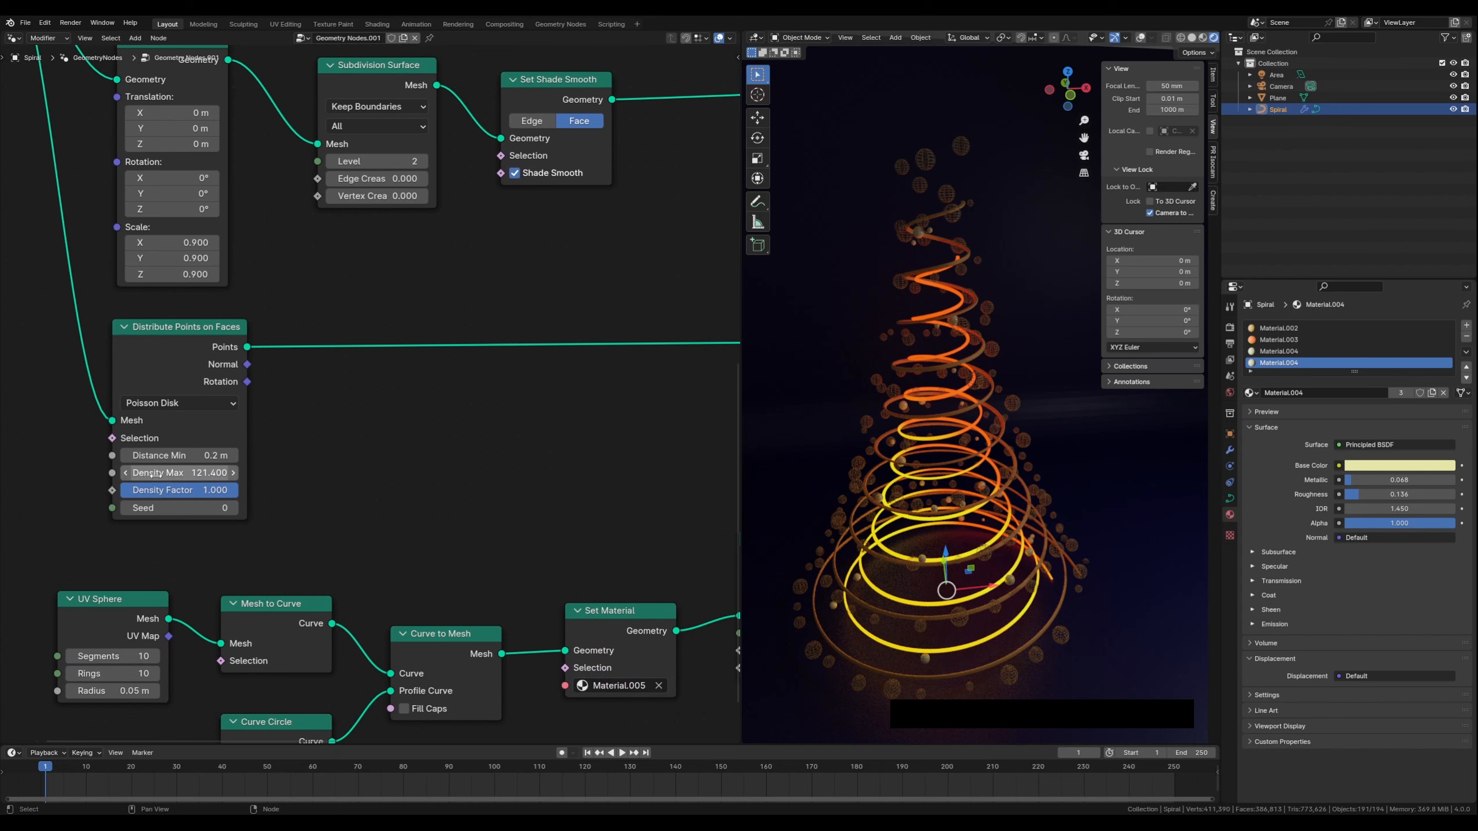
pyautogui.moveTo(160, 474); pyautogui.dragTo(303, 459)
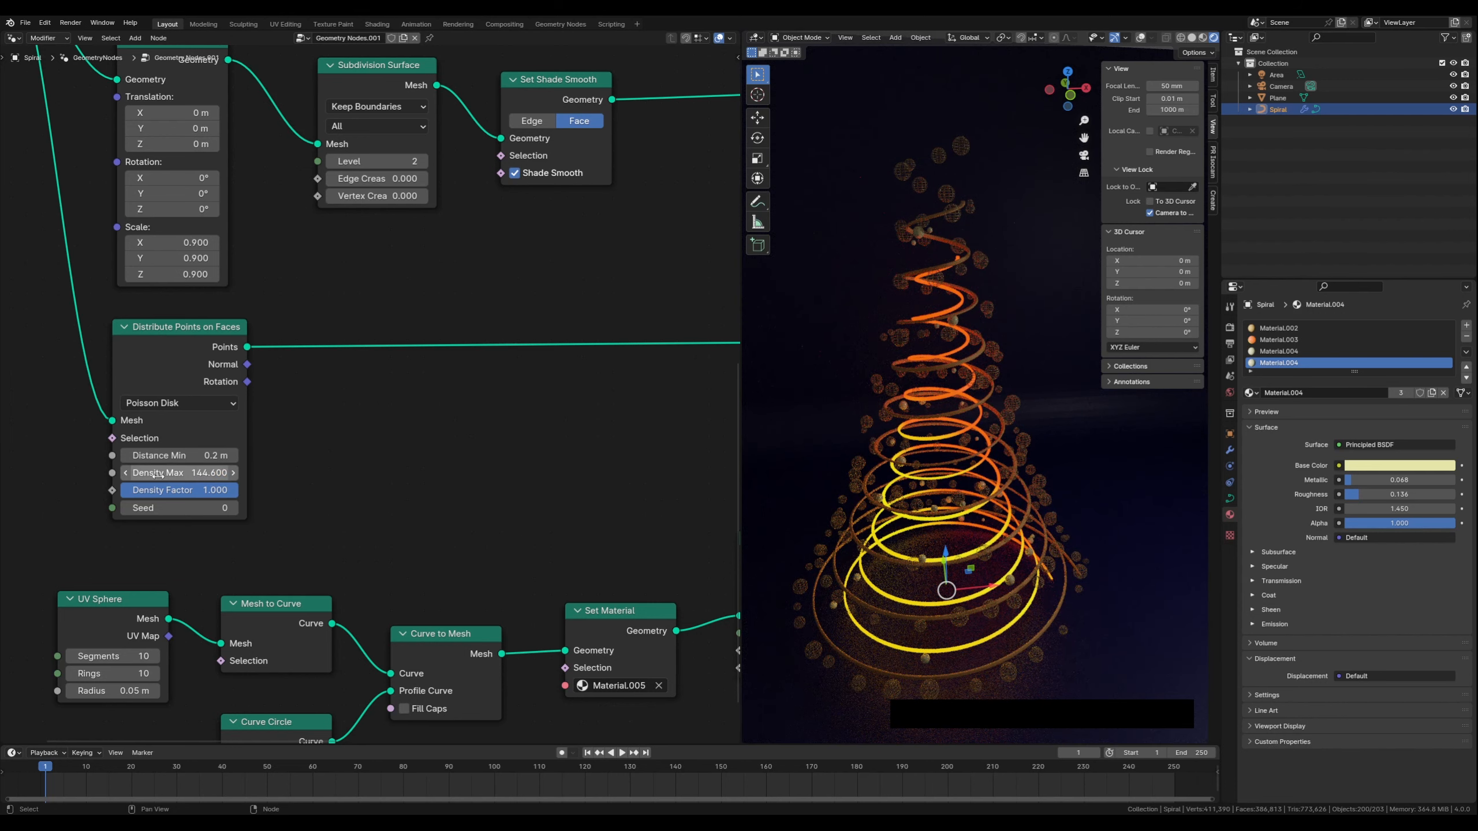
pyautogui.click(190, 473)
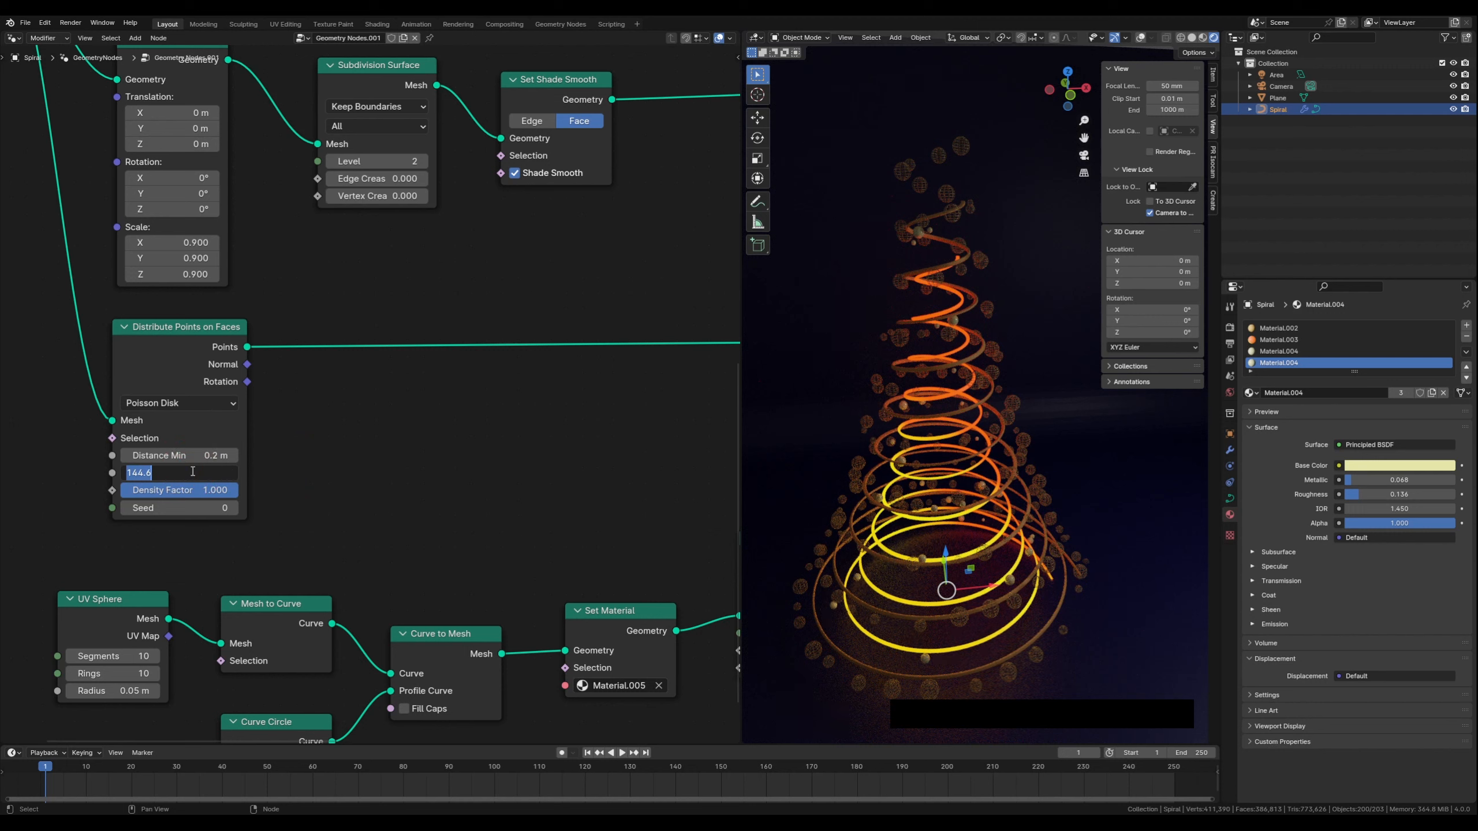
pyautogui.write('120')
pyautogui.press('Return')
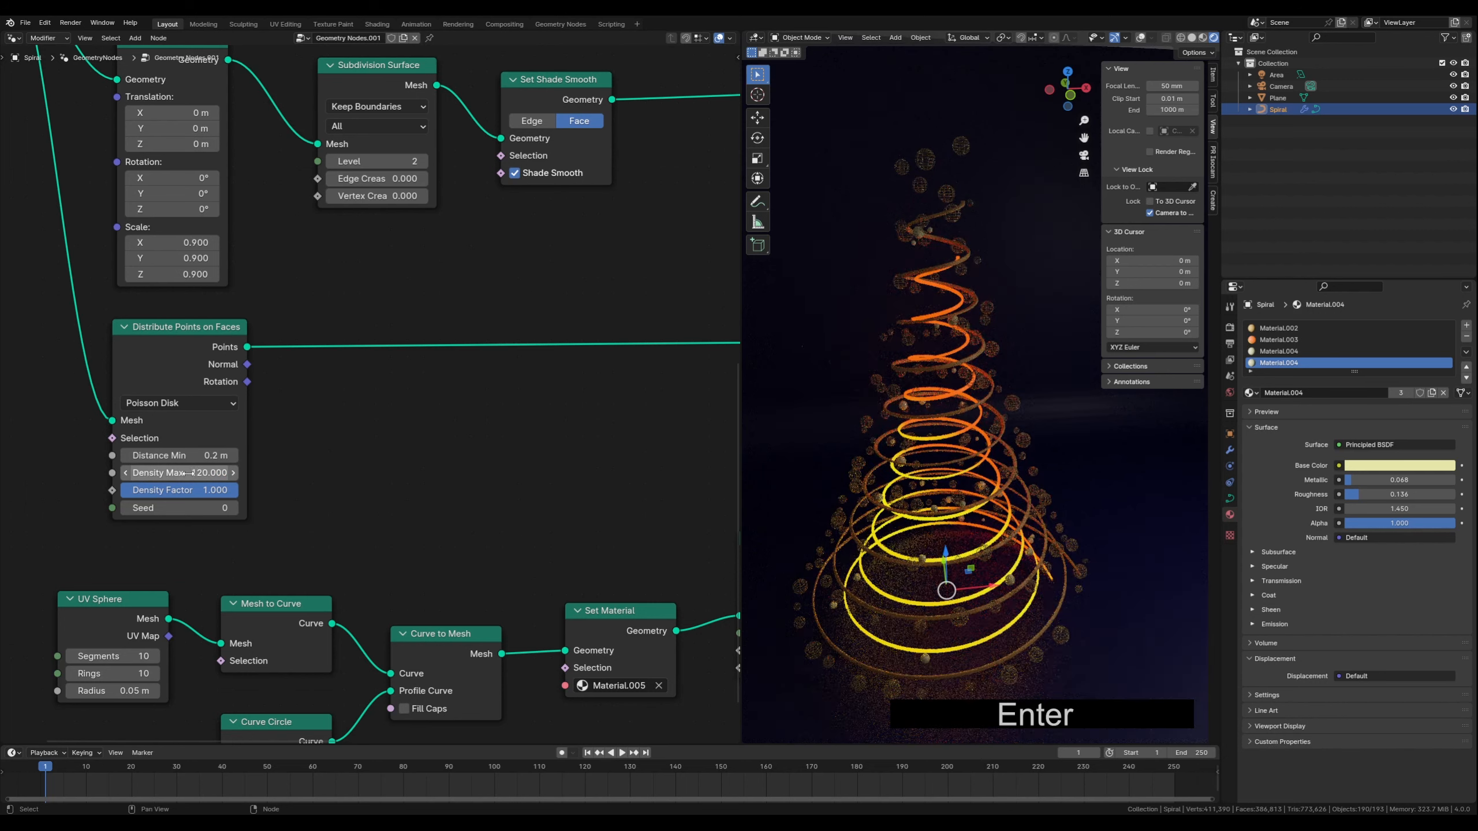
pyautogui.click(162, 473)
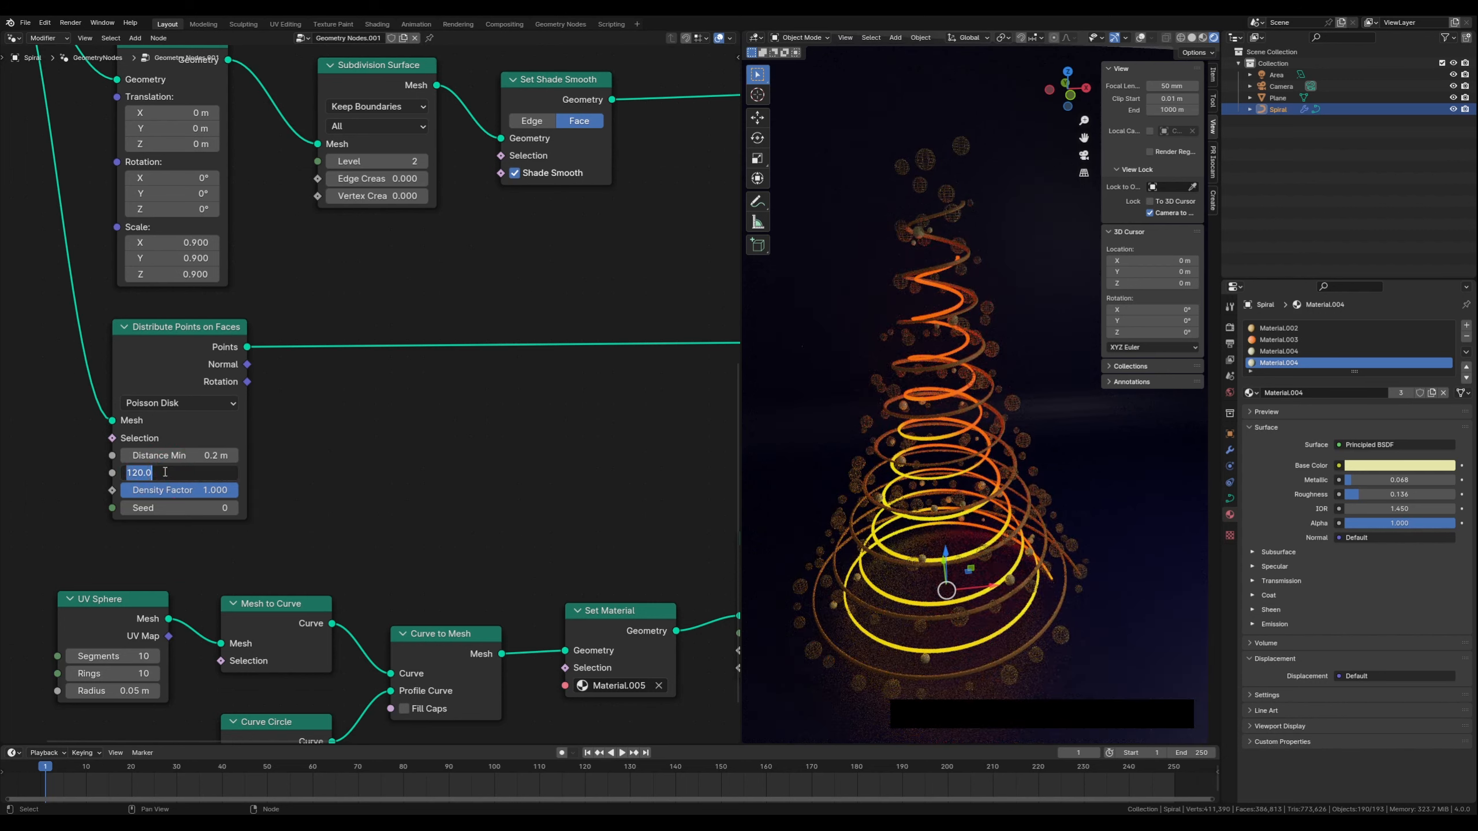
pyautogui.write('100')
pyautogui.press('Return')
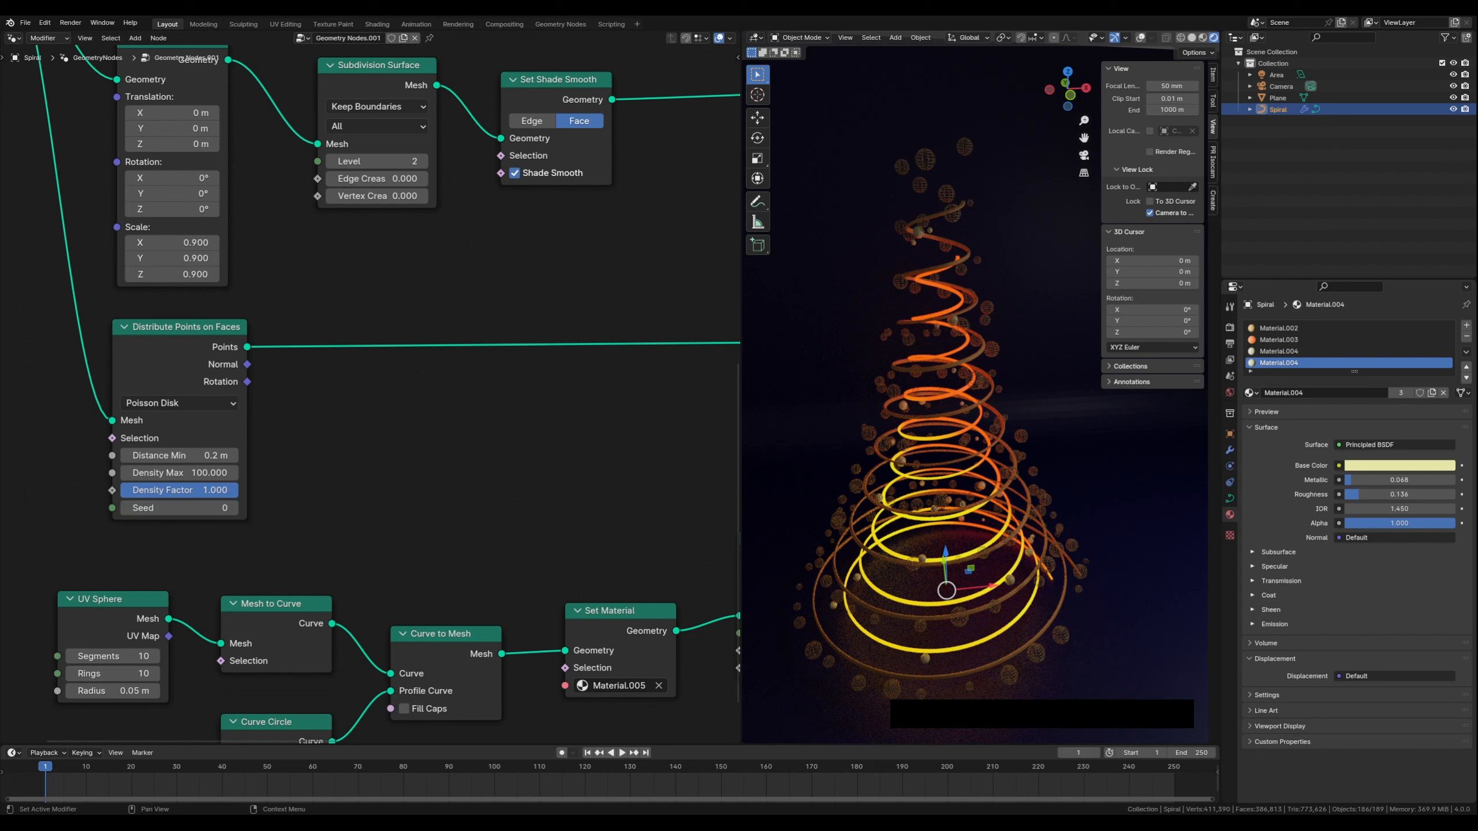
# Add an Area light to the scene
pyautogui.scroll(-2, 992, 476)
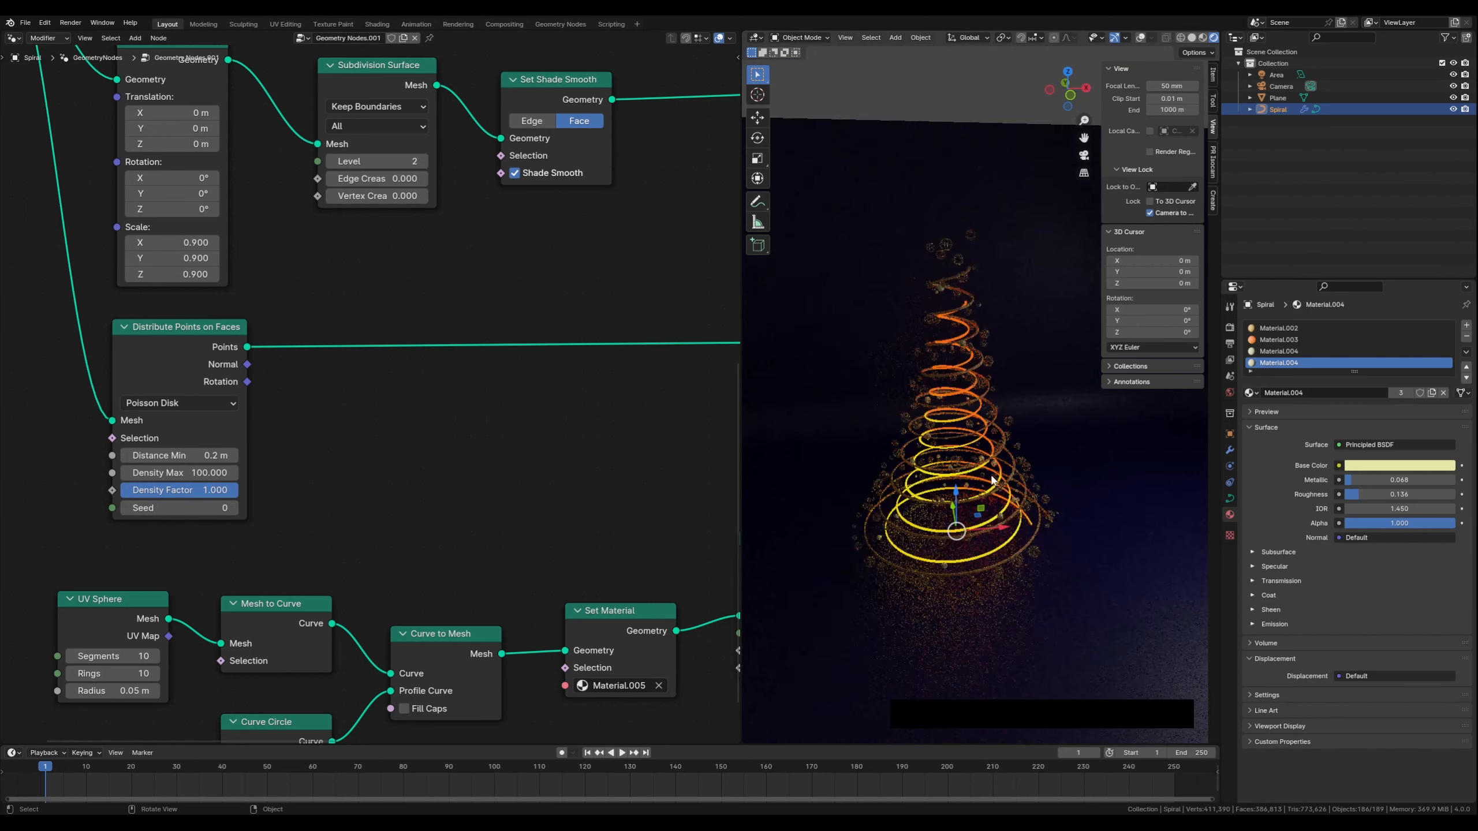
pyautogui.scroll(-1, 992, 476)
pyautogui.moveTo(1022, 446); pyautogui.dragTo(1025, 447, button='middle')
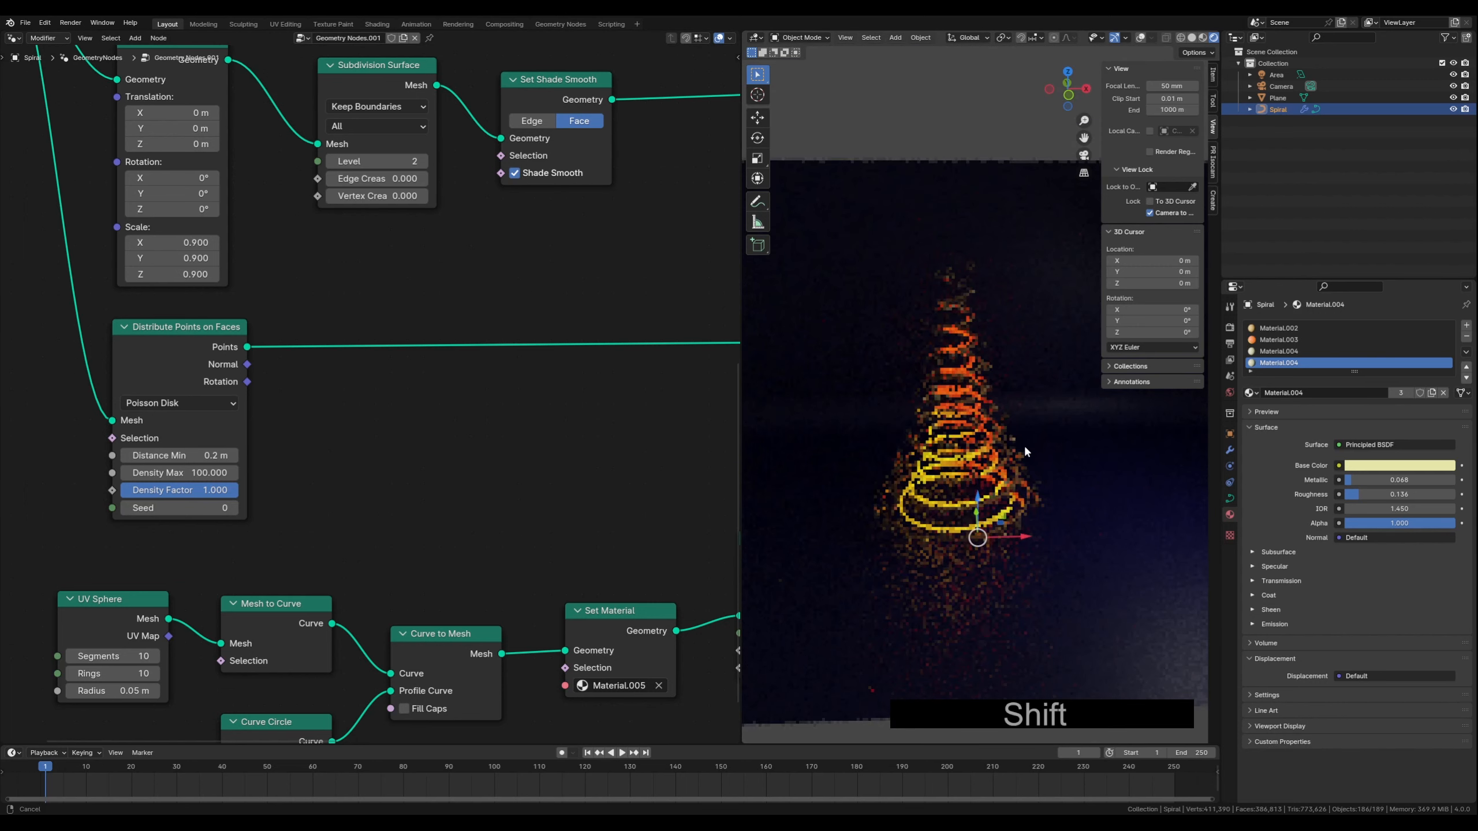
pyautogui.hotkey('shift', 'a')
pyautogui.moveTo(1014, 463)
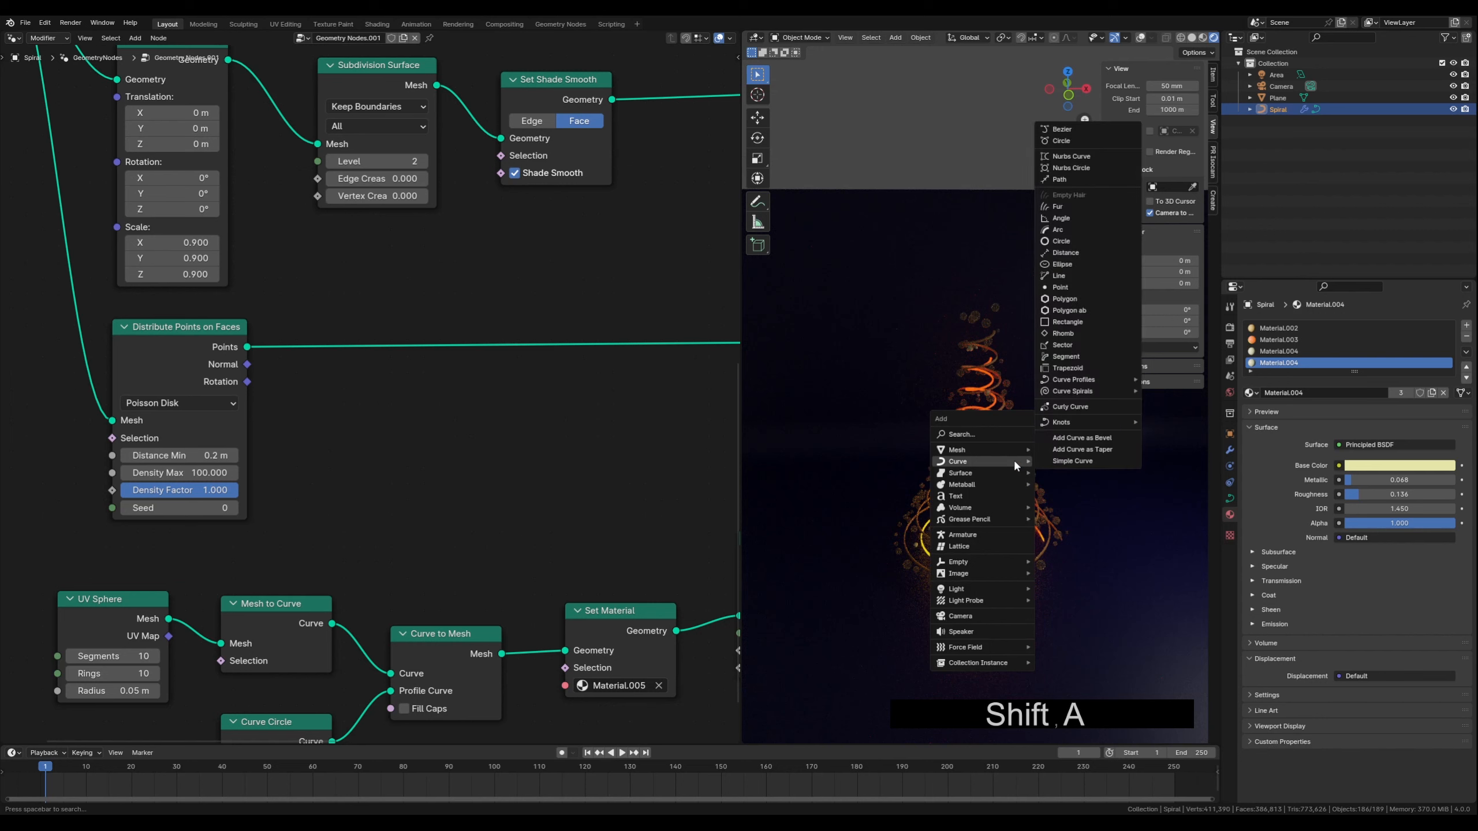
pyautogui.moveTo(1010, 591)
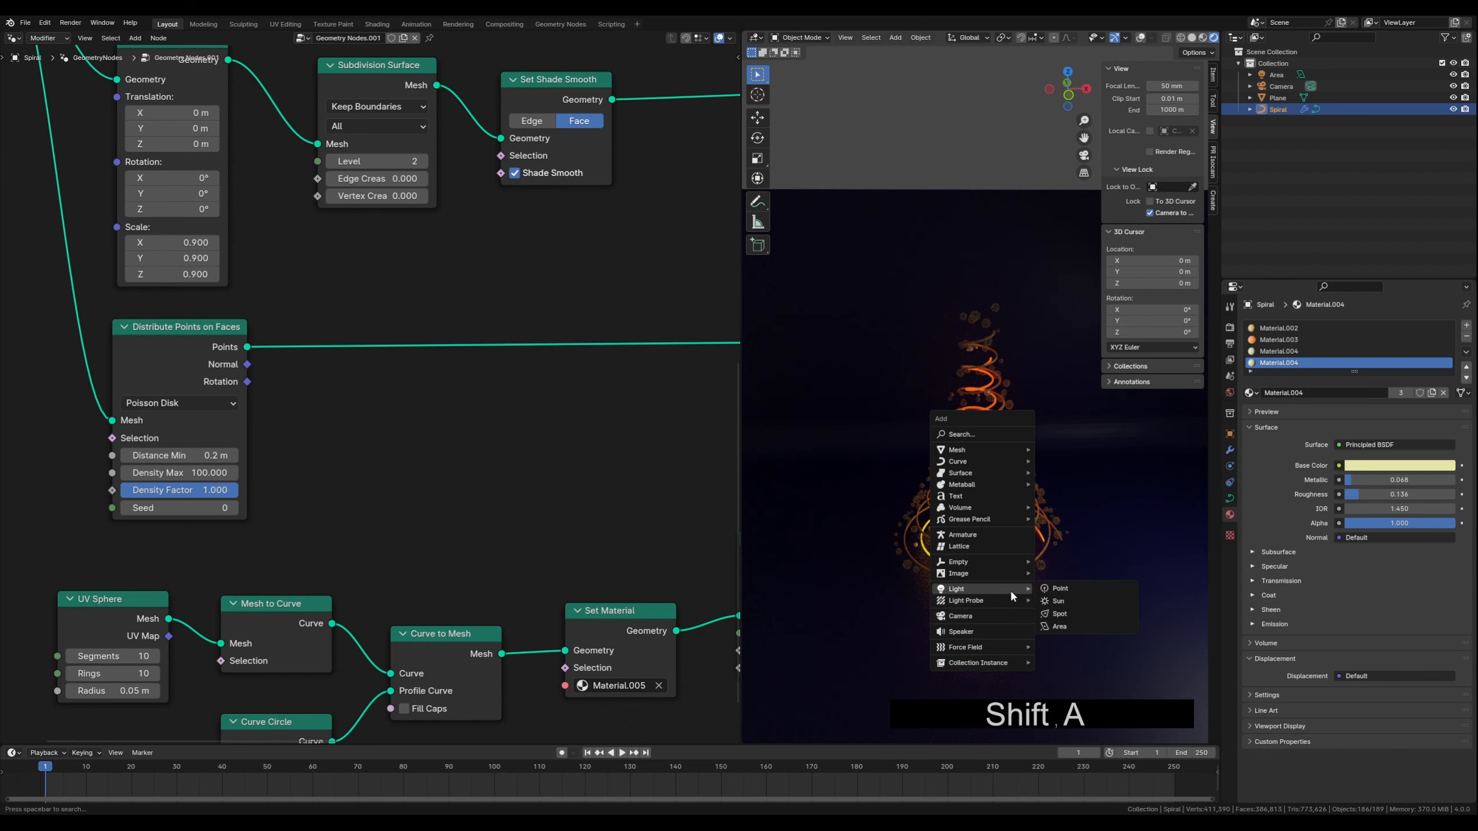
pyautogui.click(1060, 626)
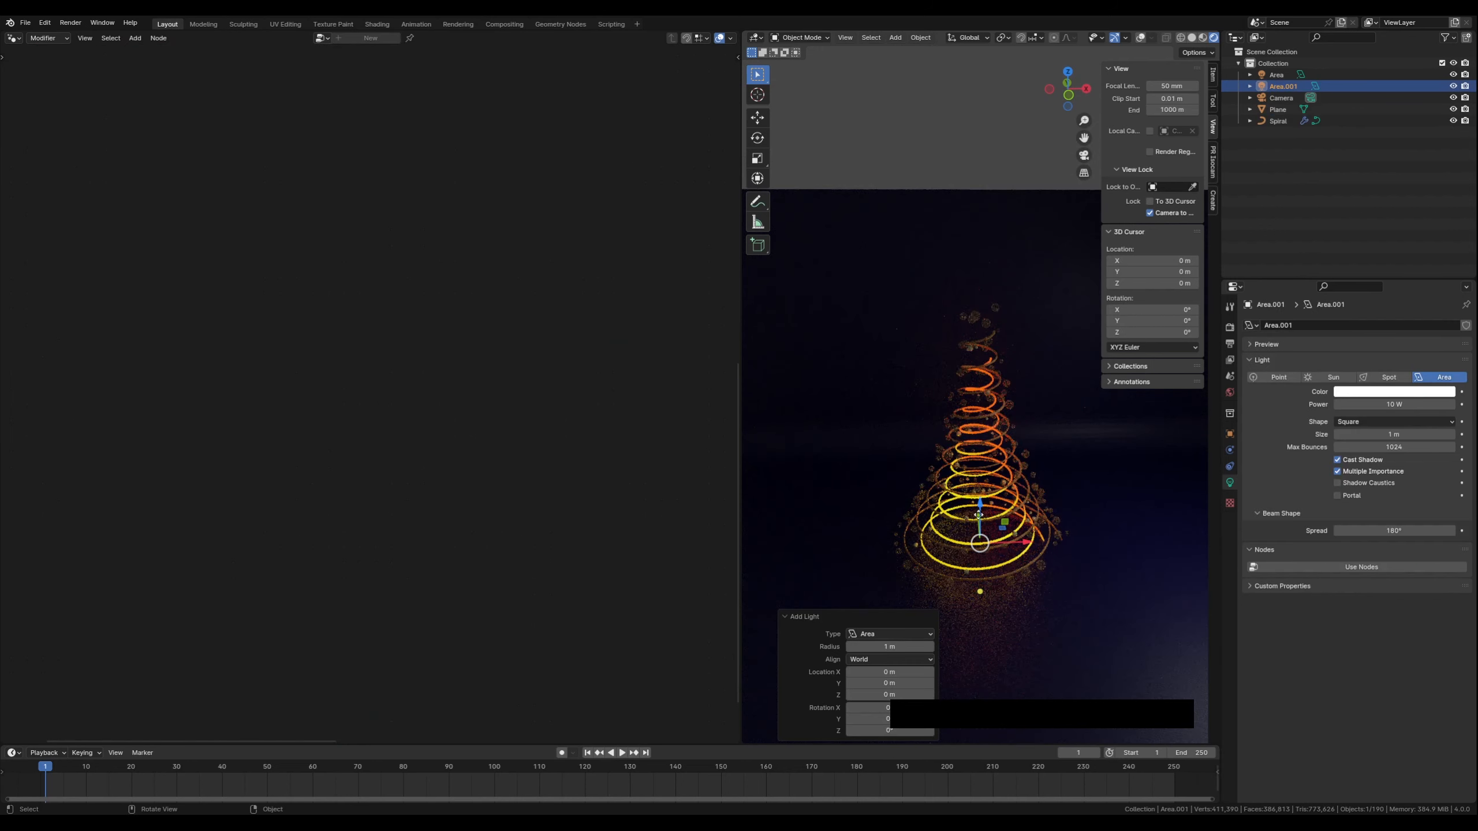
# Raise the area light about 5.7 m above the tree and switch the viewport to rendered shading
pyautogui.moveTo(981, 504); pyautogui.dragTo(957, 185)
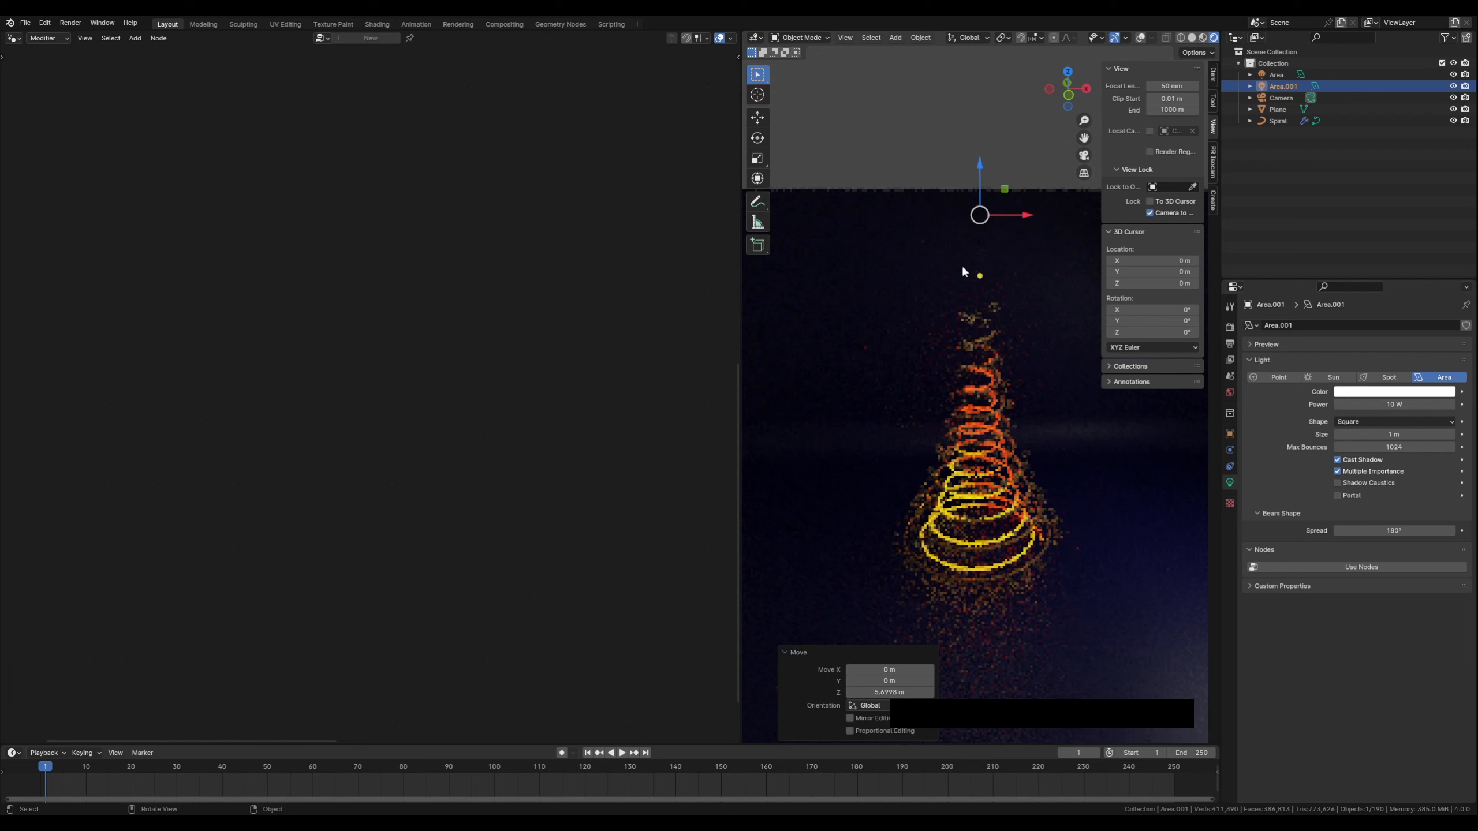
pyautogui.moveTo(964, 269); pyautogui.dragTo(997, 305, button='middle')
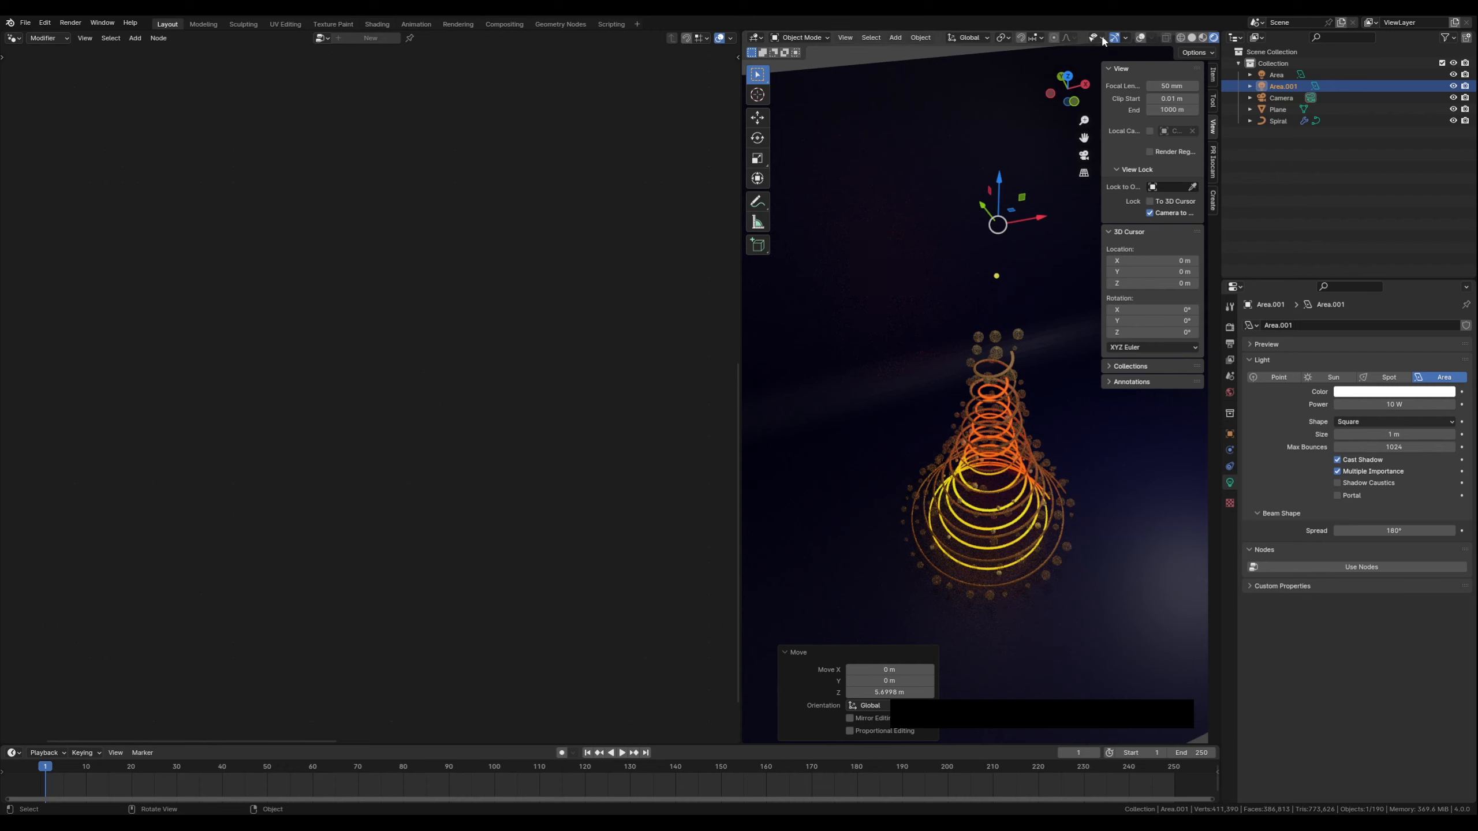
pyautogui.click(1140, 37)
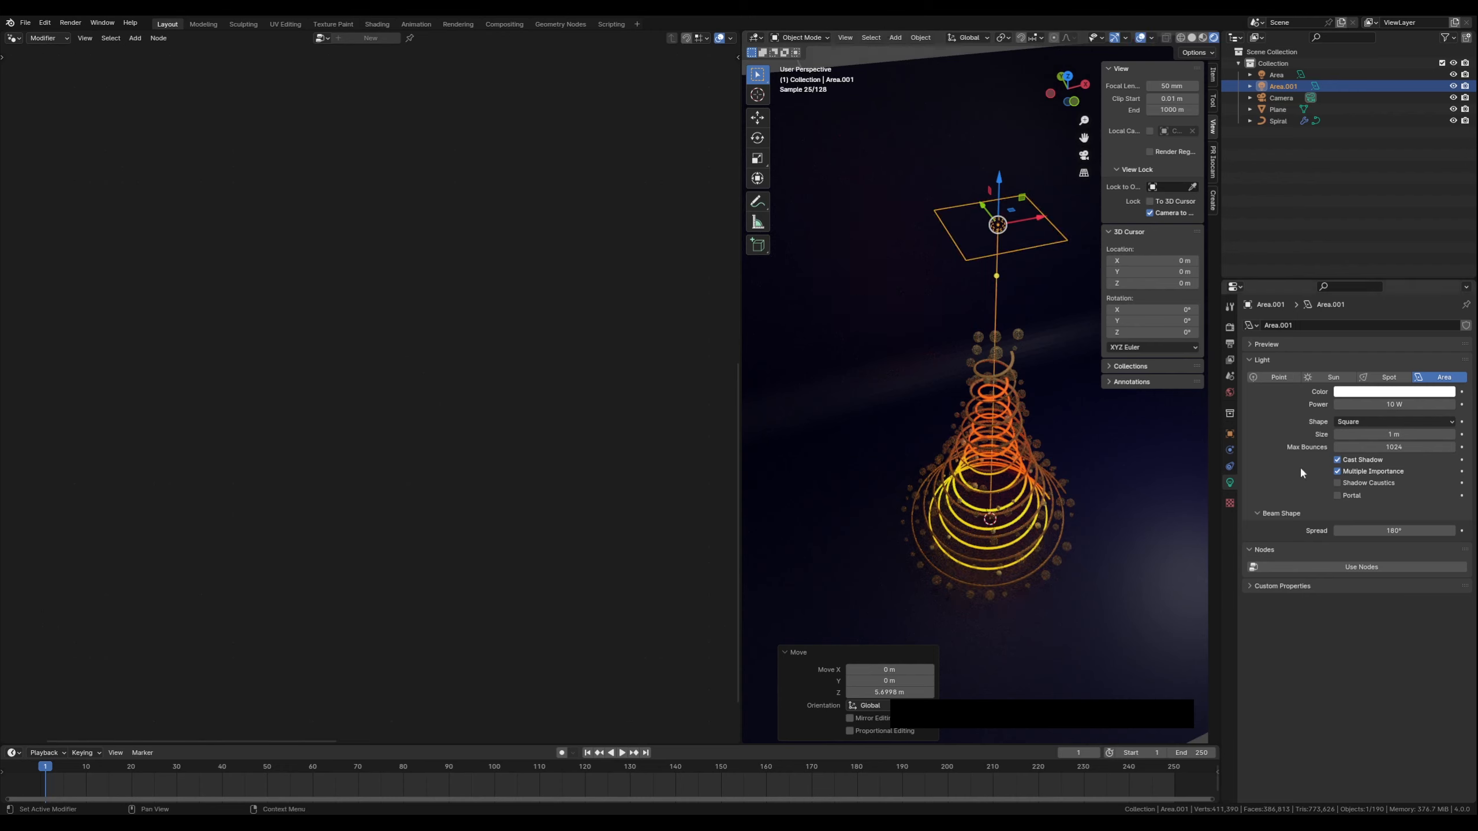
# Set the area light's power to 30 W
pyautogui.click(1364, 403)
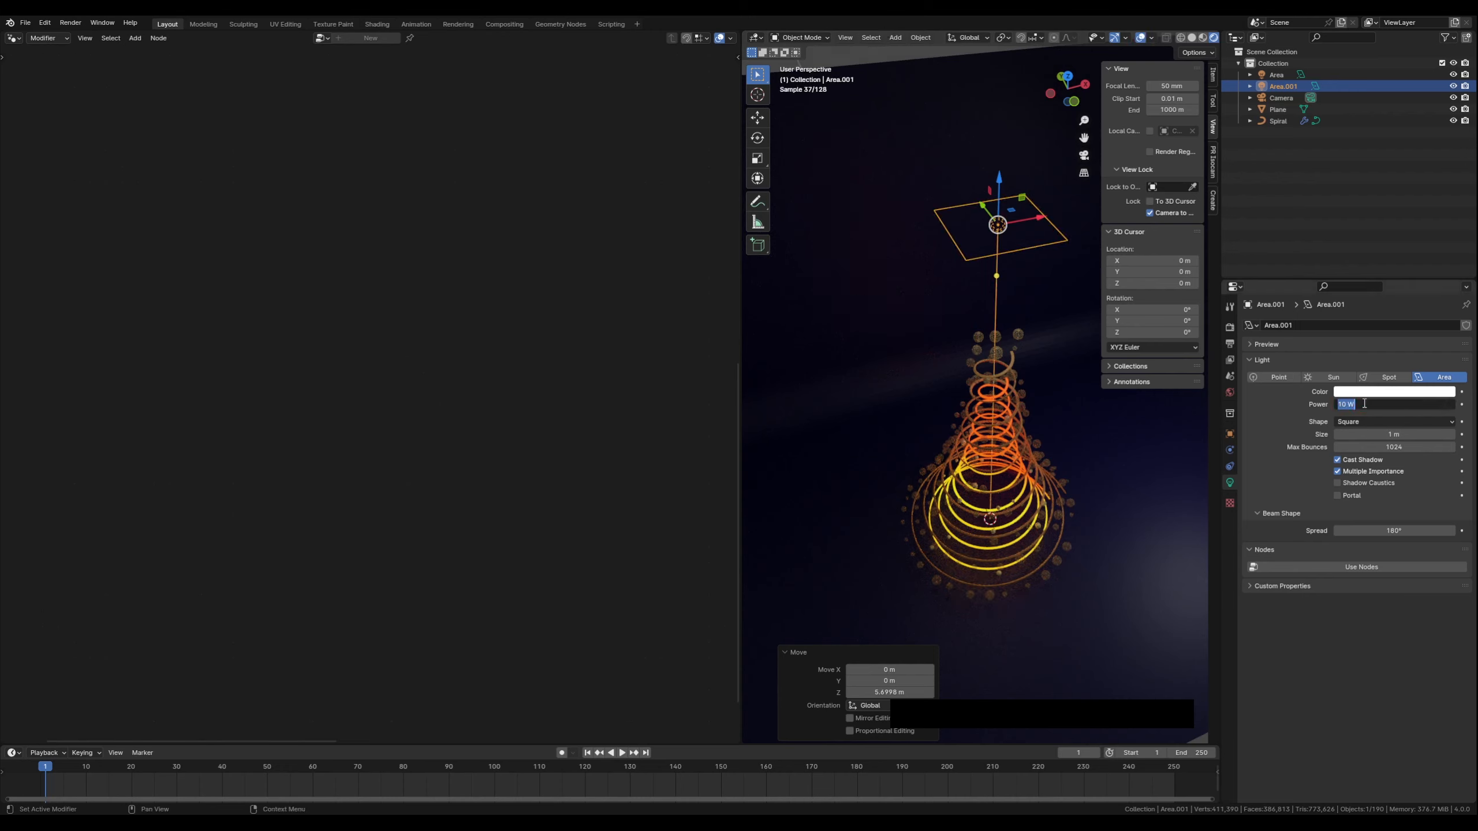
pyautogui.write('30')
pyautogui.press('Return')
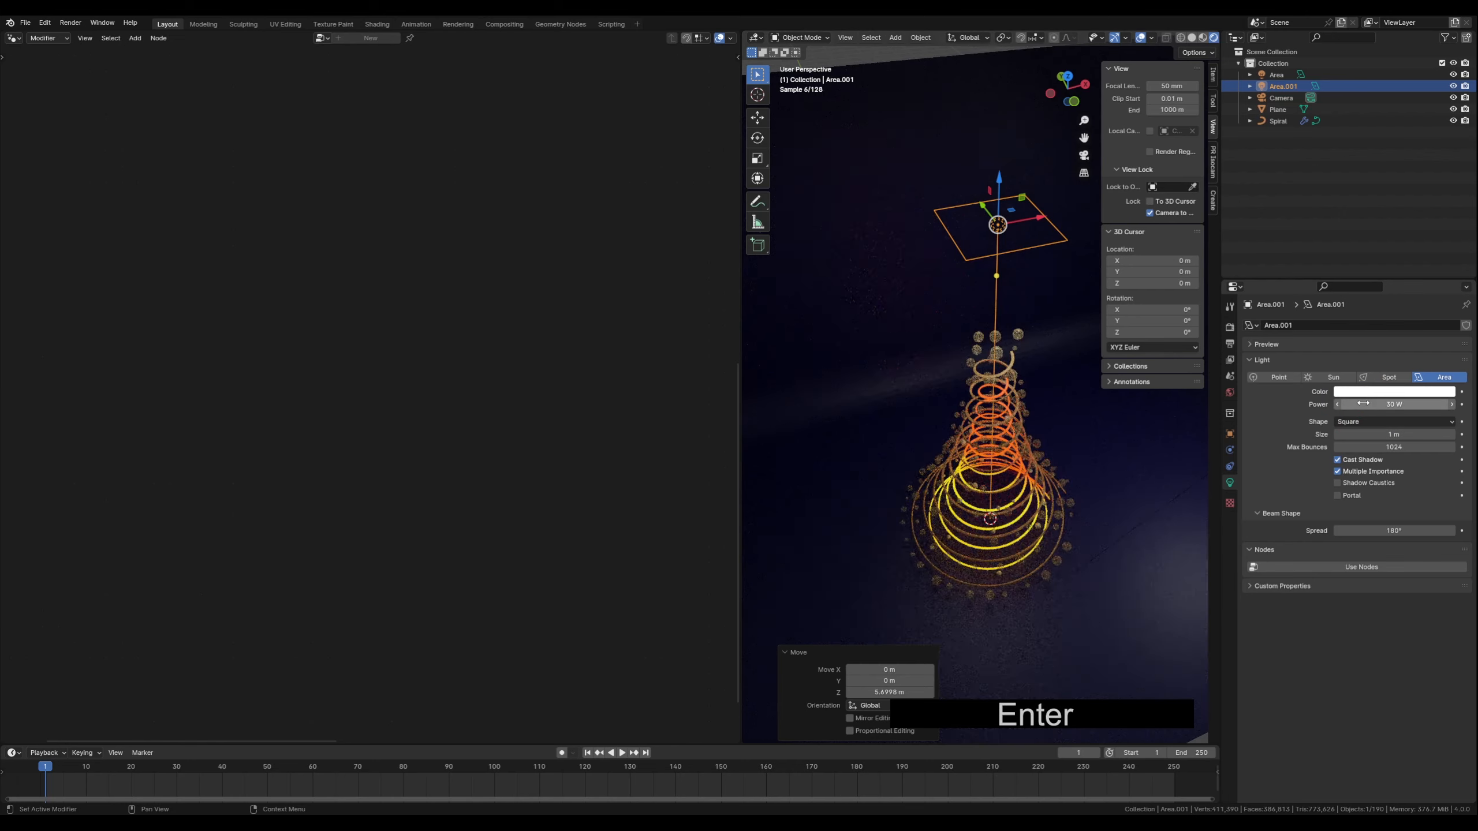
# Give the area light a warm tint with hue 0.094 and saturation 0.329
pyautogui.moveTo(1152, 479); pyautogui.dragTo(989, 427, button='middle')
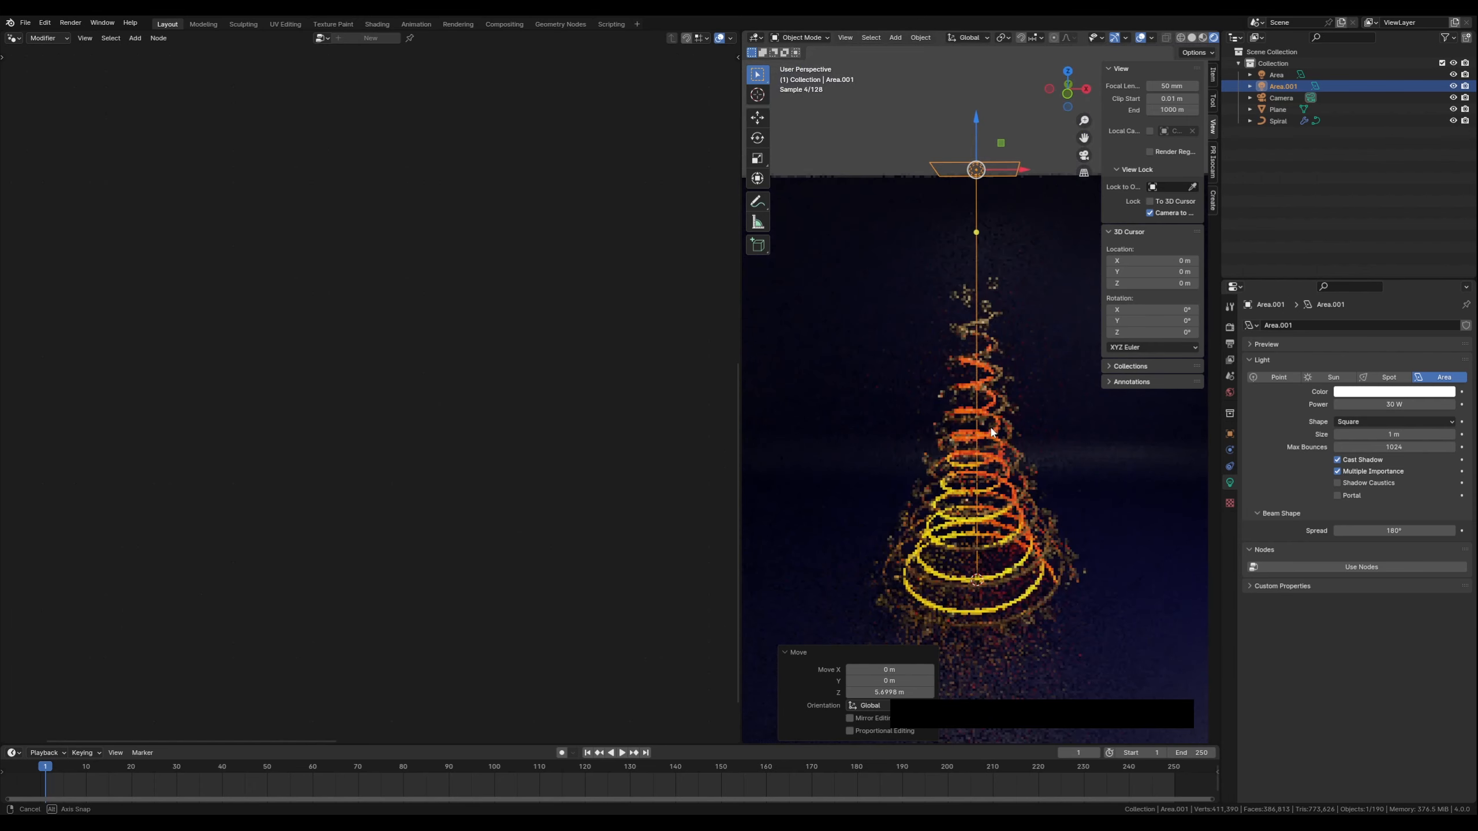
pyautogui.click(1356, 392)
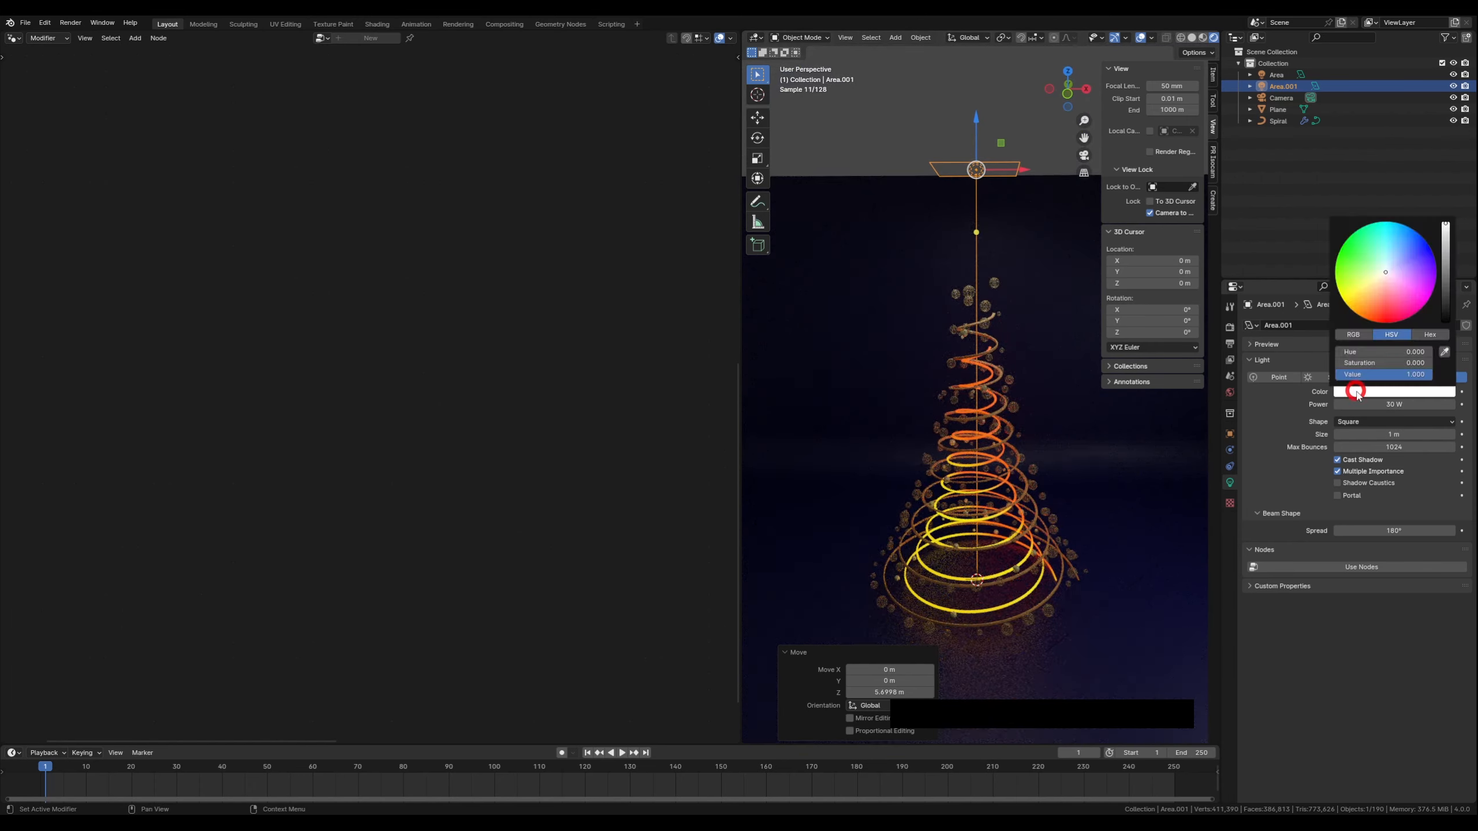
pyautogui.click(1377, 285)
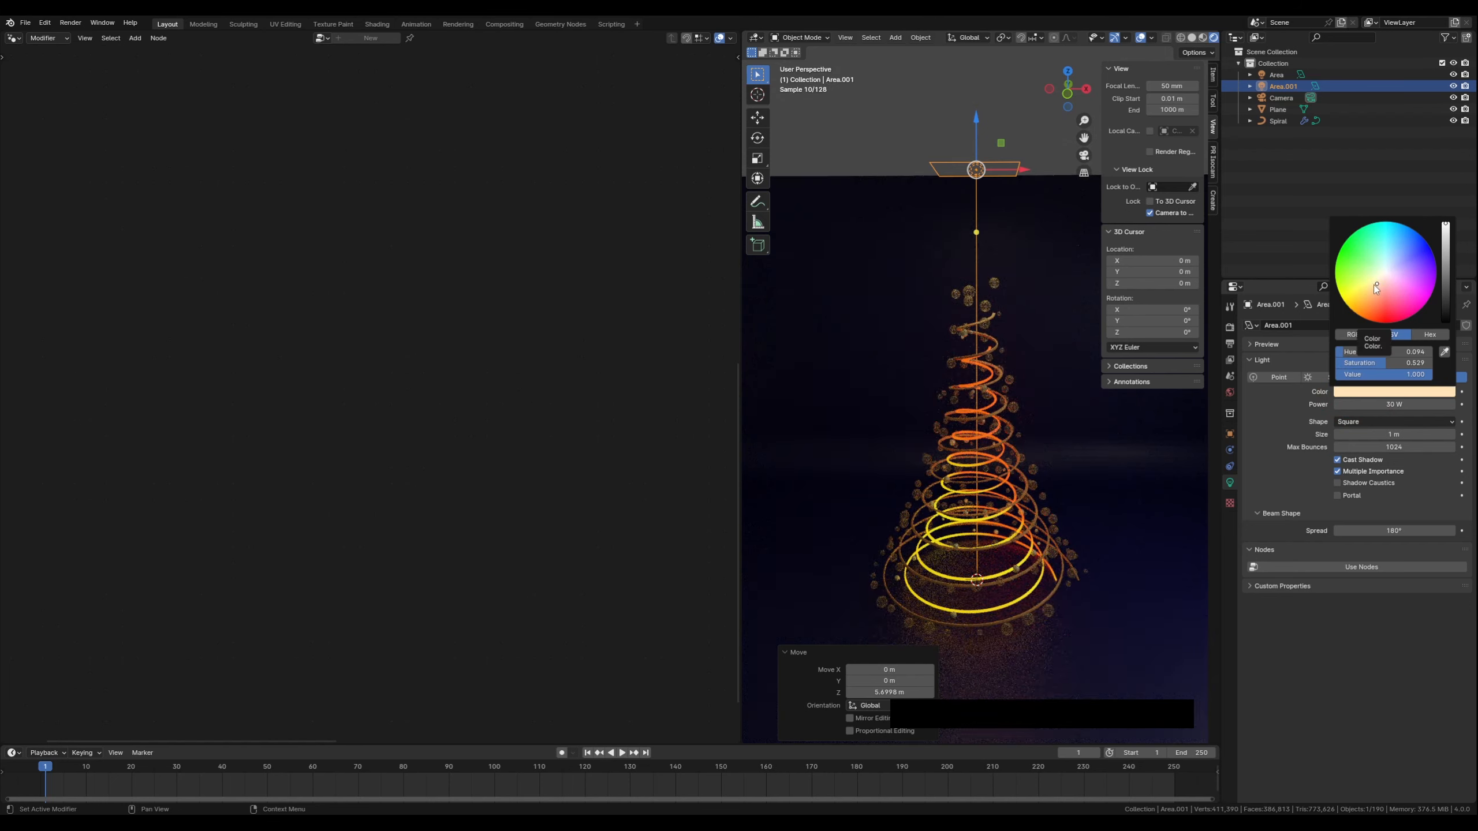
pyautogui.click(1374, 285)
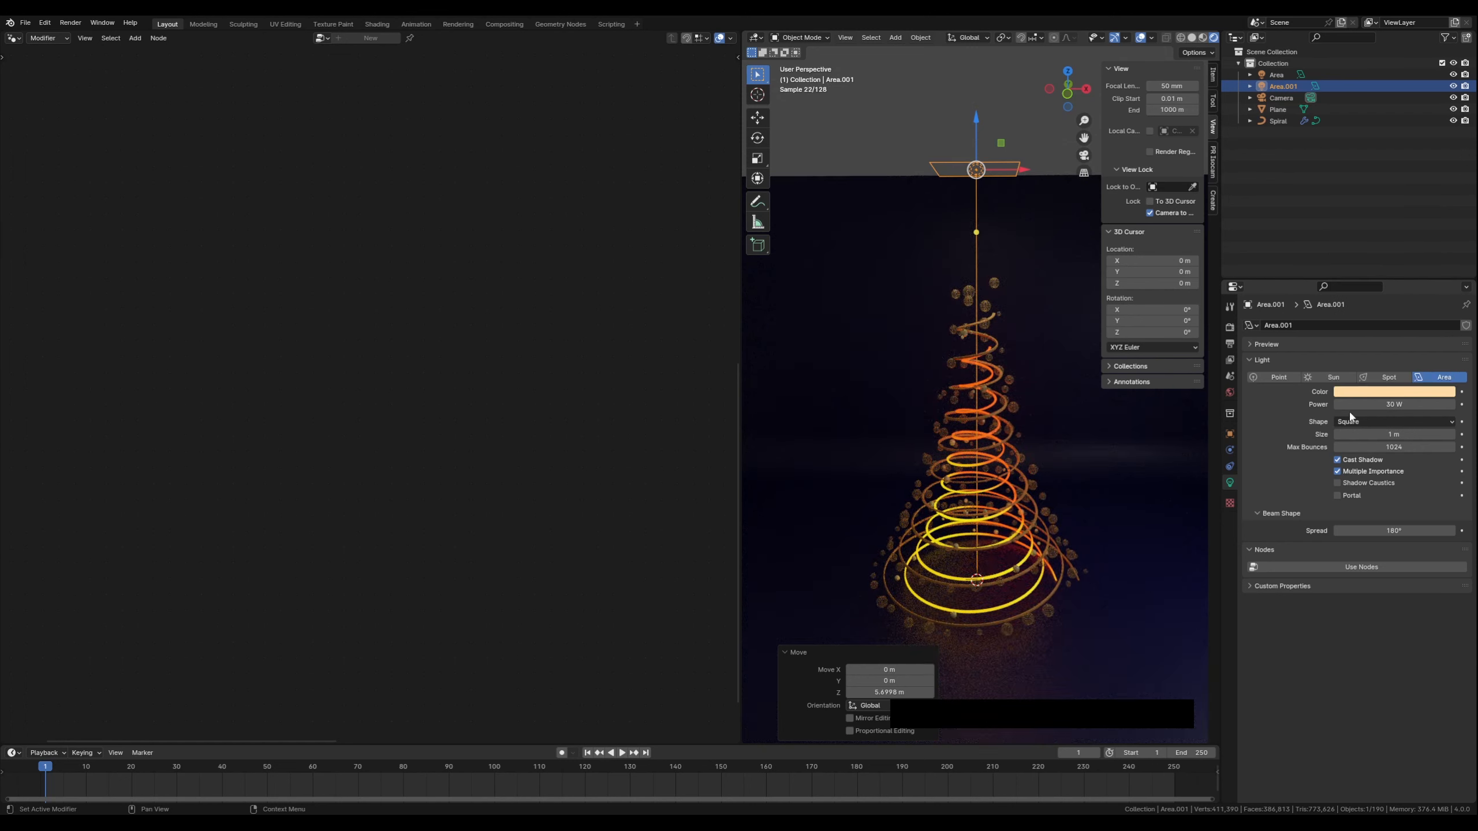
# Change the area light's shape to Disk and enlarge its size to about 1.99 m
pyautogui.click(1360, 422)
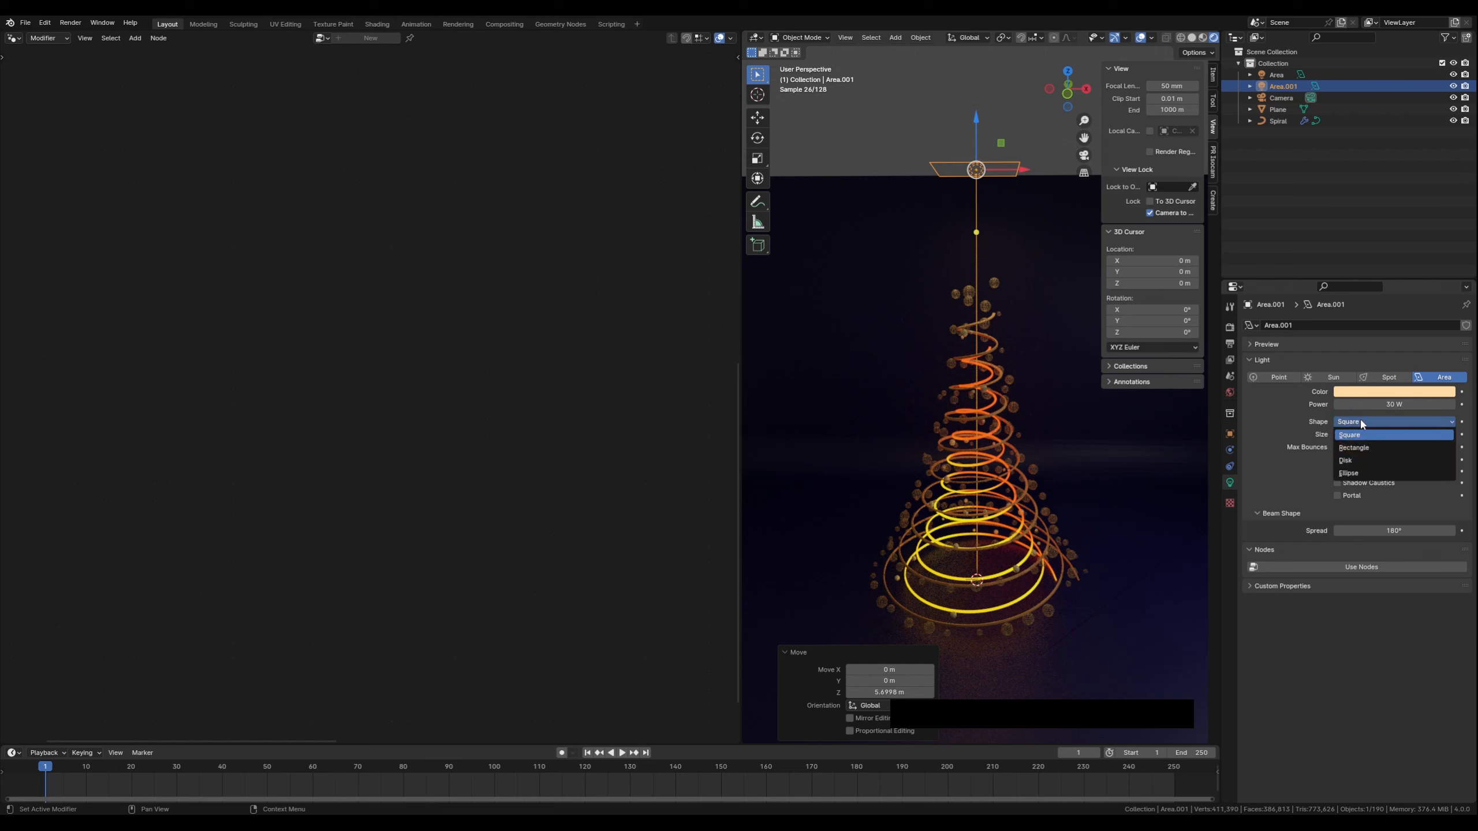
pyautogui.click(1356, 461)
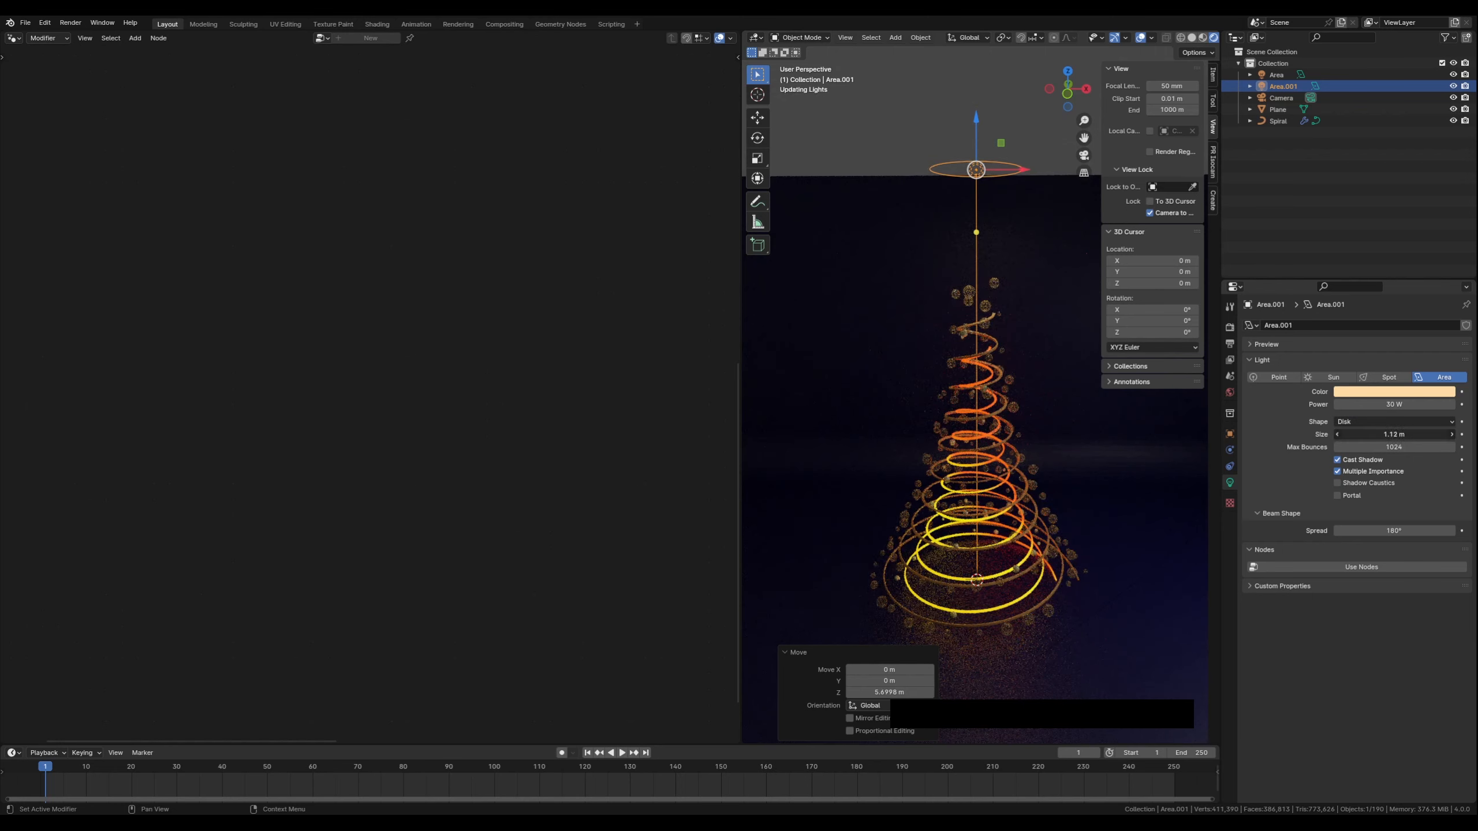
pyautogui.moveTo(1394, 434); pyautogui.dragTo(1440, 435)
pyautogui.moveTo(1364, 435); pyautogui.dragTo(1362, 434)
# Set the area light's power to 100 W
pyautogui.click(1358, 405)
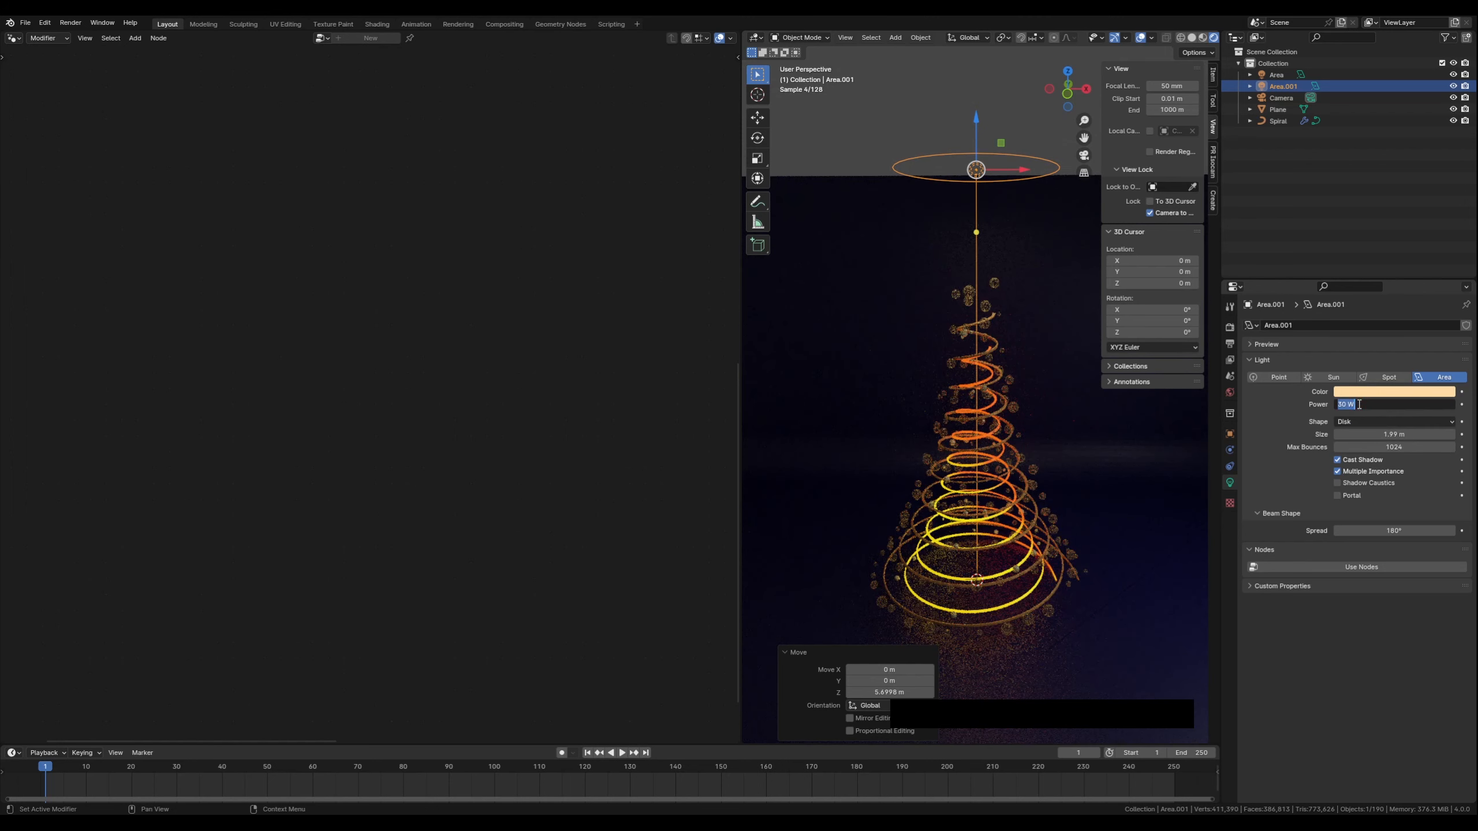
pyautogui.write('100')
pyautogui.press('Return')
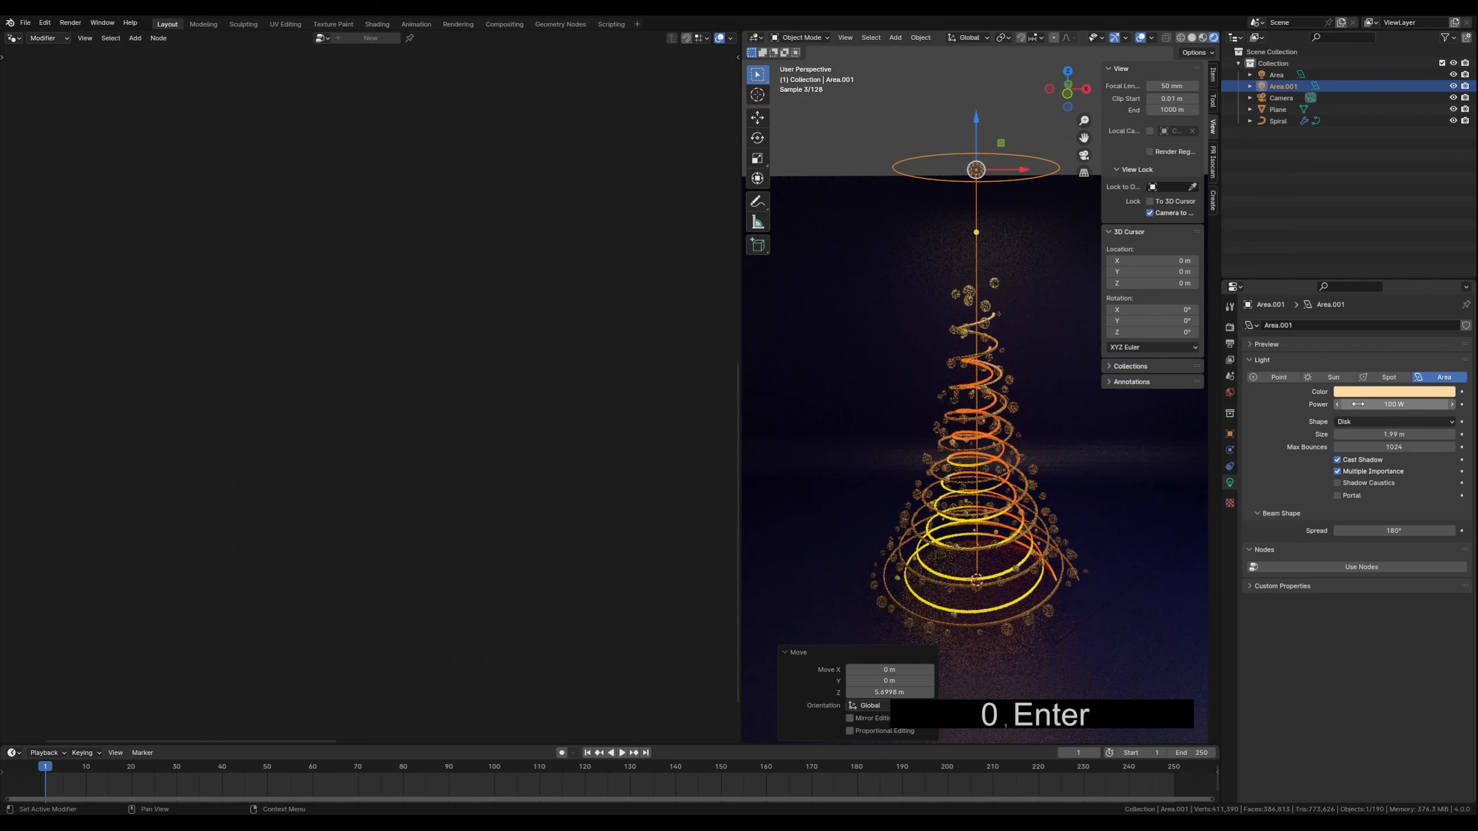
# Select the ground plane and apply Shade Smooth to it
pyautogui.click(938, 527)
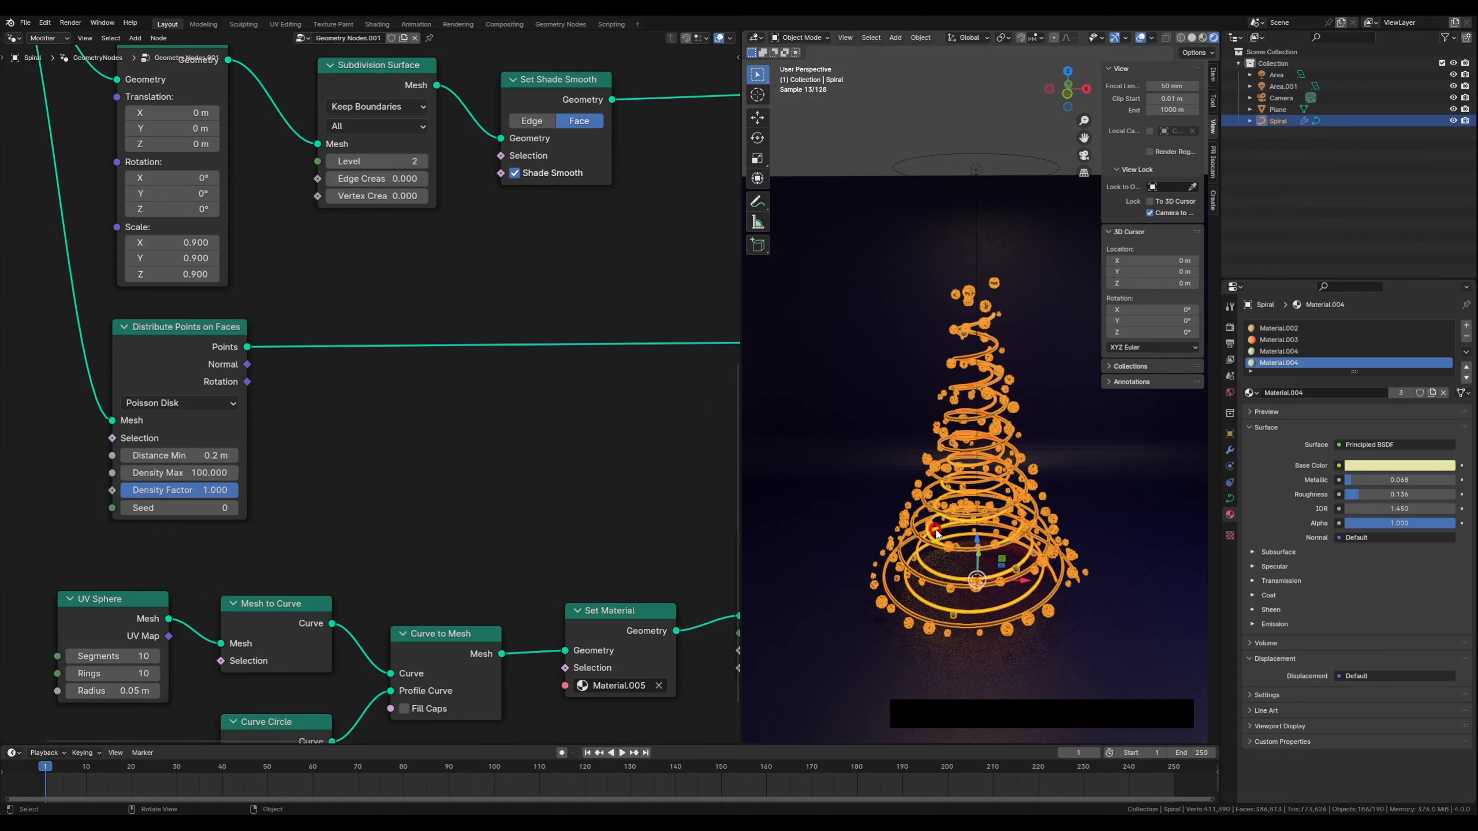
pyautogui.scroll(2, 939, 528)
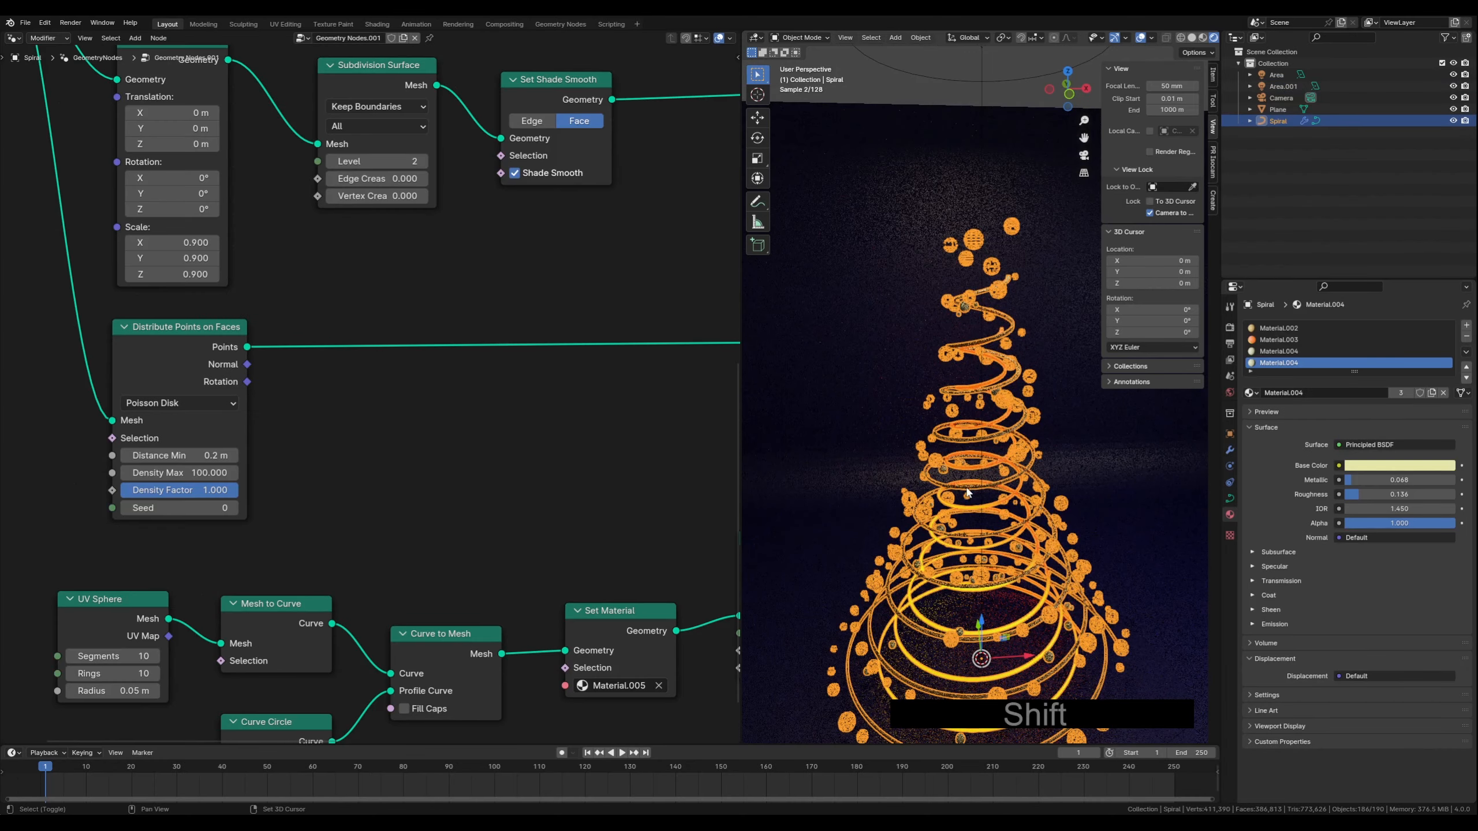
pyautogui.keyDown('shift'); pyautogui.moveTo(939, 528); pyautogui.dragTo(921, 477, button='middle'); pyautogui.keyUp('shift')
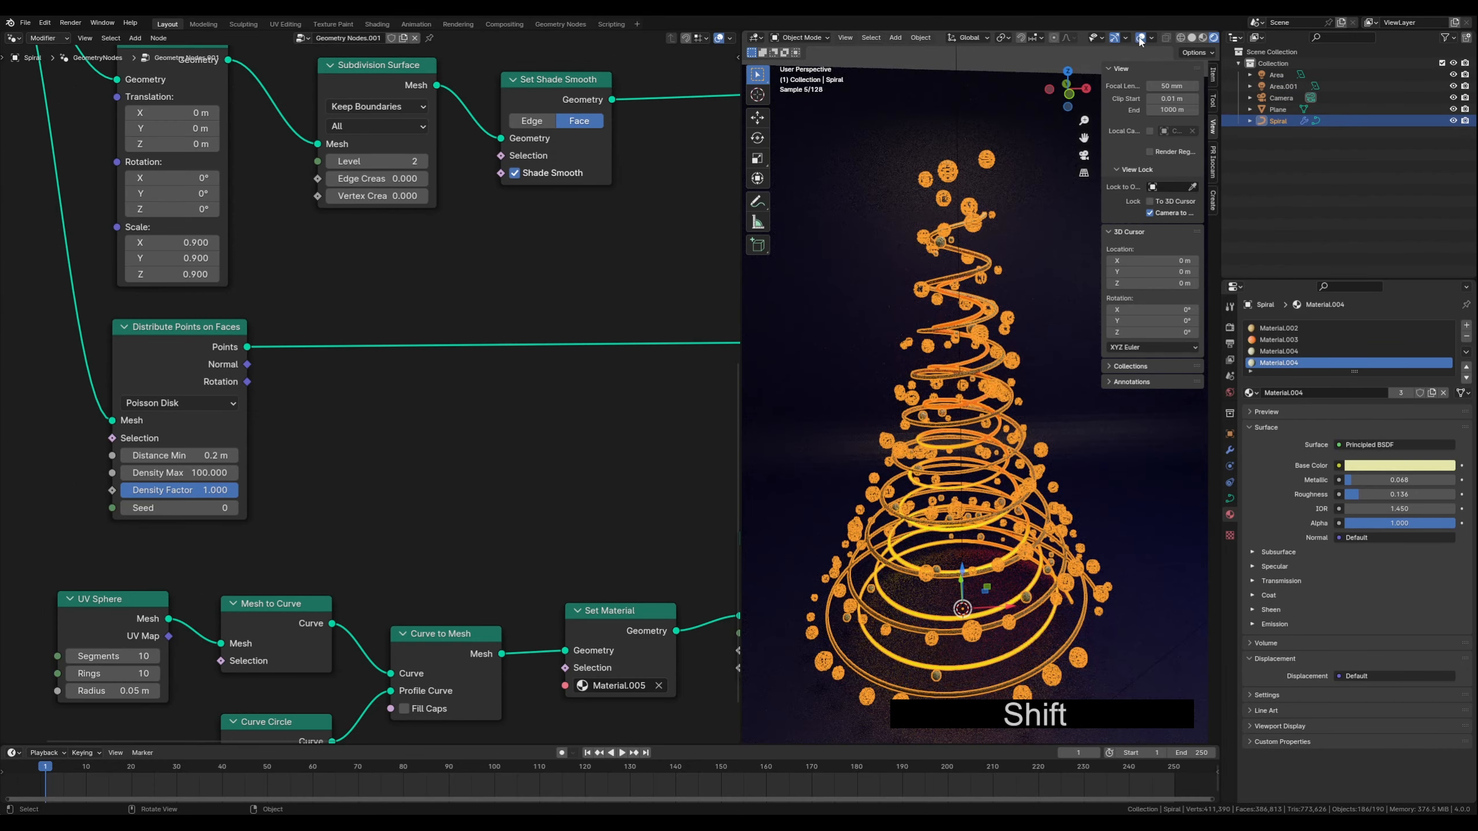
pyautogui.moveTo(967, 378); pyautogui.dragTo(960, 375, button='middle')
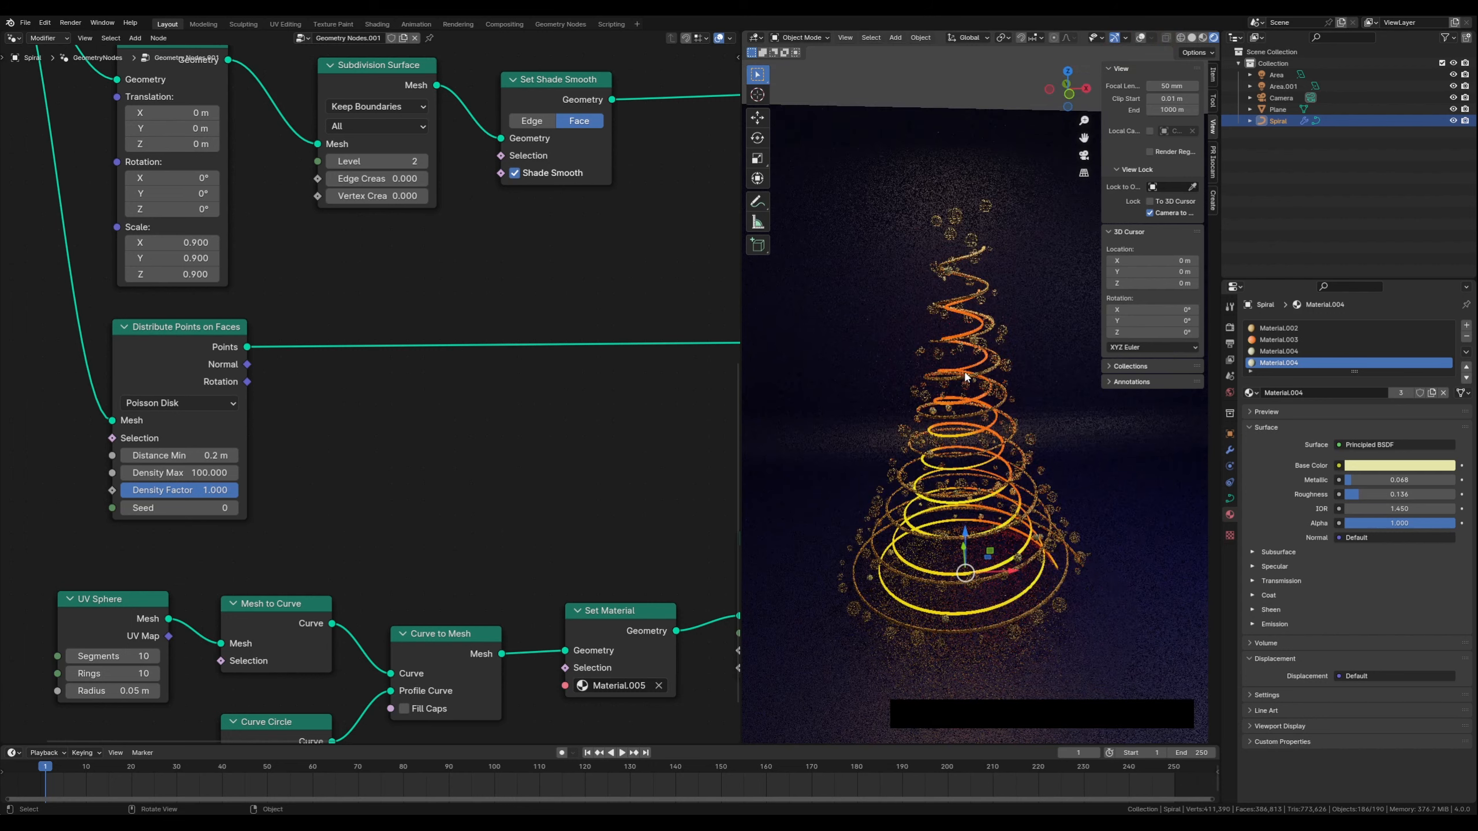
pyautogui.click(1133, 524)
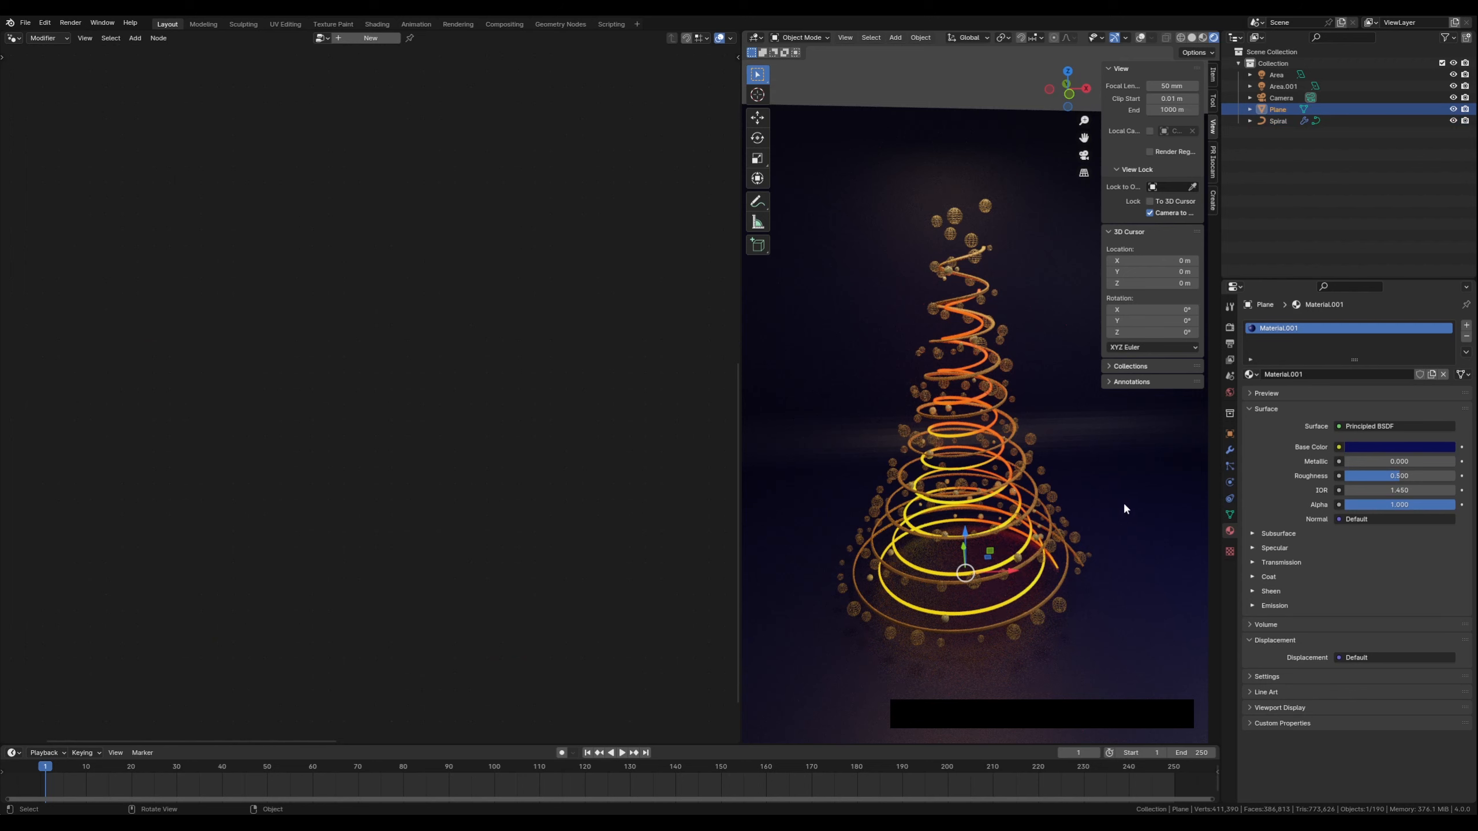
pyautogui.rightClick(1122, 502)
pyautogui.click(1096, 505)
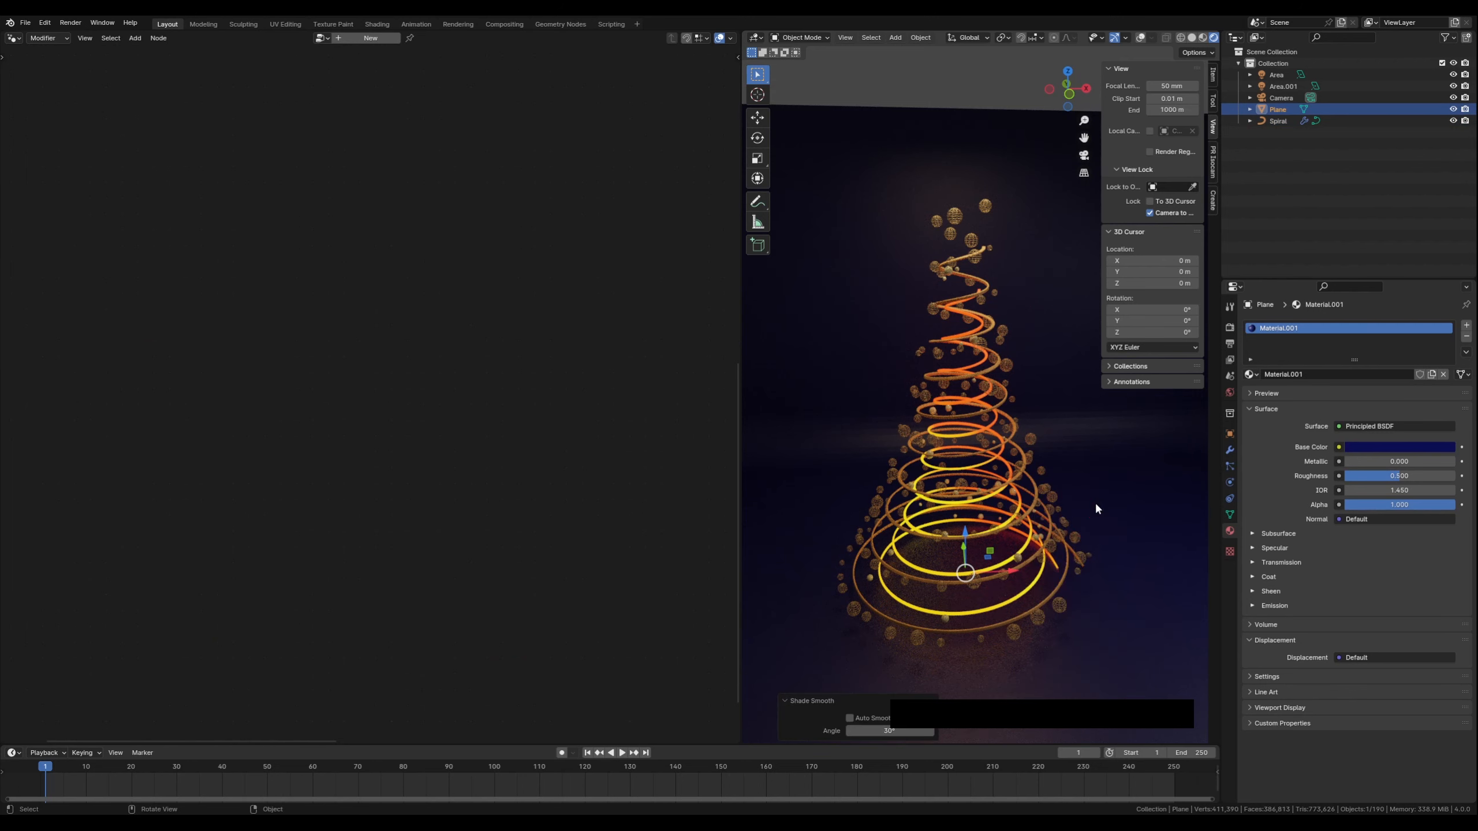
# Raise the ground plane material's roughness to 0.676
pyautogui.moveTo(1076, 506); pyautogui.dragTo(1027, 479, button='middle')
pyautogui.scroll(1, 1027, 476)
pyautogui.click(1132, 530)
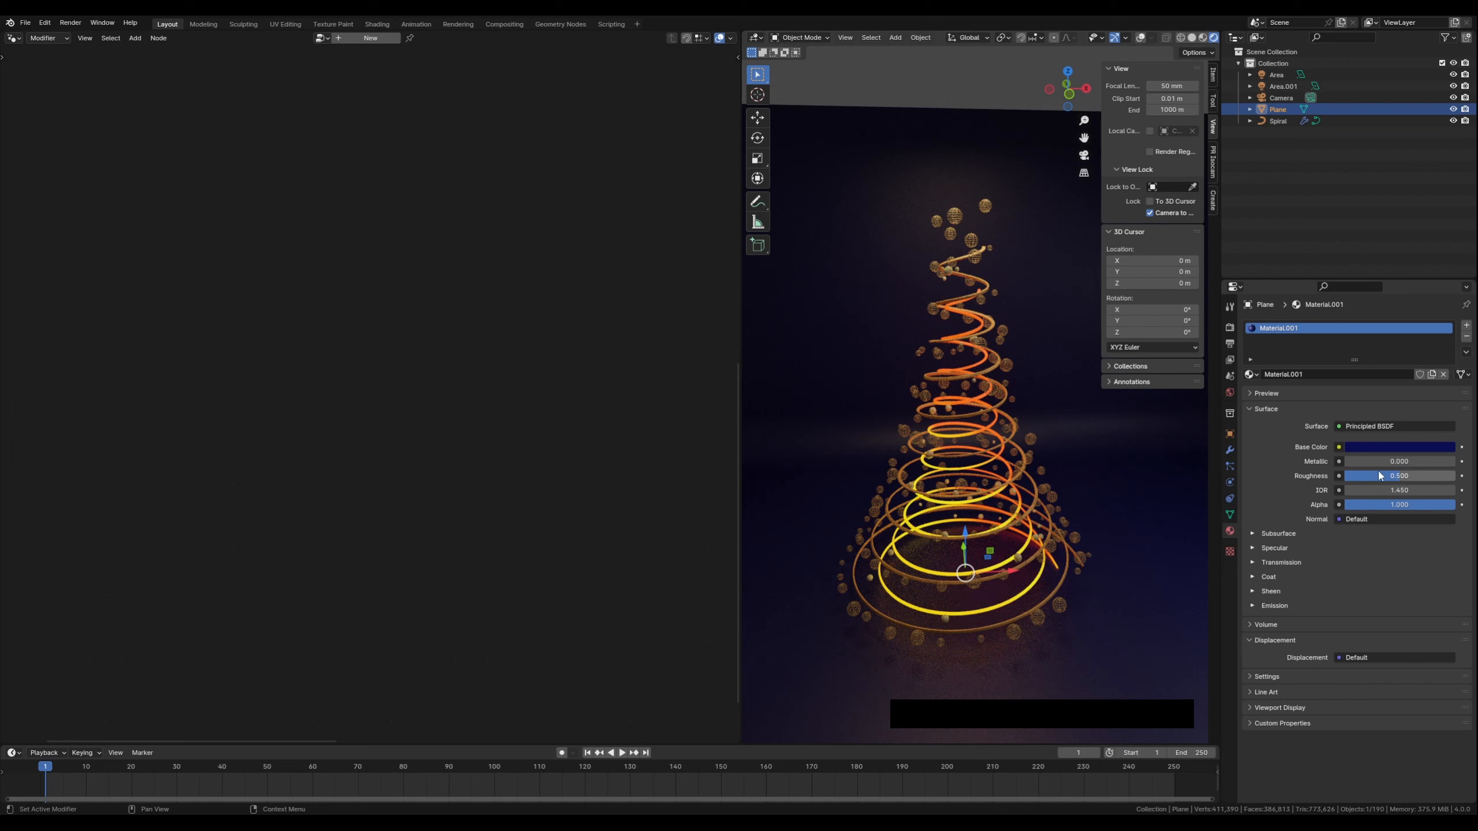
pyautogui.moveTo(1390, 476); pyautogui.dragTo(1418, 477)
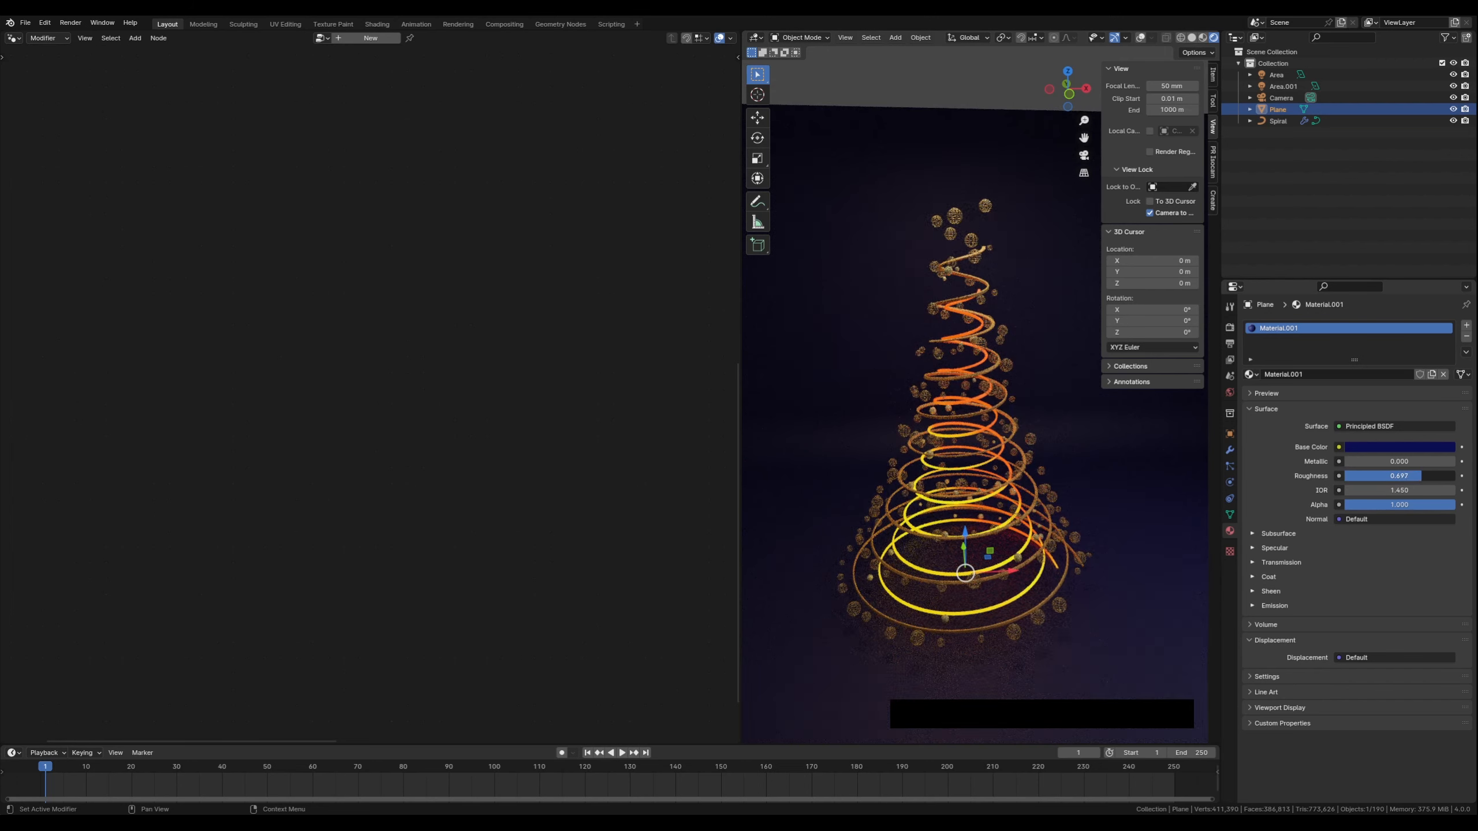
pyautogui.moveTo(1421, 476); pyautogui.dragTo(1418, 476)
# Darken the ground plane's base color by lowering its value to about 0.049
pyautogui.click(1360, 445)
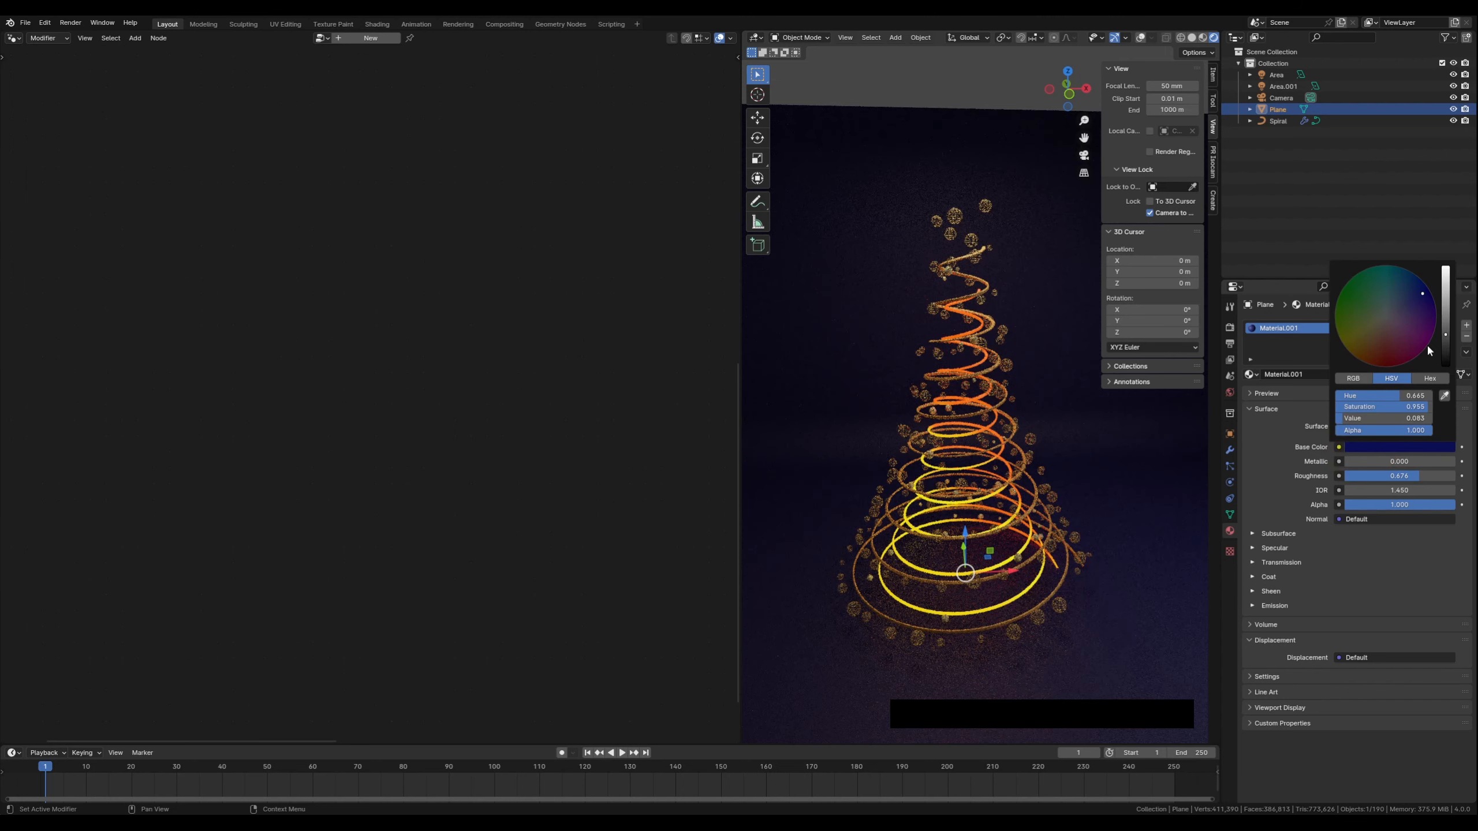
pyautogui.moveTo(1426, 293); pyautogui.dragTo(1447, 344)
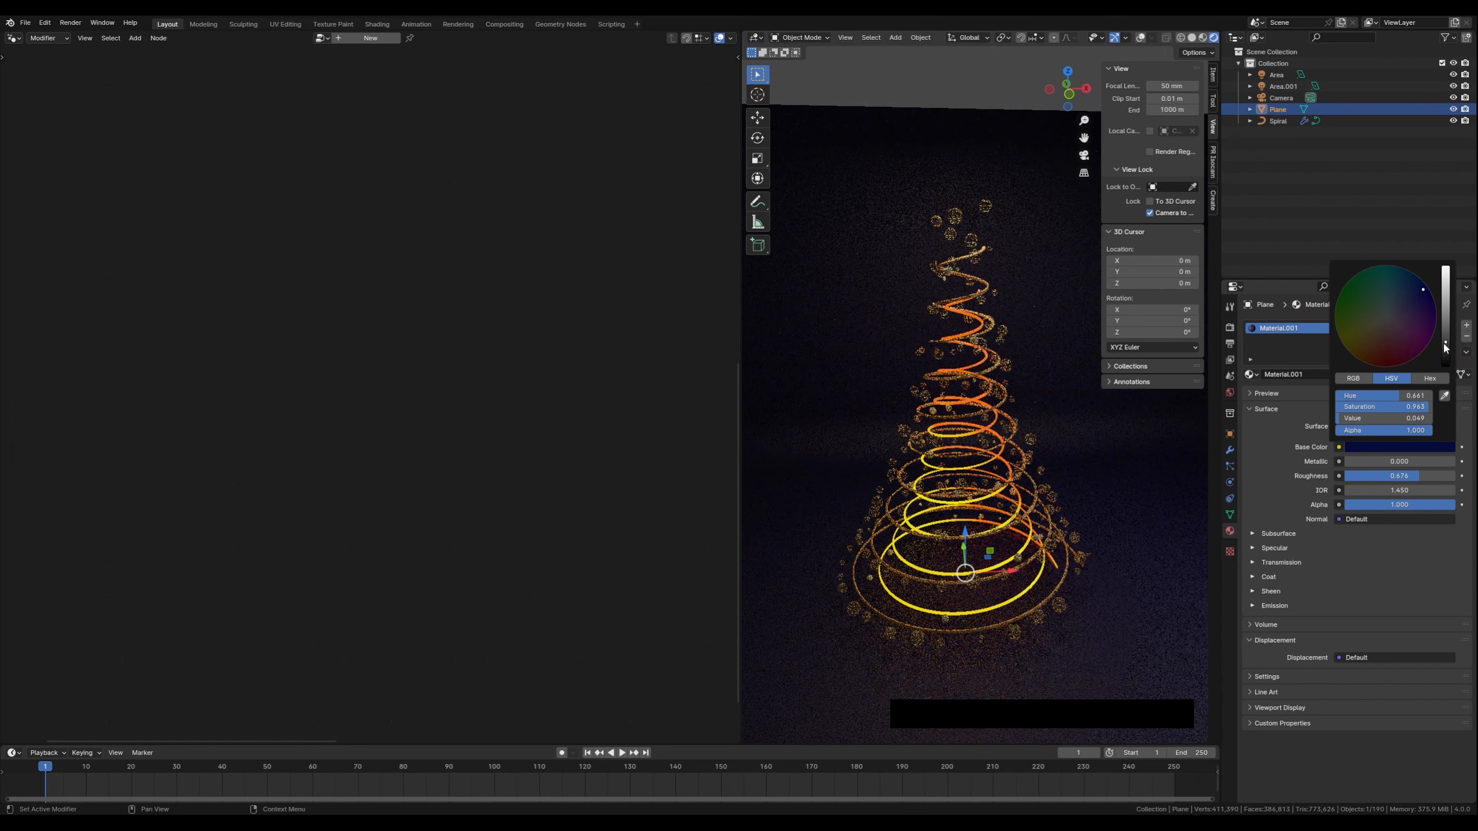
pyautogui.moveTo(1422, 289); pyautogui.dragTo(1426, 291)
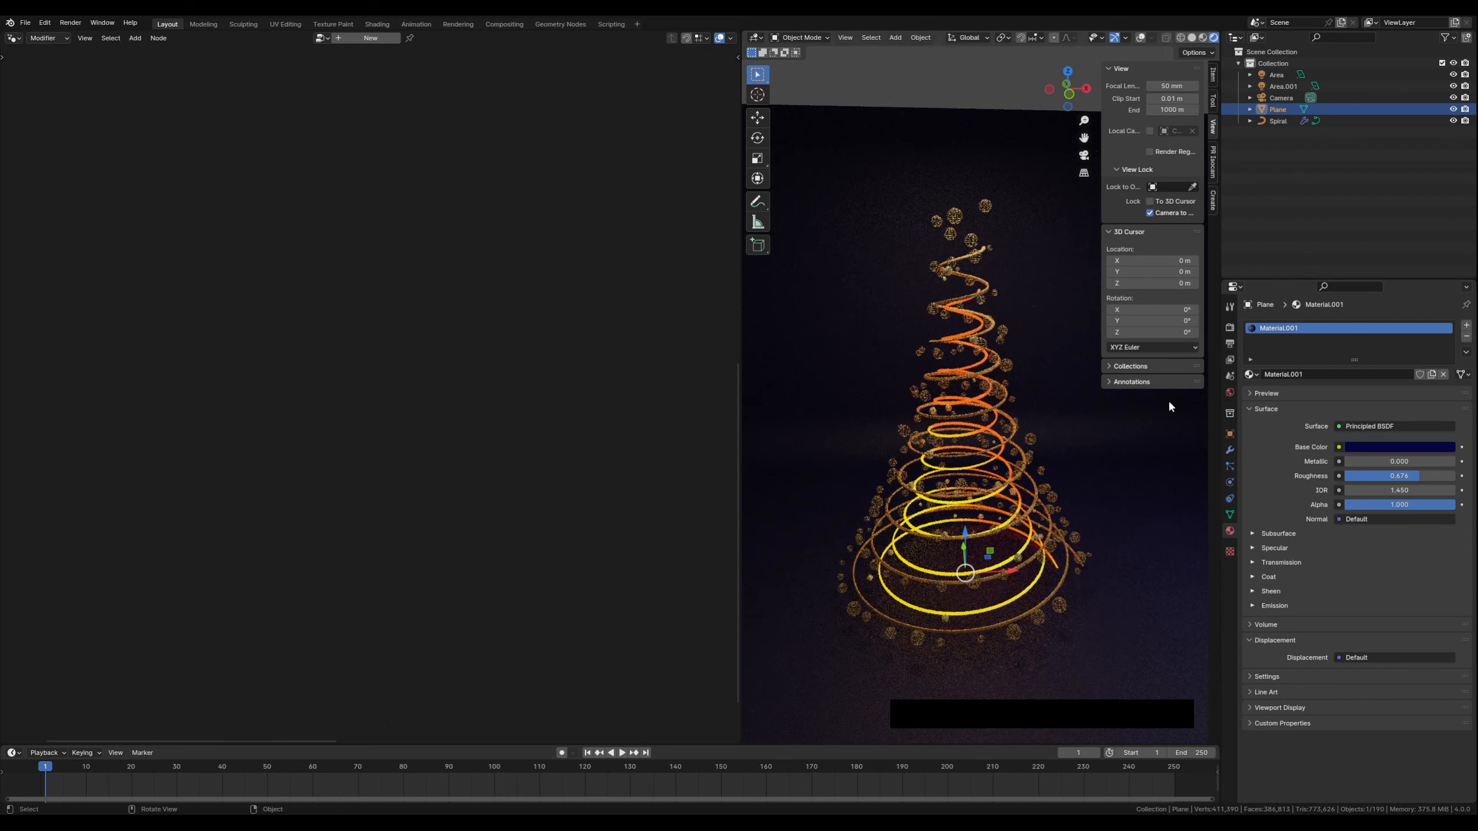
# Select the spiral tree and examine its Geometry Nodes graph
pyautogui.keyDown('shift'); pyautogui.moveTo(917, 520); pyautogui.dragTo(978, 442, button='middle'); pyautogui.keyUp('shift')
pyautogui.scroll(2, 954, 454)
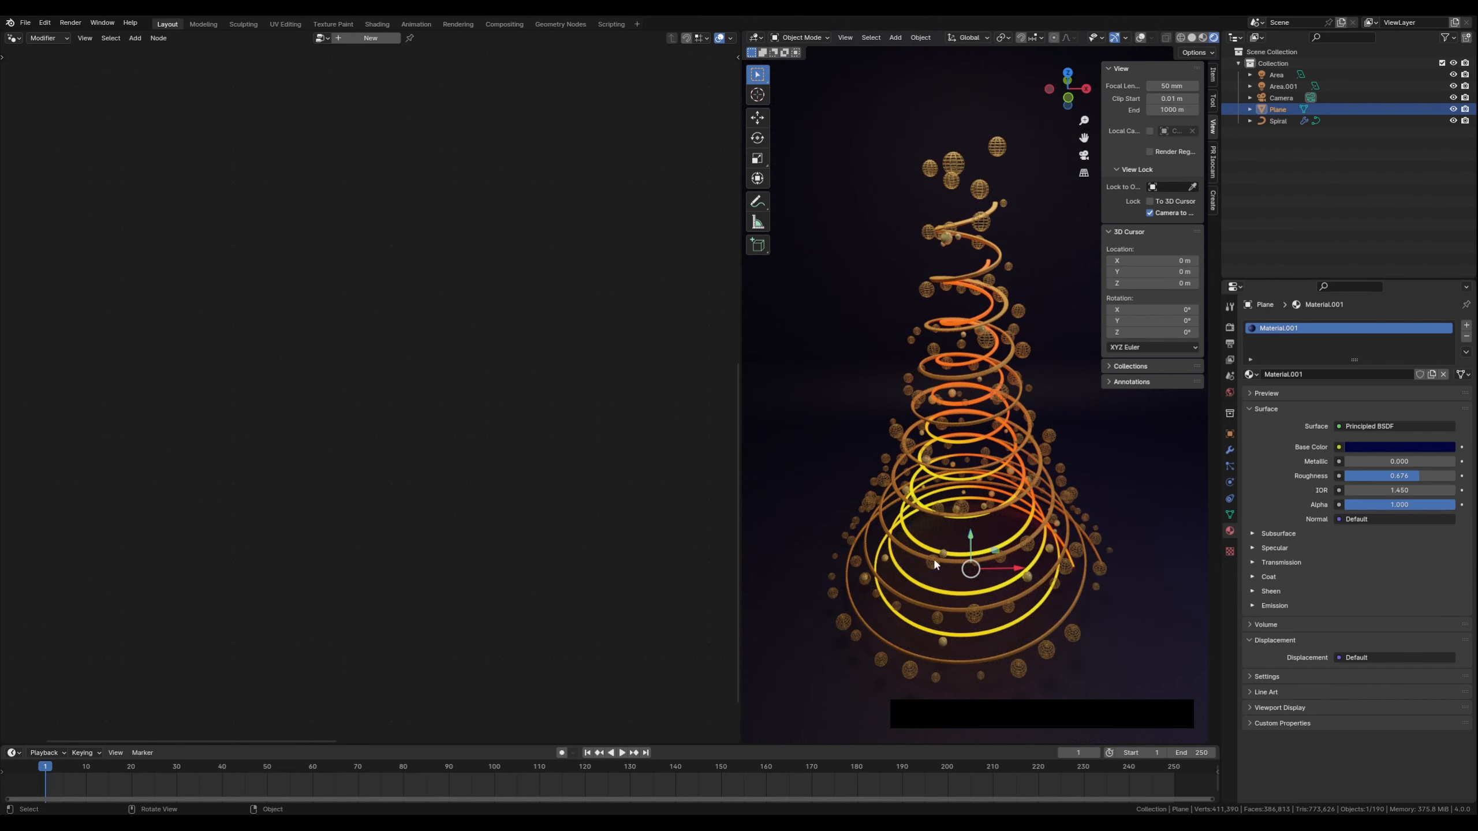
pyautogui.click(910, 549)
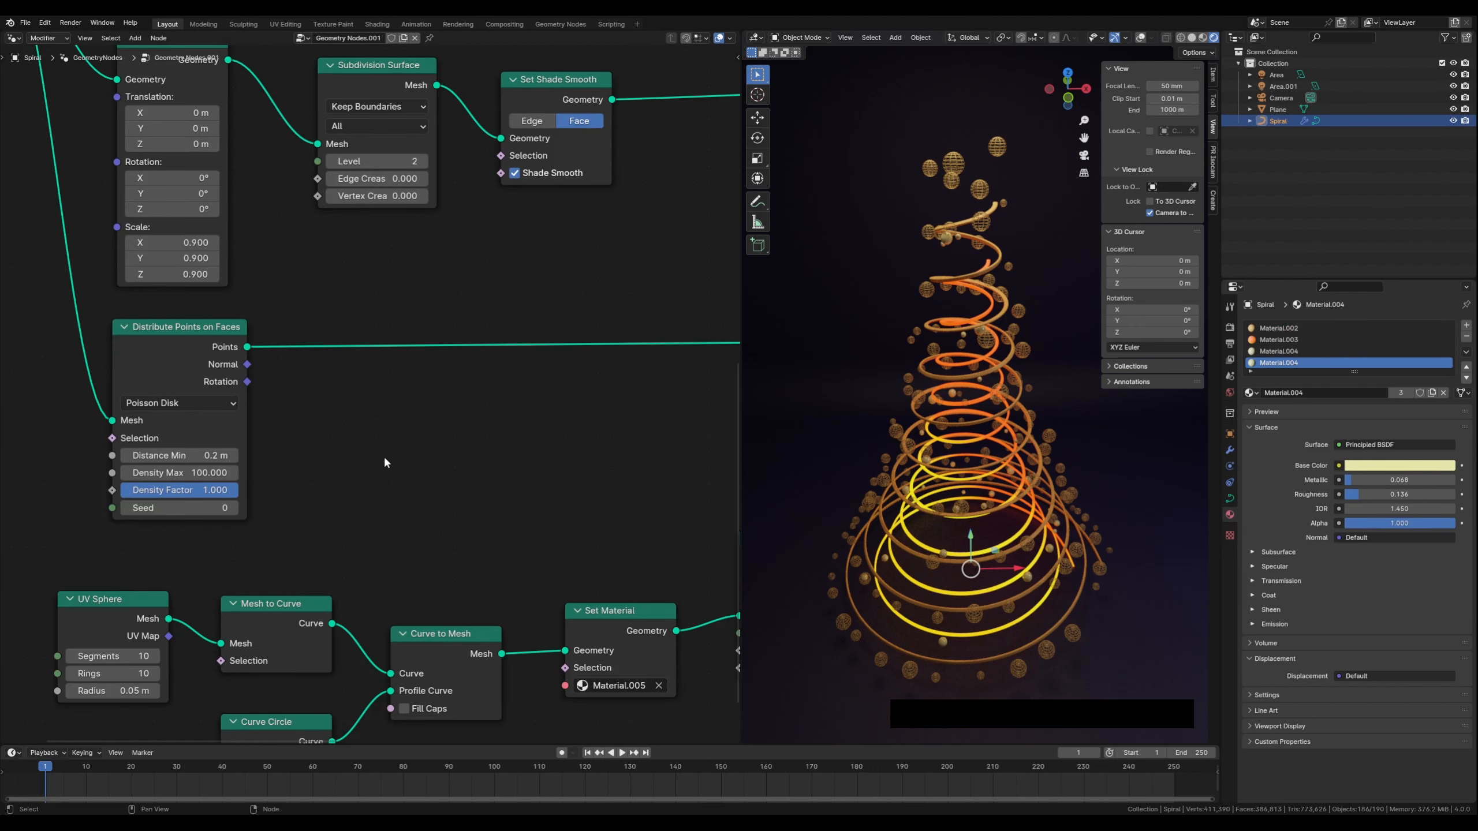
pyautogui.moveTo(510, 454); pyautogui.dragTo(424, 375, button='middle')
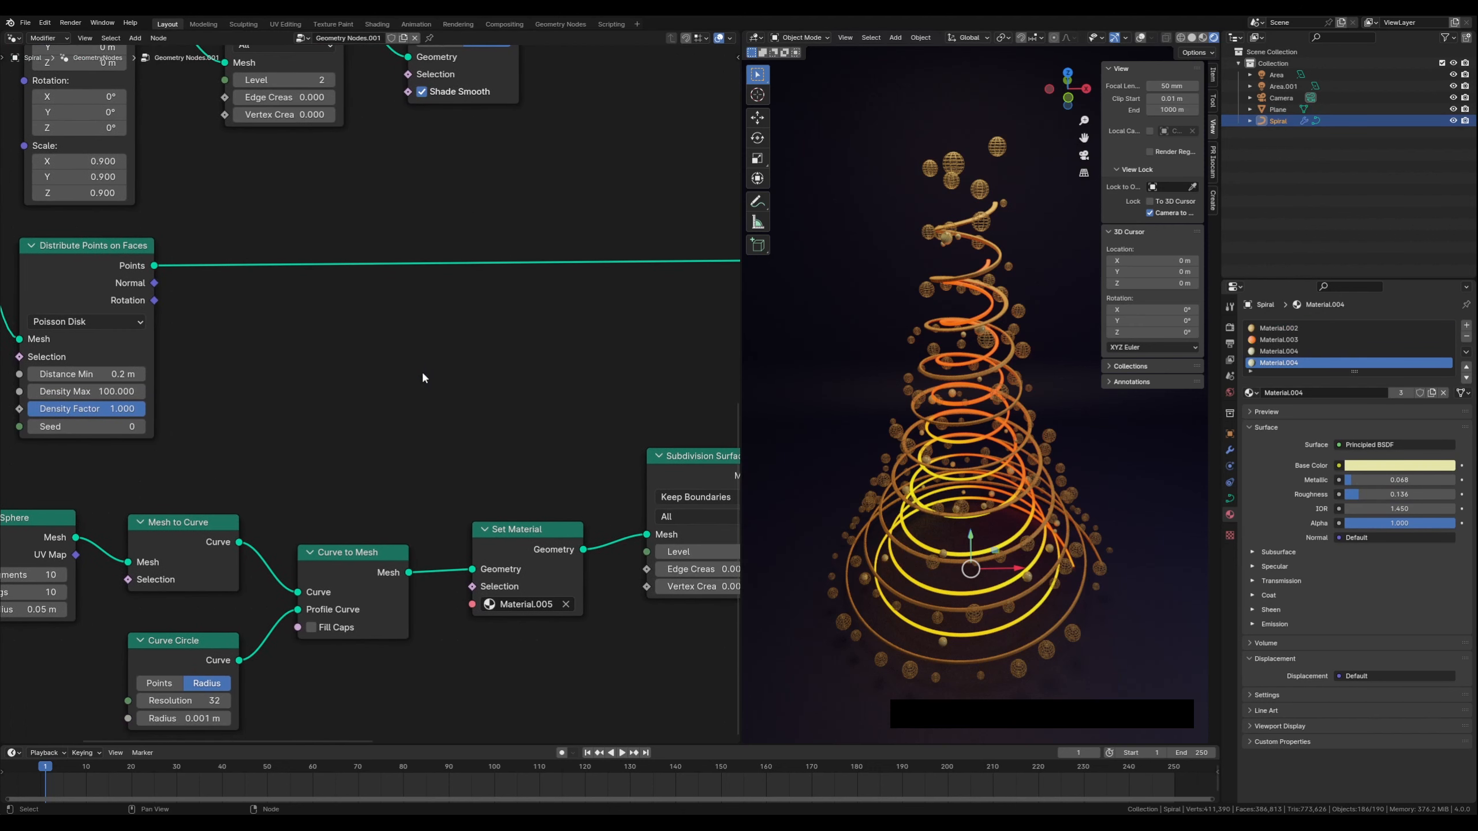
pyautogui.scroll(-3, 410, 378)
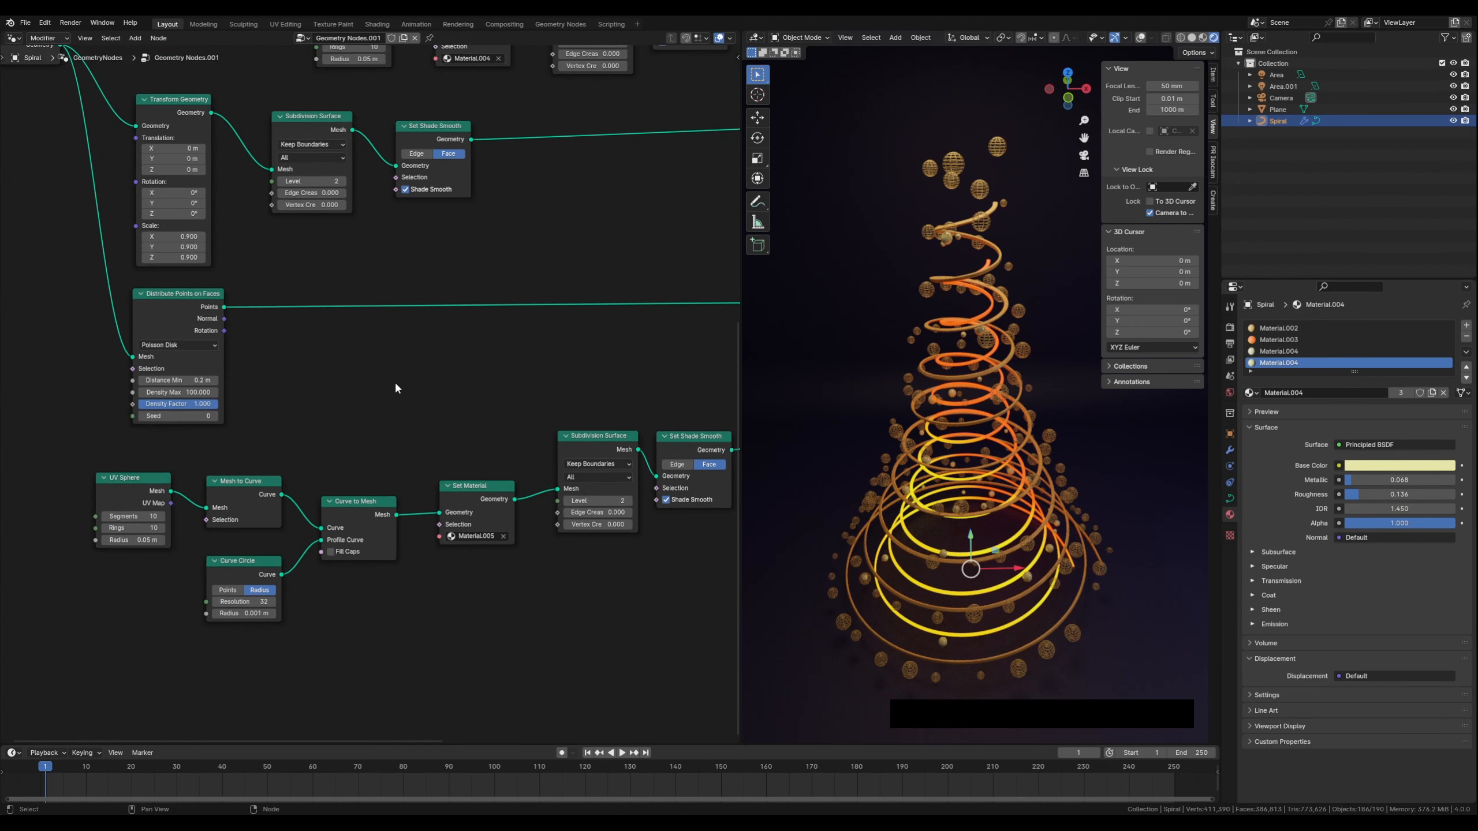
pyautogui.moveTo(371, 361); pyautogui.dragTo(370, 449, button='middle')
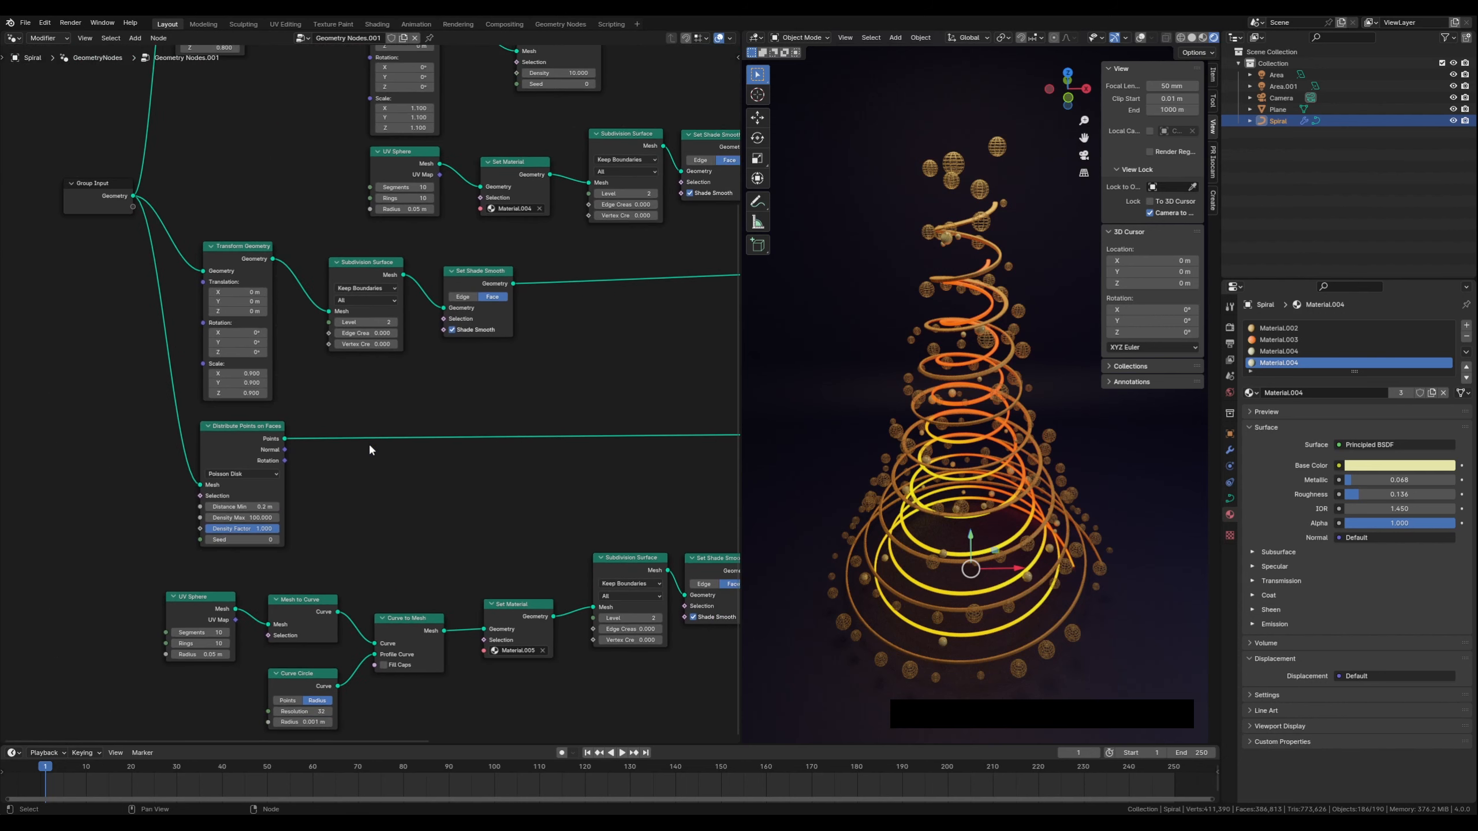
pyautogui.moveTo(559, 373); pyautogui.dragTo(328, 446, button='middle')
pyautogui.scroll(-5, 485, 451)
pyautogui.scroll(-1, 431, 435)
pyautogui.scroll(-1, 313, 466)
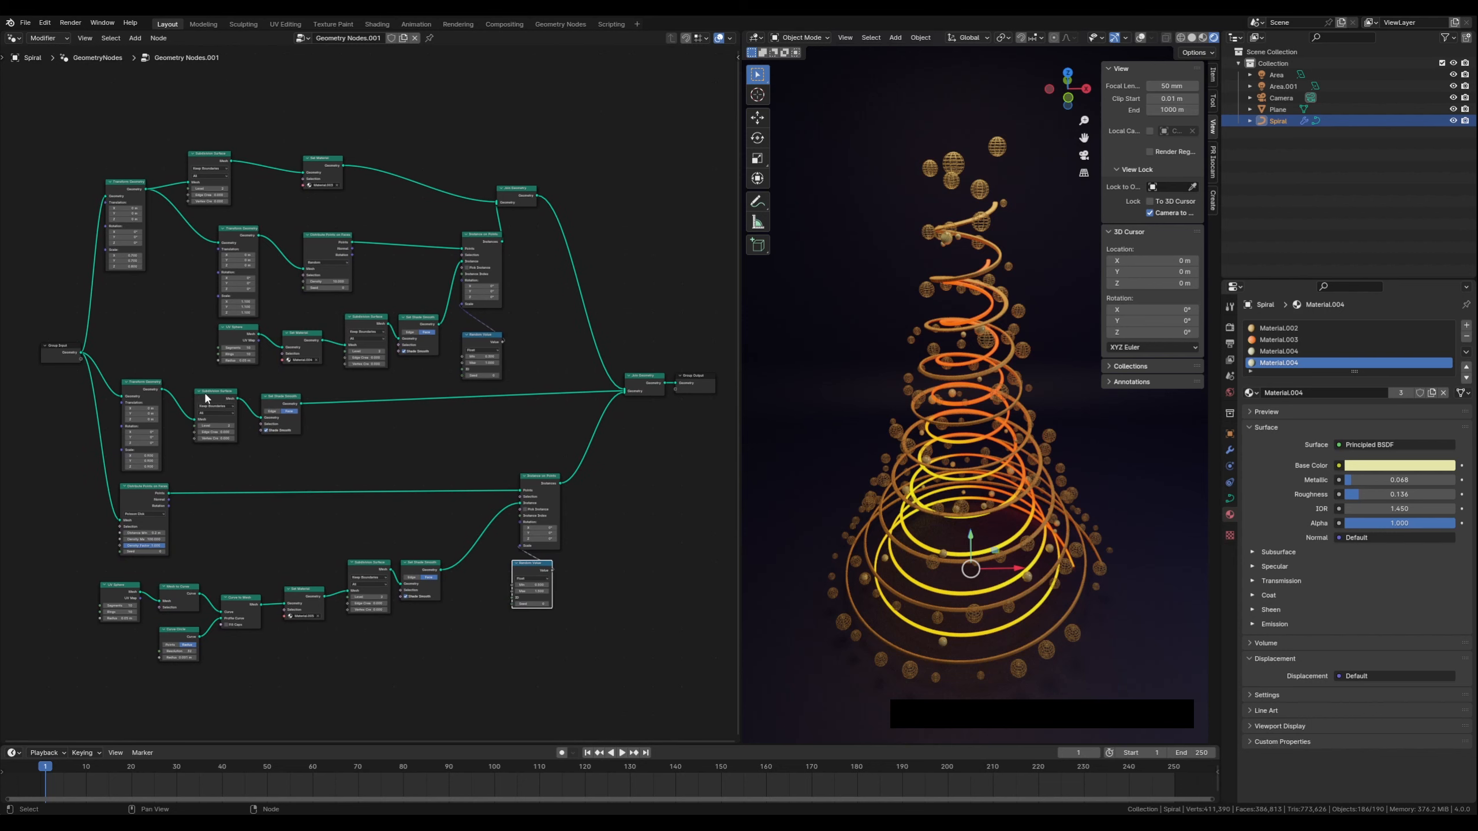
# Move the inner spiral's Set Shade Smooth node and widen the node editor area
pyautogui.moveTo(202, 393); pyautogui.dragTo(251, 388)
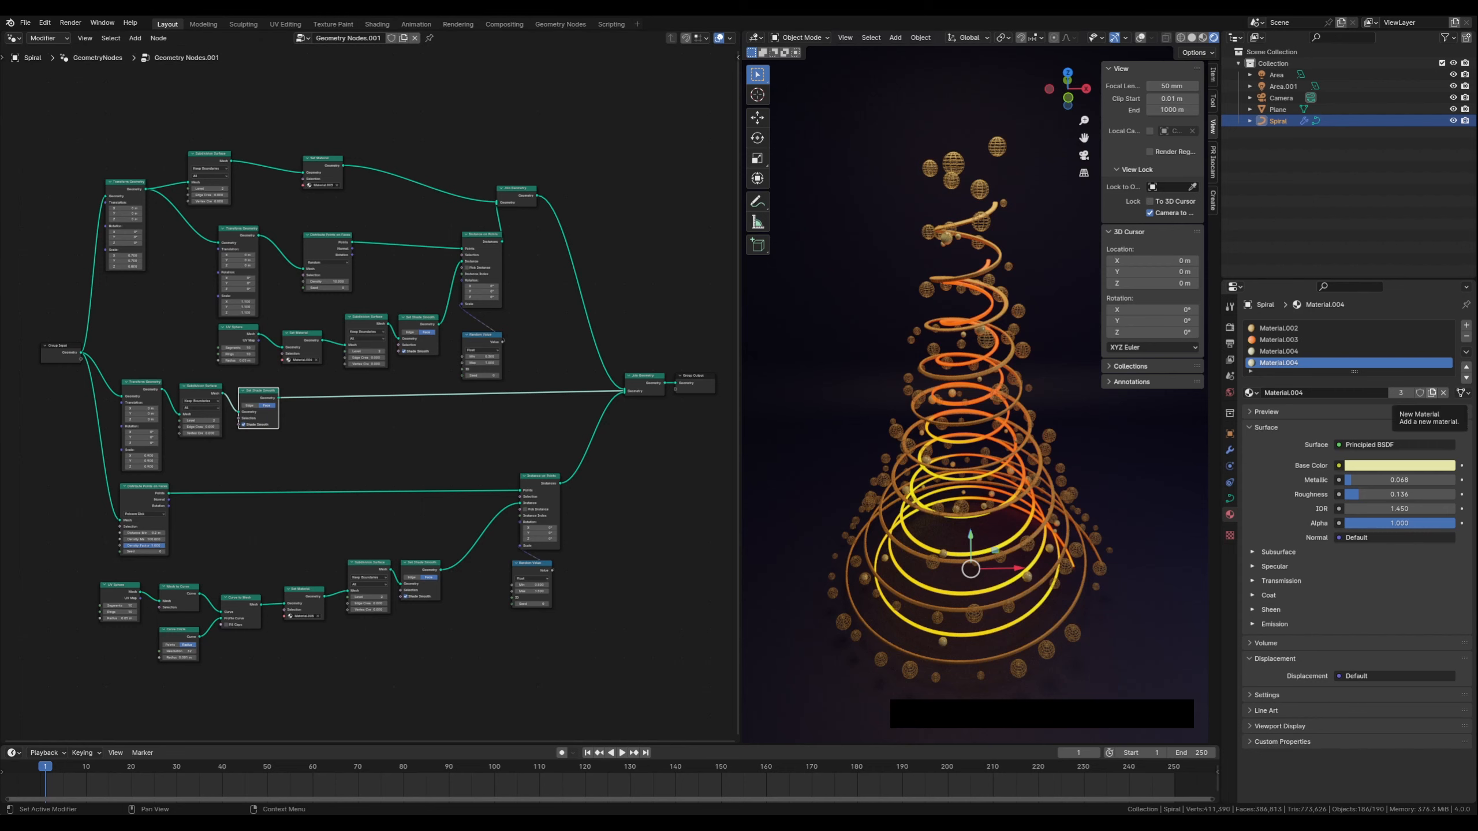
pyautogui.moveTo(241, 313); pyautogui.dragTo(280, 380, button='middle')
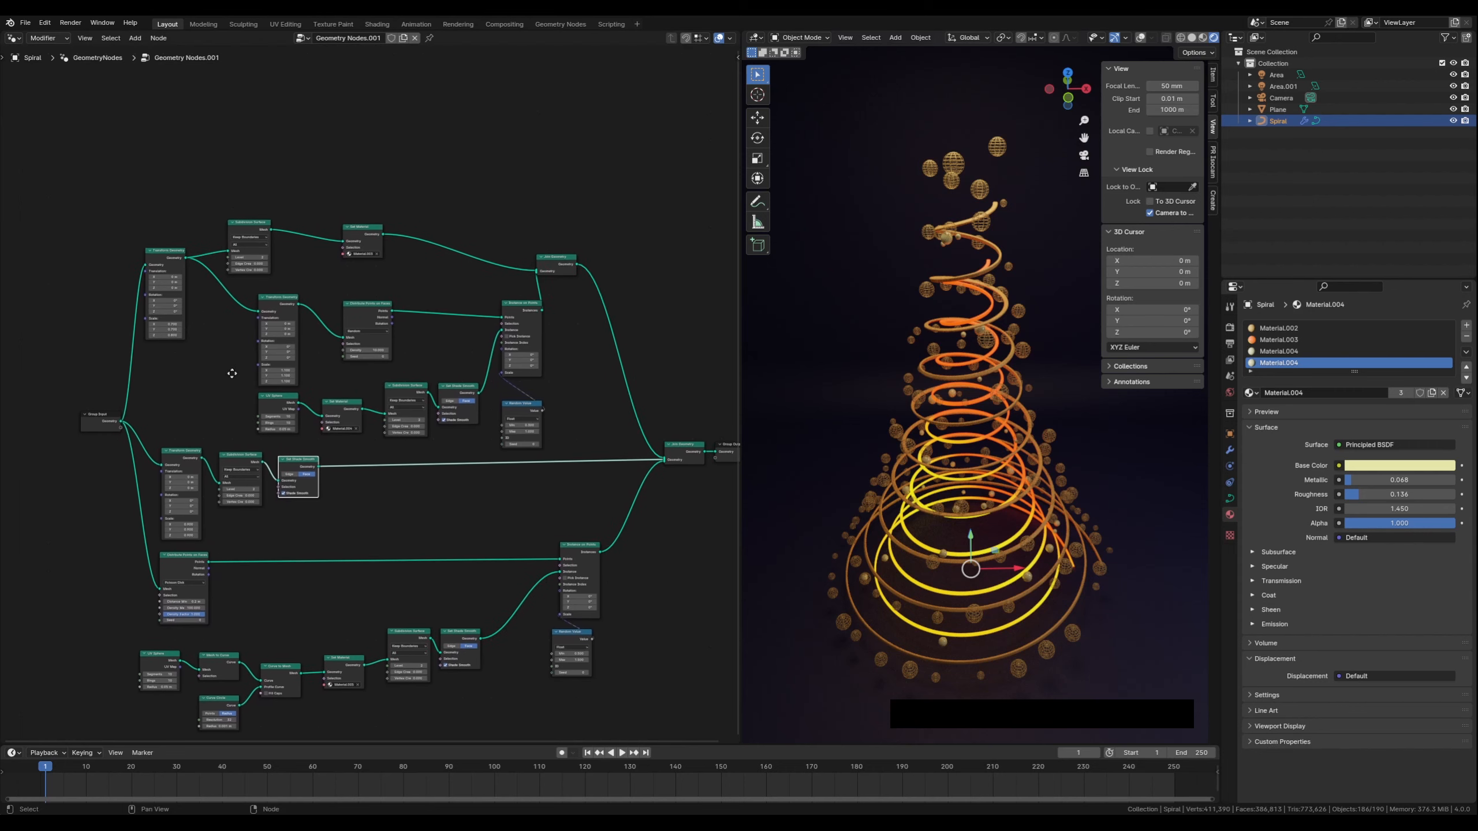
pyautogui.moveTo(738, 427); pyautogui.dragTo(808, 426)
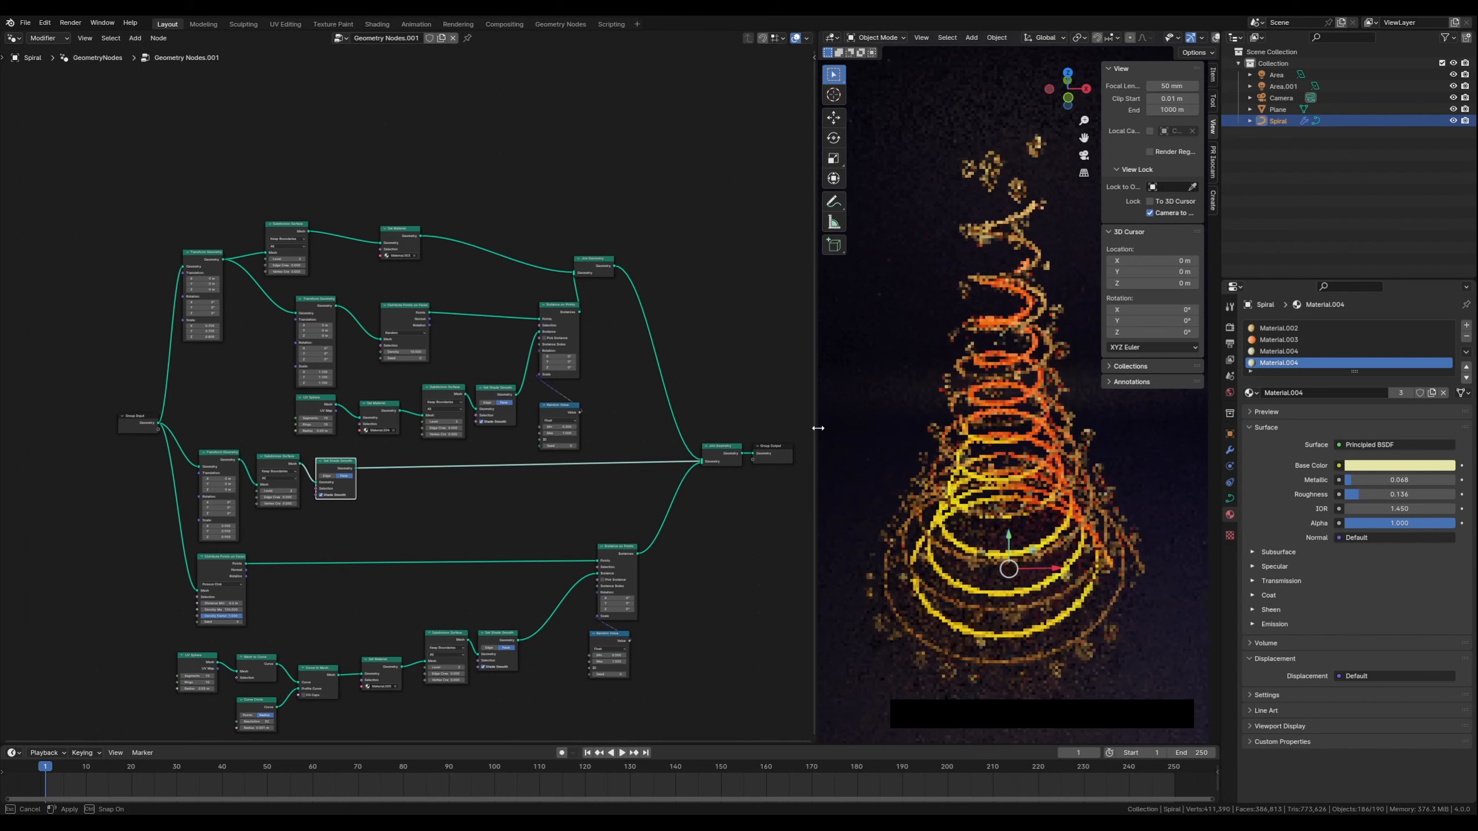
# Realign the inner spiral's Transform Geometry, Subdivision Surface and Set Shade Smooth nodes
pyautogui.scroll(3, 453, 432)
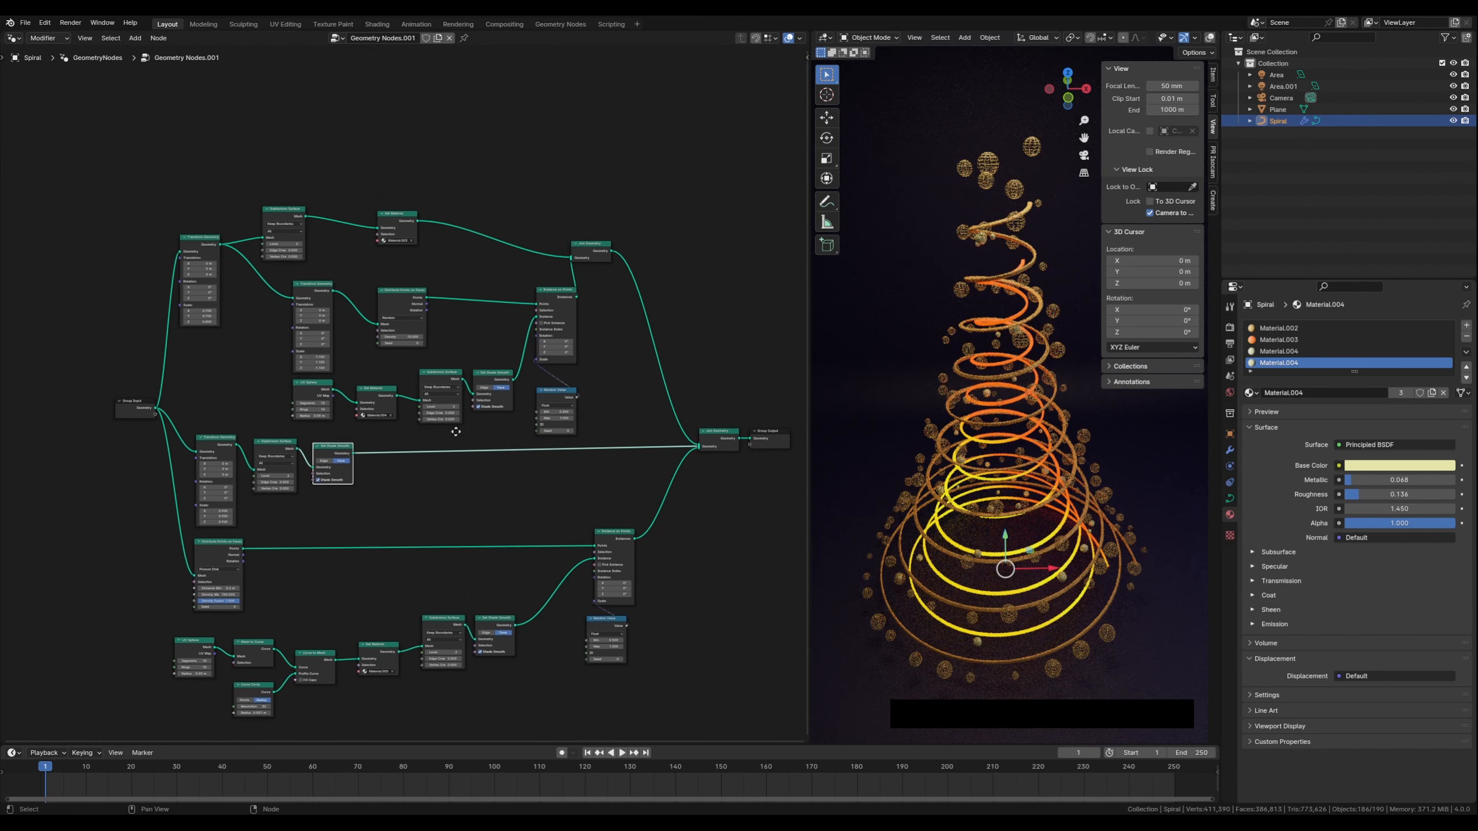
pyautogui.moveTo(149, 349); pyautogui.dragTo(249, 407, button='middle')
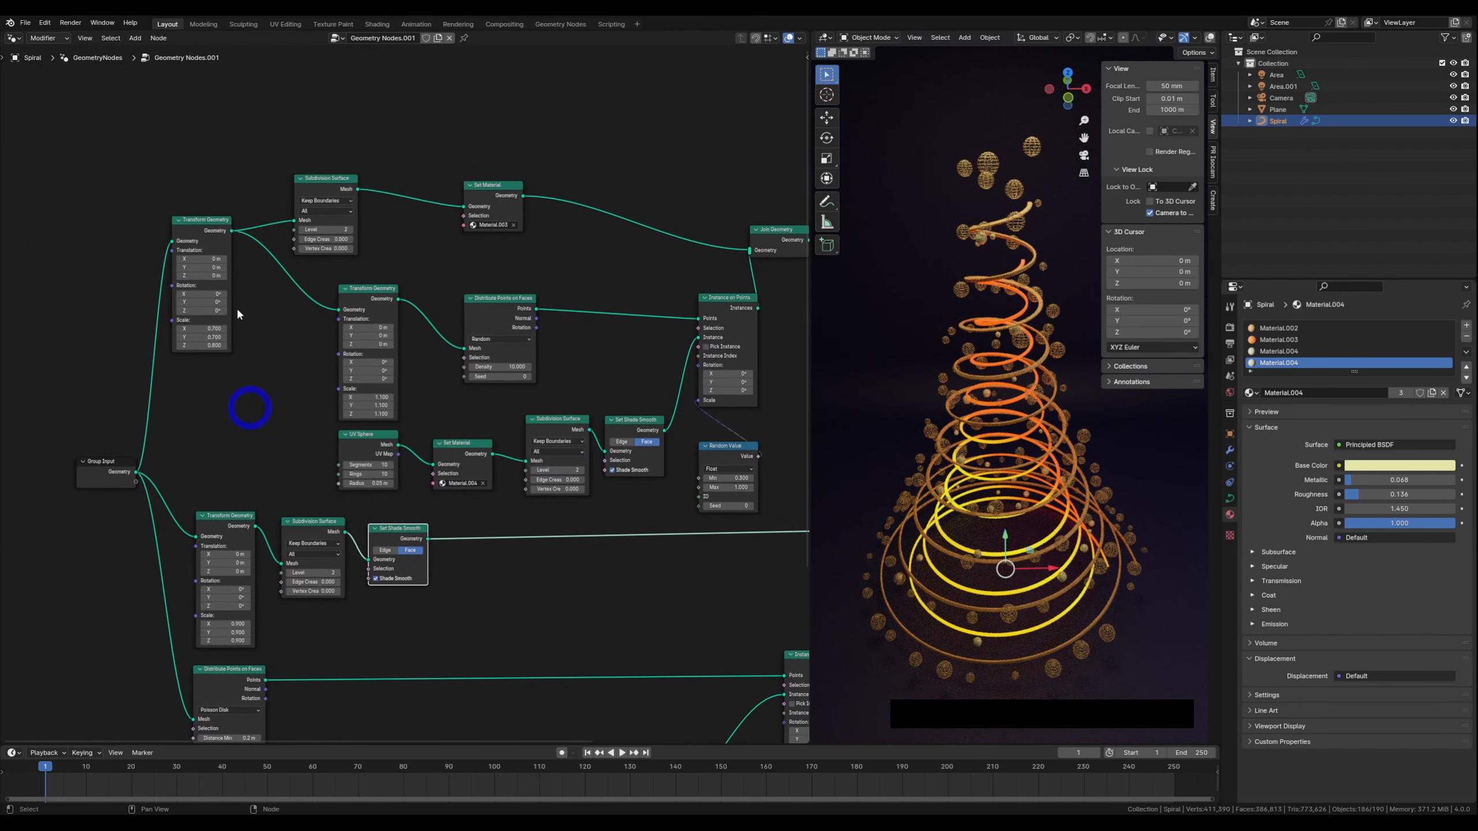
pyautogui.scroll(-2, 618, 514)
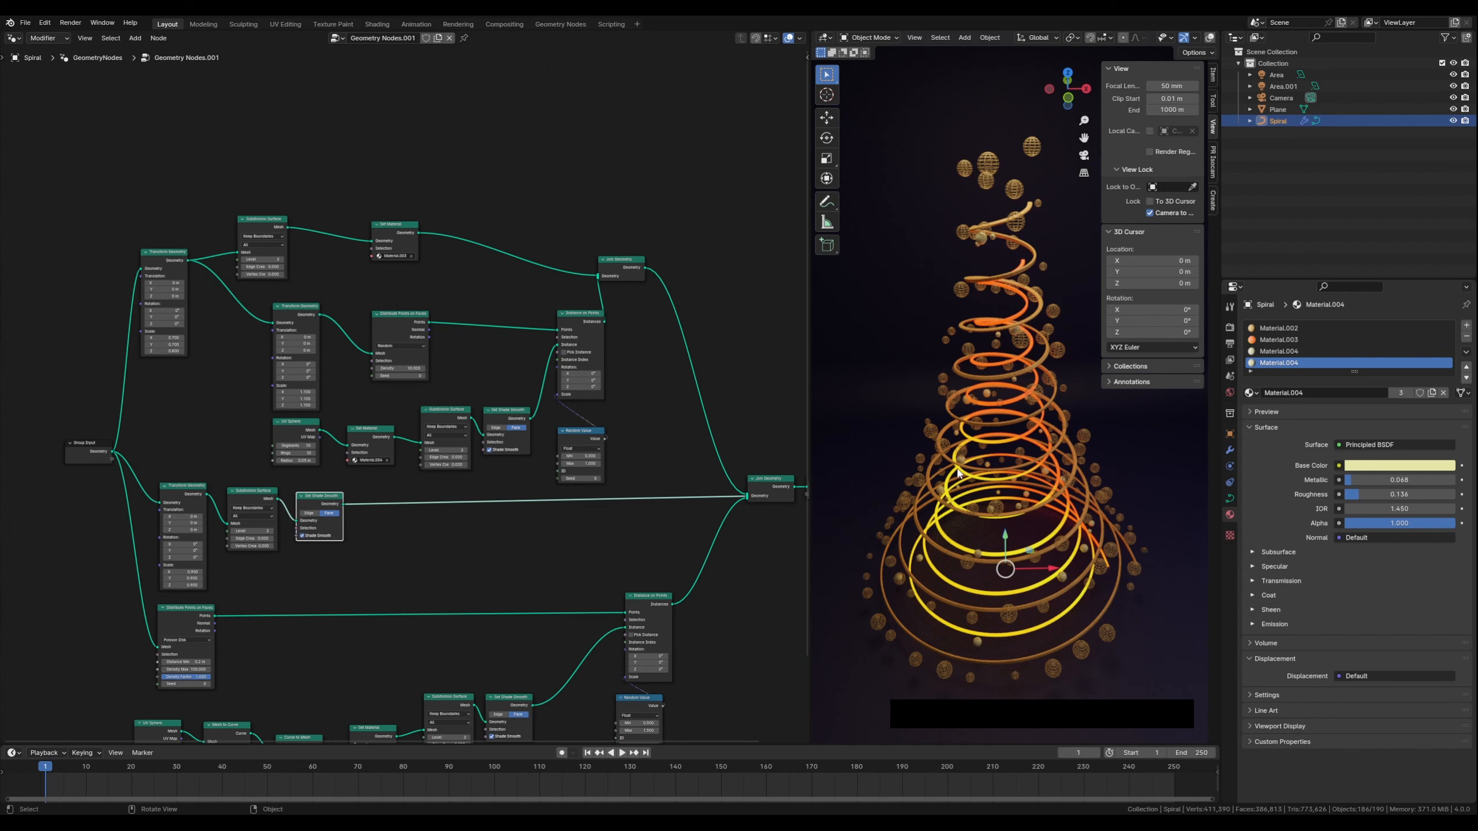
pyautogui.moveTo(474, 510); pyautogui.dragTo(435, 352, button='middle')
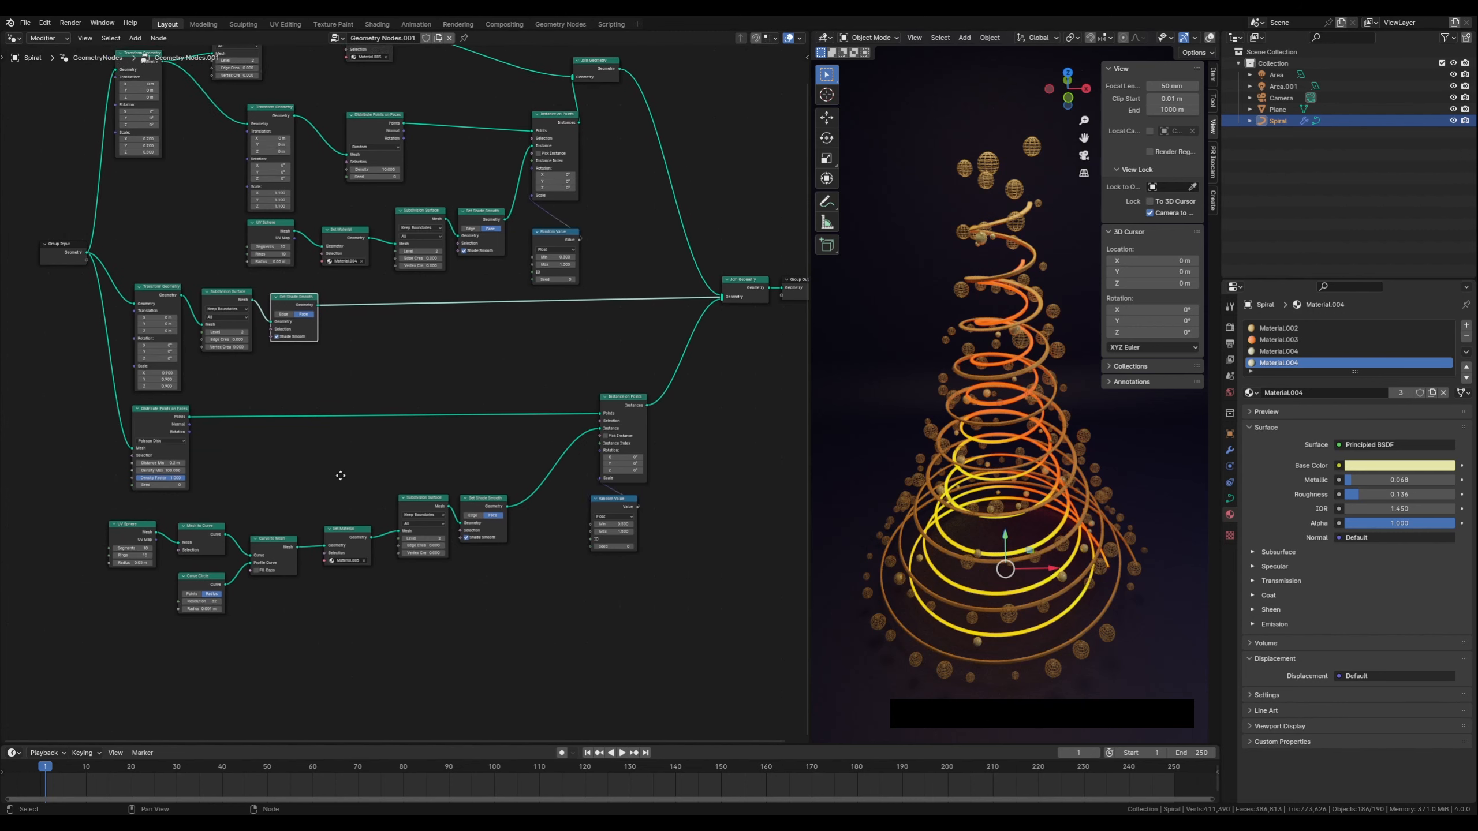
pyautogui.scroll(3, 372, 612)
pyautogui.scroll(1, 367, 596)
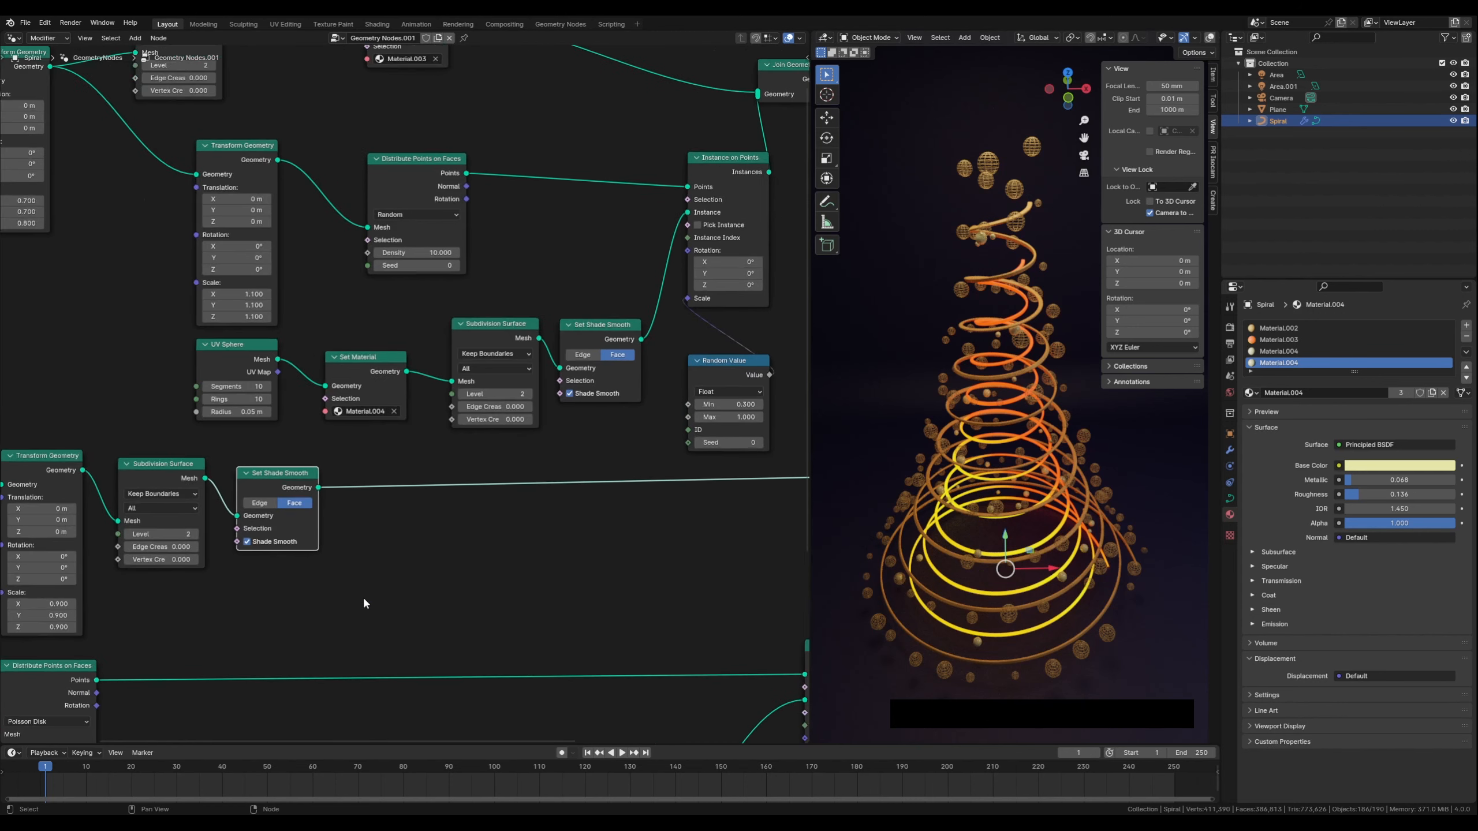
pyautogui.moveTo(150, 386); pyautogui.dragTo(283, 544, button='middle')
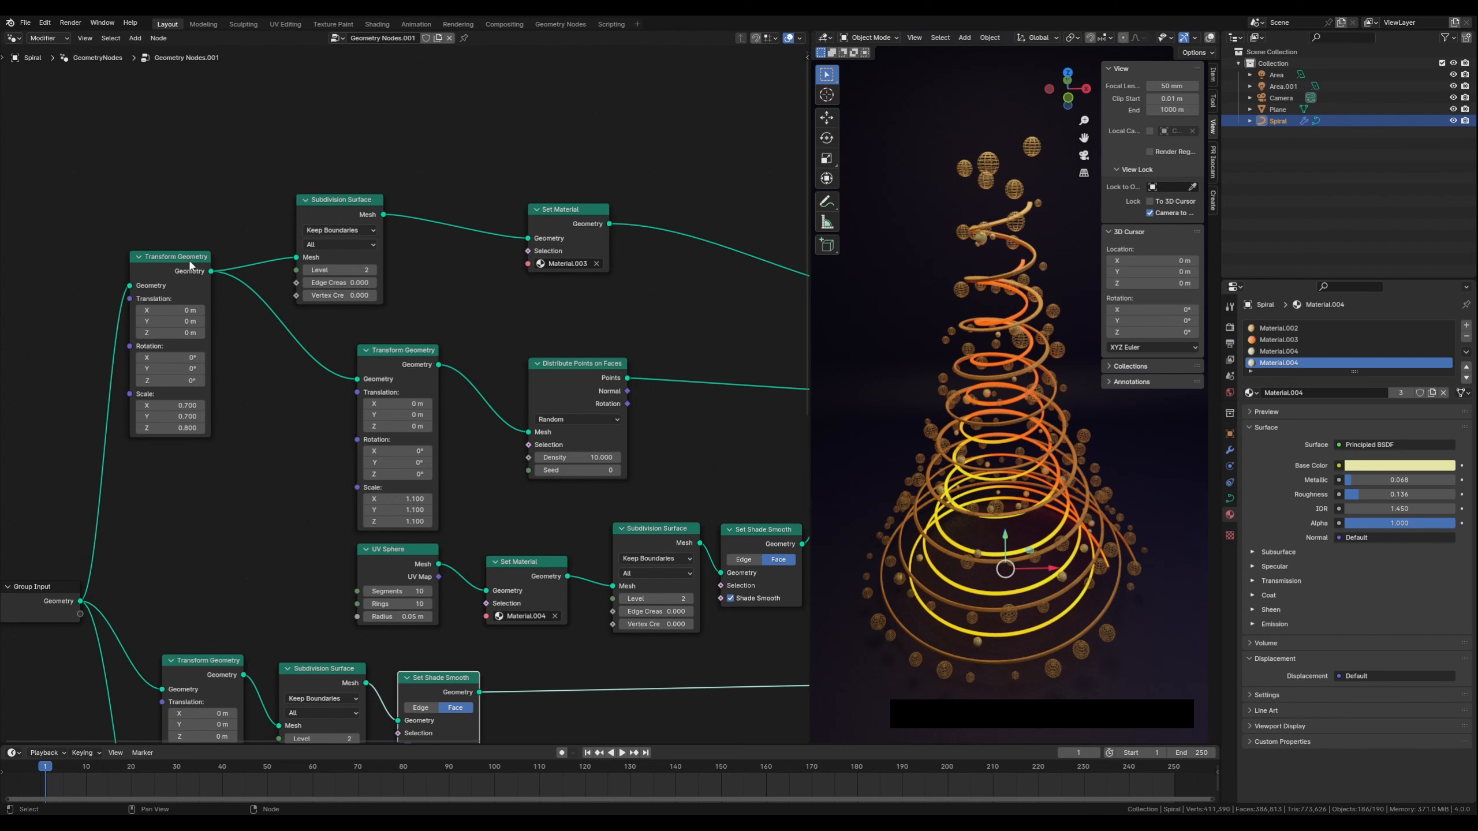
pyautogui.moveTo(256, 517); pyautogui.dragTo(234, 190, button='middle')
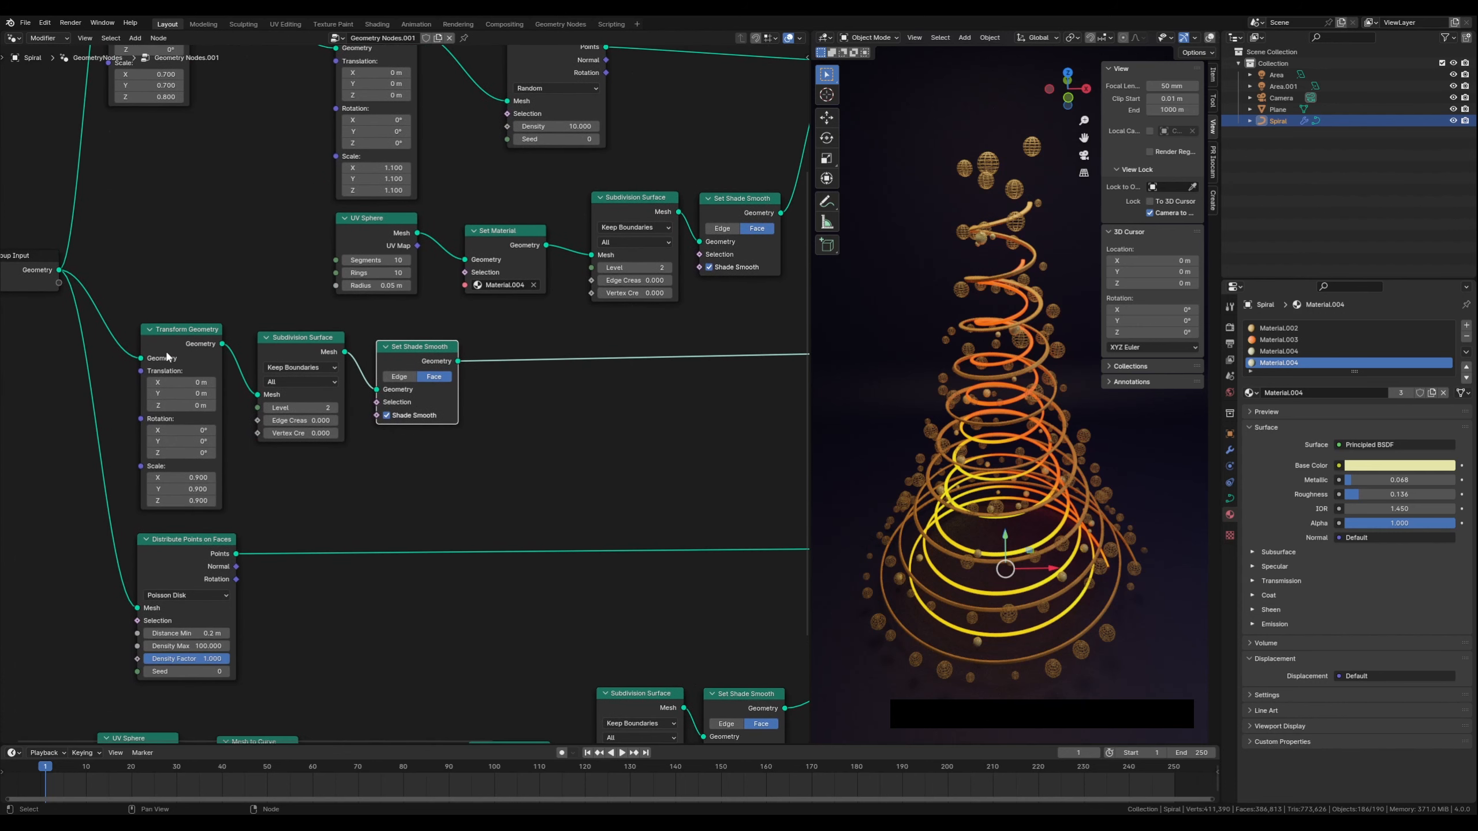
pyautogui.moveTo(182, 333); pyautogui.dragTo(189, 331)
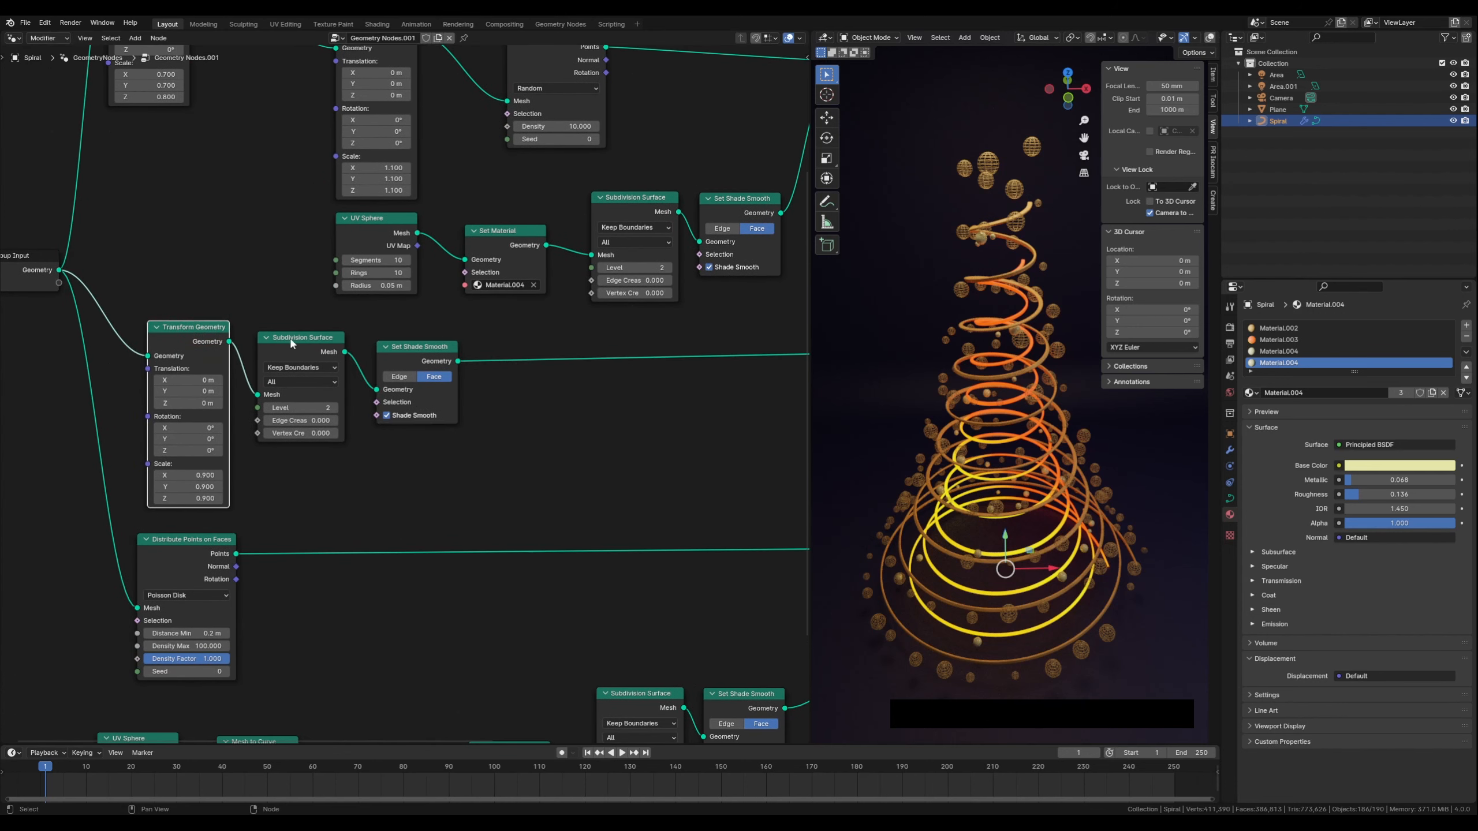
pyautogui.moveTo(298, 332); pyautogui.dragTo(301, 330)
pyautogui.moveTo(422, 389); pyautogui.dragTo(423, 377)
# Insert a Set Material node after the inner spiral's Set Shade Smooth node and assign Material.005 to it
pyautogui.moveTo(559, 419); pyautogui.dragTo(396, 407, button='middle')
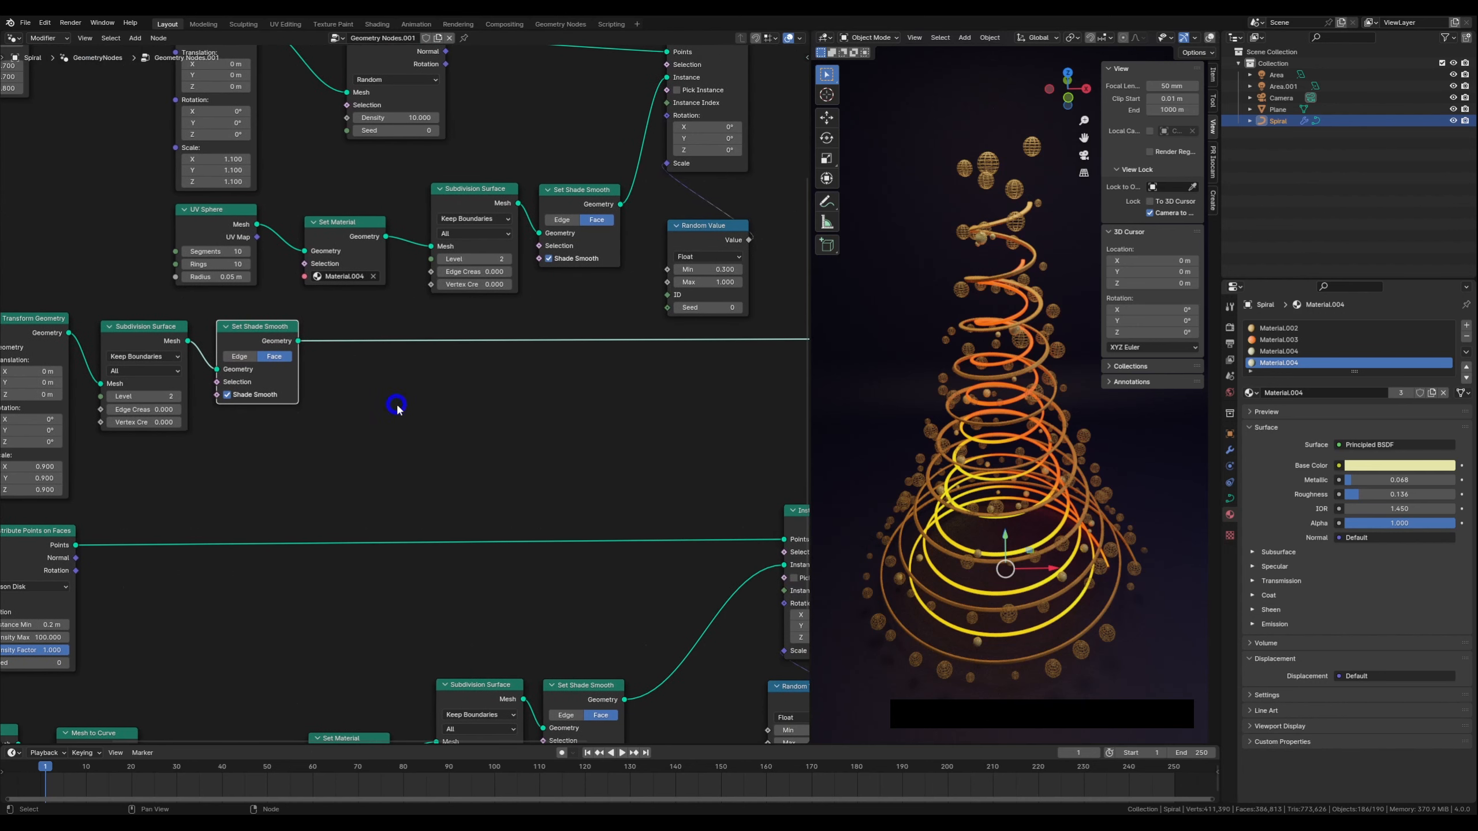
pyautogui.click(396, 381)
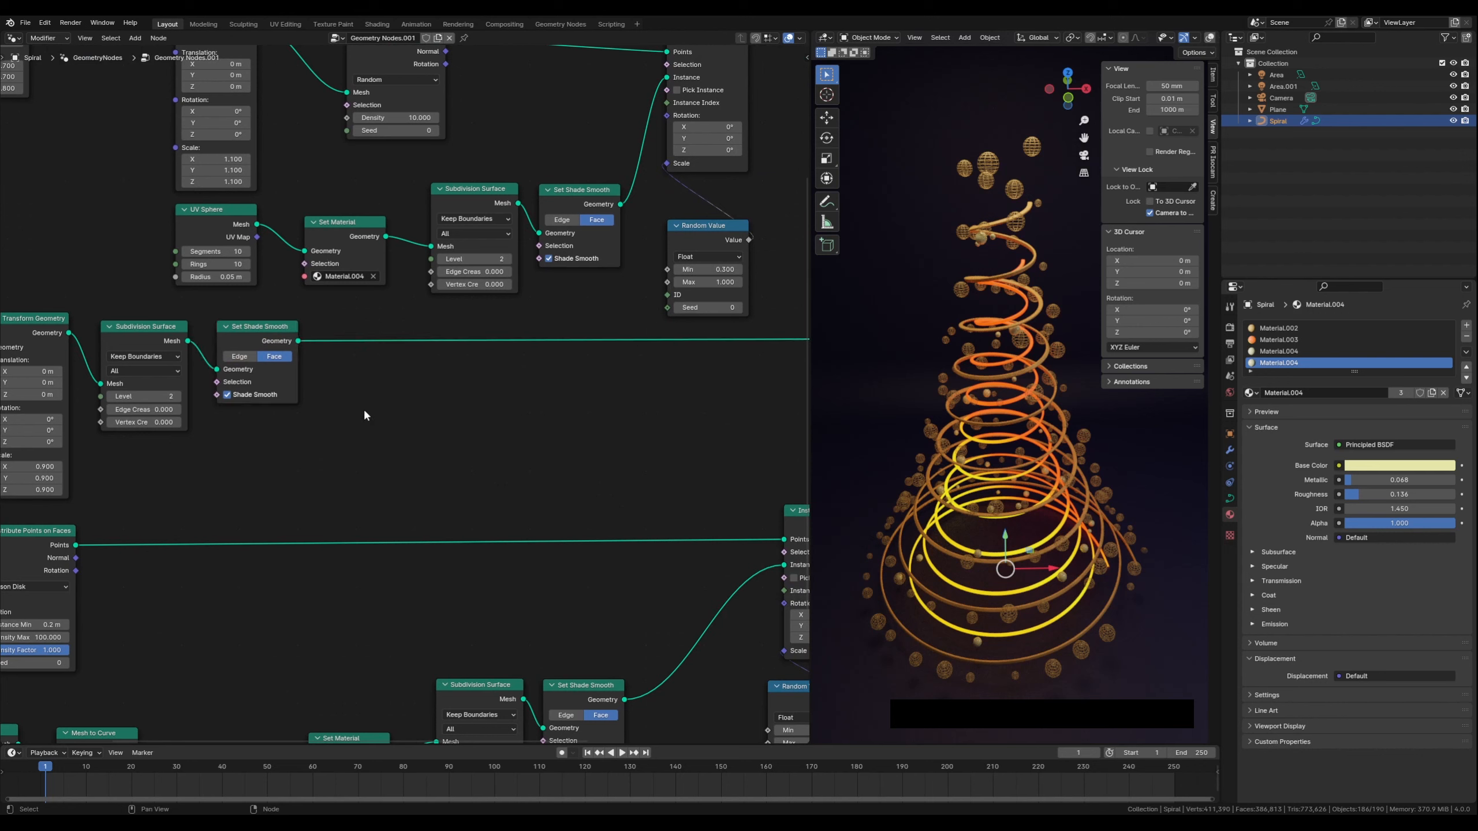
pyautogui.hotkey('shift', 'a')
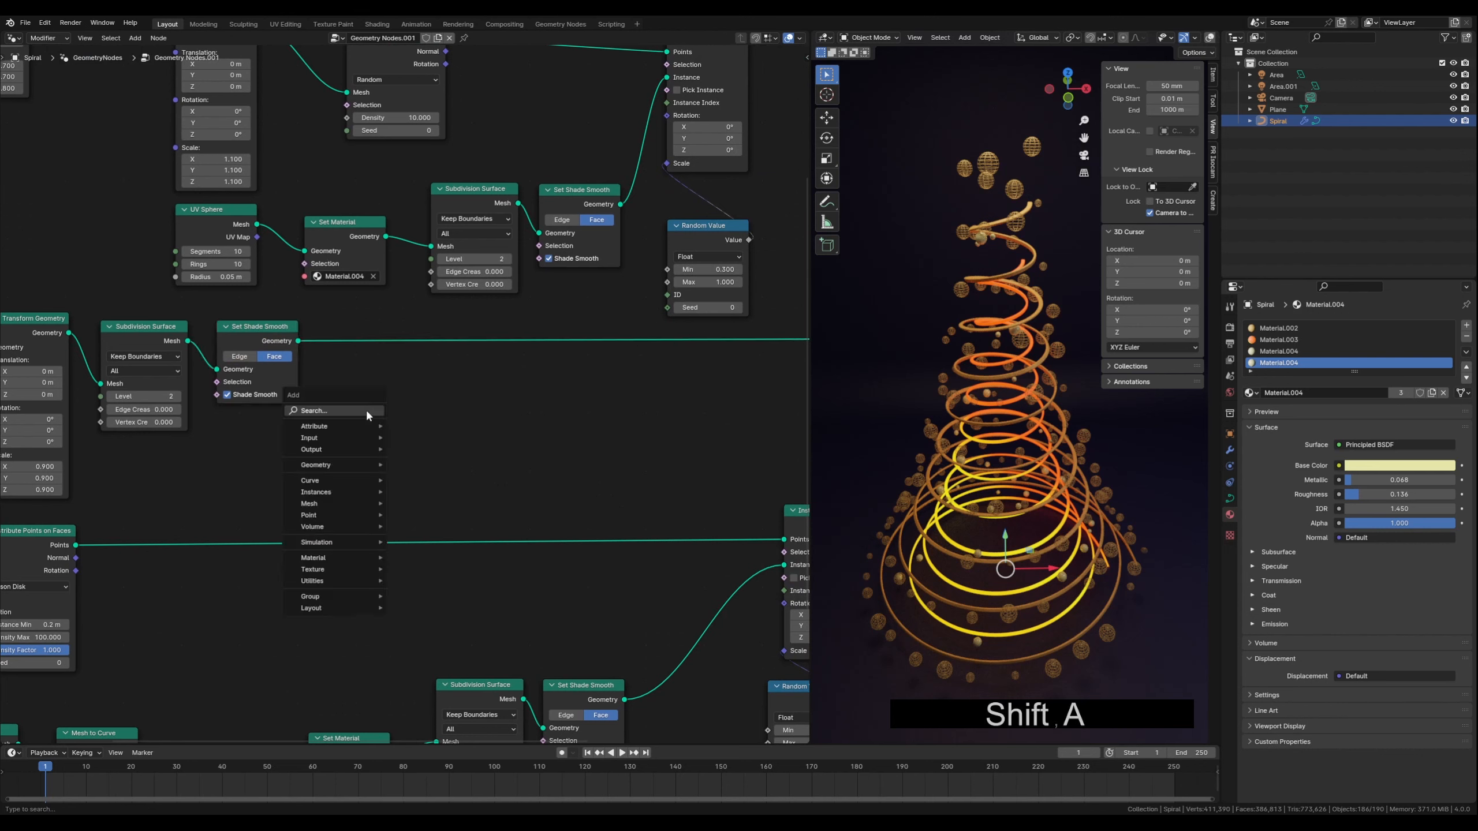
pyautogui.click(332, 410)
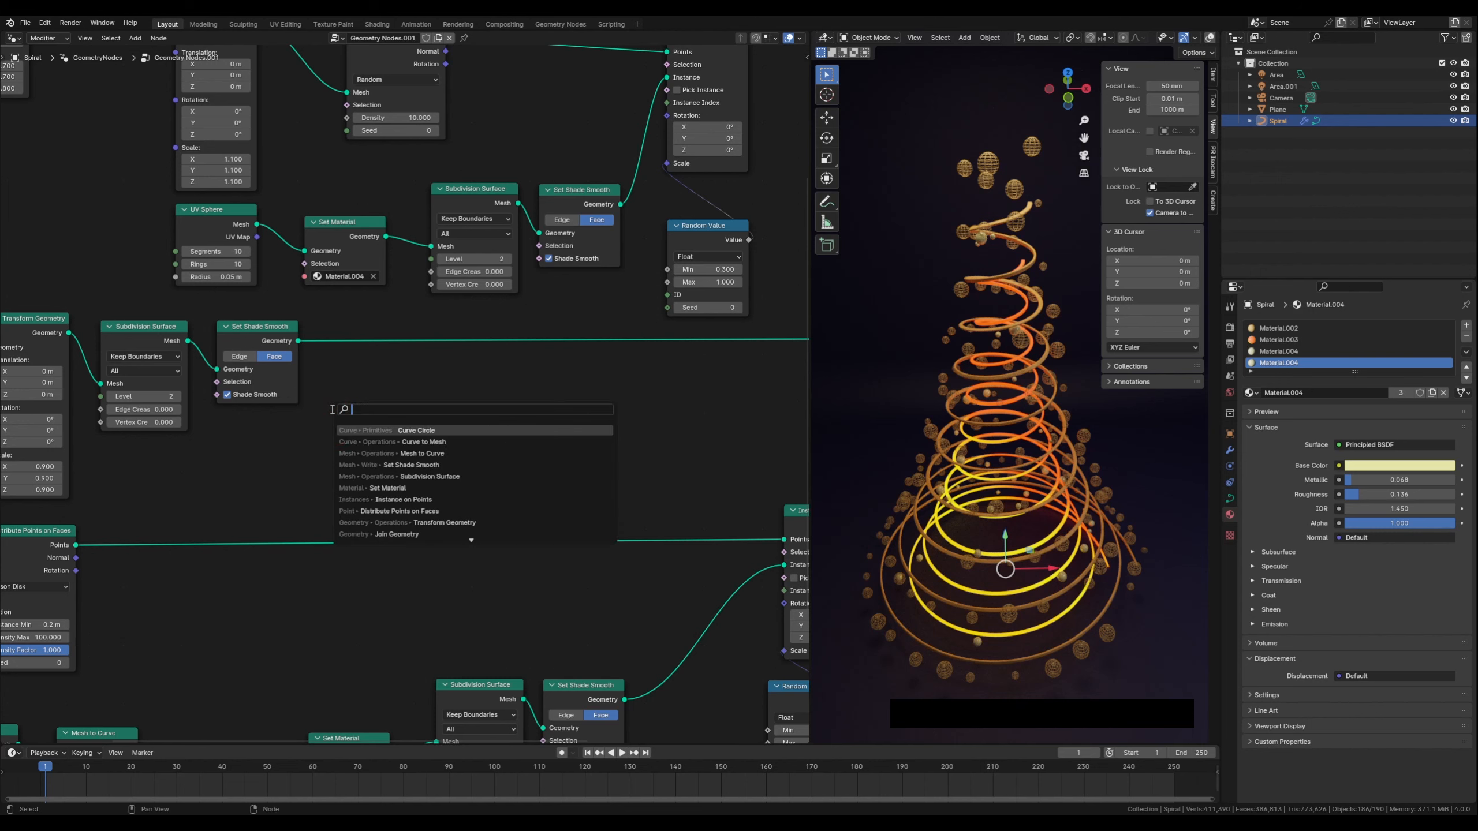
pyautogui.write('set mat')
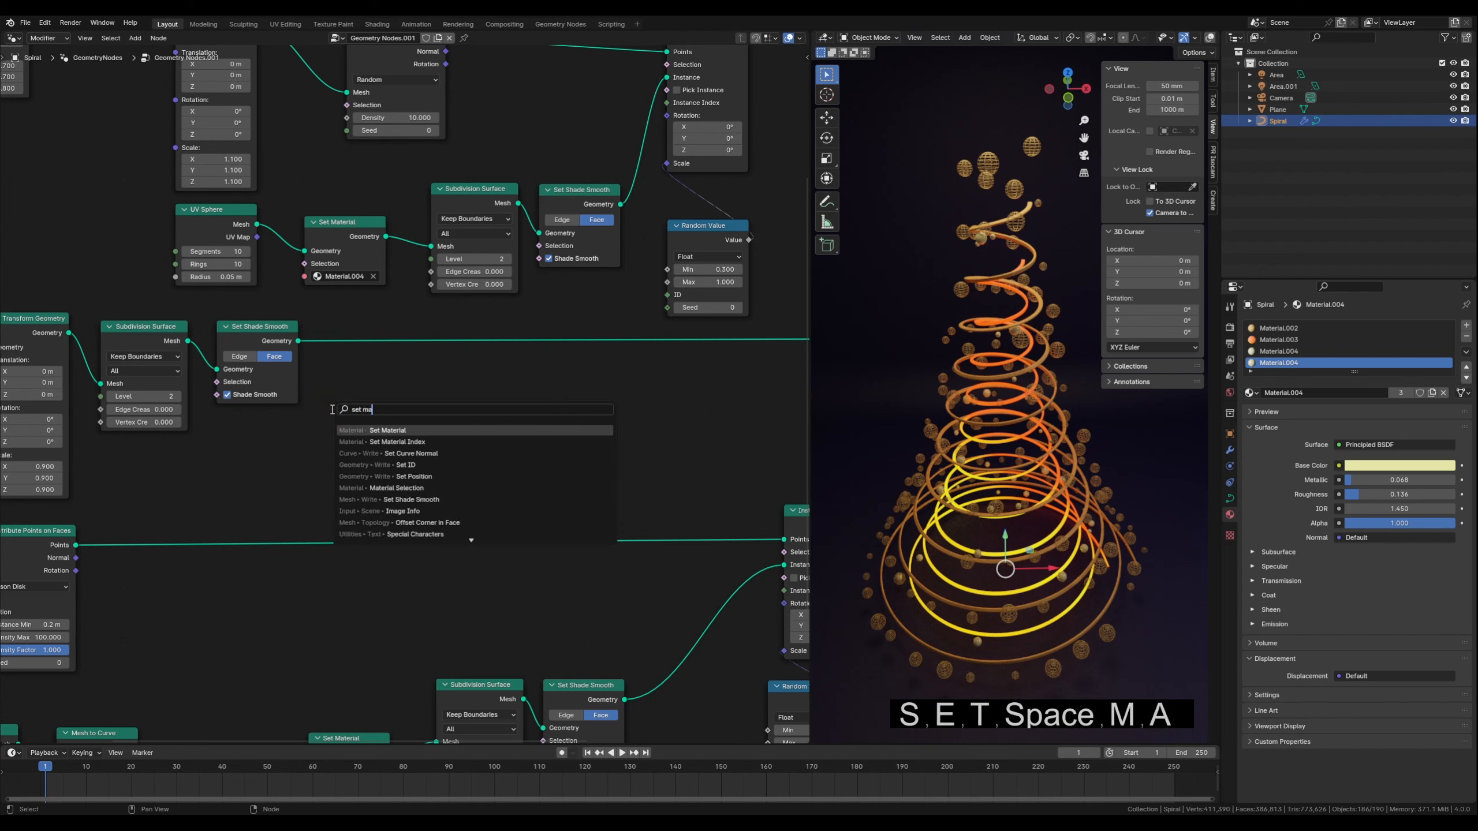
pyautogui.click(370, 431)
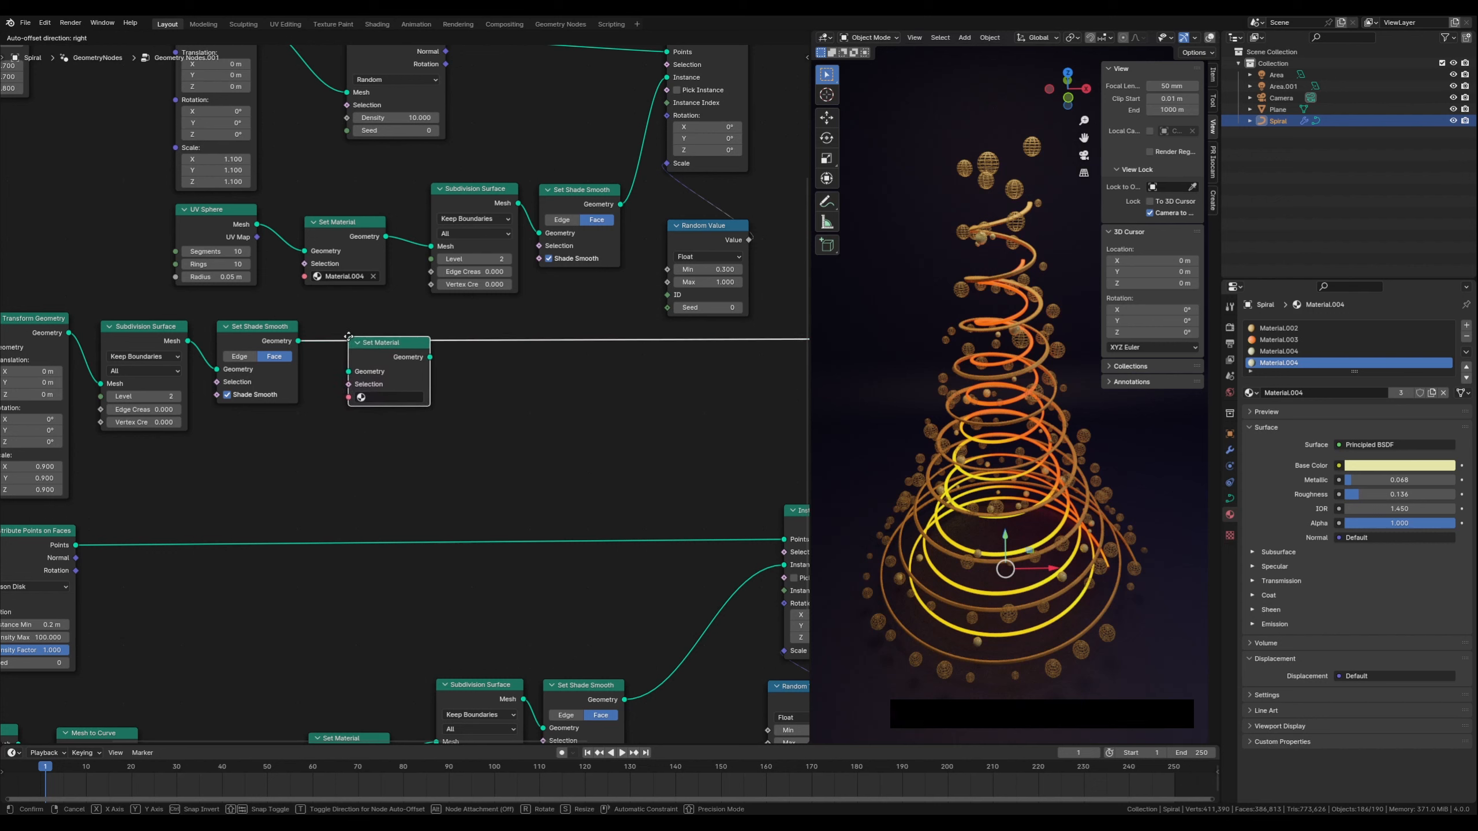
pyautogui.click(348, 336)
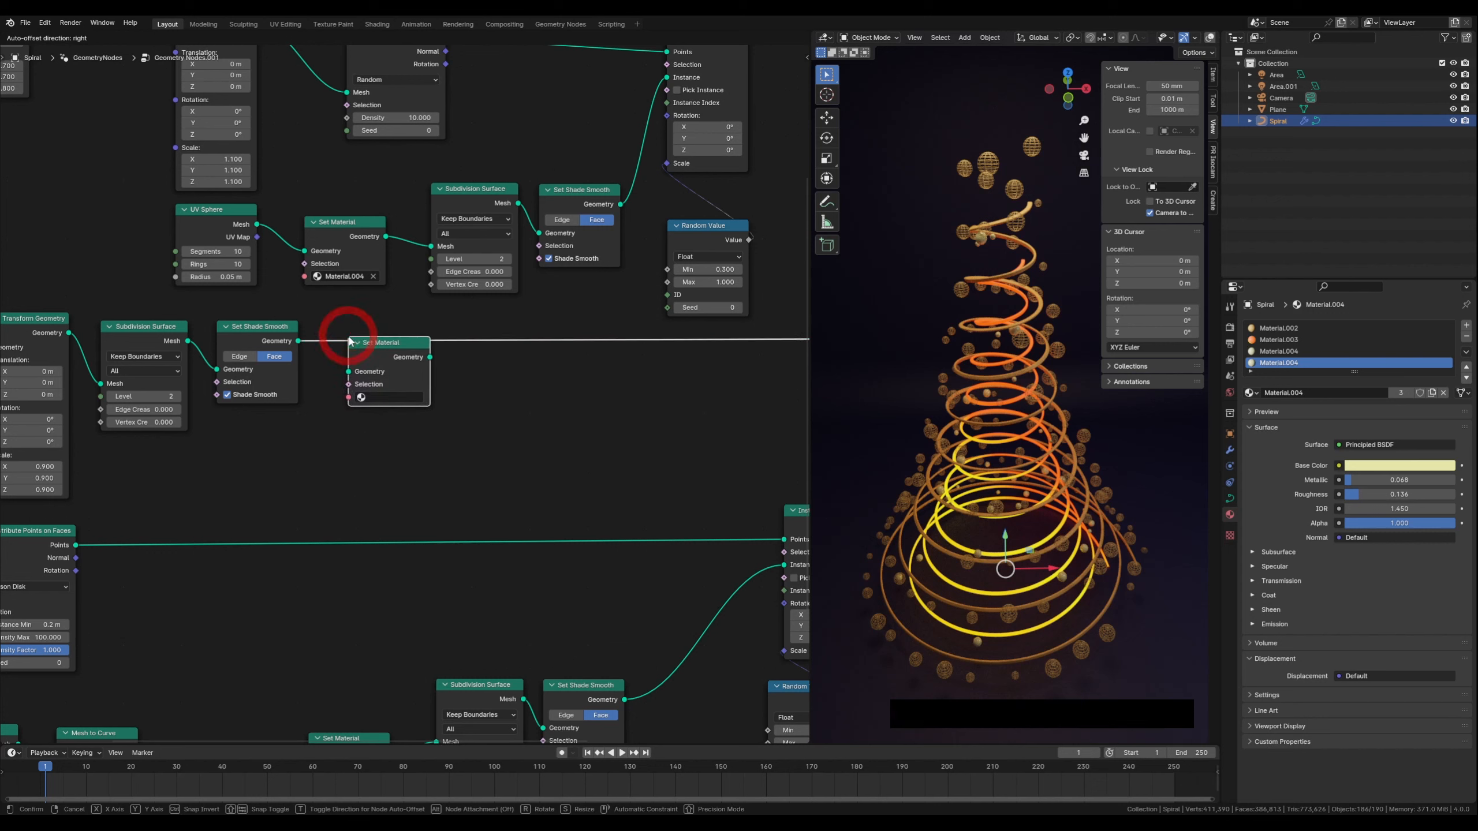
pyautogui.click(380, 397)
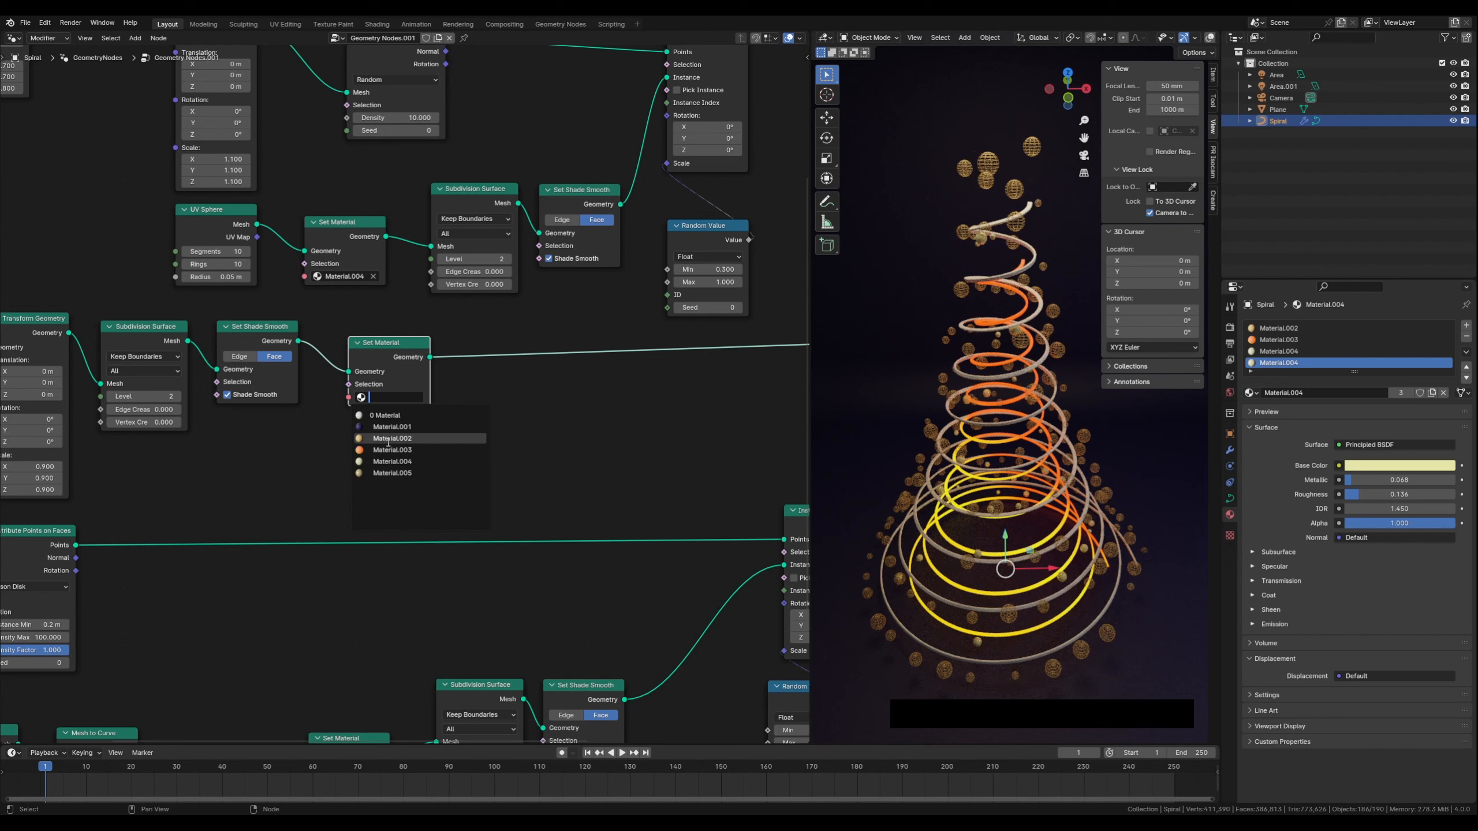
pyautogui.click(390, 473)
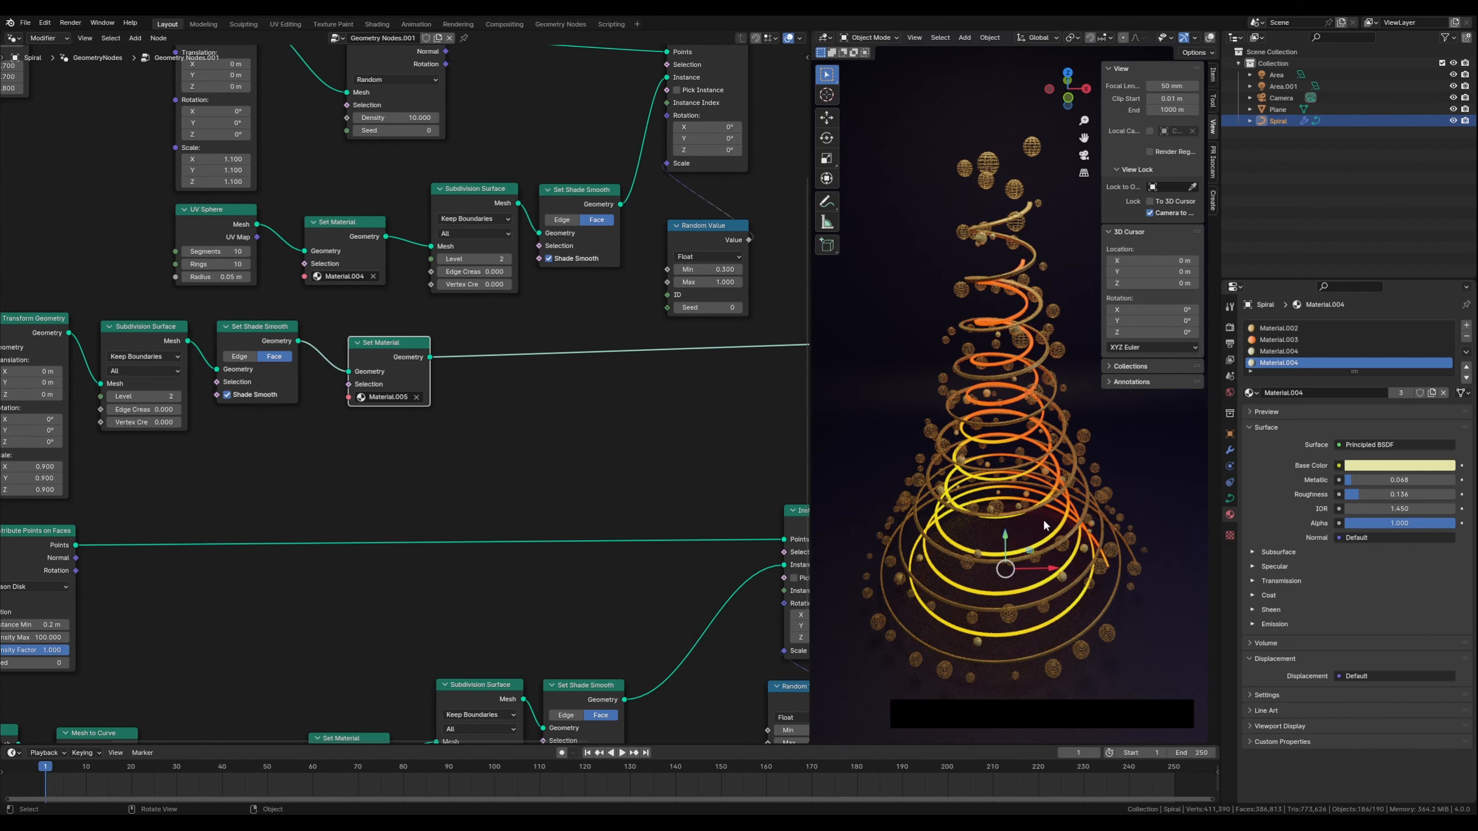
# Examine the recolored inner spiral up close in the viewport and zoom out over the whole node graph
pyautogui.scroll(5, 1044, 526)
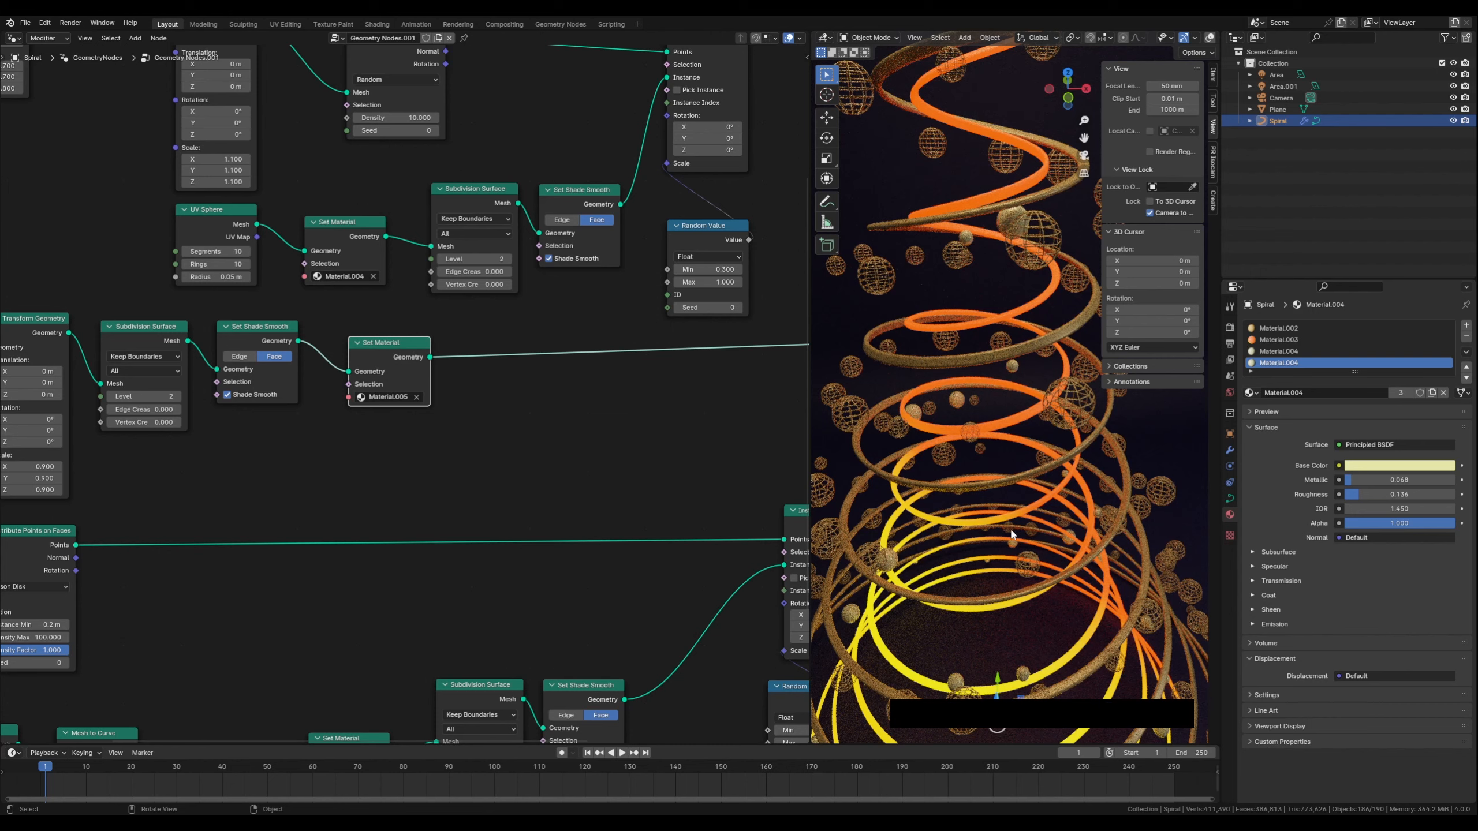
pyautogui.scroll(-3, 941, 452)
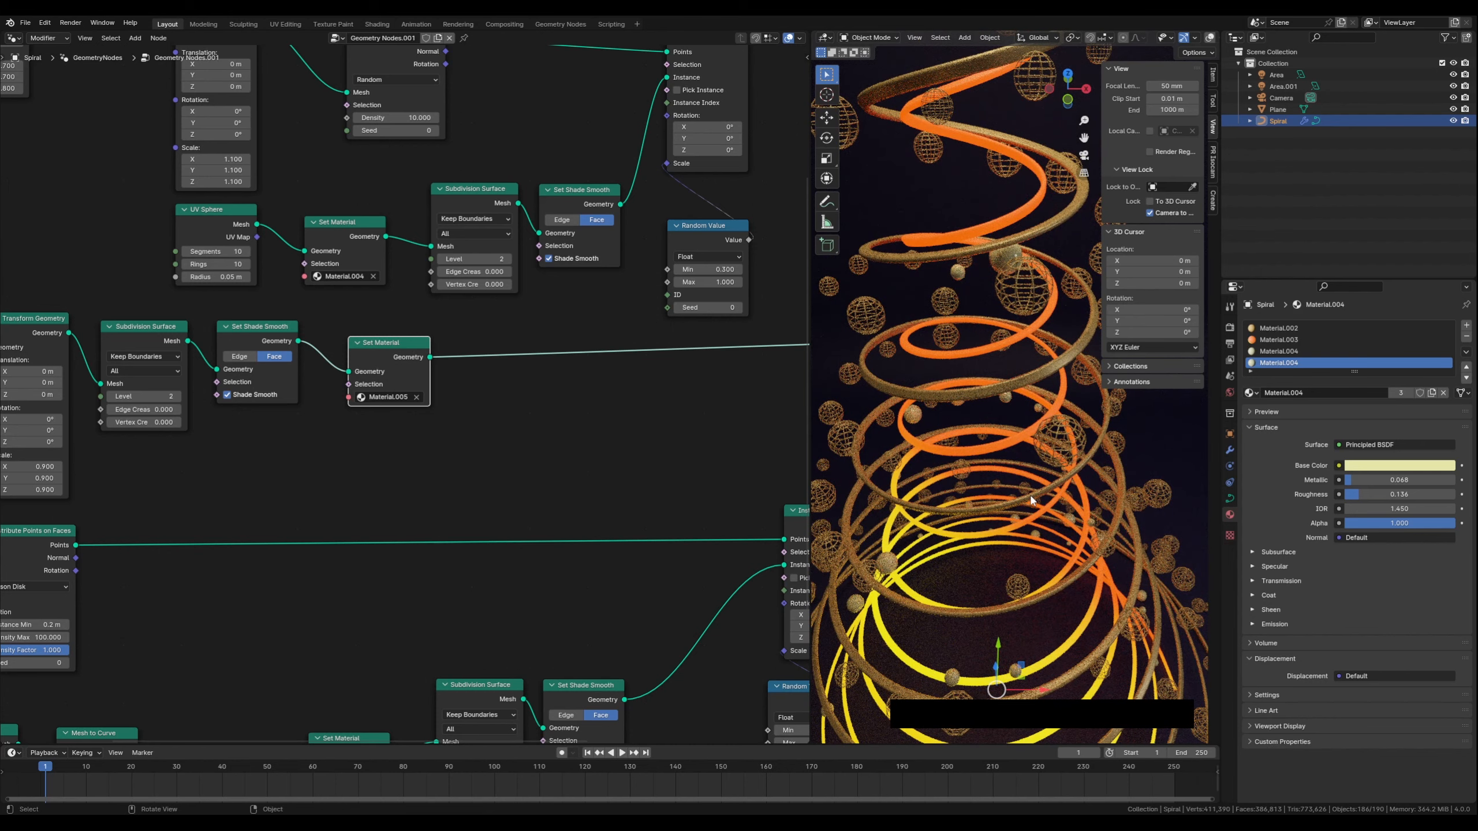
pyautogui.scroll(-6, 1031, 500)
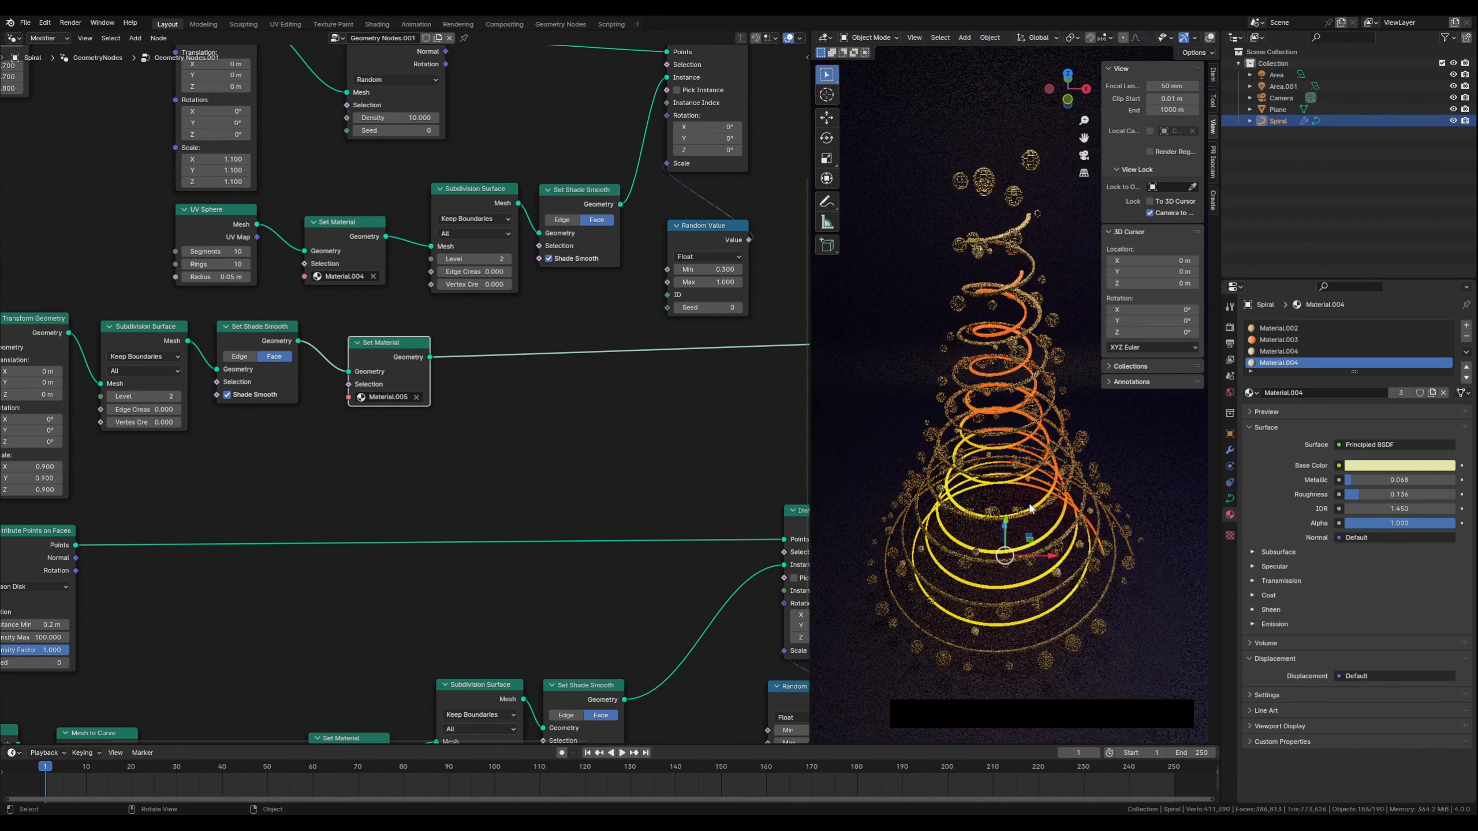
pyautogui.moveTo(1029, 508); pyautogui.dragTo(1065, 487, button='middle')
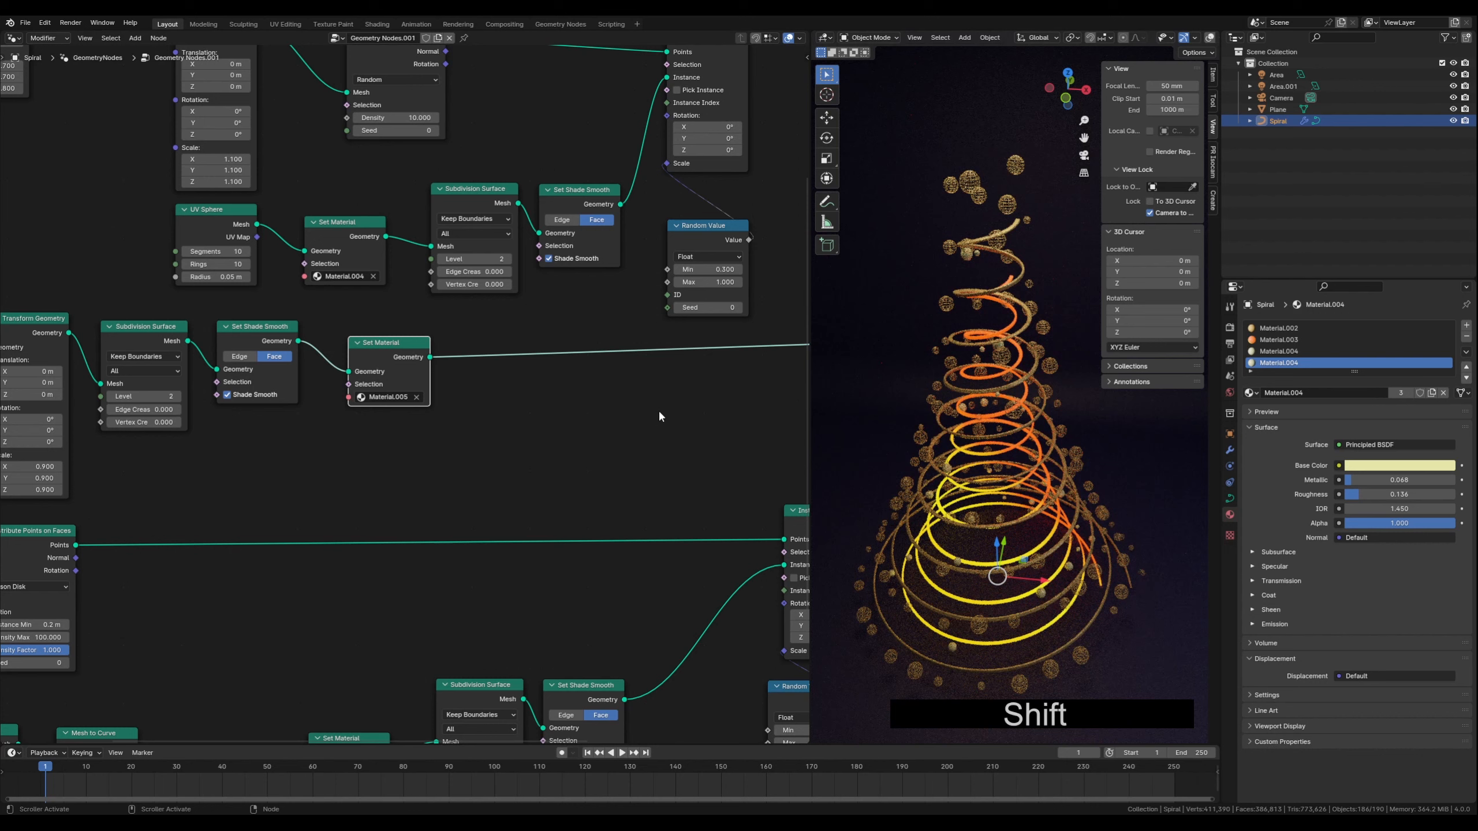
pyautogui.scroll(-2, 570, 441)
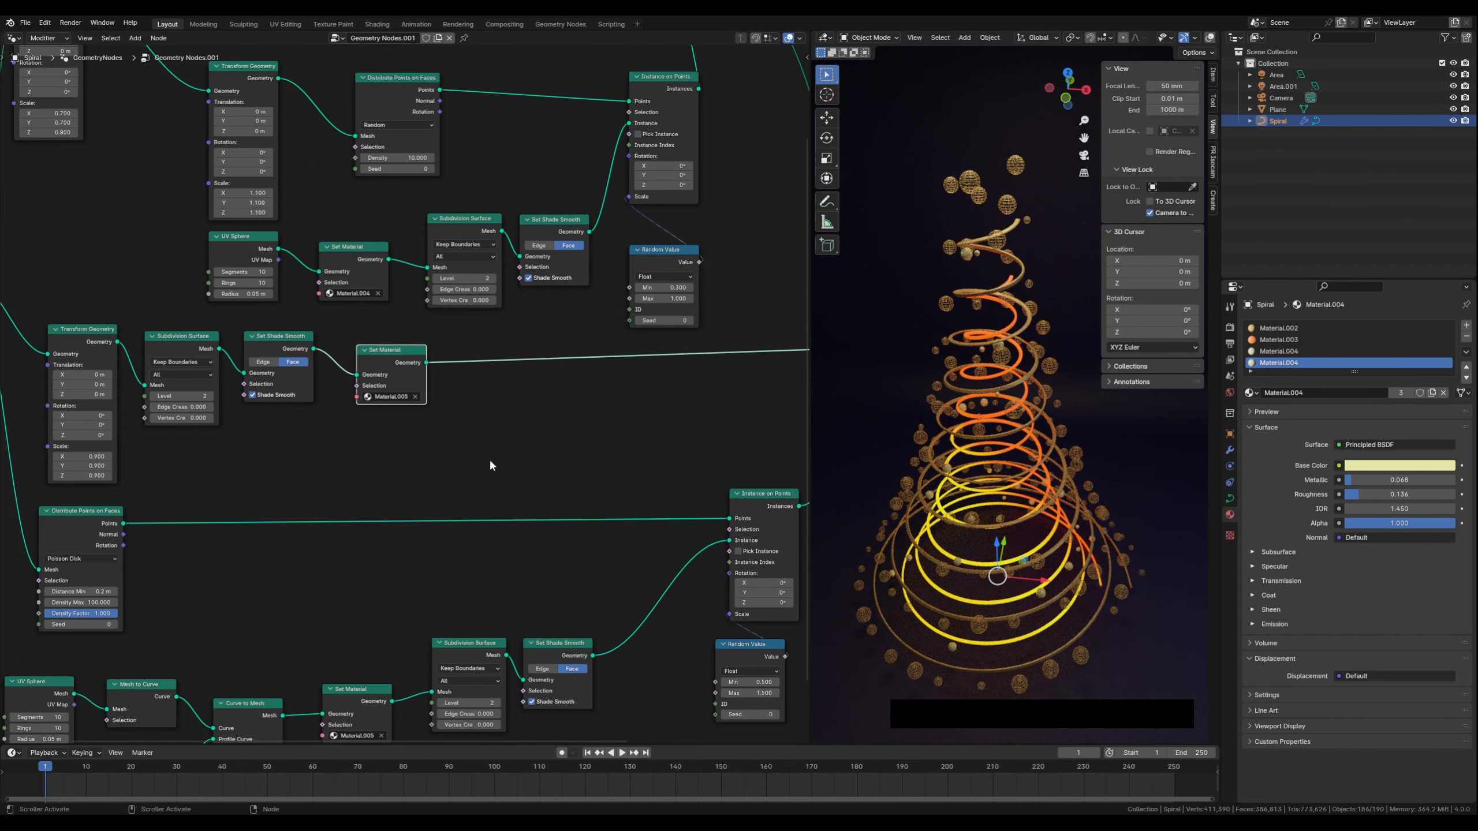
pyautogui.scroll(-3, 493, 445)
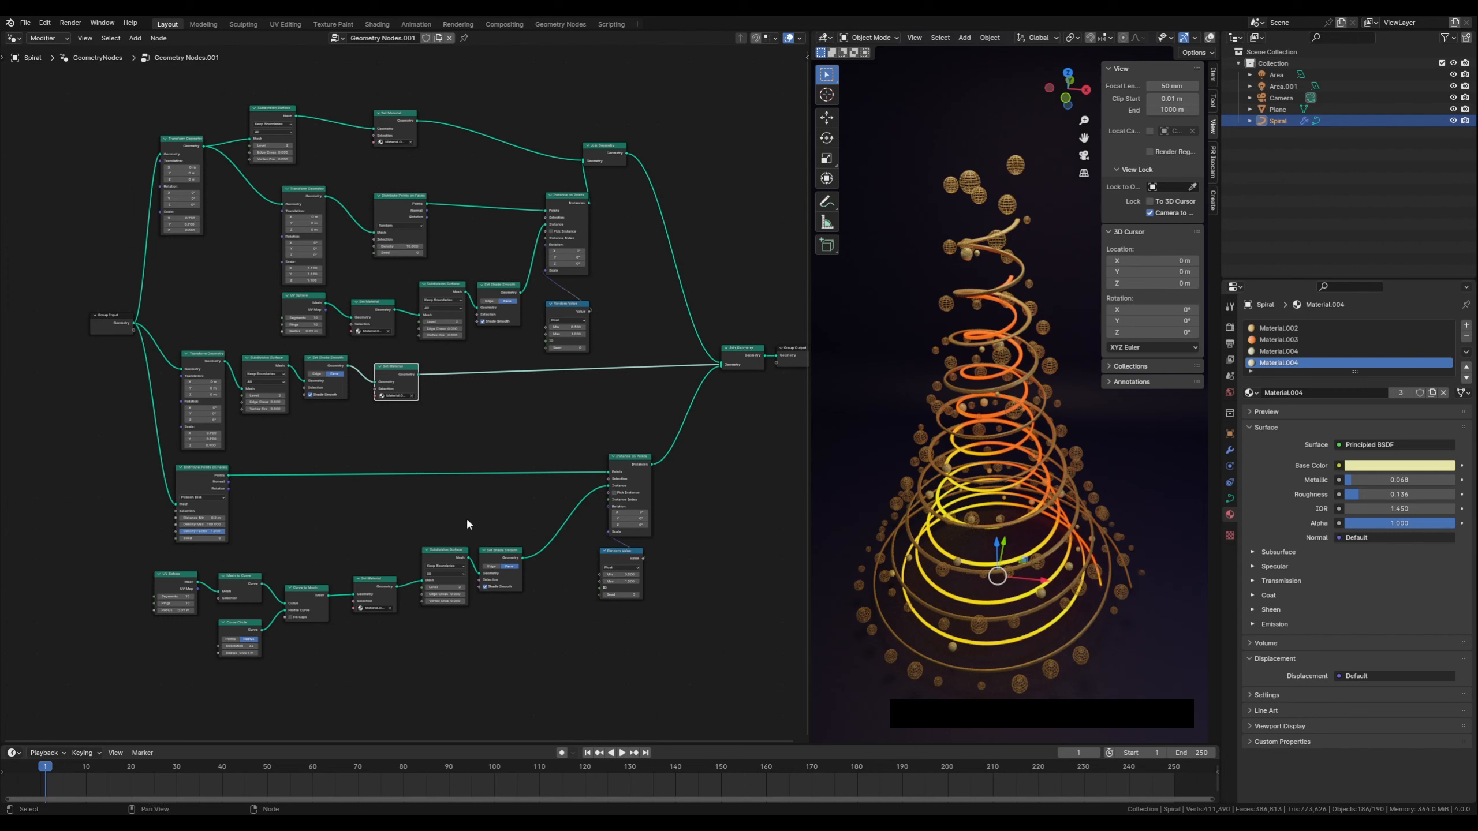
pyautogui.moveTo(534, 419)
pyautogui.mouseDown(button='middle')
pyautogui.moveTo(488, 432)
pyautogui.moveTo(512, 437)
pyautogui.mouseUp(button='middle')
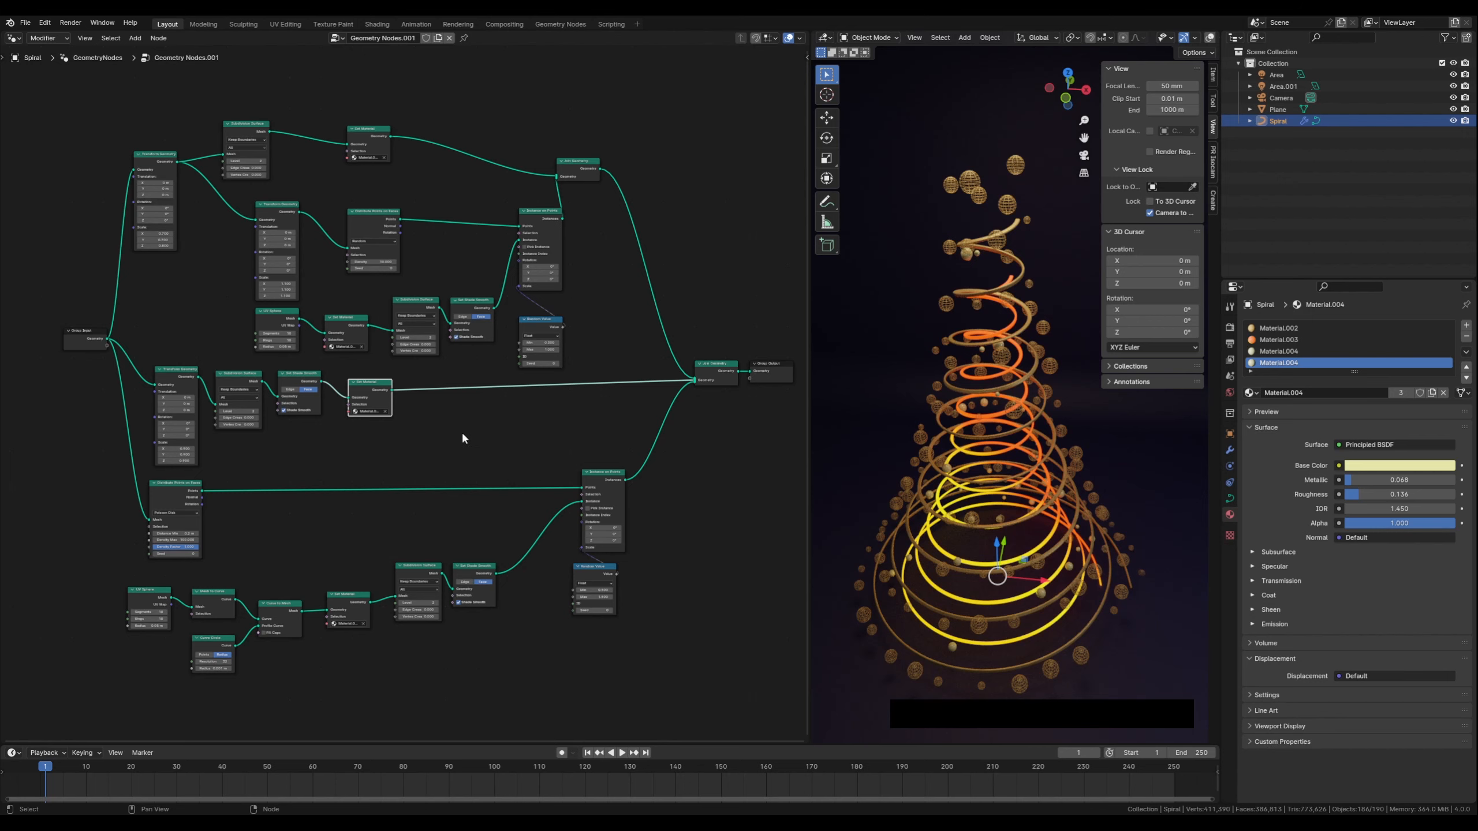
pyautogui.moveTo(463, 433)
pyautogui.mouseDown(button='middle')
pyautogui.moveTo(483, 446)
pyautogui.moveTo(445, 426)
pyautogui.mouseUp(button='middle')
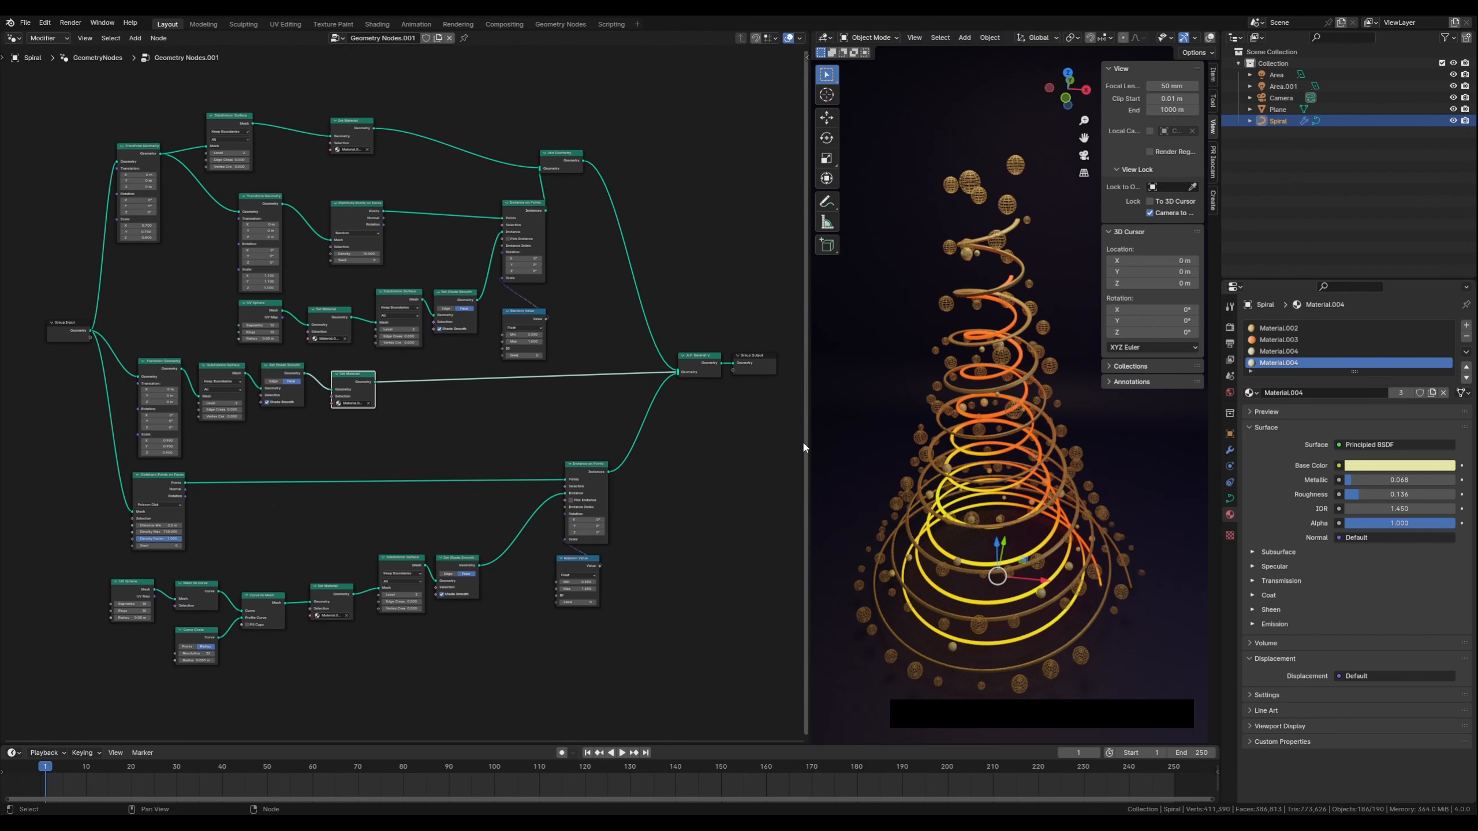
# Widen the 3D viewport area and orbit around the tree to examine it from several angles
pyautogui.moveTo(810, 443); pyautogui.dragTo(354, 444)
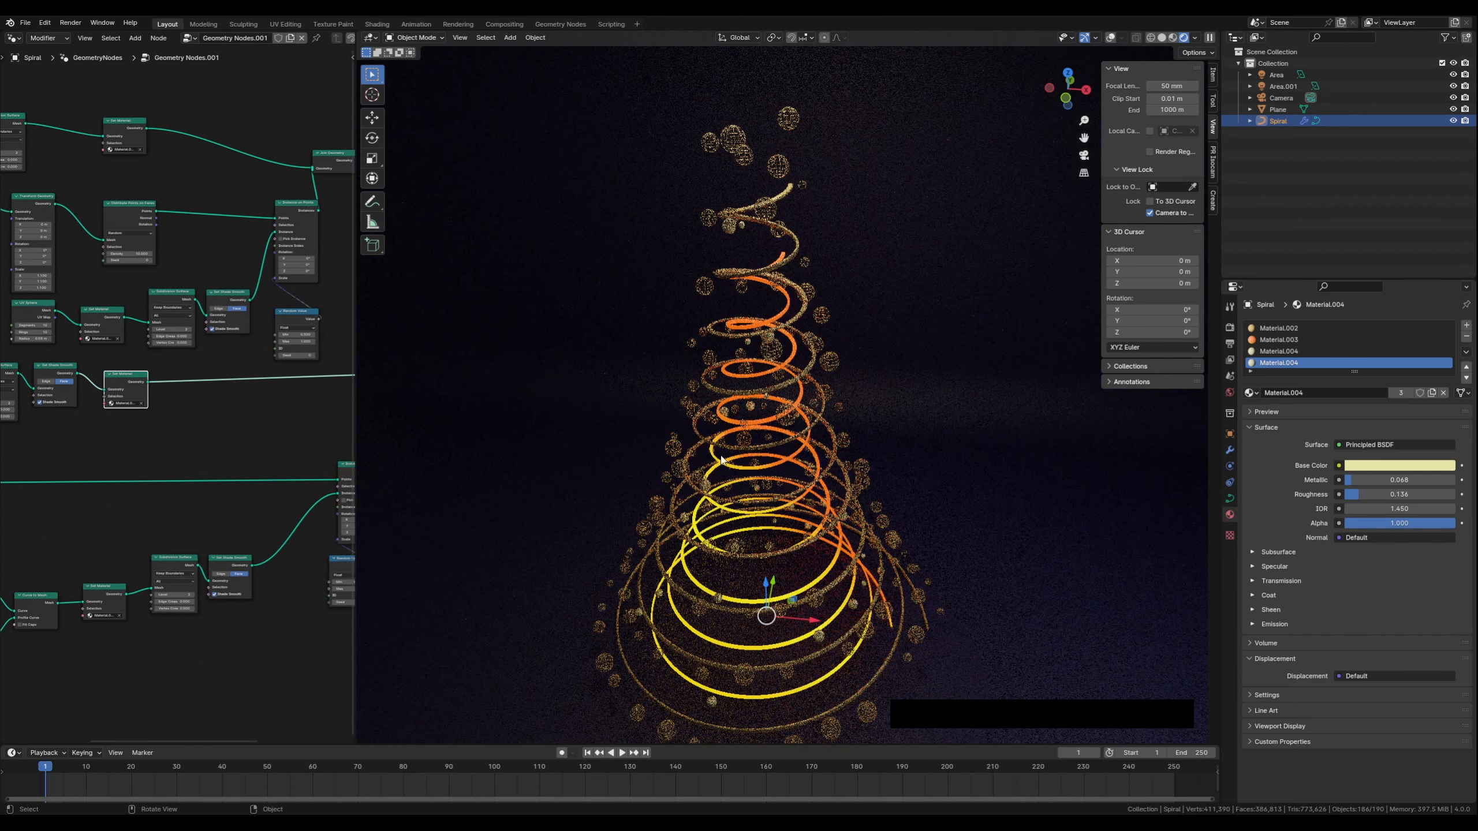
pyautogui.keyDown('shift'); pyautogui.moveTo(605, 487); pyautogui.dragTo(573, 464, button='middle'); pyautogui.keyUp('shift')
pyautogui.scroll(-2, 574, 460)
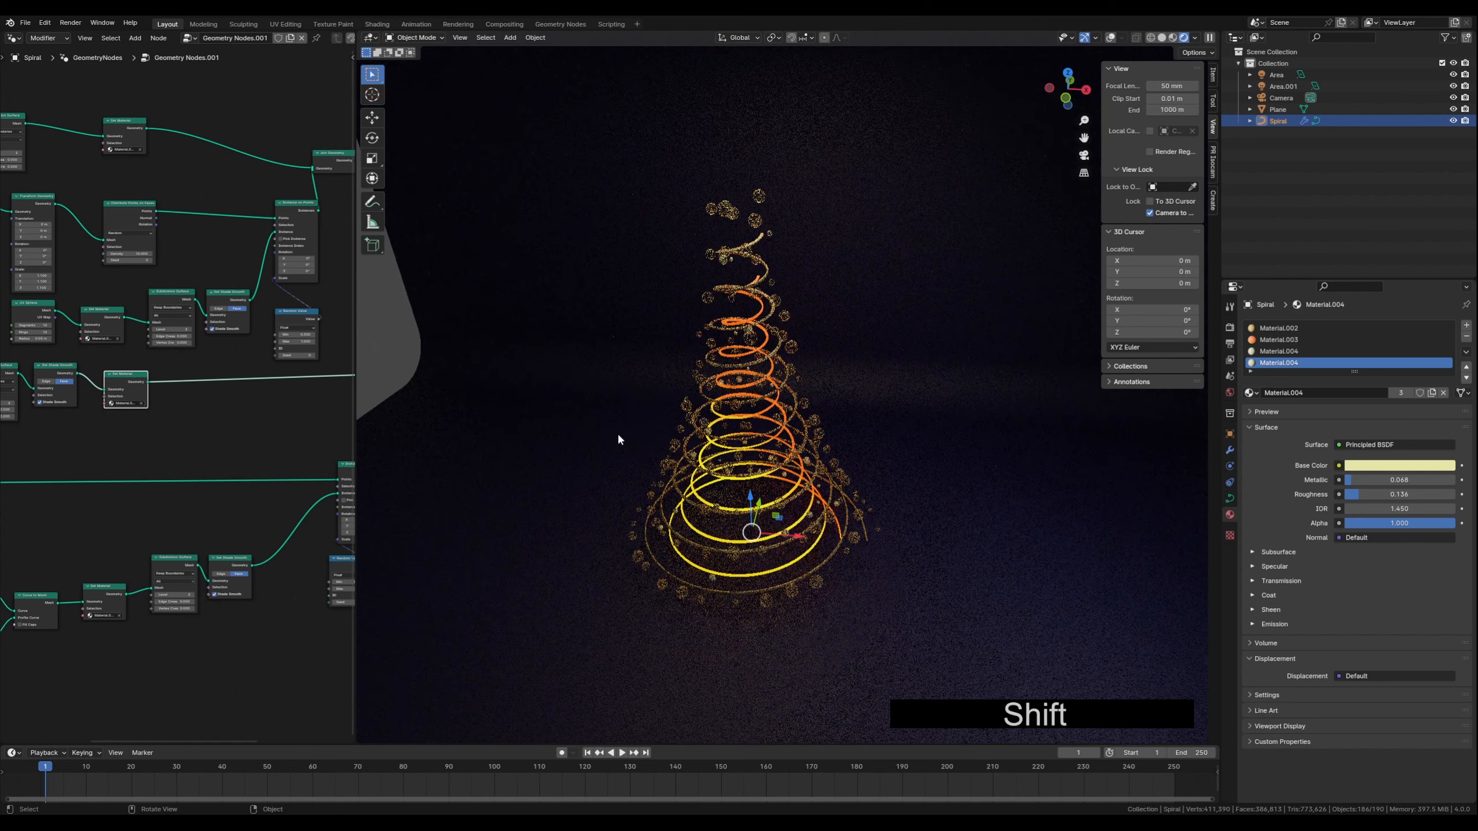
pyautogui.moveTo(617, 434); pyautogui.dragTo(614, 433, button='middle')
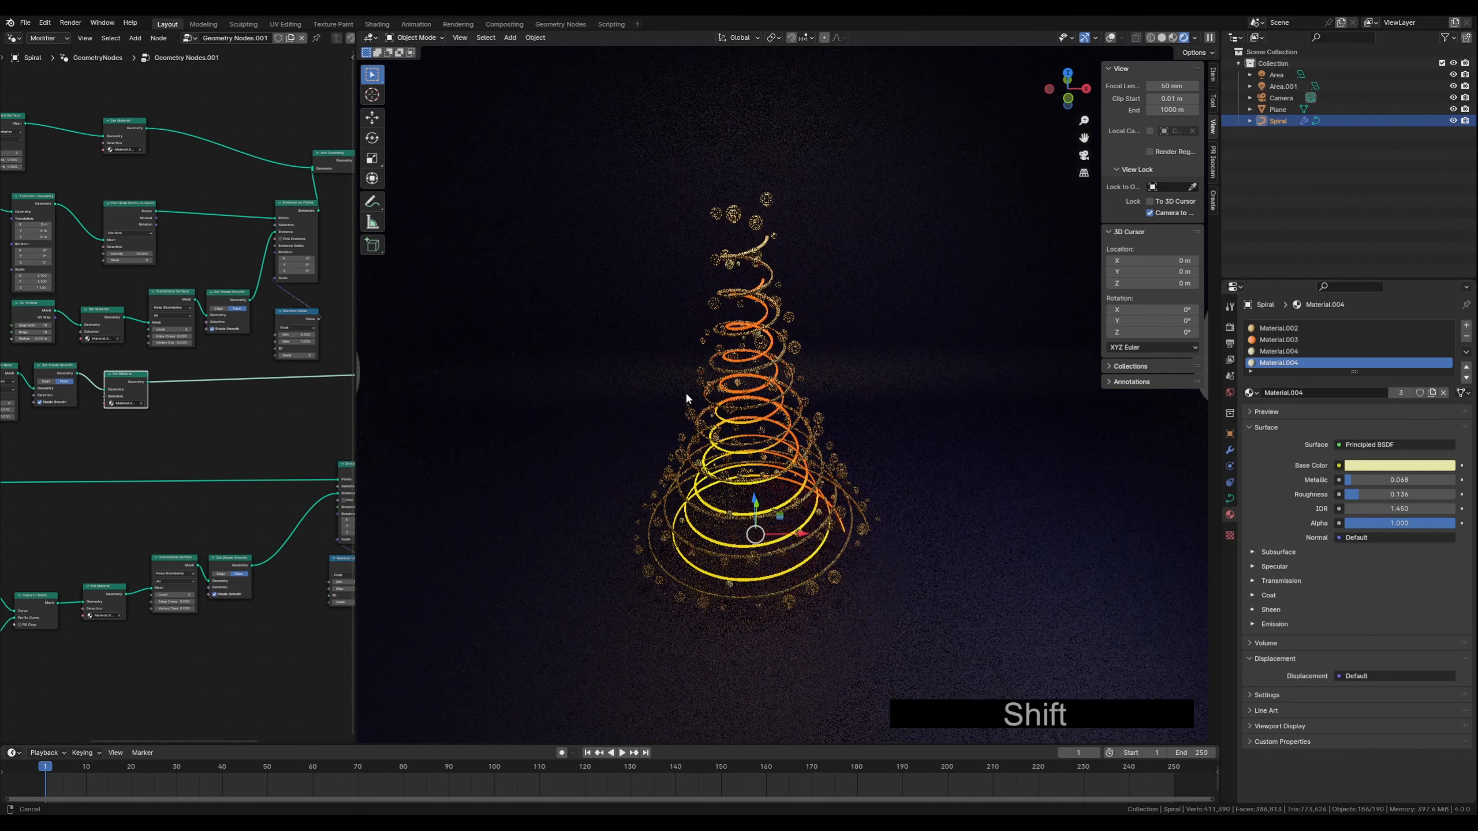
pyautogui.keyDown('shift'); pyautogui.moveTo(687, 393); pyautogui.dragTo(716, 411, button='middle'); pyautogui.keyUp('shift')
pyautogui.scroll(1, 687, 404)
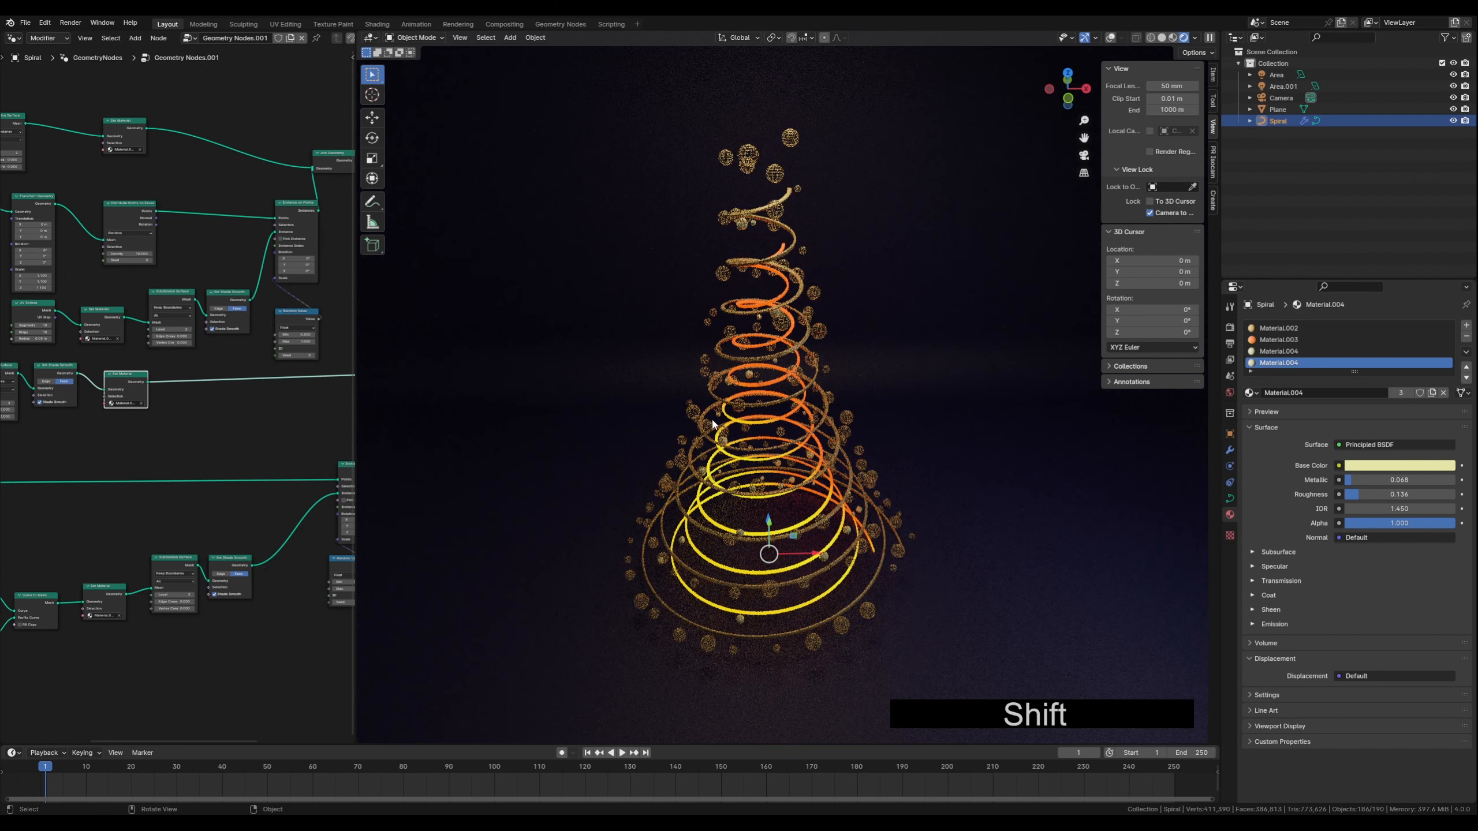